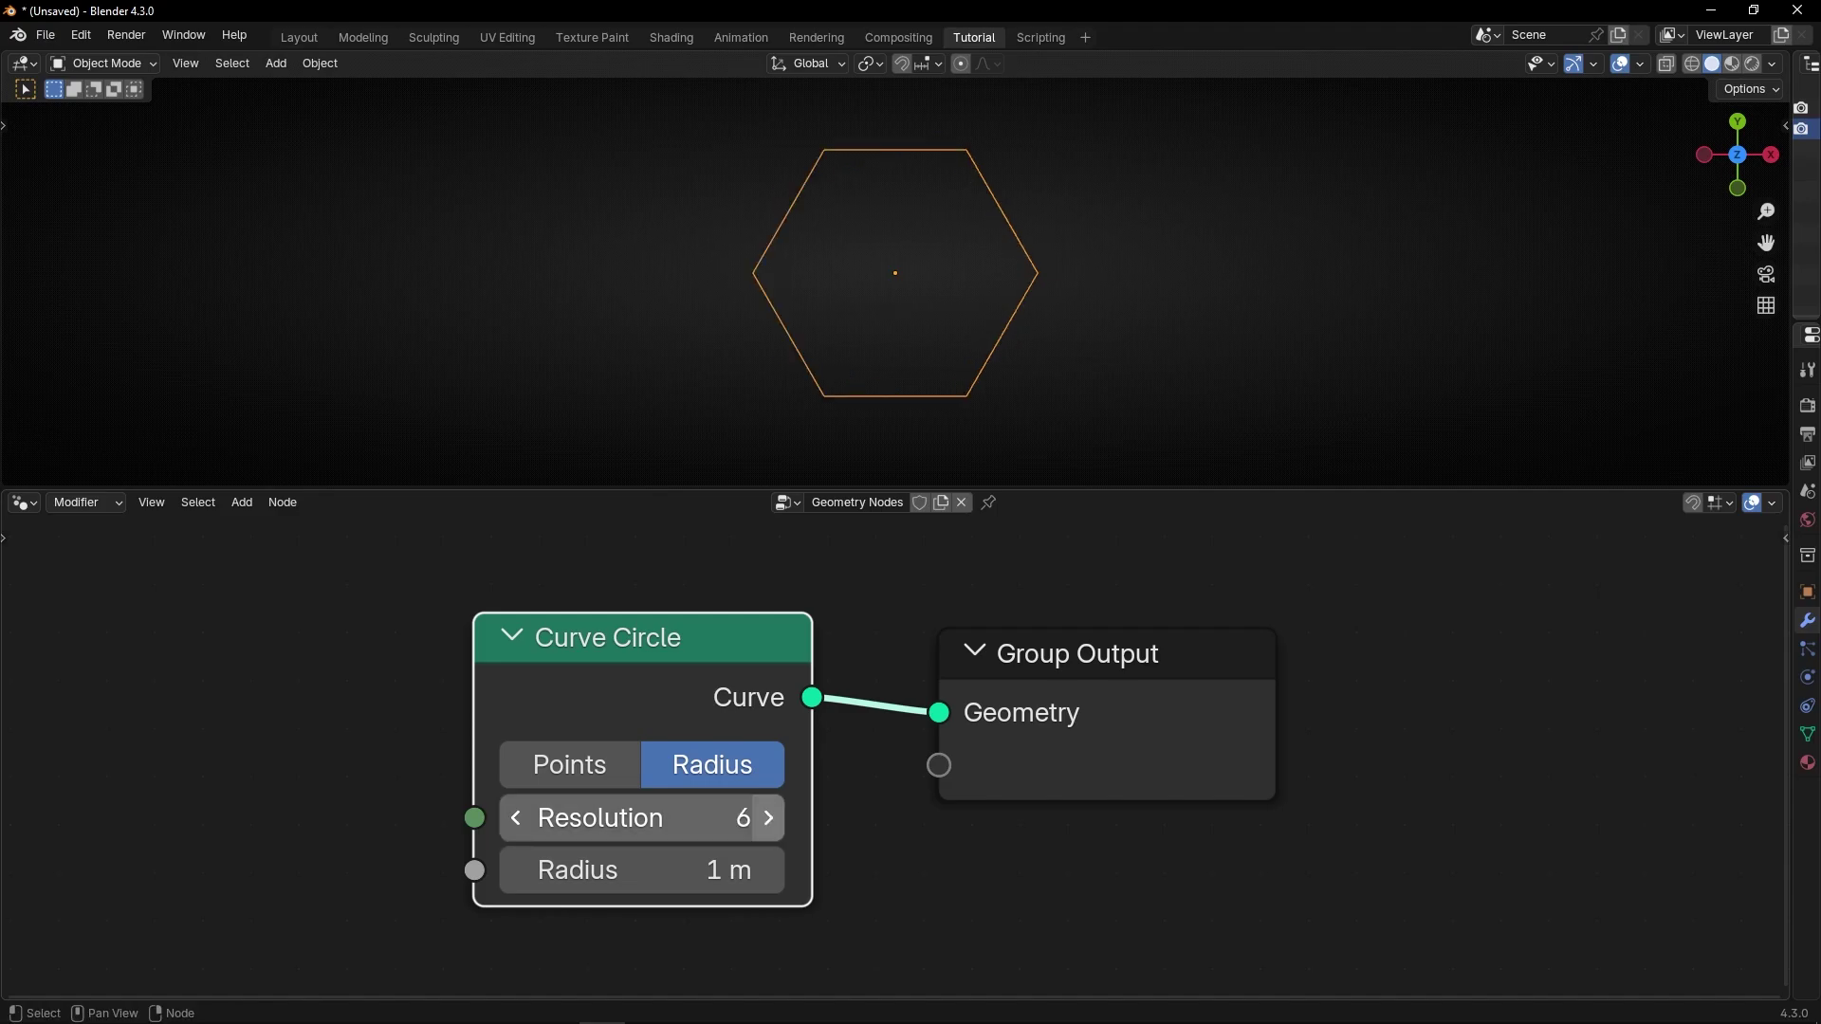
- Try higher resolutions on the Curve Circle node and set its resolution back to 6
{"action": "left_click", "coordinate": [771, 818]}
{"action": "left_click", "coordinate": [771, 819]}
{"action": "left_click", "coordinate": [770, 819]}
{"action": "left_click", "coordinate": [695, 812]}
{"action": "type", "text": "6"}
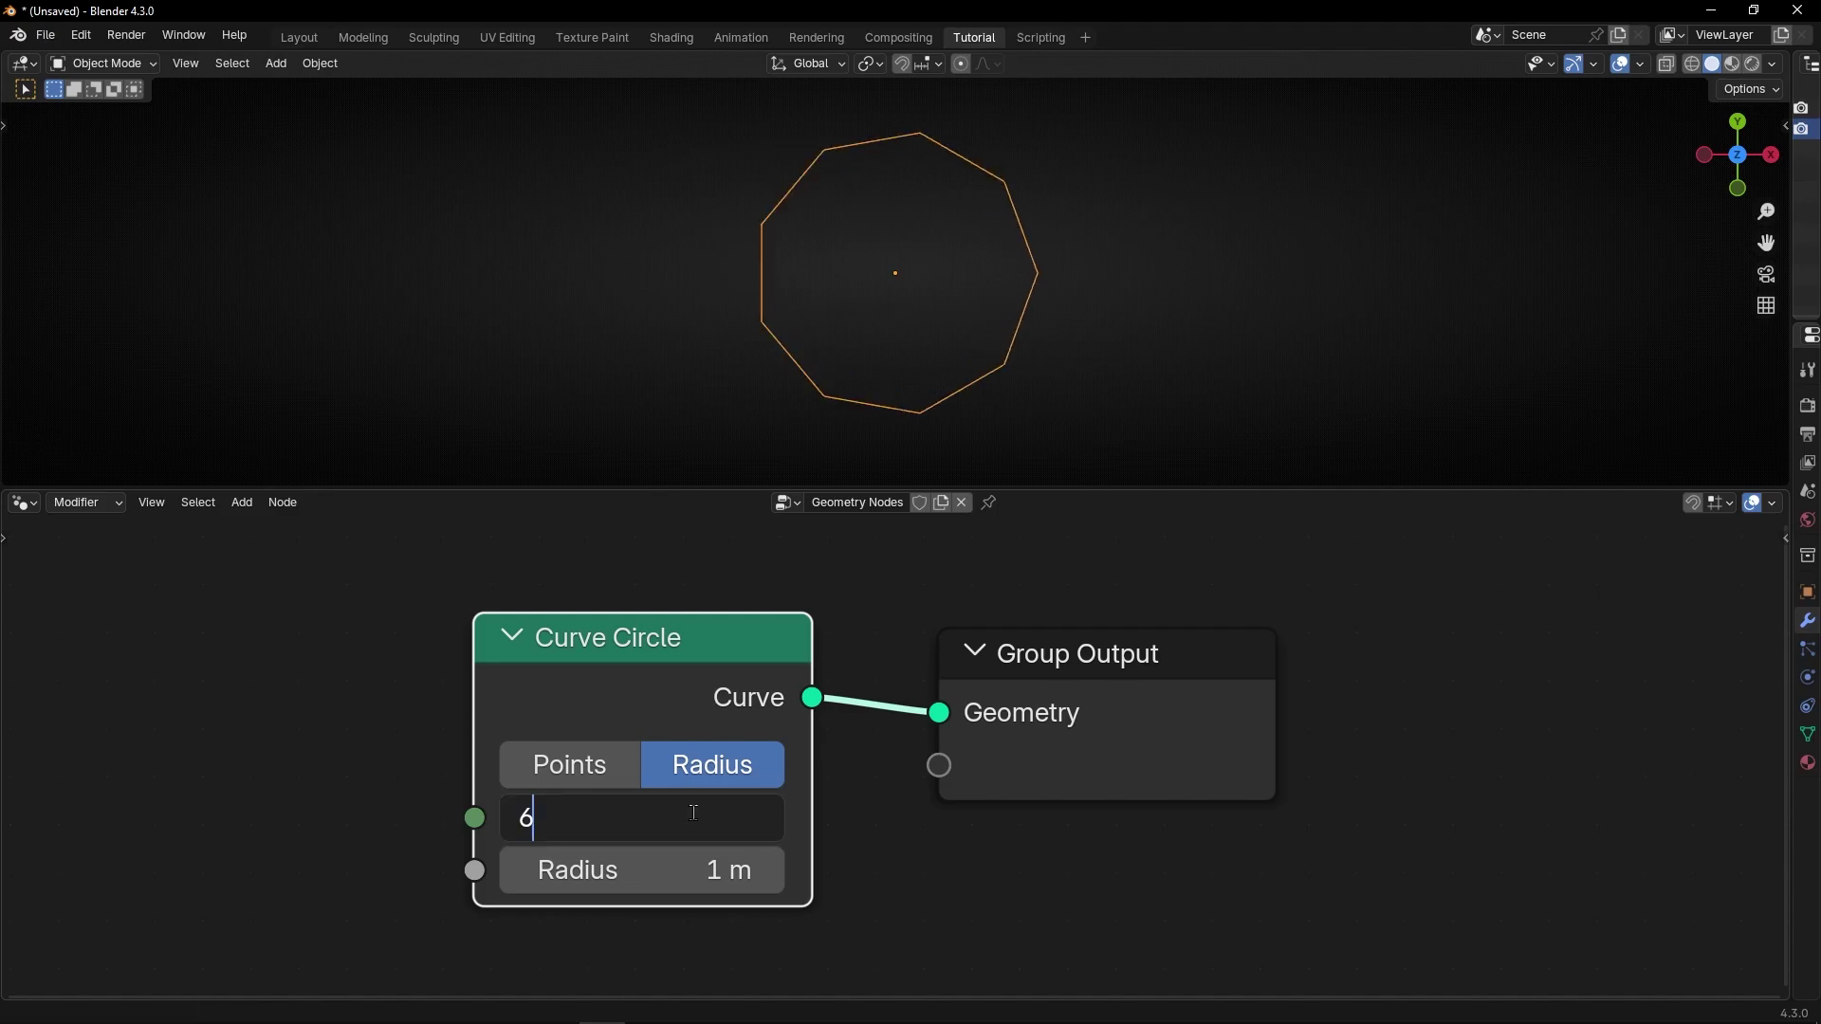
{"action": "key", "text": "Return"}
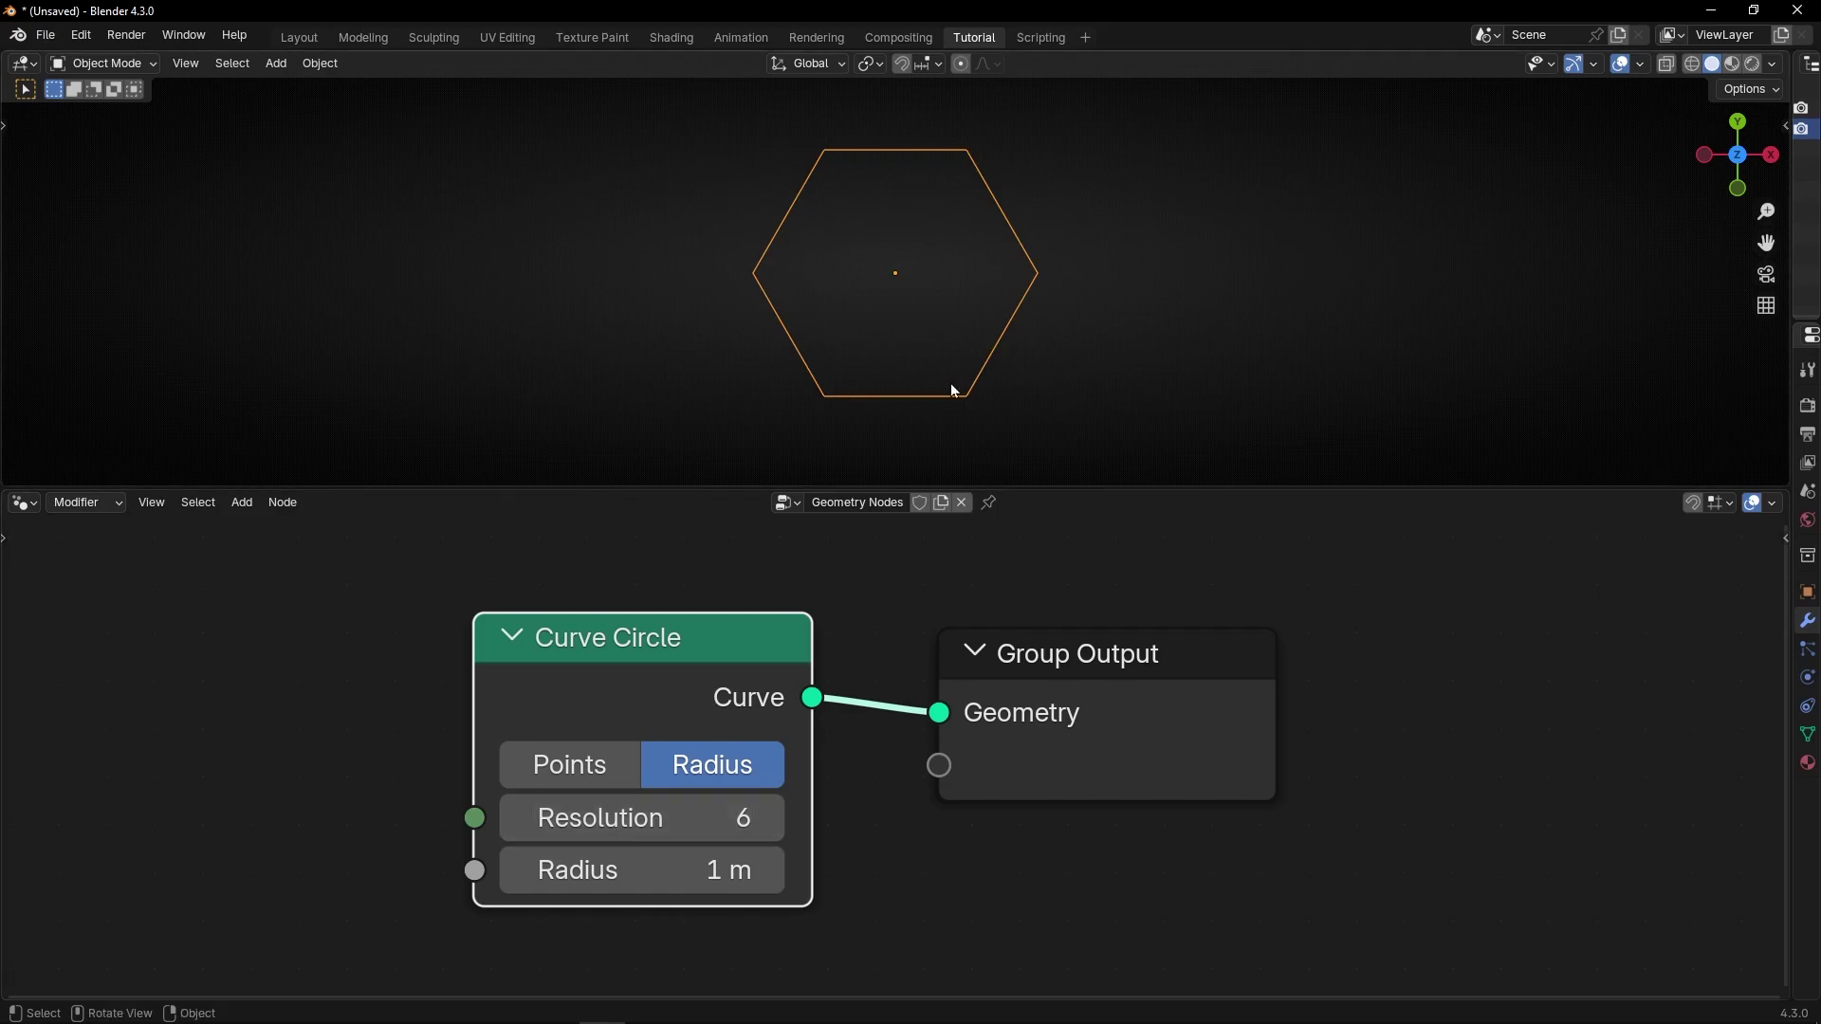
- Maximize the 3D viewport and use the Annotate tool to draw arrows from the hexagon's lower-left corner to its other corners
{"action": "key", "text": "ctrl+space"}
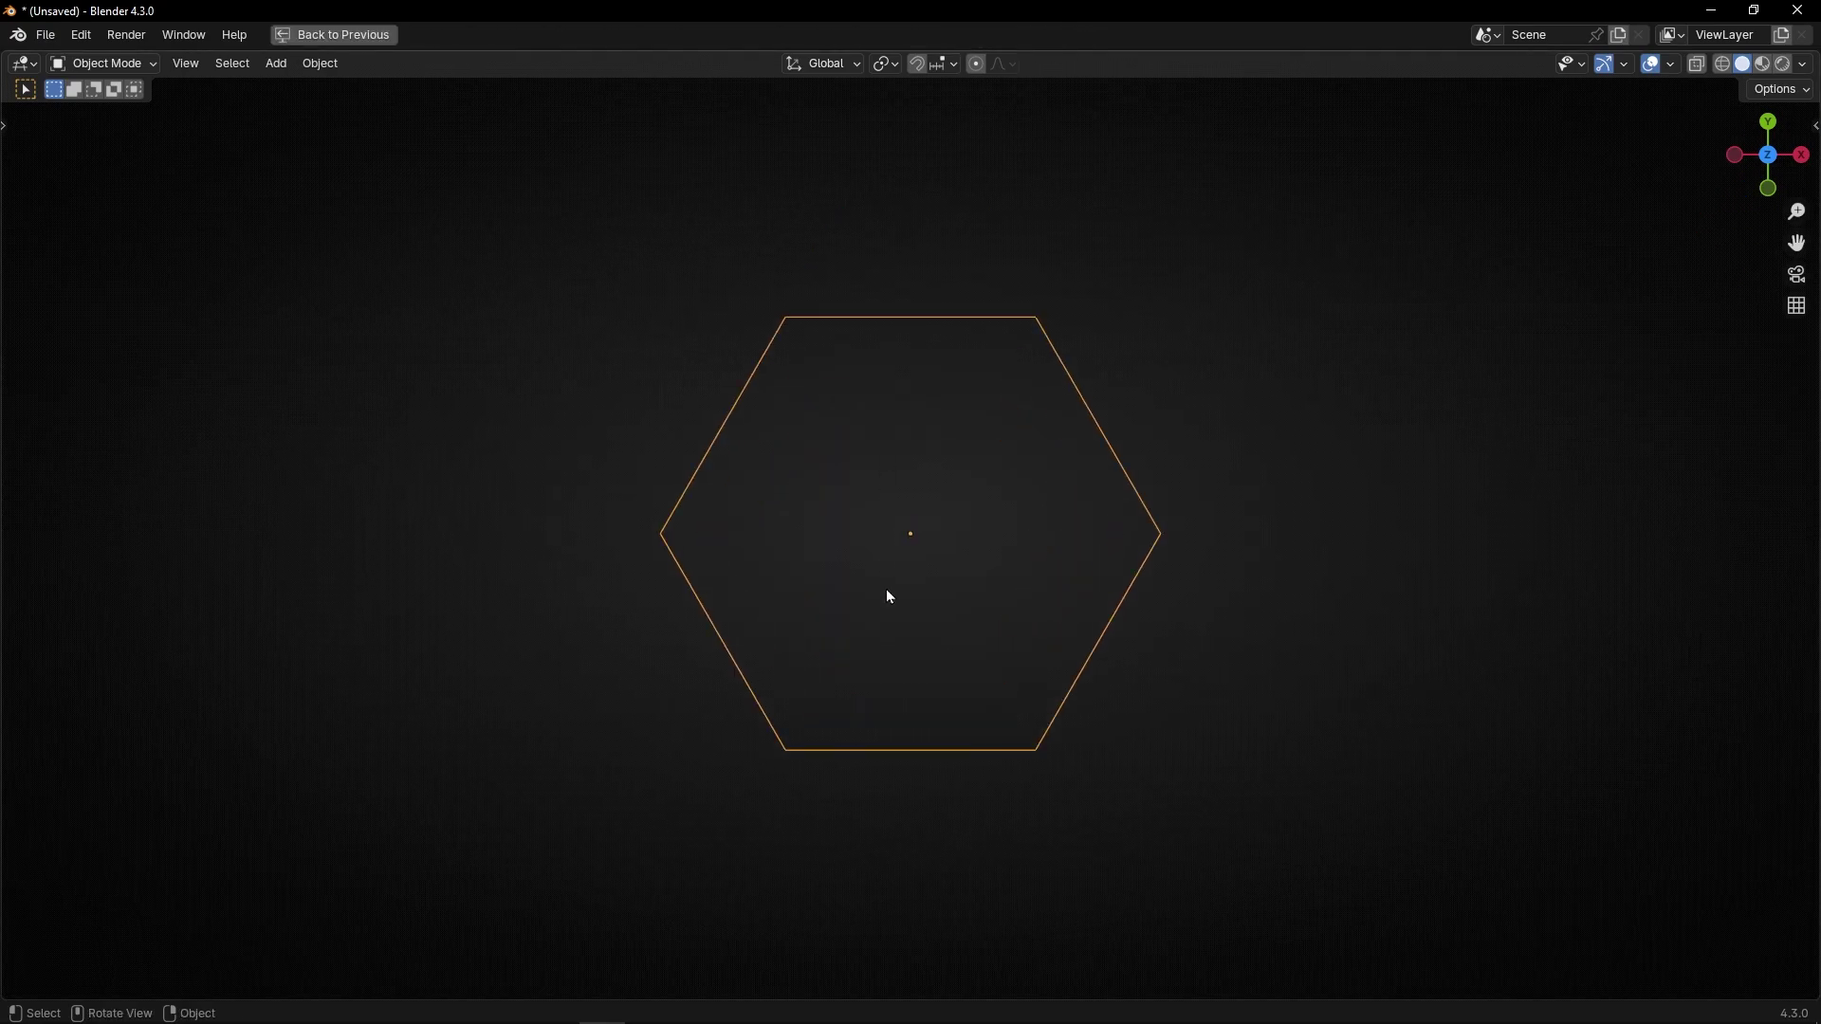
{"action": "key", "text": "t"}
{"action": "scroll", "coordinate": [887, 595], "scroll_direction": "up", "scroll_amount": 2}
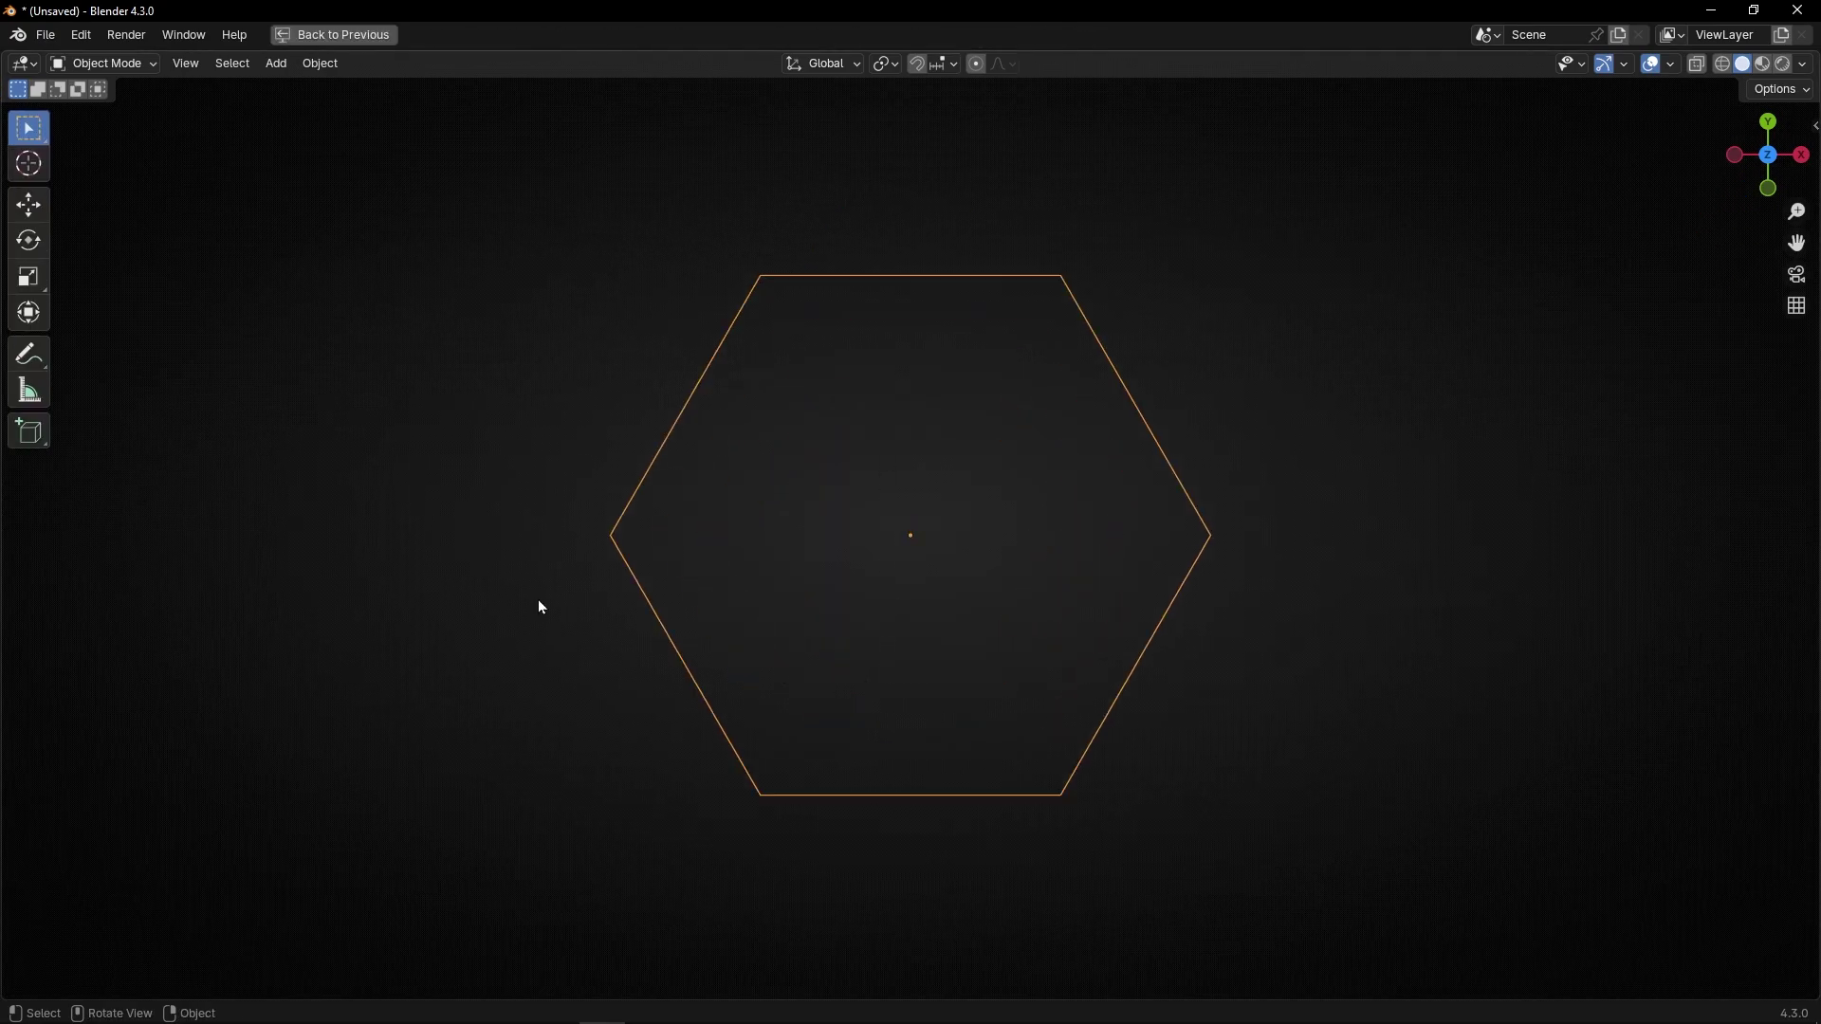
{"action": "left_click", "coordinate": [29, 354]}
{"action": "middle_click_drag", "start_coordinate": [875, 626], "coordinate": [861, 589], "text": "shift"}
{"action": "scroll", "coordinate": [859, 631], "scroll_direction": "up", "scroll_amount": 1}
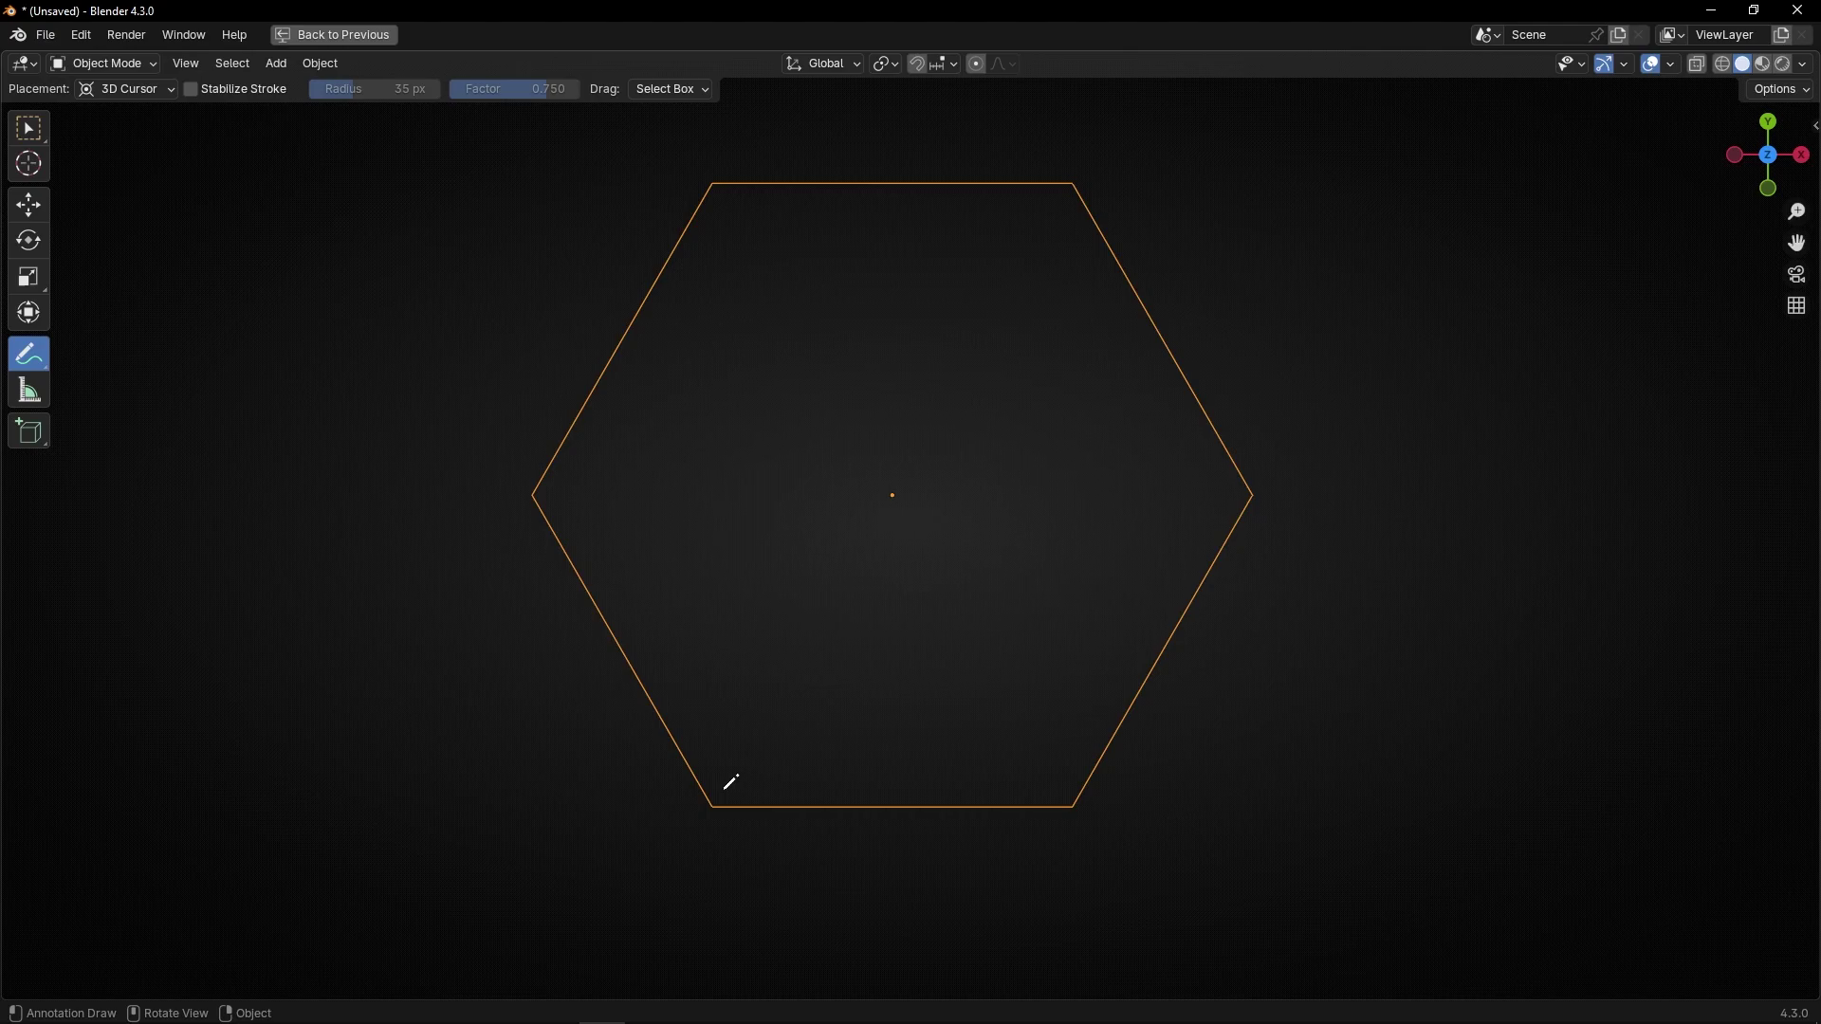
{"action": "mouse_move", "coordinate": [732, 782]}
{"action": "left_mouse_down"}
{"action": "mouse_move", "coordinate": [711, 789]}
{"action": "mouse_move", "coordinate": [736, 822]}
{"action": "mouse_move", "coordinate": [745, 780]}
{"action": "mouse_move", "coordinate": [732, 791]}
{"action": "mouse_move", "coordinate": [1090, 781]}
{"action": "mouse_move", "coordinate": [1050, 823]}
{"action": "left_mouse_up"}
{"action": "mouse_move", "coordinate": [732, 793]}
{"action": "left_mouse_down"}
{"action": "mouse_move", "coordinate": [1241, 489]}
{"action": "mouse_move", "coordinate": [1193, 522]}
{"action": "mouse_move", "coordinate": [901, 455]}
{"action": "mouse_move", "coordinate": [1037, 208]}
{"action": "mouse_move", "coordinate": [1051, 242]}
{"action": "mouse_move", "coordinate": [733, 486]}
{"action": "mouse_move", "coordinate": [735, 195]}
{"action": "mouse_move", "coordinate": [746, 239]}
{"action": "left_mouse_up"}
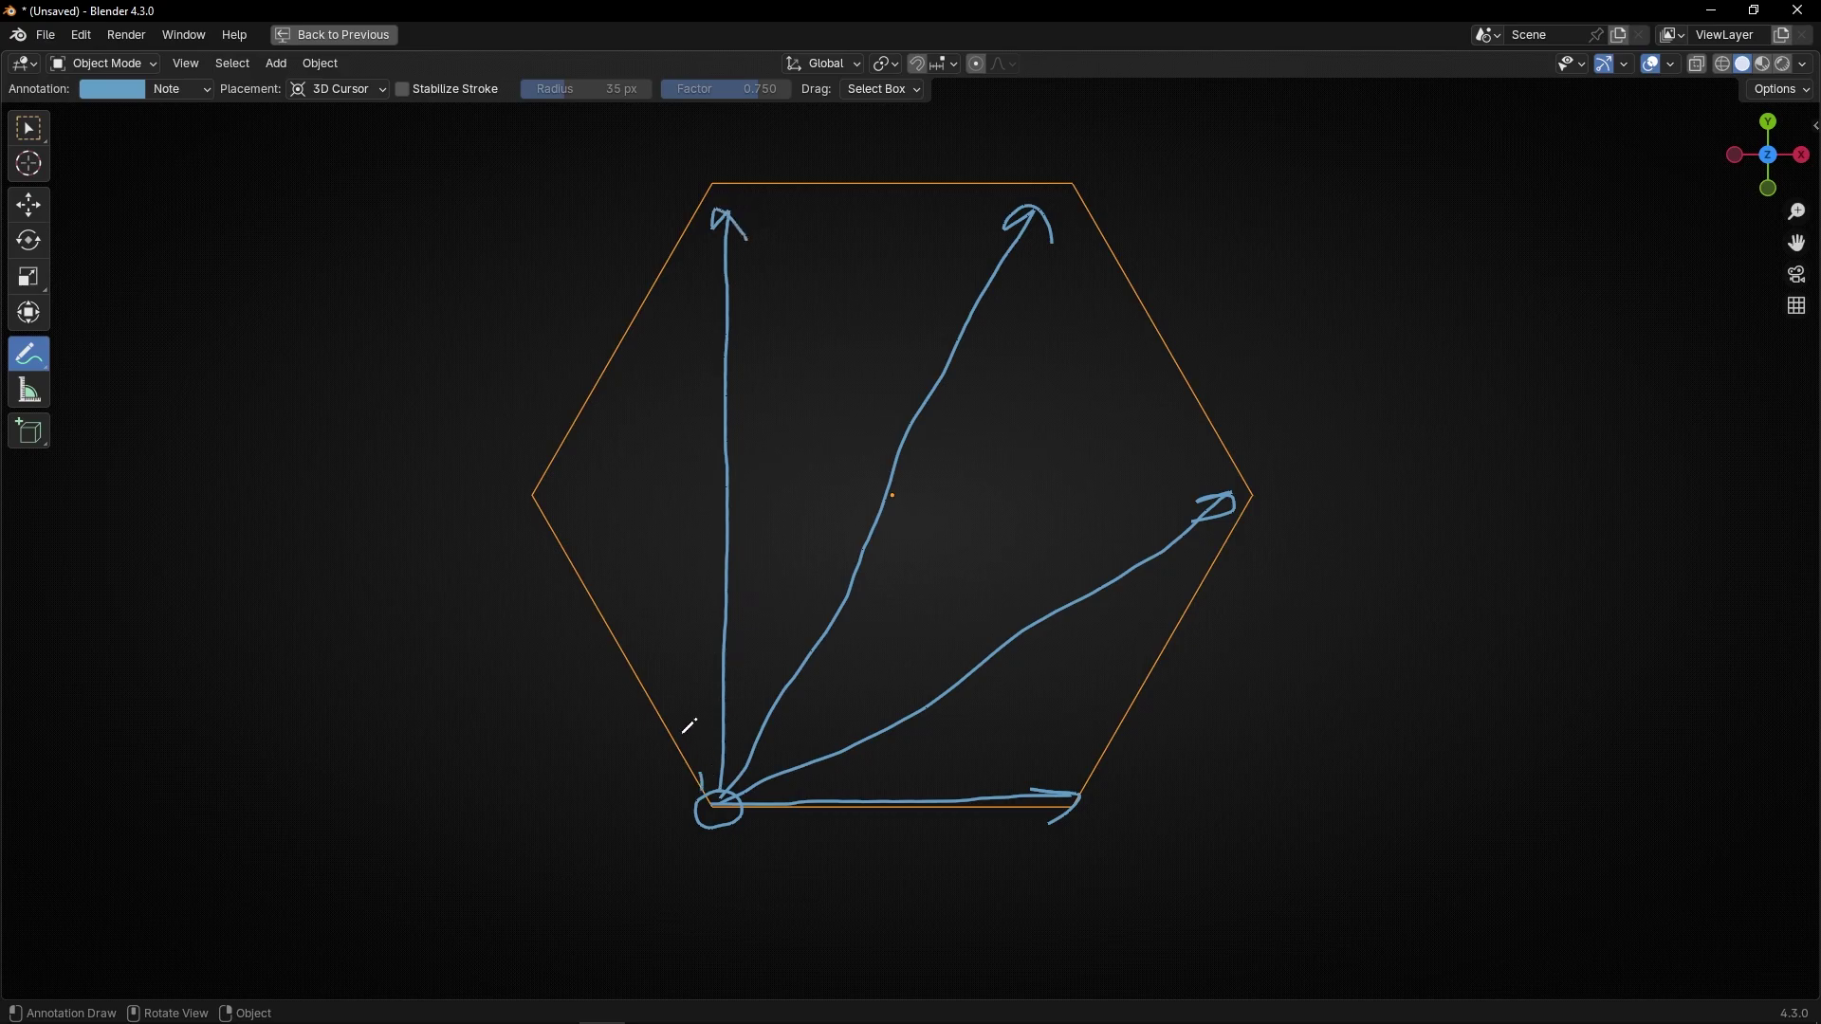
{"action": "mouse_move", "coordinate": [690, 726]}
{"action": "left_mouse_down"}
{"action": "mouse_move", "coordinate": [546, 493]}
{"action": "mouse_move", "coordinate": [561, 501]}
{"action": "left_mouse_up"}
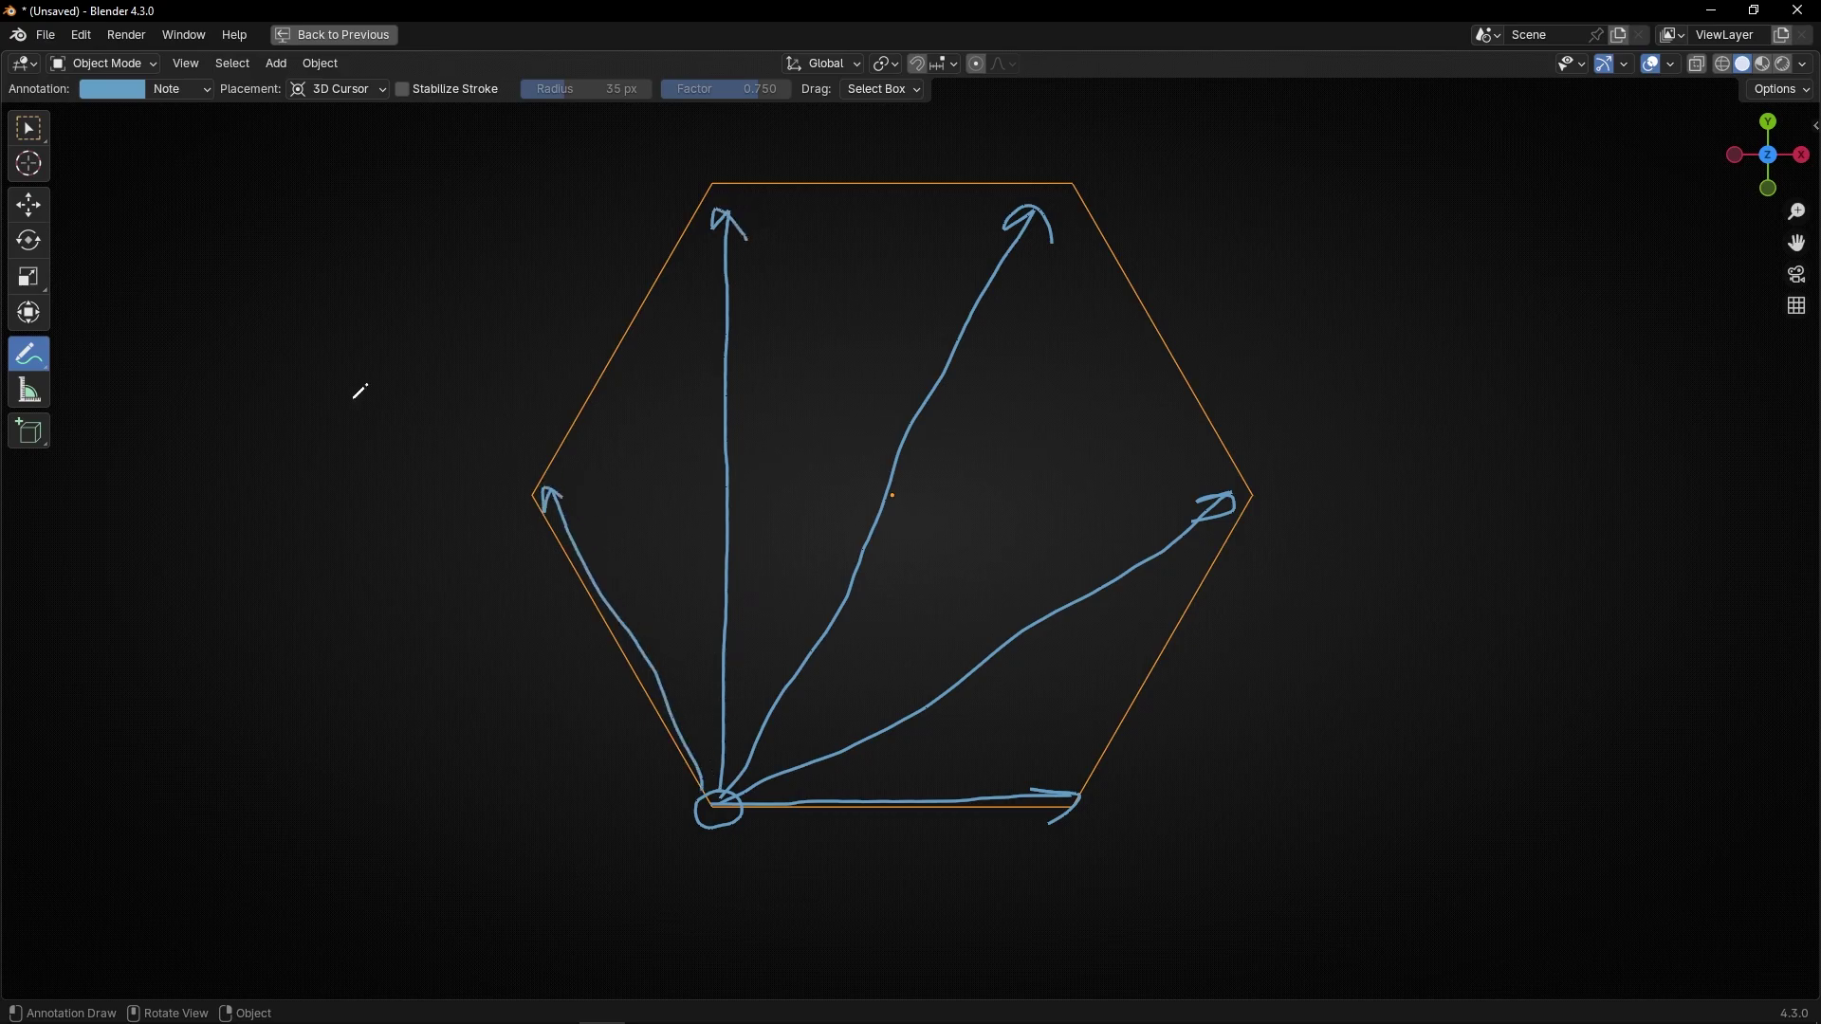
- Annotate the numbers 1 and 2 beside the hexagon and draw more connecting lines between its corners
{"action": "left_click_drag", "start_coordinate": [213, 317], "coordinate": [259, 327]}
{"action": "left_click_drag", "start_coordinate": [230, 532], "coordinate": [293, 604]}
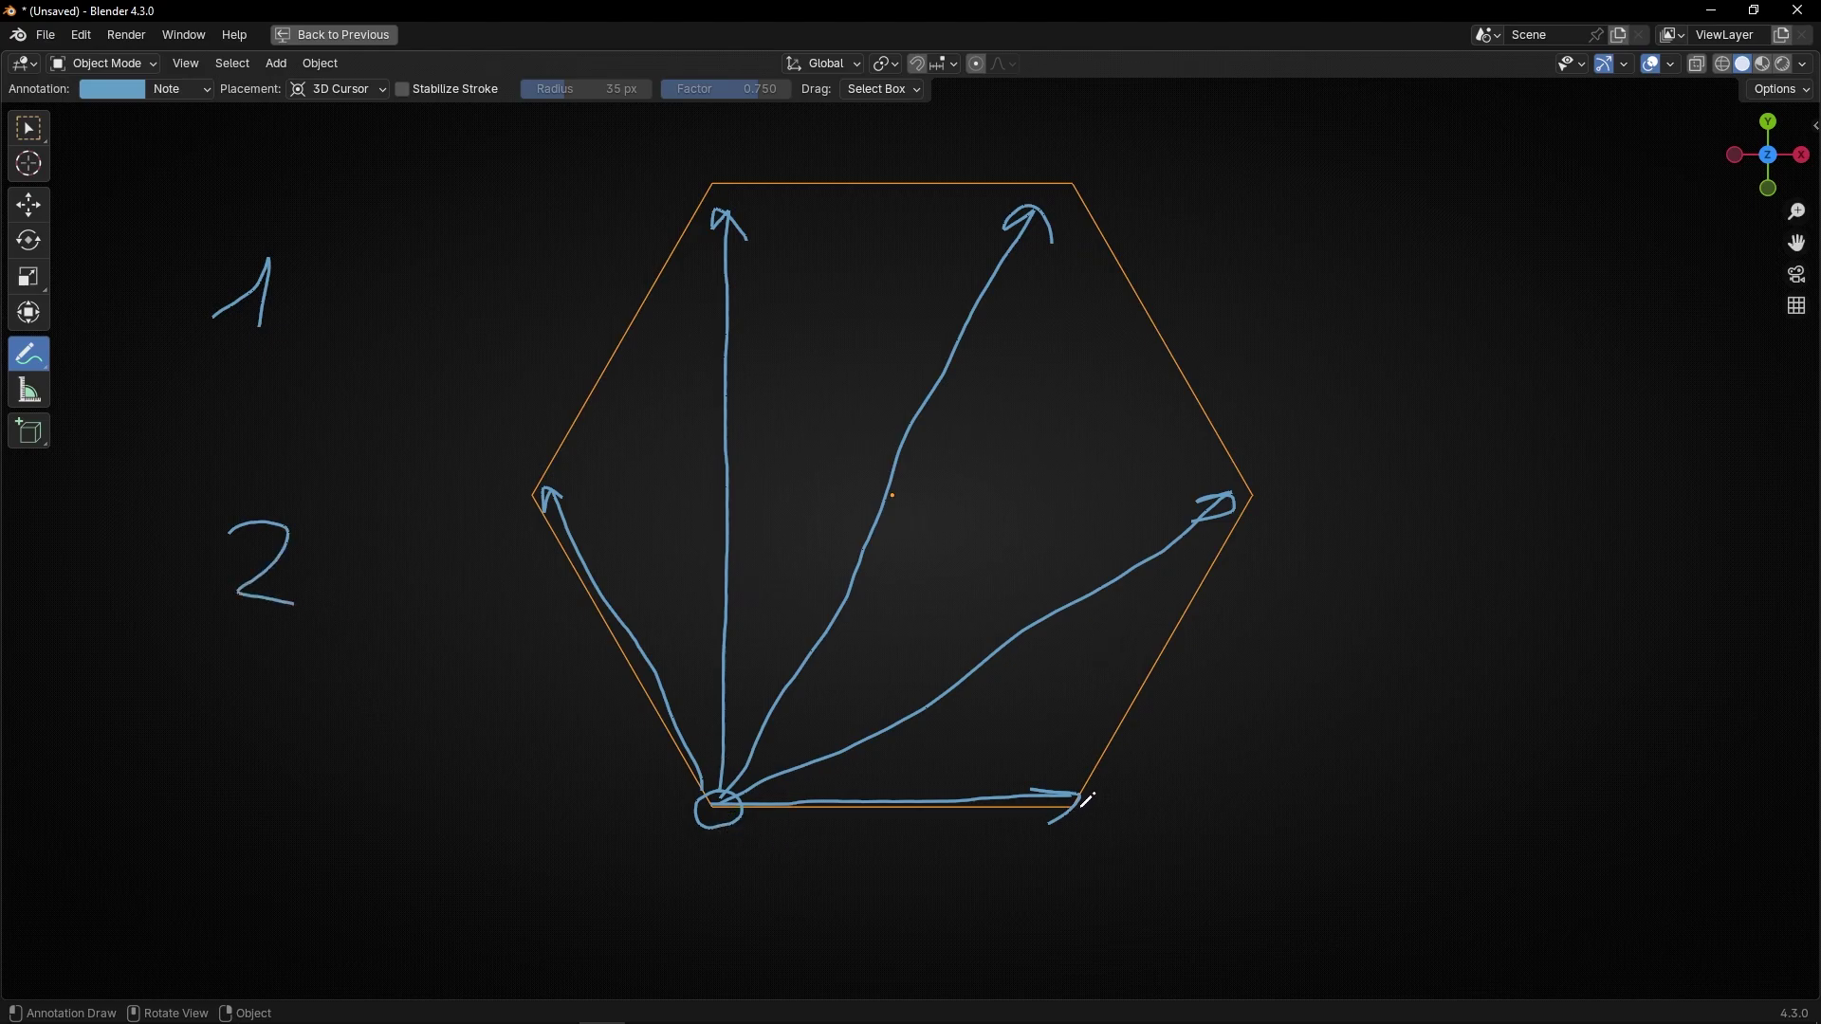
{"action": "left_click_drag", "start_coordinate": [1087, 800], "coordinate": [689, 807]}
{"action": "mouse_move", "coordinate": [1080, 794]}
{"action": "left_mouse_down"}
{"action": "mouse_move", "coordinate": [1222, 486]}
{"action": "mouse_move", "coordinate": [948, 595]}
{"action": "mouse_move", "coordinate": [746, 236]}
{"action": "left_mouse_up"}
{"action": "left_click_drag", "start_coordinate": [1057, 771], "coordinate": [1044, 242]}
{"action": "left_click_drag", "start_coordinate": [548, 499], "coordinate": [1216, 513]}
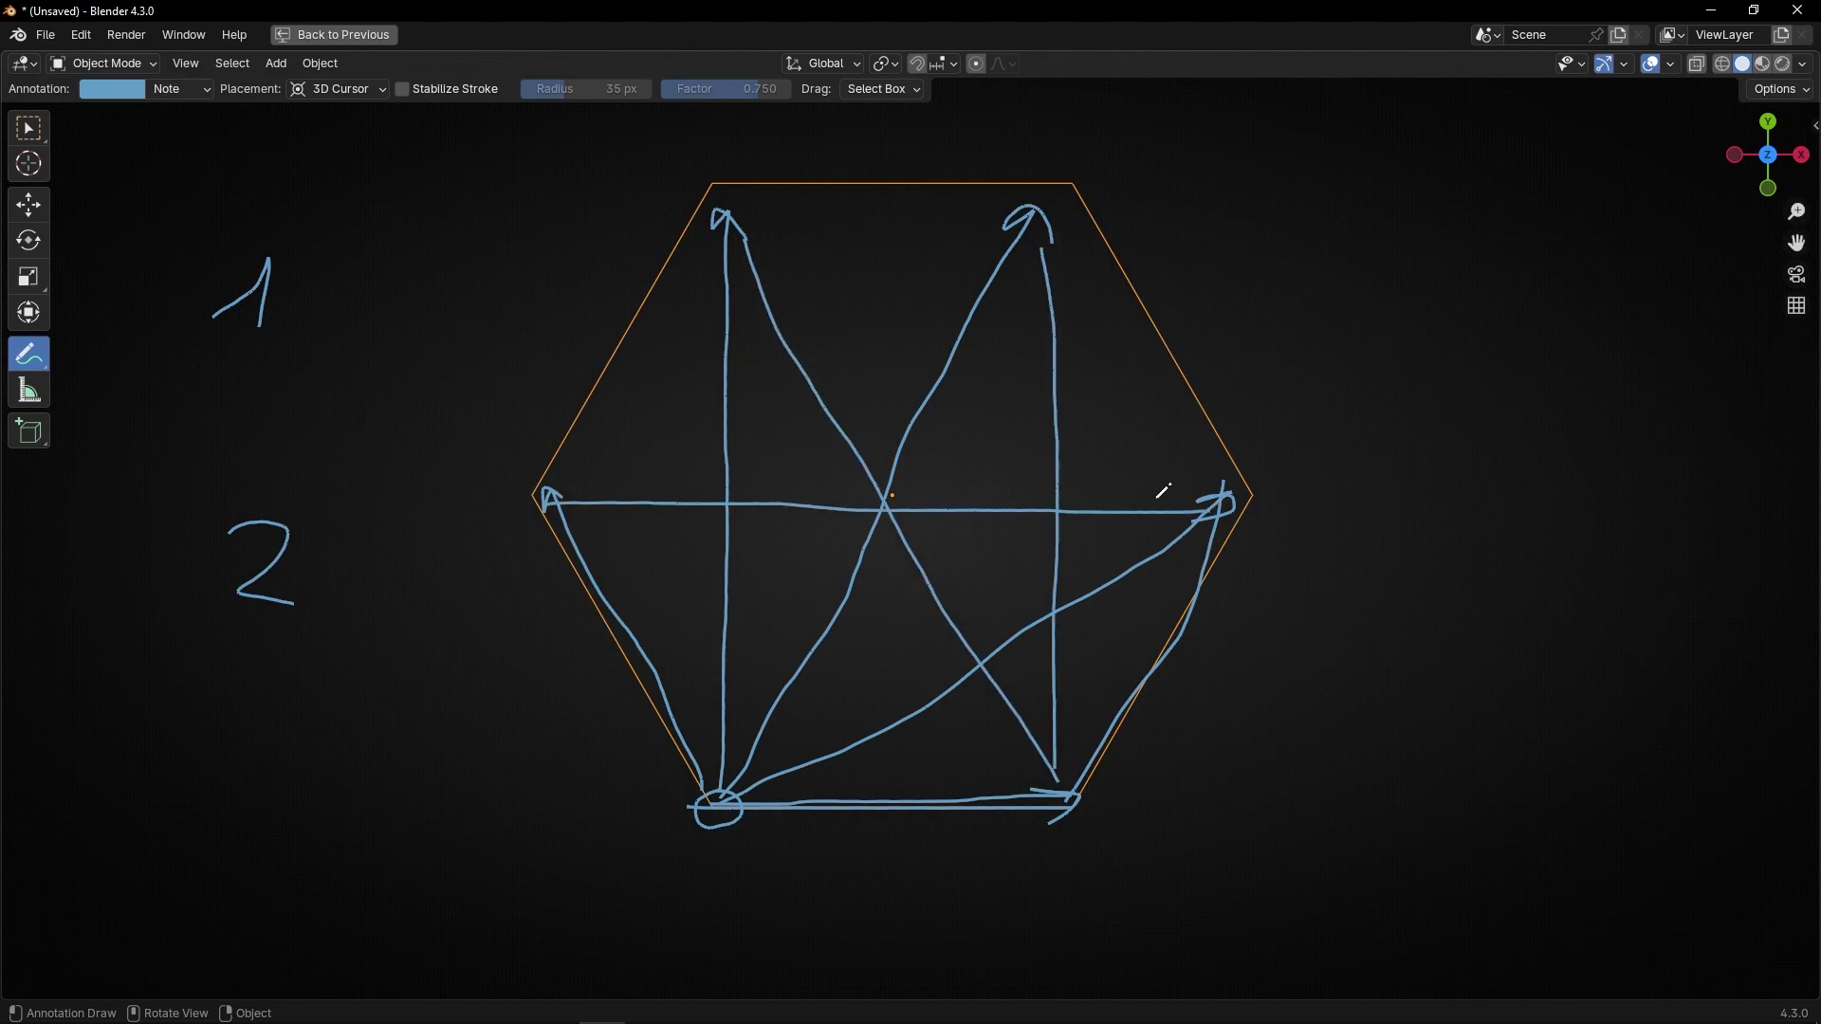
{"action": "left_click_drag", "start_coordinate": [724, 215], "coordinate": [1197, 503]}
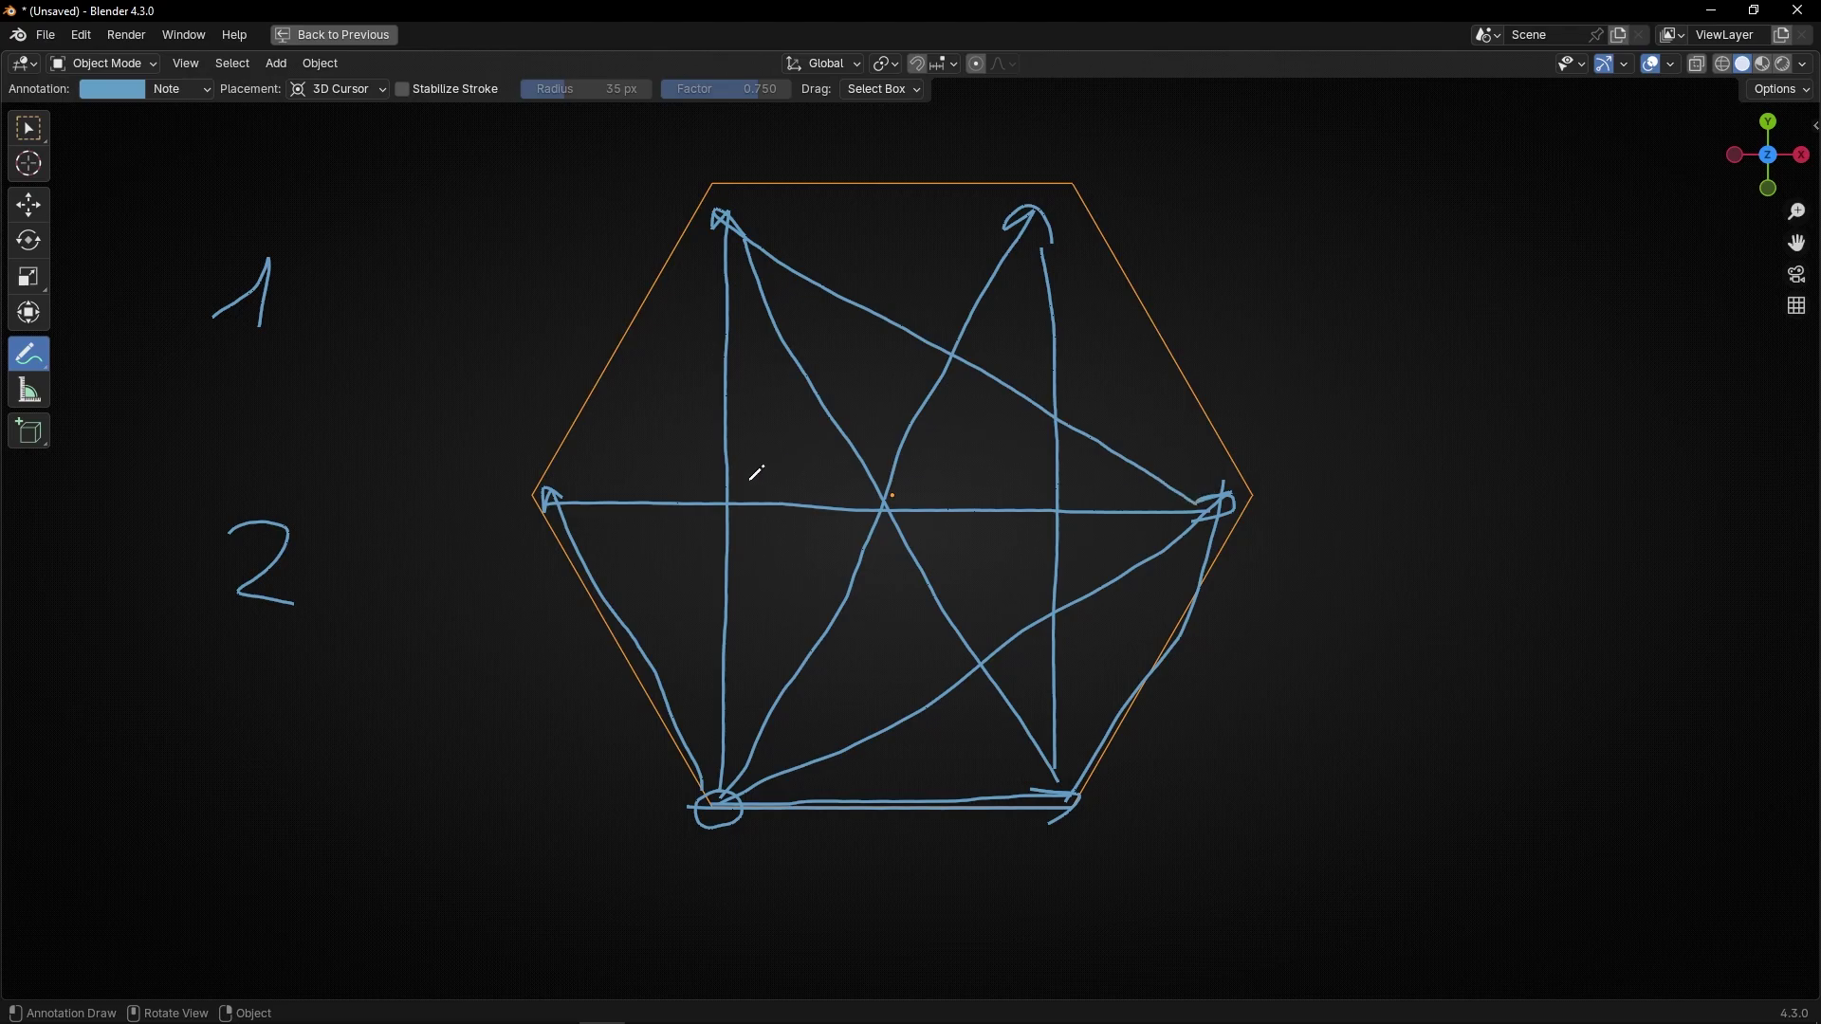
{"action": "left_click_drag", "start_coordinate": [550, 491], "coordinate": [1049, 190]}
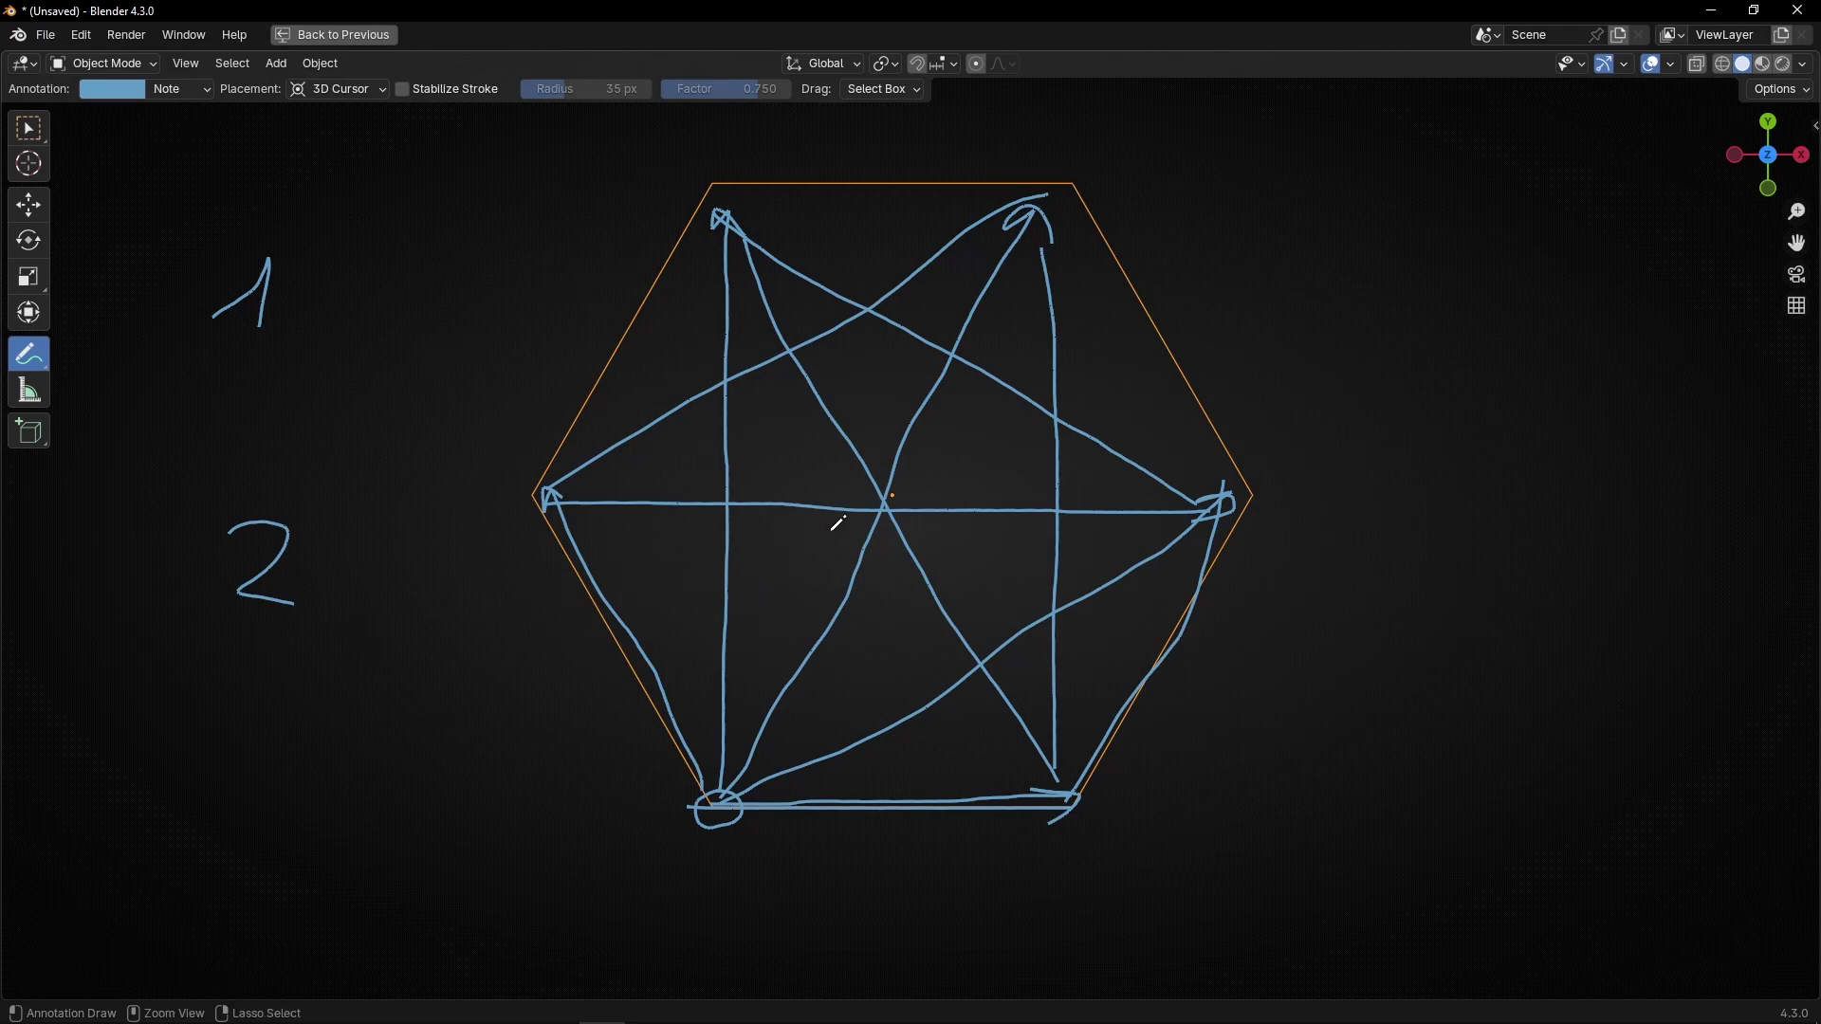
- Erase all annotation strokes and numbers, hide the tools, and restore the split editor layout
{"action": "mouse_move", "coordinate": [835, 521]}
{"action": "left_mouse_down", "text": "ctrl"}
{"action": "mouse_move", "coordinate": [638, 704]}
{"action": "mouse_move", "coordinate": [797, 781]}
{"action": "mouse_move", "coordinate": [952, 732]}
{"action": "mouse_move", "coordinate": [910, 724]}
{"action": "mouse_move", "coordinate": [1139, 515]}
{"action": "mouse_move", "coordinate": [866, 435]}
{"action": "mouse_move", "coordinate": [810, 190]}
{"action": "mouse_move", "coordinate": [959, 272]}
{"action": "mouse_move", "coordinate": [1093, 465]}
{"action": "mouse_move", "coordinate": [456, 395]}
{"action": "left_mouse_up", "text": "ctrl"}
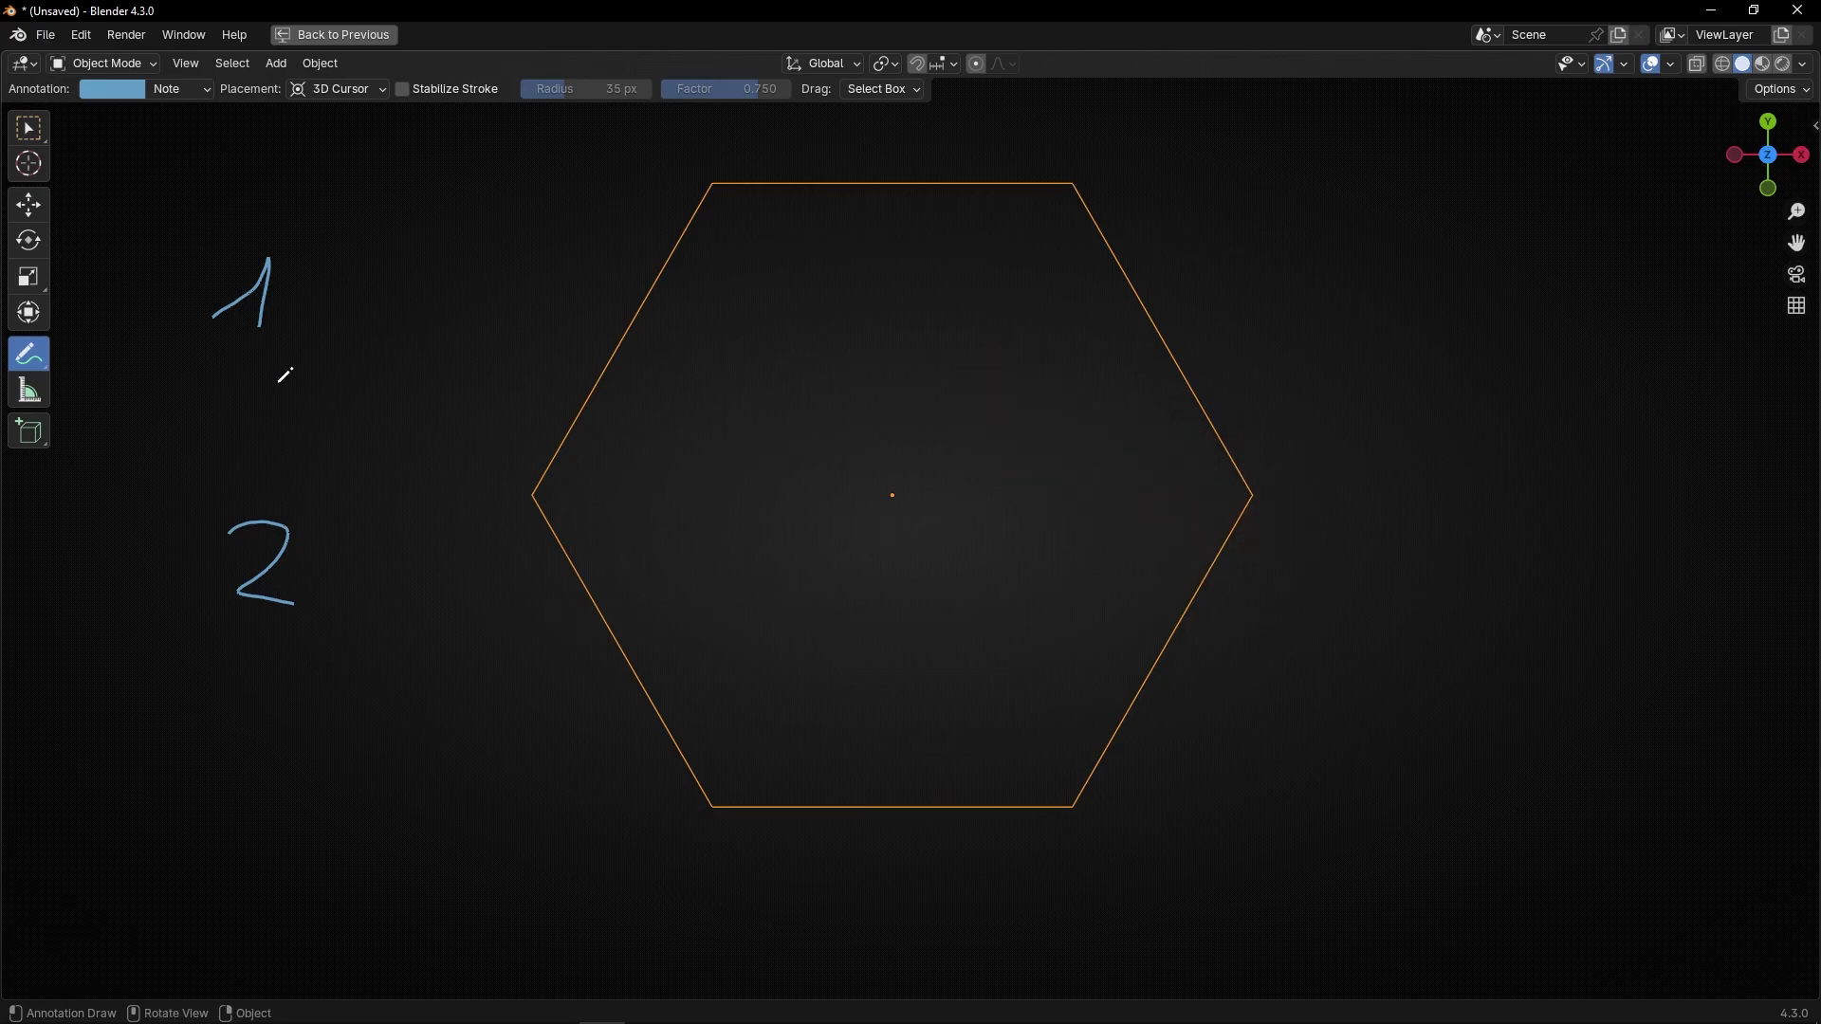
{"action": "mouse_move", "coordinate": [281, 374]}
{"action": "left_mouse_down", "text": "ctrl"}
{"action": "mouse_move", "coordinate": [249, 381]}
{"action": "mouse_move", "coordinate": [480, 508]}
{"action": "left_mouse_up", "text": "ctrl"}
{"action": "key", "text": "t"}
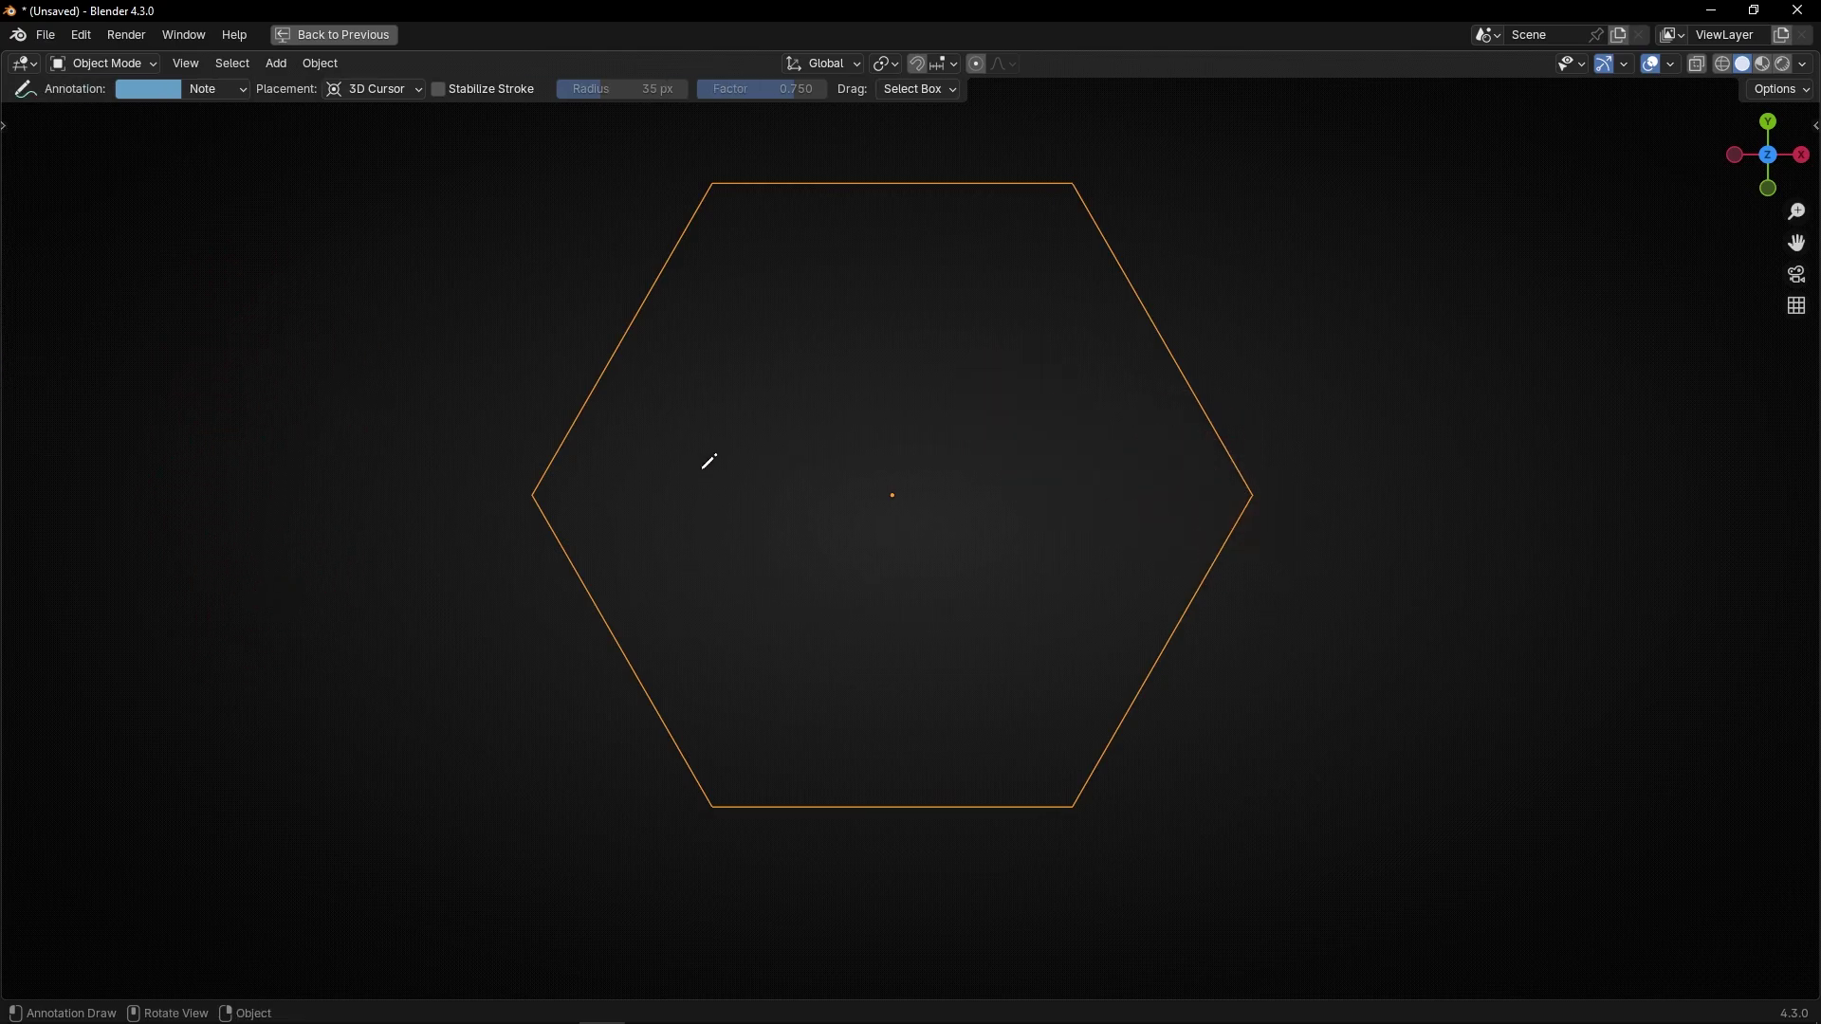
{"action": "key", "text": "ctrl+space"}
{"action": "scroll", "coordinate": [845, 419], "scroll_direction": "down", "scroll_amount": 3}
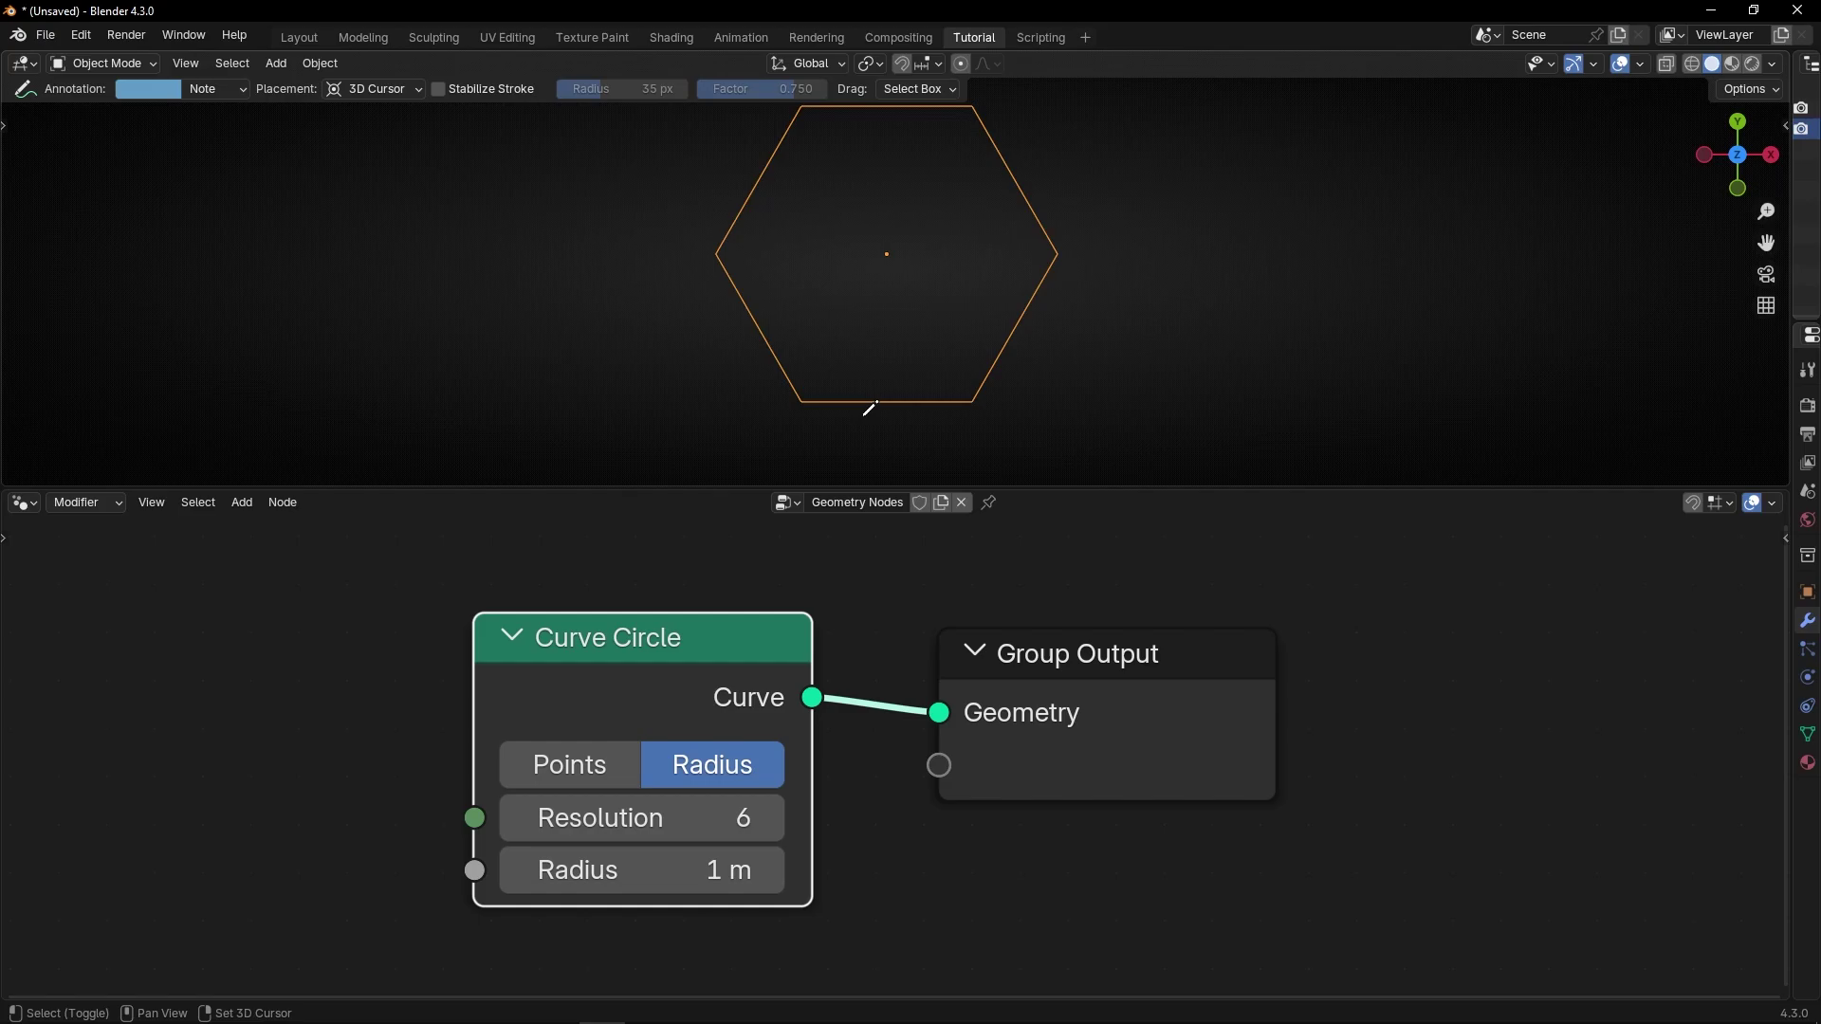
- Spread the Curve Circle and Group Output nodes apart and add a For Each Element zone between them
{"action": "scroll", "coordinate": [789, 653], "scroll_direction": "down", "scroll_amount": 3}
{"action": "left_click_drag", "start_coordinate": [989, 737], "coordinate": [1257, 739]}
{"action": "left_click_drag", "start_coordinate": [759, 704], "coordinate": [464, 700]}
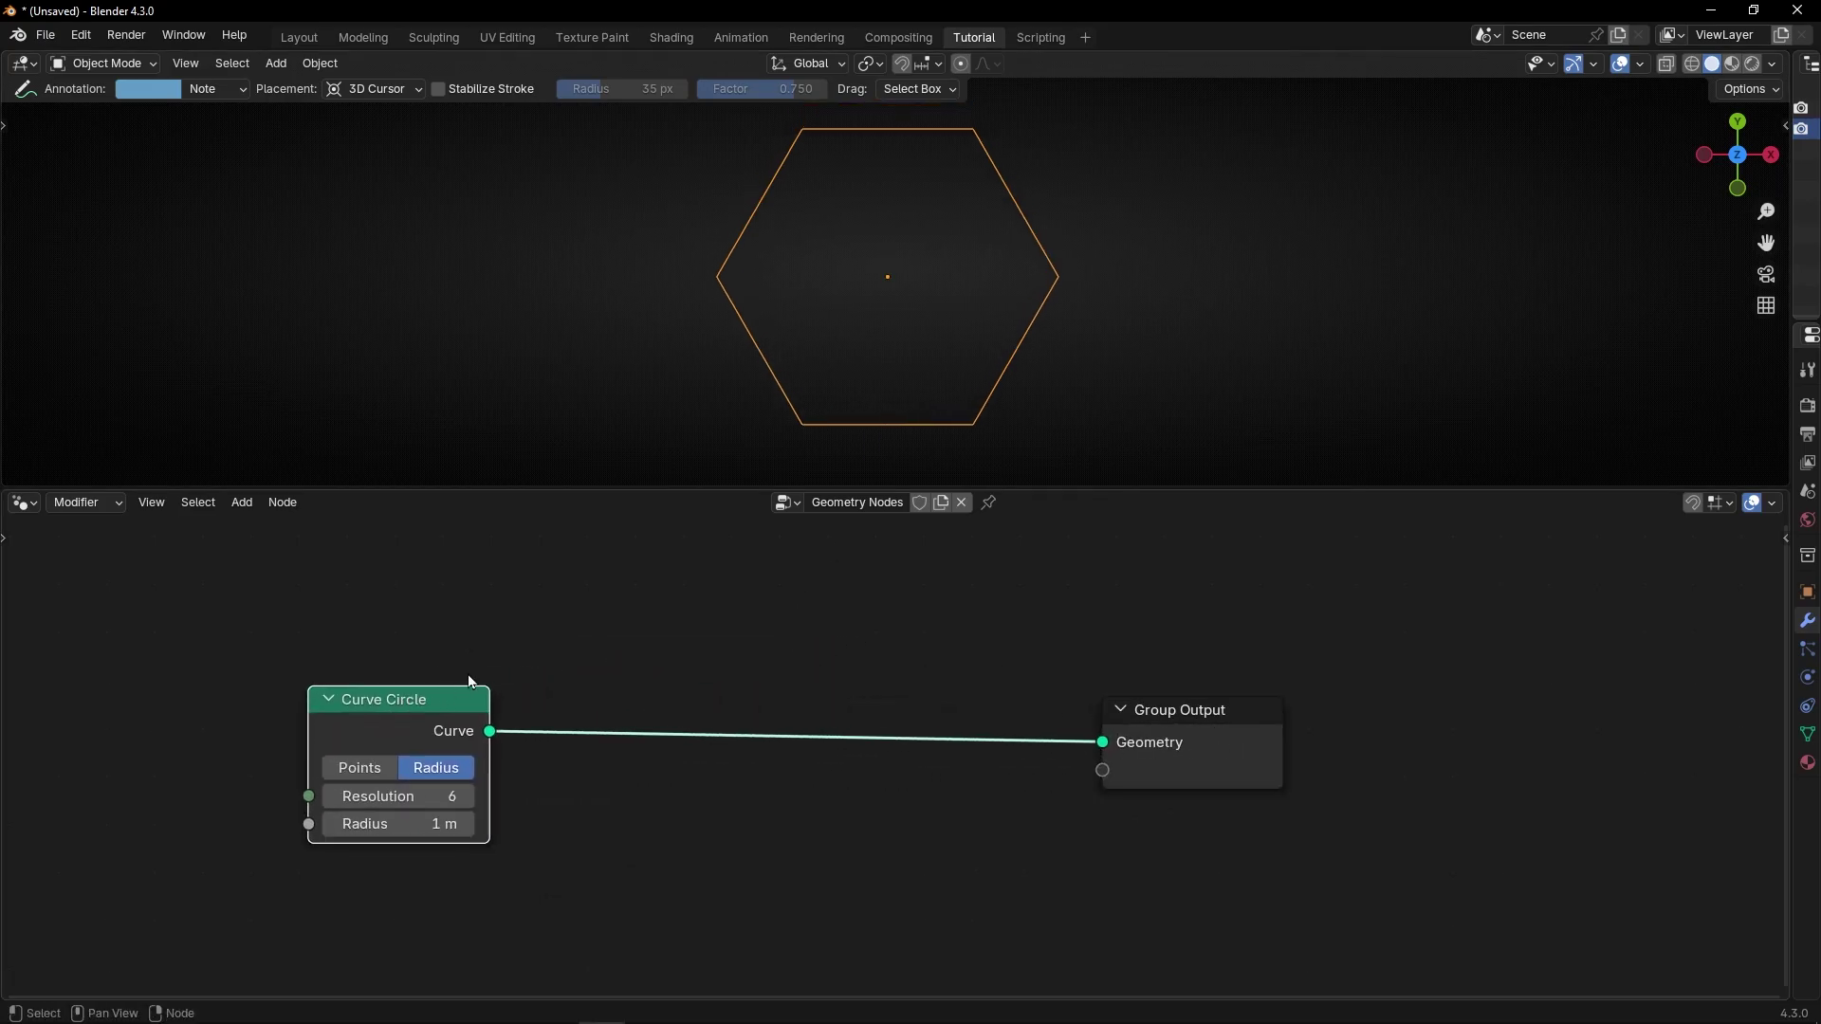
{"action": "key", "text": "shift+a"}
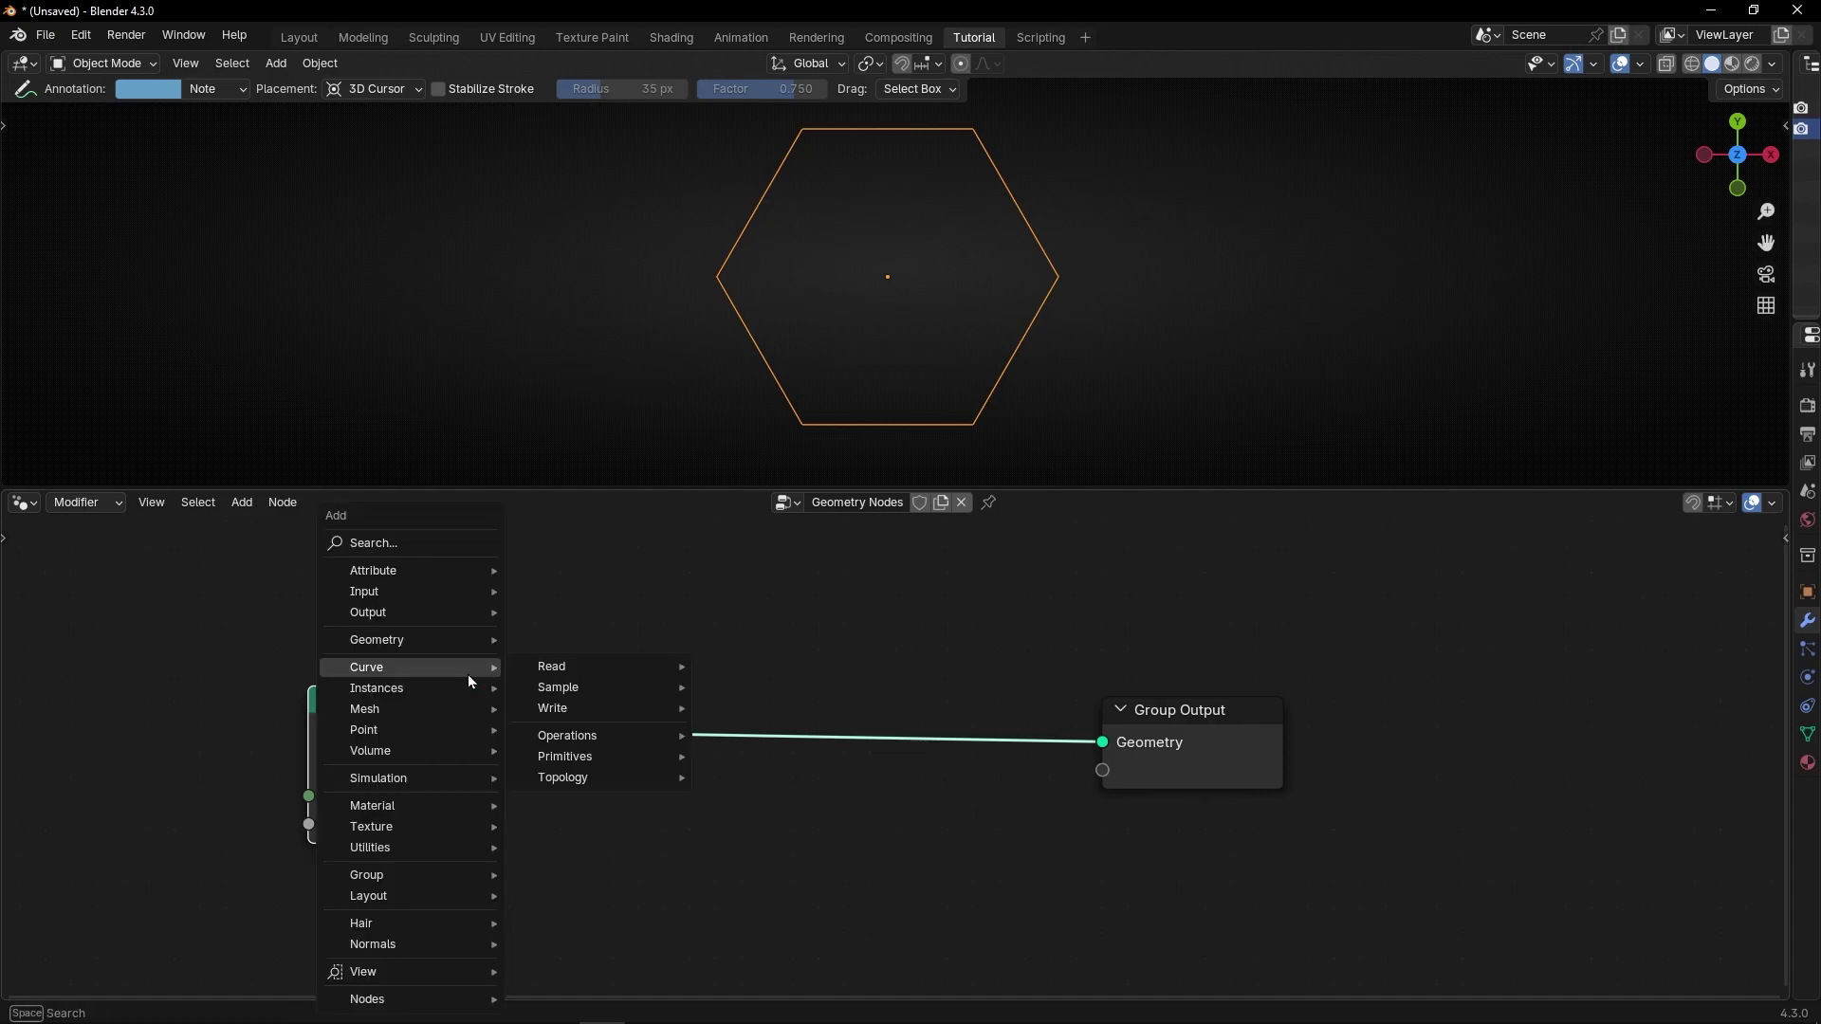
{"action": "type", "text": "for ea"}
{"action": "key", "text": "Return"}
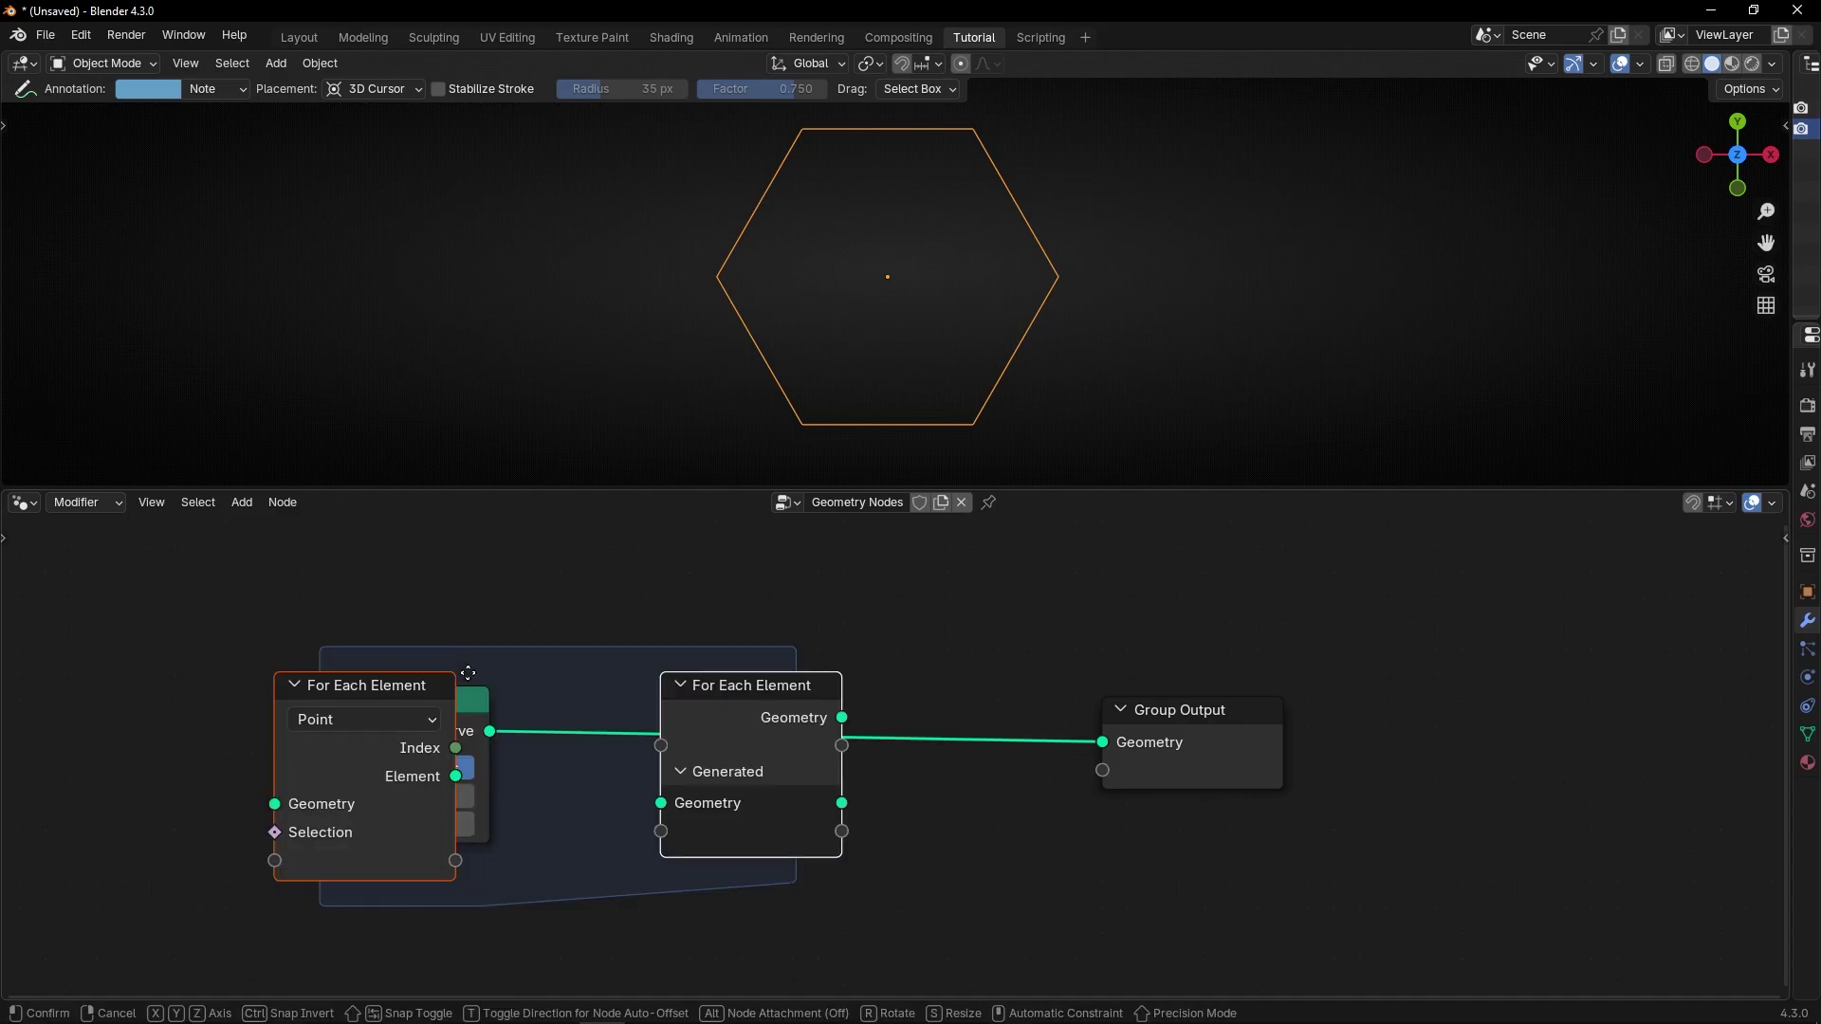
{"action": "left_click", "coordinate": [801, 597]}
- Move Group Output clear of the For Each Element zone and connect the Curve Circle's Curve output to the zone's Geometry input
{"action": "key", "text": "ctrl+space"}
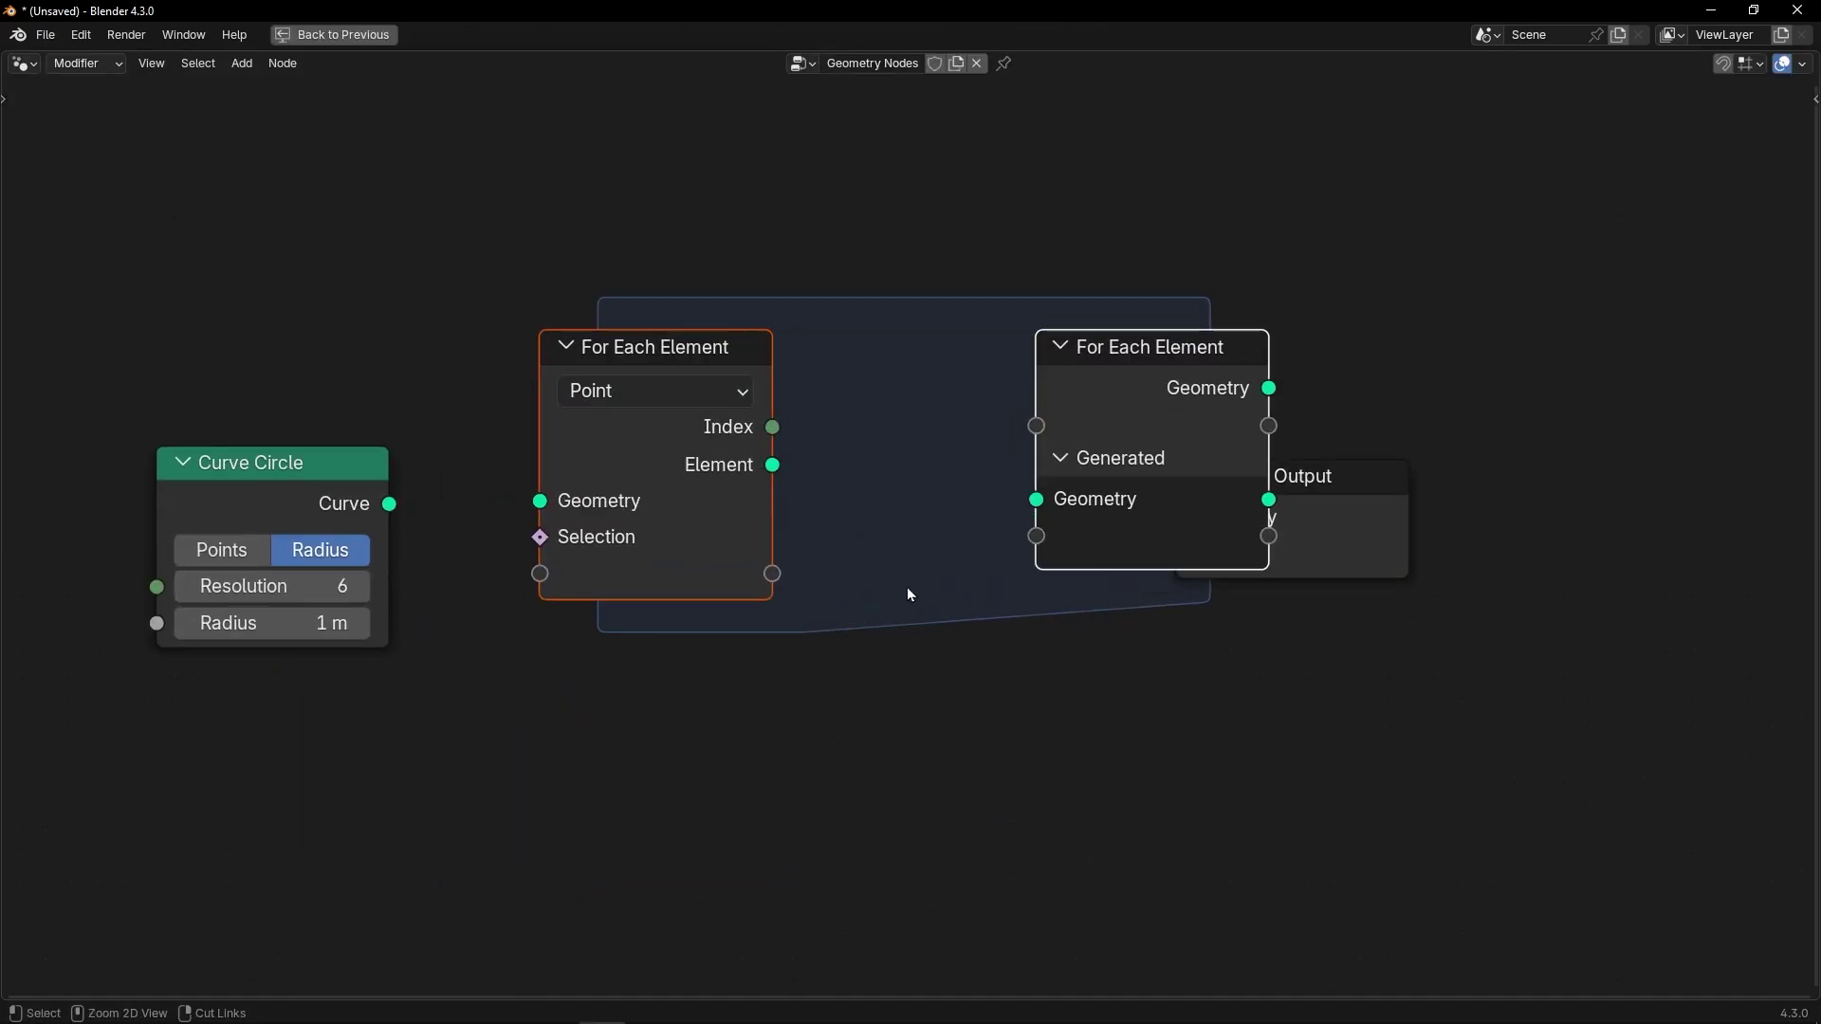
{"action": "middle_click_drag", "start_coordinate": [911, 596], "coordinate": [928, 737]}
{"action": "left_click_drag", "start_coordinate": [1386, 685], "coordinate": [1534, 620]}
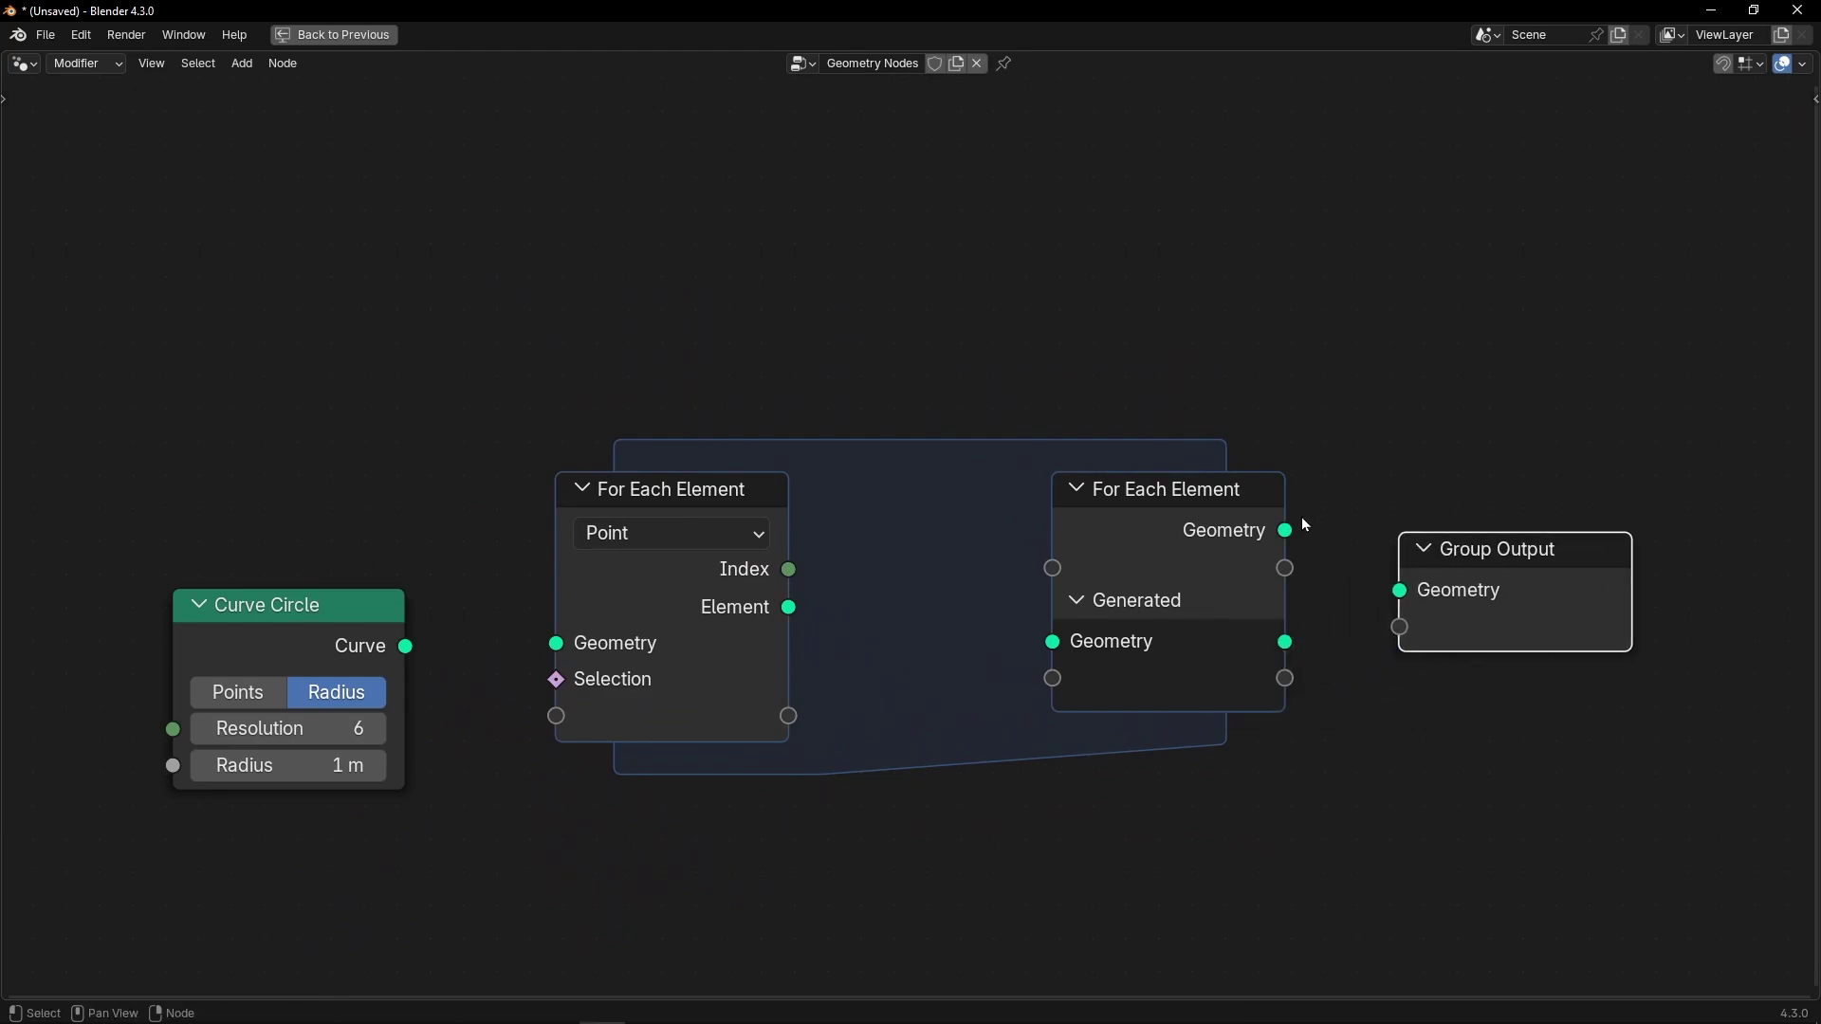
{"action": "left_click_drag", "start_coordinate": [375, 646], "coordinate": [557, 644]}
{"action": "middle_click_drag", "start_coordinate": [979, 603], "coordinate": [830, 631]}
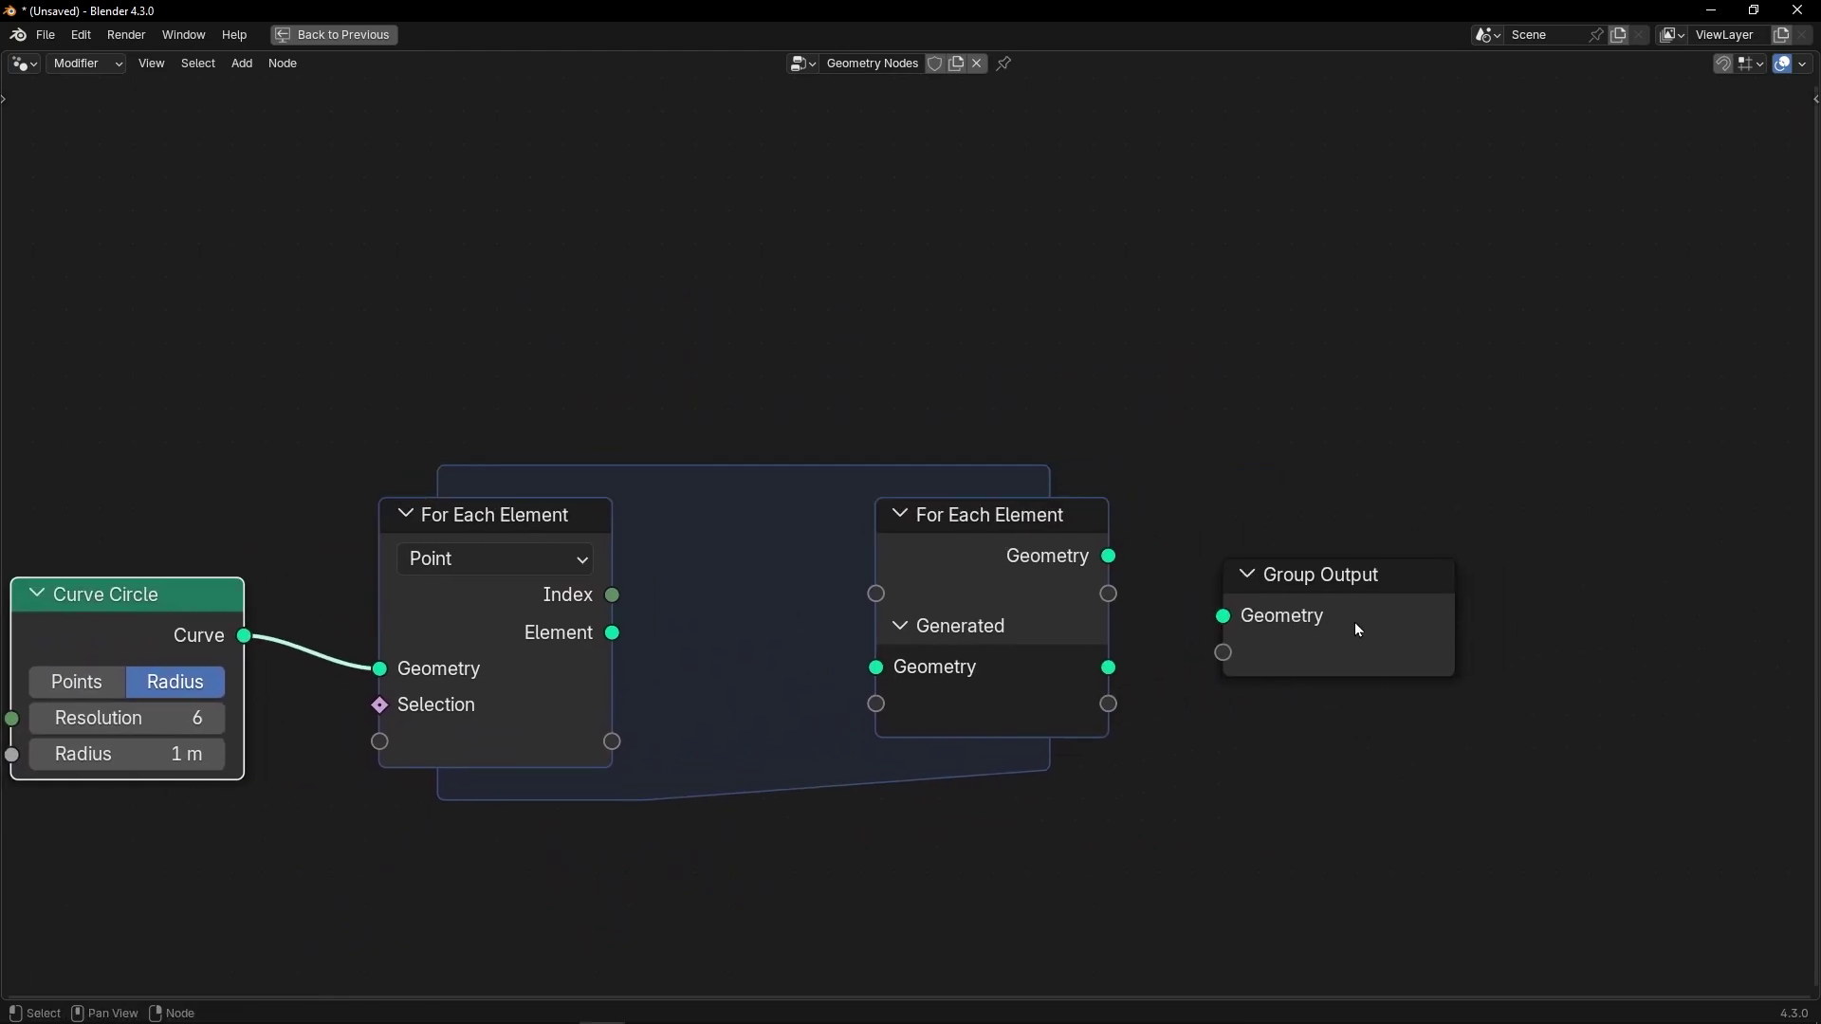
{"action": "key", "text": "ctrl+space"}
{"action": "key", "text": "Home"}
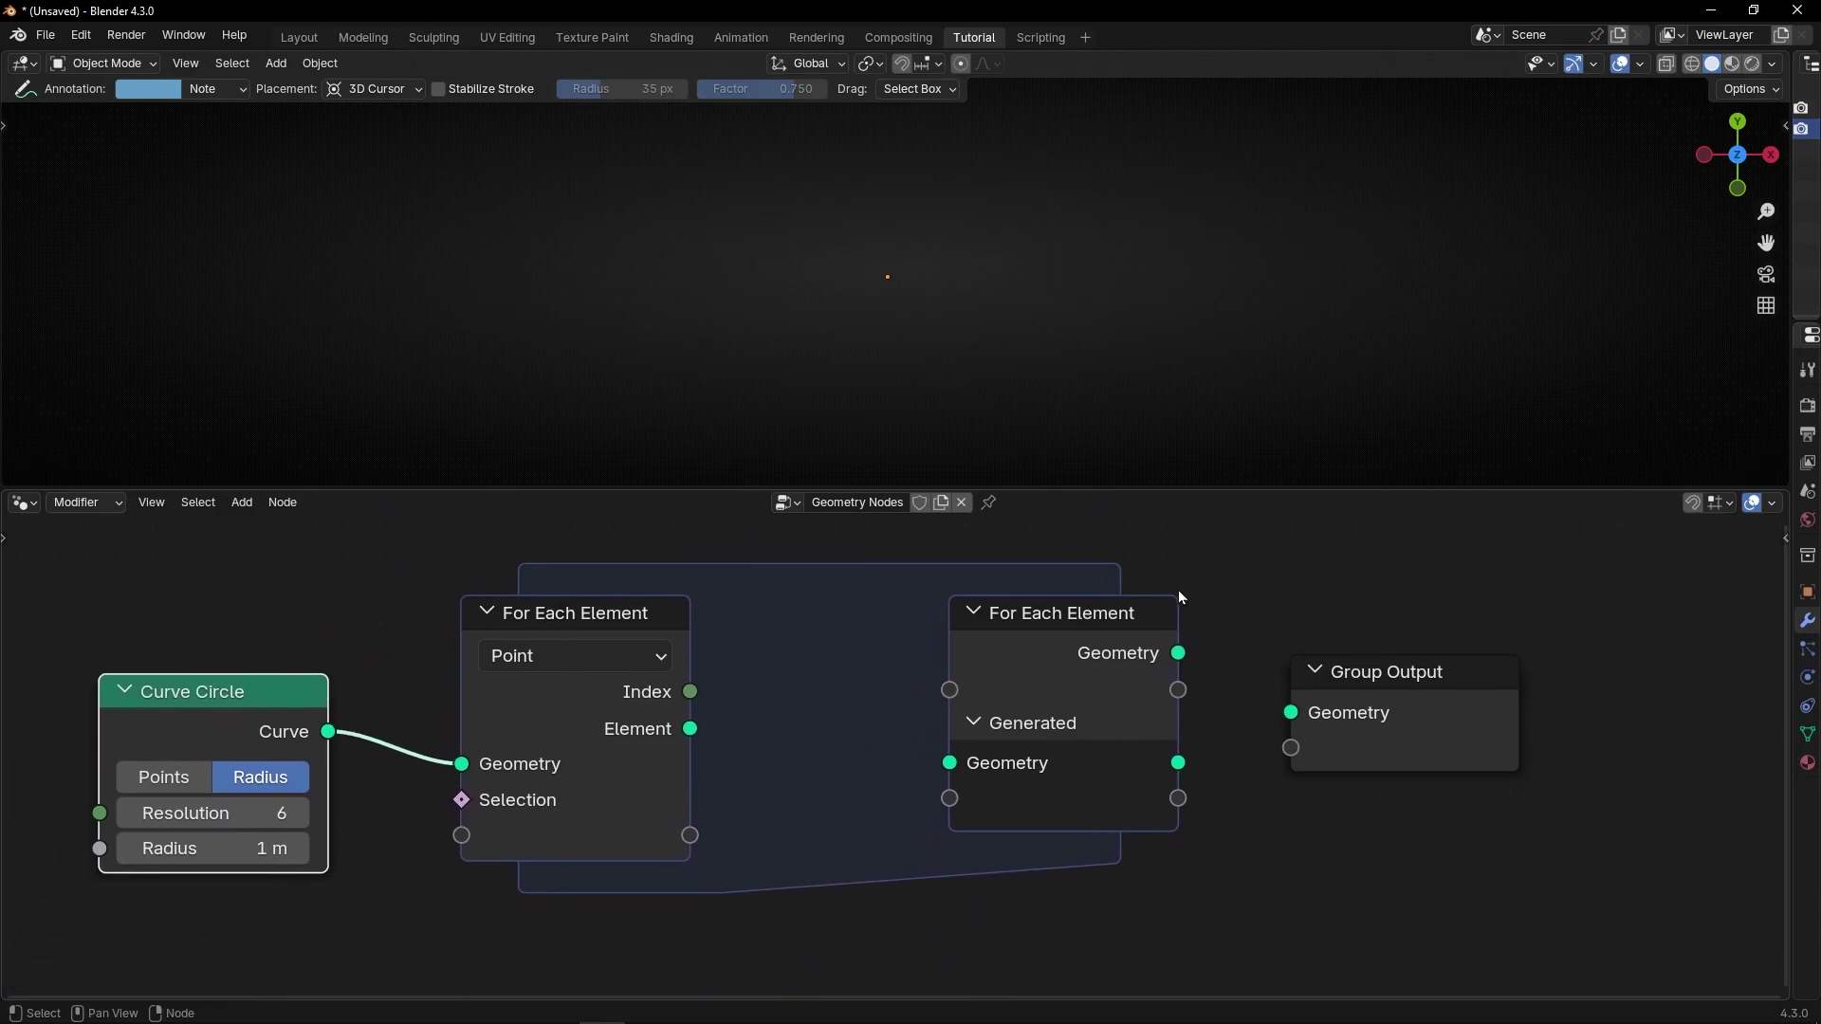
- Link the zone's main Geometry output to Group Output, and replace that link with the Generated Geometry output
{"action": "left_click", "coordinate": [1157, 612]}
{"action": "left_click_drag", "start_coordinate": [1179, 653], "coordinate": [1282, 711]}
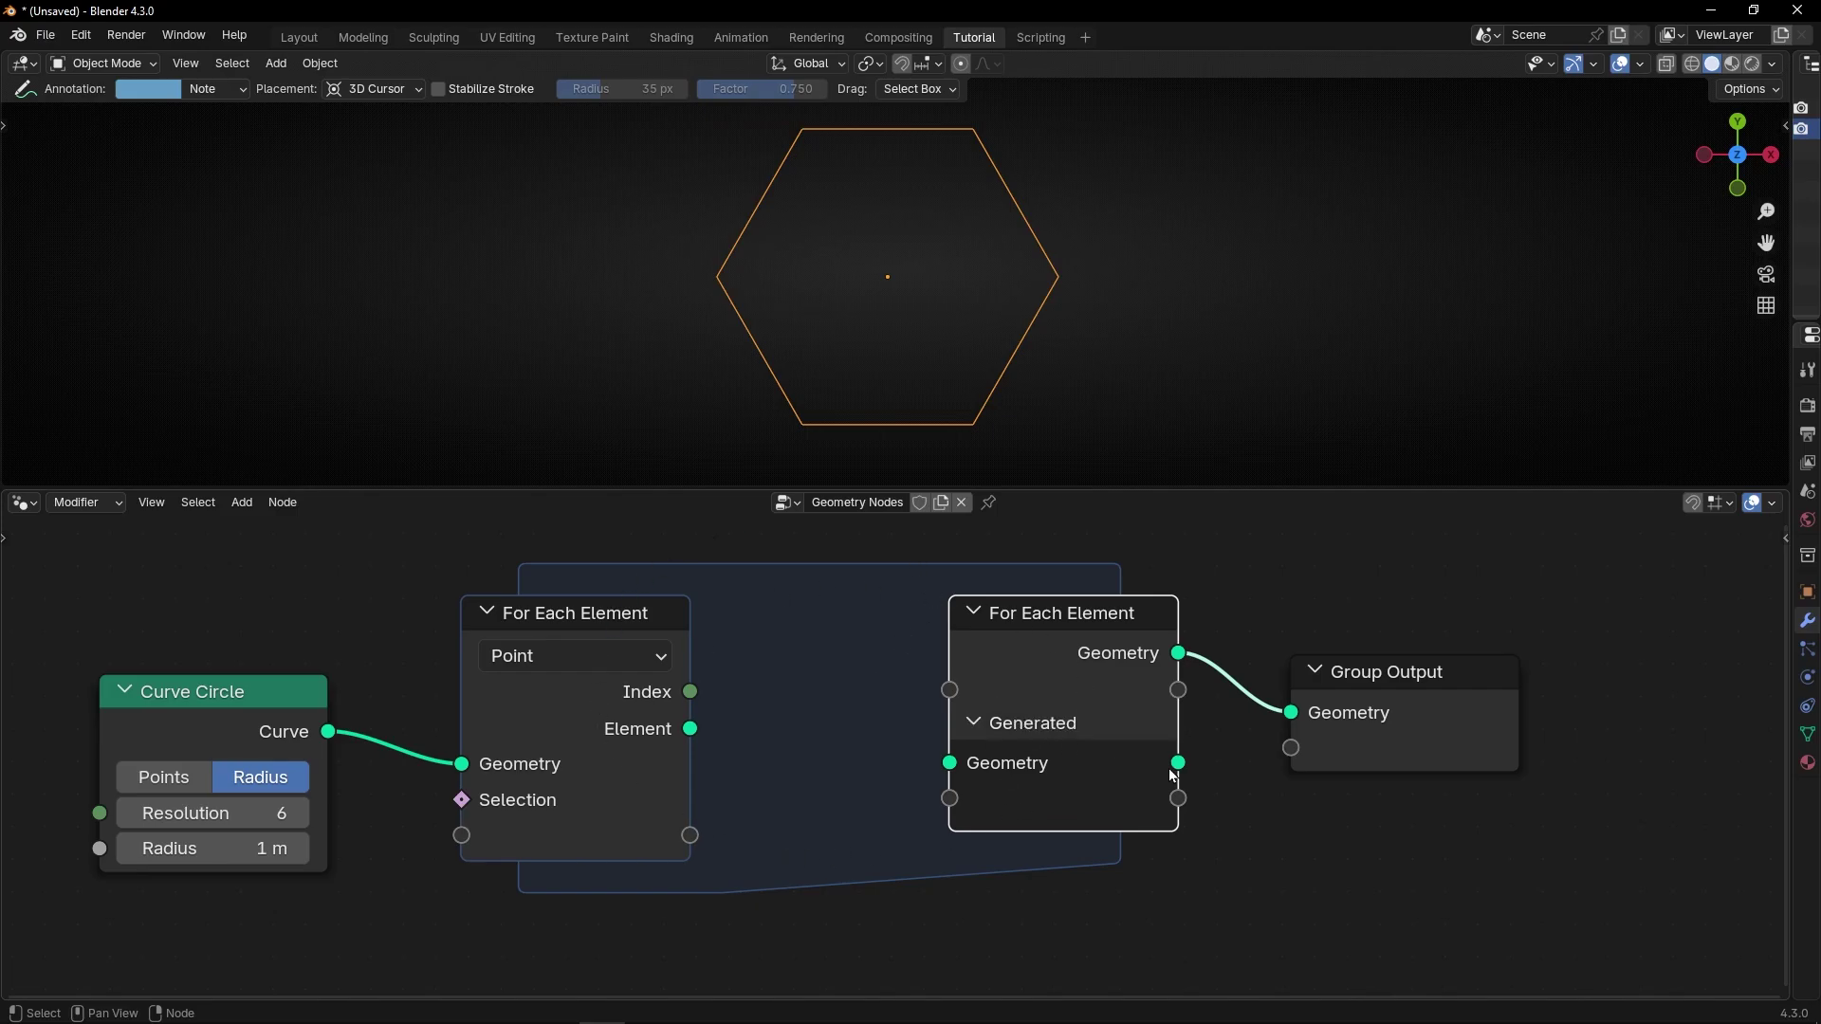
{"action": "left_click_drag", "start_coordinate": [1178, 762], "coordinate": [1291, 712]}
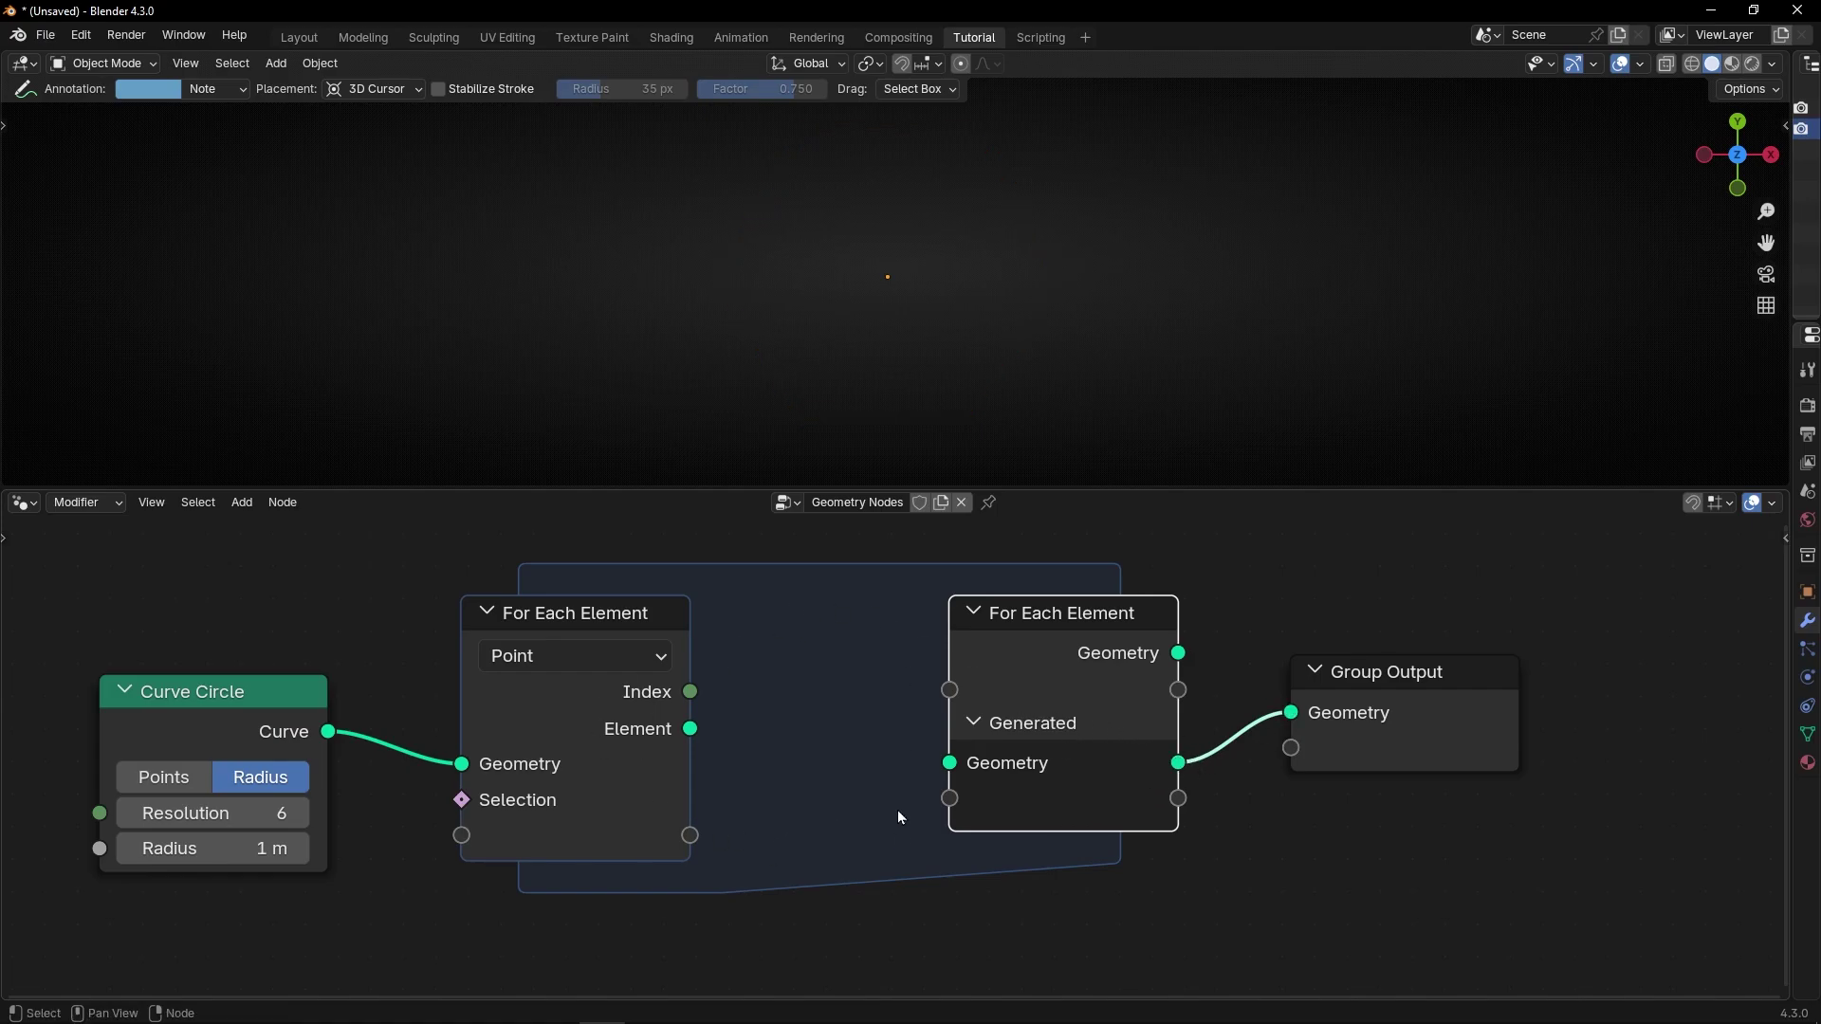
- Widen the For Each Element zone by moving its output node and Group Output farther from the zone's input node
{"action": "scroll", "coordinate": [835, 760], "scroll_direction": "down", "scroll_amount": 2}
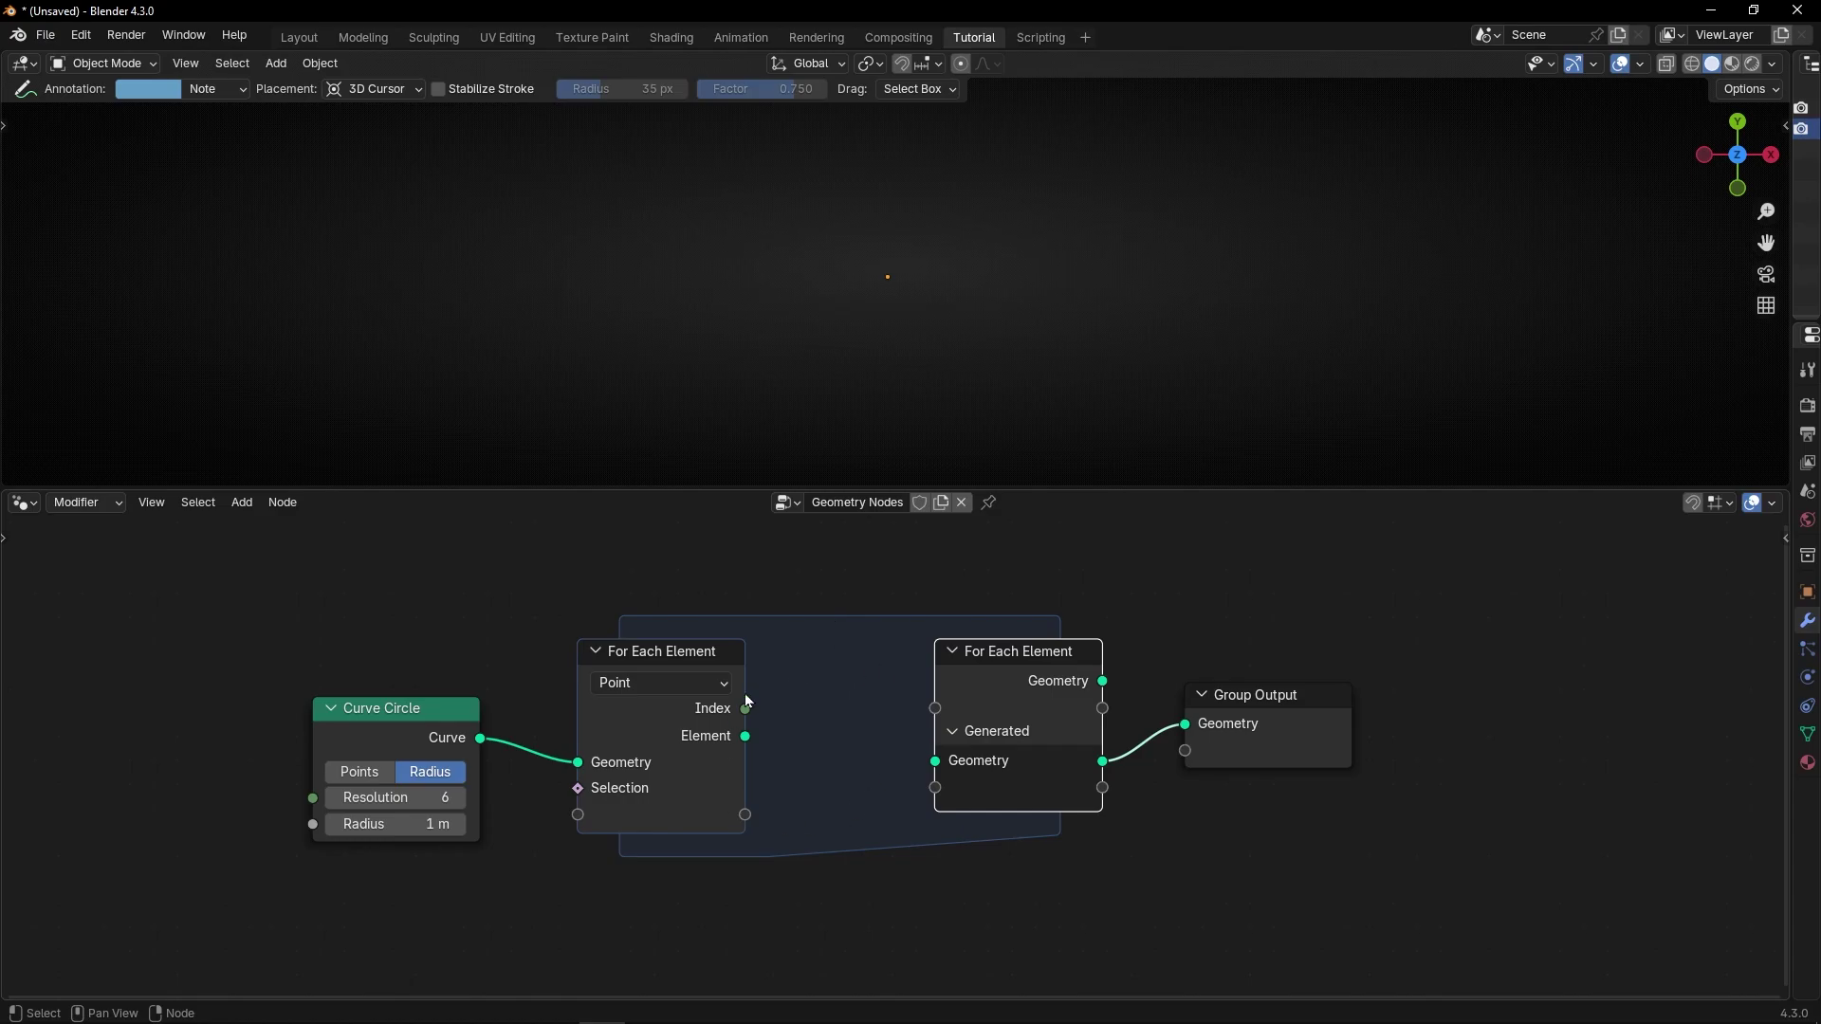
{"action": "left_click_drag", "start_coordinate": [931, 599], "coordinate": [1287, 831]}
{"action": "key", "text": "g"}
{"action": "left_click", "coordinate": [1291, 751]}
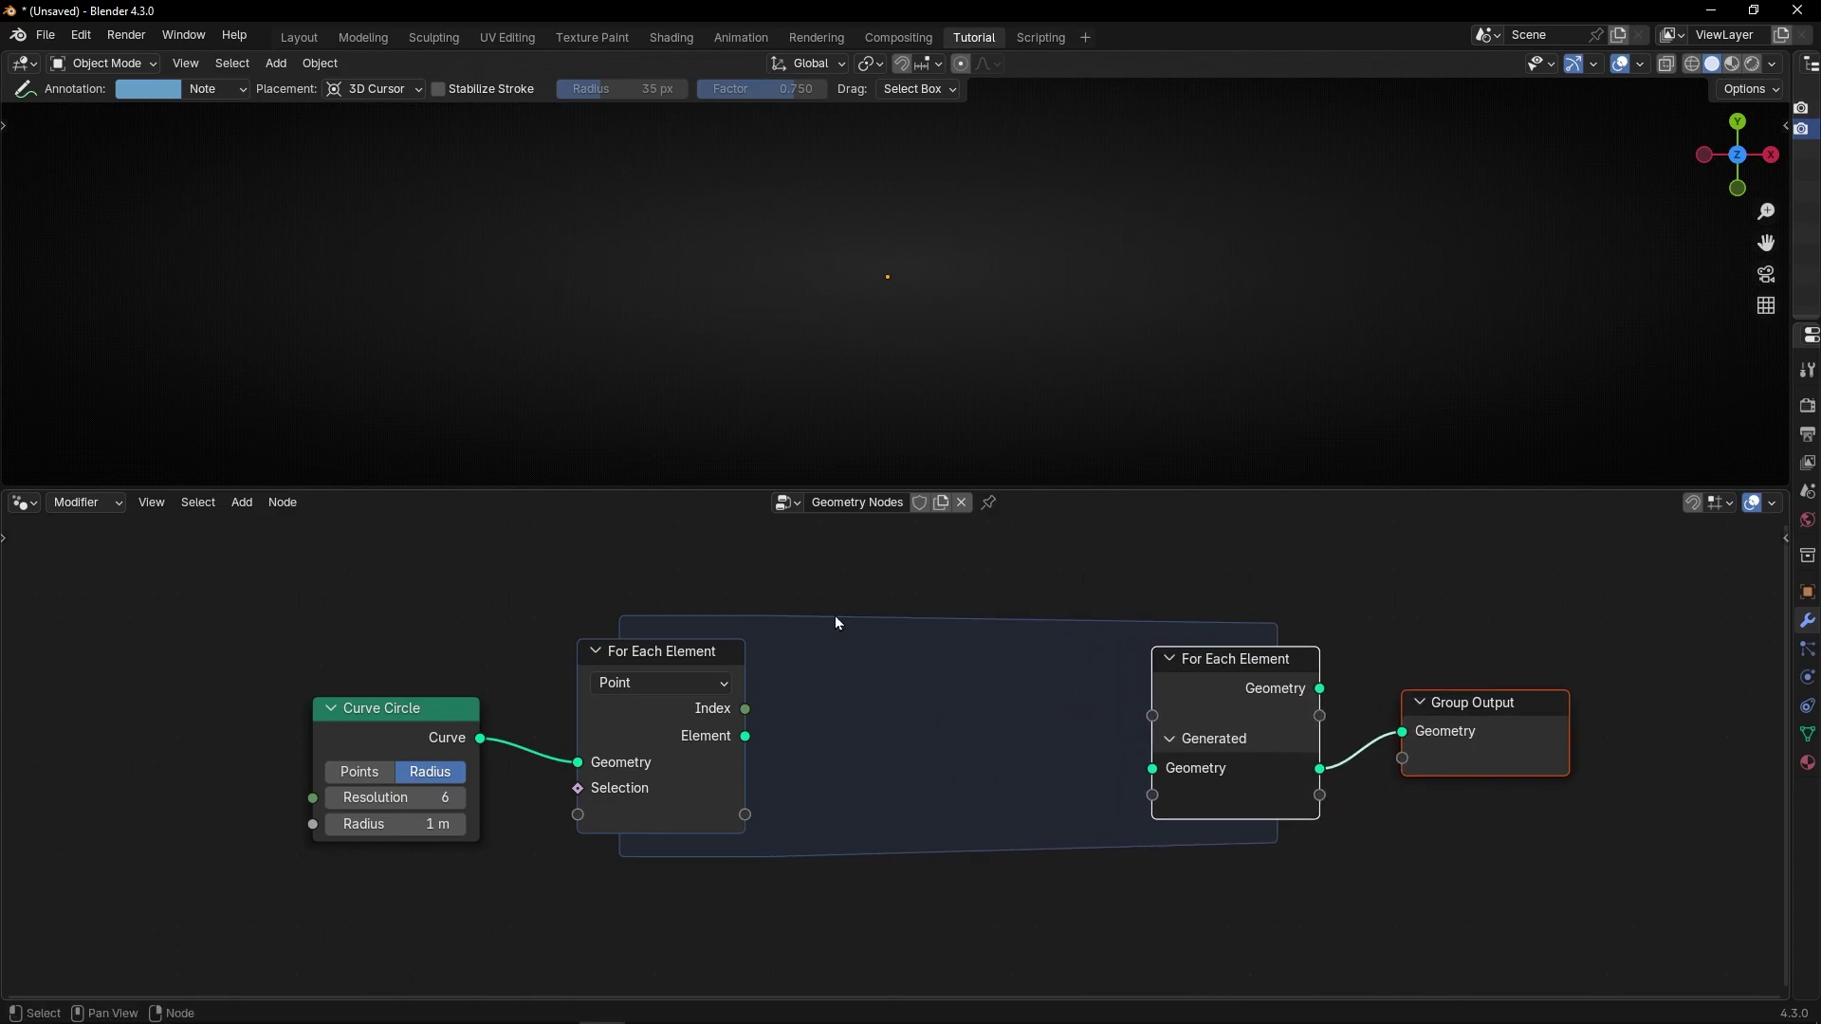
- Preview the Curve Circle through a Viewer node and delete the Viewer
{"action": "scroll", "coordinate": [755, 706], "scroll_direction": "up", "scroll_amount": 3}
{"action": "middle_click_drag", "start_coordinate": [525, 690], "coordinate": [680, 731]}
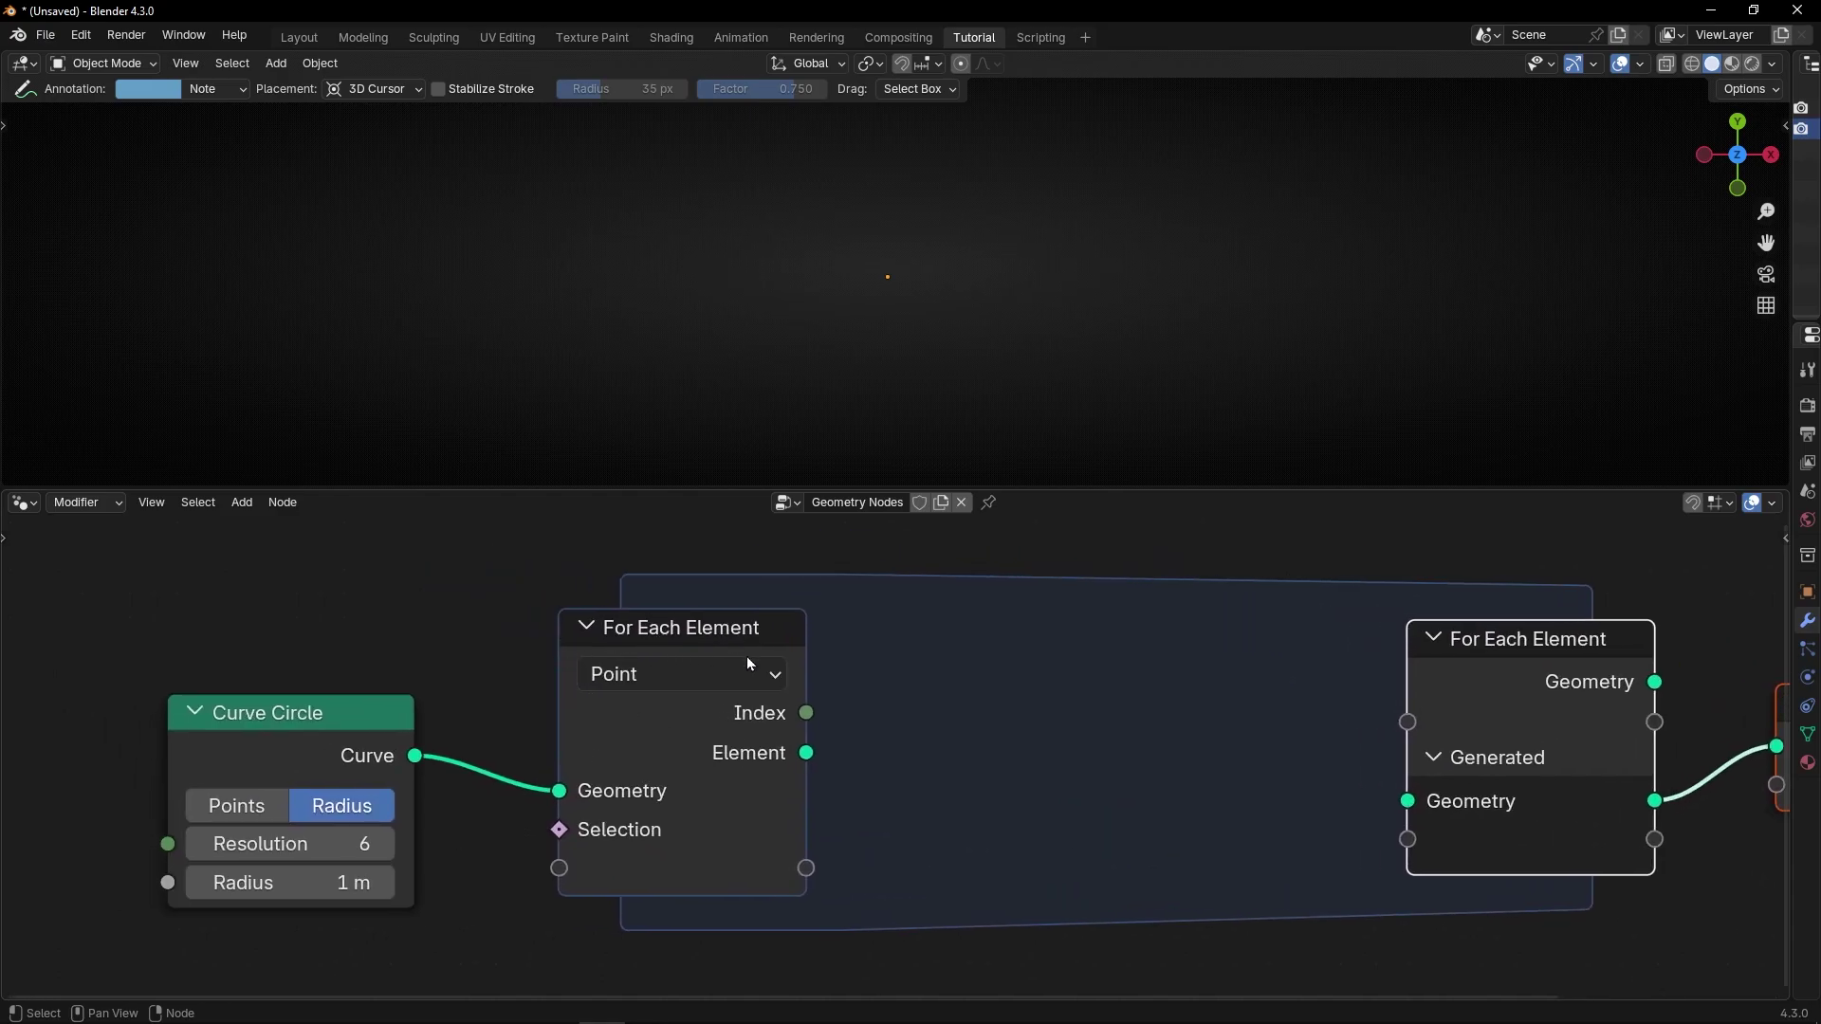
{"action": "left_click", "coordinate": [698, 681]}
{"action": "left_click", "coordinate": [356, 733], "text": "ctrl+shift"}
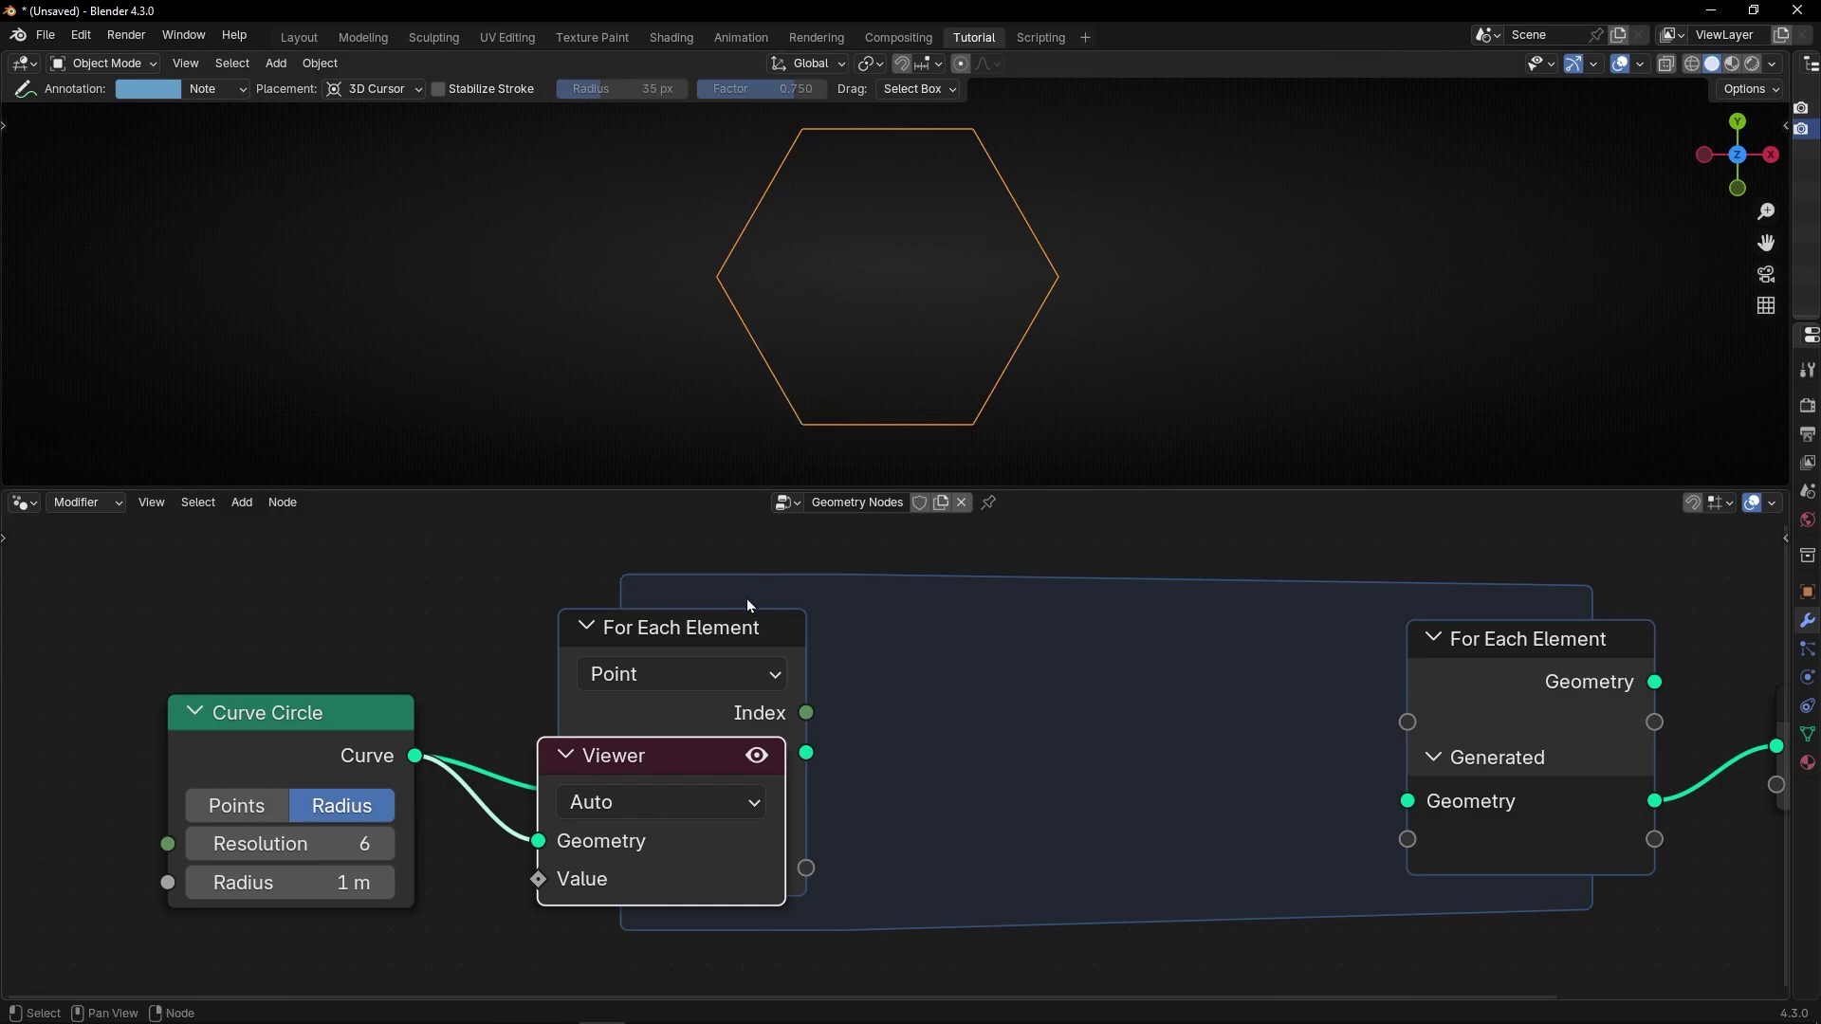
{"action": "key", "text": "x"}
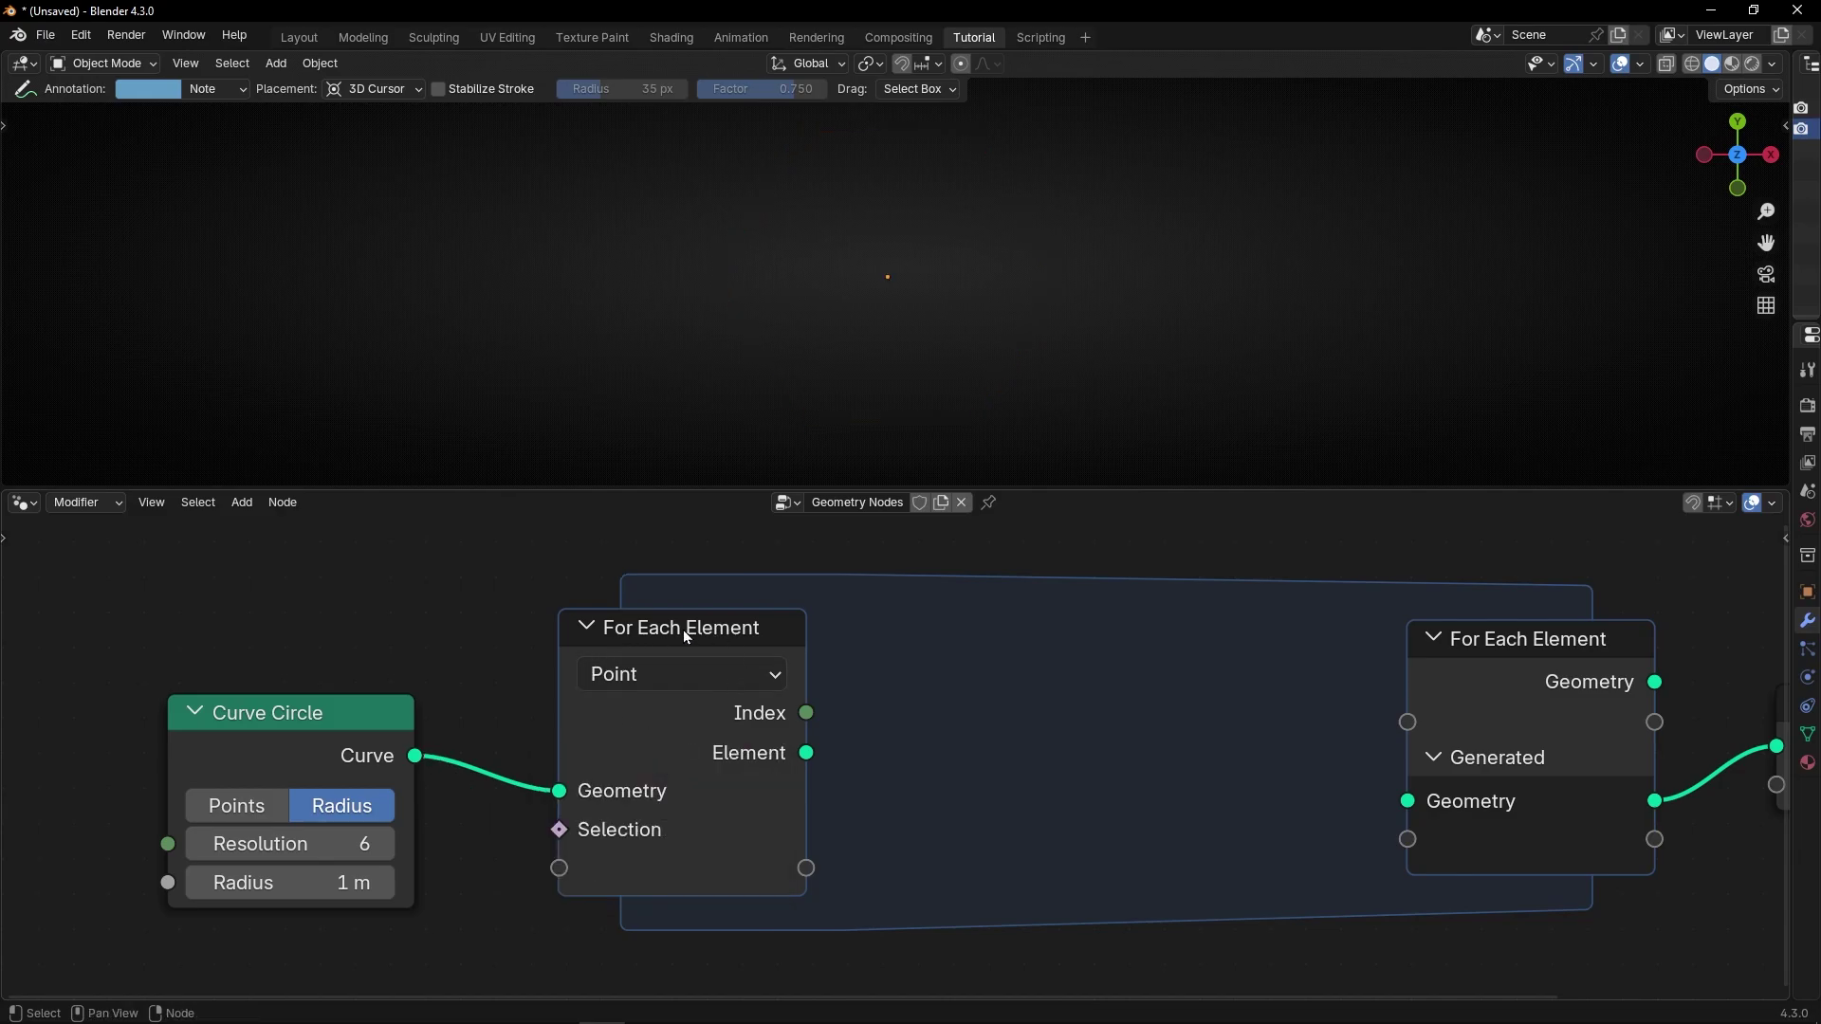
- Add a Curve Line node inside the zone and connect its Curve output to the Generated Geometry input
{"action": "scroll", "coordinate": [706, 702], "scroll_direction": "down", "scroll_amount": 1}
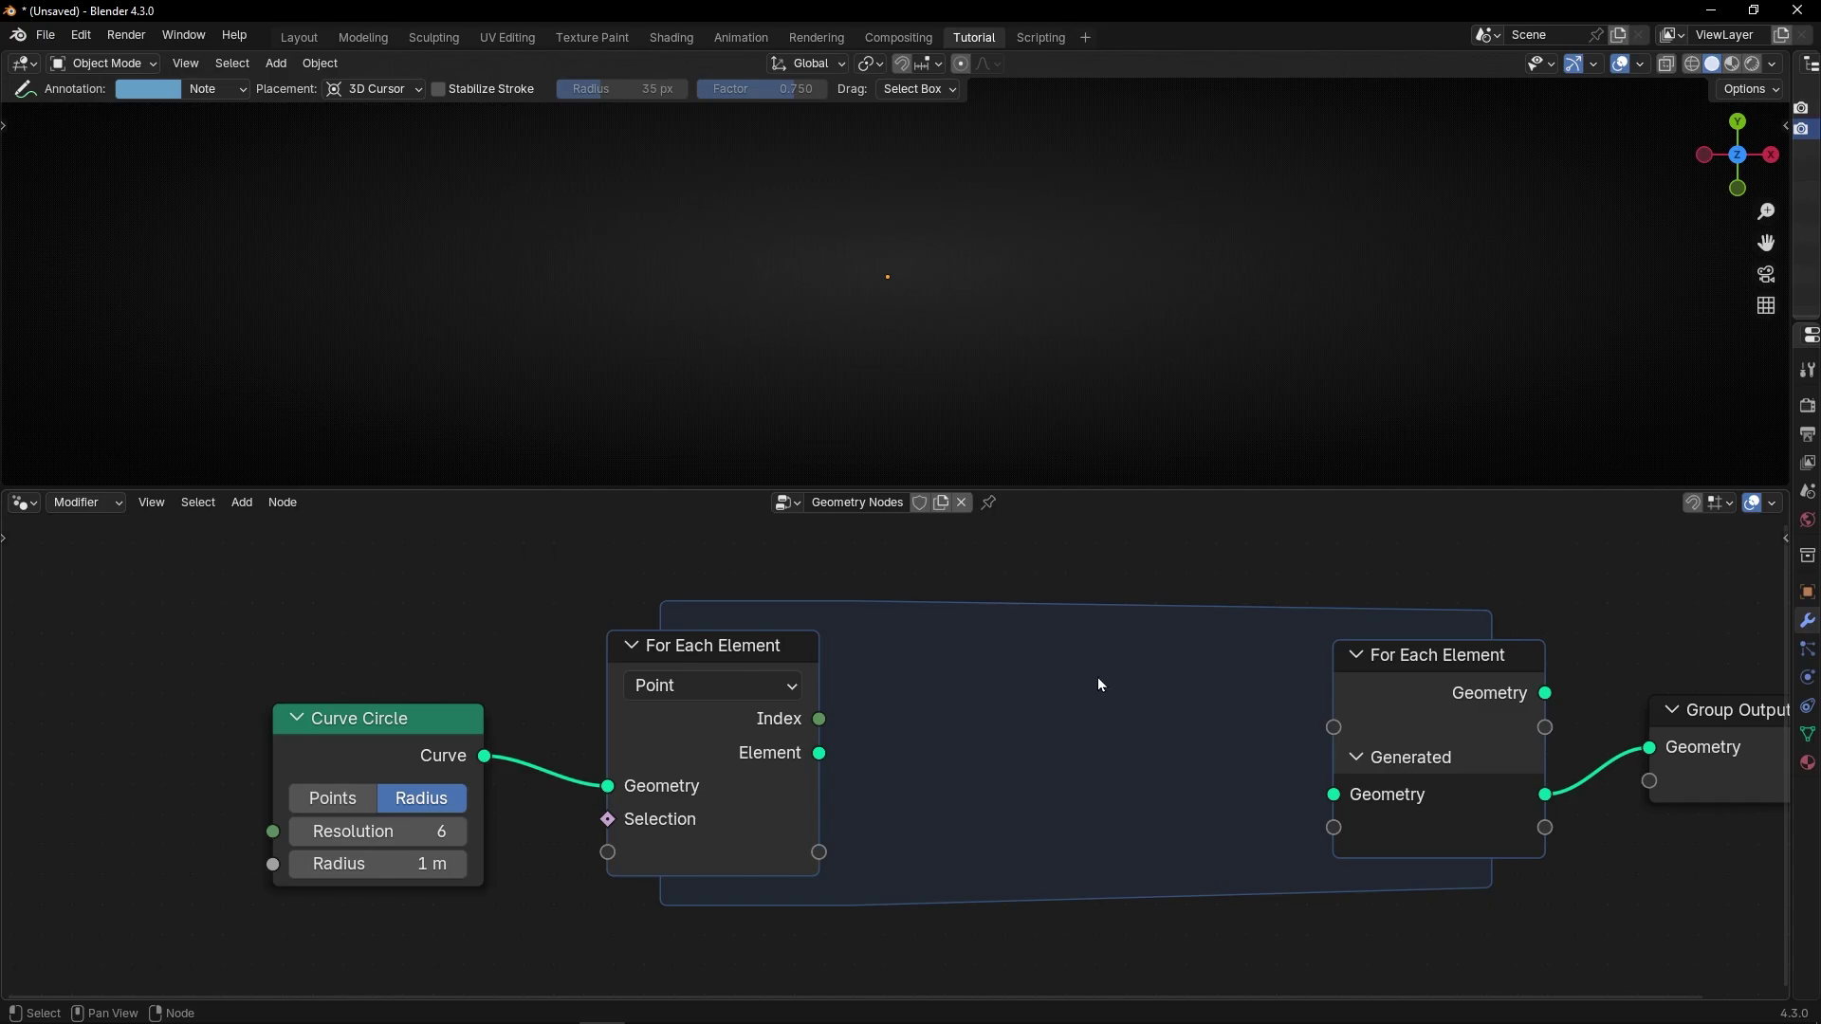
{"action": "key", "text": "shift+a"}
{"action": "type", "text": "c"}
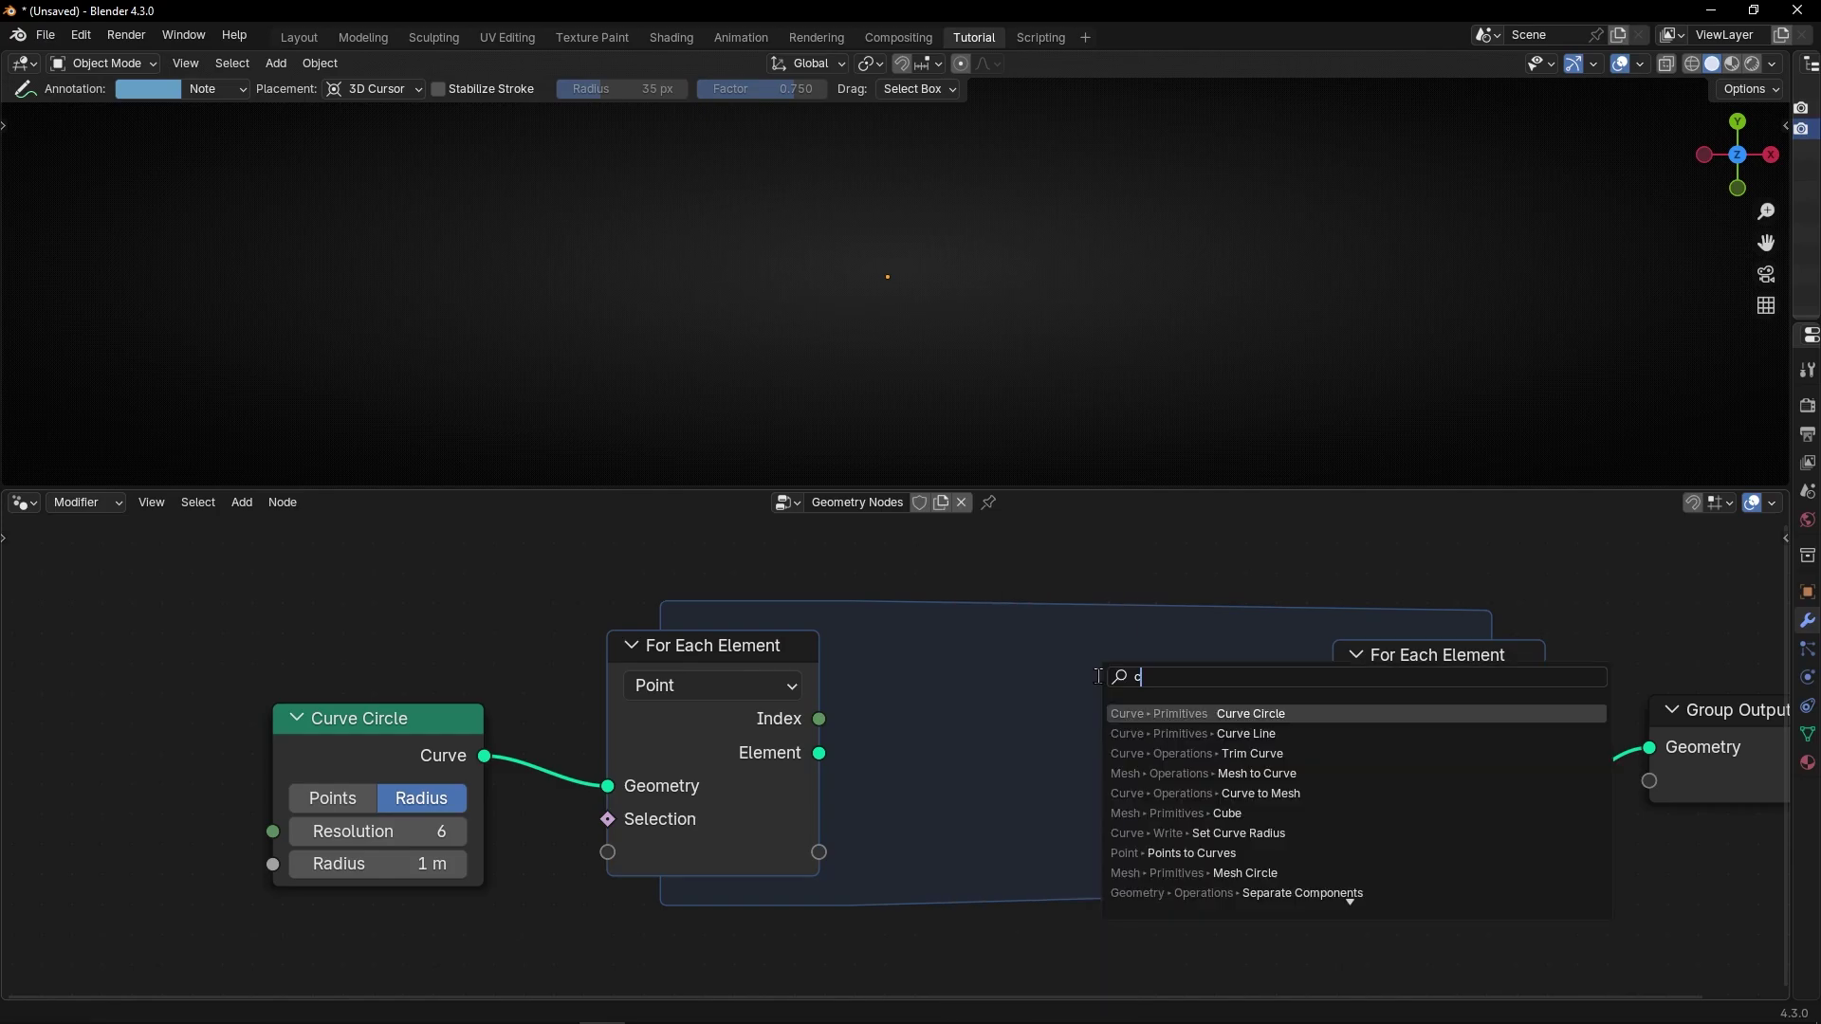
{"action": "type", "text": "urve line"}
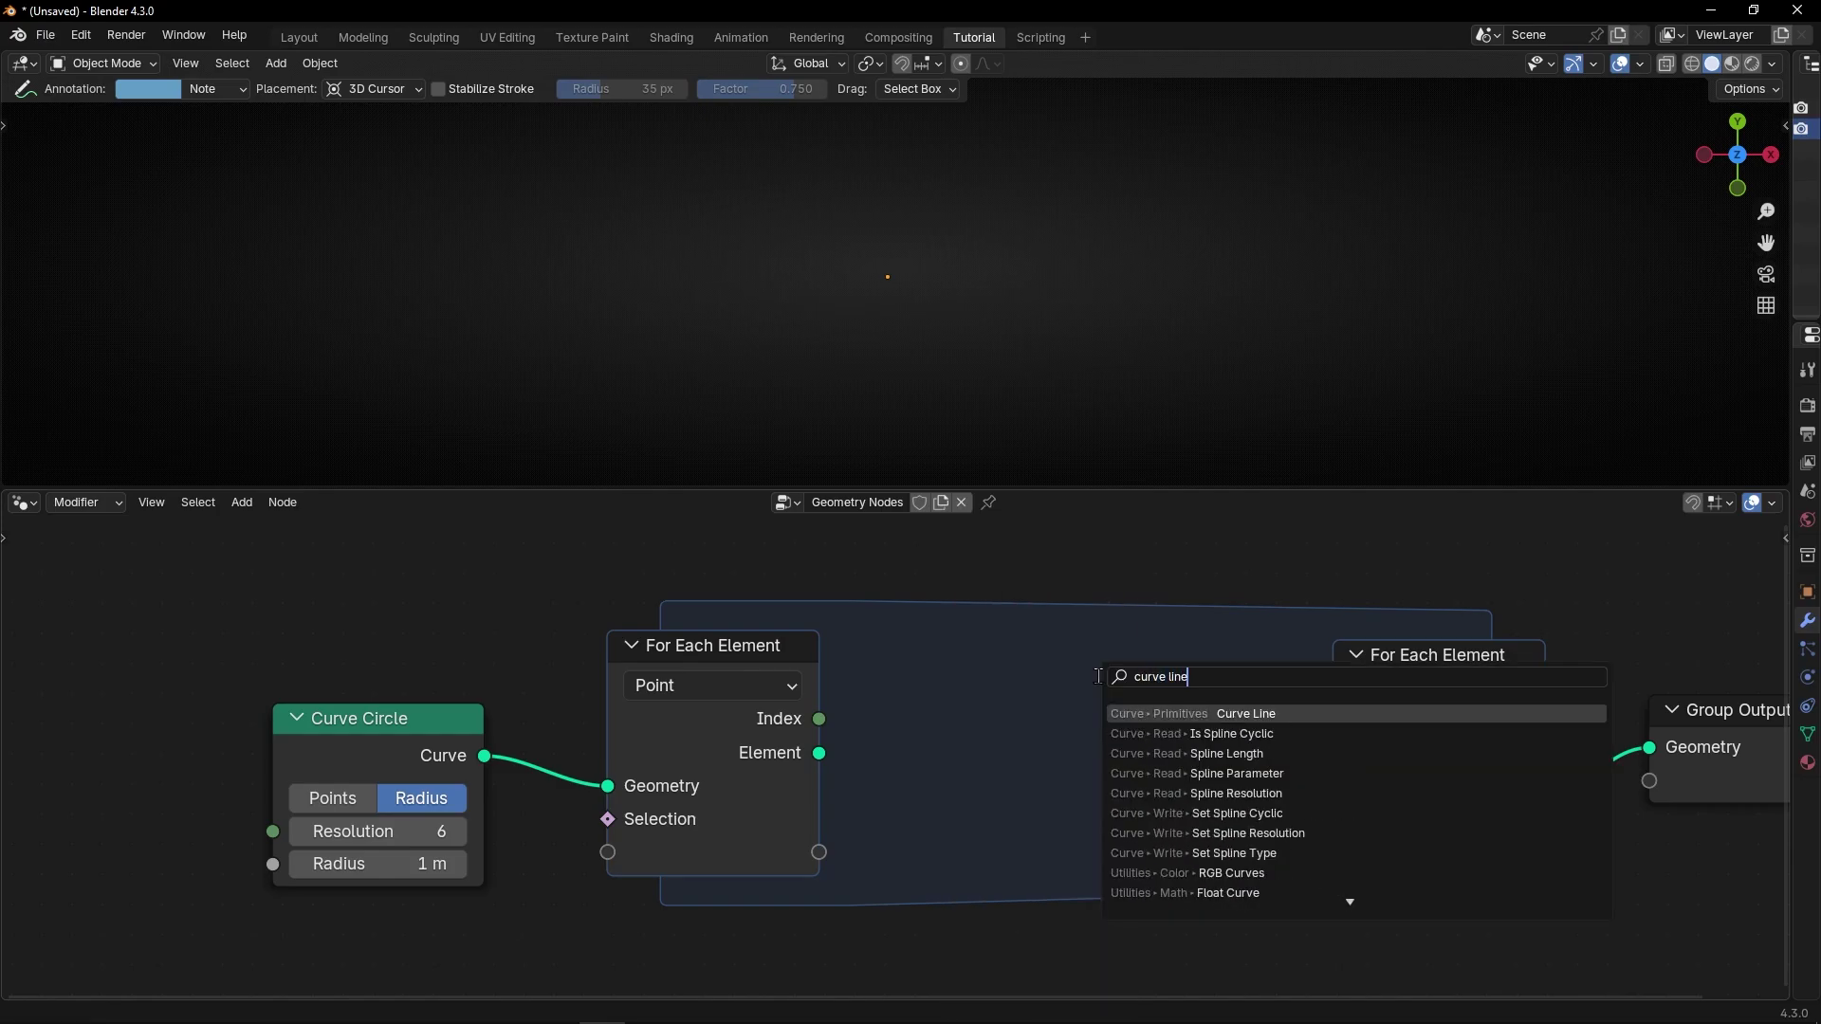
{"action": "key", "text": "Return"}
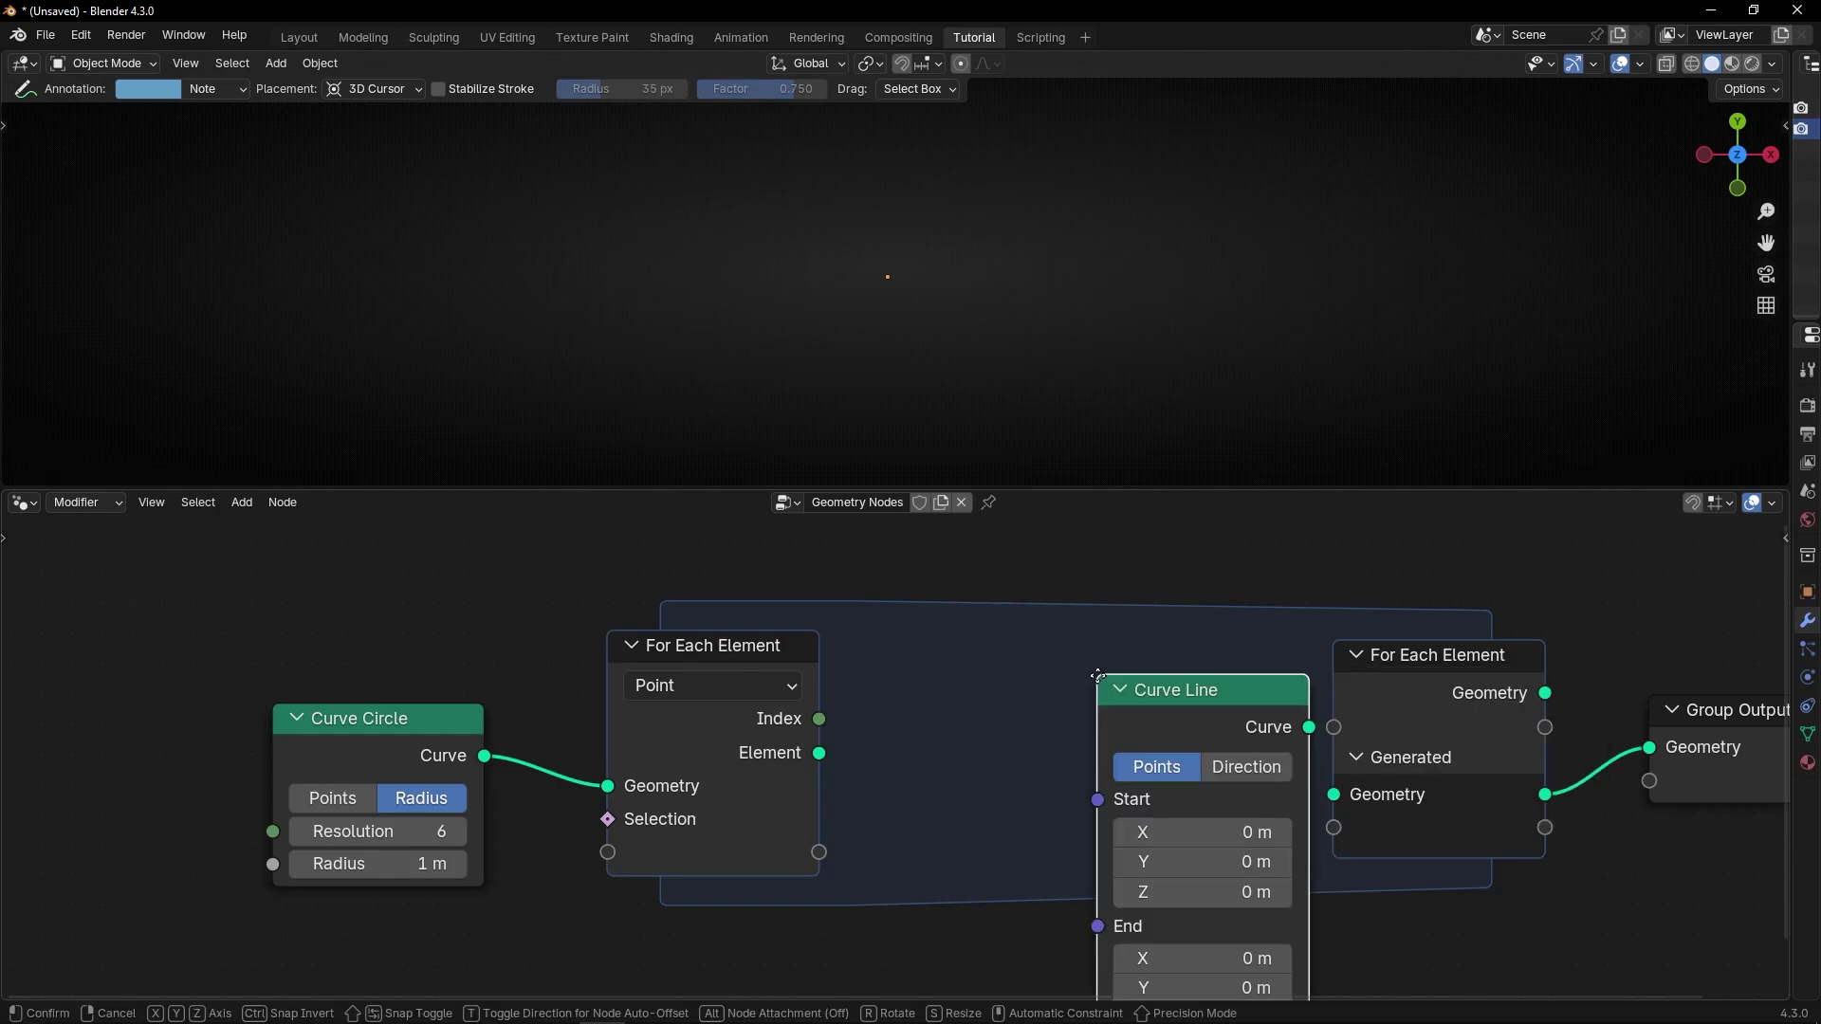
{"action": "left_click", "coordinate": [993, 624]}
{"action": "left_click_drag", "start_coordinate": [1204, 674], "coordinate": [1333, 794]}
{"action": "mouse_move", "coordinate": [1045, 484]}
{"action": "middle_mouse_down"}
{"action": "mouse_move", "coordinate": [976, 304]}
{"action": "mouse_move", "coordinate": [1080, 219]}
{"action": "mouse_move", "coordinate": [1077, 183]}
{"action": "mouse_move", "coordinate": [1053, 366]}
{"action": "mouse_move", "coordinate": [883, 395]}
{"action": "mouse_move", "coordinate": [951, 395]}
{"action": "mouse_move", "coordinate": [942, 354]}
{"action": "middle_mouse_up"}
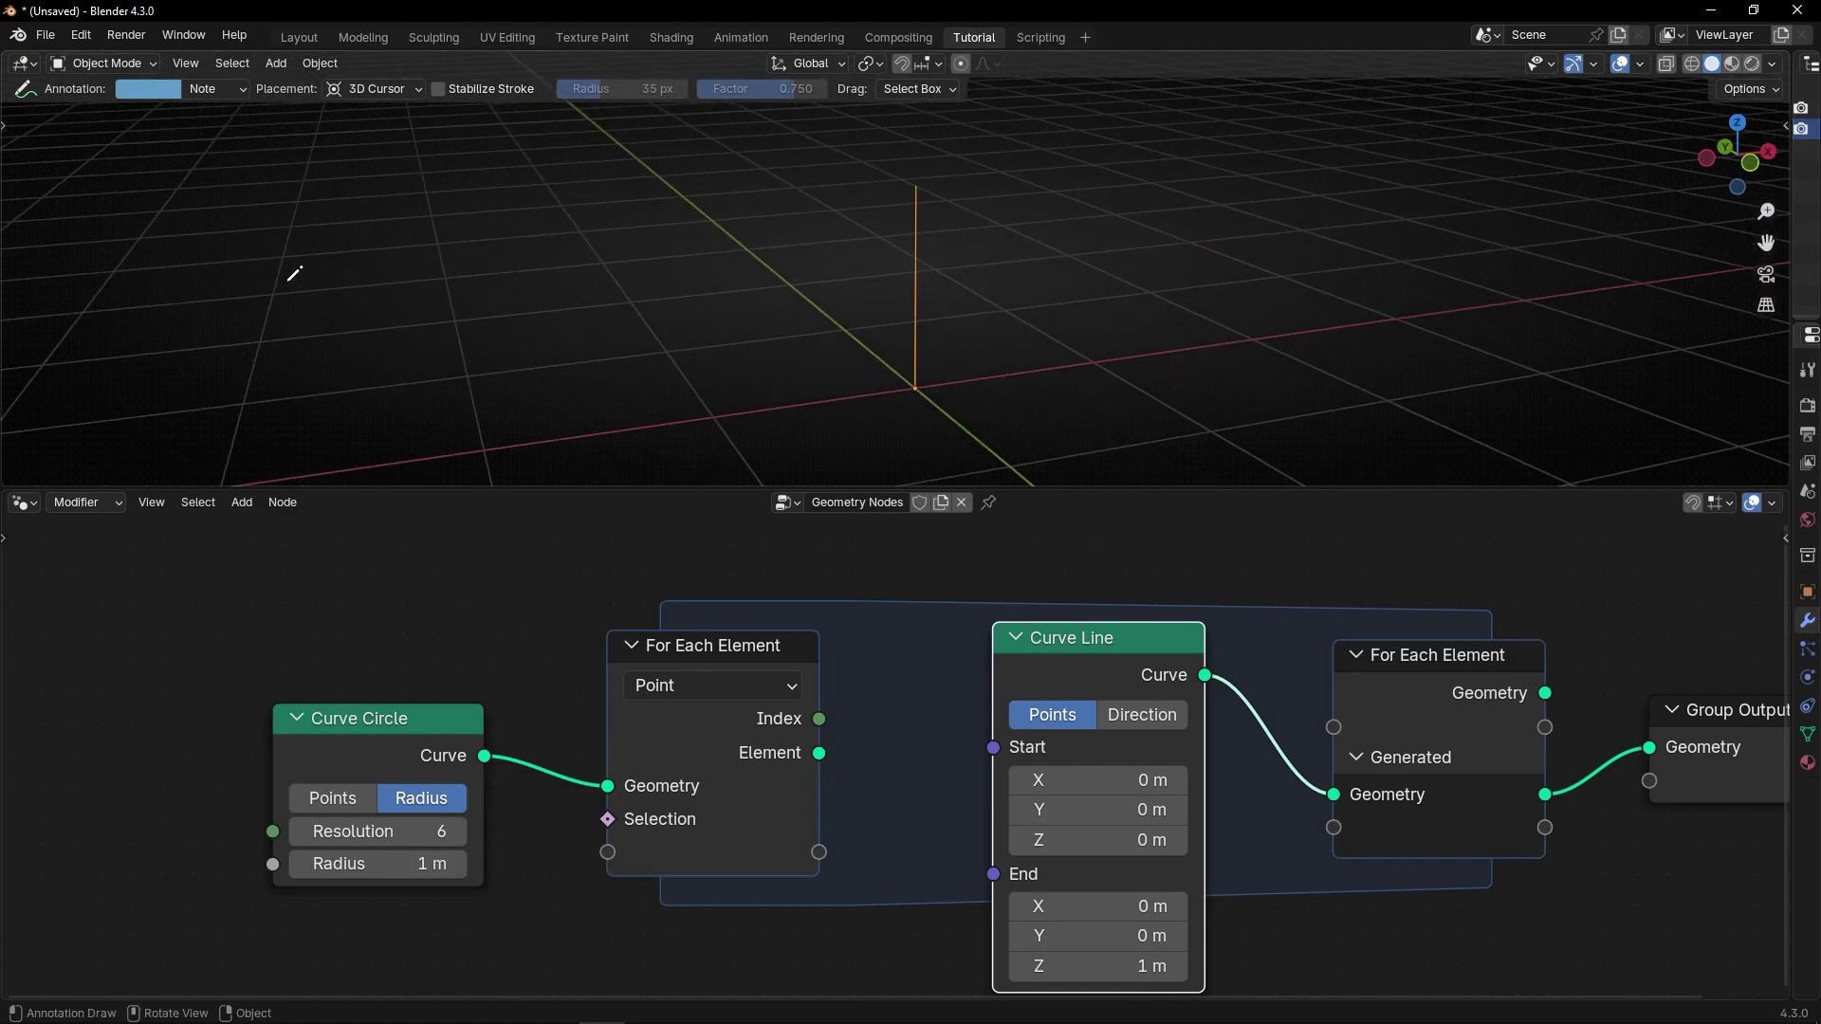
- Split the 3D viewport and turn the new area into a narrow Spreadsheet editor beside it
{"action": "left_click_drag", "start_coordinate": [4, 56], "coordinate": [500, 76]}
{"action": "left_click", "coordinate": [21, 64]}
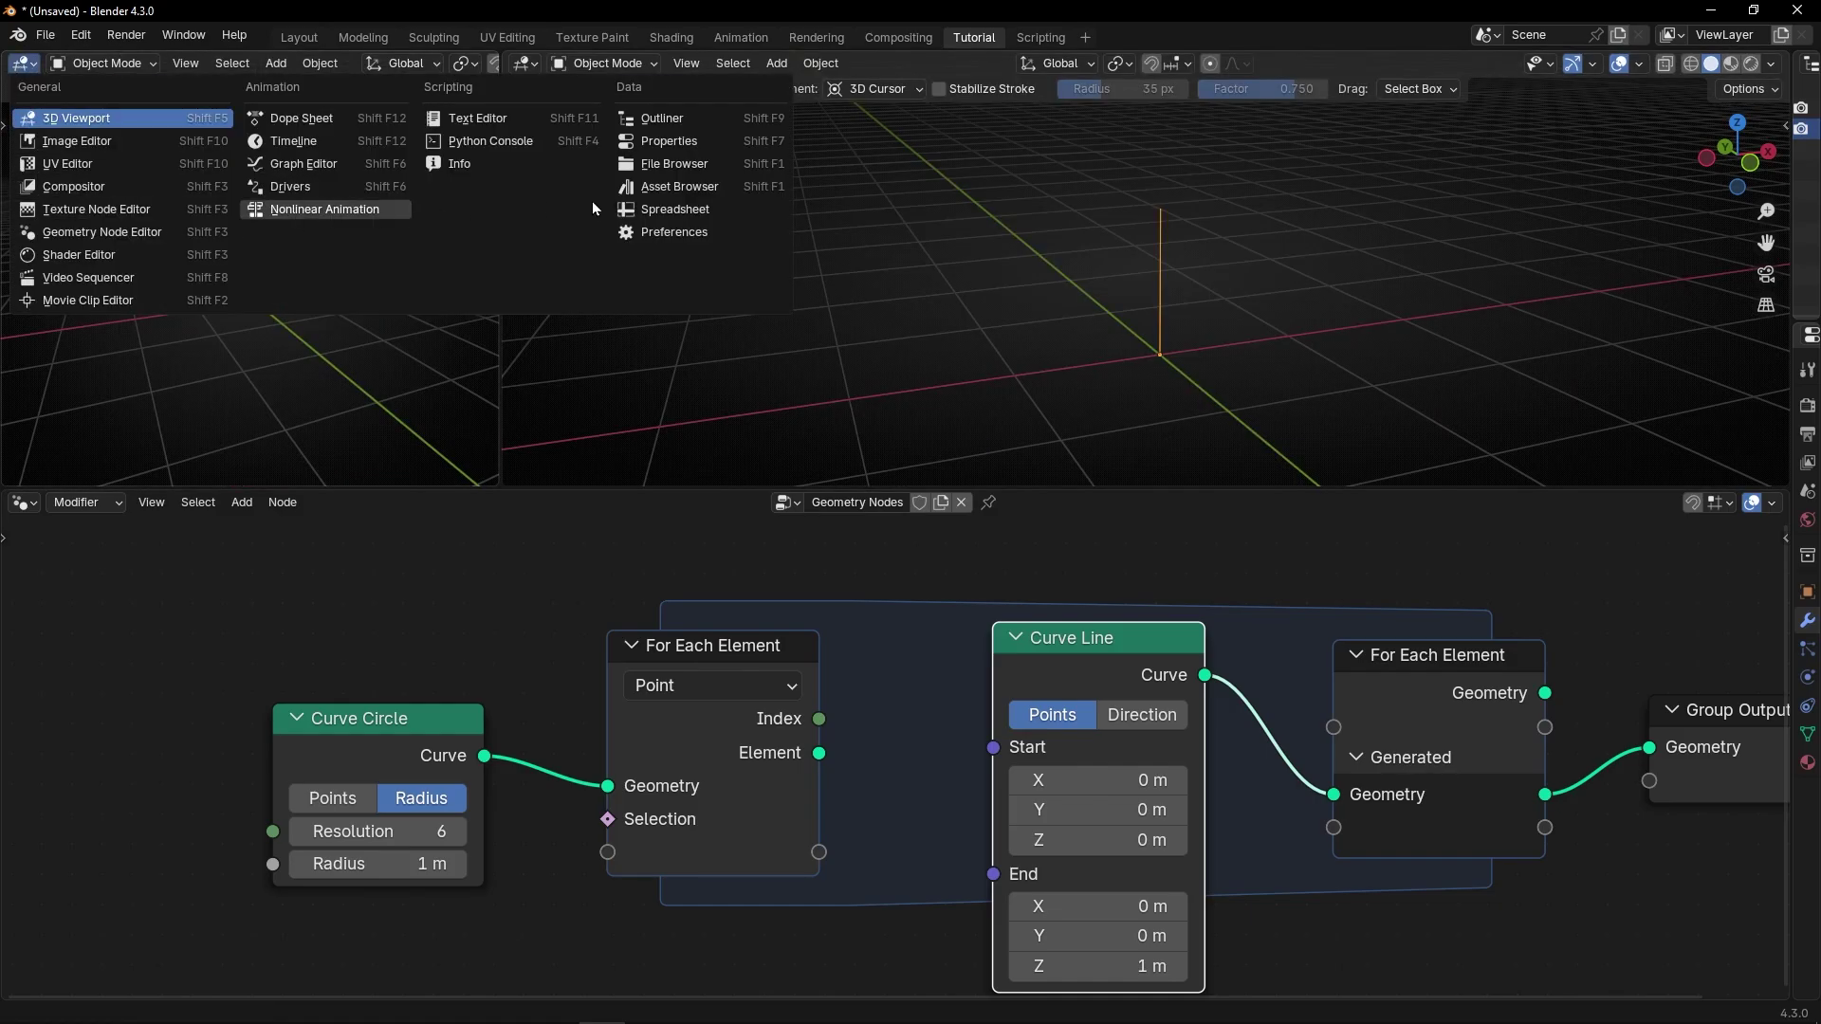
{"action": "left_click", "coordinate": [669, 209]}
{"action": "left_click_drag", "start_coordinate": [496, 238], "coordinate": [185, 243]}
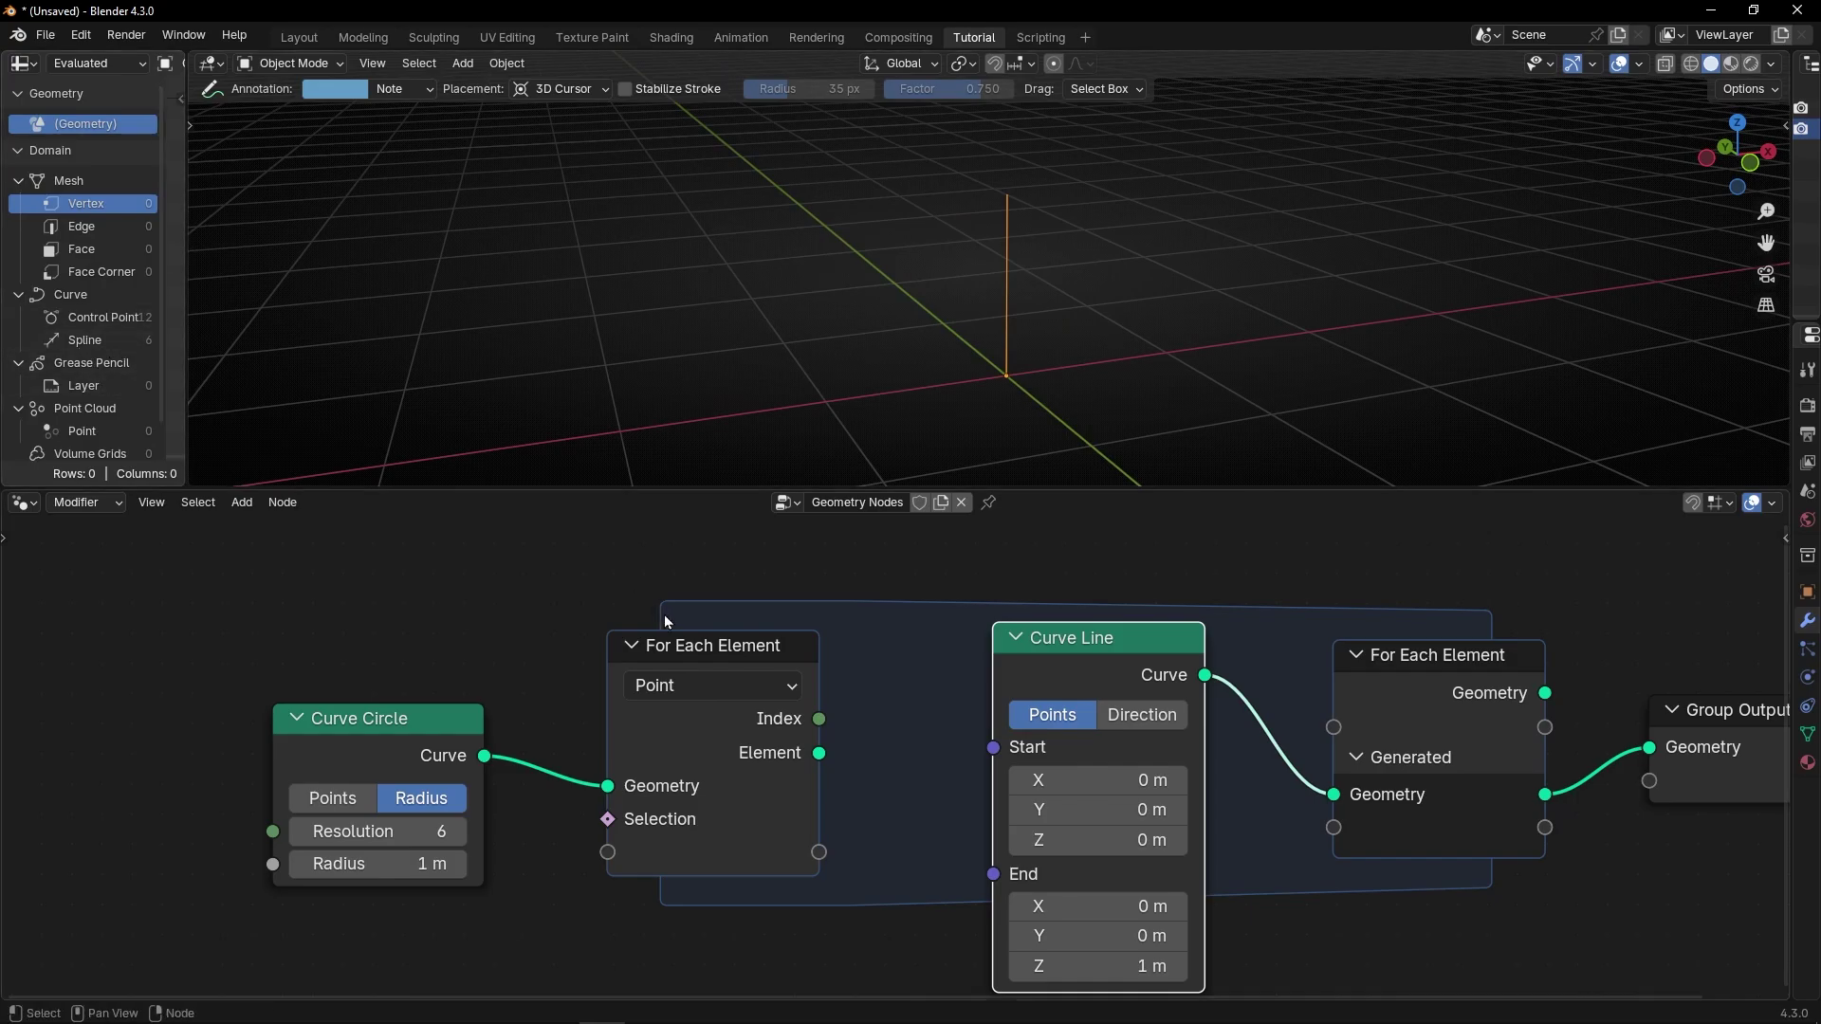
- Move the Curve Circle node upward and shift the Curve Line node slightly toward the zone's output node
{"action": "scroll", "coordinate": [861, 671], "scroll_direction": "down", "scroll_amount": 3}
{"action": "left_click_drag", "start_coordinate": [794, 694], "coordinate": [796, 712]}
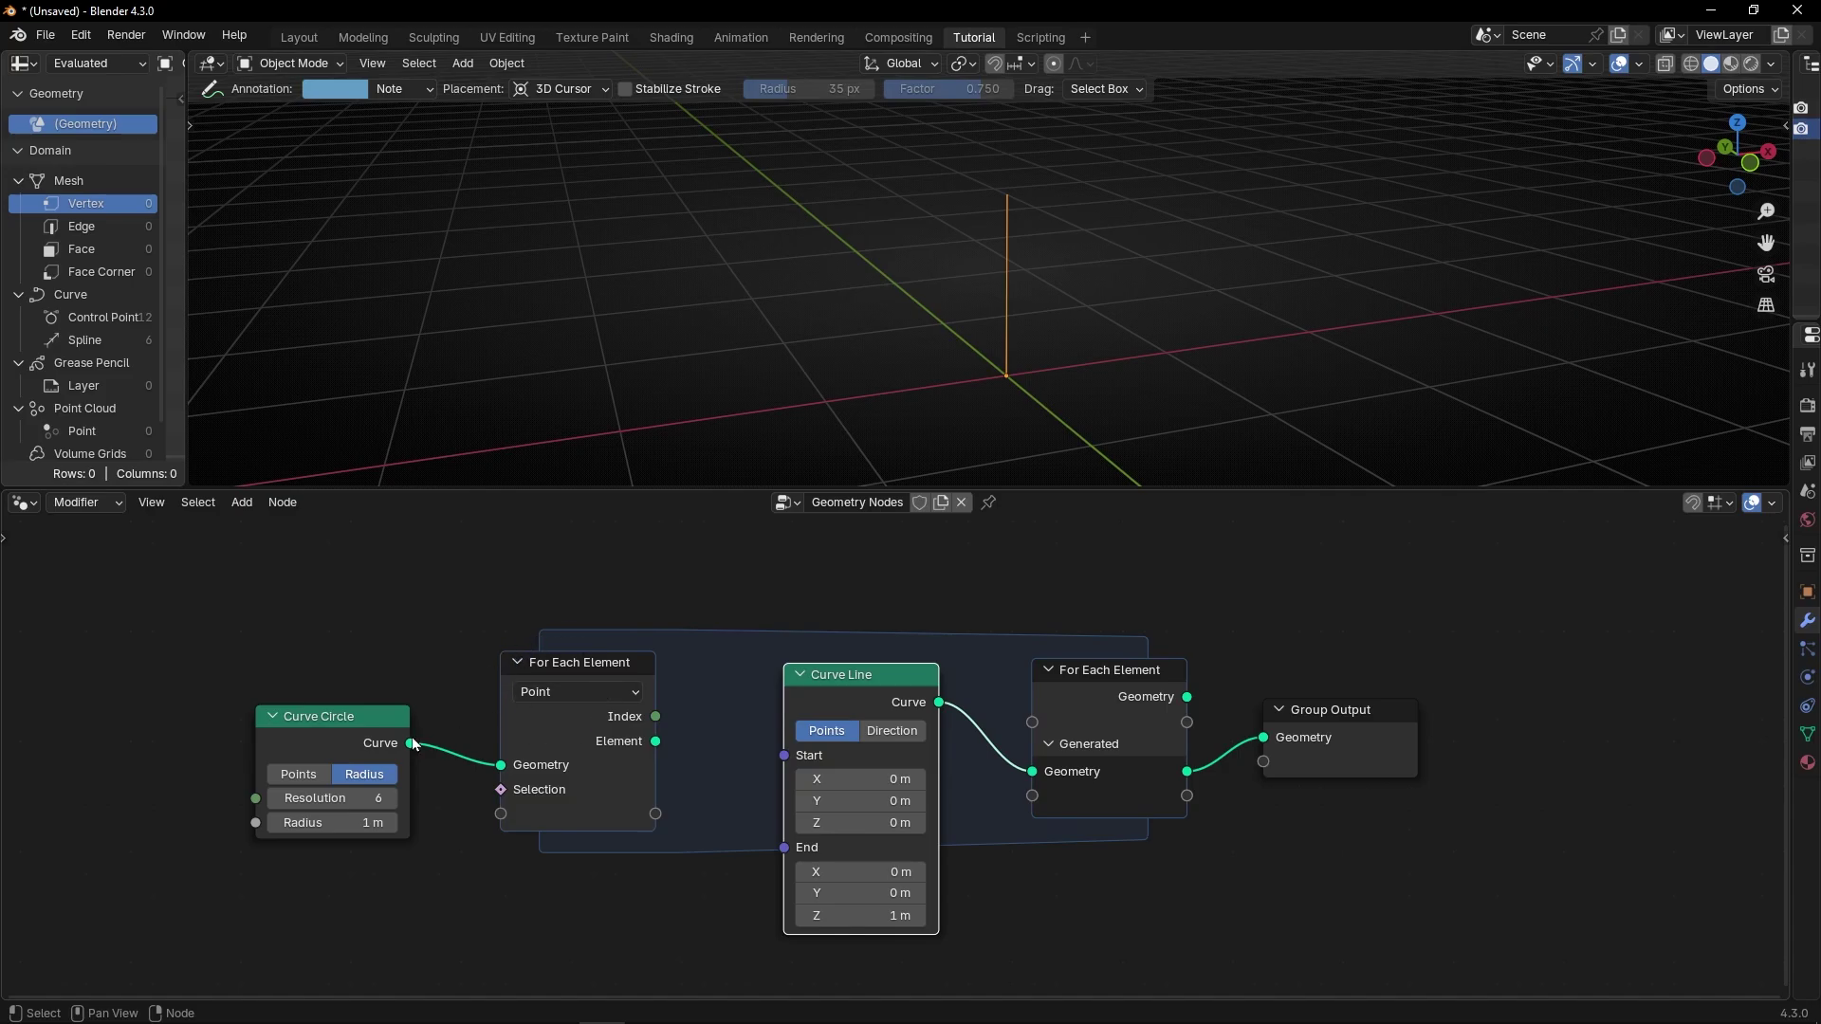
{"action": "left_click_drag", "start_coordinate": [365, 729], "coordinate": [356, 677]}
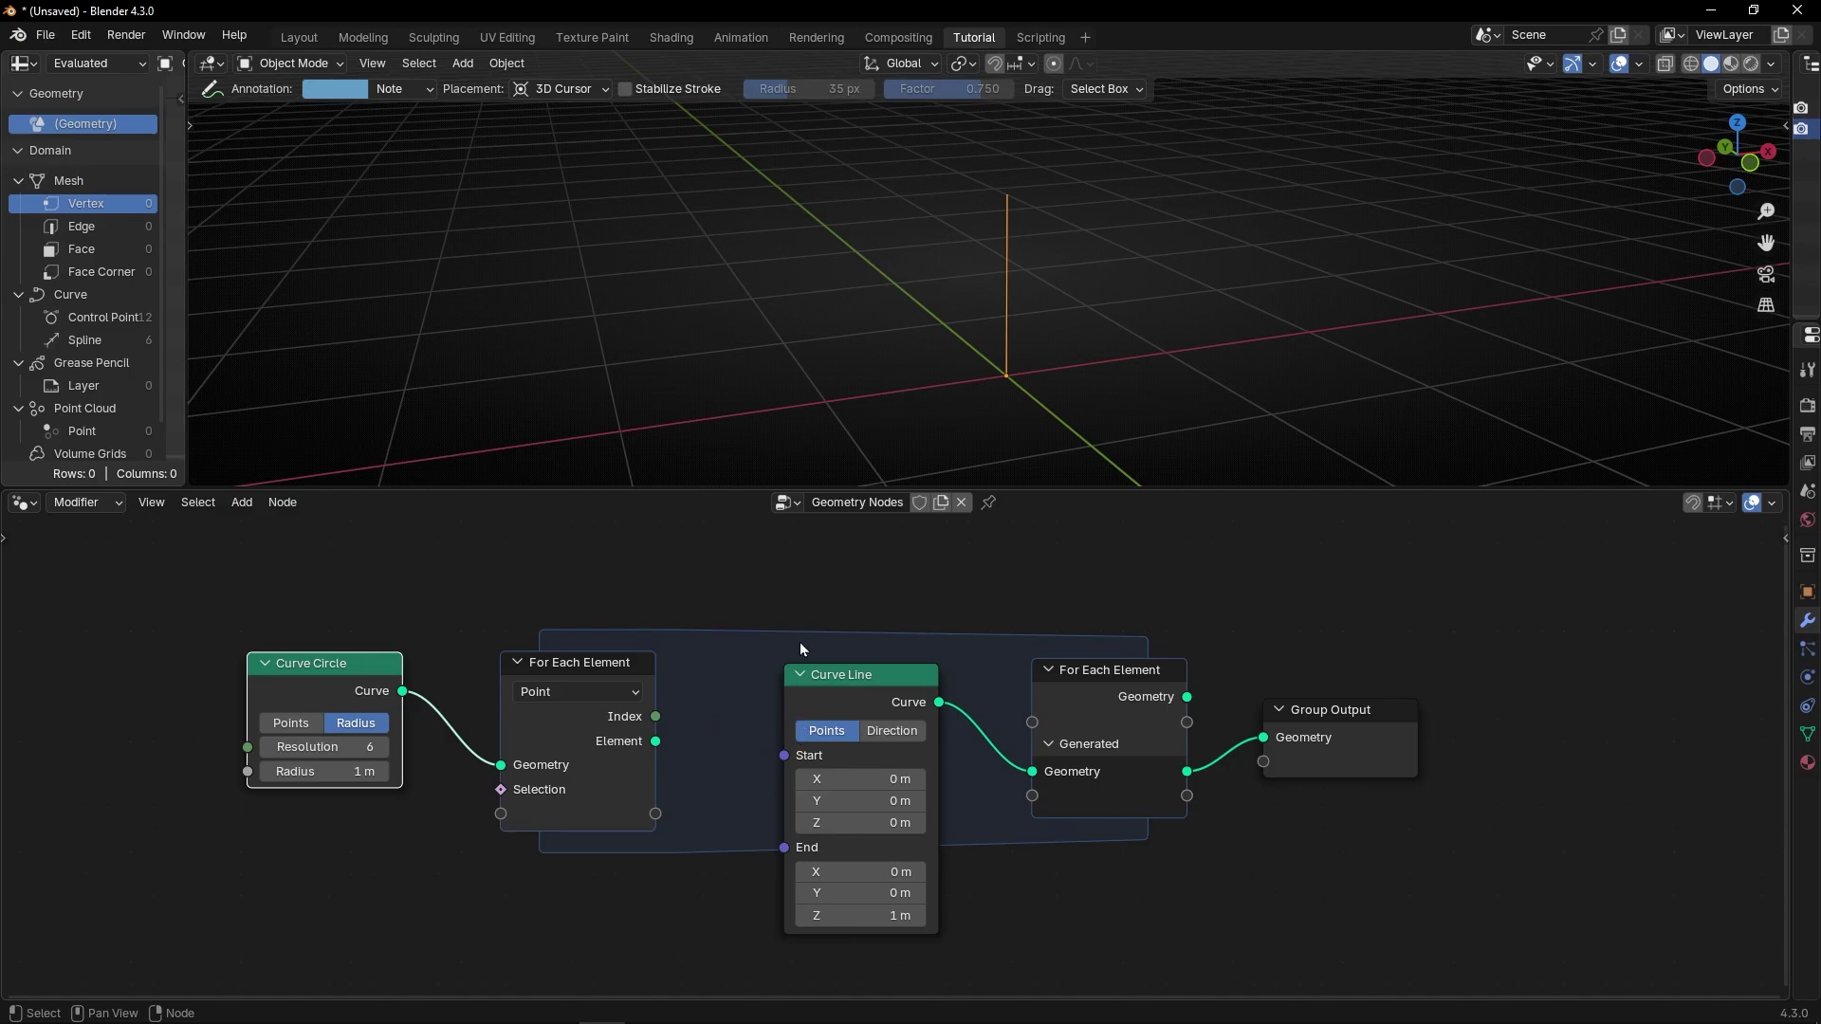
{"action": "mouse_move", "coordinate": [840, 696]}
{"action": "left_mouse_down"}
{"action": "mouse_move", "coordinate": [839, 645]}
{"action": "mouse_move", "coordinate": [778, 733]}
{"action": "mouse_move", "coordinate": [856, 702]}
{"action": "left_mouse_up"}
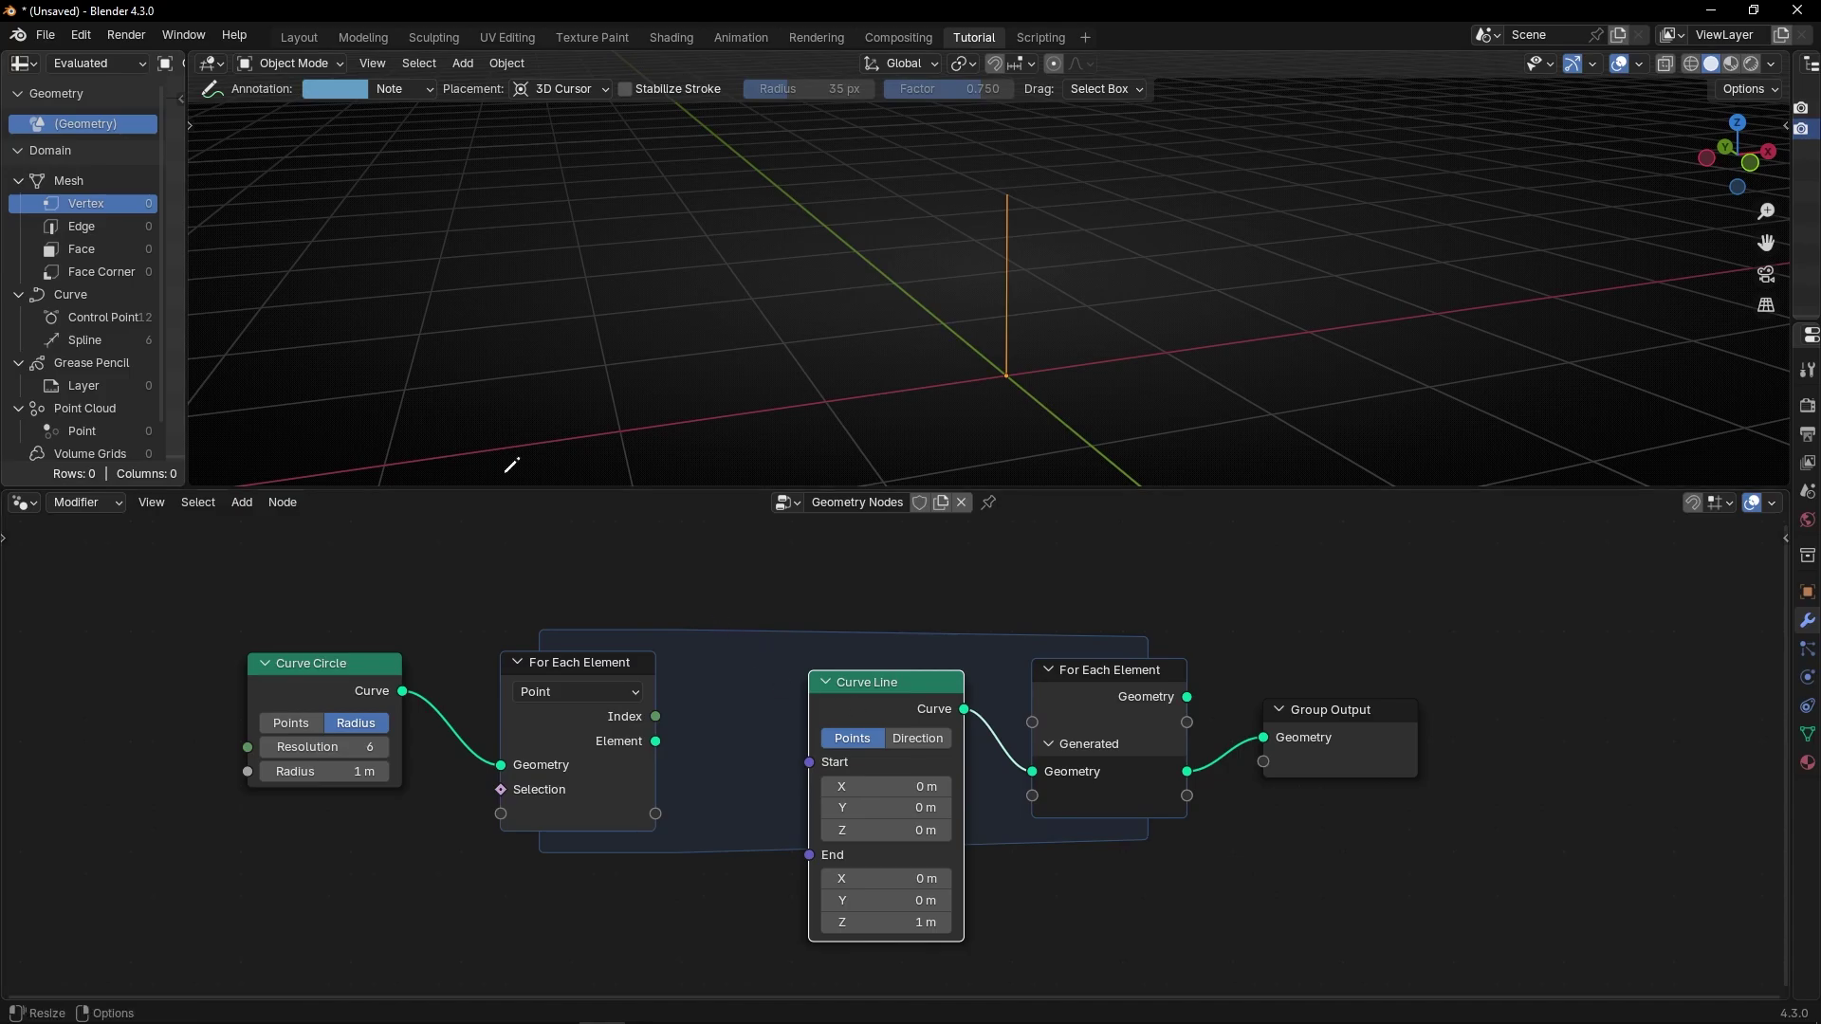
- Close the Spreadsheet editor by merging its area back into the 3D viewport
{"action": "left_click_drag", "start_coordinate": [188, 326], "coordinate": [204, 325]}
{"action": "left_click_drag", "start_coordinate": [214, 61], "coordinate": [160, 70]}
{"action": "scroll", "coordinate": [951, 702], "scroll_direction": "up", "scroll_amount": 3}
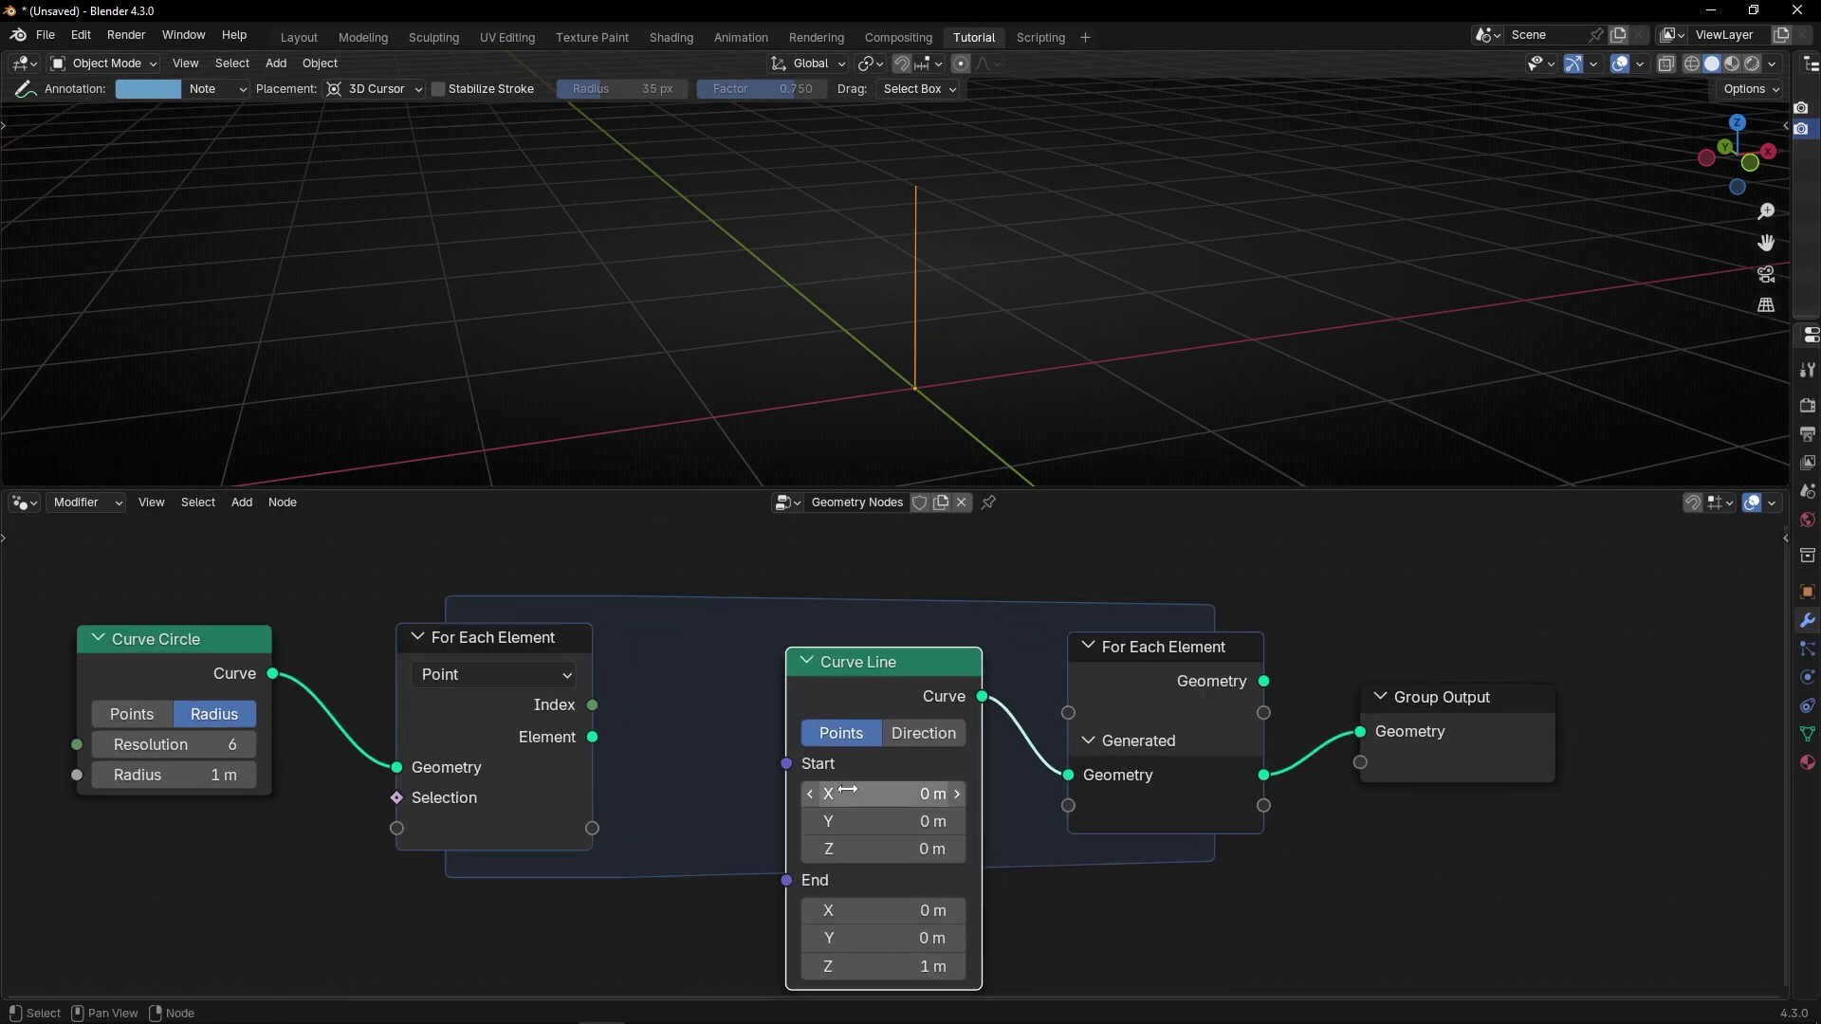
- Try other Start X and End X values on the Curve Line, undoing each change
{"action": "mouse_move", "coordinate": [854, 796]}
{"action": "left_mouse_down"}
{"action": "mouse_move", "coordinate": [904, 796]}
{"action": "mouse_move", "coordinate": [836, 796]}
{"action": "left_mouse_up"}
{"action": "key", "text": "ctrl+z"}
{"action": "mouse_move", "coordinate": [858, 912]}
{"action": "left_mouse_down"}
{"action": "mouse_move", "coordinate": [952, 915]}
{"action": "mouse_move", "coordinate": [870, 917]}
{"action": "left_mouse_up"}
{"action": "key", "text": "ctrl+z"}
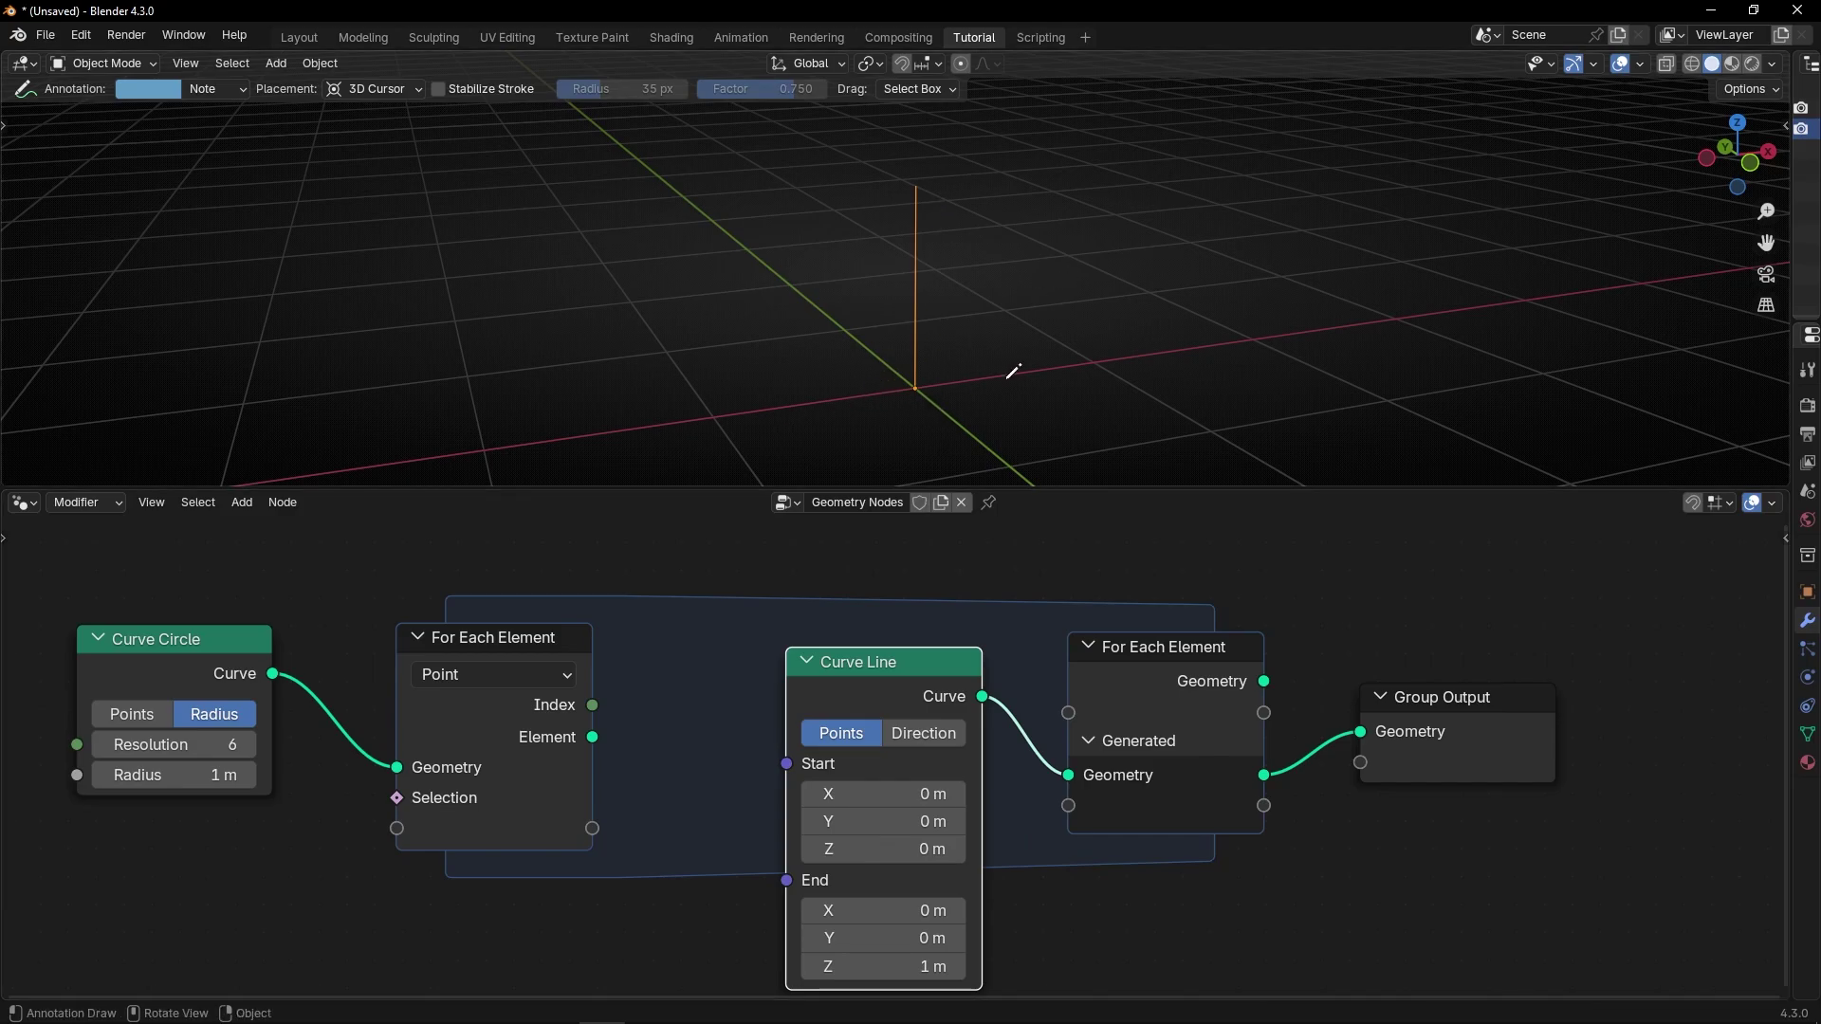
- Preview the Curve Circle through a temporary Viewer node and circle one corner of the hexagon with an annotation
{"action": "middle_click_drag", "start_coordinate": [896, 646], "coordinate": [967, 605]}
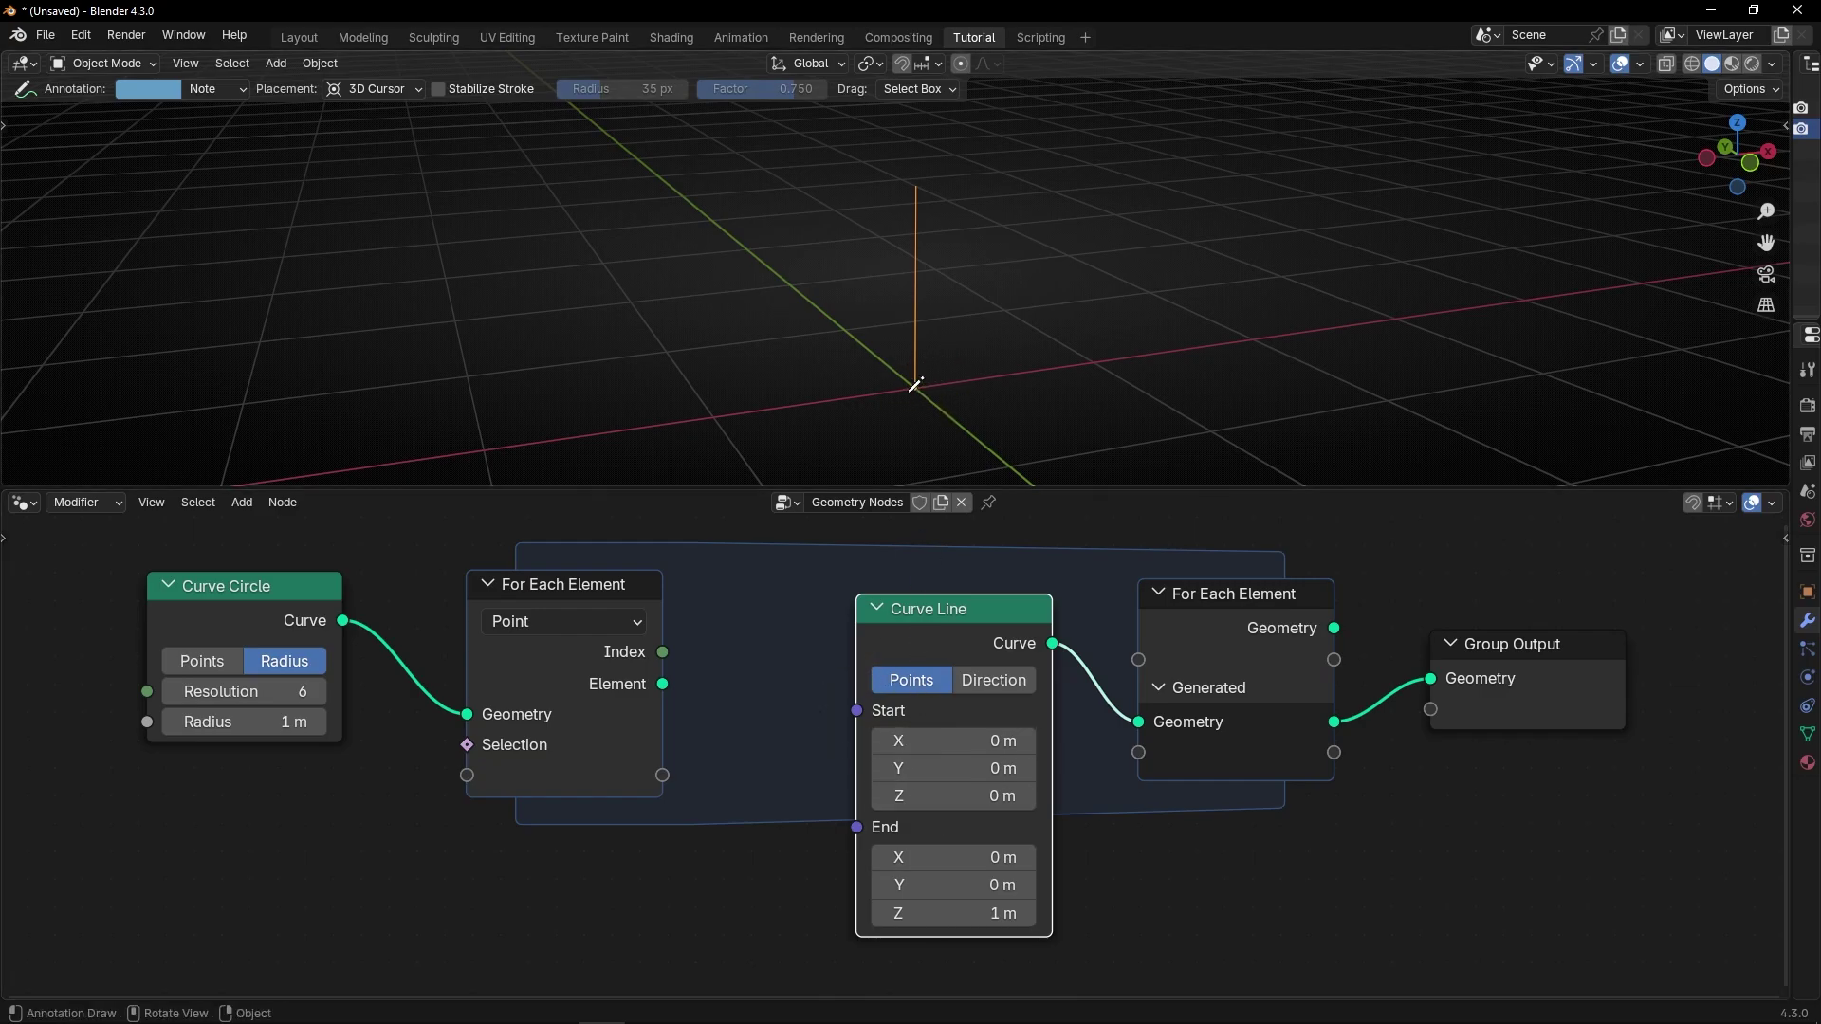
{"action": "left_click", "coordinate": [273, 628], "text": "ctrl+shift"}
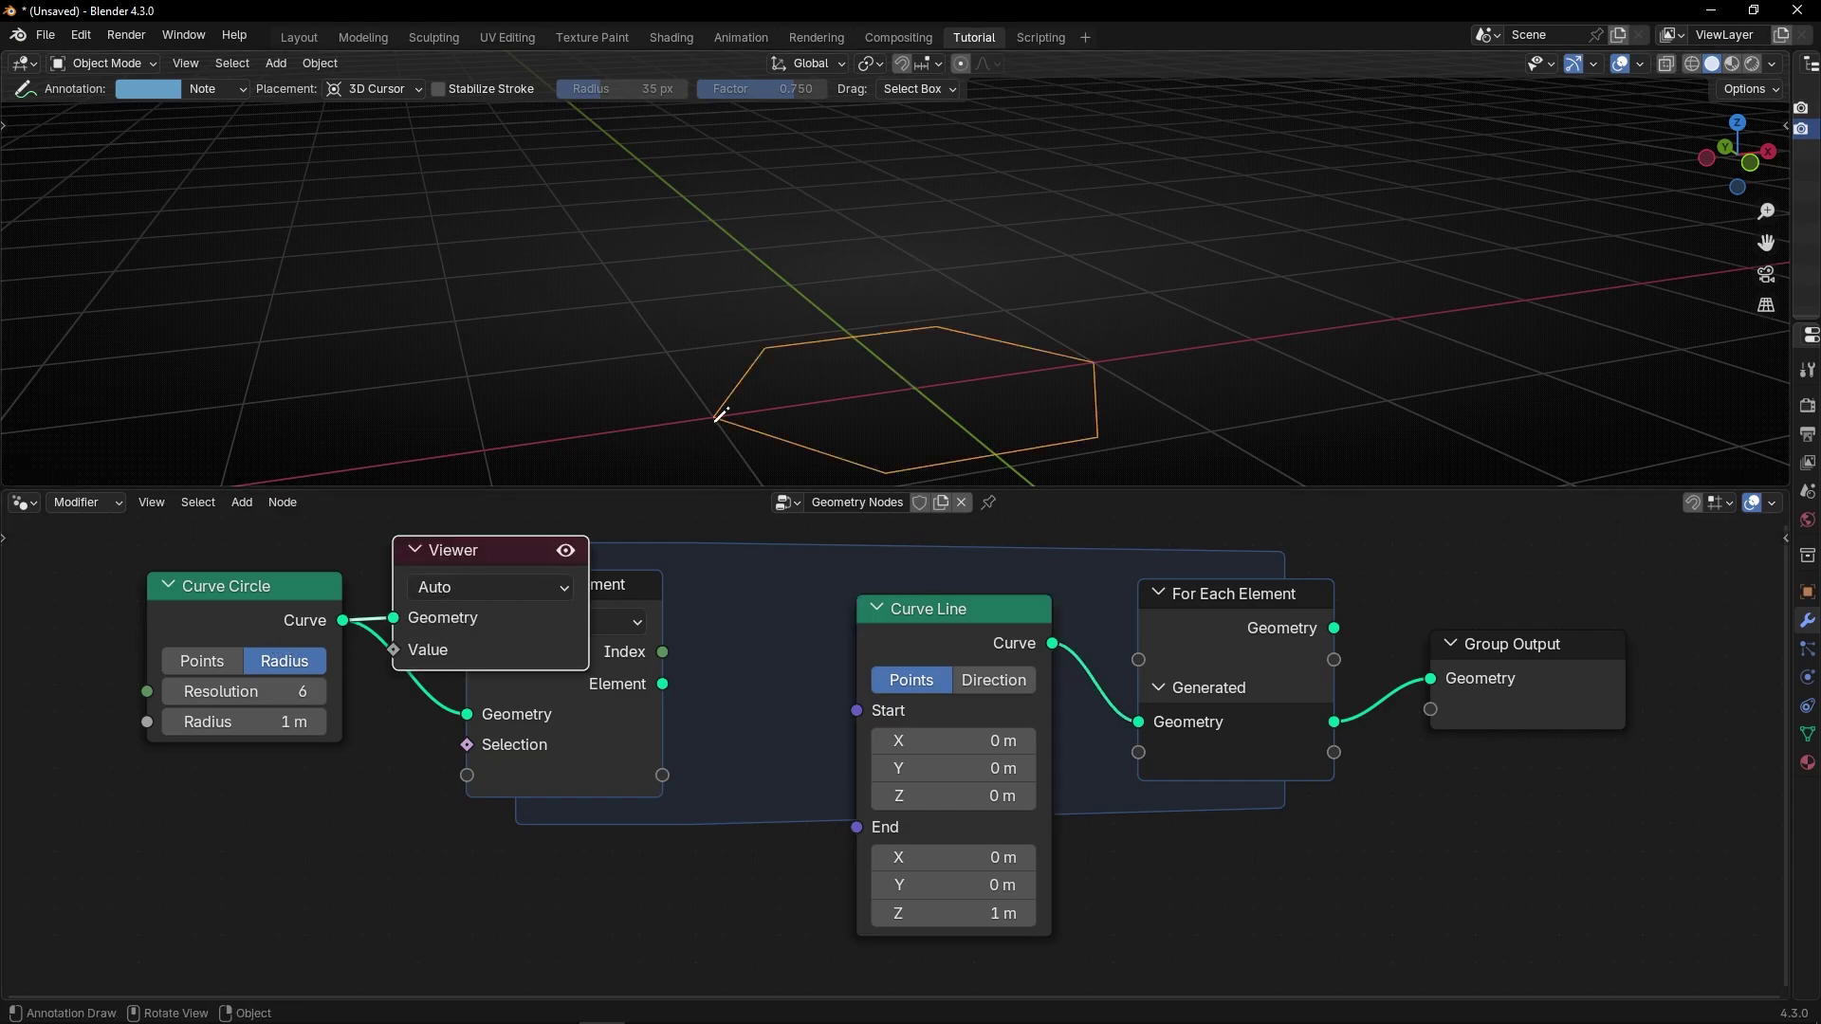
{"action": "middle_click_drag", "start_coordinate": [831, 430], "coordinate": [829, 383], "text": "shift"}
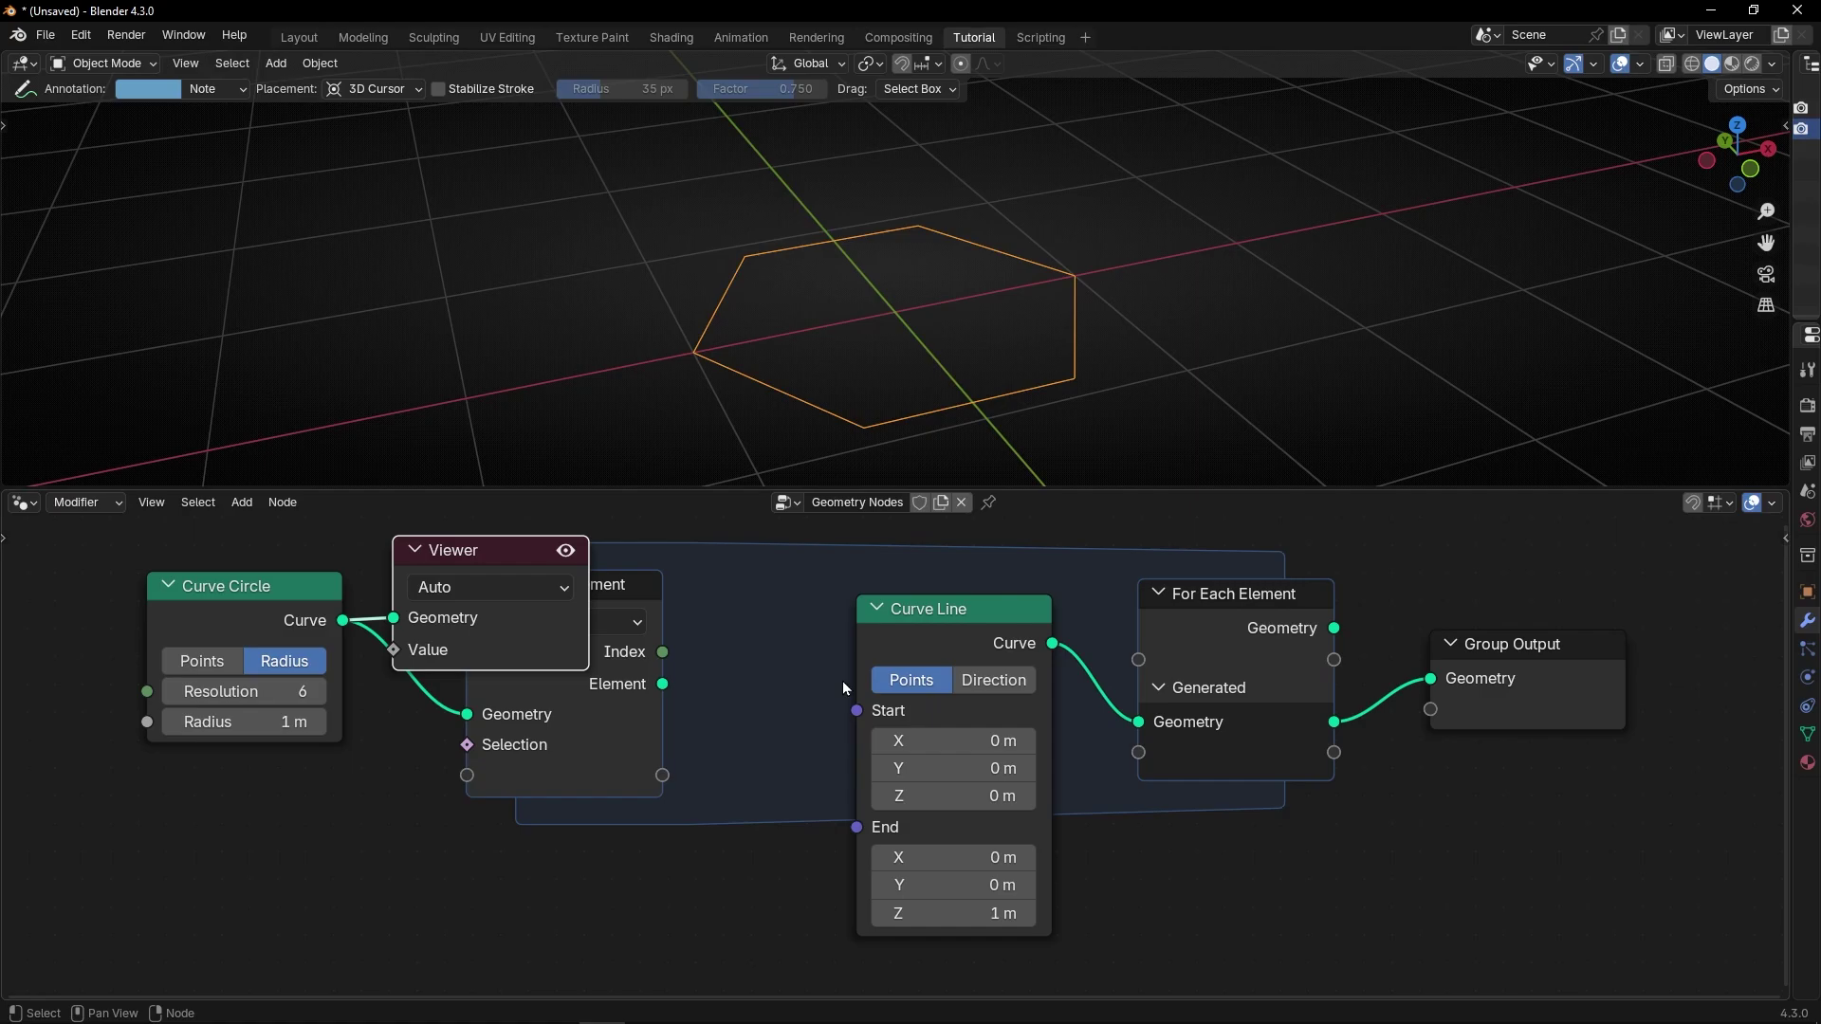
{"action": "mouse_move", "coordinate": [704, 332]}
{"action": "left_mouse_down"}
{"action": "mouse_move", "coordinate": [685, 355]}
{"action": "mouse_move", "coordinate": [702, 335]}
{"action": "left_mouse_up"}
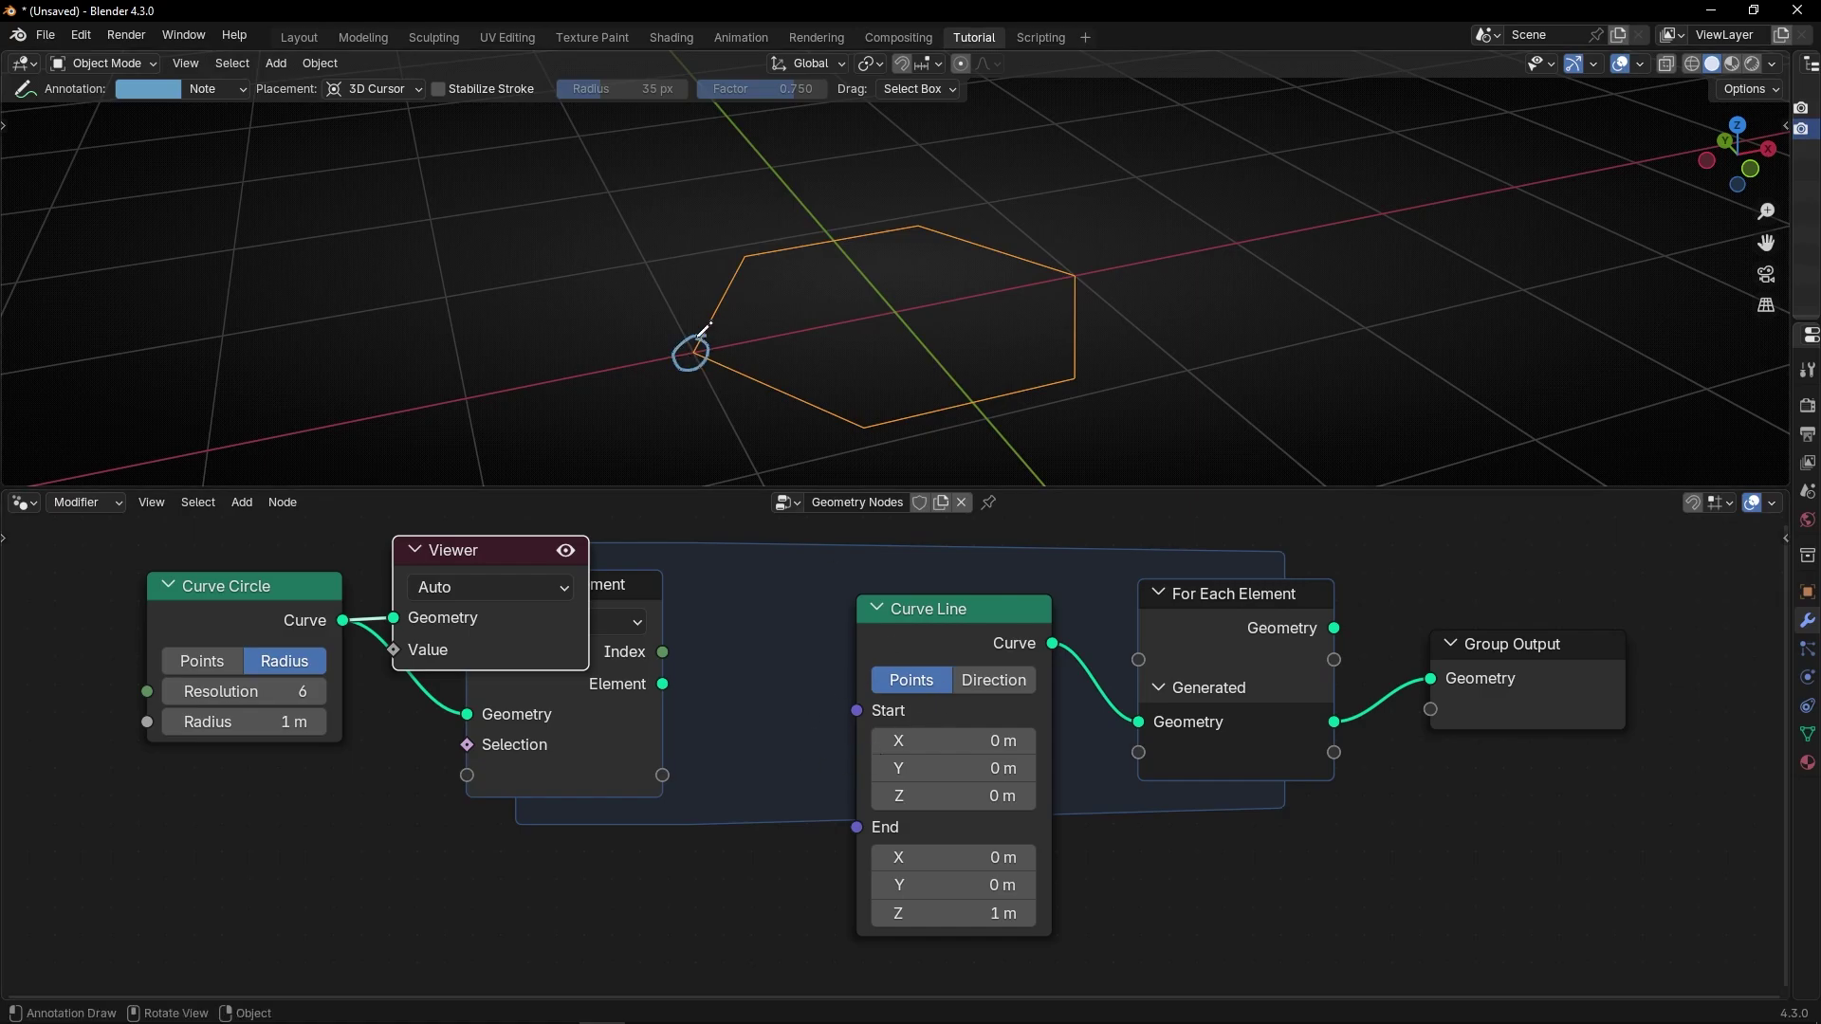
{"action": "mouse_move", "coordinate": [864, 407]}
{"action": "left_mouse_down"}
{"action": "mouse_move", "coordinate": [853, 431]}
{"action": "mouse_move", "coordinate": [820, 353]}
{"action": "left_mouse_up"}
{"action": "key", "text": "x"}
- Add a Position node and place it just below the For Each Element input node
{"action": "scroll", "coordinate": [688, 716], "scroll_direction": "up", "scroll_amount": 1}
{"action": "key", "text": "shift+a"}
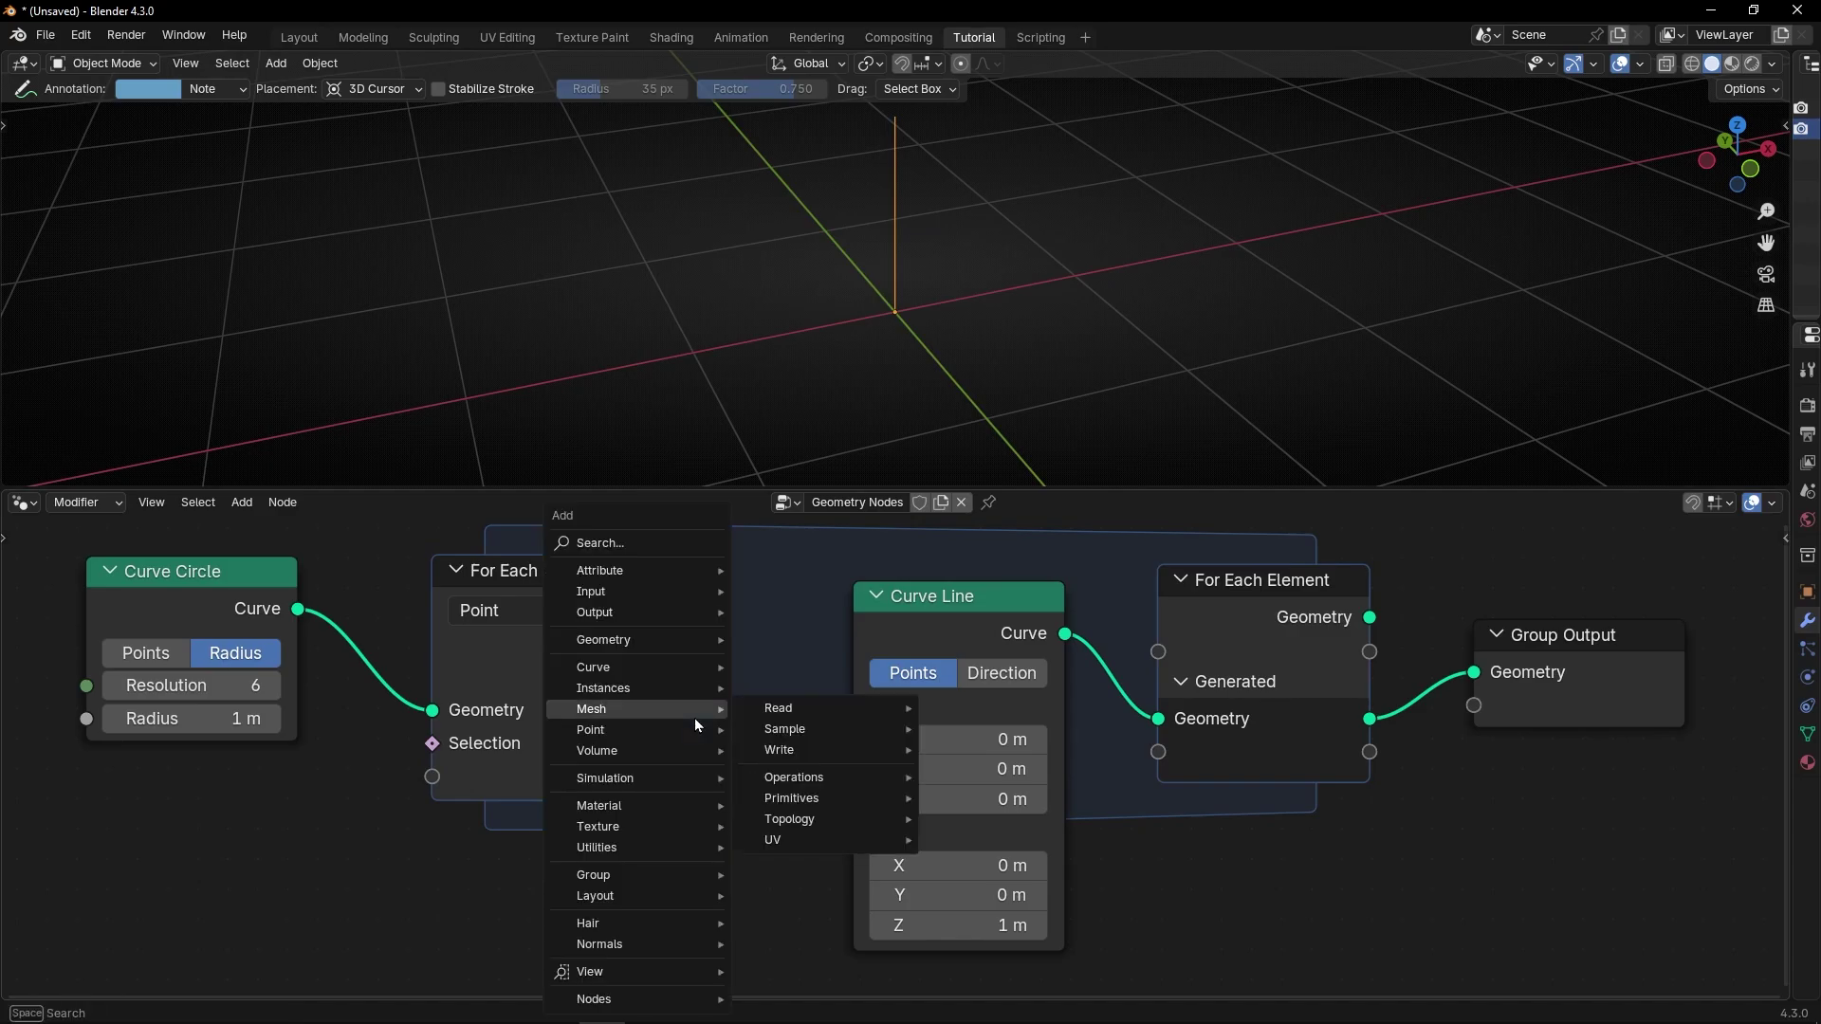
{"action": "type", "text": "posi"}
{"action": "key", "text": "Return"}
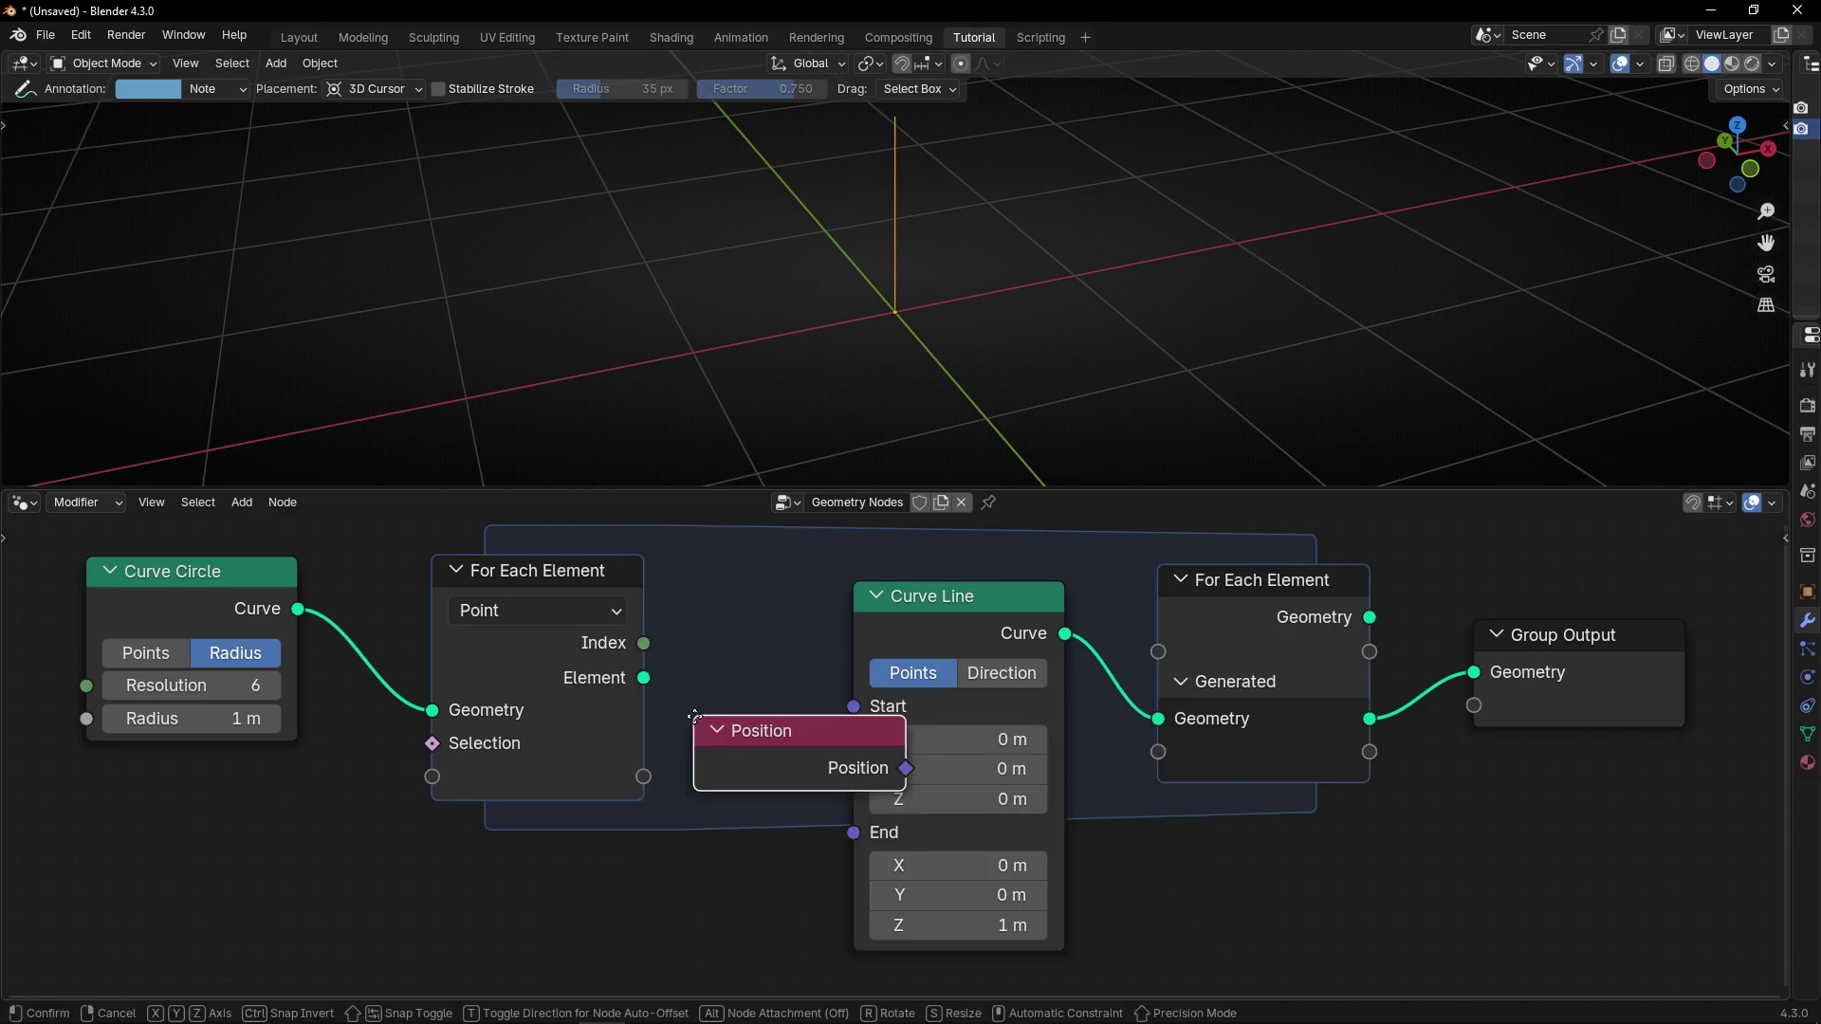
{"action": "left_click", "coordinate": [510, 853]}
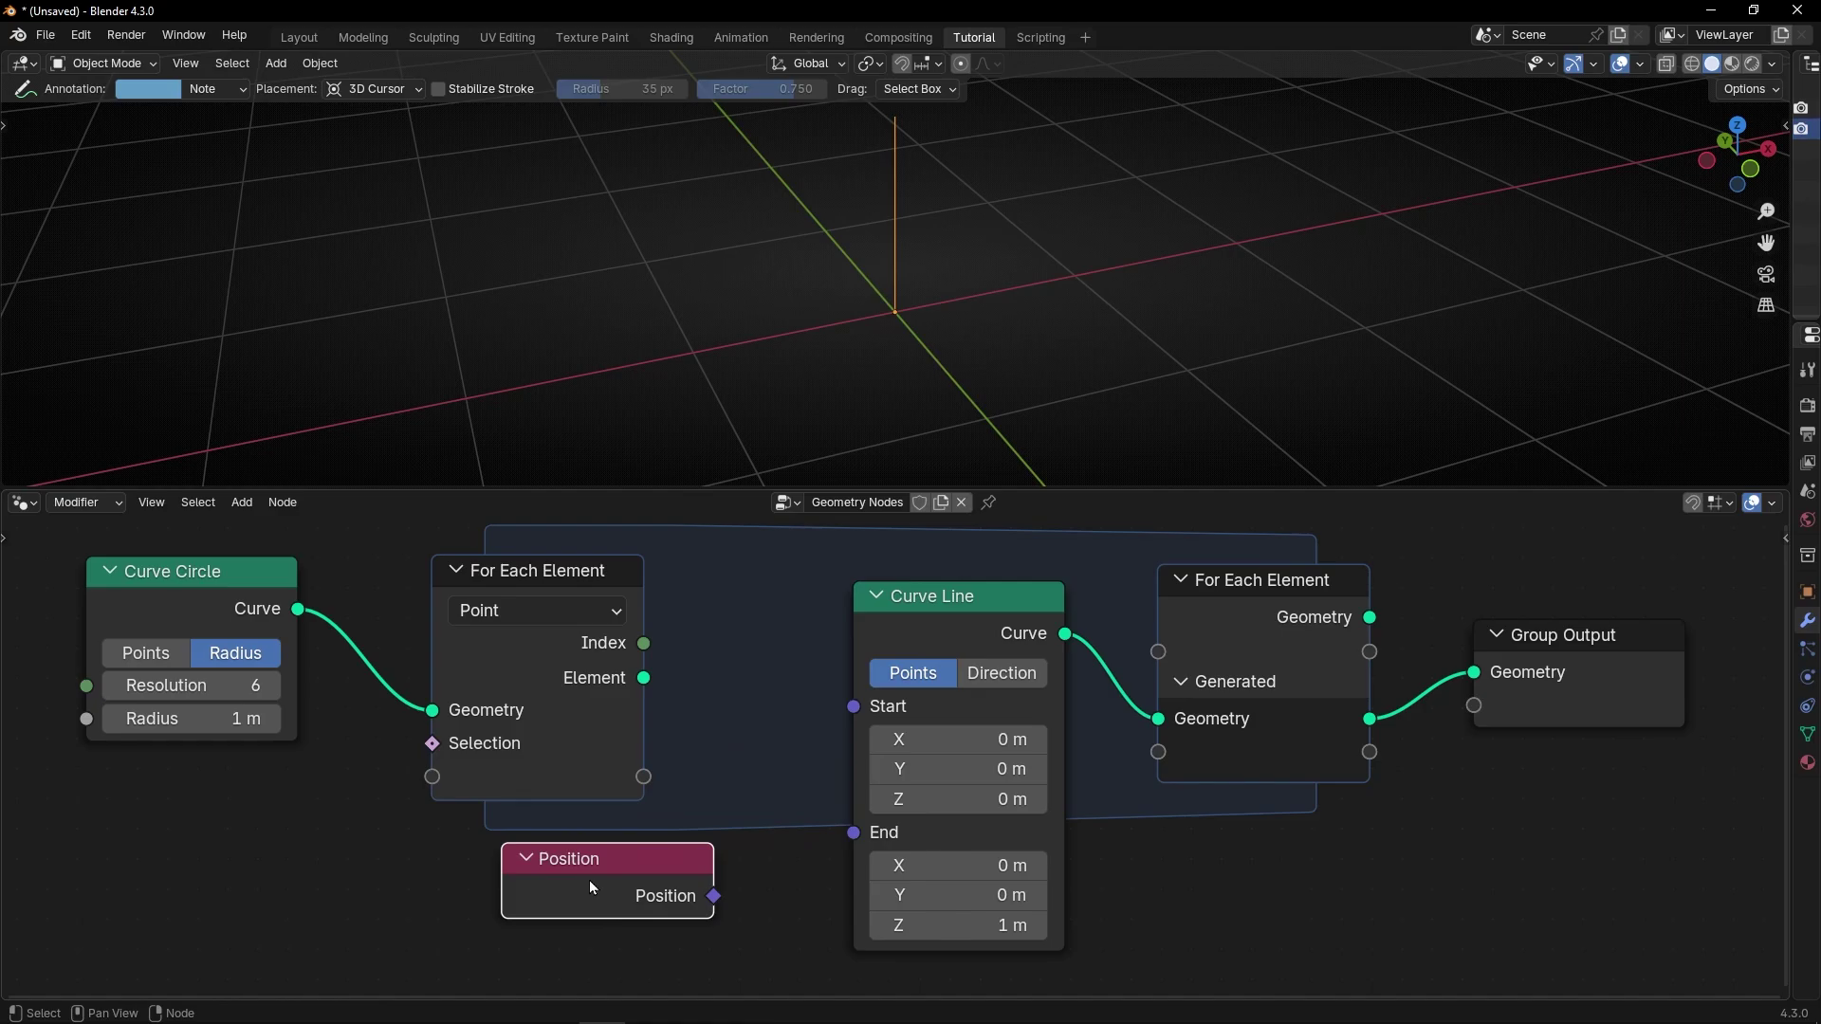
- Try linking the Position node directly to the Curve Line's Start input, then cut that link
{"action": "scroll", "coordinate": [589, 881], "scroll_direction": "up", "scroll_amount": 1}
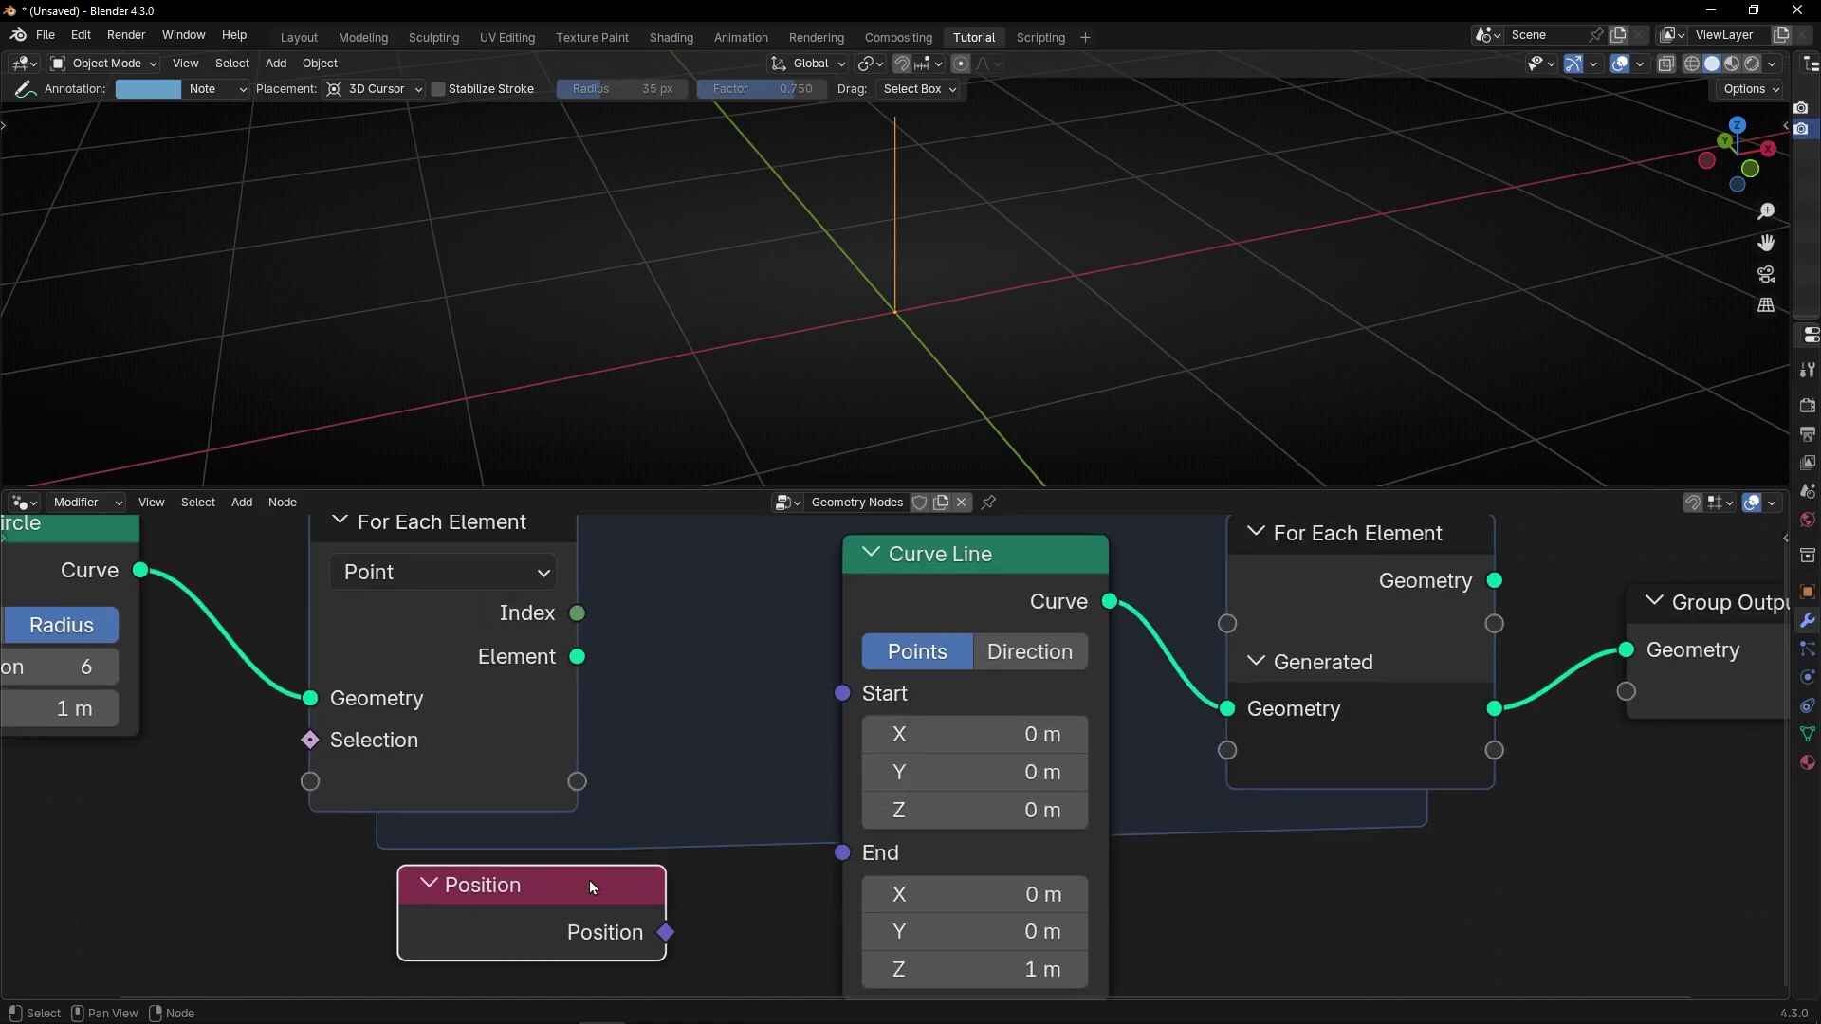
{"action": "left_click_drag", "start_coordinate": [610, 883], "coordinate": [841, 695]}
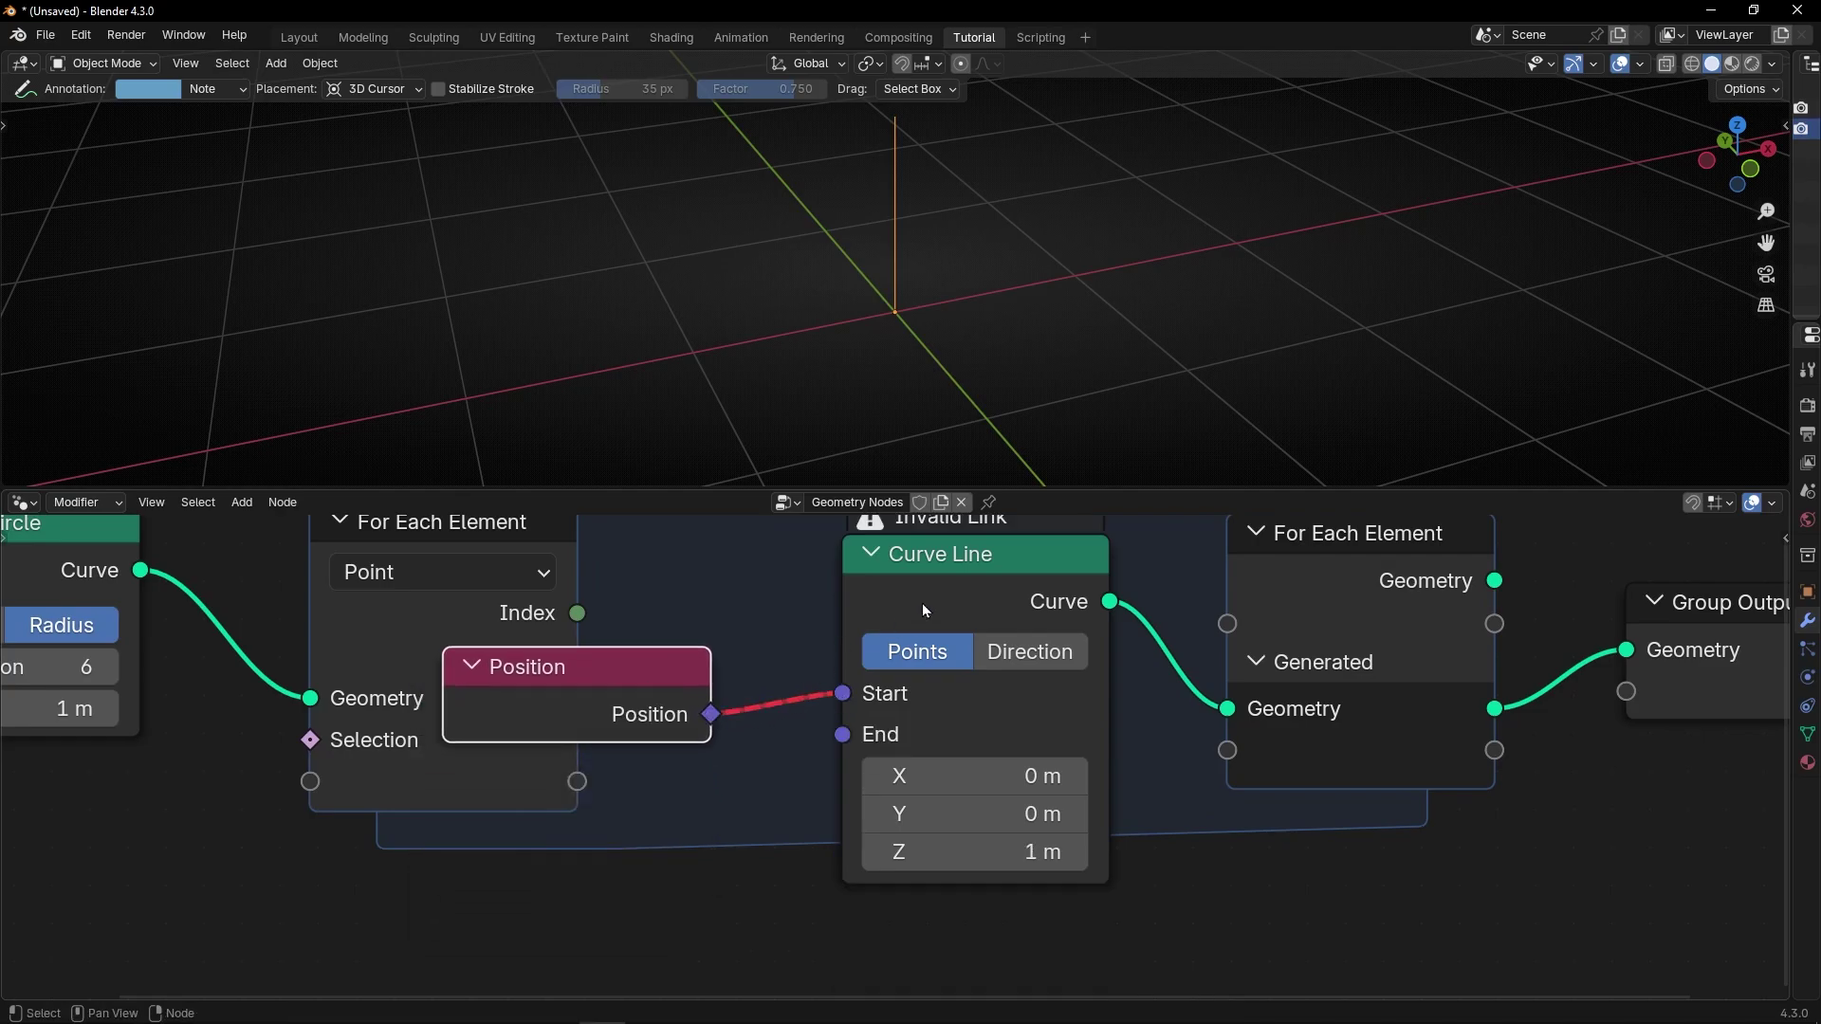
{"action": "middle_click_drag", "start_coordinate": [922, 604], "coordinate": [956, 670]}
{"action": "mouse_move", "coordinate": [677, 781]}
{"action": "left_mouse_down"}
{"action": "mouse_move", "coordinate": [789, 759]}
{"action": "mouse_move", "coordinate": [701, 762]}
{"action": "left_mouse_up"}
{"action": "scroll", "coordinate": [855, 743], "scroll_direction": "up", "scroll_amount": 2}
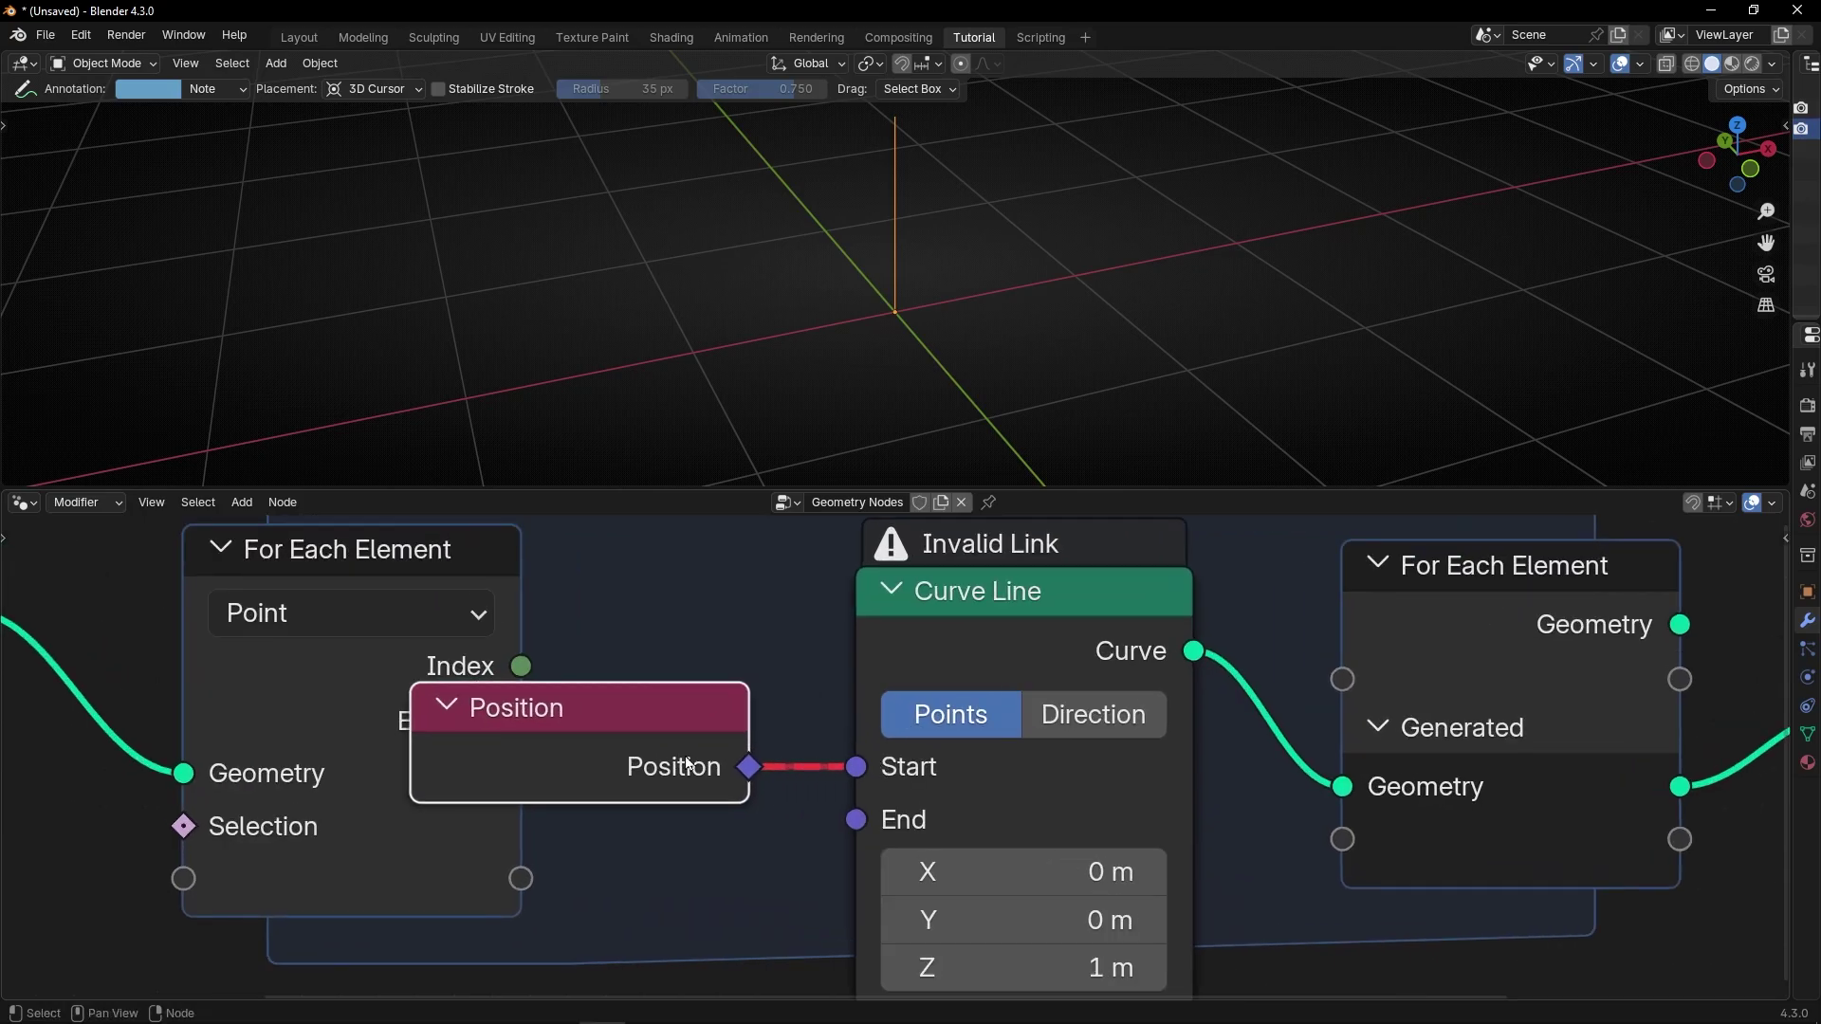
{"action": "right_click_drag", "start_coordinate": [834, 721], "coordinate": [850, 793], "text": "ctrl"}
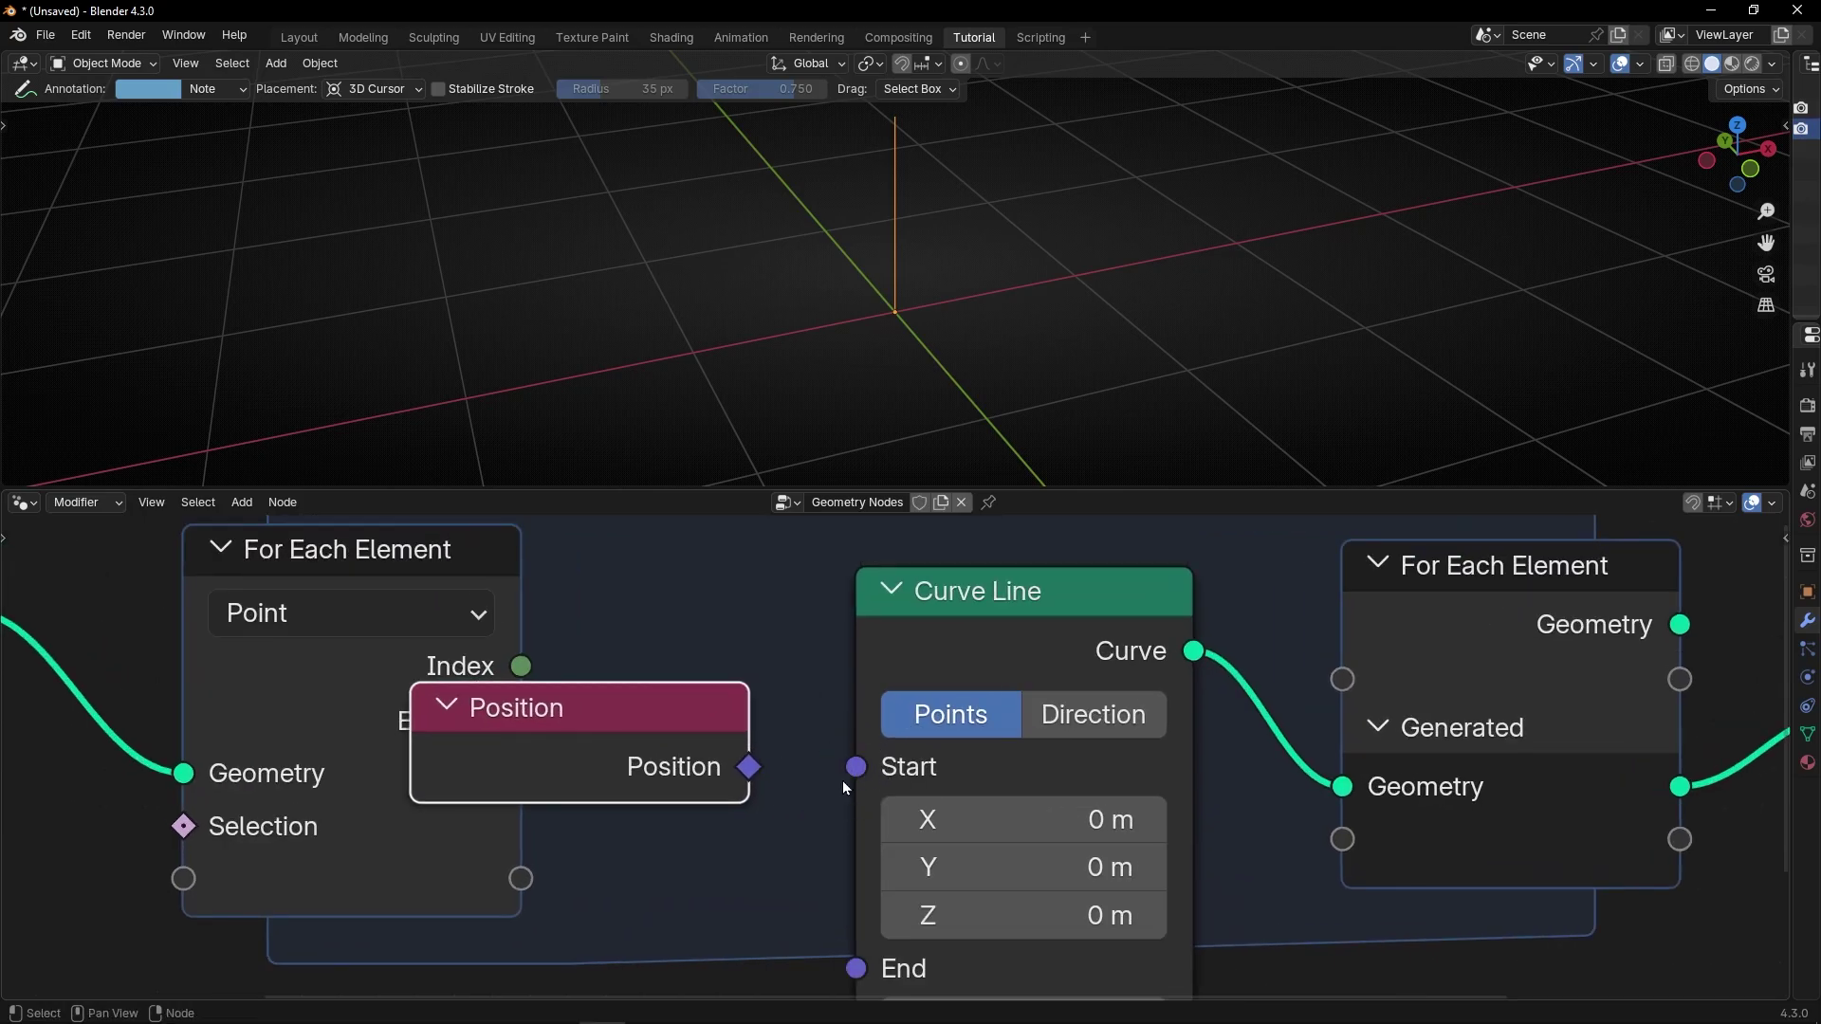
- Move the Position node outside the For Each Element zone, beneath the Curve Circle node
{"action": "left_click_drag", "start_coordinate": [689, 765], "coordinate": [649, 754]}
{"action": "scroll", "coordinate": [649, 754], "scroll_direction": "down", "scroll_amount": 3}
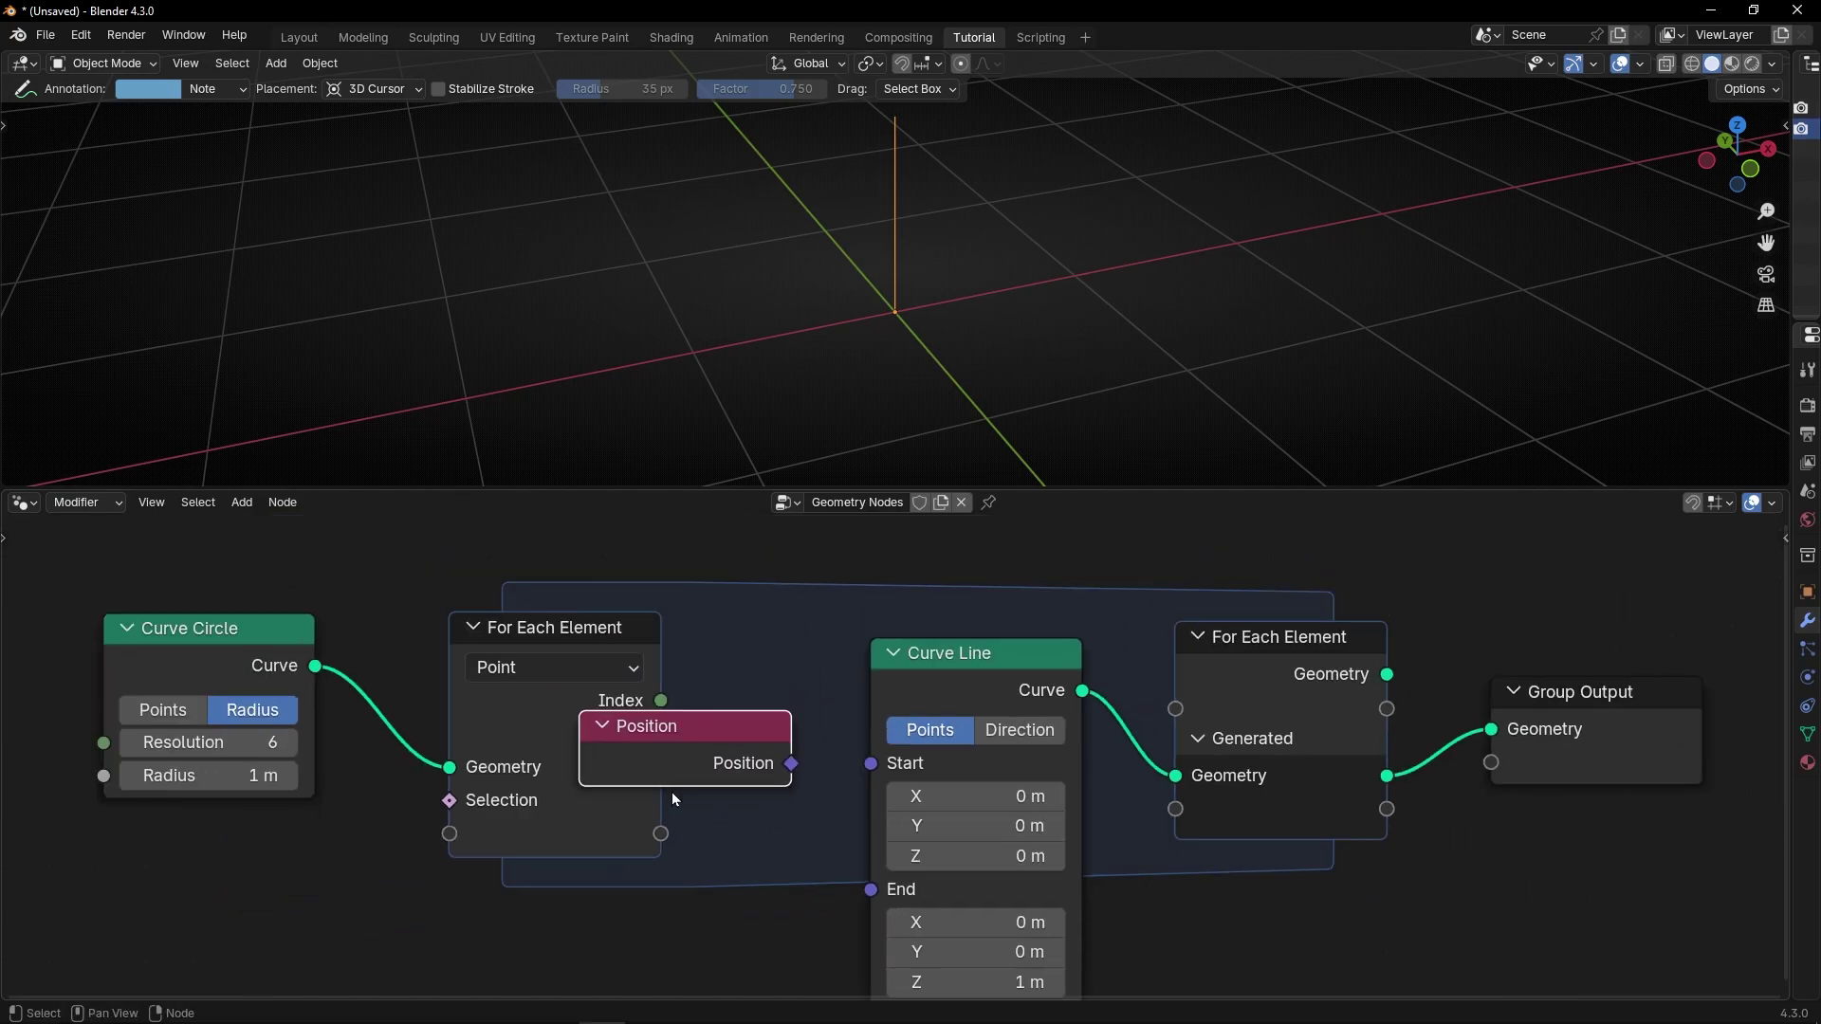
{"action": "middle_click_drag", "start_coordinate": [671, 793], "coordinate": [1025, 726]}
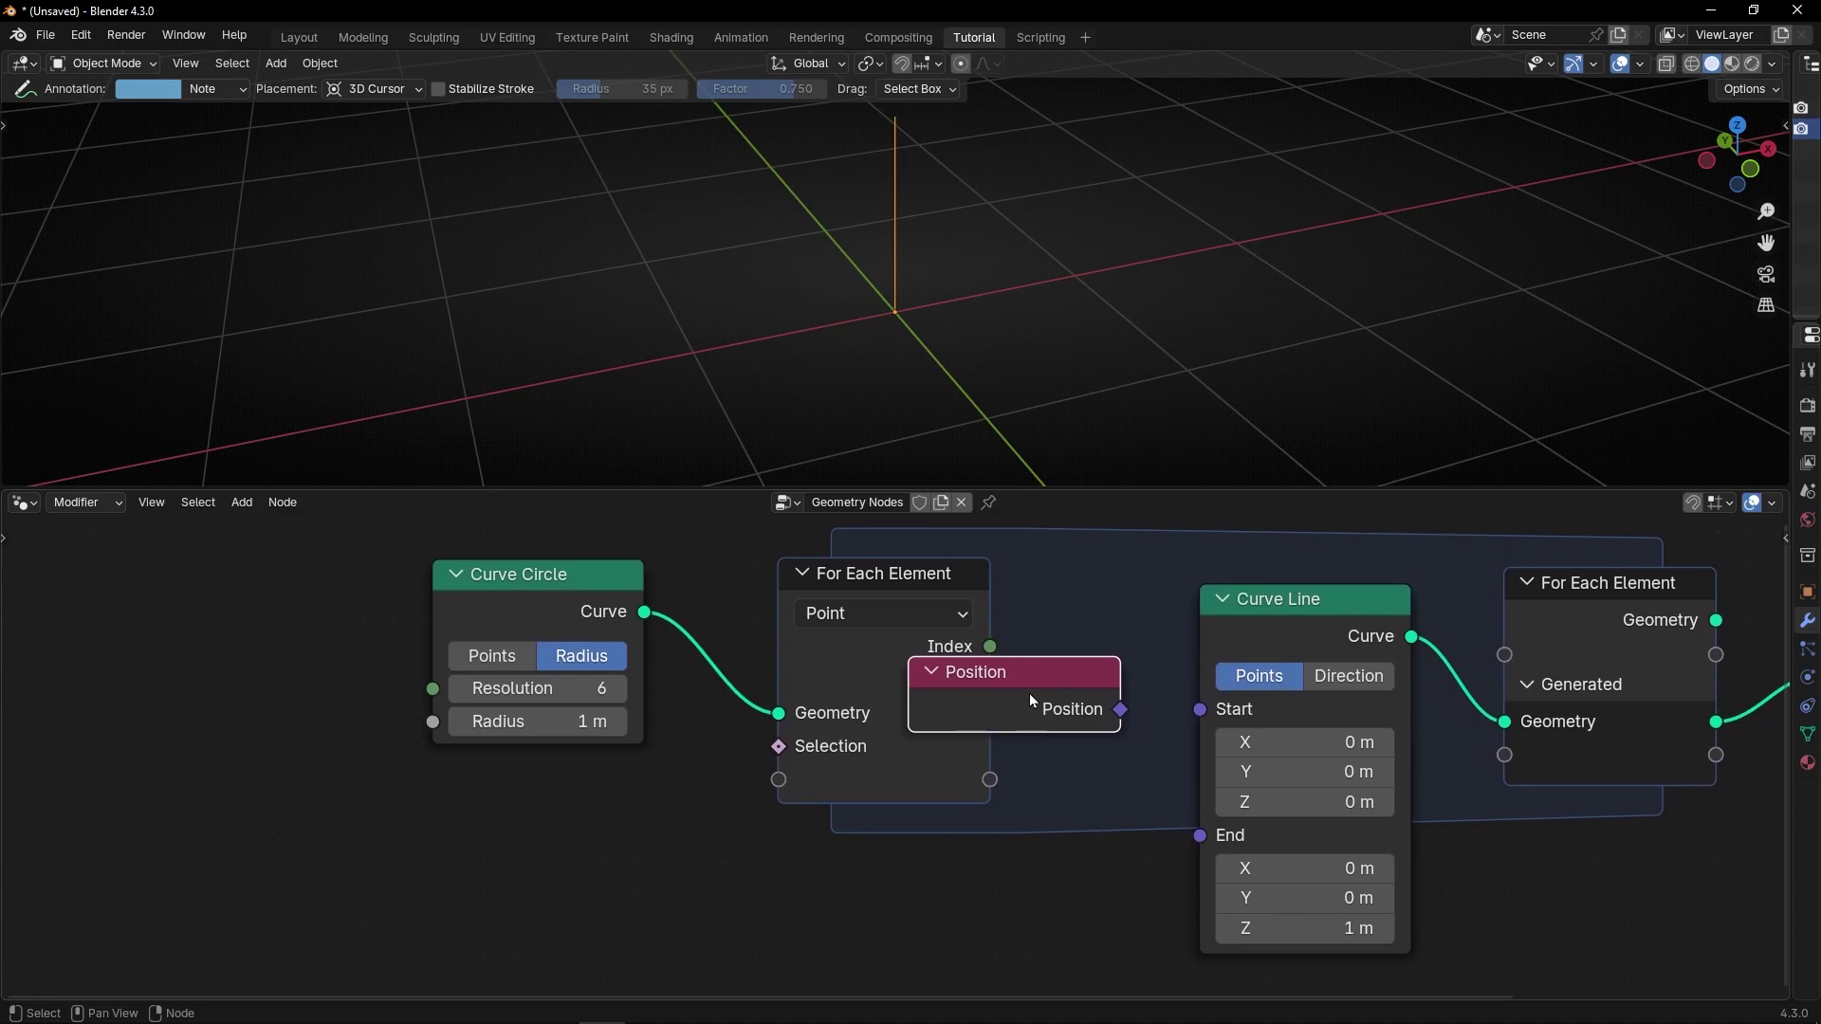
{"action": "left_click_drag", "start_coordinate": [1032, 700], "coordinate": [522, 855]}
{"action": "left_click_drag", "start_coordinate": [572, 600], "coordinate": [537, 579]}
{"action": "left_click_drag", "start_coordinate": [518, 819], "coordinate": [524, 774]}
{"action": "scroll", "coordinate": [550, 793], "scroll_direction": "up", "scroll_amount": 4}
{"action": "scroll", "coordinate": [555, 800], "scroll_direction": "up", "scroll_amount": 1}
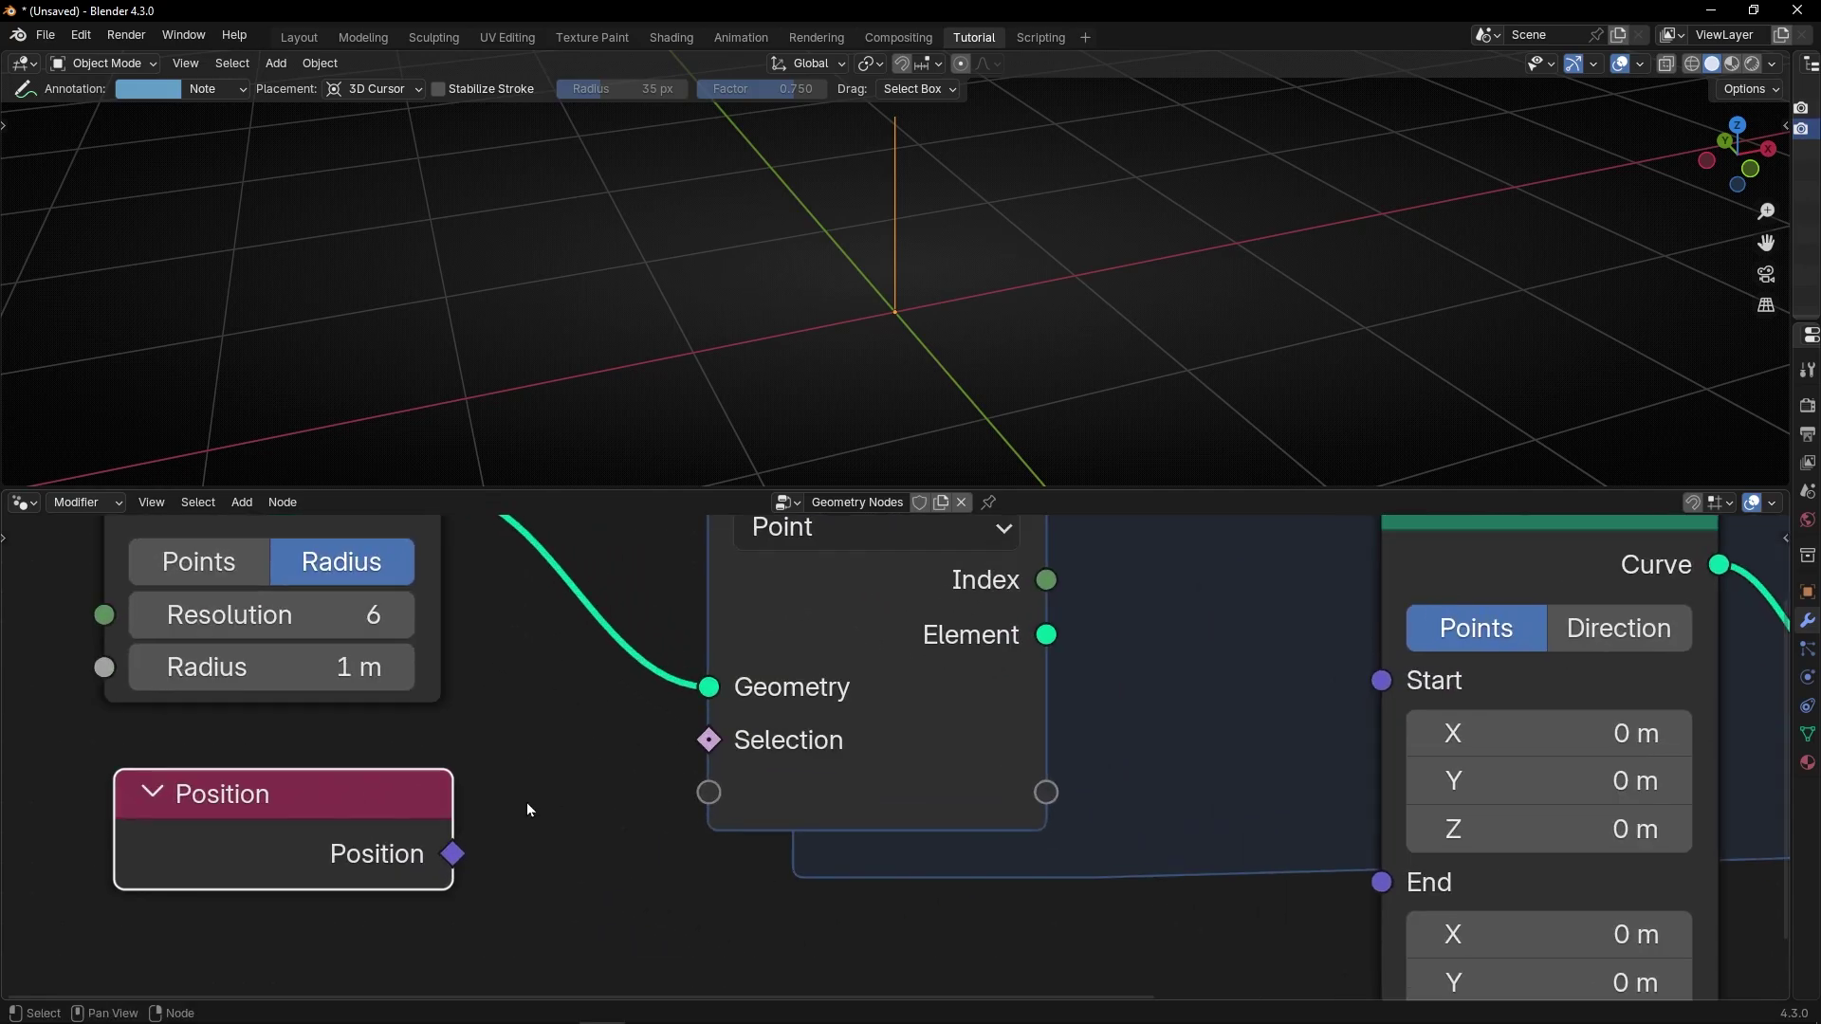
- Connect the Position node to the empty socket below Selection on the For Each Element input node
{"action": "middle_click_drag", "start_coordinate": [528, 805], "coordinate": [664, 748]}
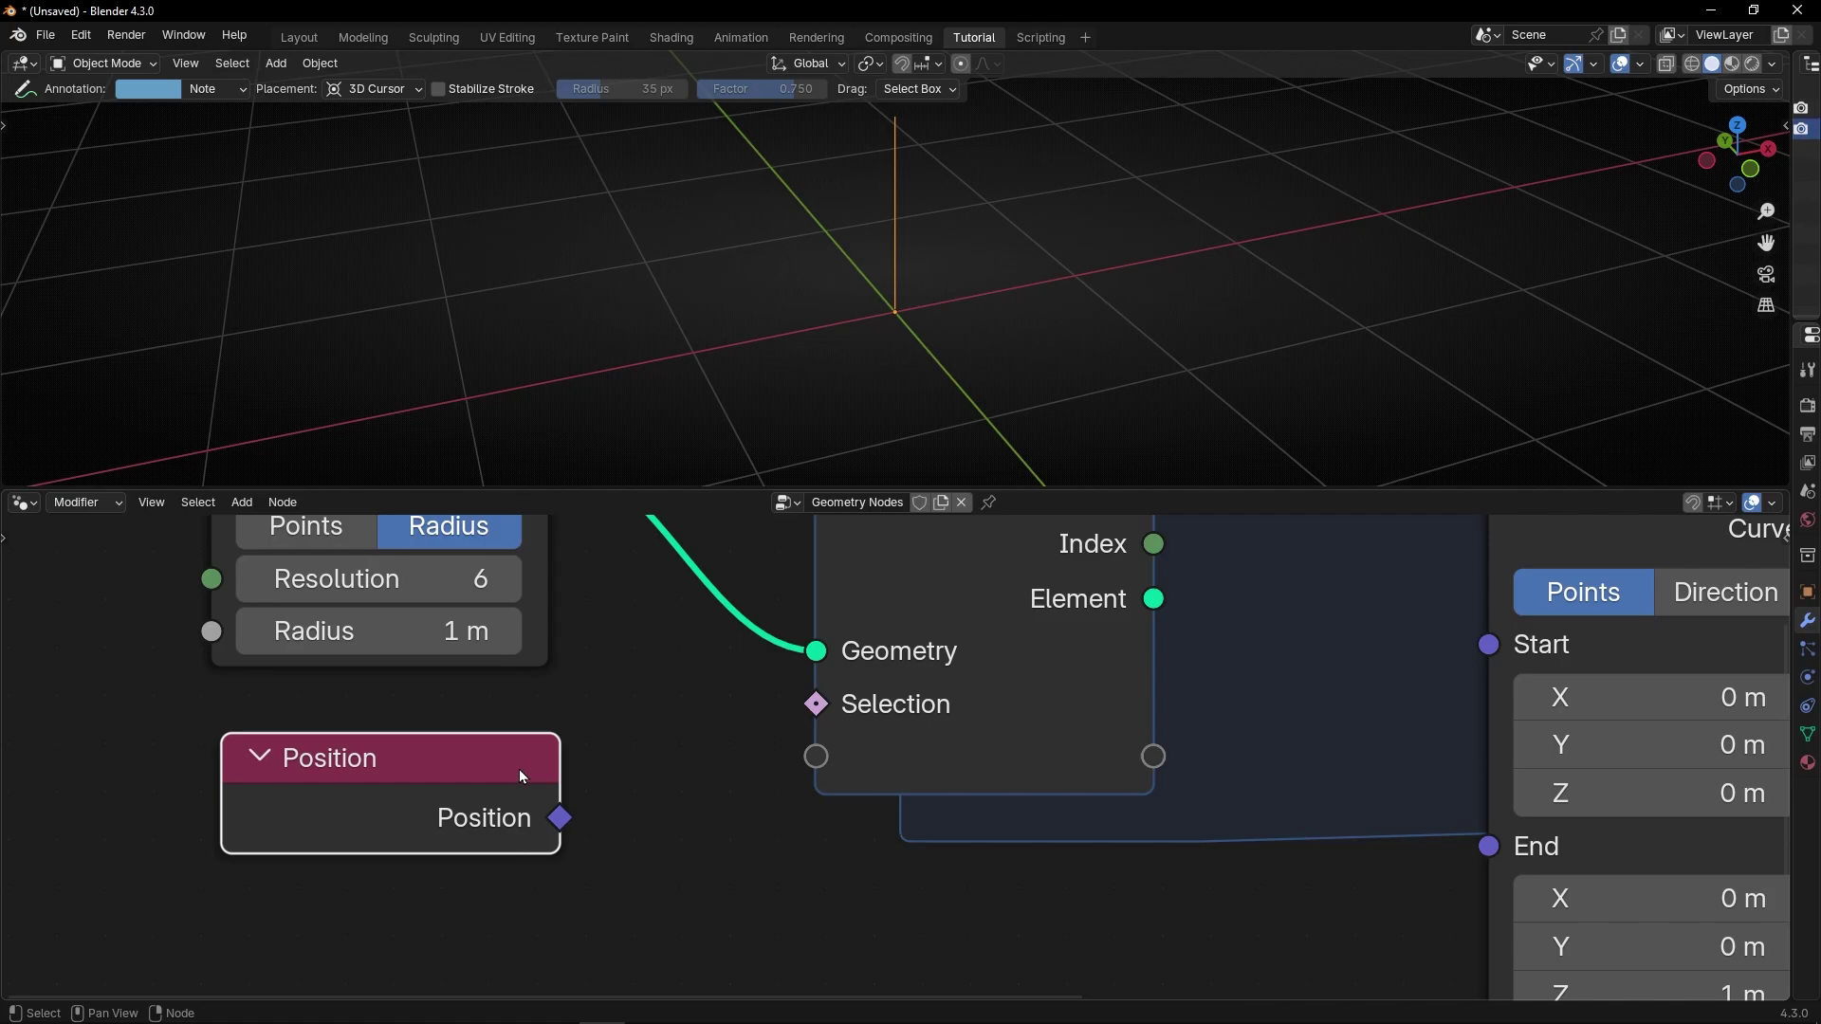
{"action": "scroll", "coordinate": [712, 732], "scroll_direction": "down", "scroll_amount": 1}
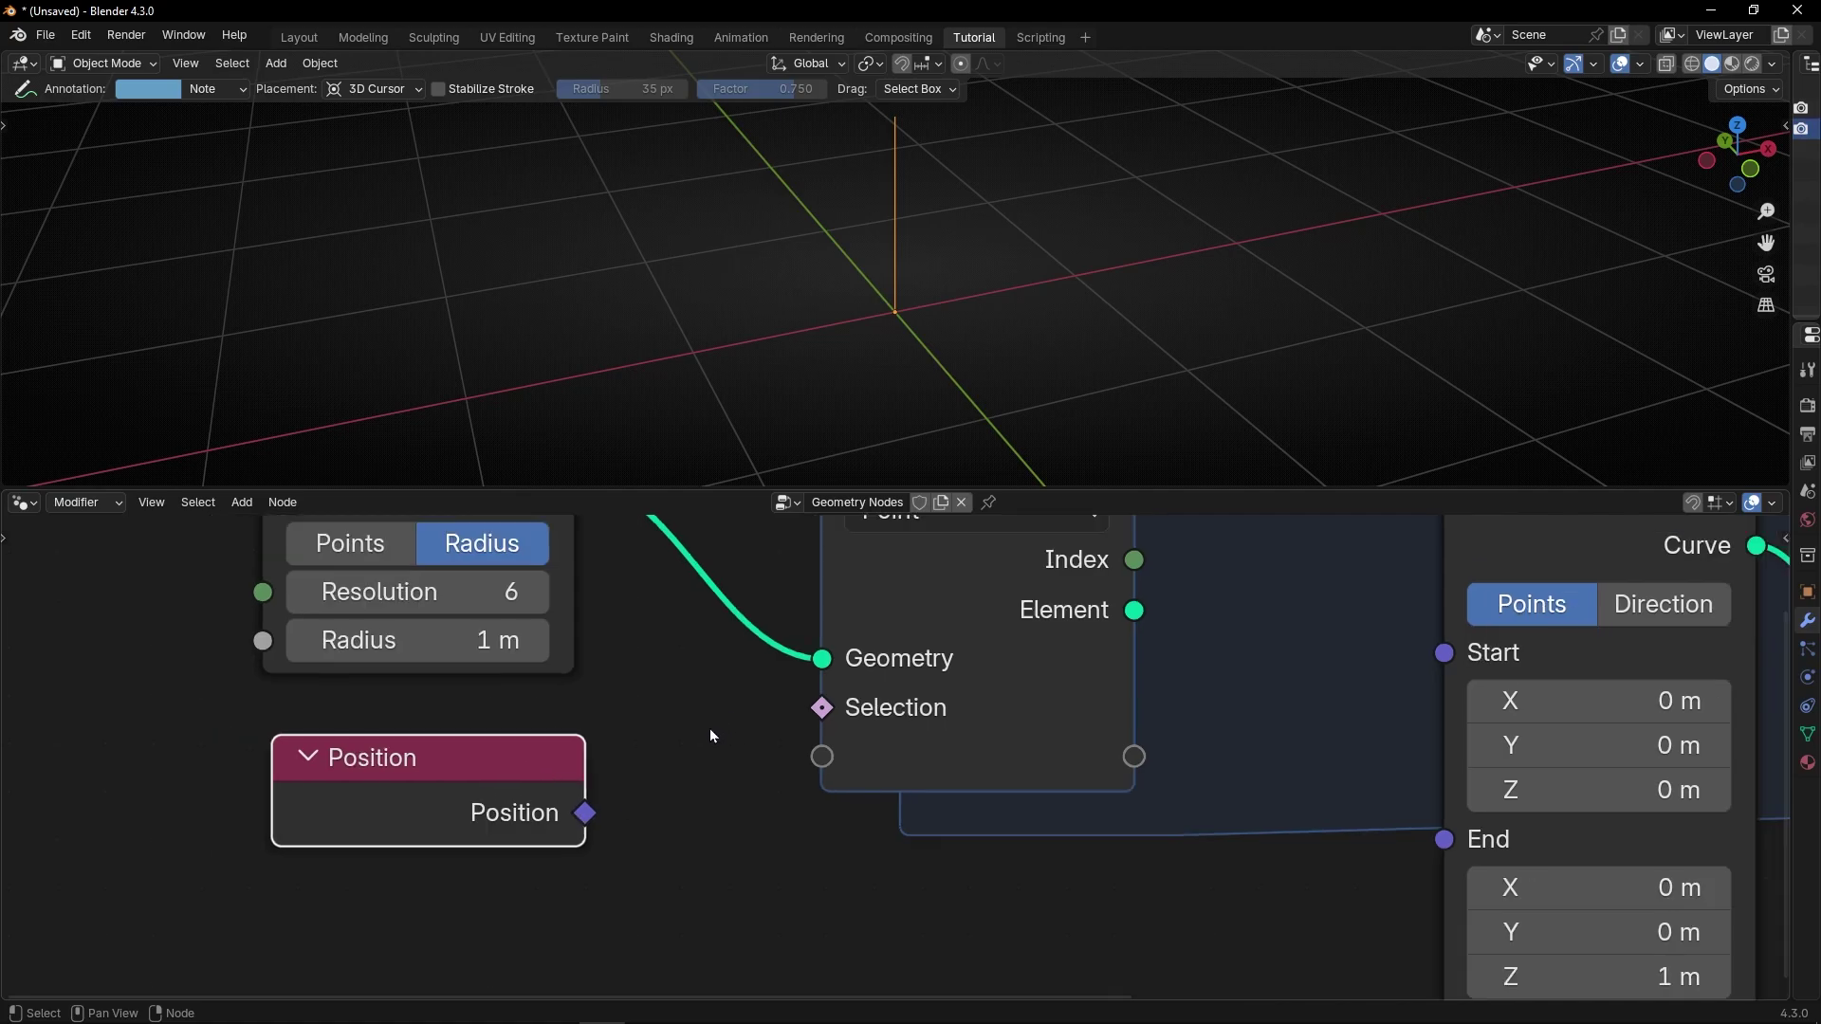
{"action": "middle_click_drag", "start_coordinate": [711, 731], "coordinate": [686, 828]}
{"action": "left_click_drag", "start_coordinate": [567, 896], "coordinate": [803, 841]}
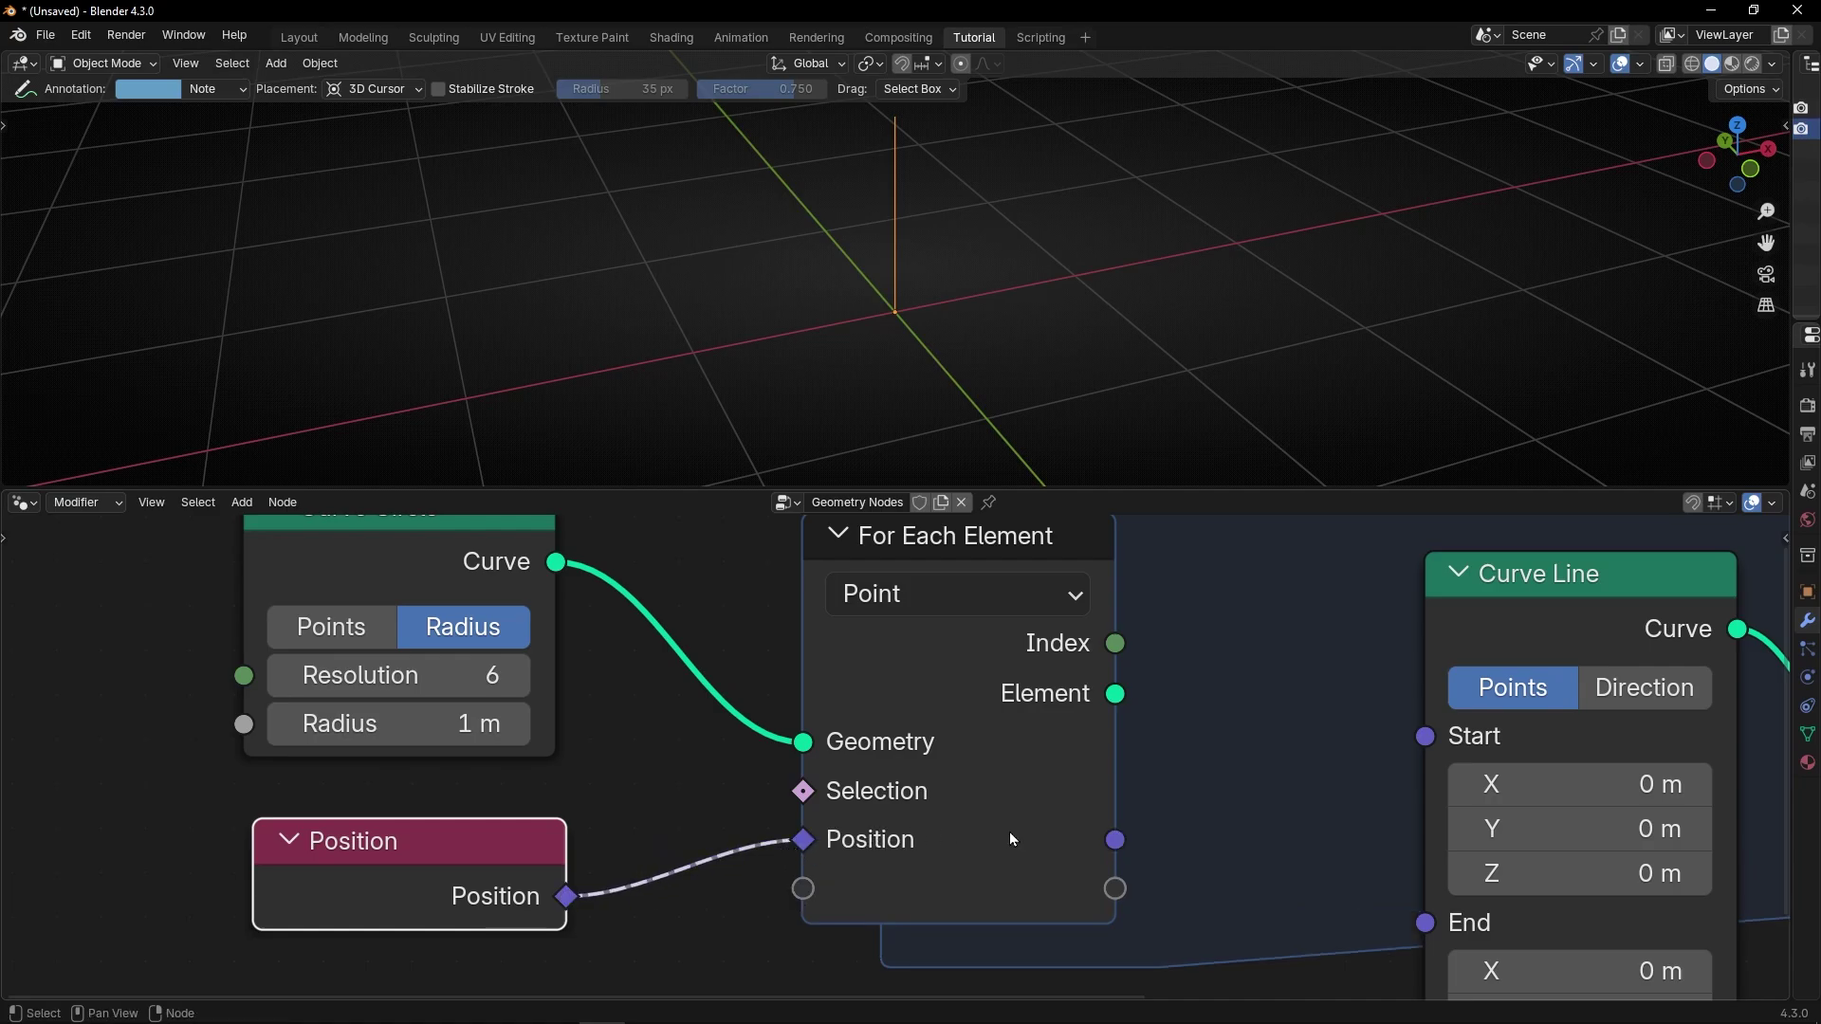
- Connect the Position output of the For Each Element input node to the Curve Line's Start inside the zone
{"action": "scroll", "coordinate": [981, 830], "scroll_direction": "down", "scroll_amount": 1}
{"action": "middle_click_drag", "start_coordinate": [981, 830], "coordinate": [882, 882]}
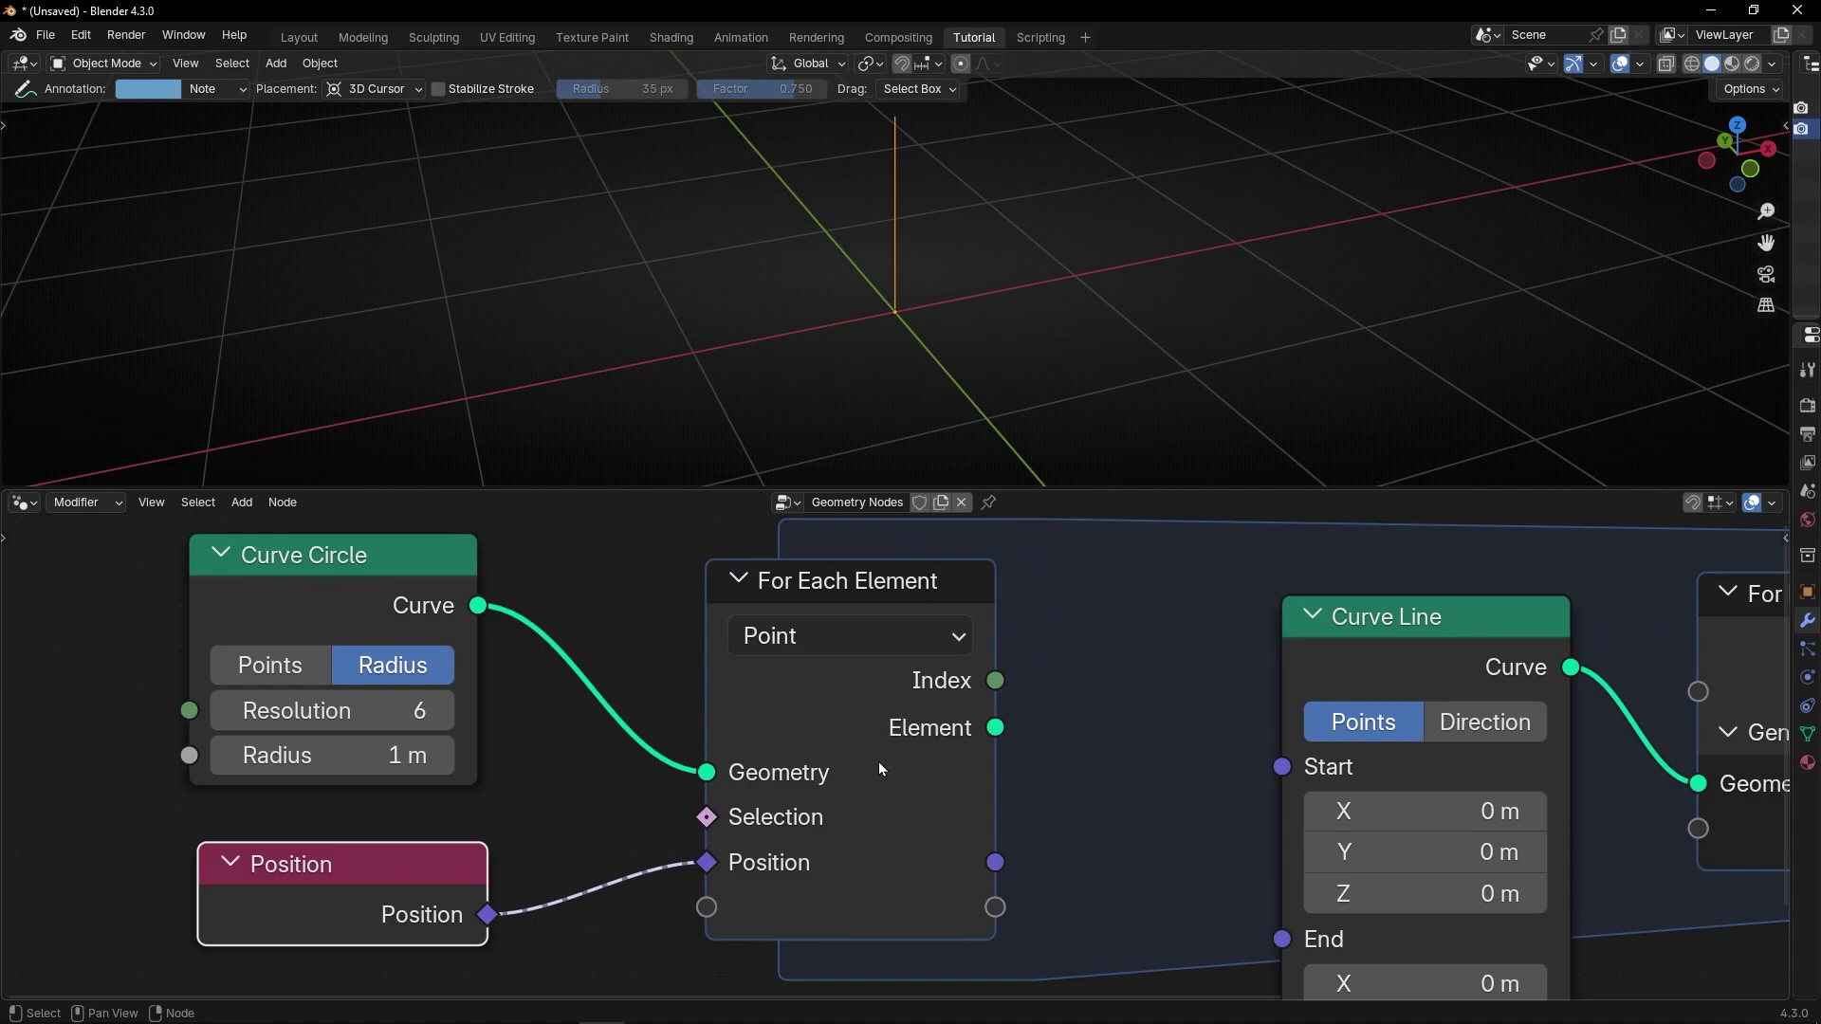
{"action": "scroll", "coordinate": [1009, 861], "scroll_direction": "up", "scroll_amount": 1}
{"action": "middle_click_drag", "start_coordinate": [1026, 878], "coordinate": [932, 873]}
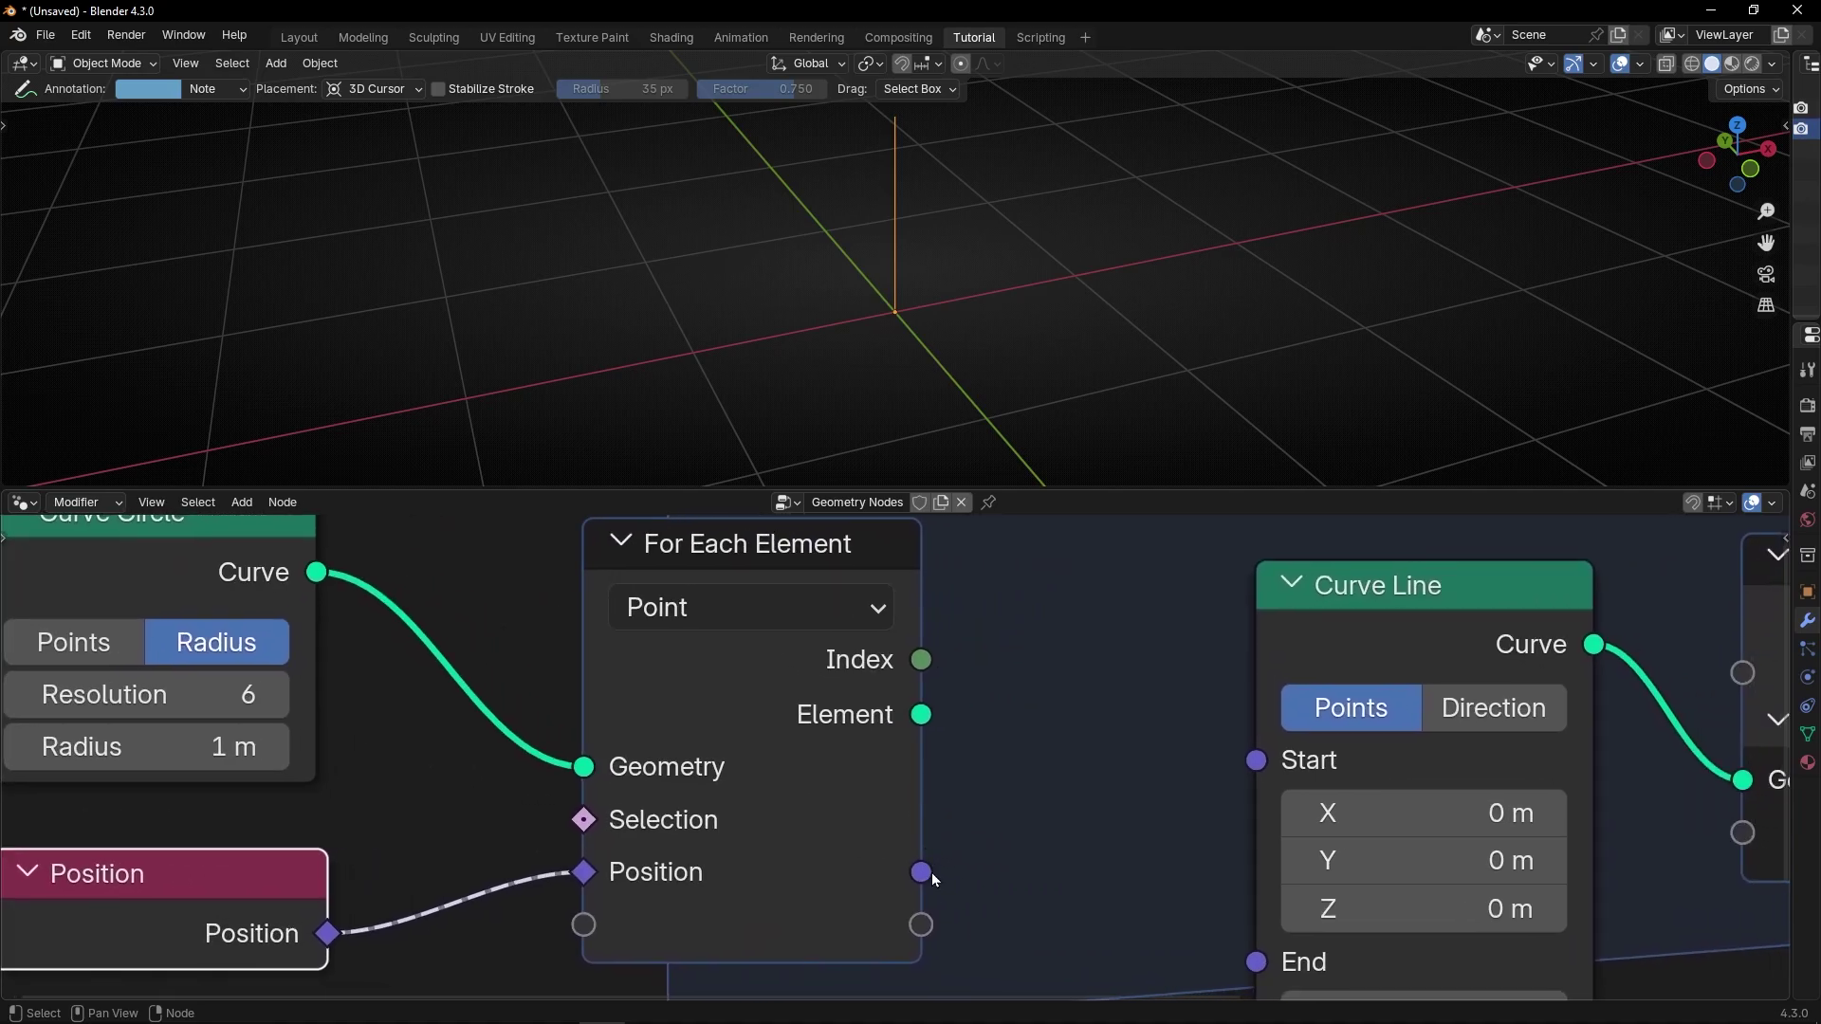
{"action": "scroll", "coordinate": [904, 868], "scroll_direction": "down", "scroll_amount": 1}
{"action": "left_click_drag", "start_coordinate": [916, 857], "coordinate": [998, 805]}
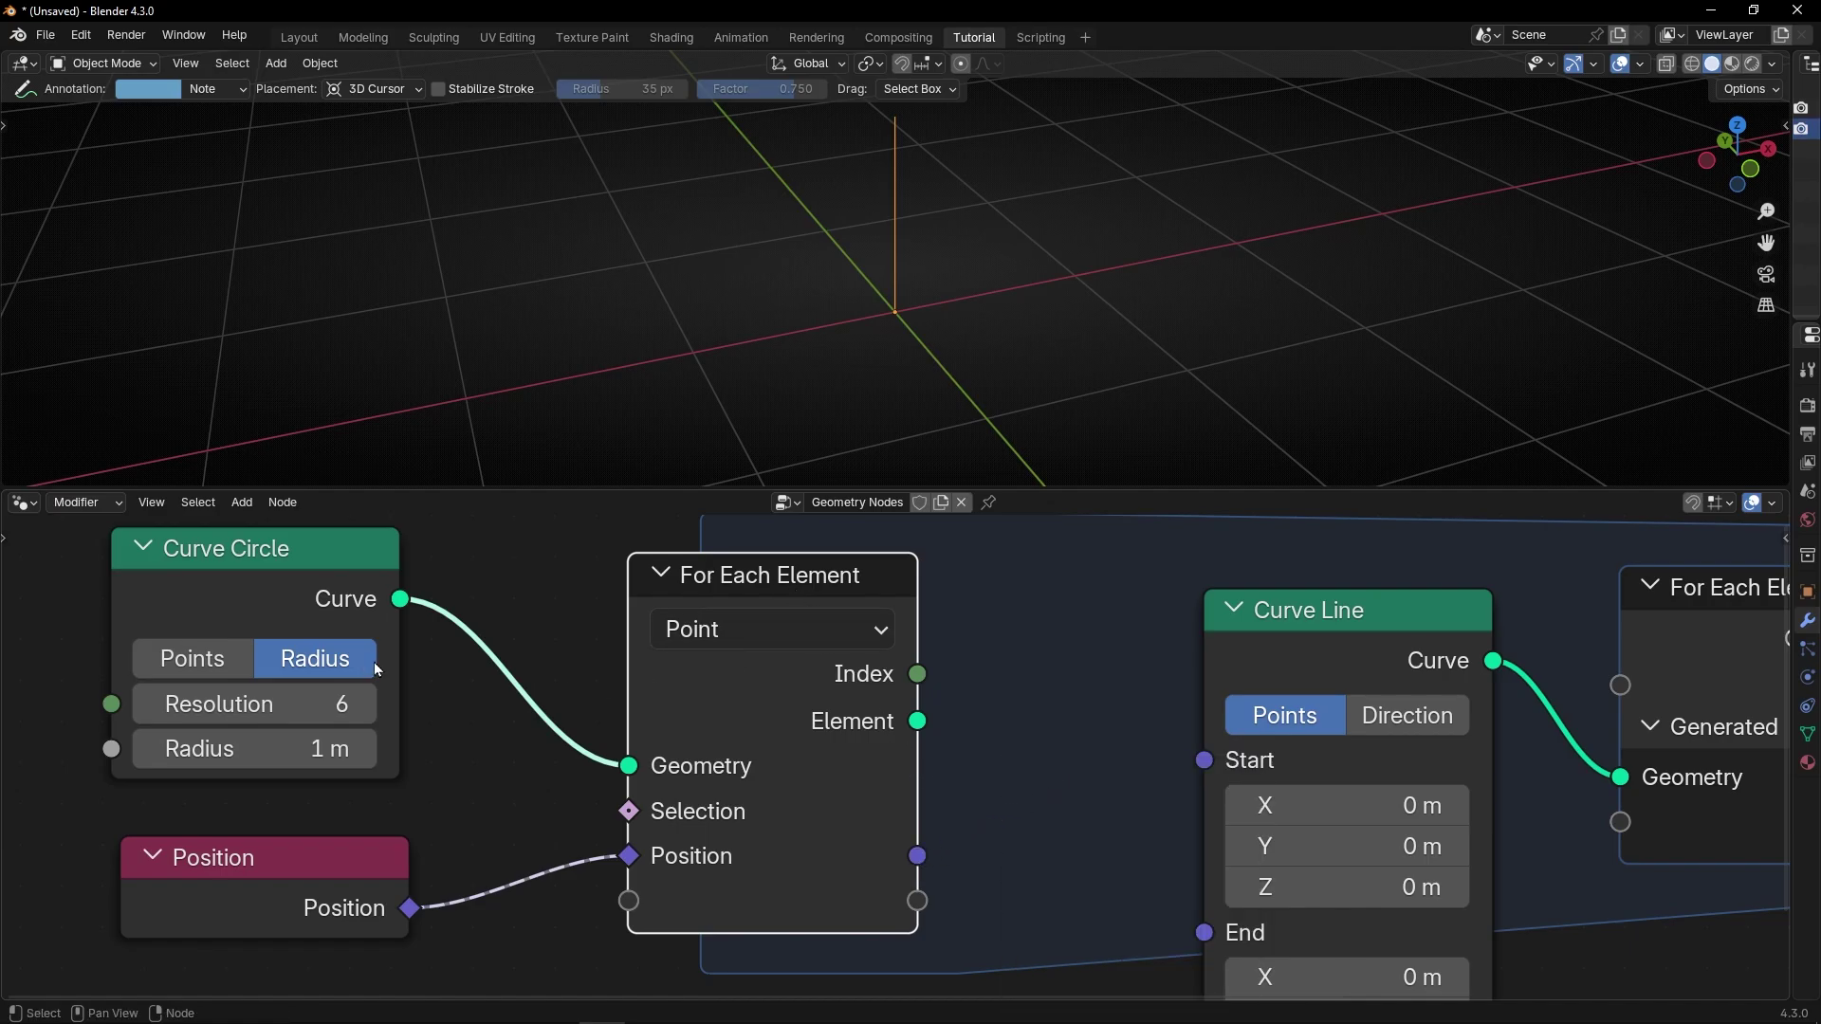
{"action": "key", "text": "Home"}
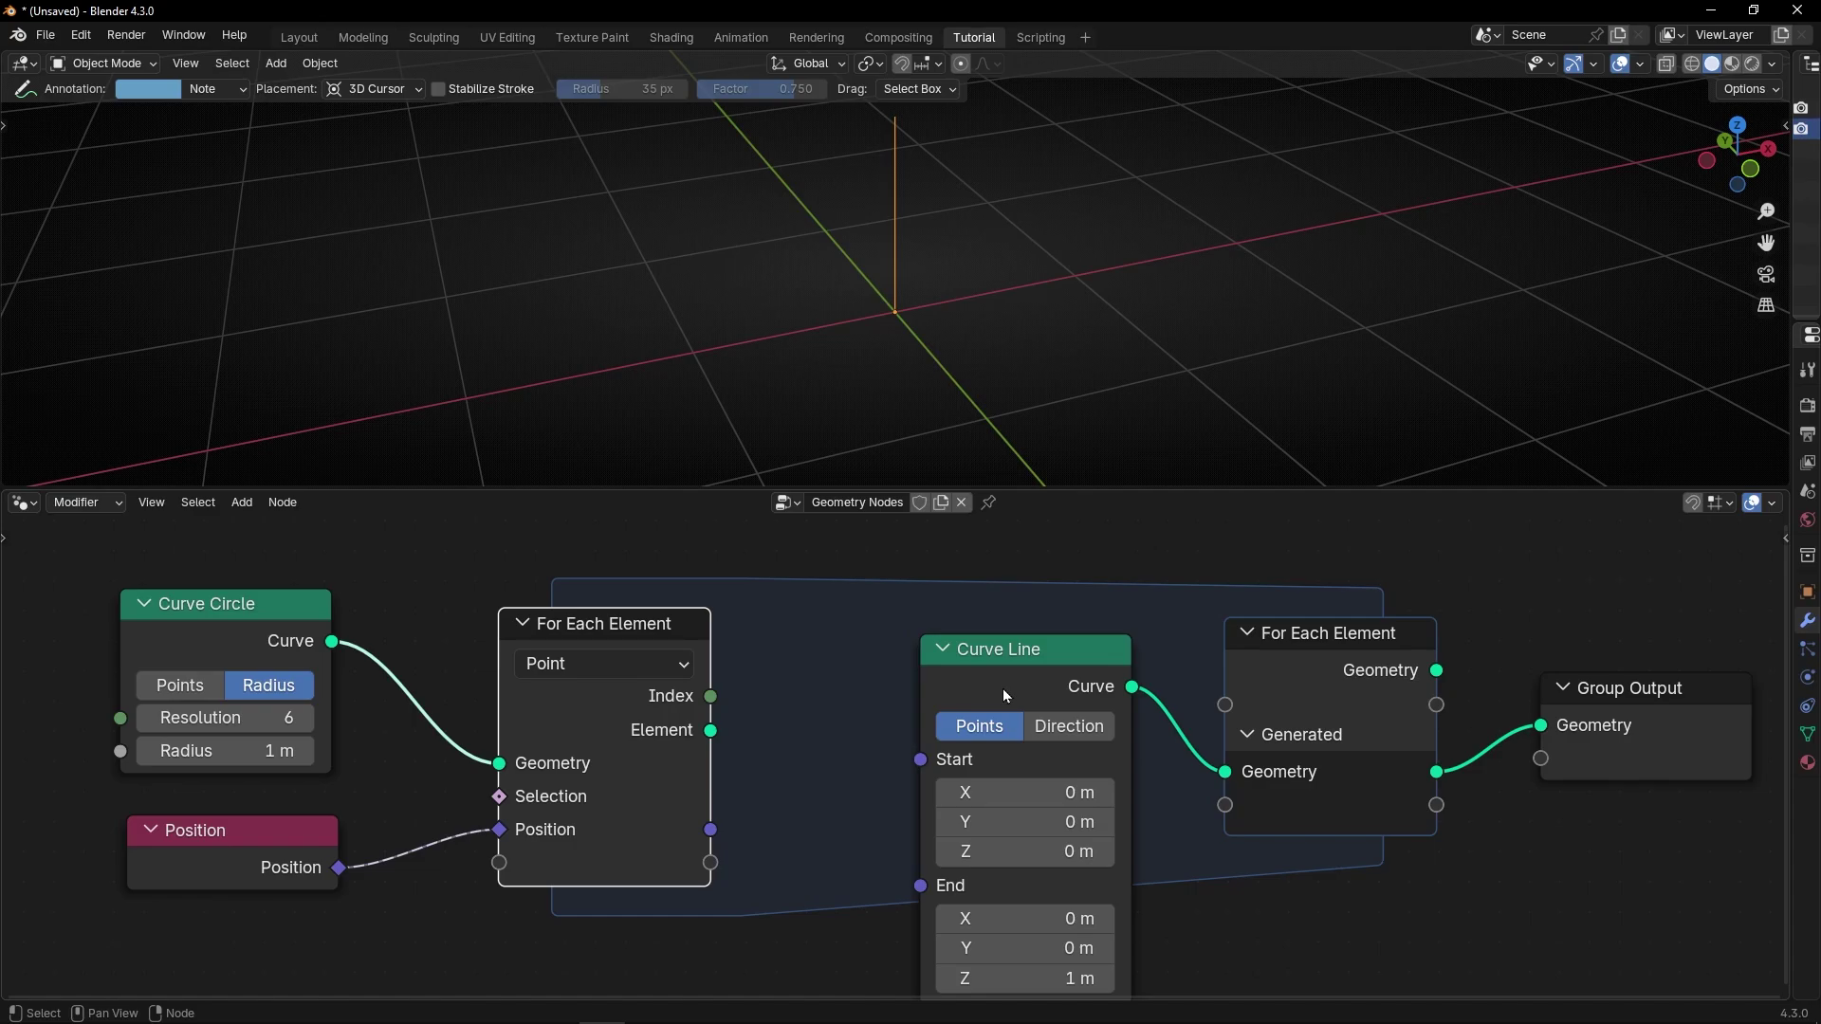
{"action": "left_click_drag", "start_coordinate": [711, 831], "coordinate": [772, 787]}
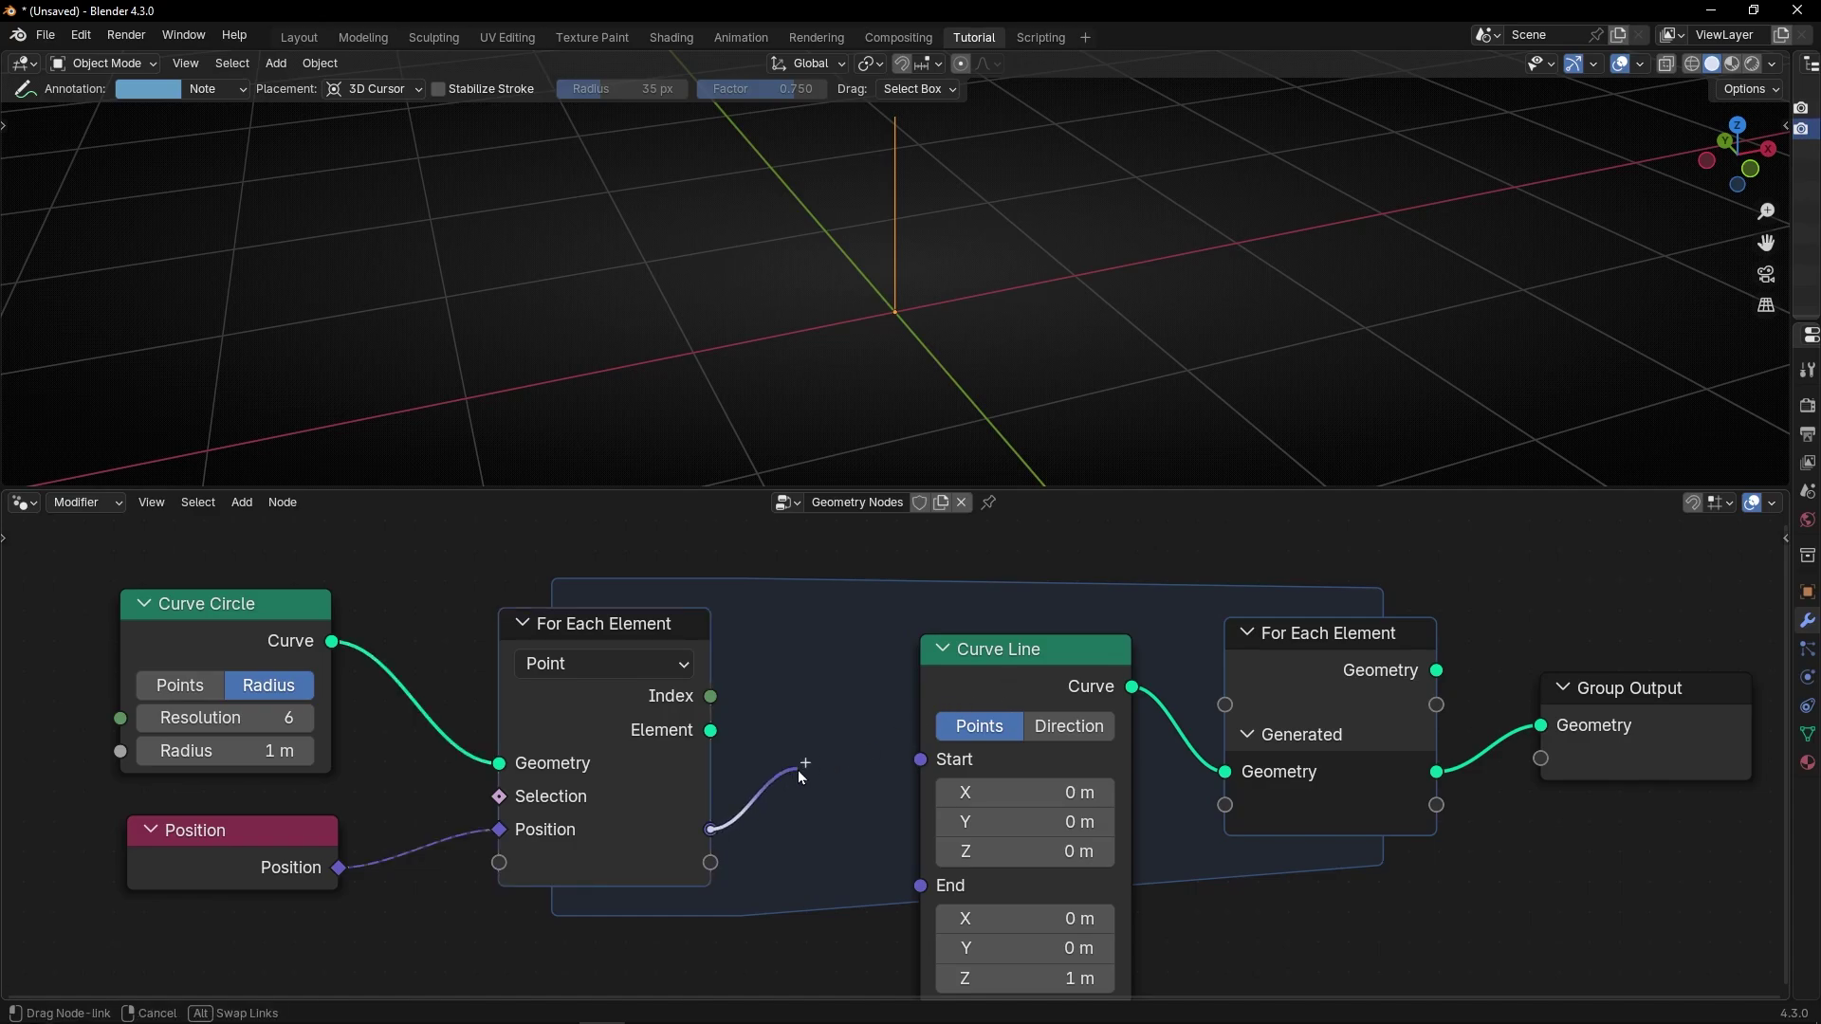
{"action": "left_click_drag", "start_coordinate": [800, 770], "coordinate": [799, 770]}
{"action": "key", "text": "Escape"}
{"action": "scroll", "coordinate": [788, 773], "scroll_direction": "up", "scroll_amount": 2}
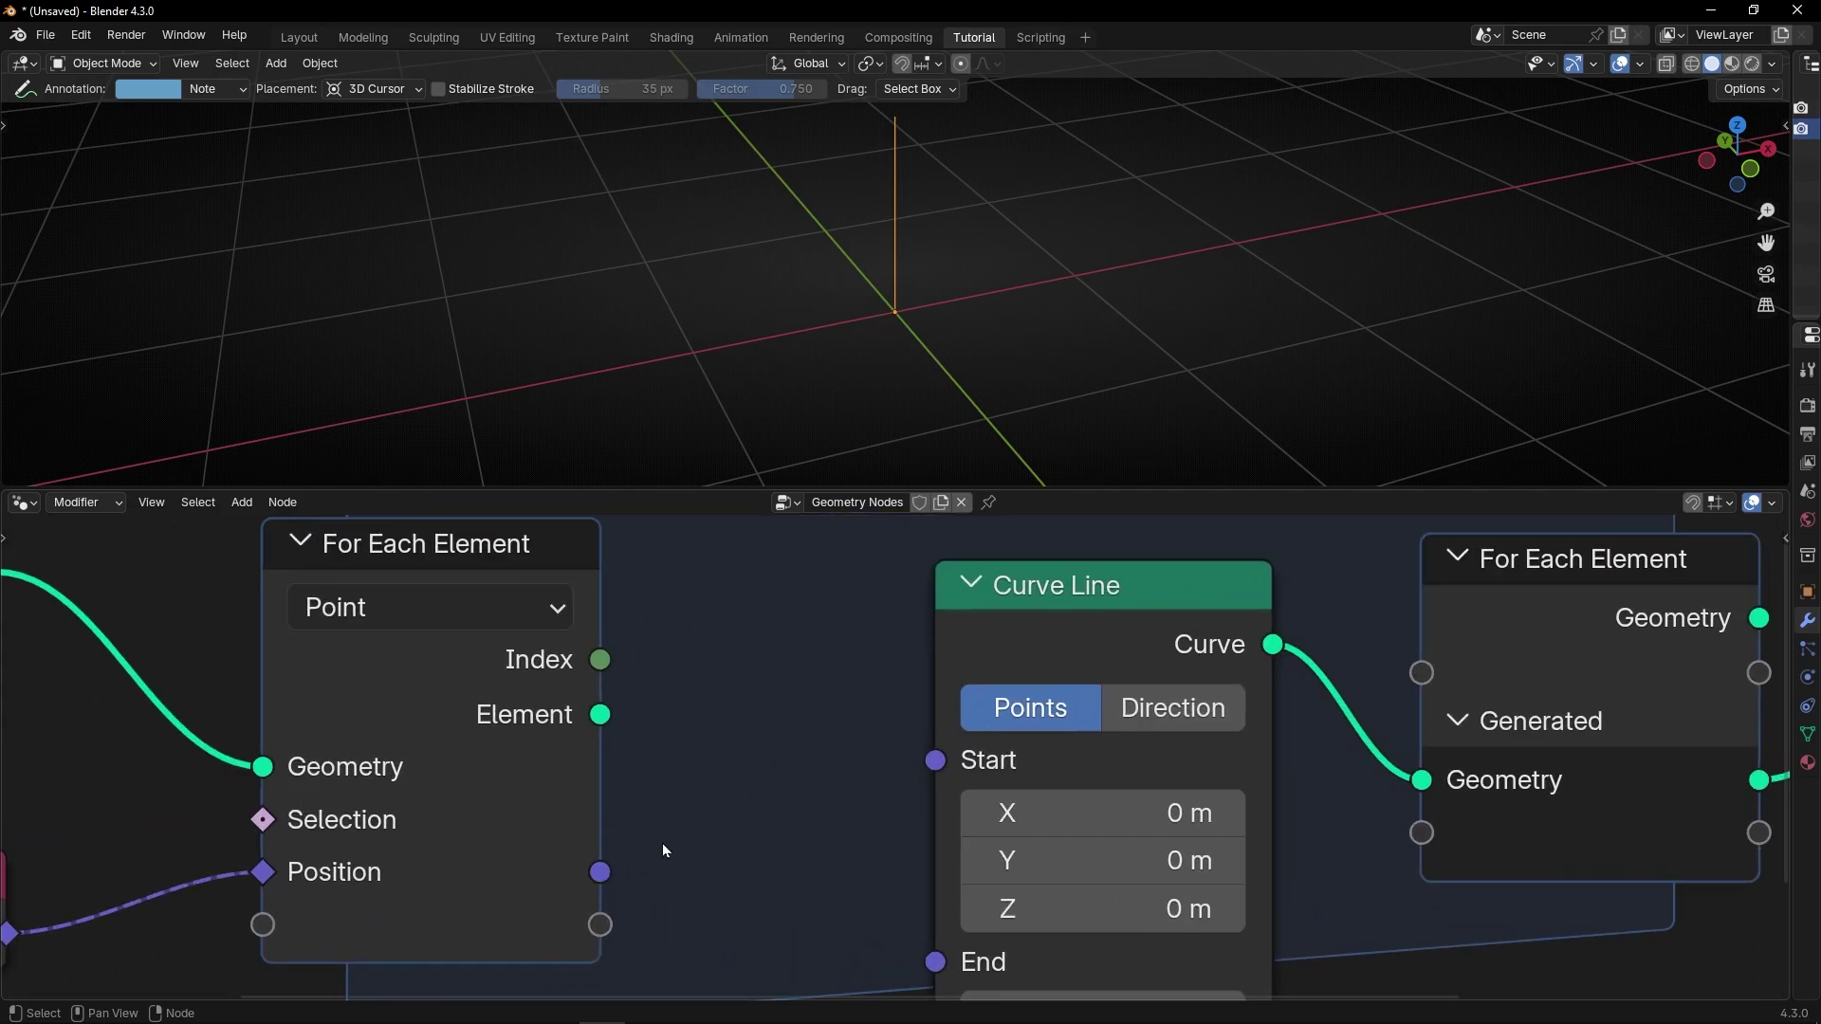
{"action": "left_click_drag", "start_coordinate": [600, 871], "coordinate": [935, 760]}
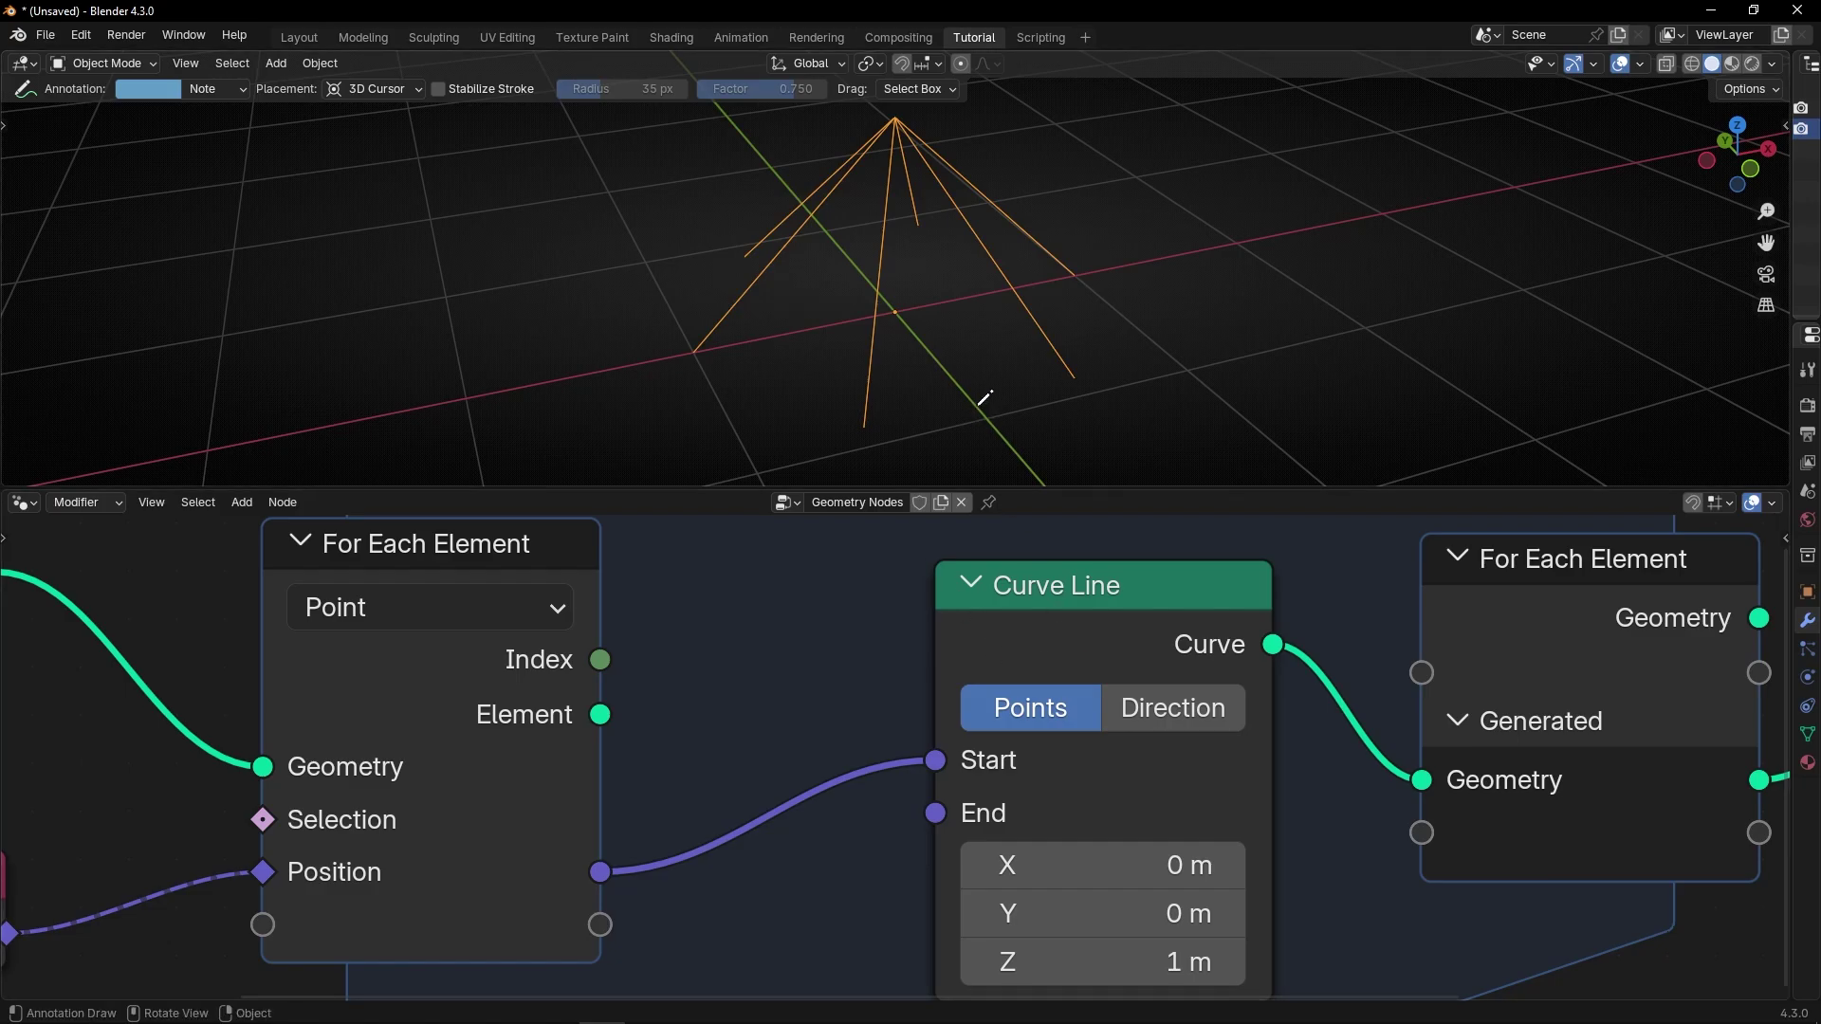
- Move the Position node slightly farther from the zone, just beneath the Curve Circle node
{"action": "middle_click_drag", "start_coordinate": [1000, 396], "coordinate": [861, 384]}
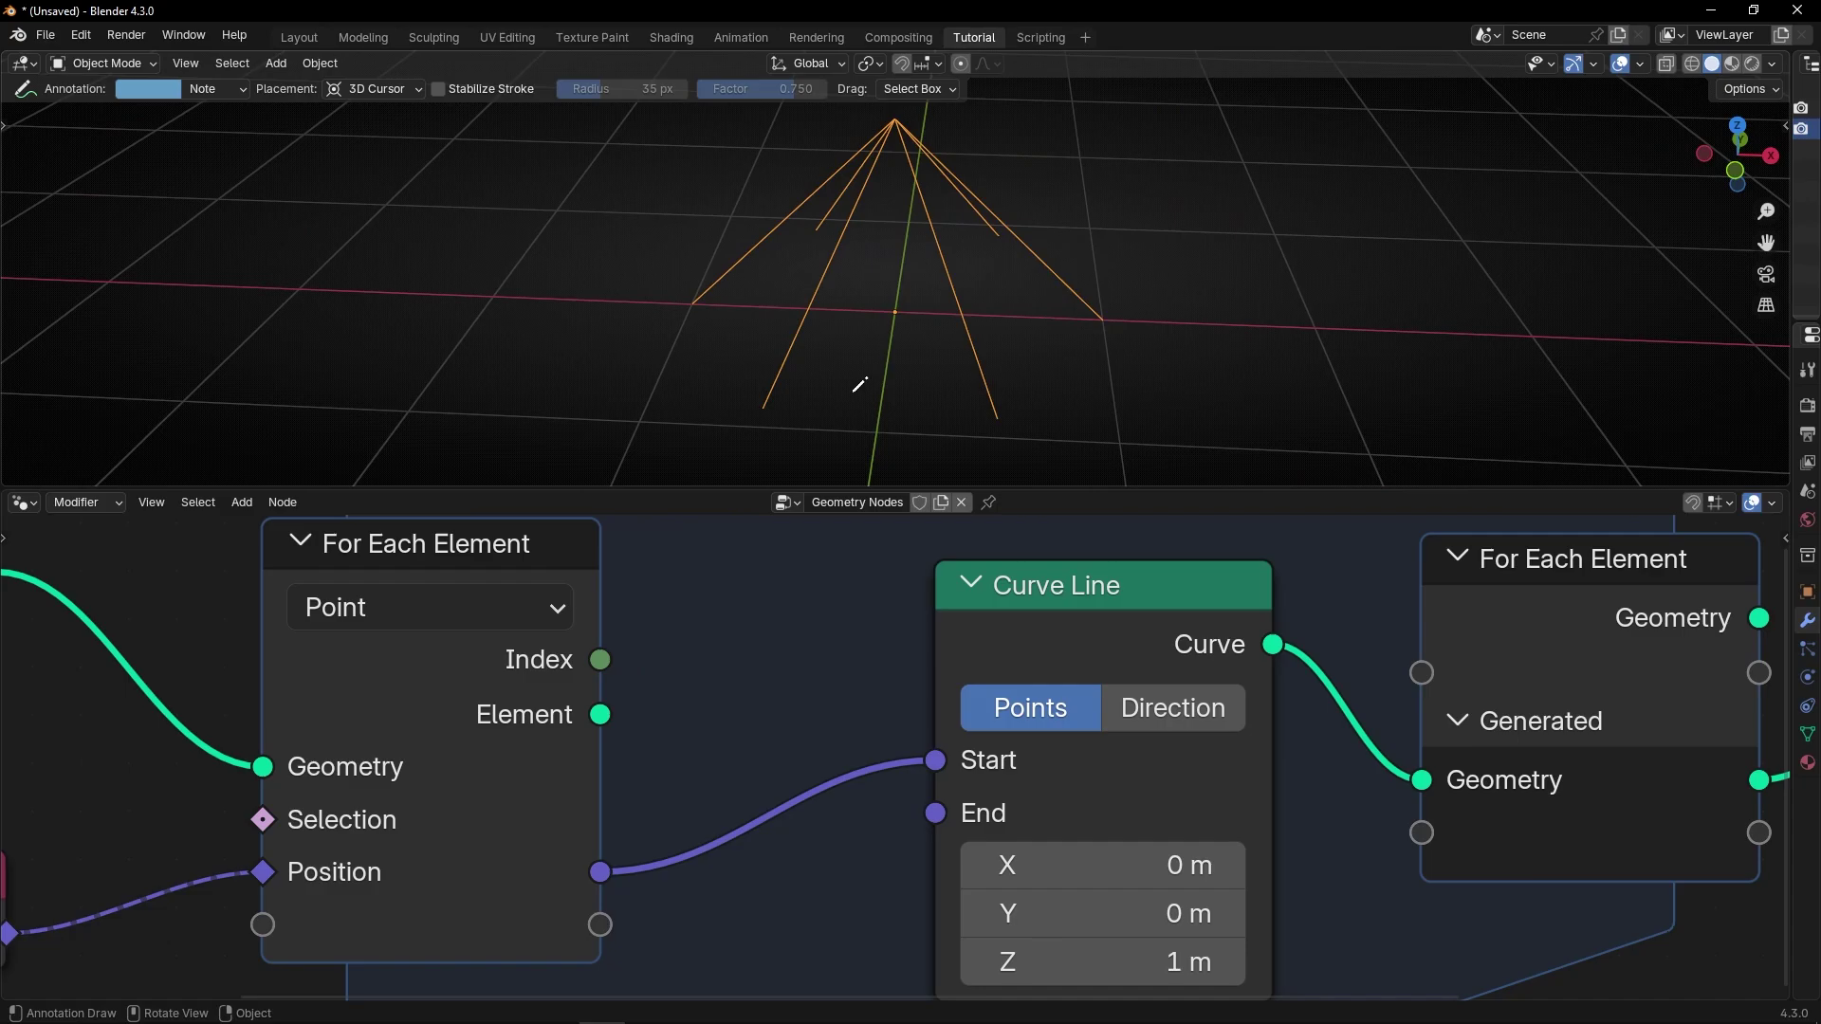
{"action": "scroll", "coordinate": [769, 422], "scroll_direction": "down", "scroll_amount": 2}
{"action": "middle_click_drag", "start_coordinate": [686, 696], "coordinate": [976, 633]}
{"action": "scroll", "coordinate": [976, 632], "scroll_direction": "down", "scroll_amount": 1}
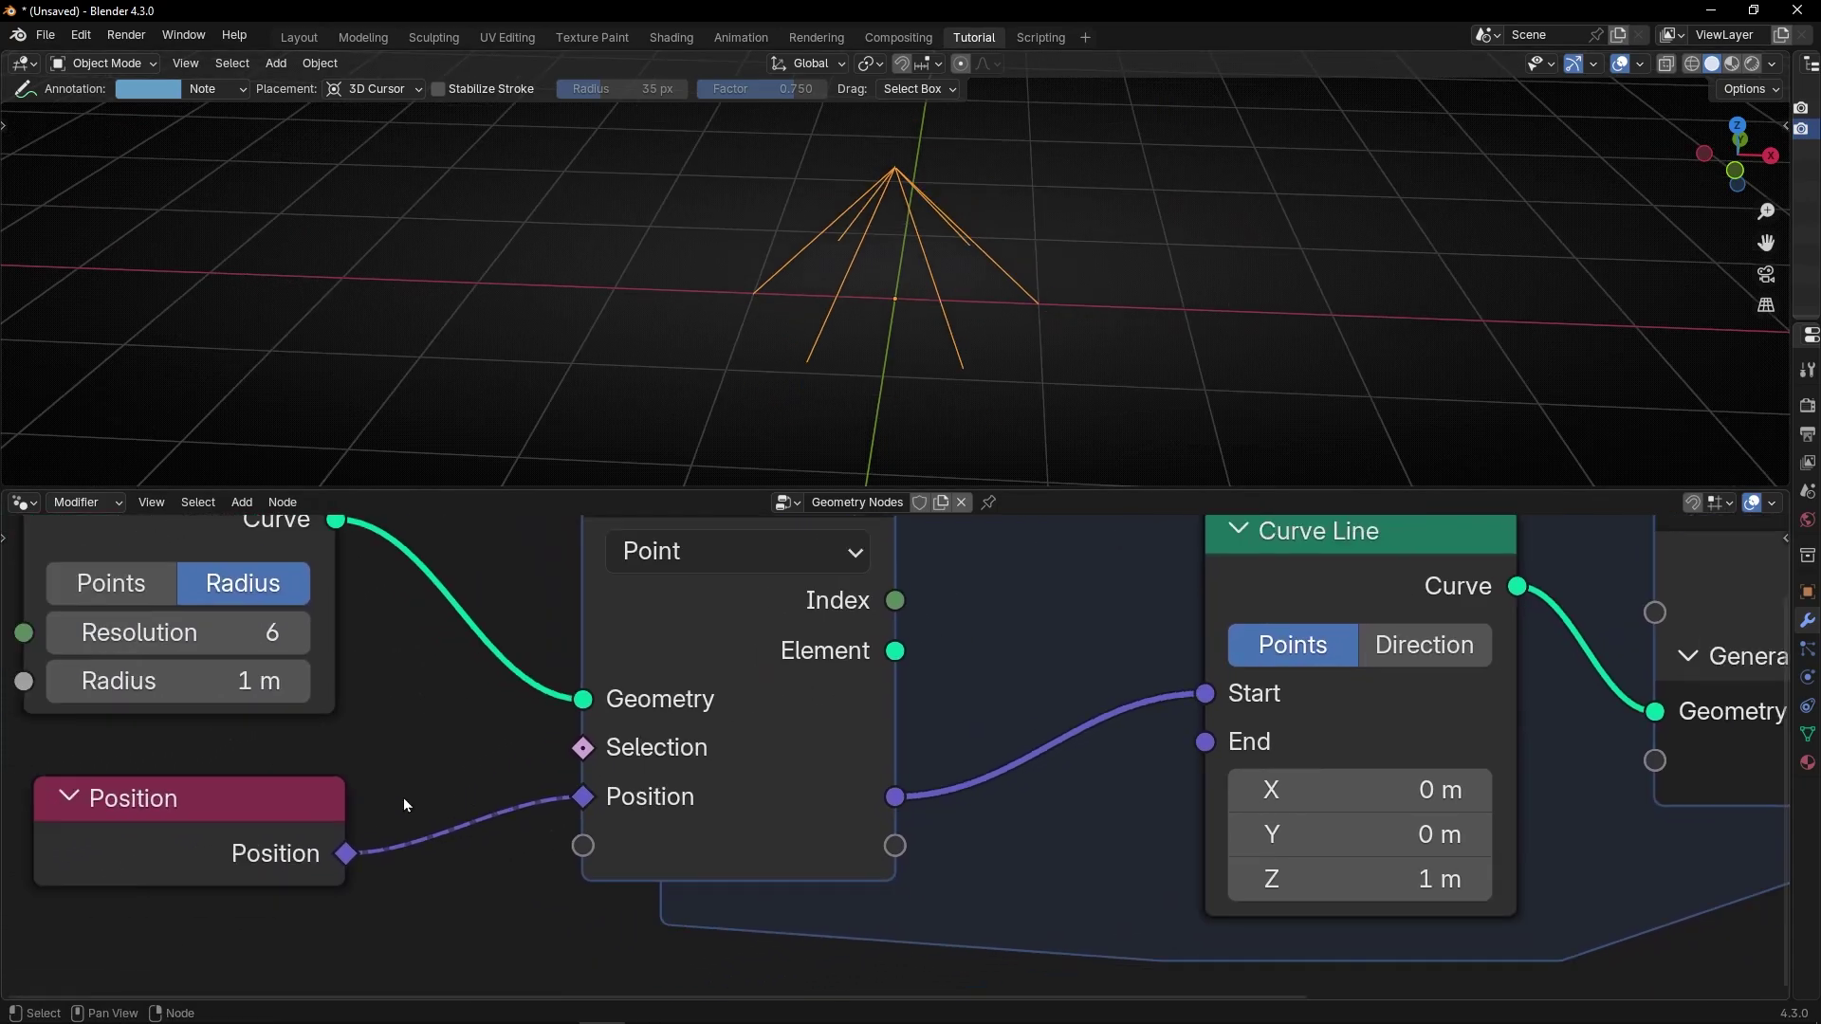
{"action": "left_click_drag", "start_coordinate": [292, 814], "coordinate": [248, 785]}
{"action": "scroll", "coordinate": [280, 702], "scroll_direction": "down", "scroll_amount": 1}
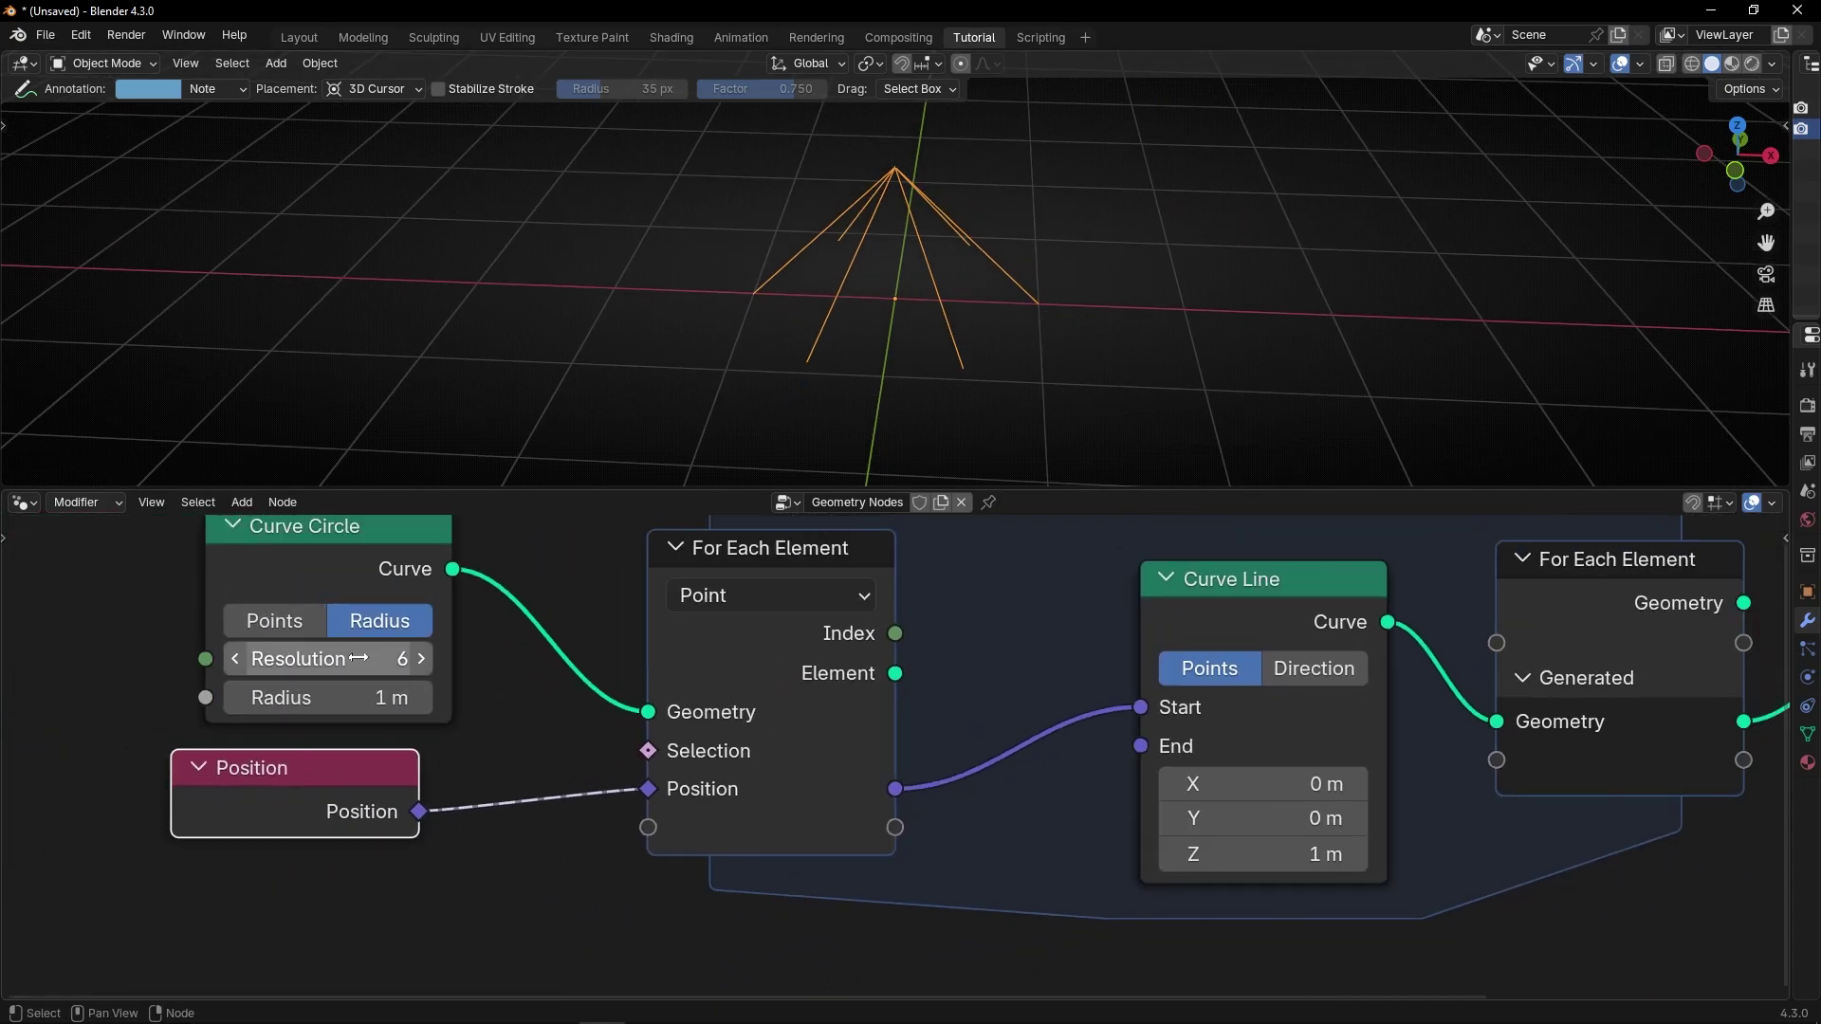
- Examine from several angles how the generated lines run from the circle's points to the Curve Line's End position
{"action": "middle_click_drag", "start_coordinate": [583, 634], "coordinate": [453, 710]}
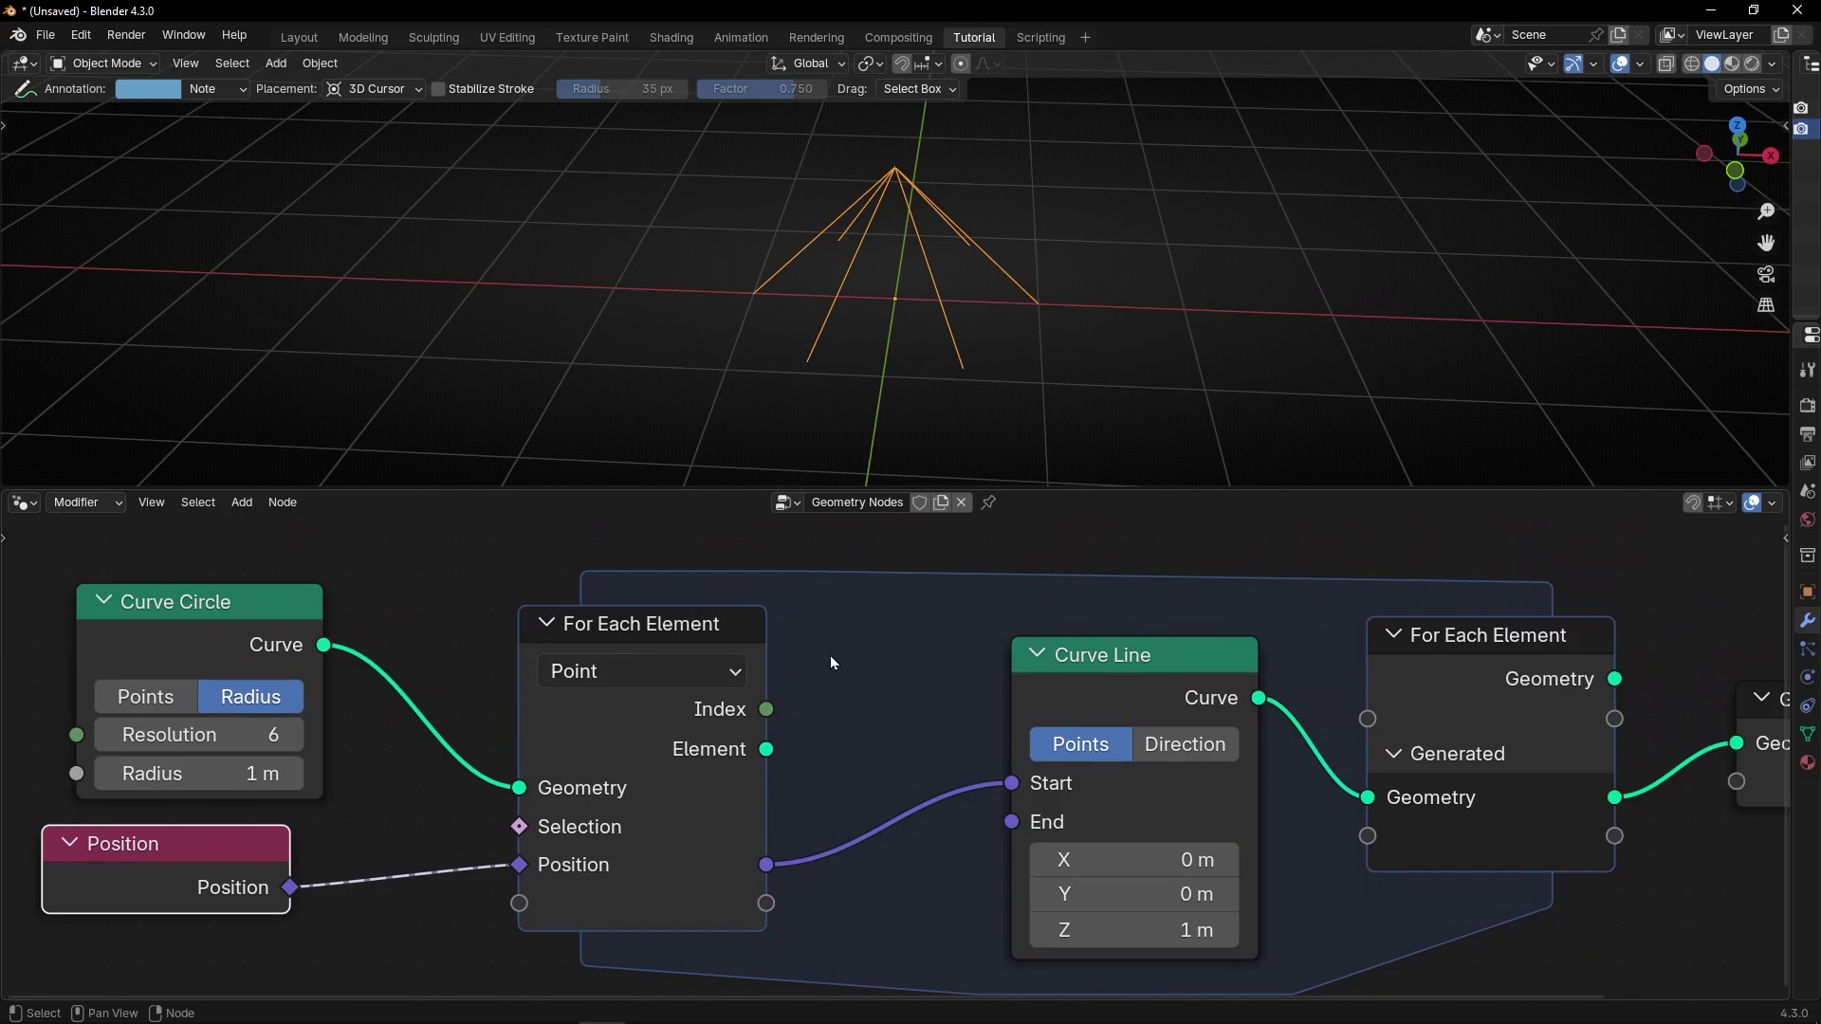
{"action": "middle_click_drag", "start_coordinate": [987, 431], "coordinate": [982, 389]}
{"action": "middle_click_drag", "start_coordinate": [979, 810], "coordinate": [809, 760]}
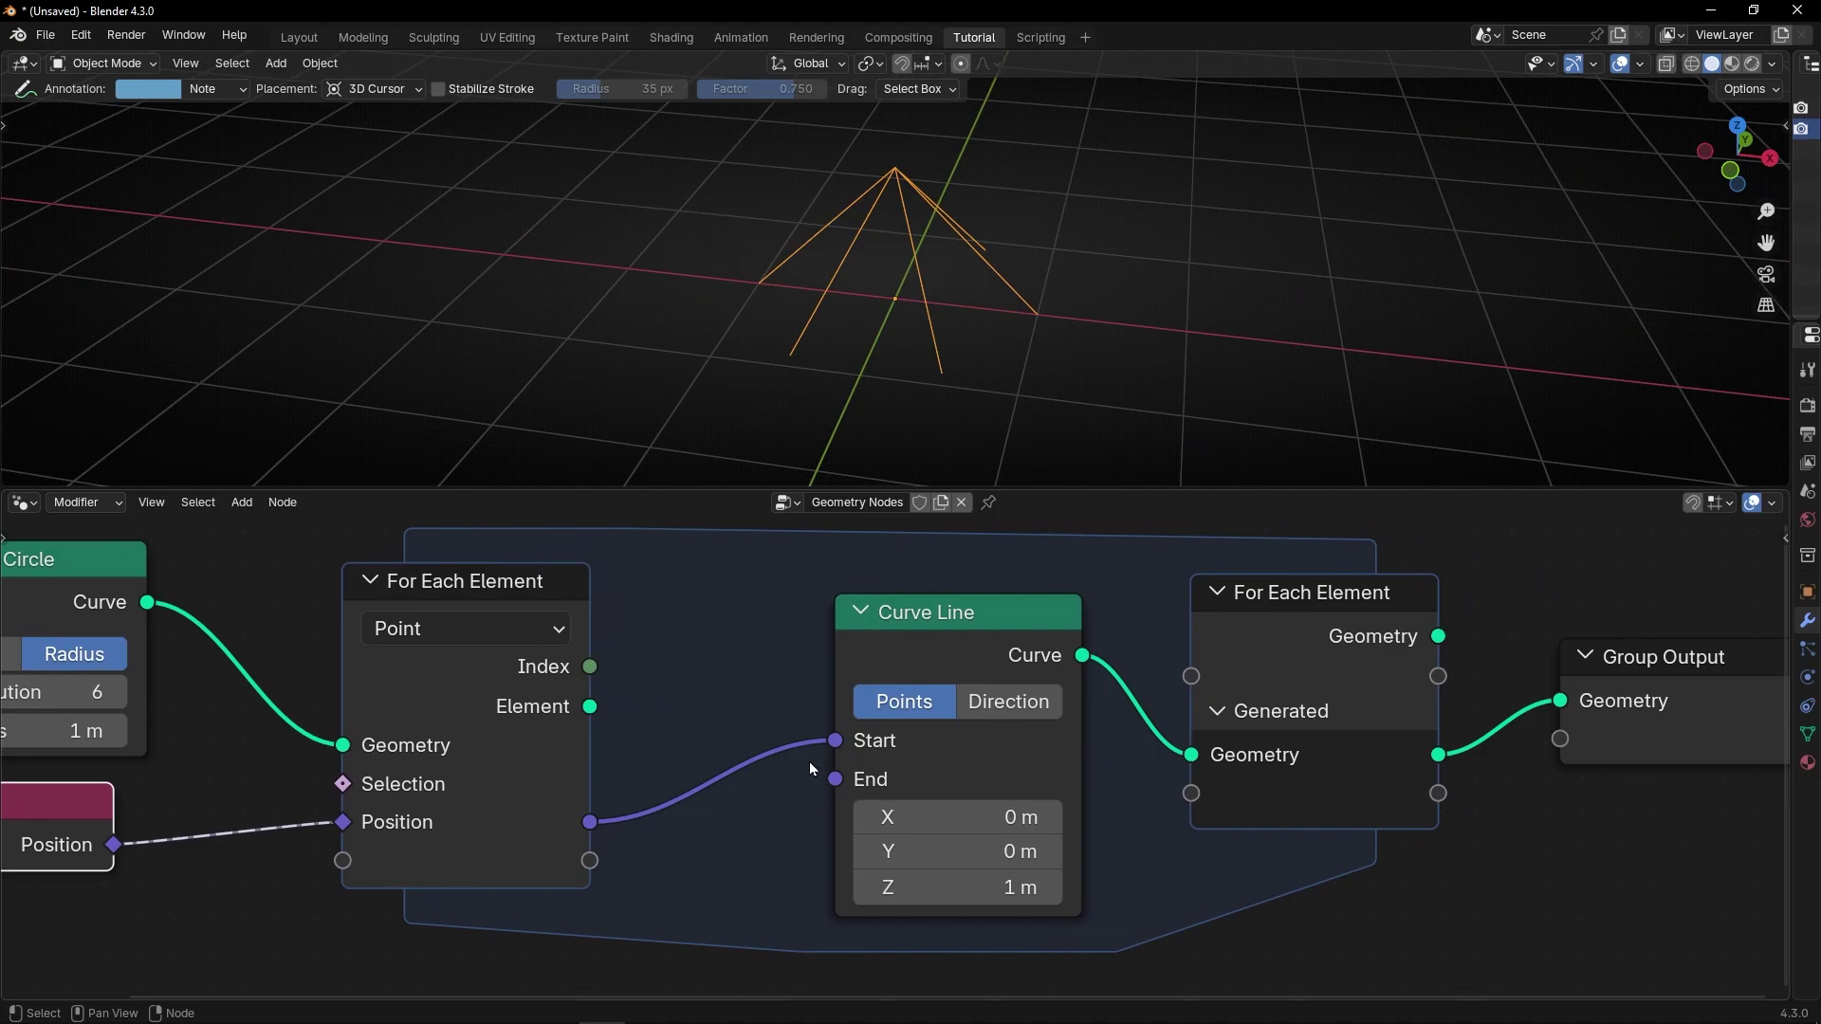
{"action": "middle_click_drag", "start_coordinate": [955, 341], "coordinate": [911, 226]}
{"action": "mouse_move", "coordinate": [935, 817]}
{"action": "left_mouse_down"}
{"action": "mouse_move", "coordinate": [1034, 817]}
{"action": "mouse_move", "coordinate": [906, 817]}
{"action": "mouse_move", "coordinate": [945, 817]}
{"action": "left_mouse_up"}
{"action": "mouse_move", "coordinate": [958, 851]}
{"action": "left_mouse_down"}
{"action": "mouse_move", "coordinate": [1050, 851]}
{"action": "mouse_move", "coordinate": [960, 851]}
{"action": "left_mouse_up"}
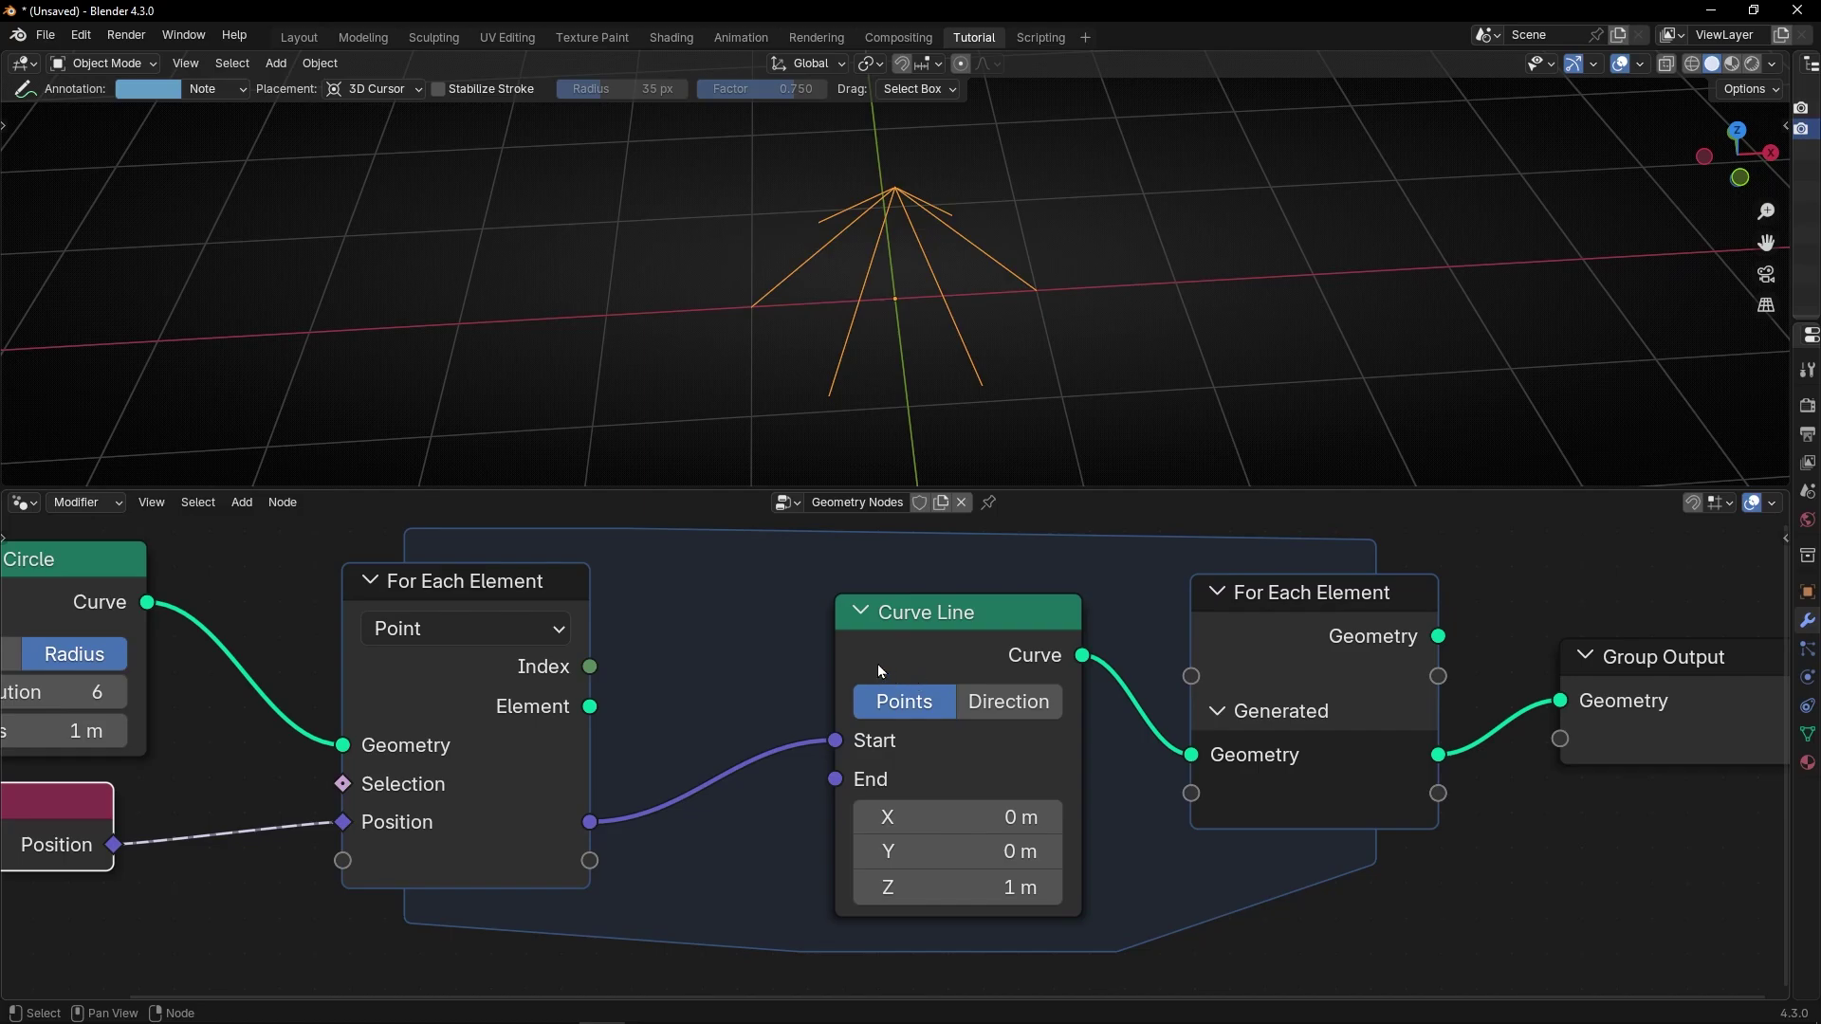
- Try to connect the zone's Position output to the Curve Line's End as well, and cut that link
{"action": "scroll", "coordinate": [694, 770], "scroll_direction": "up", "scroll_amount": 2}
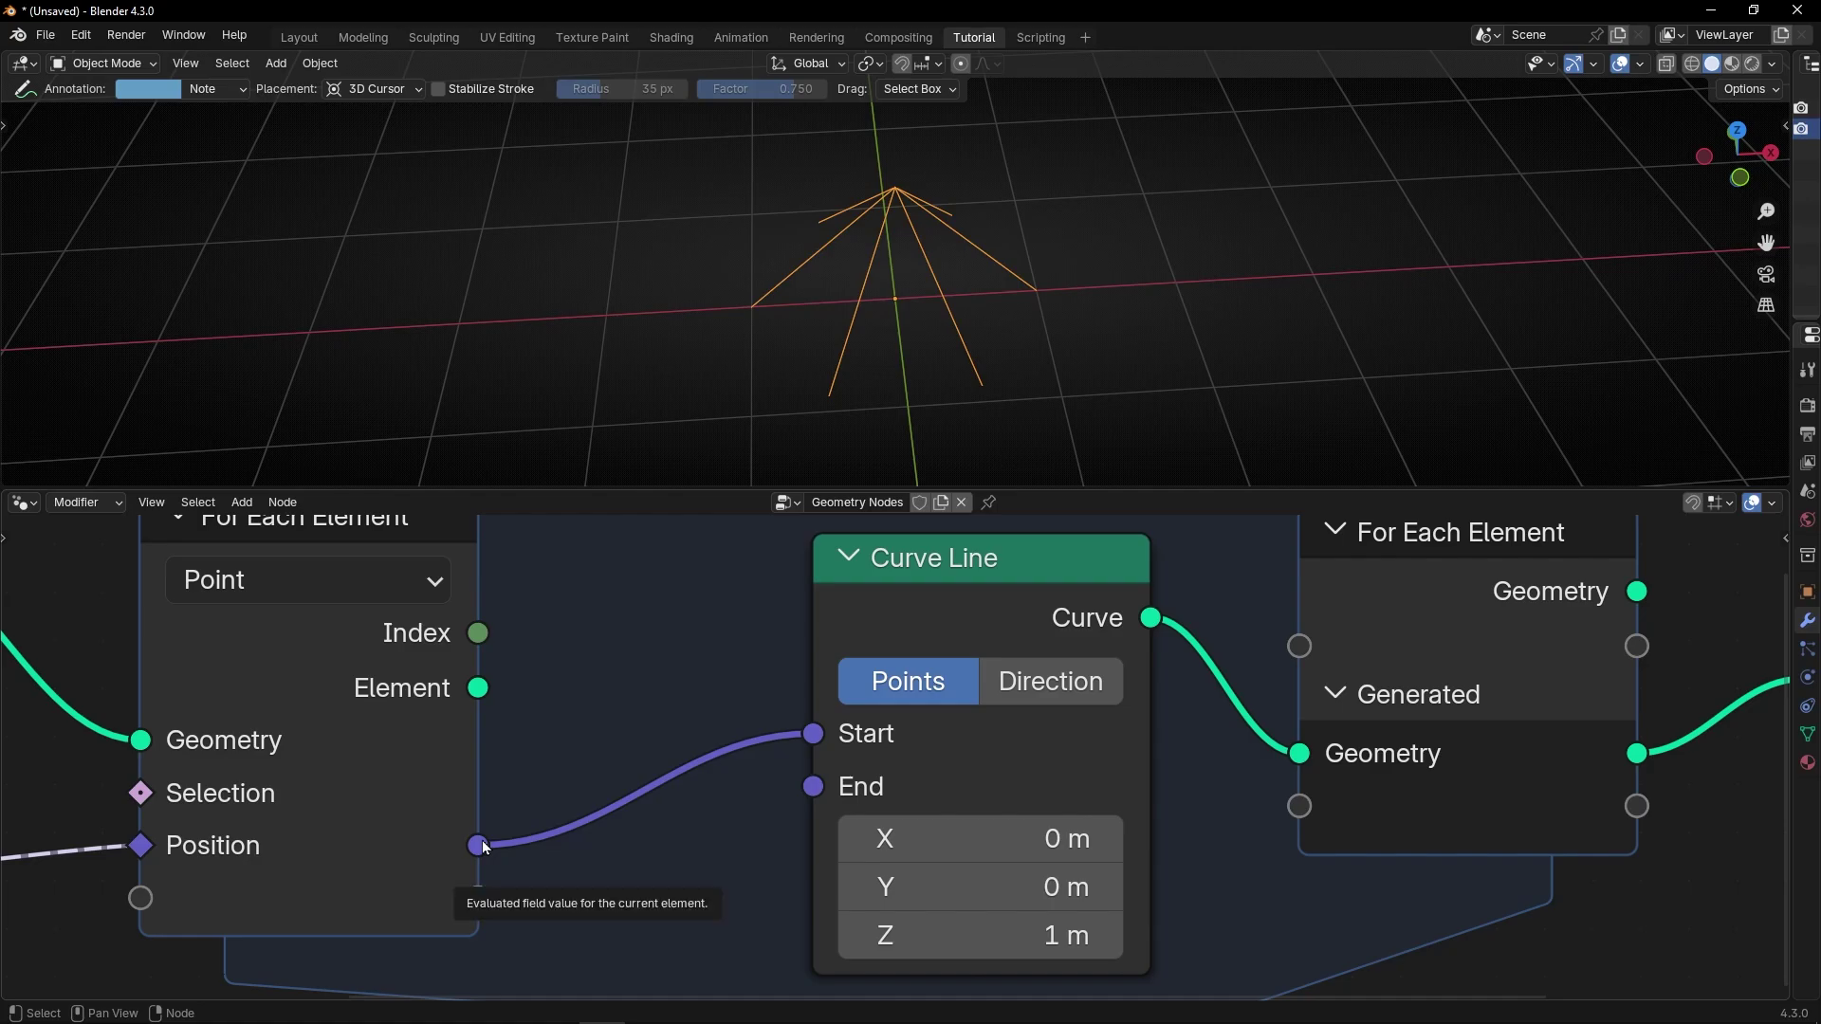
{"action": "left_click_drag", "start_coordinate": [479, 845], "coordinate": [813, 786]}
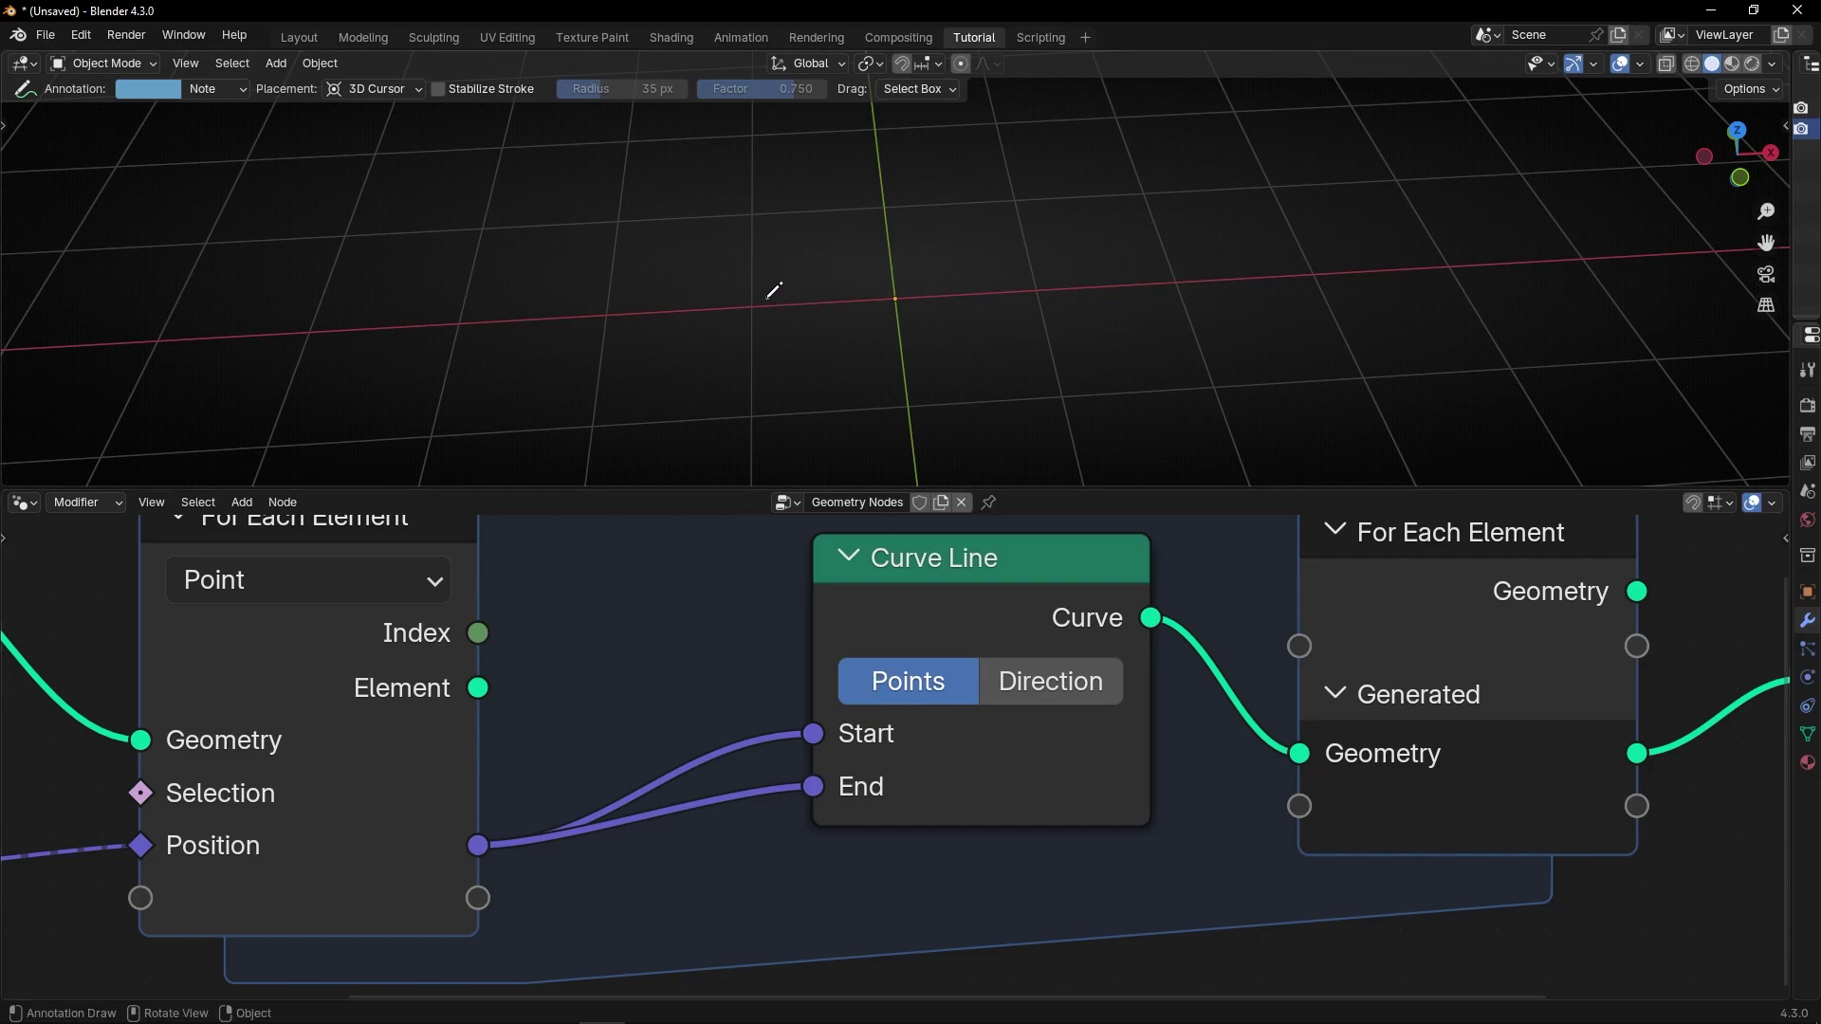
{"action": "left_click_drag", "start_coordinate": [772, 290], "coordinate": [735, 275]}
{"action": "mouse_move", "coordinate": [856, 251]}
{"action": "left_mouse_down"}
{"action": "mouse_move", "coordinate": [813, 277]}
{"action": "mouse_move", "coordinate": [679, 285]}
{"action": "left_mouse_up"}
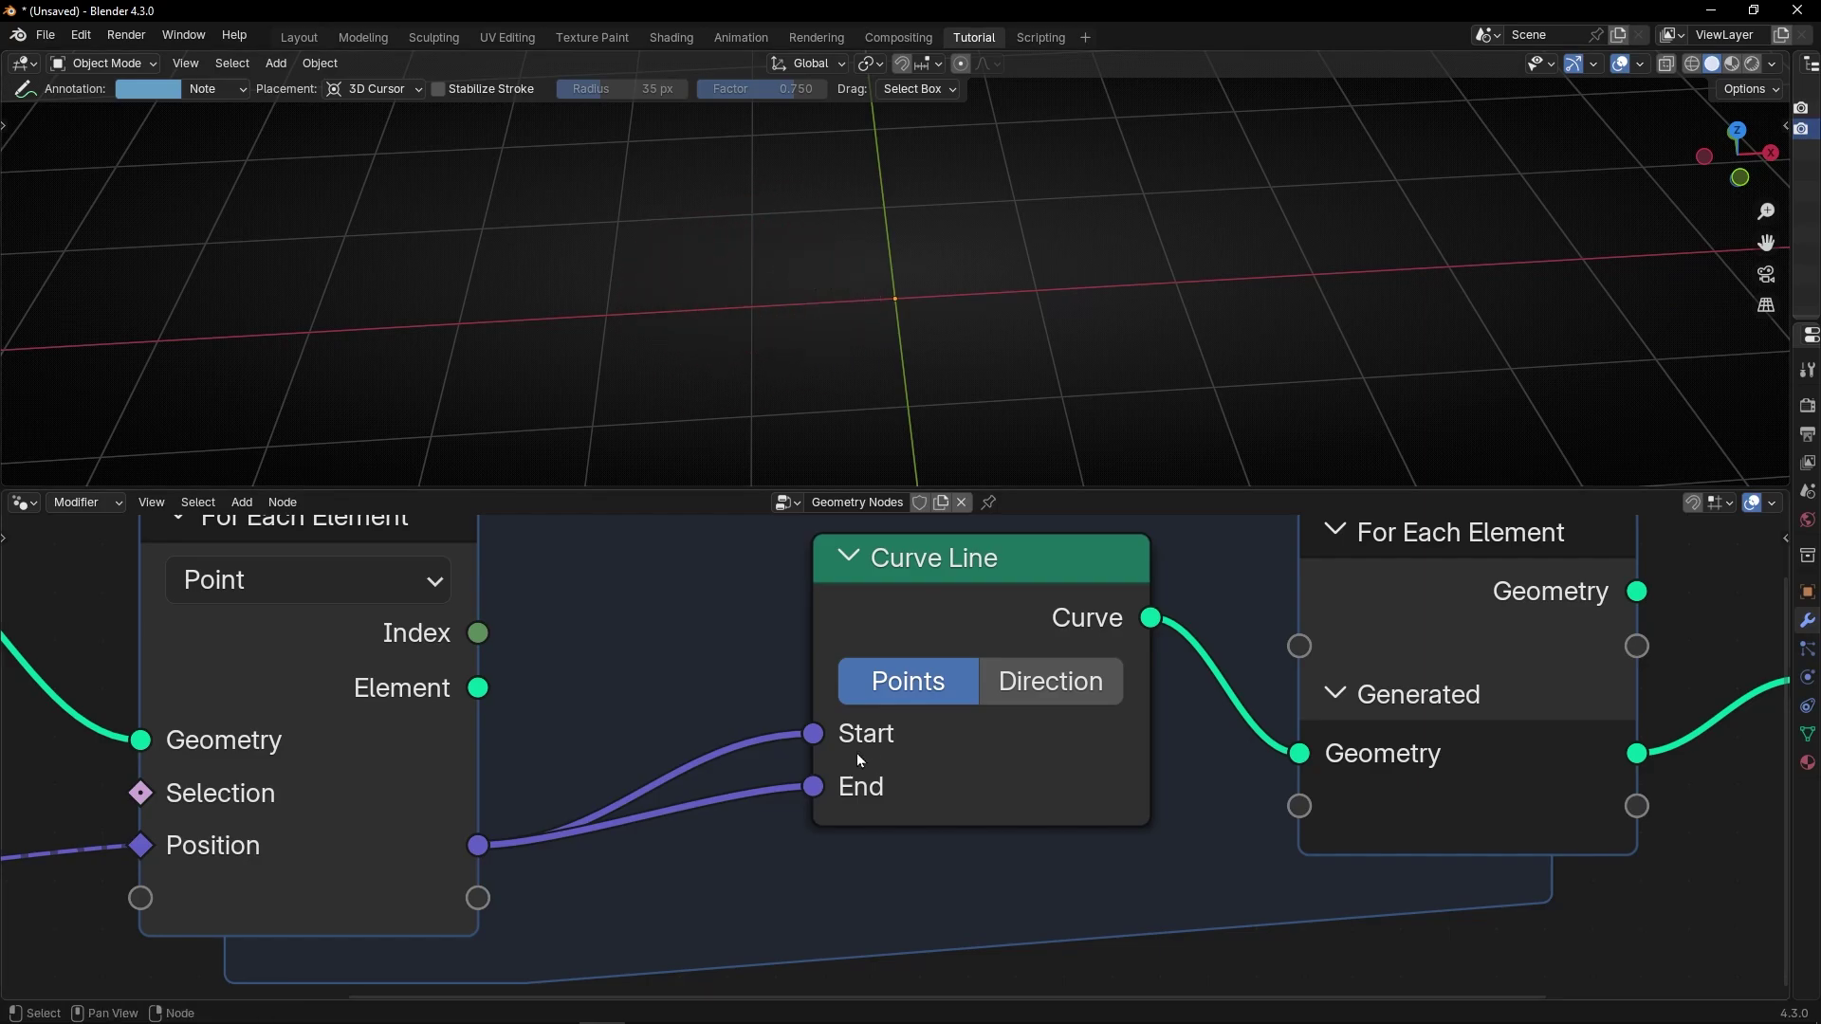
{"action": "mouse_move", "coordinate": [776, 757]}
{"action": "right_mouse_down", "text": "ctrl"}
{"action": "mouse_move", "coordinate": [770, 856]}
{"action": "mouse_move", "coordinate": [772, 764]}
{"action": "right_mouse_up", "text": "ctrl"}
{"action": "scroll", "coordinate": [772, 797], "scroll_direction": "down", "scroll_amount": 2}
{"action": "middle_click_drag", "start_coordinate": [773, 825], "coordinate": [857, 796]}
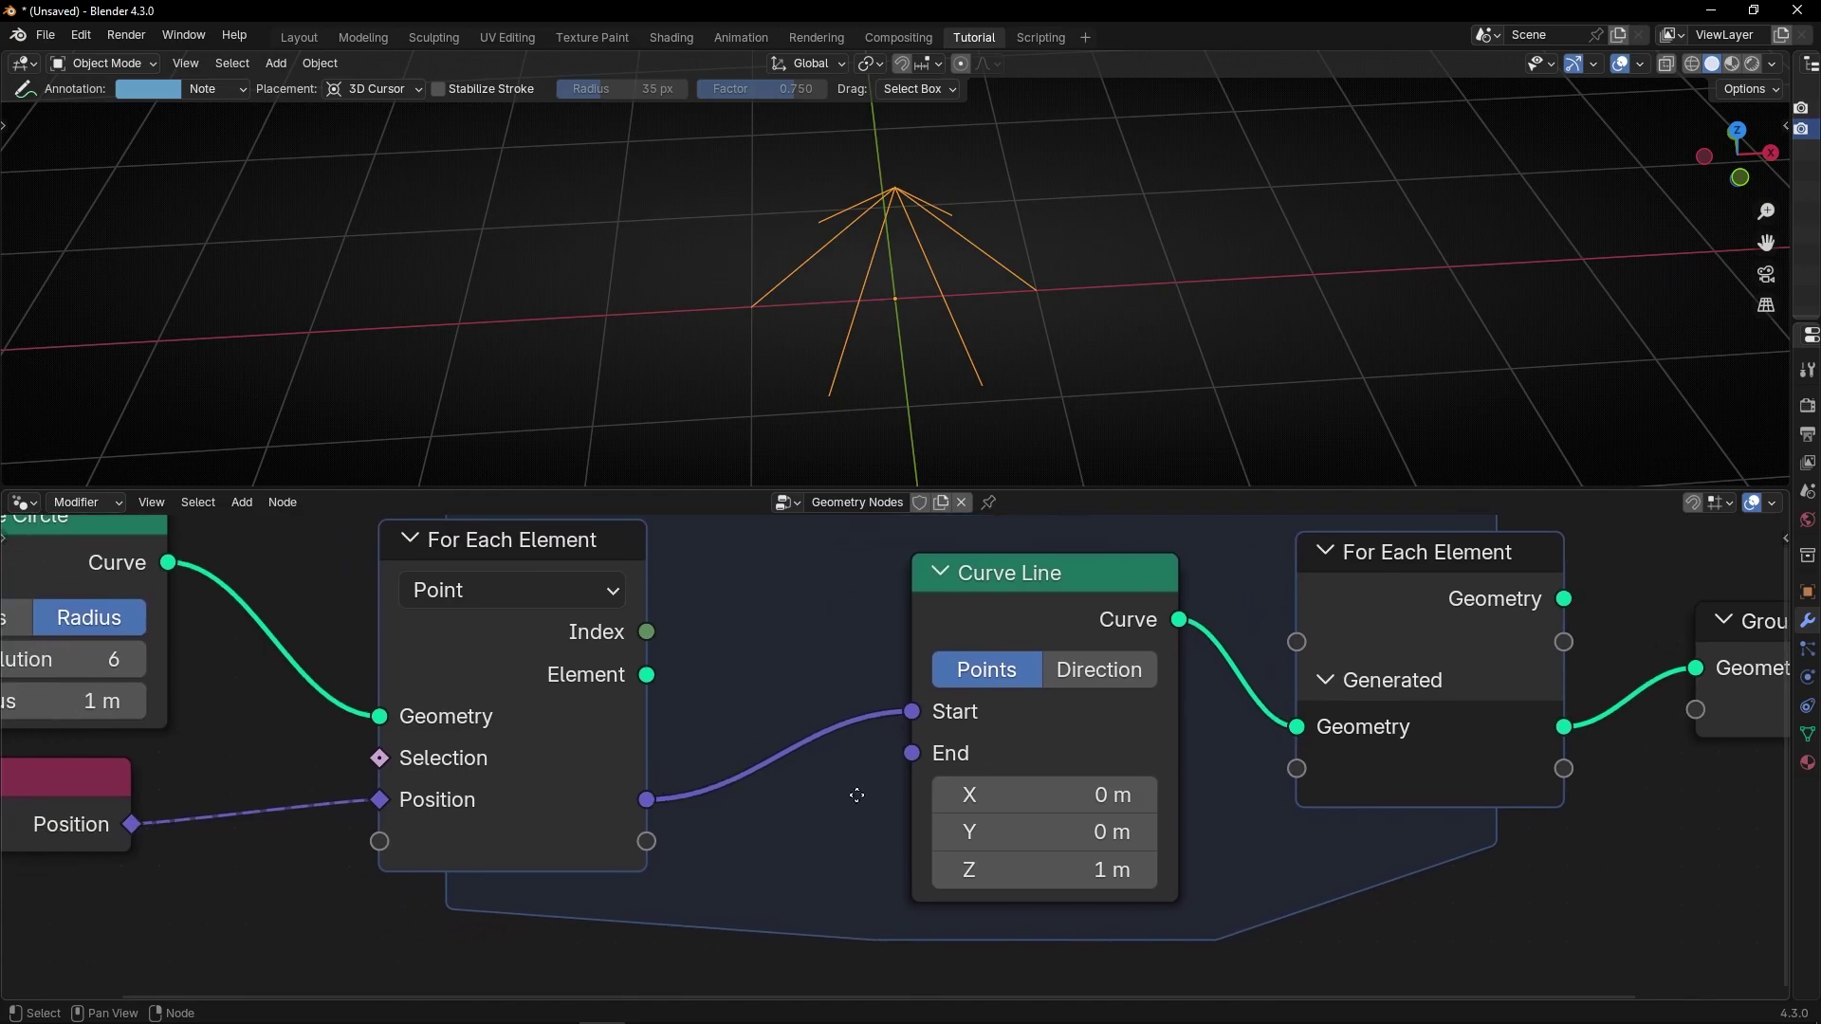
- Move the Curve Circle node well above the For Each Element zone
{"action": "scroll", "coordinate": [823, 680], "scroll_direction": "down", "scroll_amount": 3}
{"action": "middle_click_drag", "start_coordinate": [822, 680], "coordinate": [798, 731]}
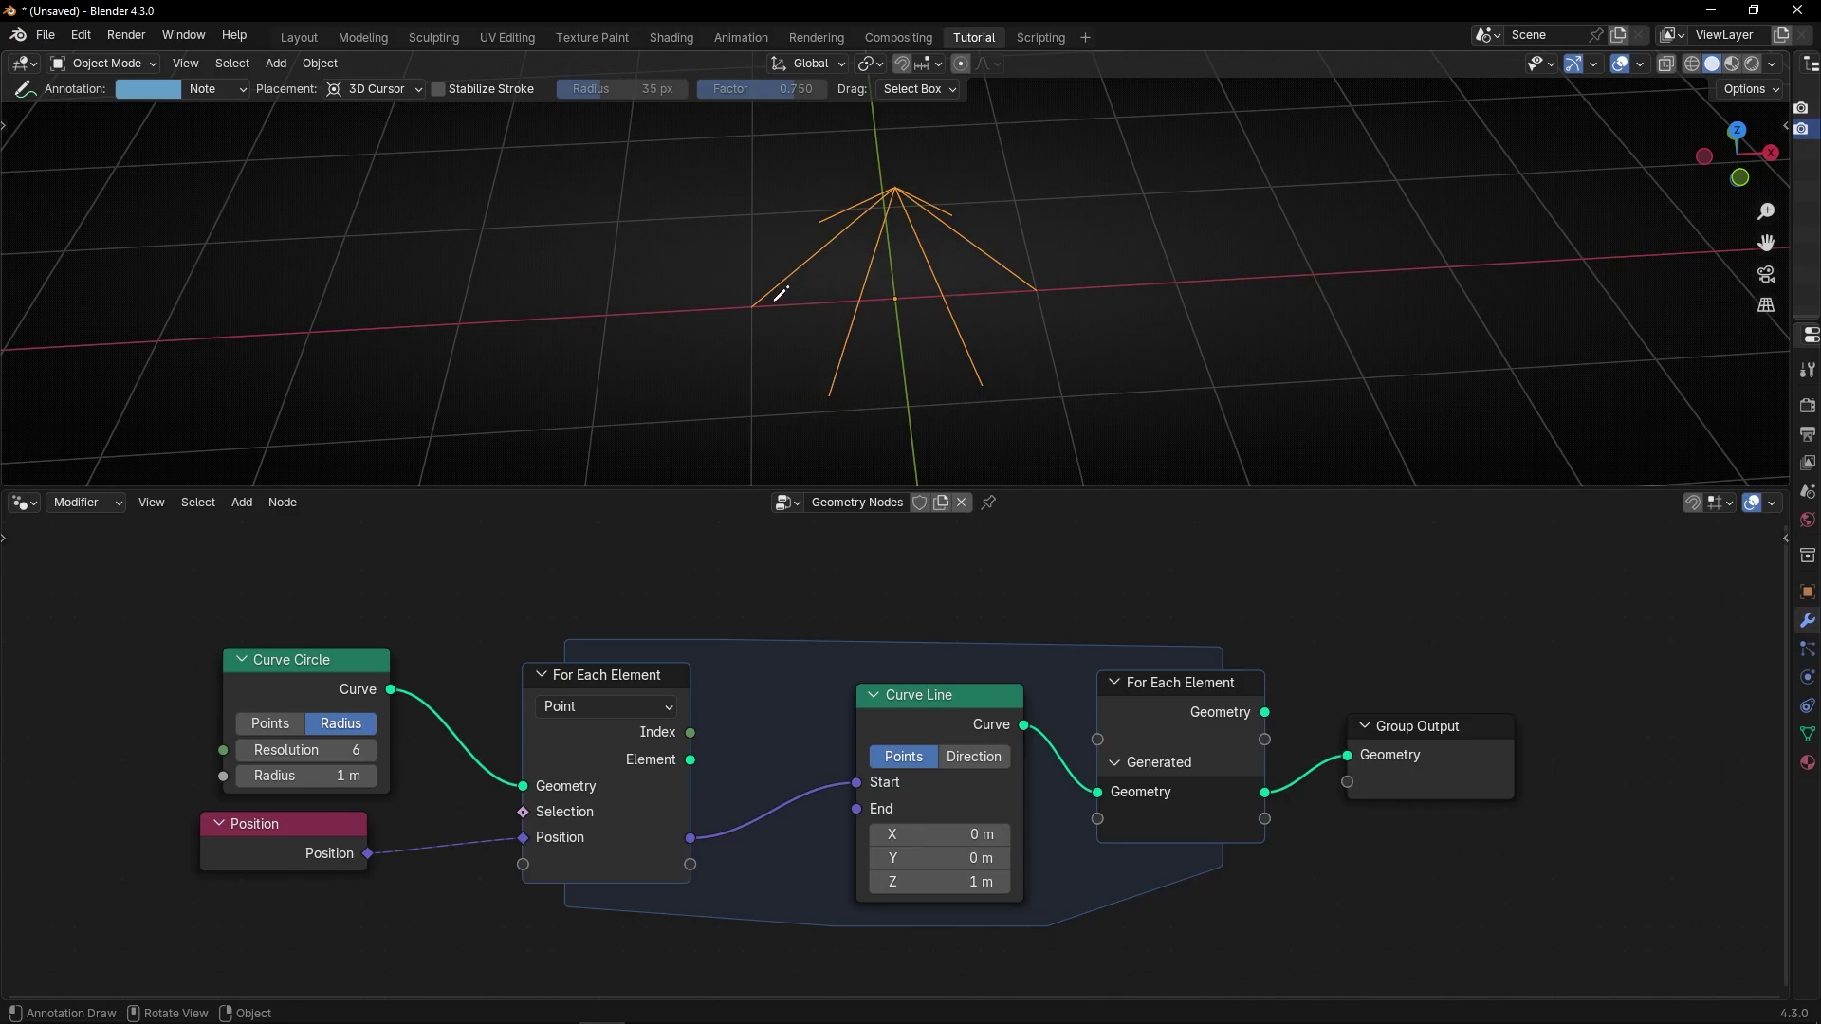
{"action": "key", "text": "ctrl+space"}
{"action": "scroll", "coordinate": [718, 670], "scroll_direction": "up", "scroll_amount": 2}
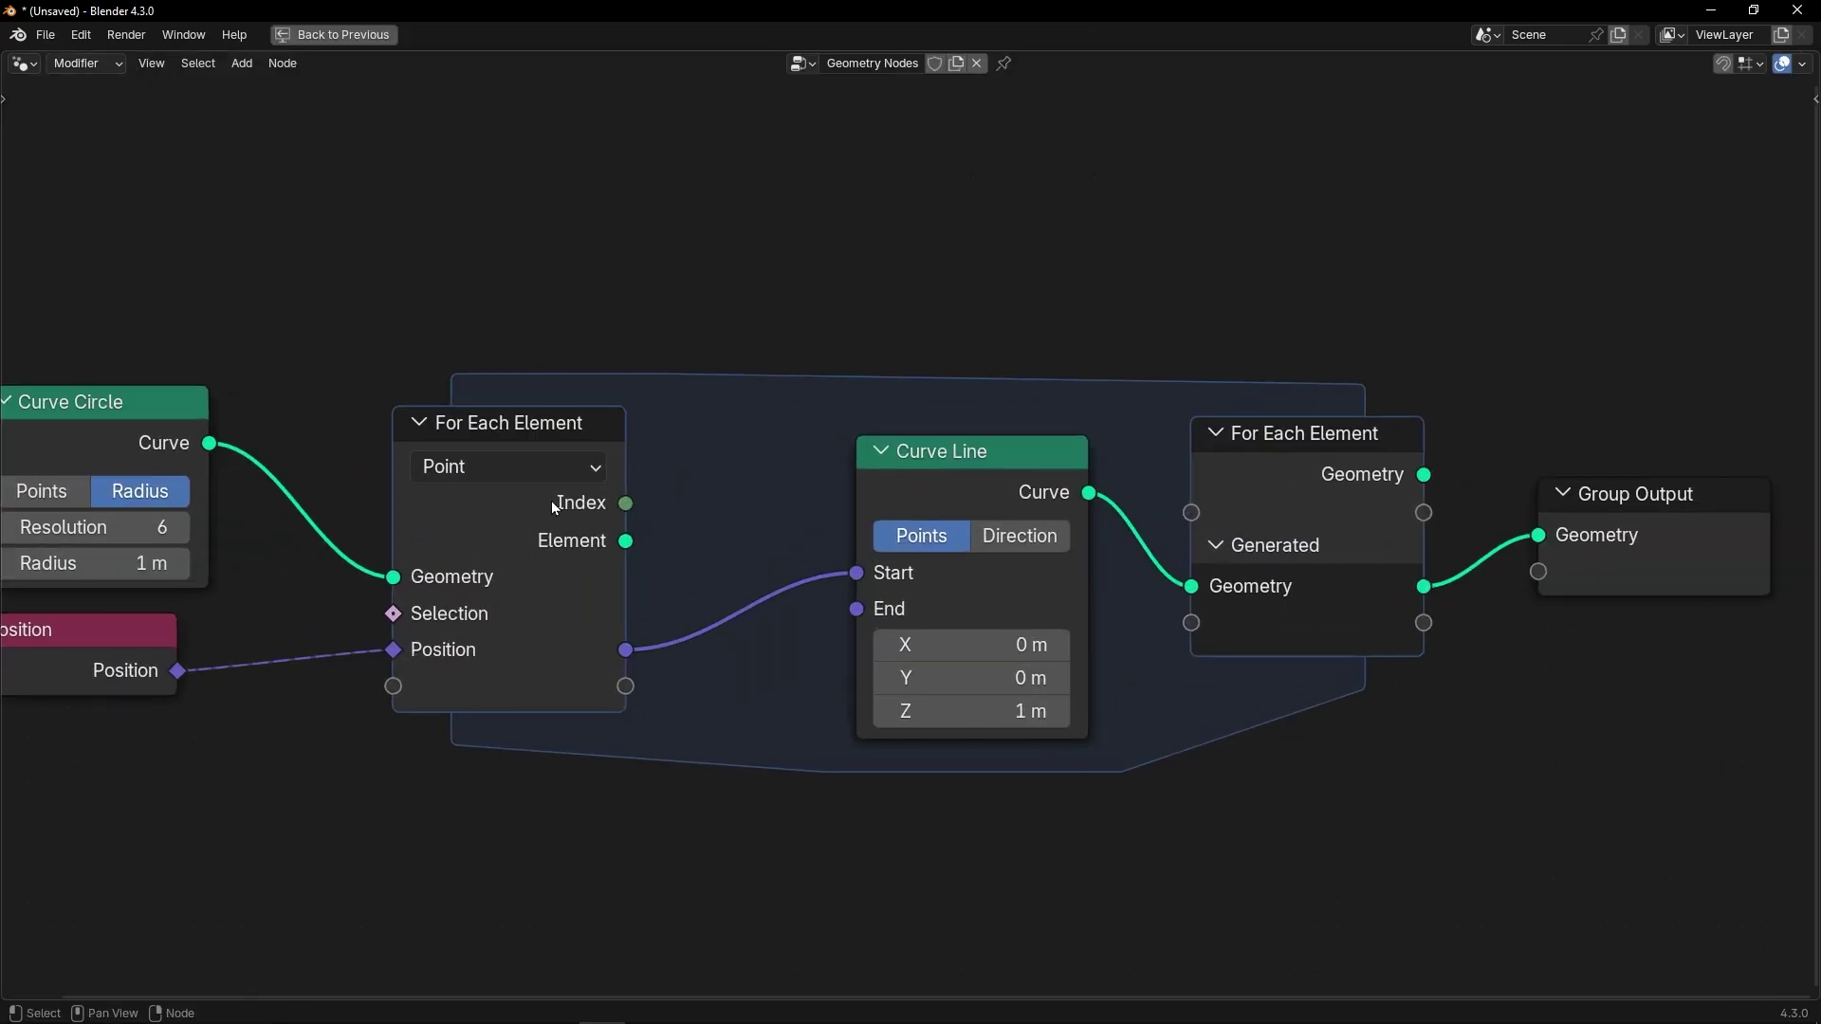
{"action": "middle_click_drag", "start_coordinate": [550, 501], "coordinate": [862, 732]}
{"action": "left_click_drag", "start_coordinate": [425, 650], "coordinate": [409, 318]}
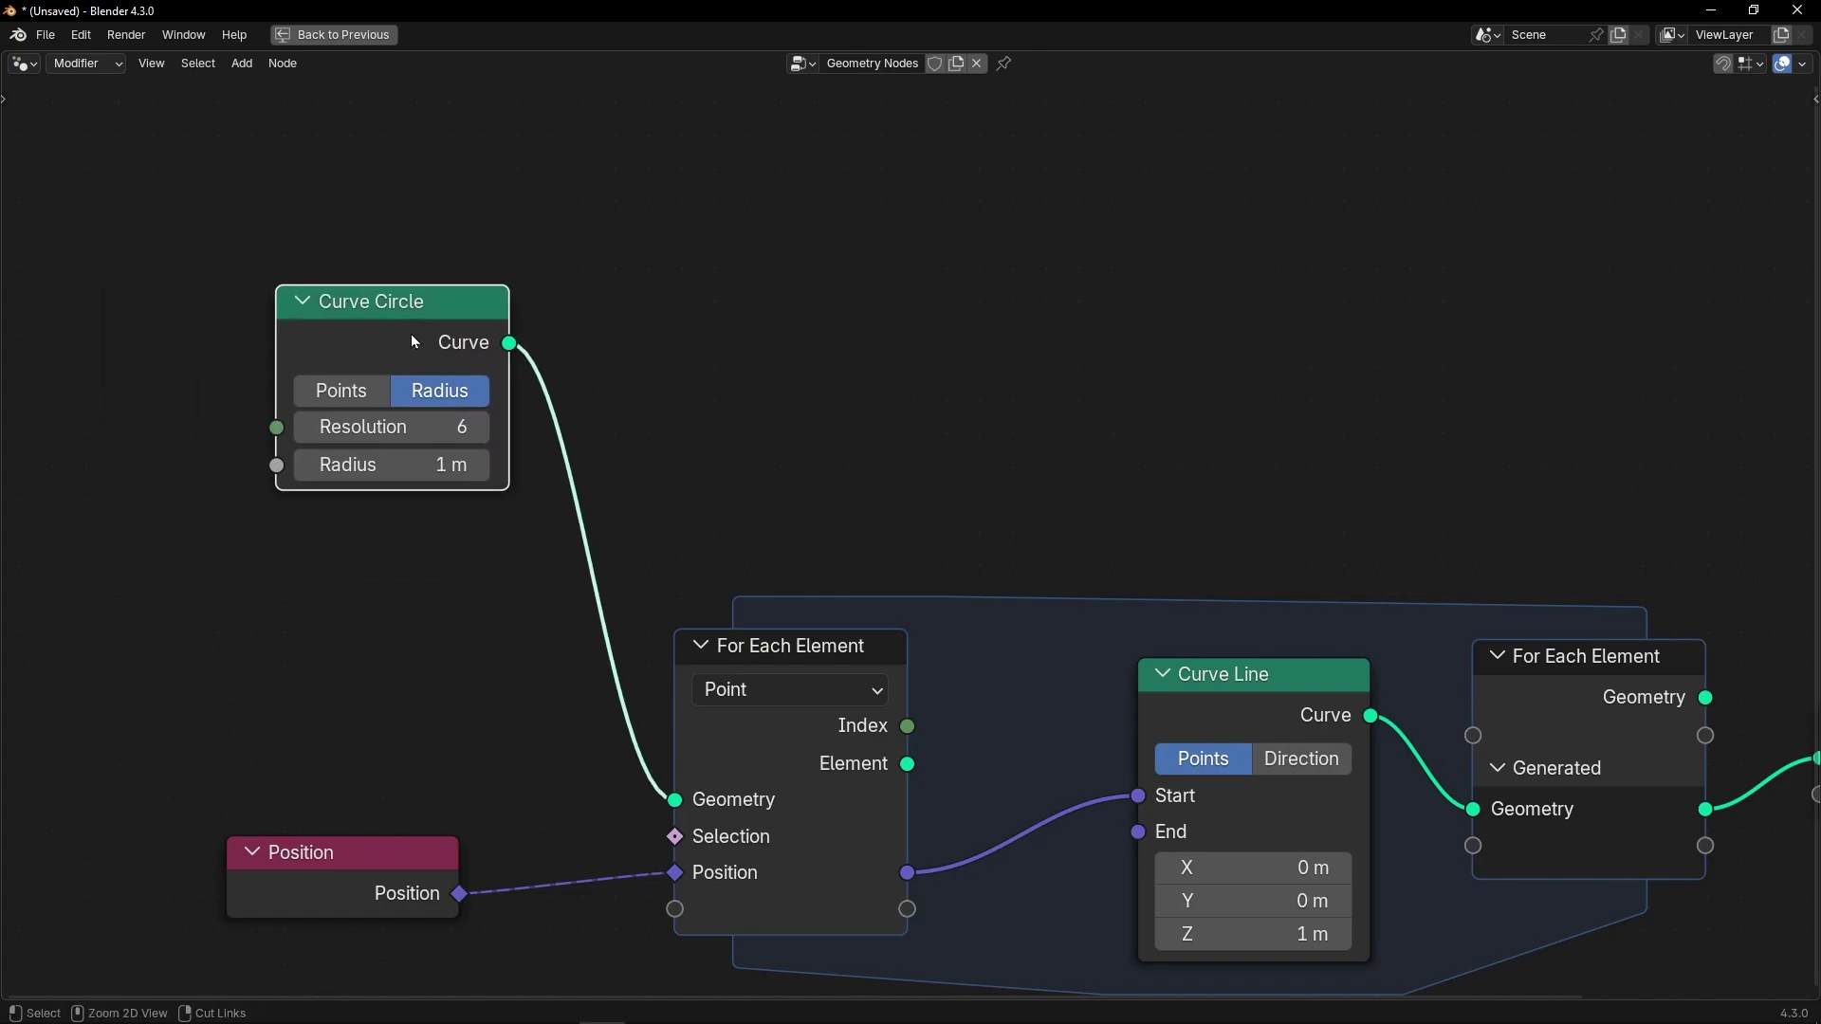
- Preview the Curve Circle through a Viewer node and feed a new Index node into the Viewer's Value
{"action": "left_click", "coordinate": [411, 333], "text": "ctrl+shift"}
{"action": "left_click_drag", "start_coordinate": [625, 440], "coordinate": [685, 472]}
{"action": "type", "text": "index"}
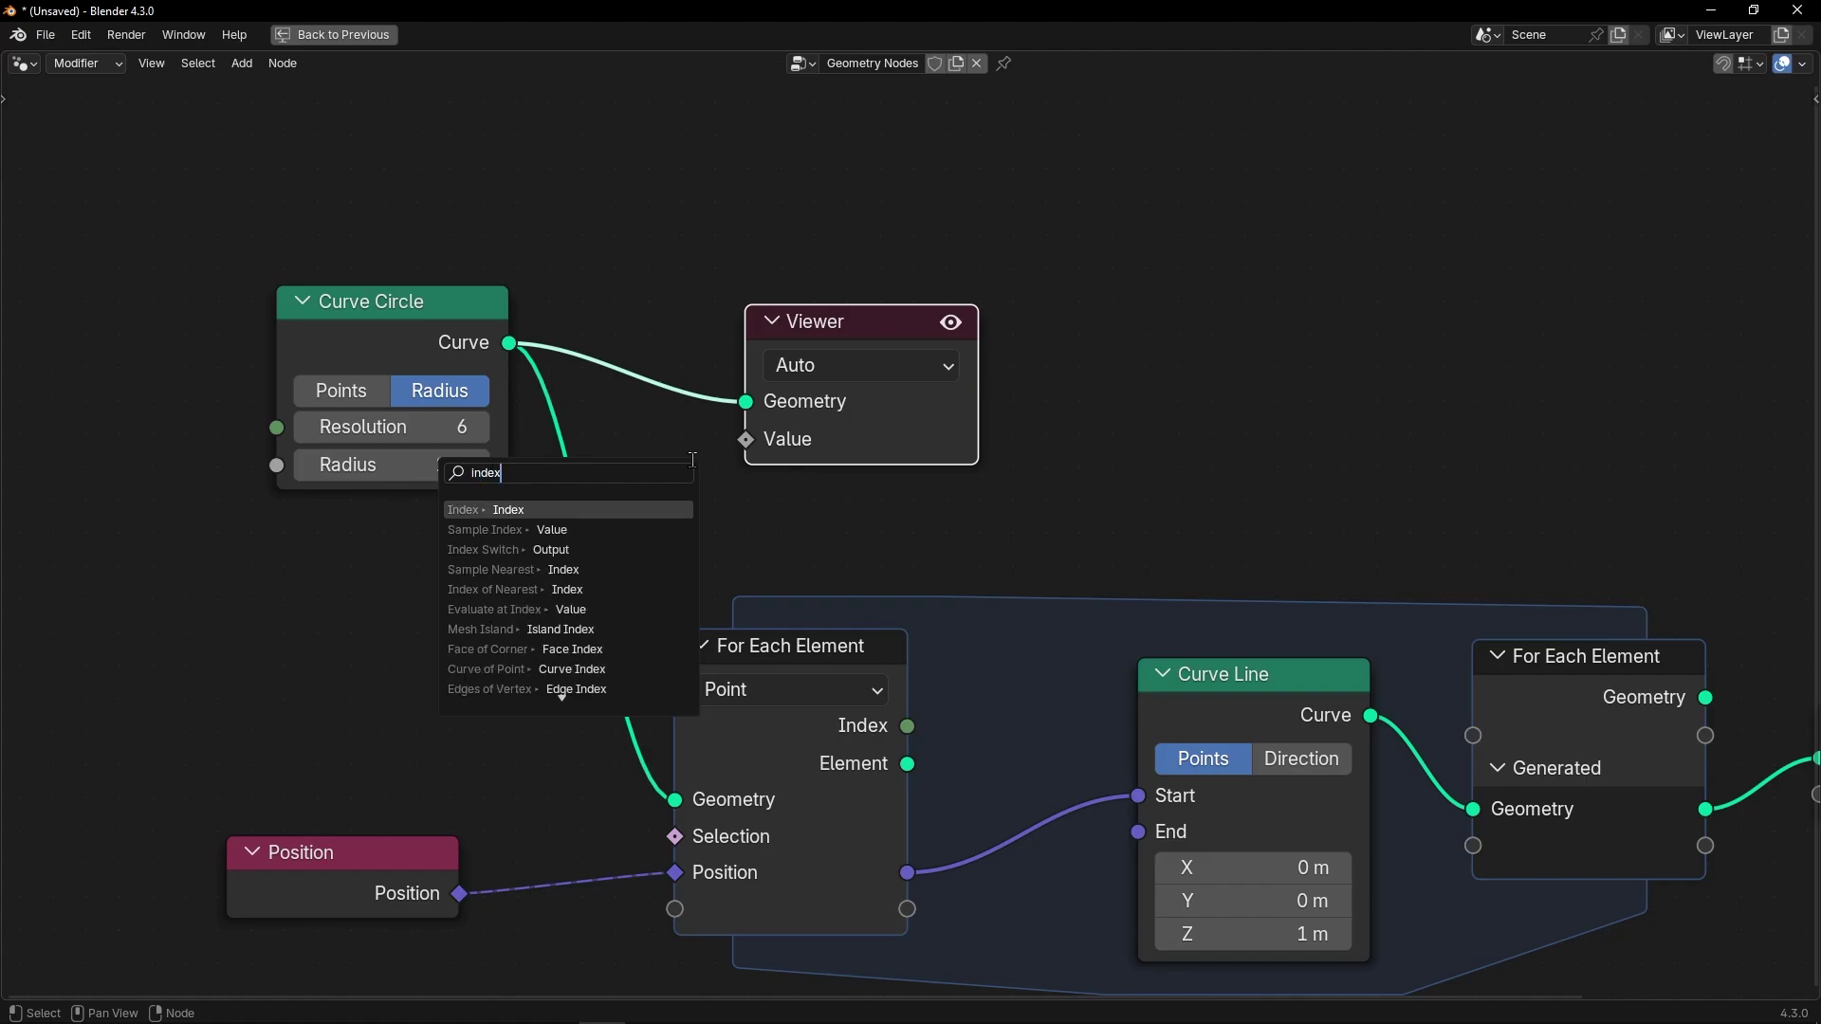
{"action": "key", "text": "Return"}
{"action": "key", "text": "ctrl+space"}
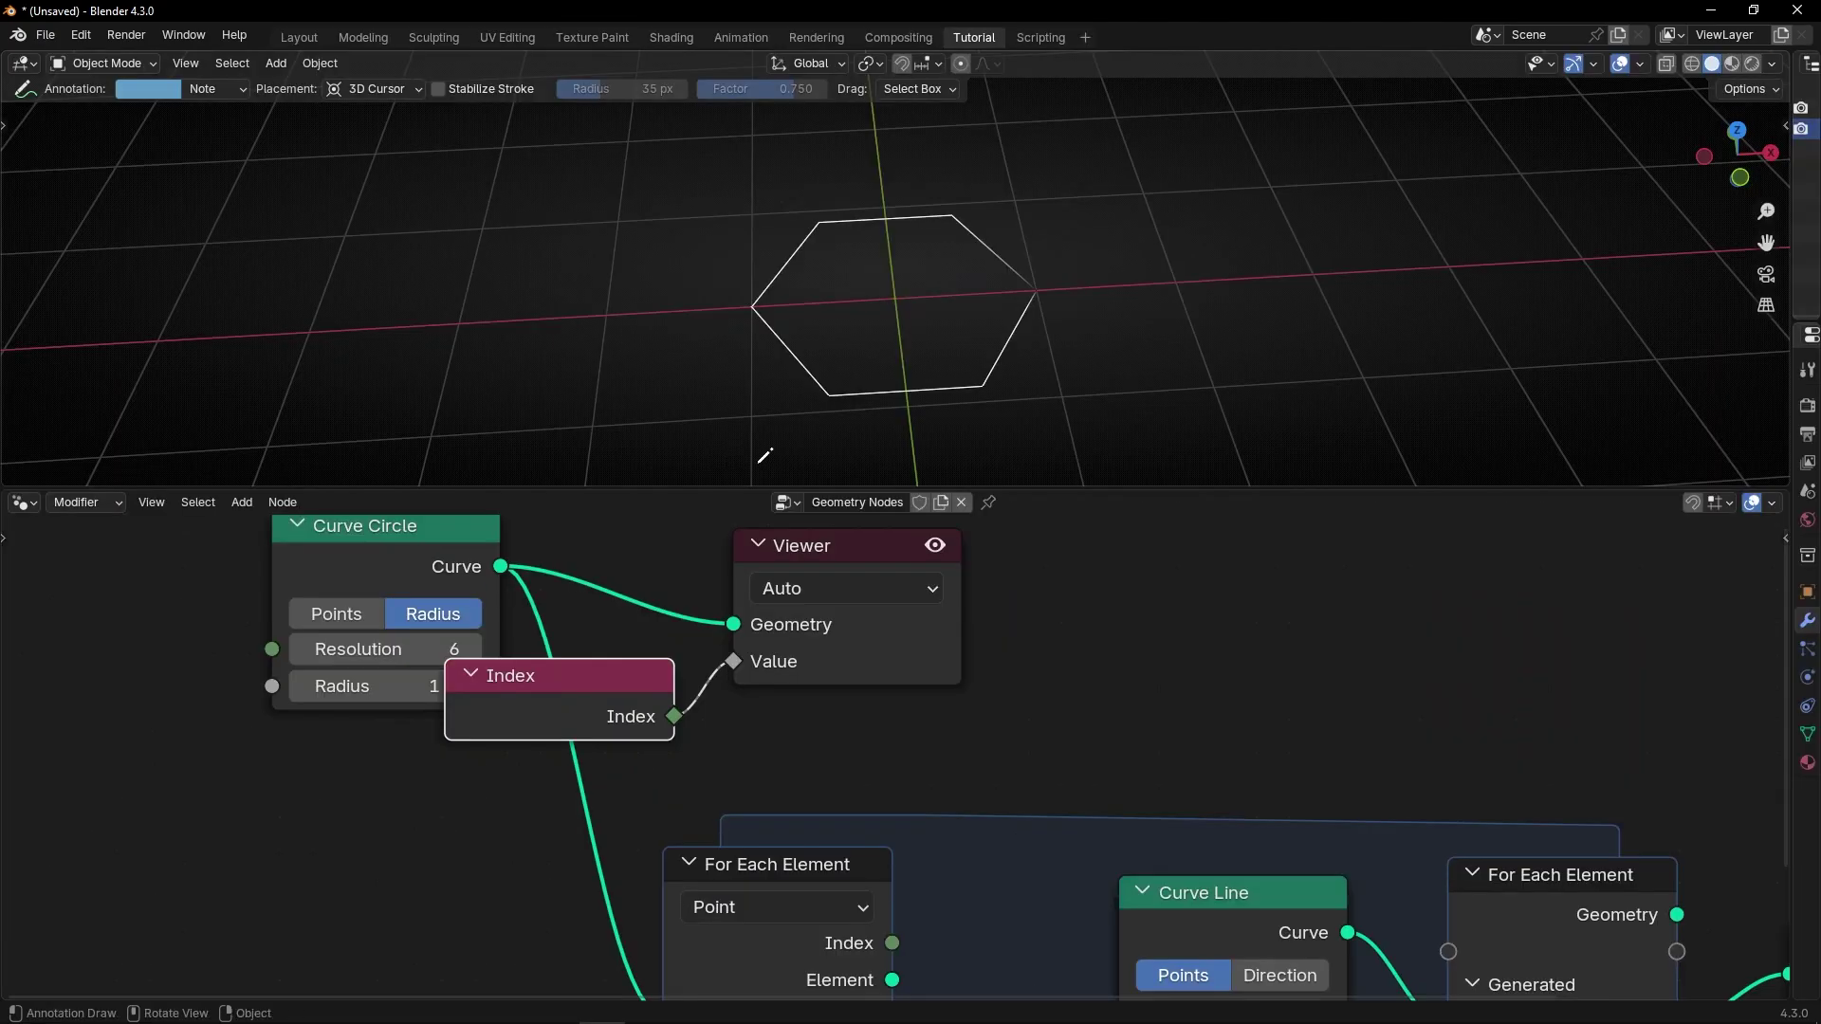
- Look at the hexagon from the top, with the Viewer Node overlay's Attribute Text enabled and its color overlay disabled
{"action": "left_click", "coordinate": [1737, 133]}
{"action": "left_click", "coordinate": [1602, 63]}
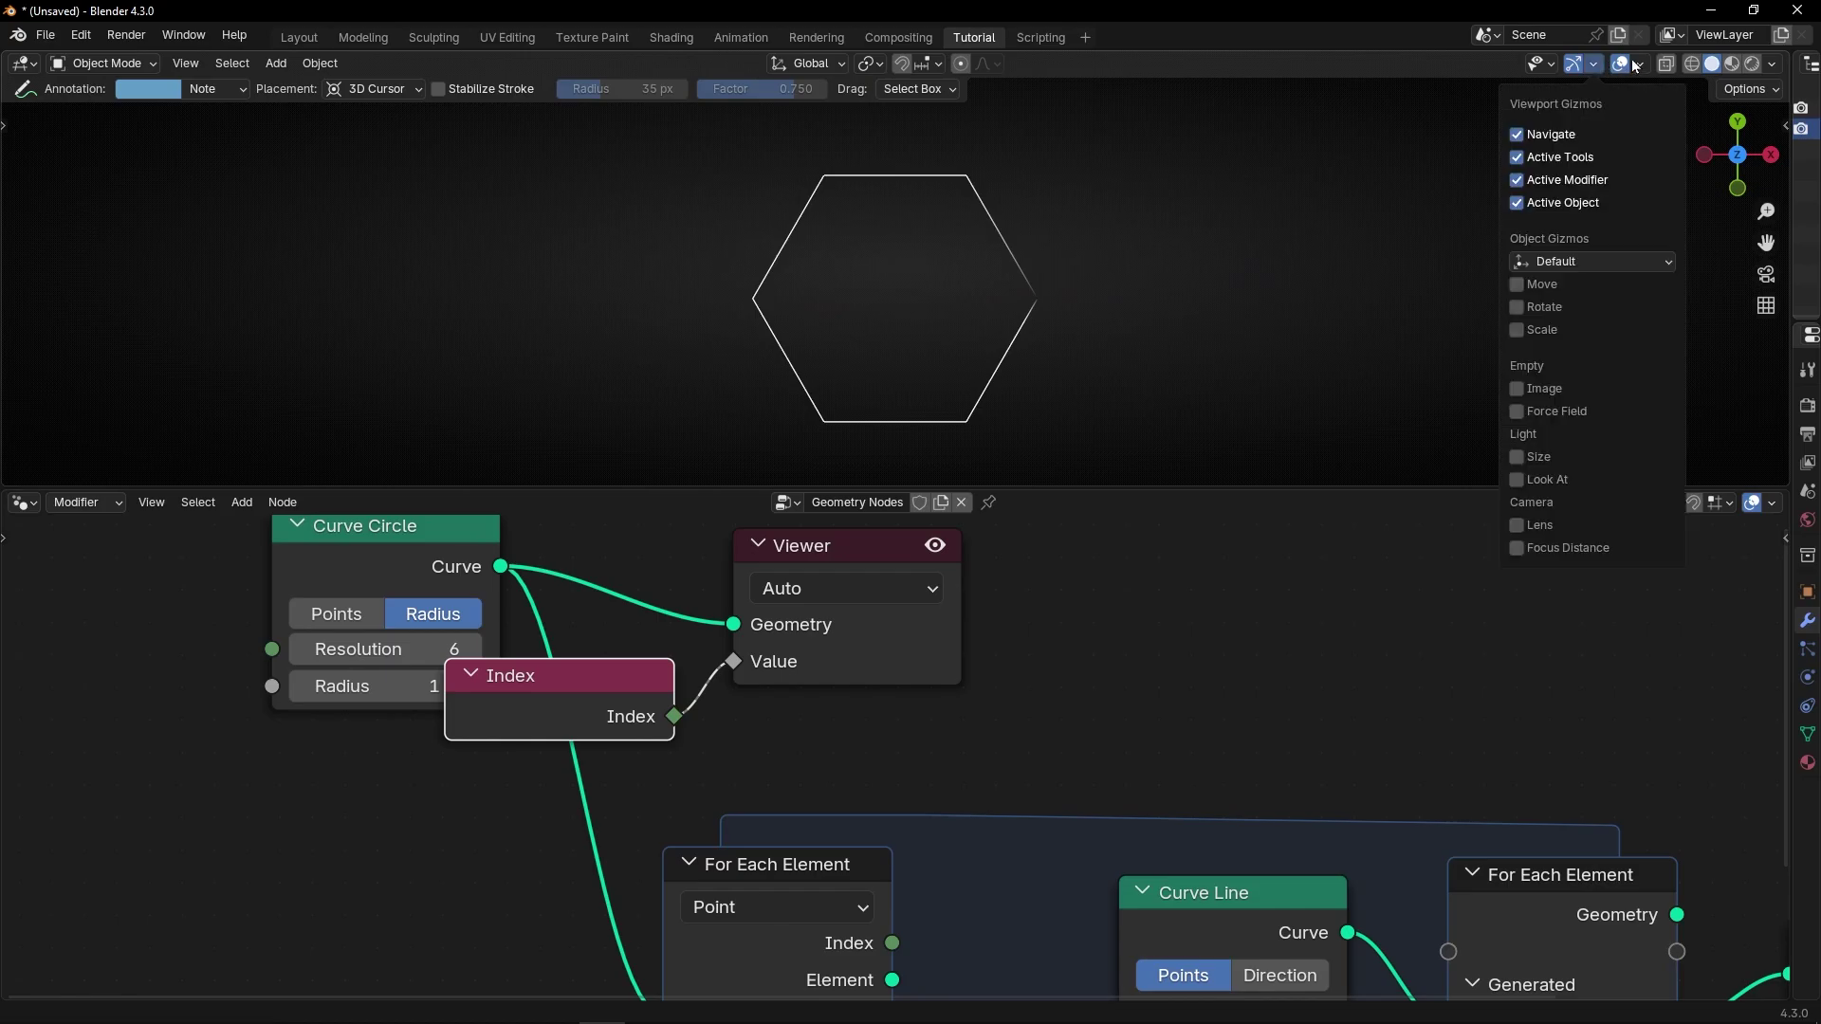
{"action": "left_click", "coordinate": [1641, 63]}
{"action": "left_click", "coordinate": [1511, 517]}
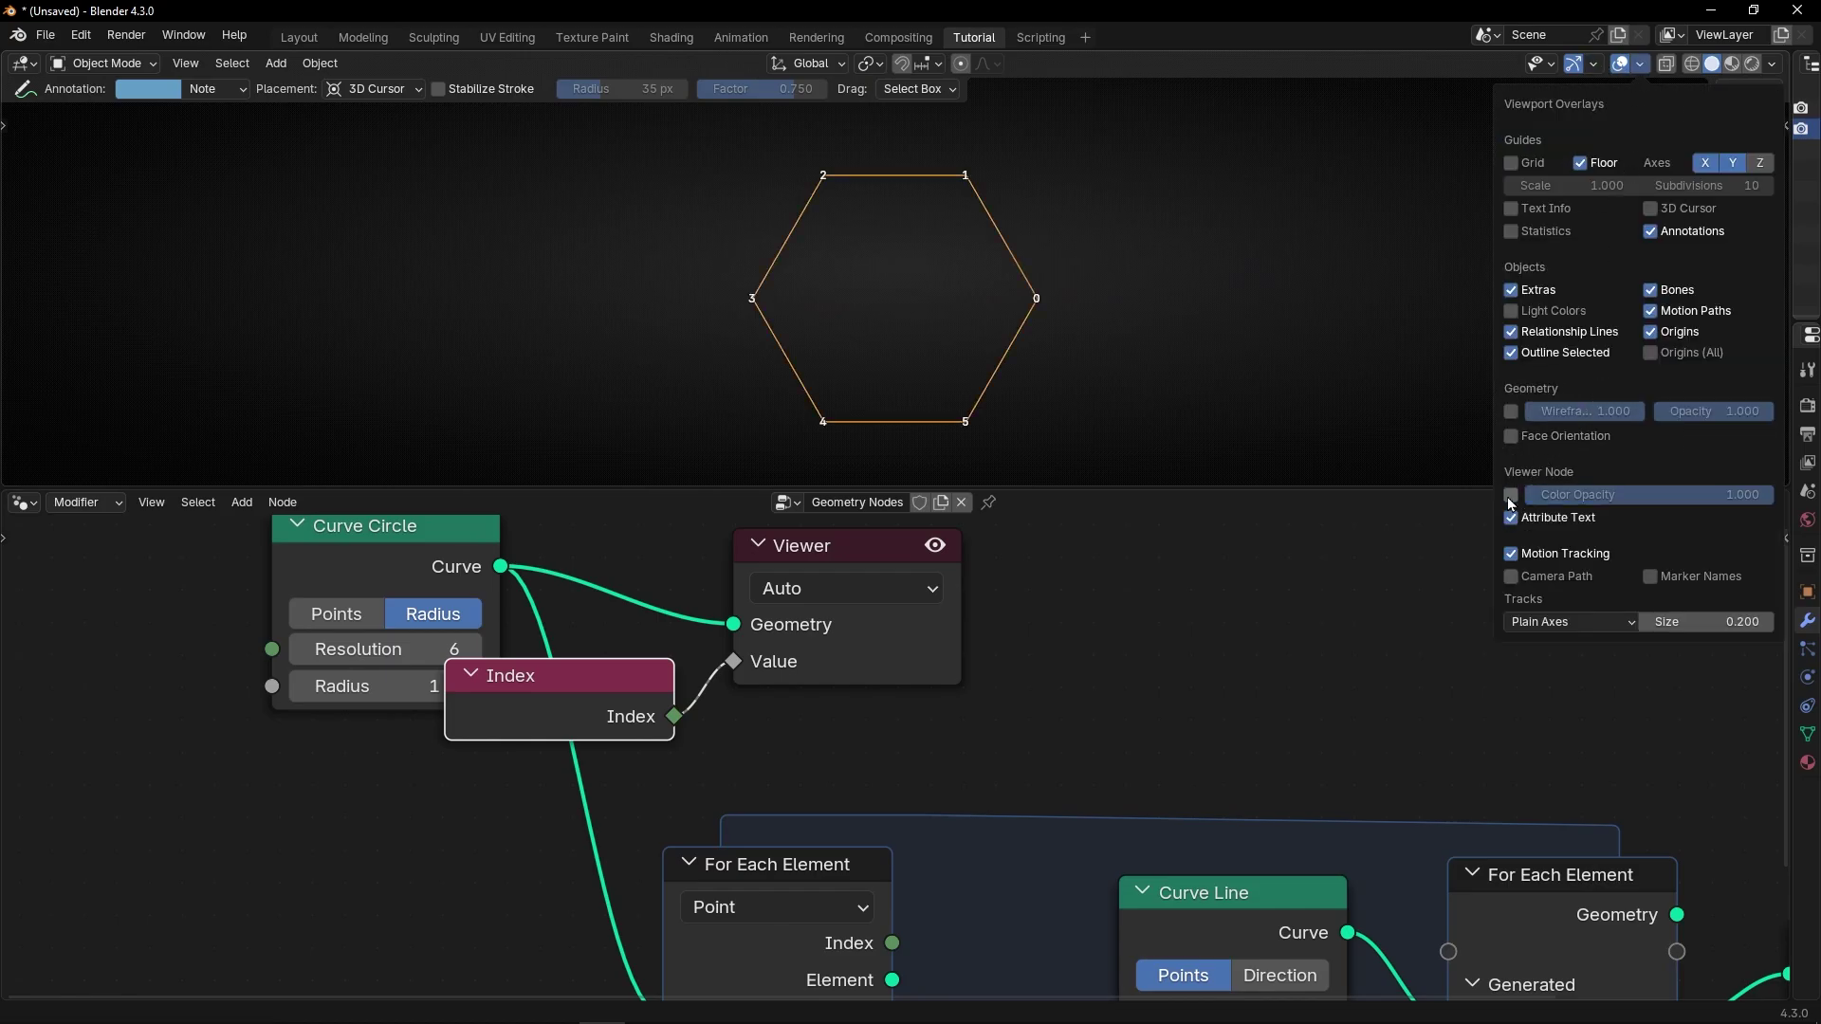
- Annotate point 0 and the counterclockwise index order around the hexagon, and erase the strokes
{"action": "mouse_move", "coordinate": [1051, 281]}
{"action": "left_mouse_down"}
{"action": "mouse_move", "coordinate": [1025, 285]}
{"action": "mouse_move", "coordinate": [1043, 320]}
{"action": "mouse_move", "coordinate": [1061, 194]}
{"action": "mouse_move", "coordinate": [906, 139]}
{"action": "mouse_move", "coordinate": [700, 220]}
{"action": "mouse_move", "coordinate": [759, 429]}
{"action": "mouse_move", "coordinate": [1033, 408]}
{"action": "mouse_move", "coordinate": [1052, 353]}
{"action": "left_mouse_up"}
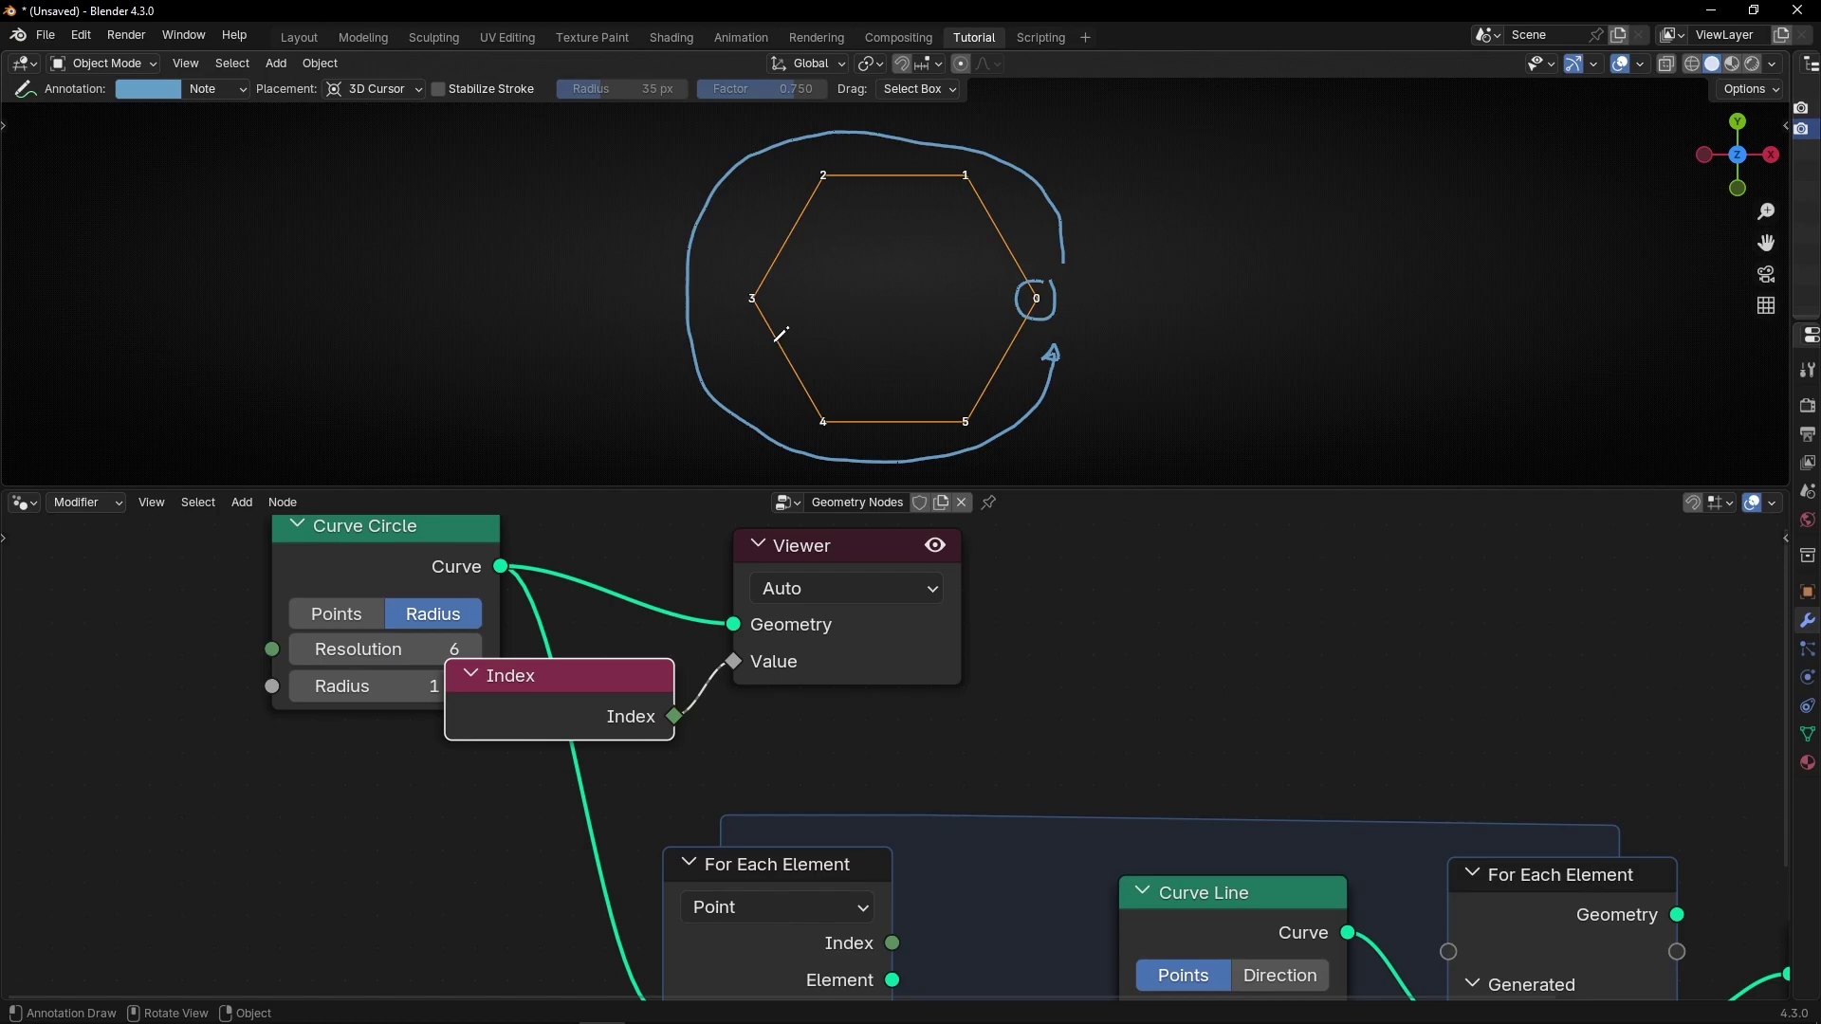
{"action": "mouse_move", "coordinate": [1026, 446]}
{"action": "left_mouse_down", "text": "ctrl"}
{"action": "mouse_move", "coordinate": [1066, 378]}
{"action": "mouse_move", "coordinate": [862, 195]}
{"action": "mouse_move", "coordinate": [723, 439]}
{"action": "mouse_move", "coordinate": [1013, 223]}
{"action": "mouse_move", "coordinate": [892, 408]}
{"action": "left_mouse_up", "text": "ctrl"}
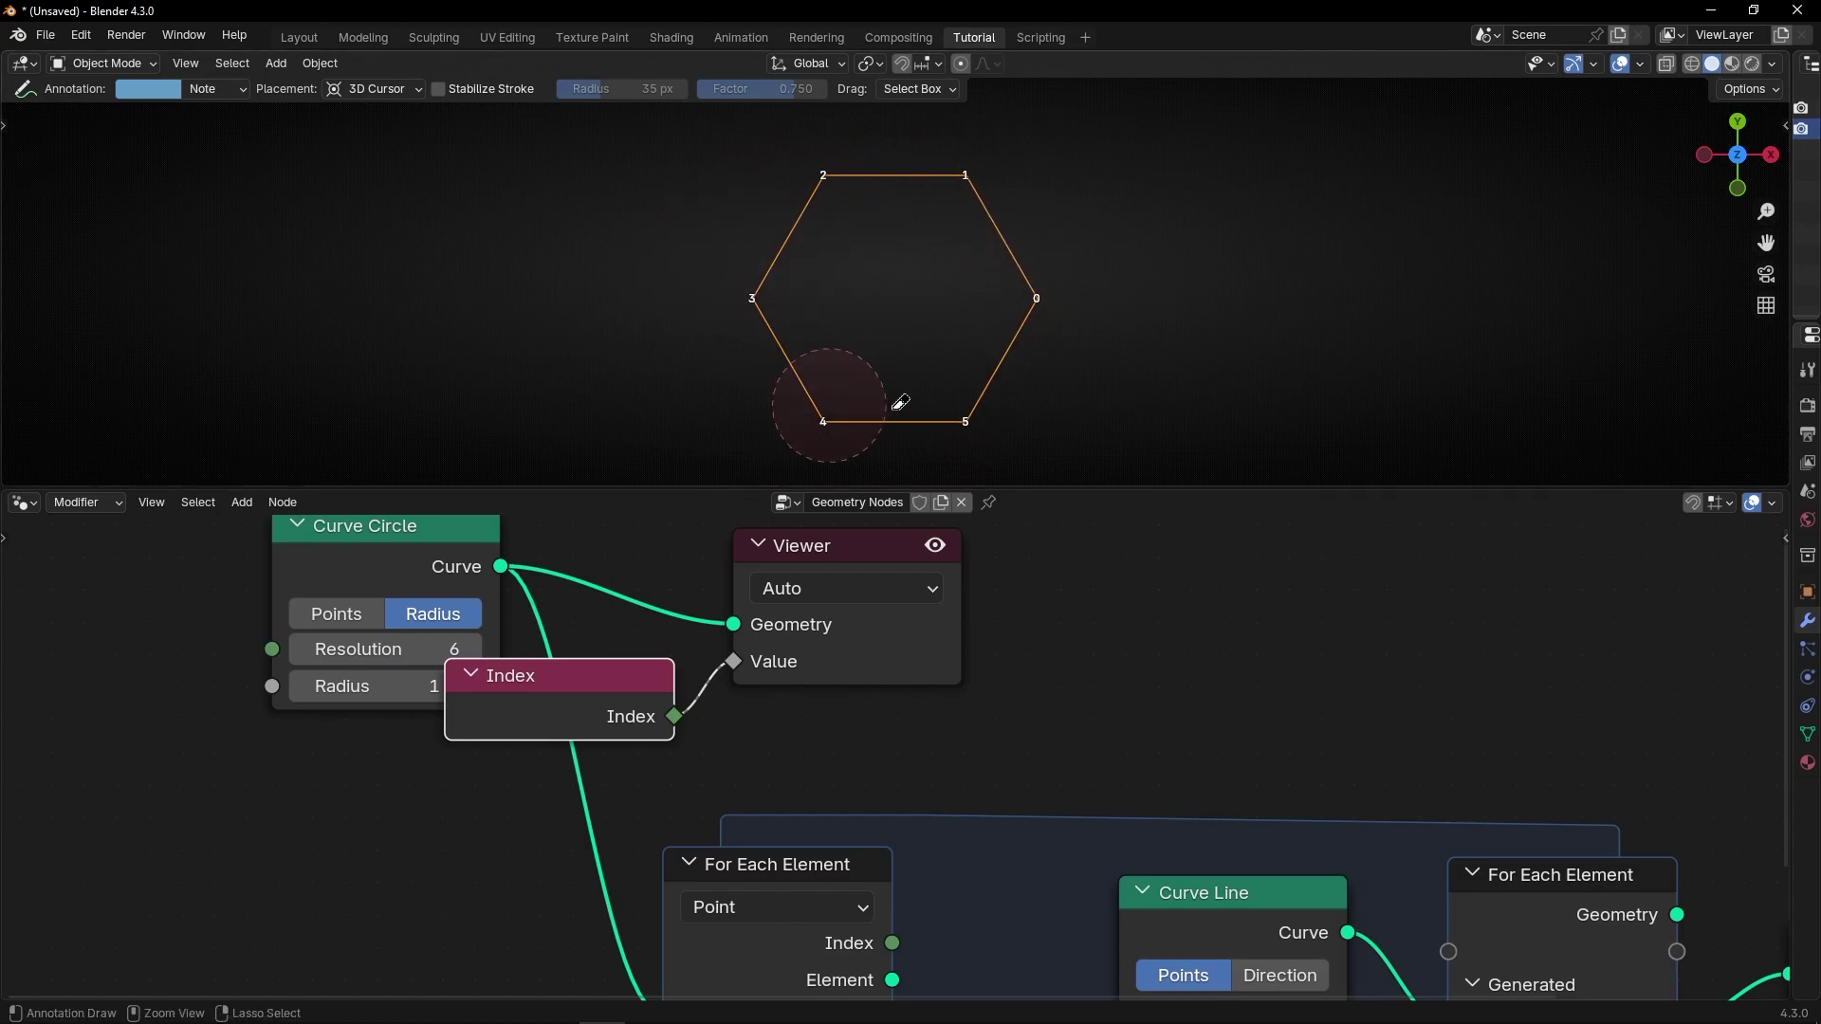
- Tidy the node layout with Index just beneath Curve Circle and the Viewer standing alone above the zone
{"action": "middle_click_drag", "start_coordinate": [608, 742], "coordinate": [730, 764]}
{"action": "mouse_move", "coordinate": [675, 728]}
{"action": "left_mouse_down"}
{"action": "mouse_move", "coordinate": [554, 807]}
{"action": "mouse_move", "coordinate": [511, 793]}
{"action": "left_mouse_up"}
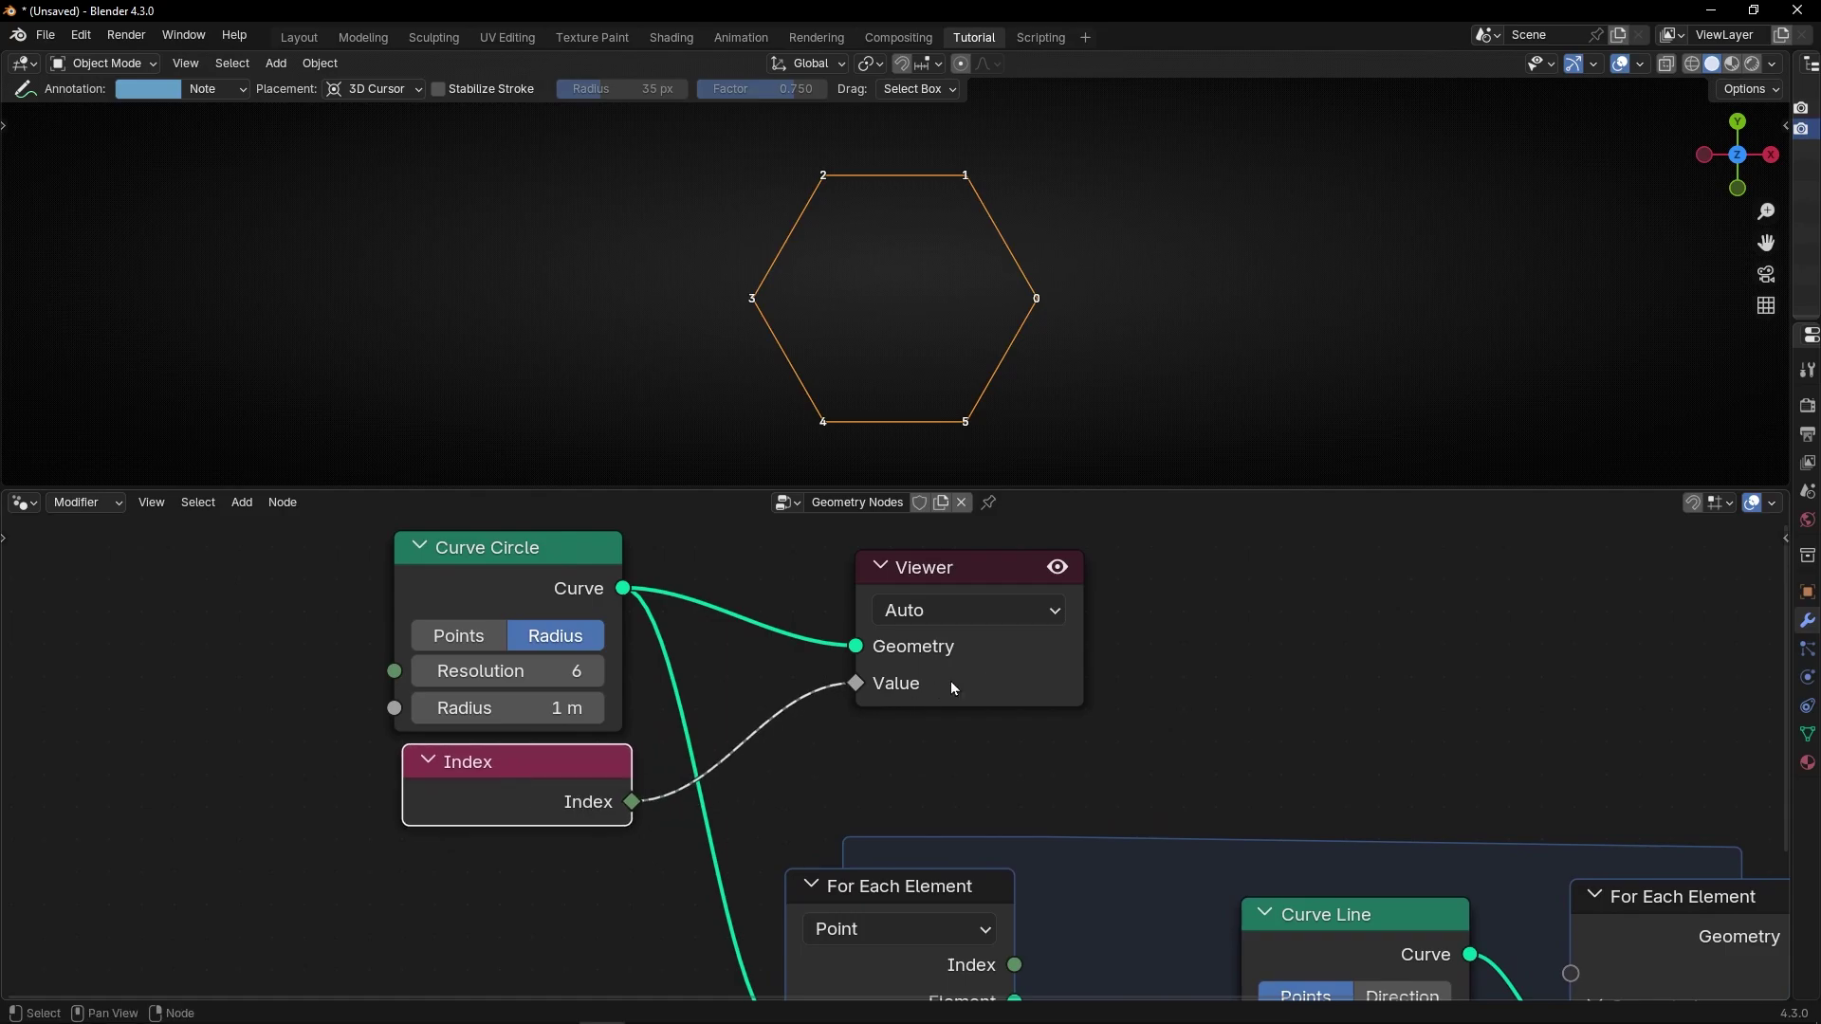
{"action": "left_click_drag", "start_coordinate": [950, 681], "coordinate": [855, 707]}
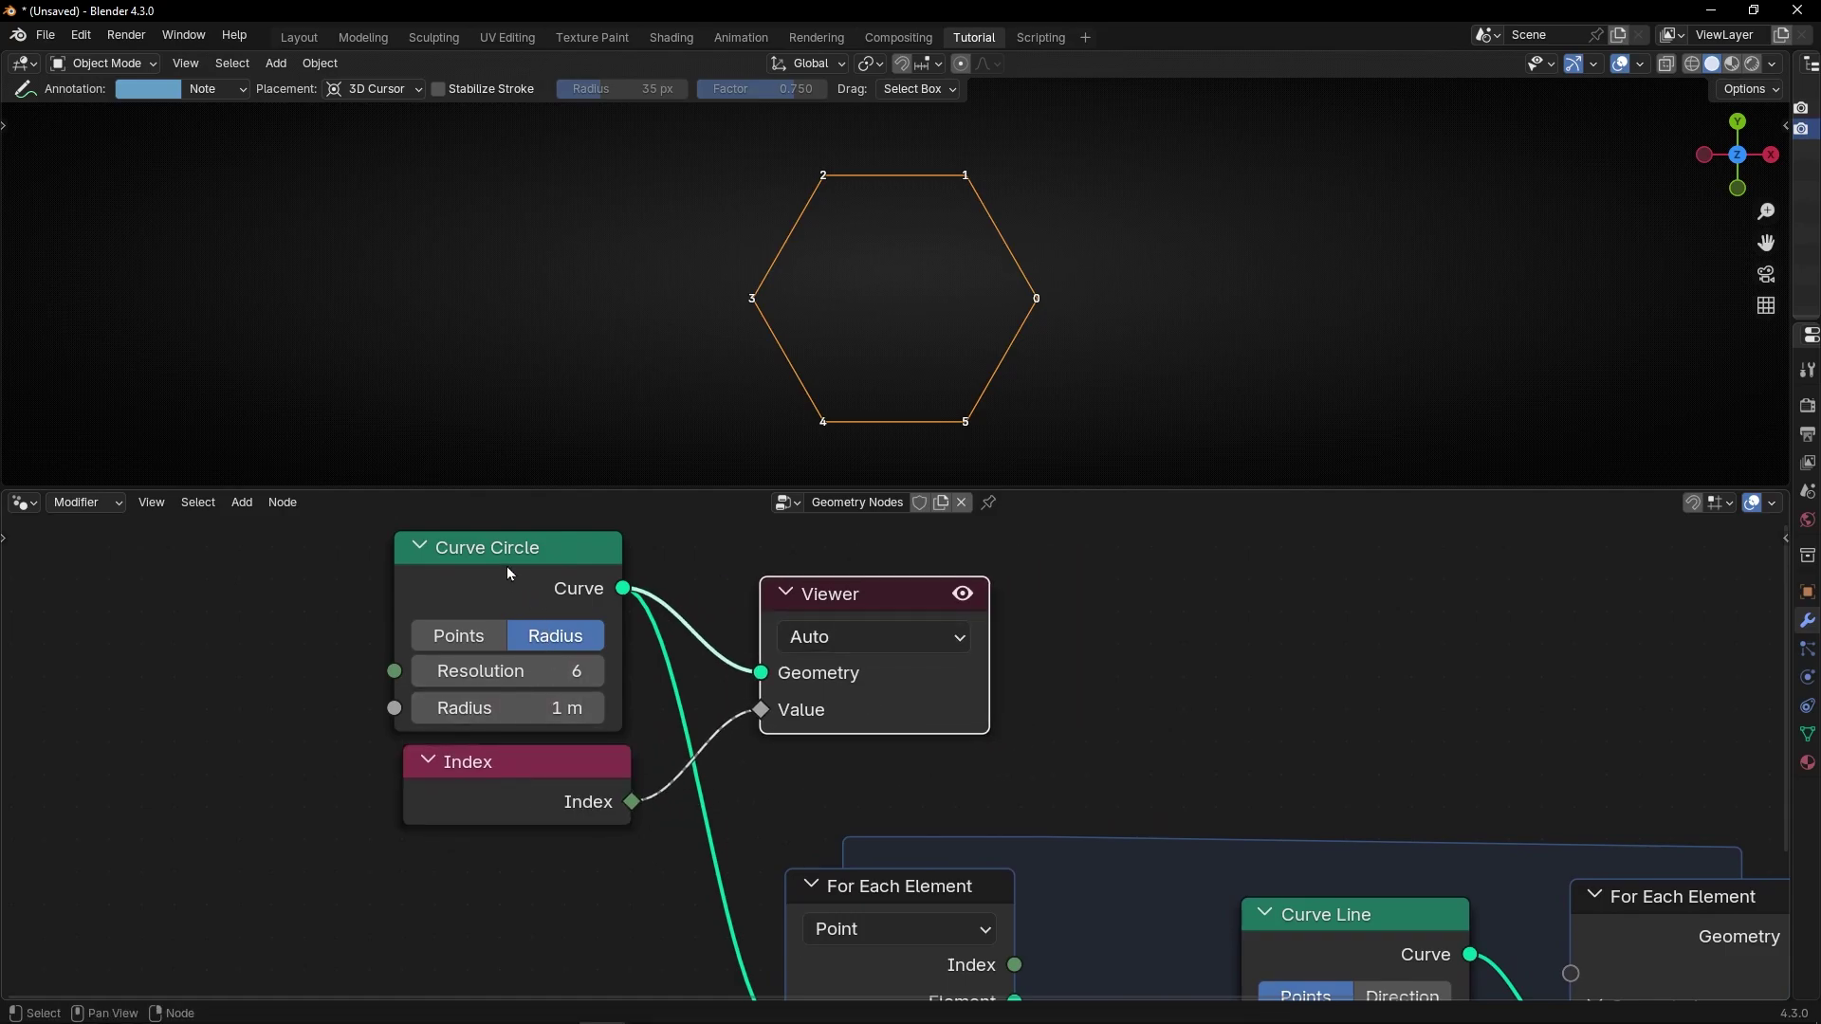
{"action": "left_click_drag", "start_coordinate": [513, 574], "coordinate": [551, 571]}
{"action": "left_click_drag", "start_coordinate": [514, 789], "coordinate": [534, 803]}
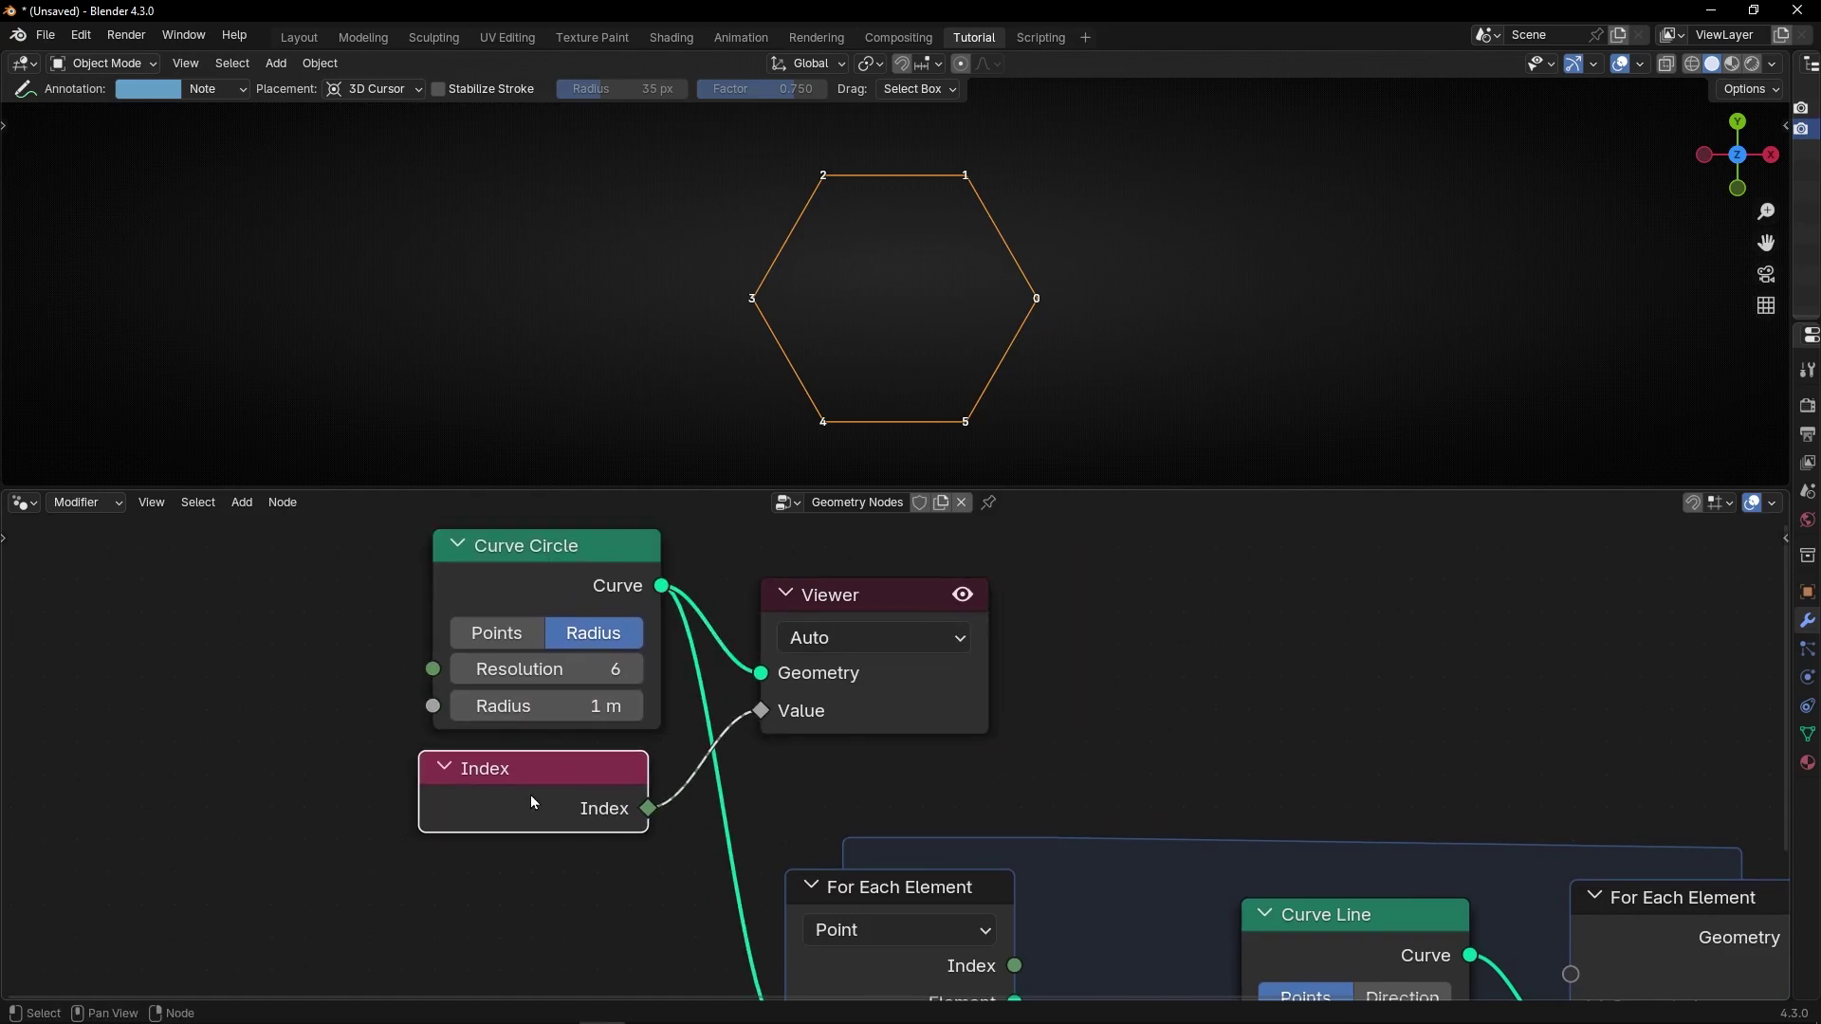
{"action": "key", "text": "Home"}
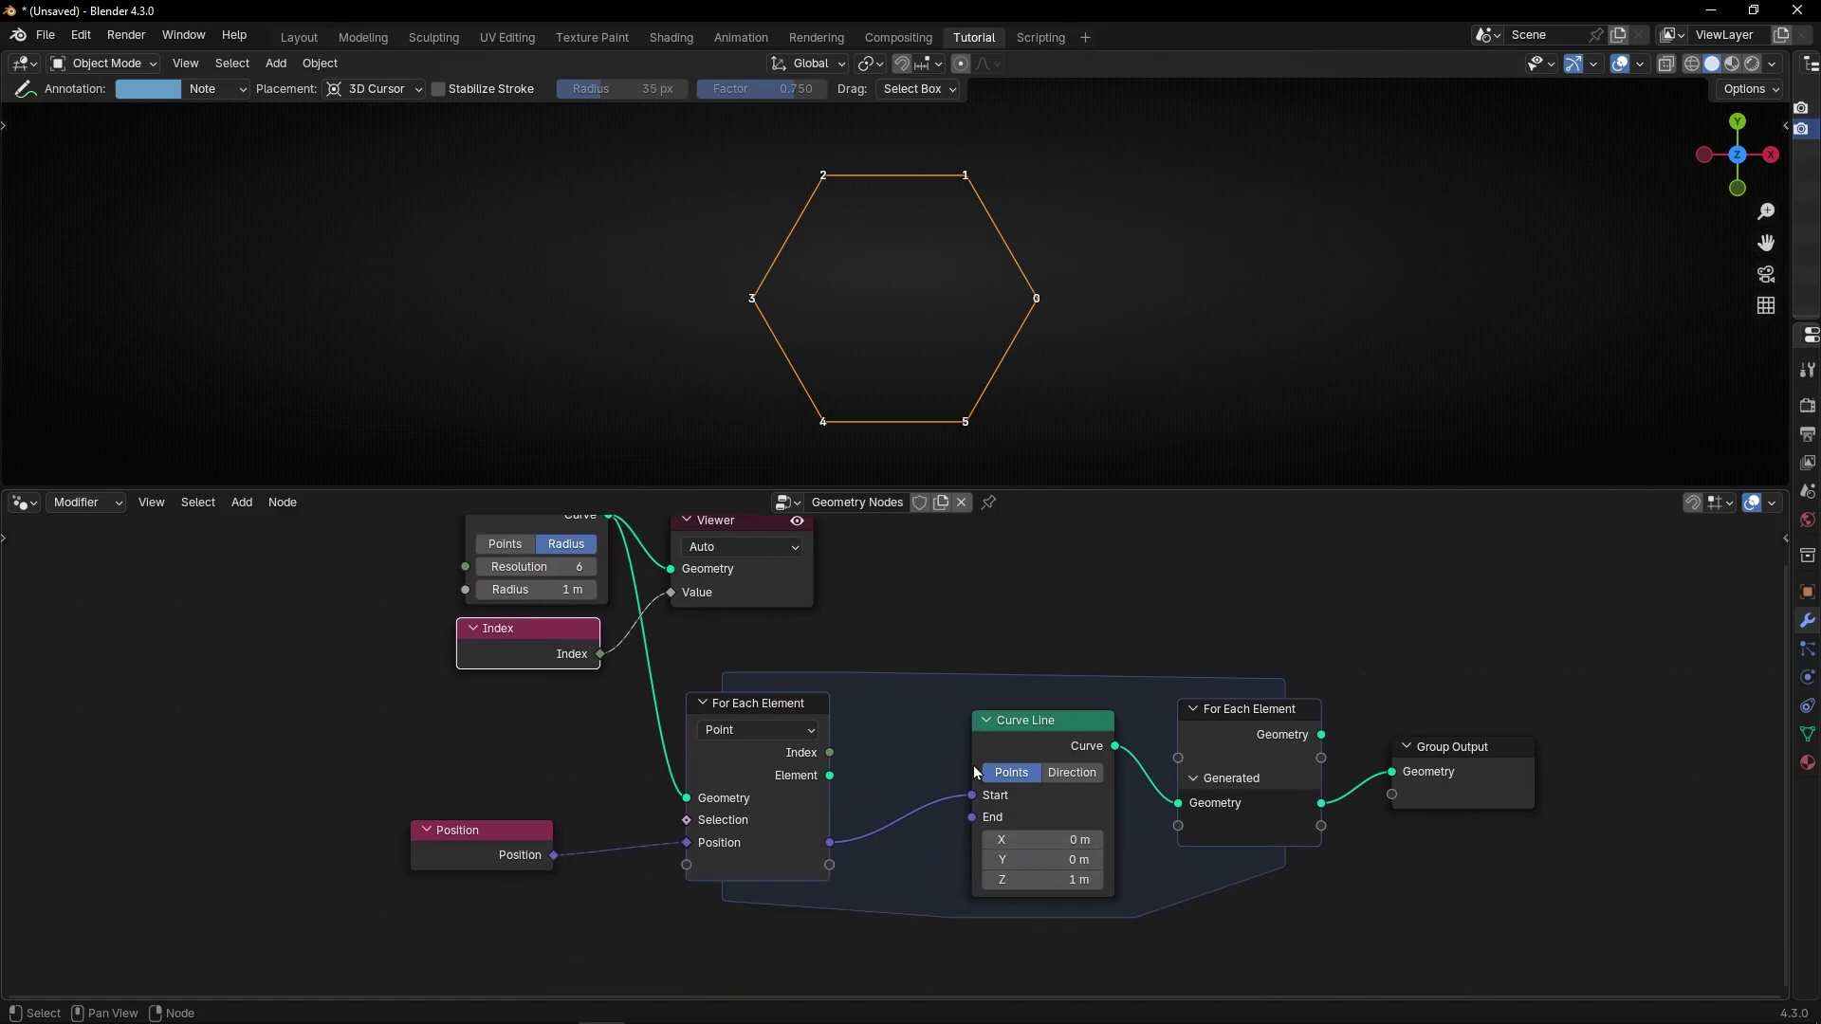
{"action": "middle_click_drag", "start_coordinate": [975, 773], "coordinate": [983, 844]}
{"action": "left_click_drag", "start_coordinate": [795, 698], "coordinate": [966, 699]}
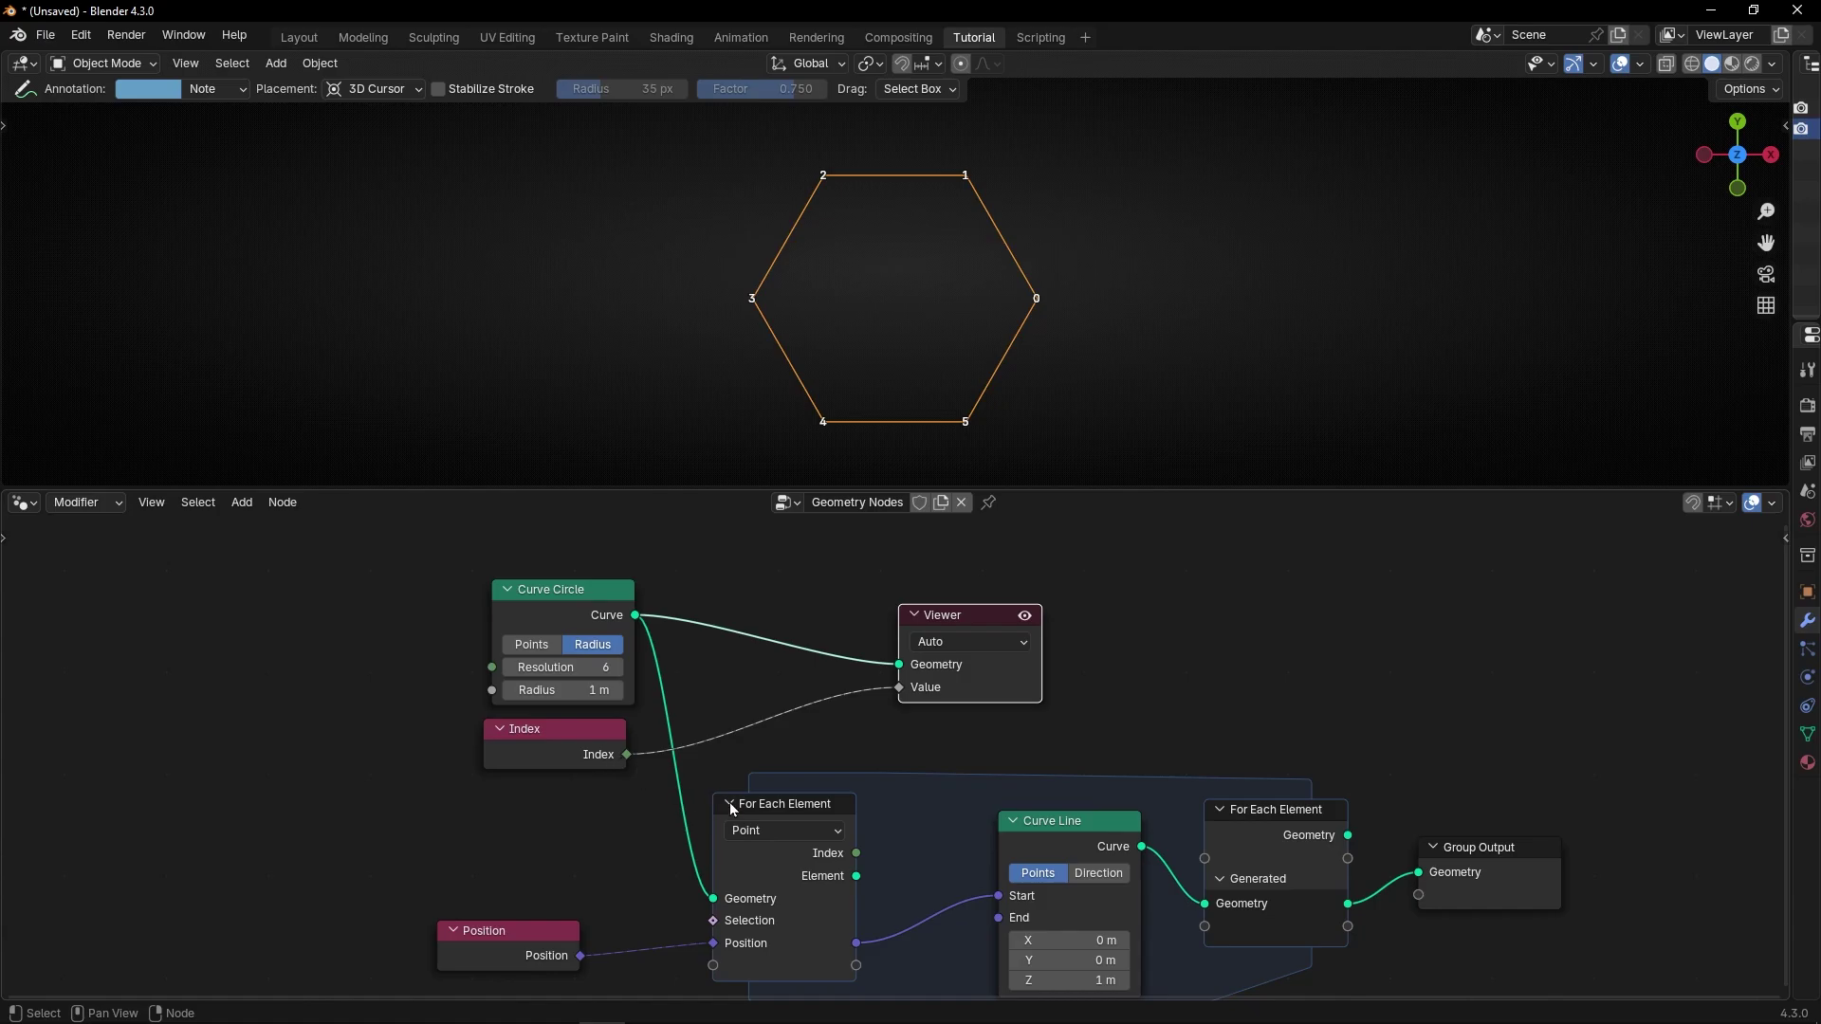
- Connect the For Each Element input node's Index output to the Viewer's Value and activate the Viewer
{"action": "scroll", "coordinate": [902, 817], "scroll_direction": "up", "scroll_amount": 2}
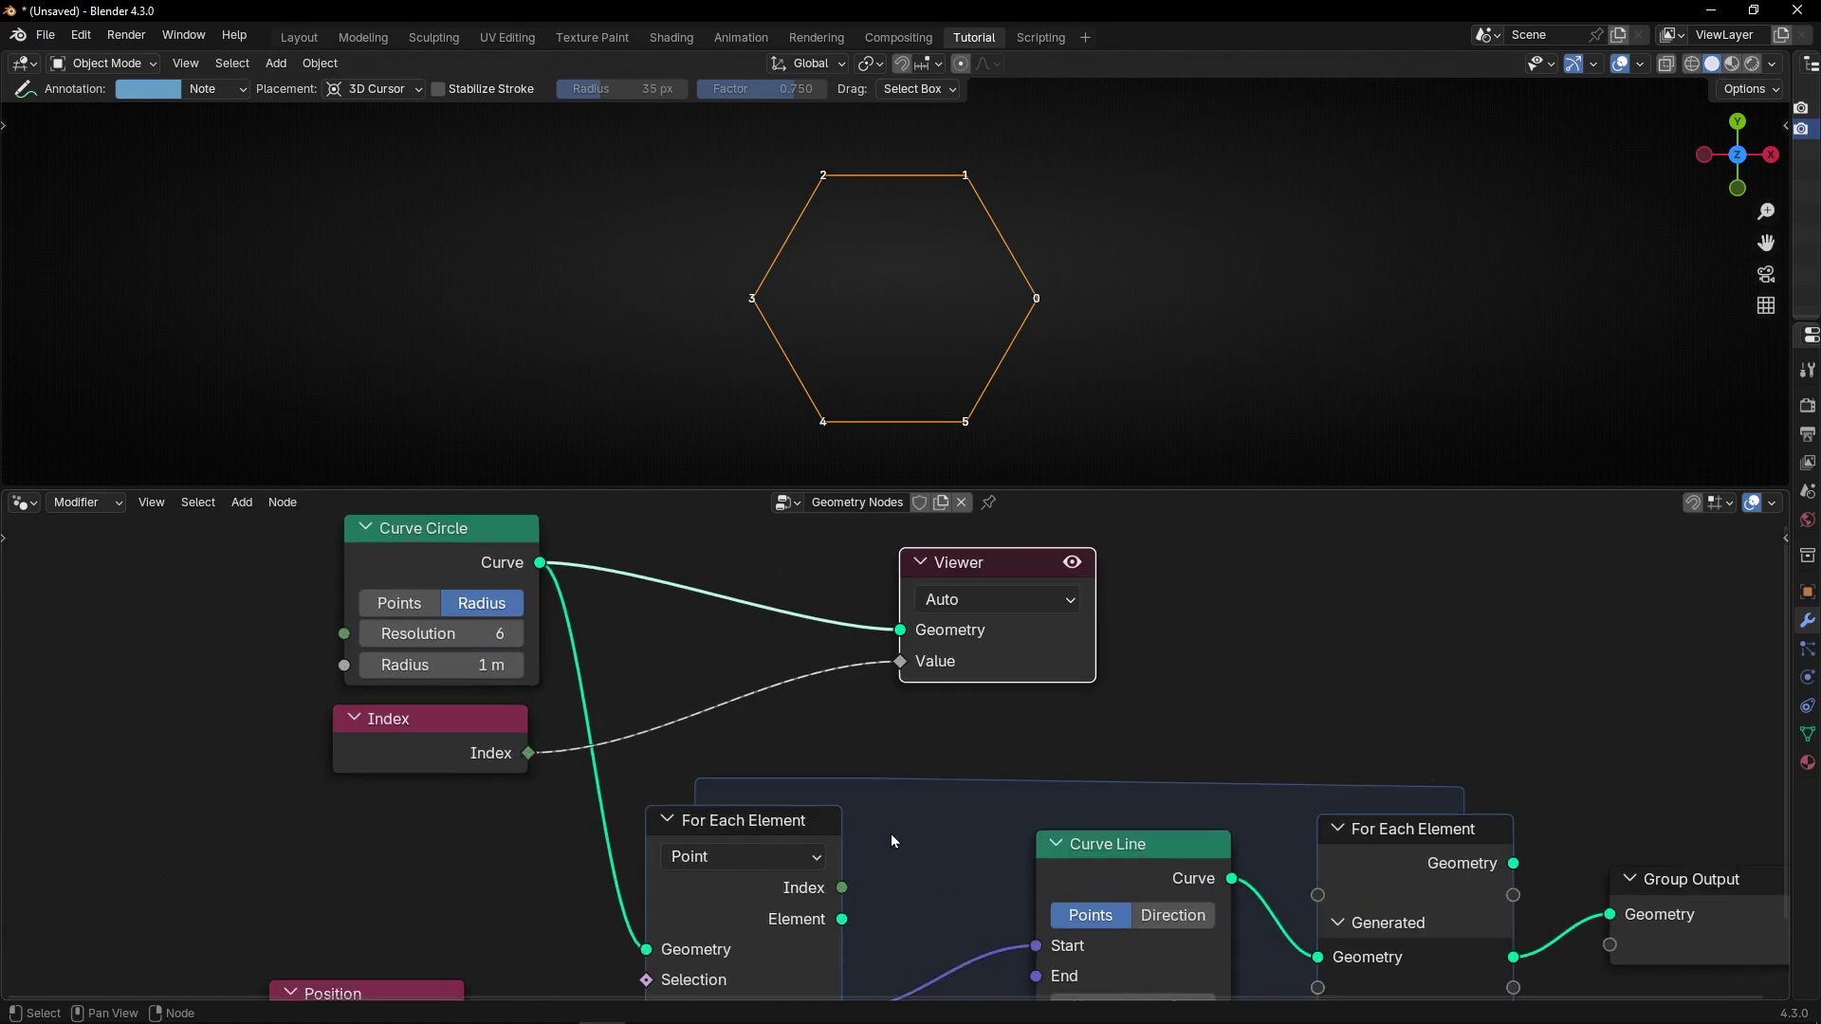
{"action": "left_click_drag", "start_coordinate": [841, 886], "coordinate": [899, 669]}
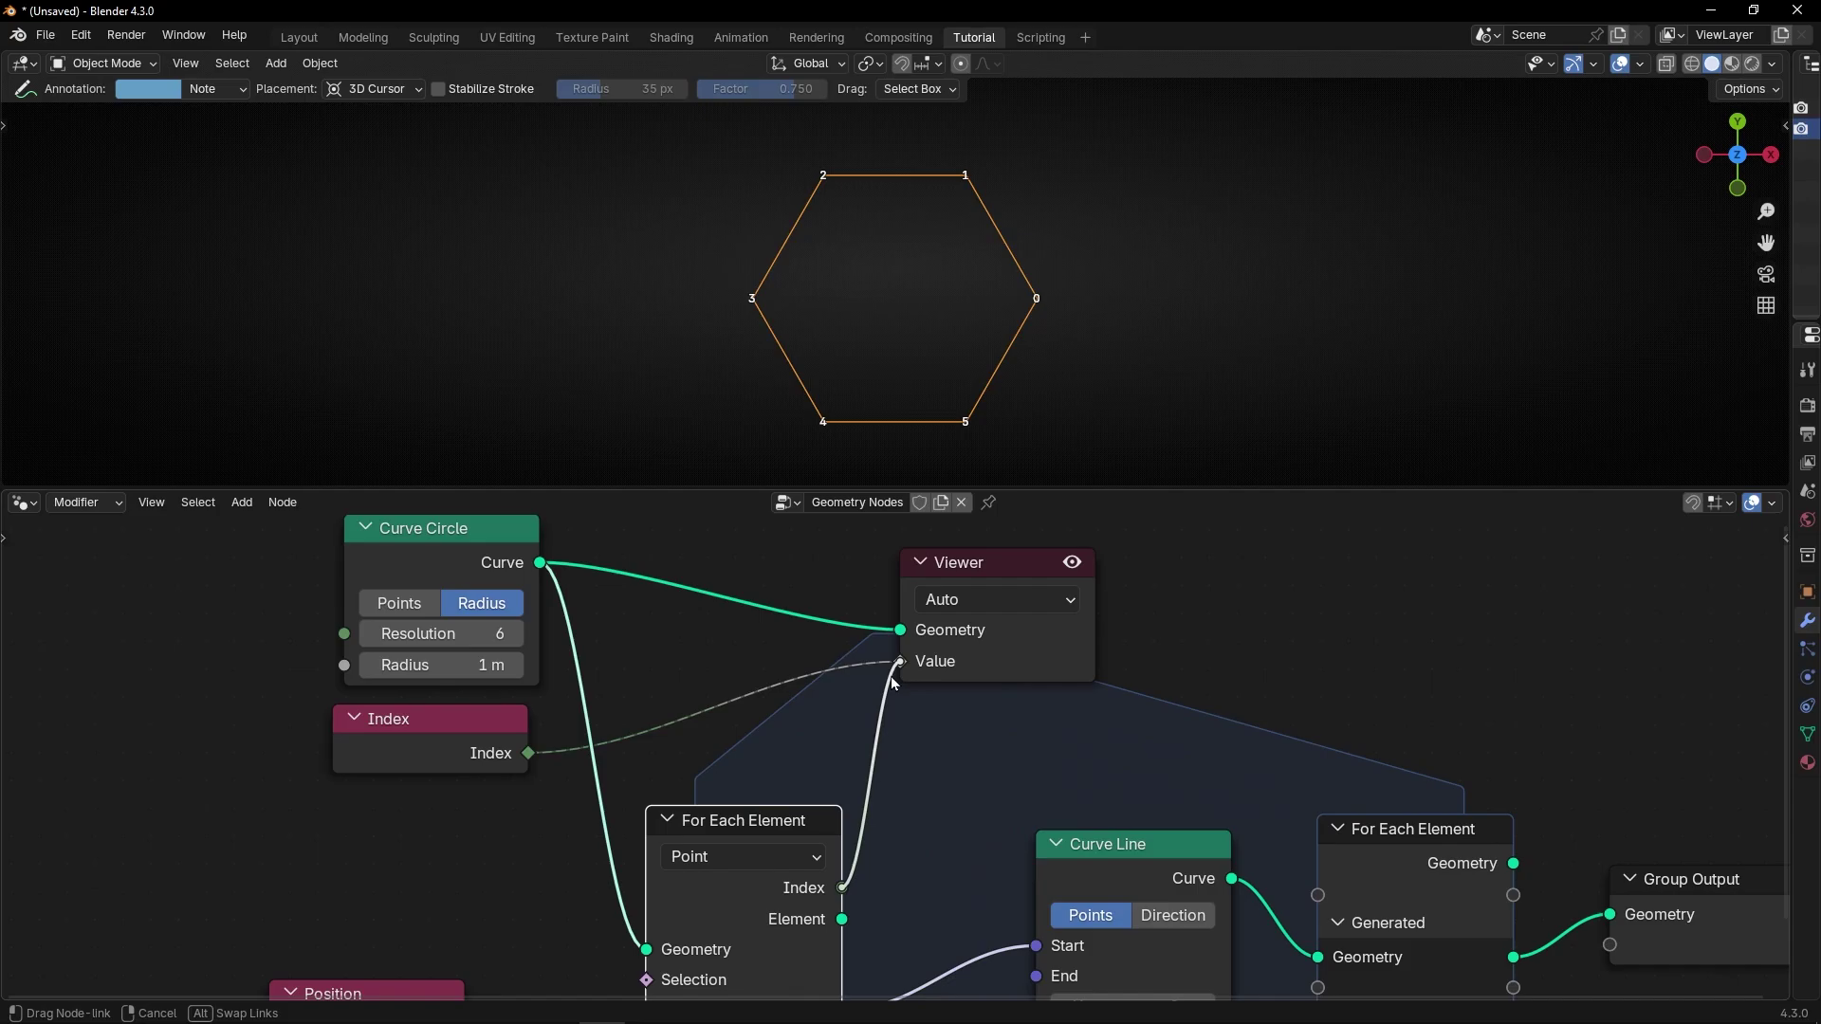
{"action": "left_click", "coordinate": [1076, 569]}
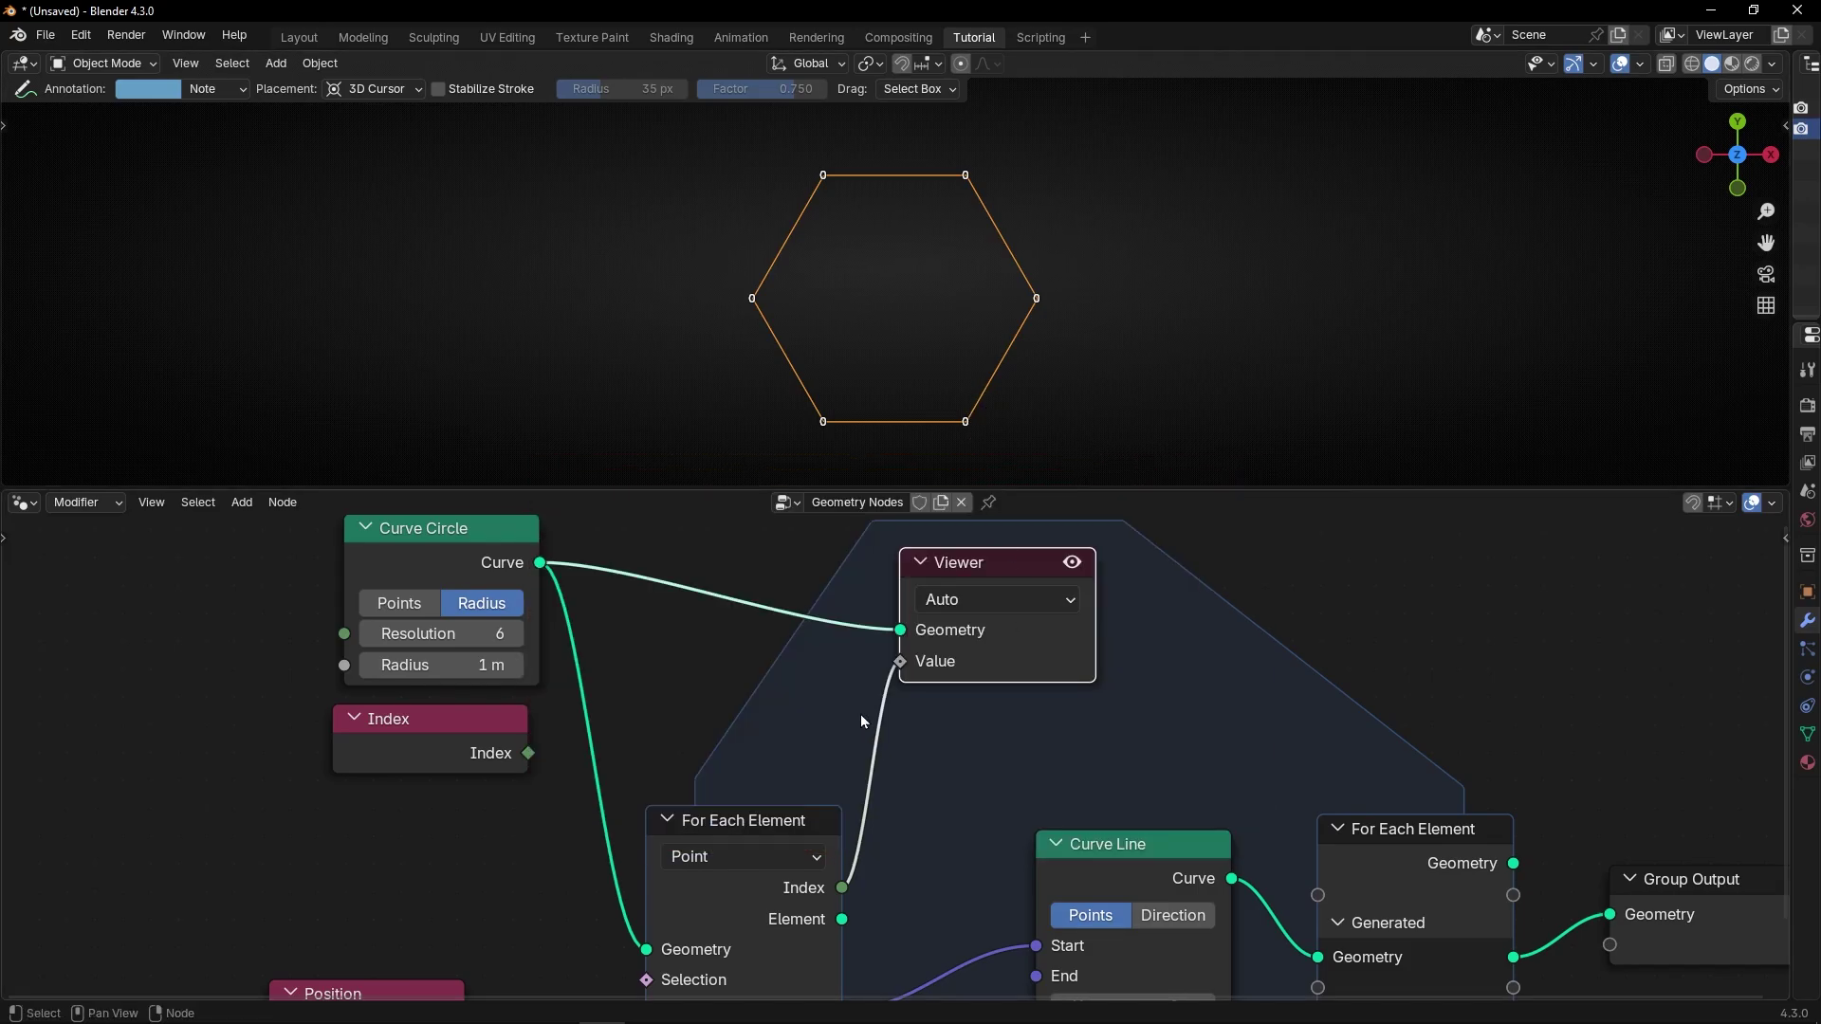
{"action": "right_click_drag", "start_coordinate": [857, 698], "coordinate": [899, 771], "text": "ctrl"}
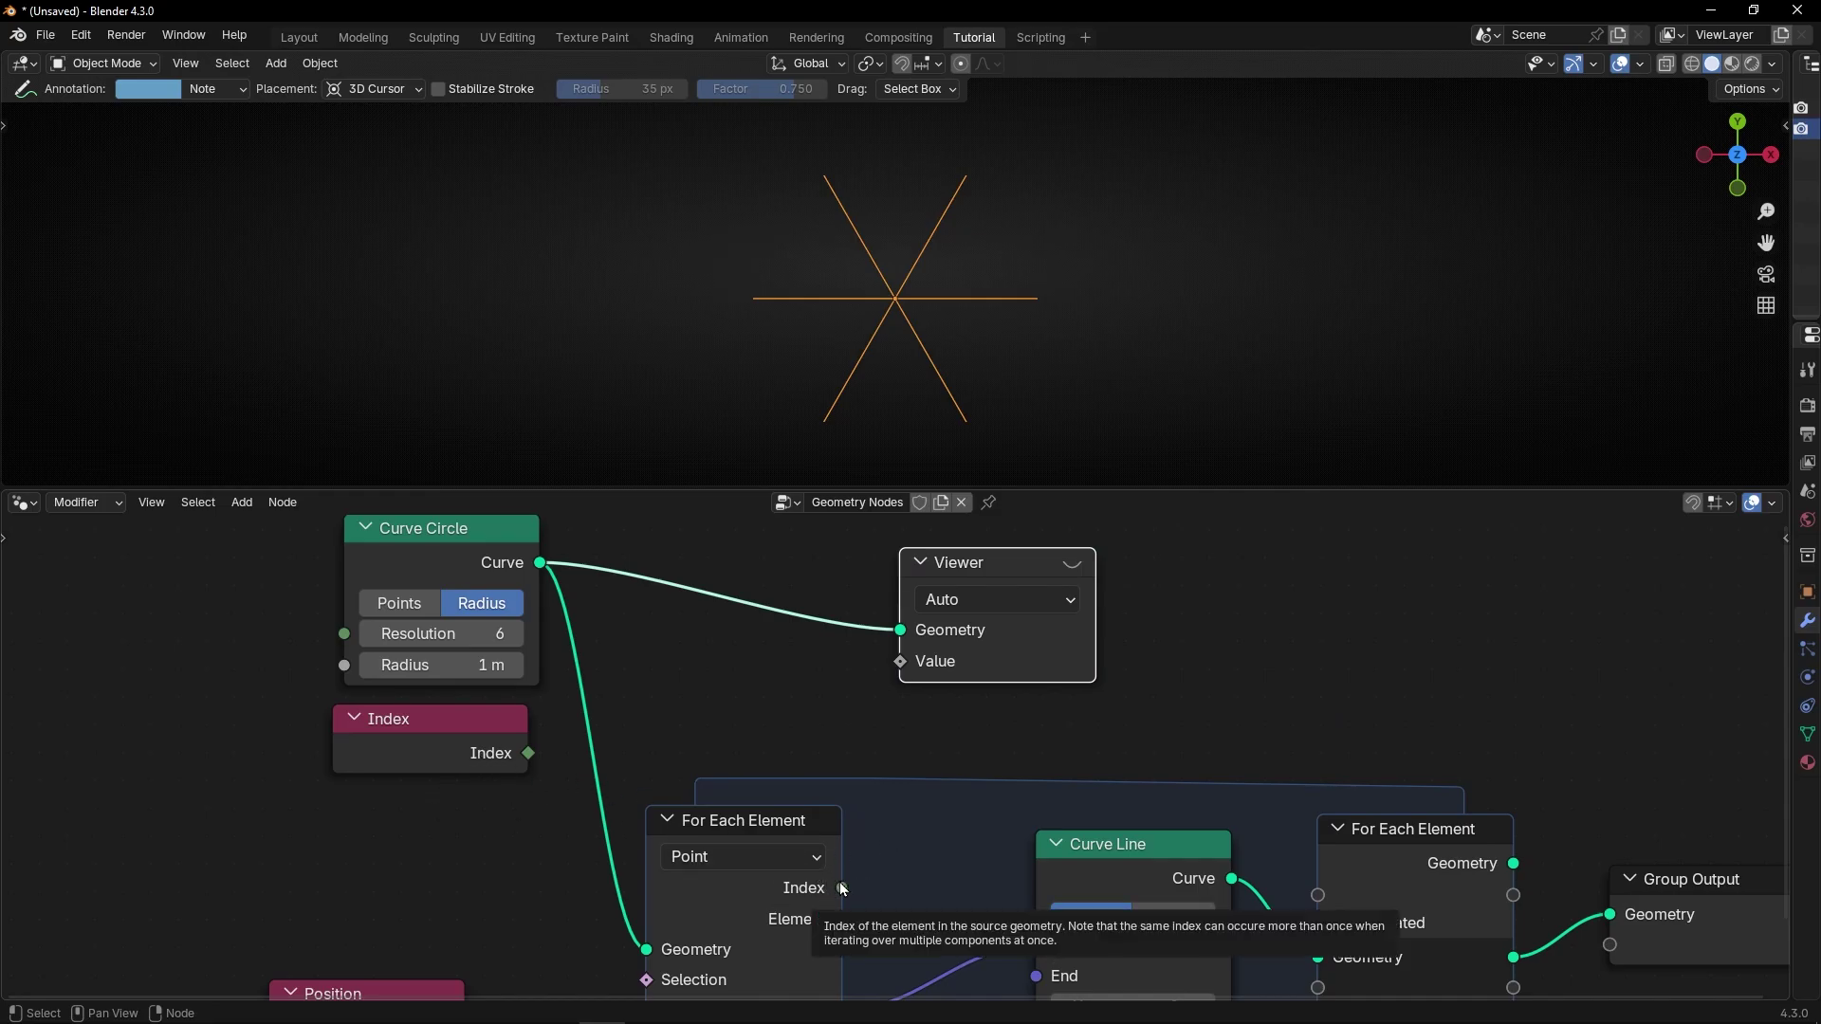
{"action": "left_click_drag", "start_coordinate": [842, 889], "coordinate": [895, 682]}
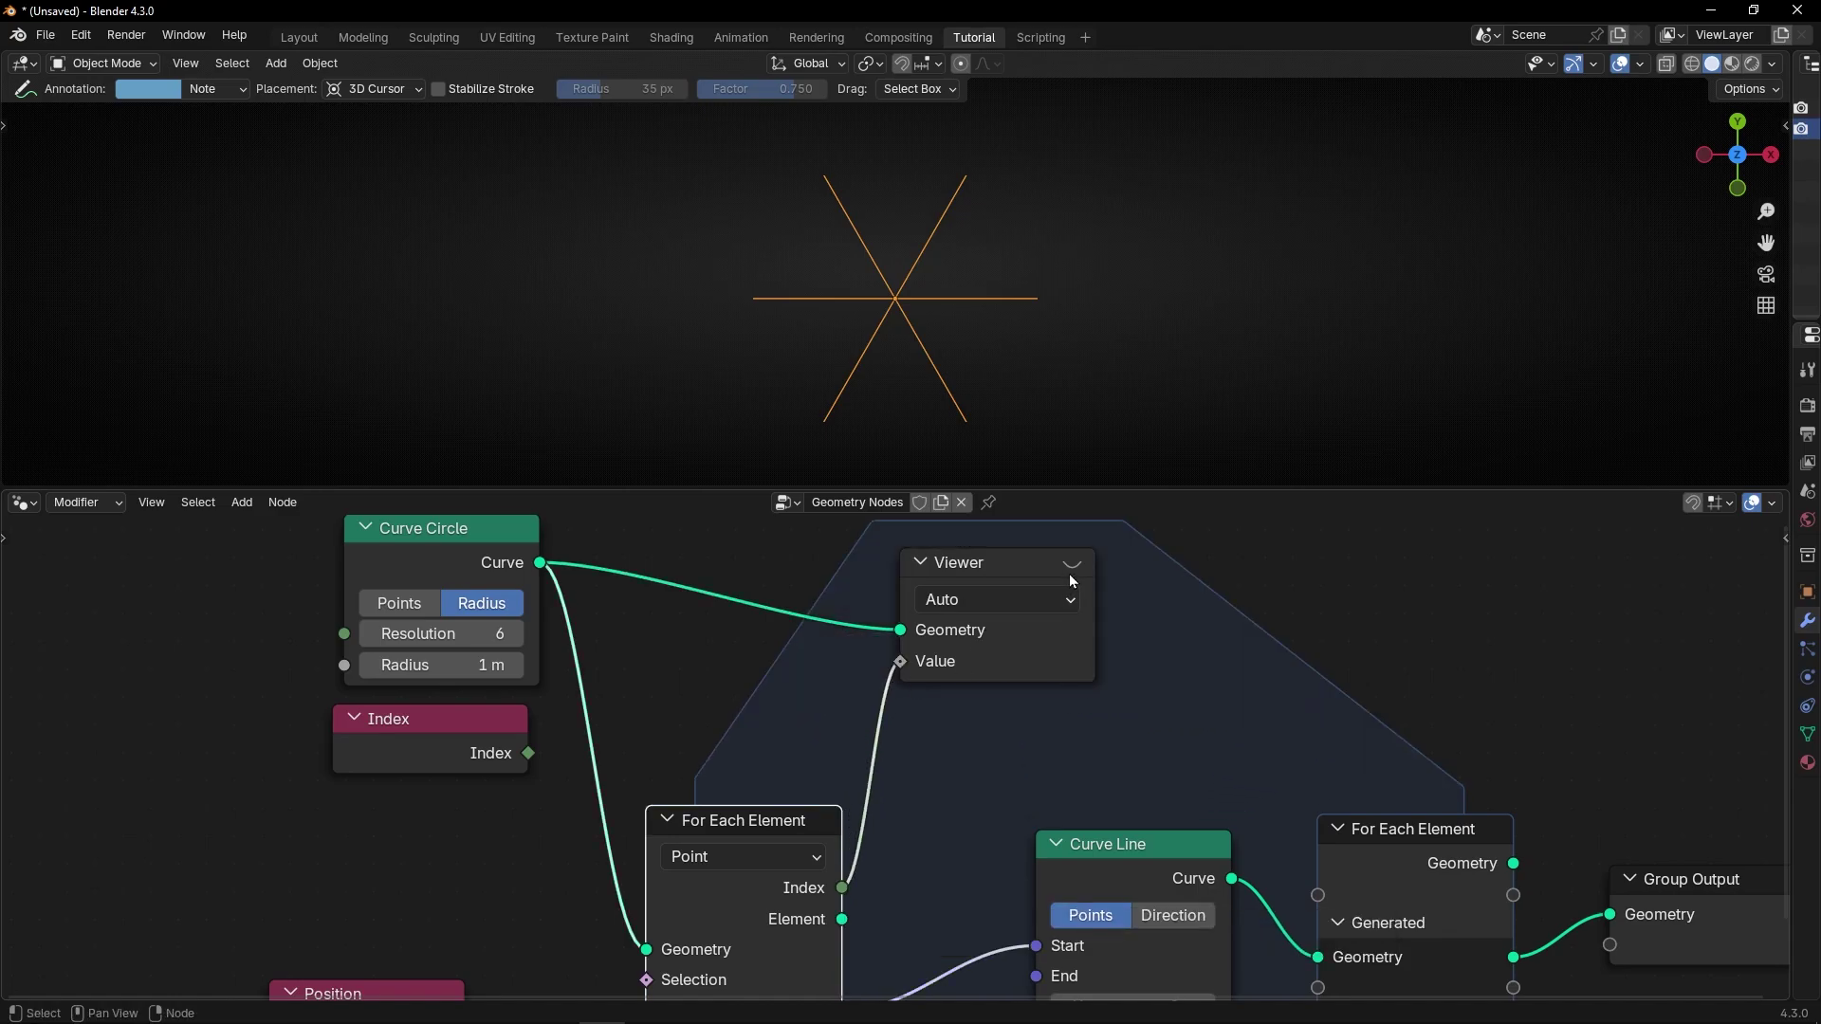
{"action": "left_click", "coordinate": [1072, 563]}
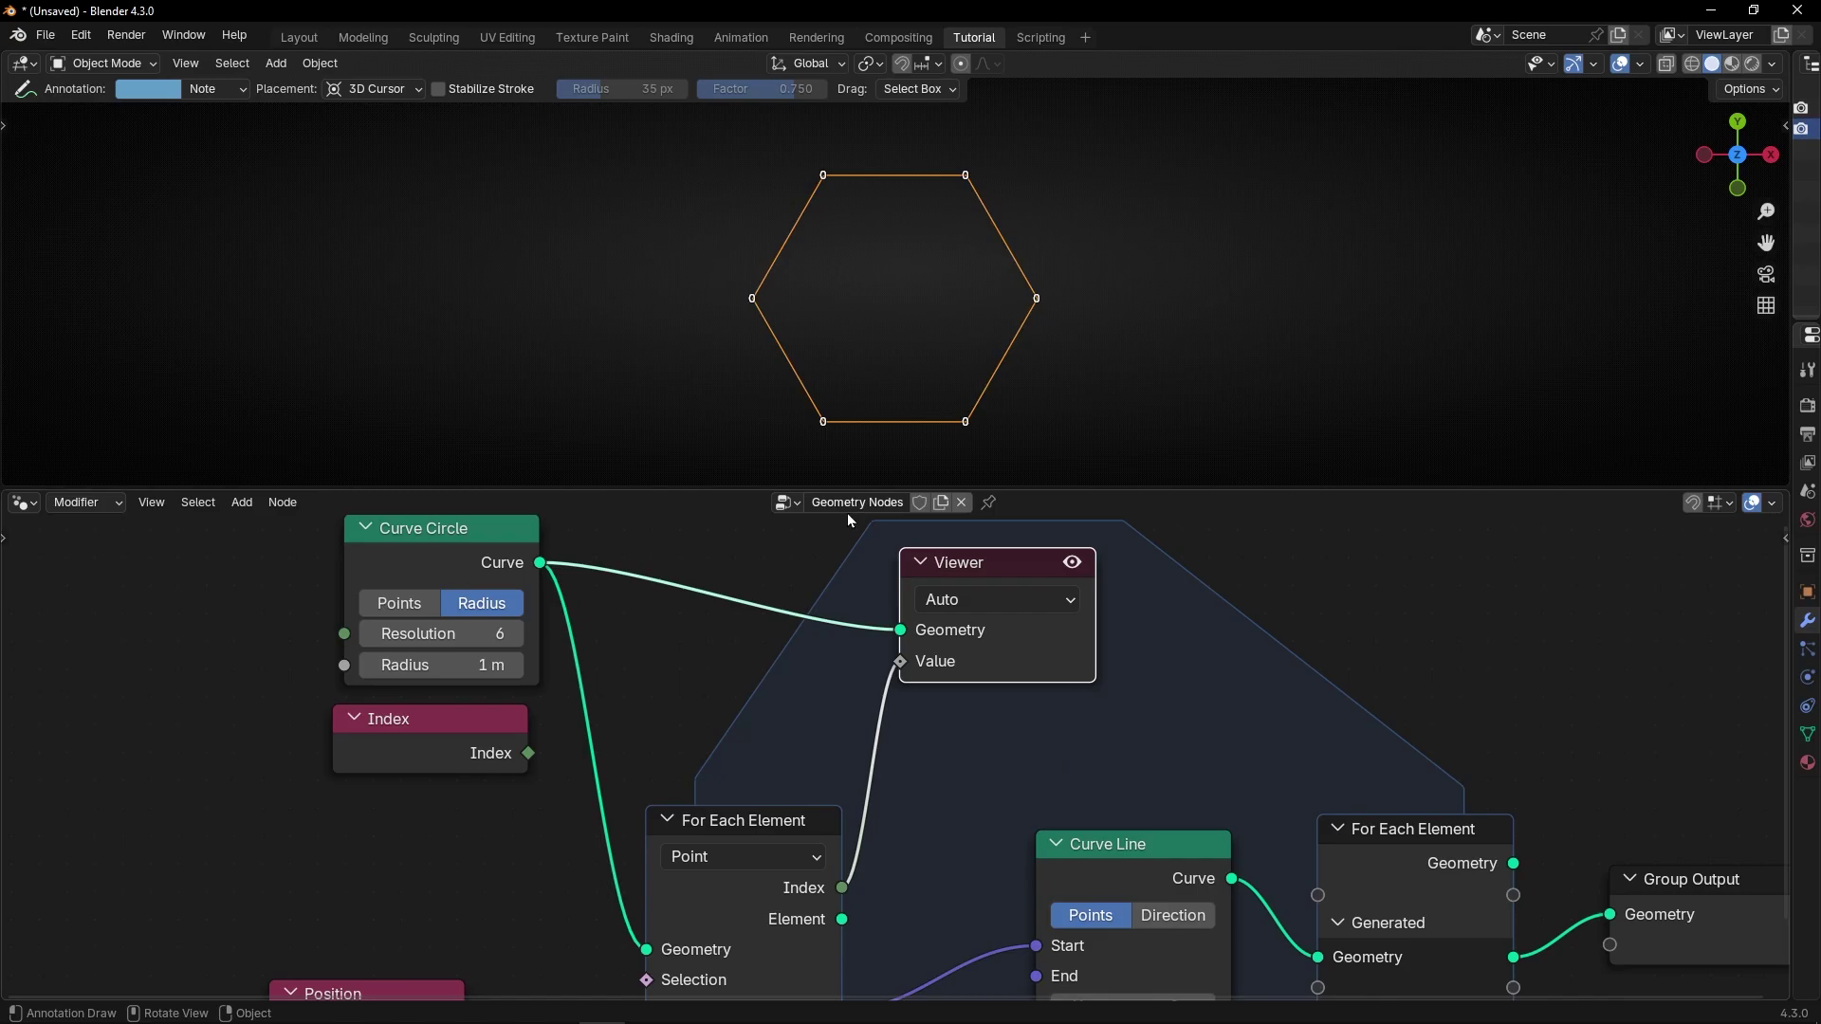
- Replace the Curve Circle link into the Viewer's Geometry with the zone's Element output
{"action": "mouse_move", "coordinate": [475, 562]}
{"action": "left_mouse_down"}
{"action": "mouse_move", "coordinate": [513, 570]}
{"action": "mouse_move", "coordinate": [487, 569]}
{"action": "left_mouse_up"}
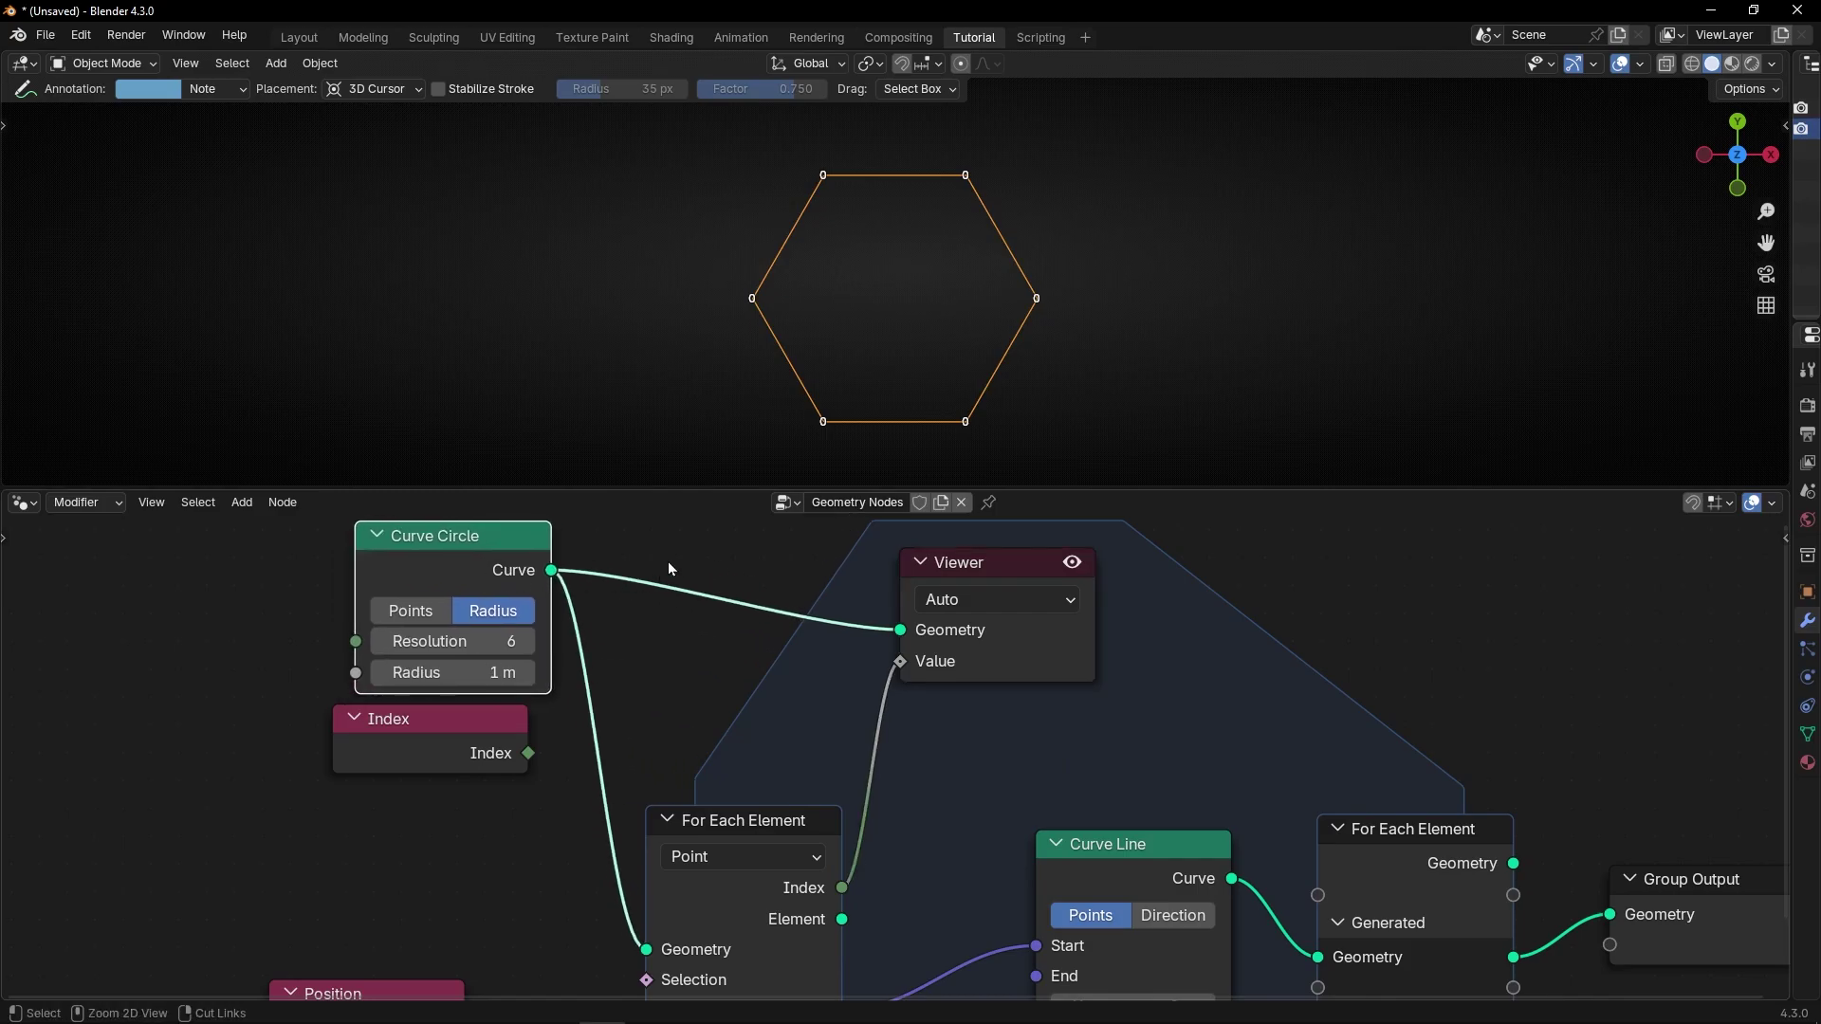
{"action": "right_click_drag", "start_coordinate": [668, 561], "coordinate": [731, 645], "text": "ctrl"}
{"action": "left_click_drag", "start_coordinate": [842, 918], "coordinate": [900, 629]}
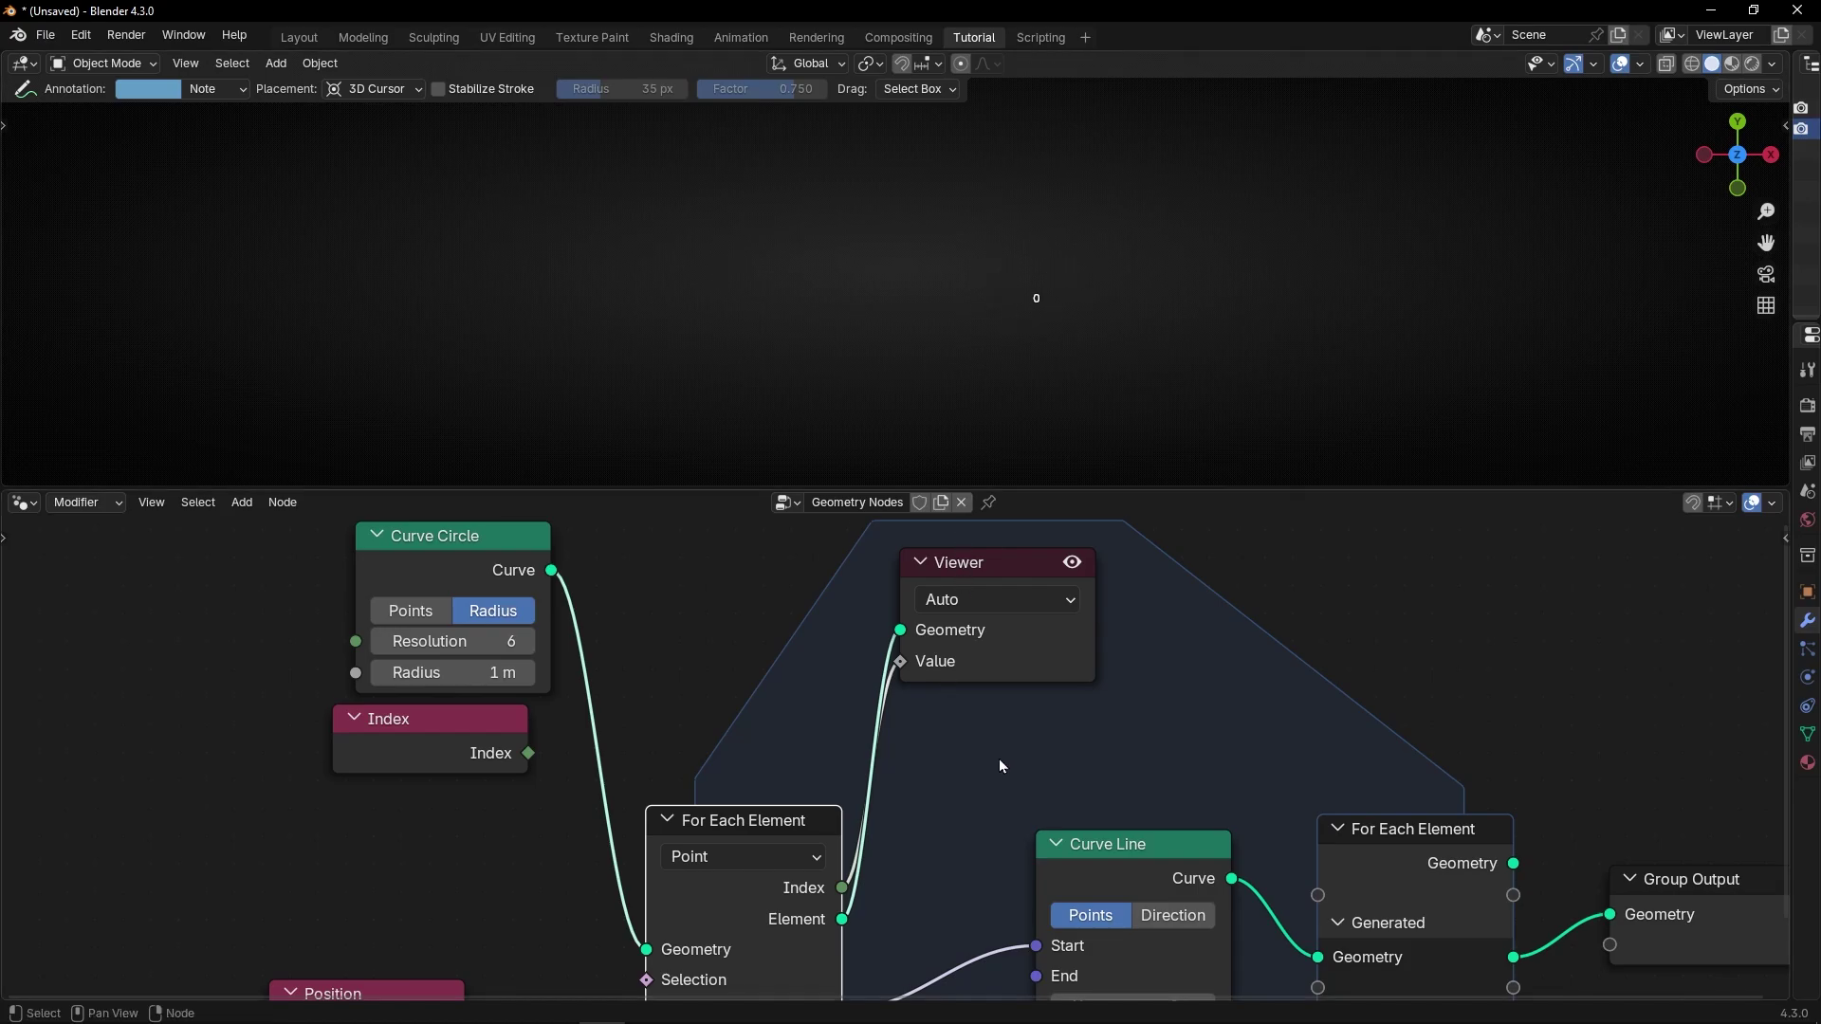
- Connect the Curve Circle's Curve output back to the Viewer's Geometry
{"action": "middle_click_drag", "start_coordinate": [984, 755], "coordinate": [826, 706]}
{"action": "scroll", "coordinate": [903, 742], "scroll_direction": "down", "scroll_amount": 6}
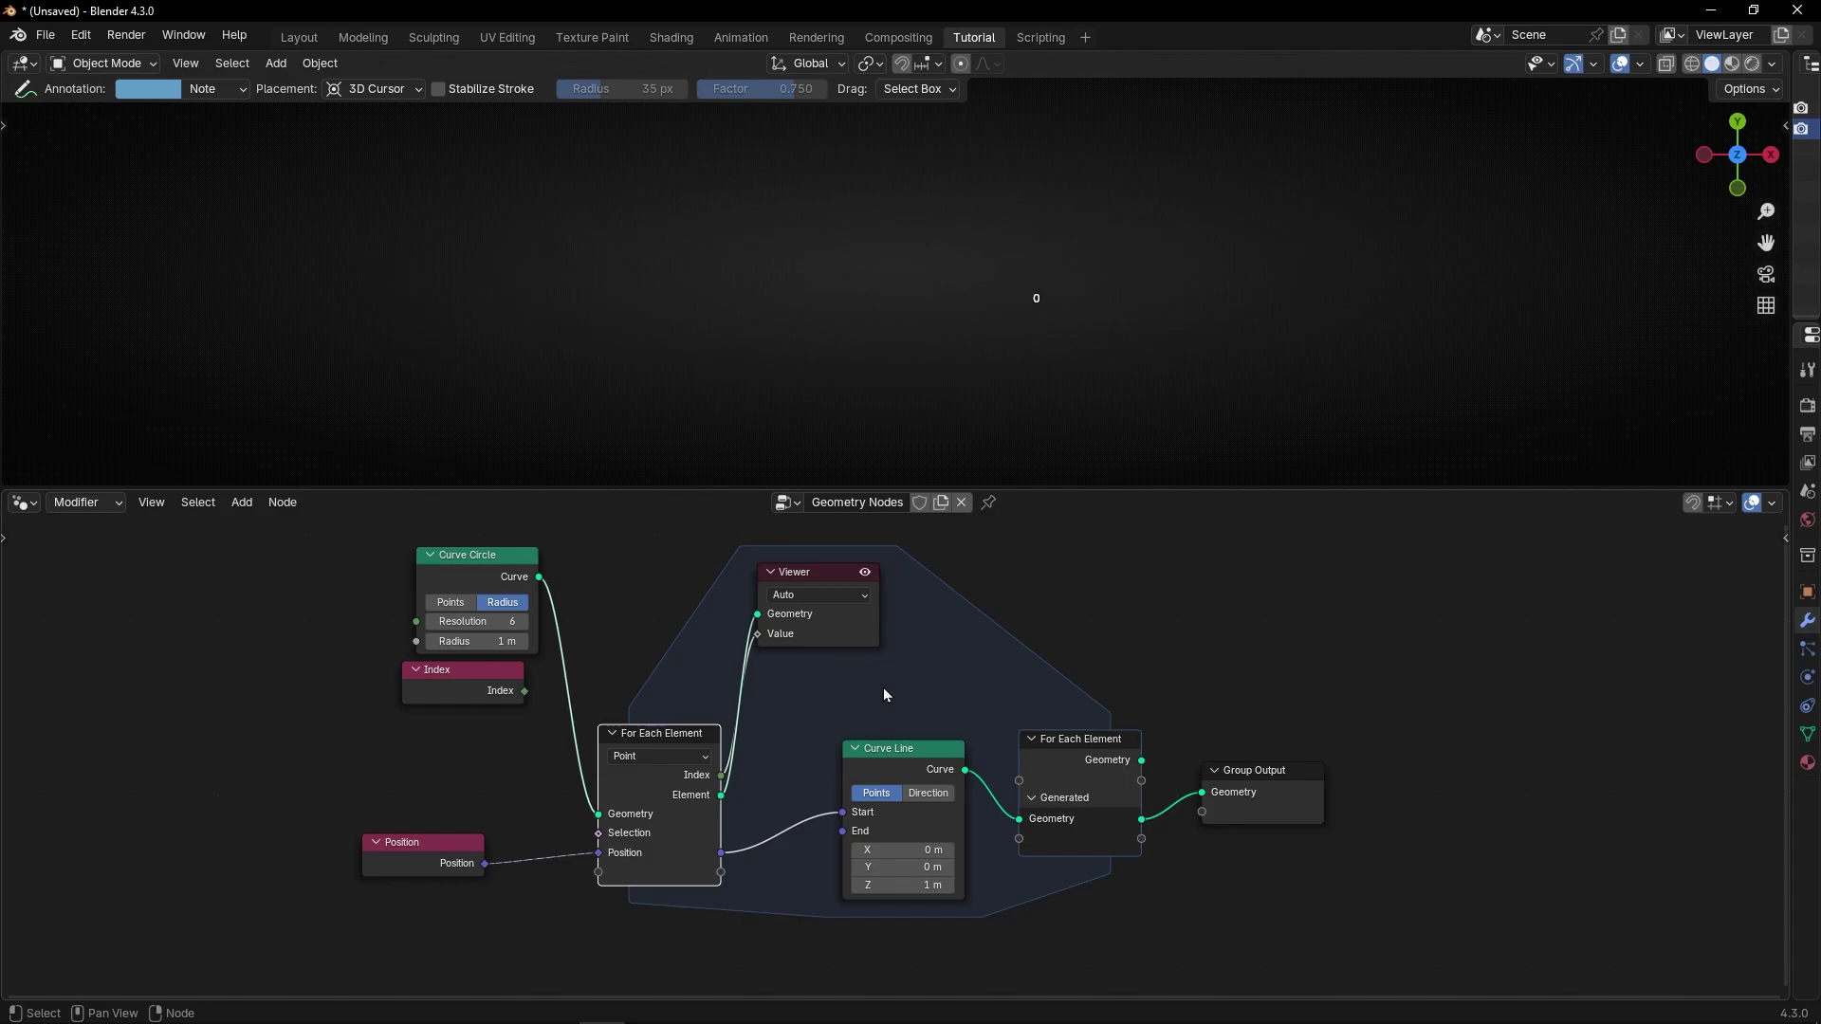
{"action": "scroll", "coordinate": [884, 687], "scroll_direction": "up", "scroll_amount": 2}
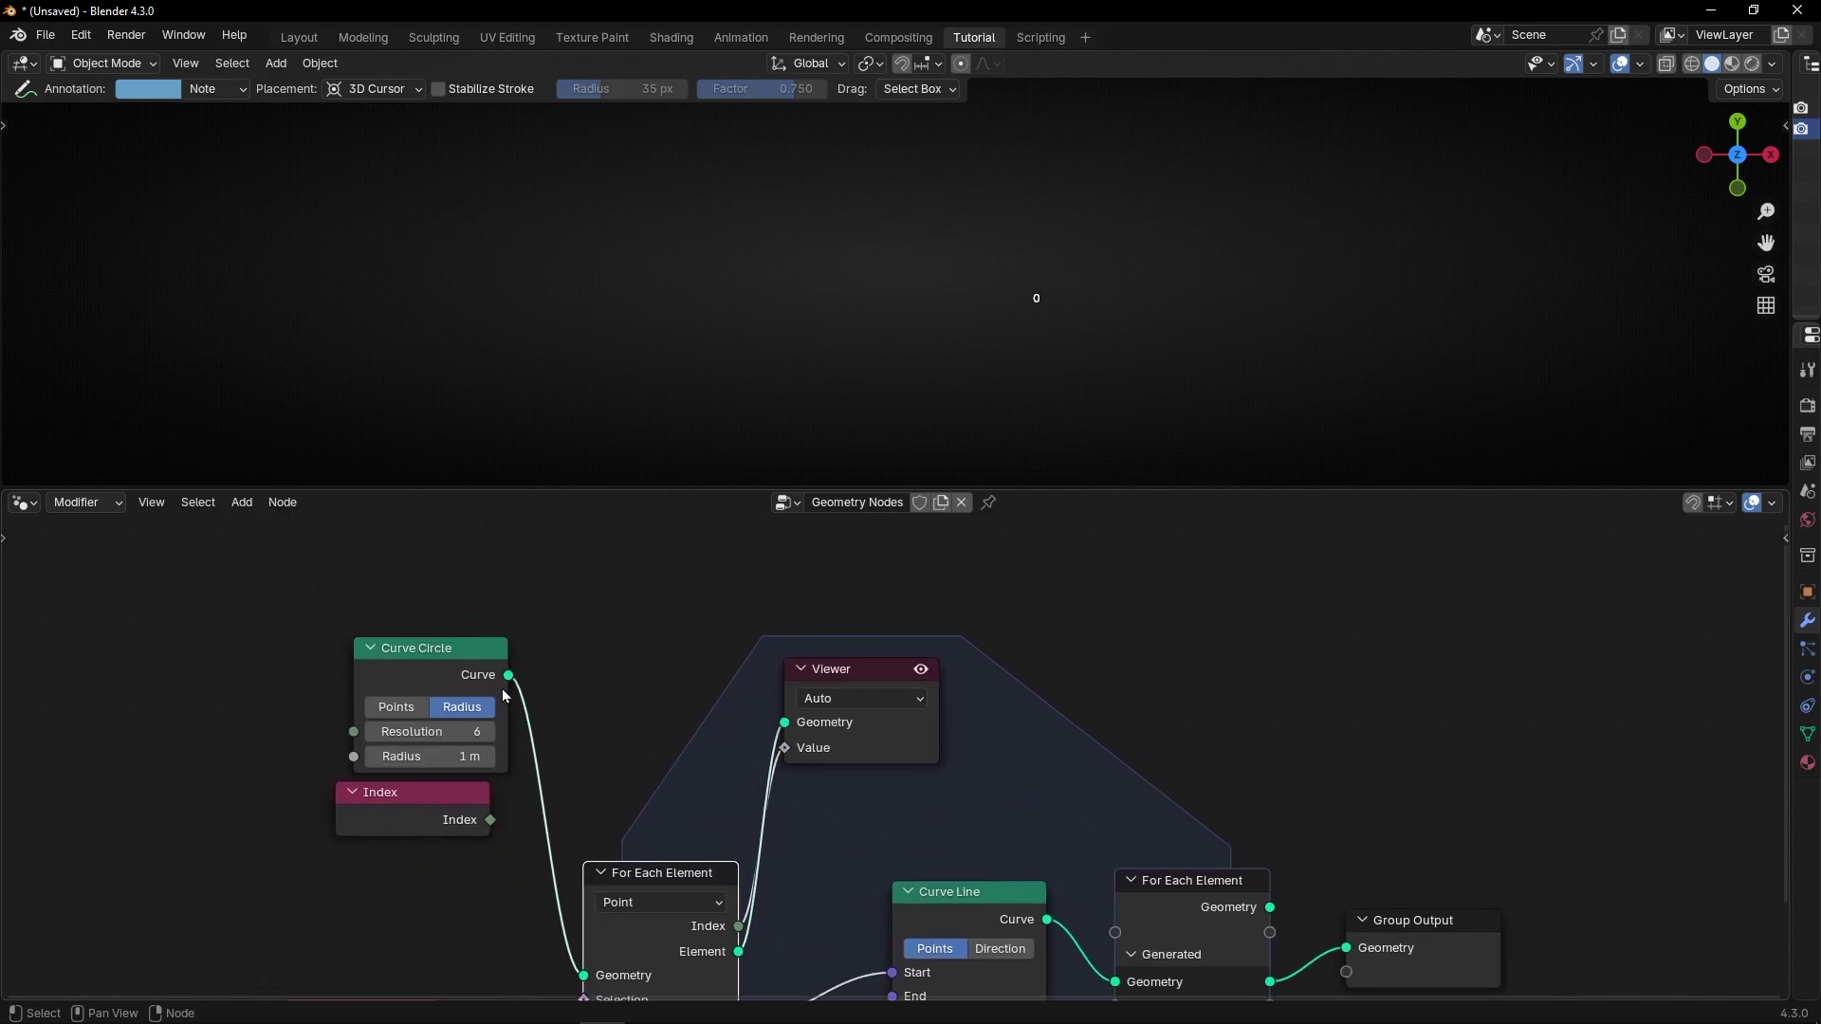
{"action": "left_click_drag", "start_coordinate": [509, 674], "coordinate": [785, 723]}
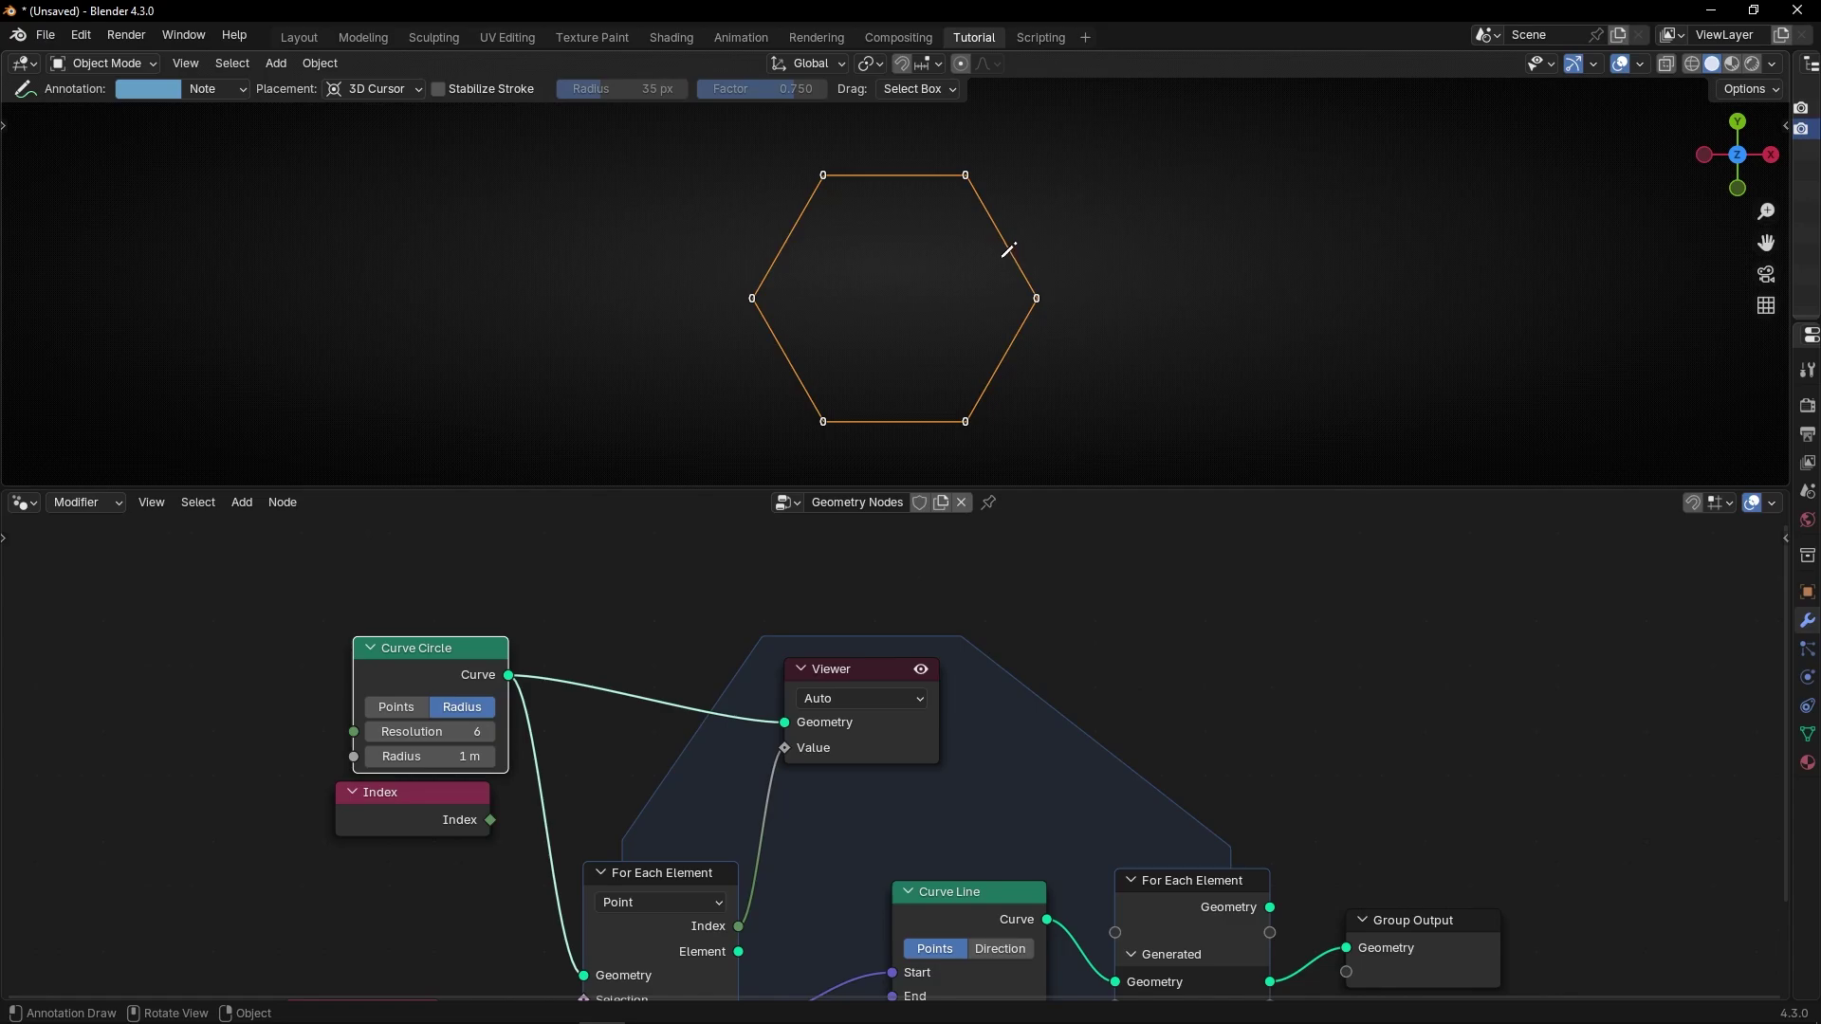
- Annotate a box around each of the hexagon's six points, and erase the boxes
{"action": "mouse_move", "coordinate": [994, 261]}
{"action": "left_mouse_down"}
{"action": "mouse_move", "coordinate": [994, 316]}
{"action": "mouse_move", "coordinate": [1080, 258]}
{"action": "mouse_move", "coordinate": [1012, 326]}
{"action": "mouse_move", "coordinate": [974, 322]}
{"action": "left_mouse_up"}
{"action": "mouse_move", "coordinate": [945, 160]}
{"action": "left_mouse_down"}
{"action": "mouse_move", "coordinate": [1010, 190]}
{"action": "mouse_move", "coordinate": [946, 150]}
{"action": "left_mouse_up"}
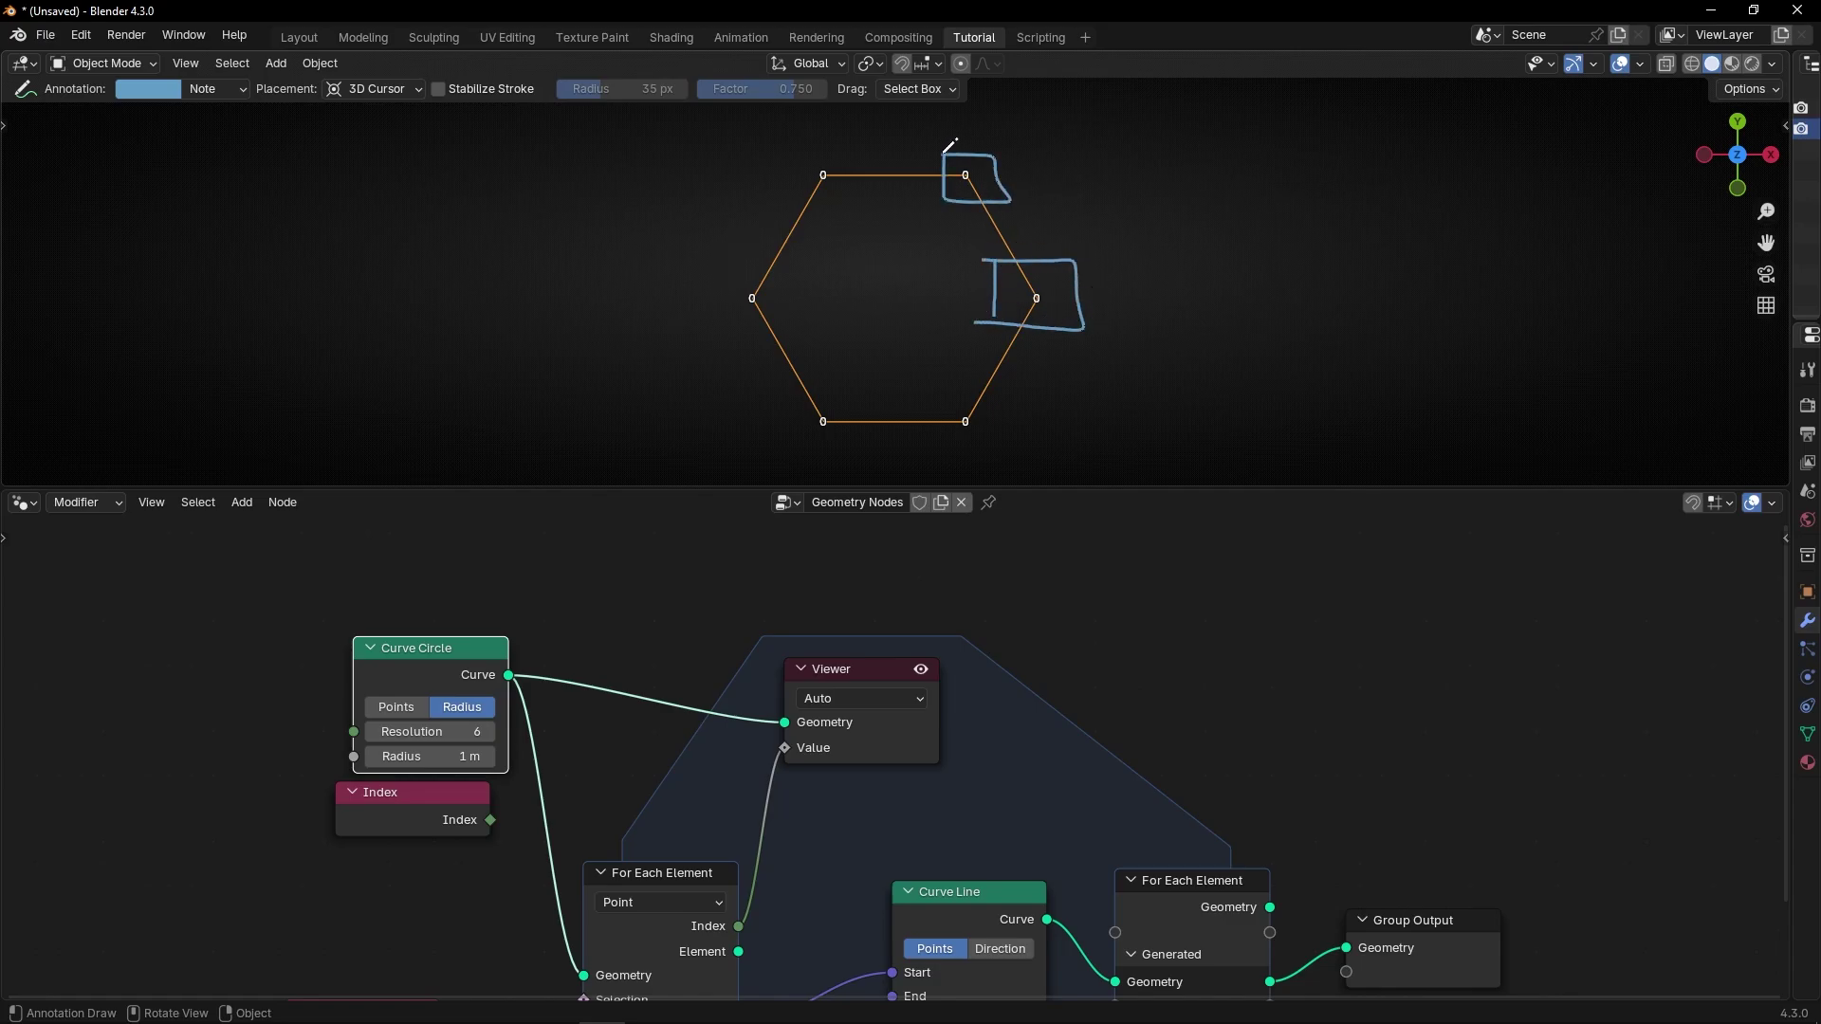
{"action": "left_click_drag", "start_coordinate": [791, 142], "coordinate": [795, 192]}
{"action": "left_click_drag", "start_coordinate": [707, 256], "coordinate": [710, 327]}
{"action": "left_click_drag", "start_coordinate": [774, 387], "coordinate": [776, 460]}
{"action": "left_click_drag", "start_coordinate": [916, 388], "coordinate": [930, 455]}
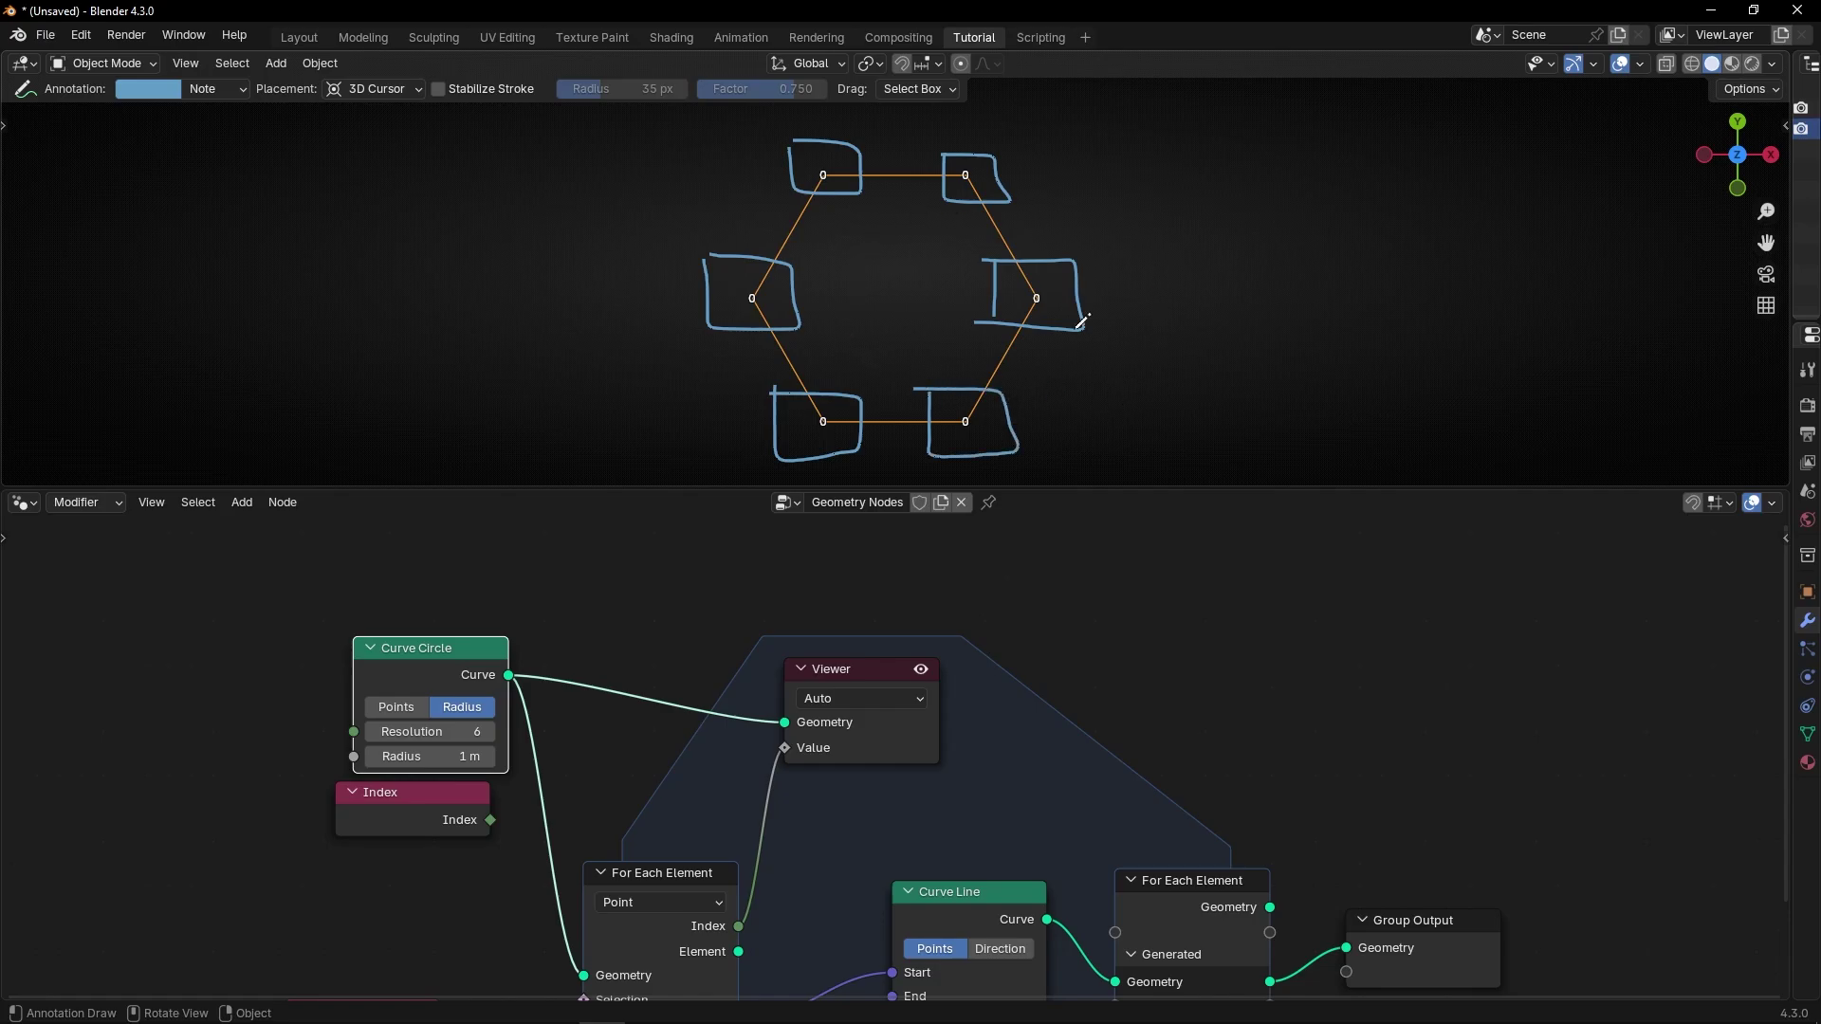
{"action": "scroll", "coordinate": [948, 645], "scroll_direction": "down", "scroll_amount": 4}
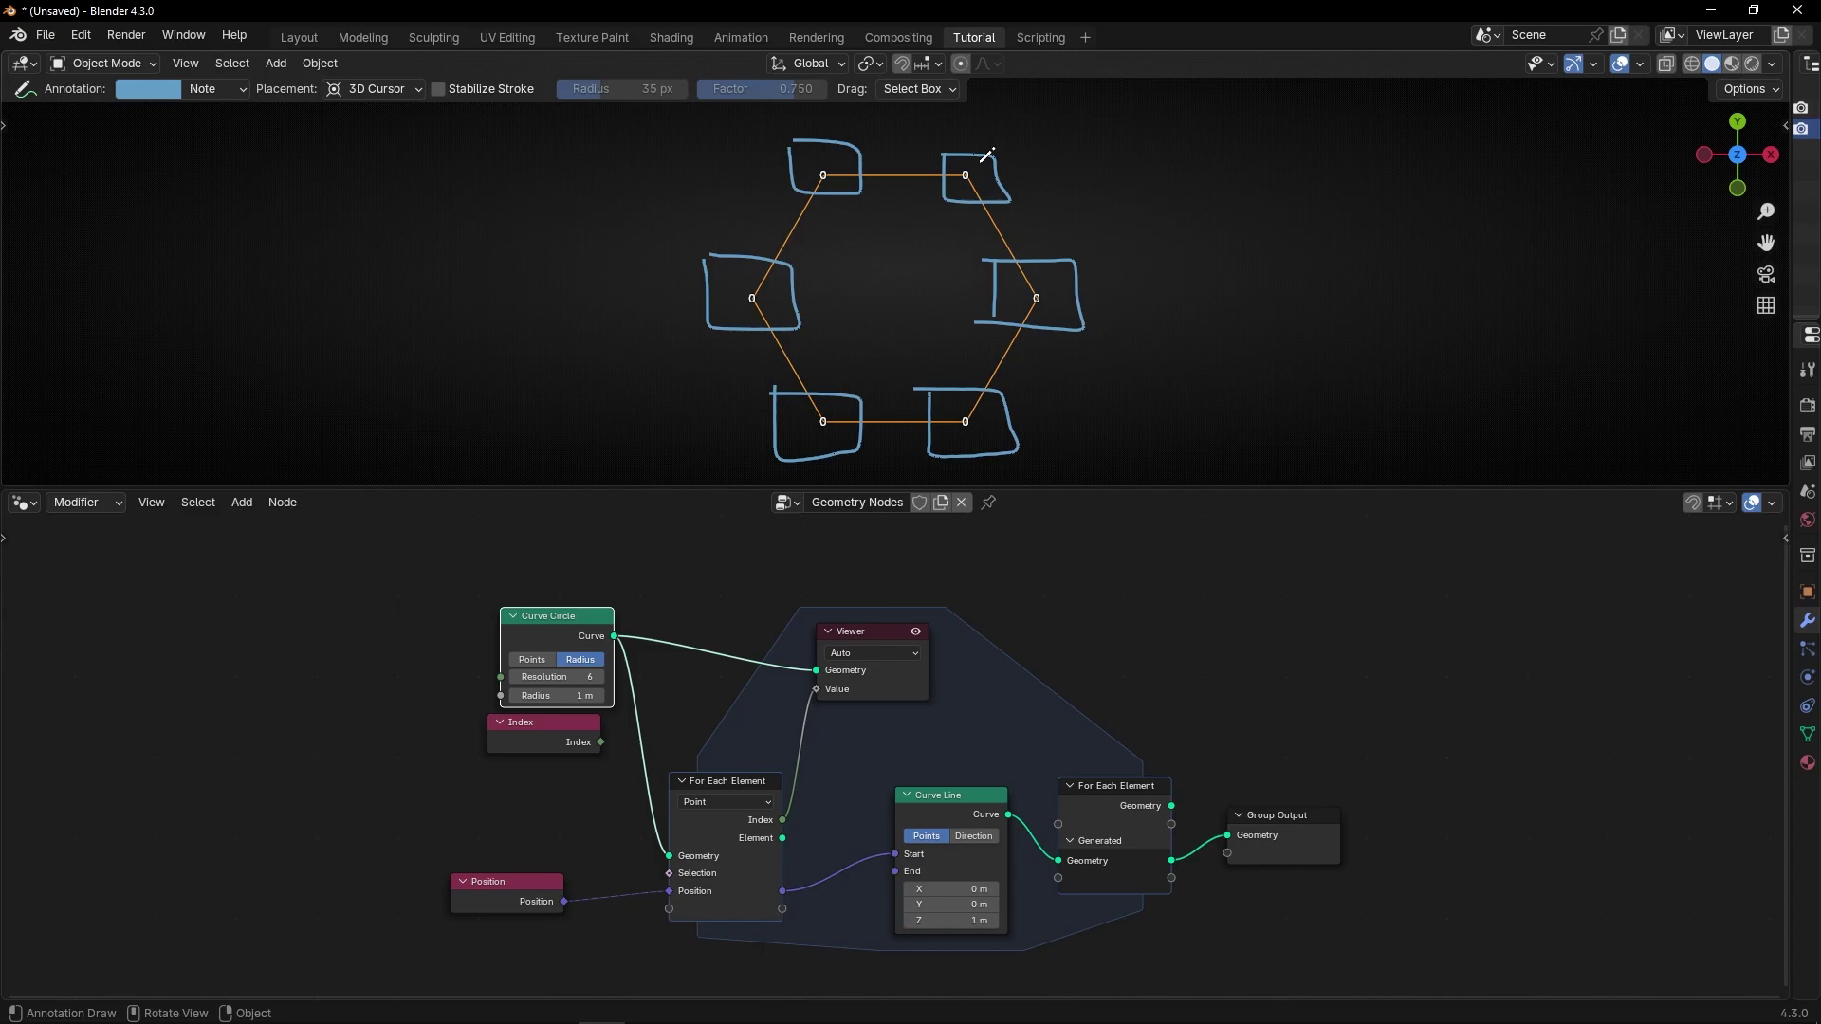
{"action": "mouse_move", "coordinate": [987, 154]}
{"action": "left_mouse_down", "text": "ctrl"}
{"action": "mouse_move", "coordinate": [884, 134]}
{"action": "mouse_move", "coordinate": [749, 350]}
{"action": "mouse_move", "coordinate": [879, 350]}
{"action": "mouse_move", "coordinate": [1075, 245]}
{"action": "mouse_move", "coordinate": [1037, 186]}
{"action": "mouse_move", "coordinate": [935, 158]}
{"action": "left_mouse_up", "text": "ctrl"}
- Delete the Viewer node and place Curve Circle beside the zone, between the Index and Position nodes
{"action": "scroll", "coordinate": [891, 764], "scroll_direction": "up", "scroll_amount": 3}
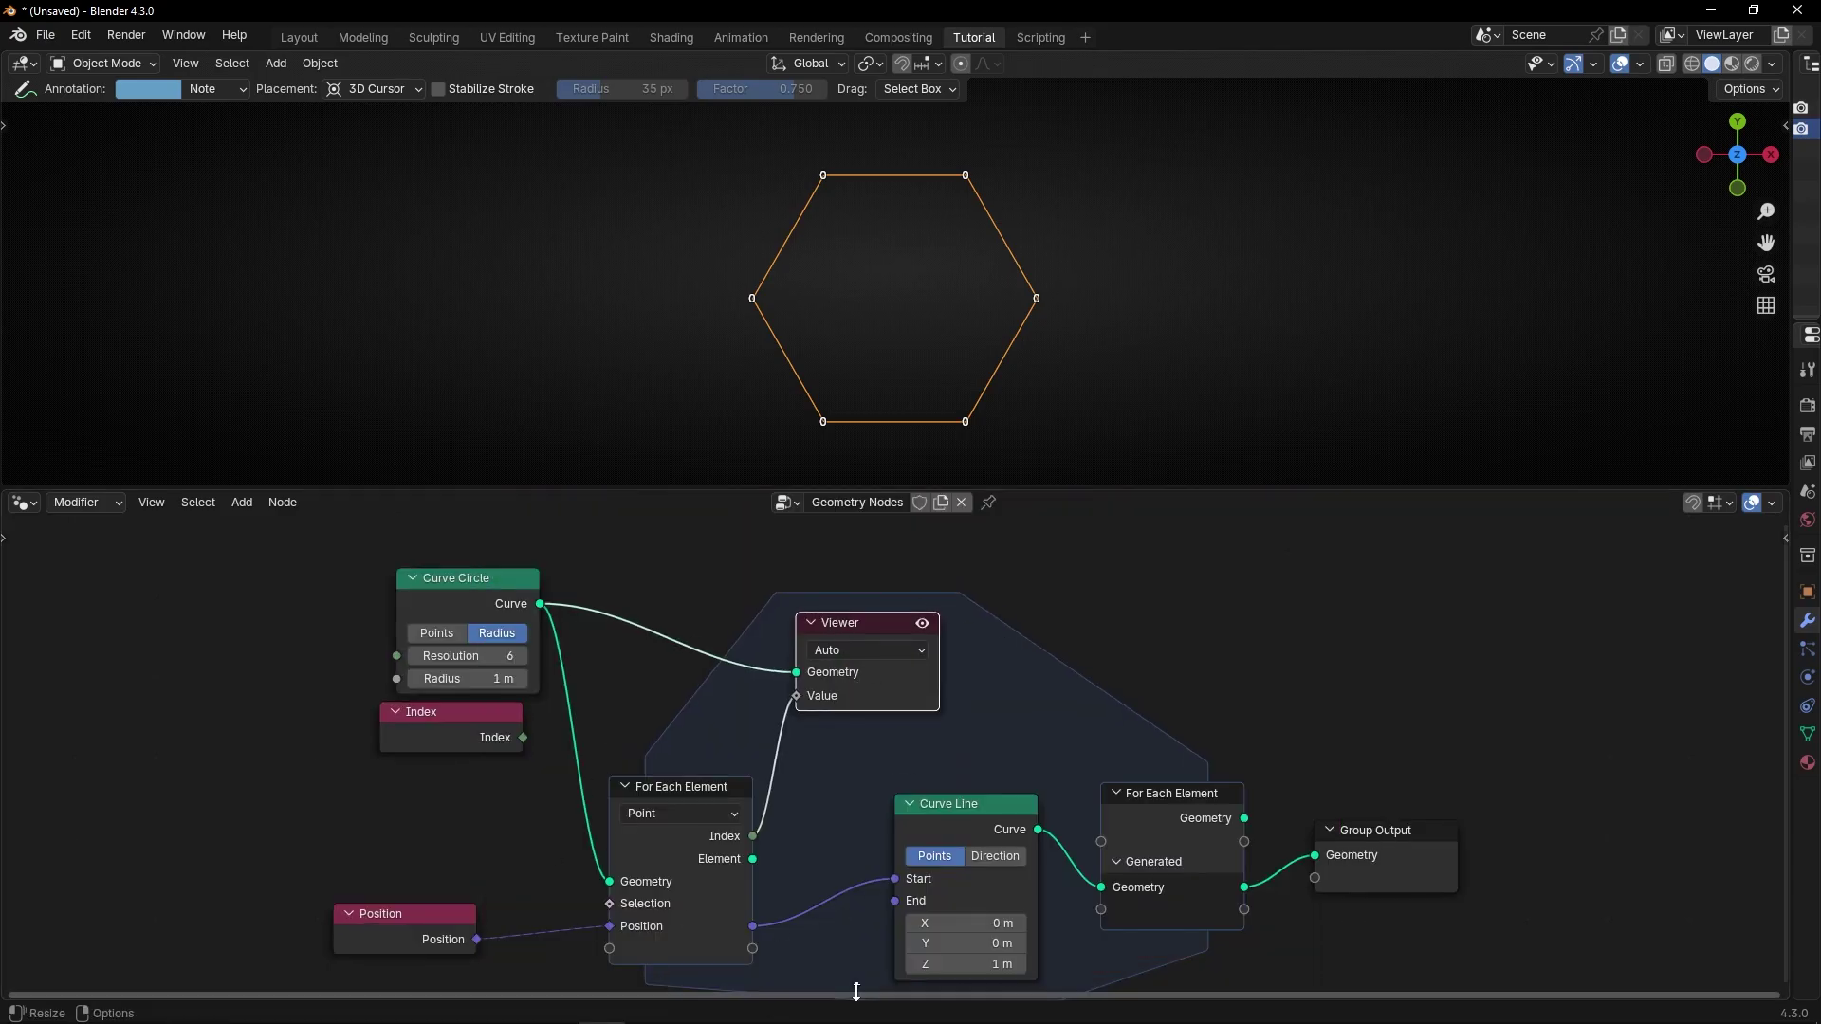
{"action": "key", "text": "x"}
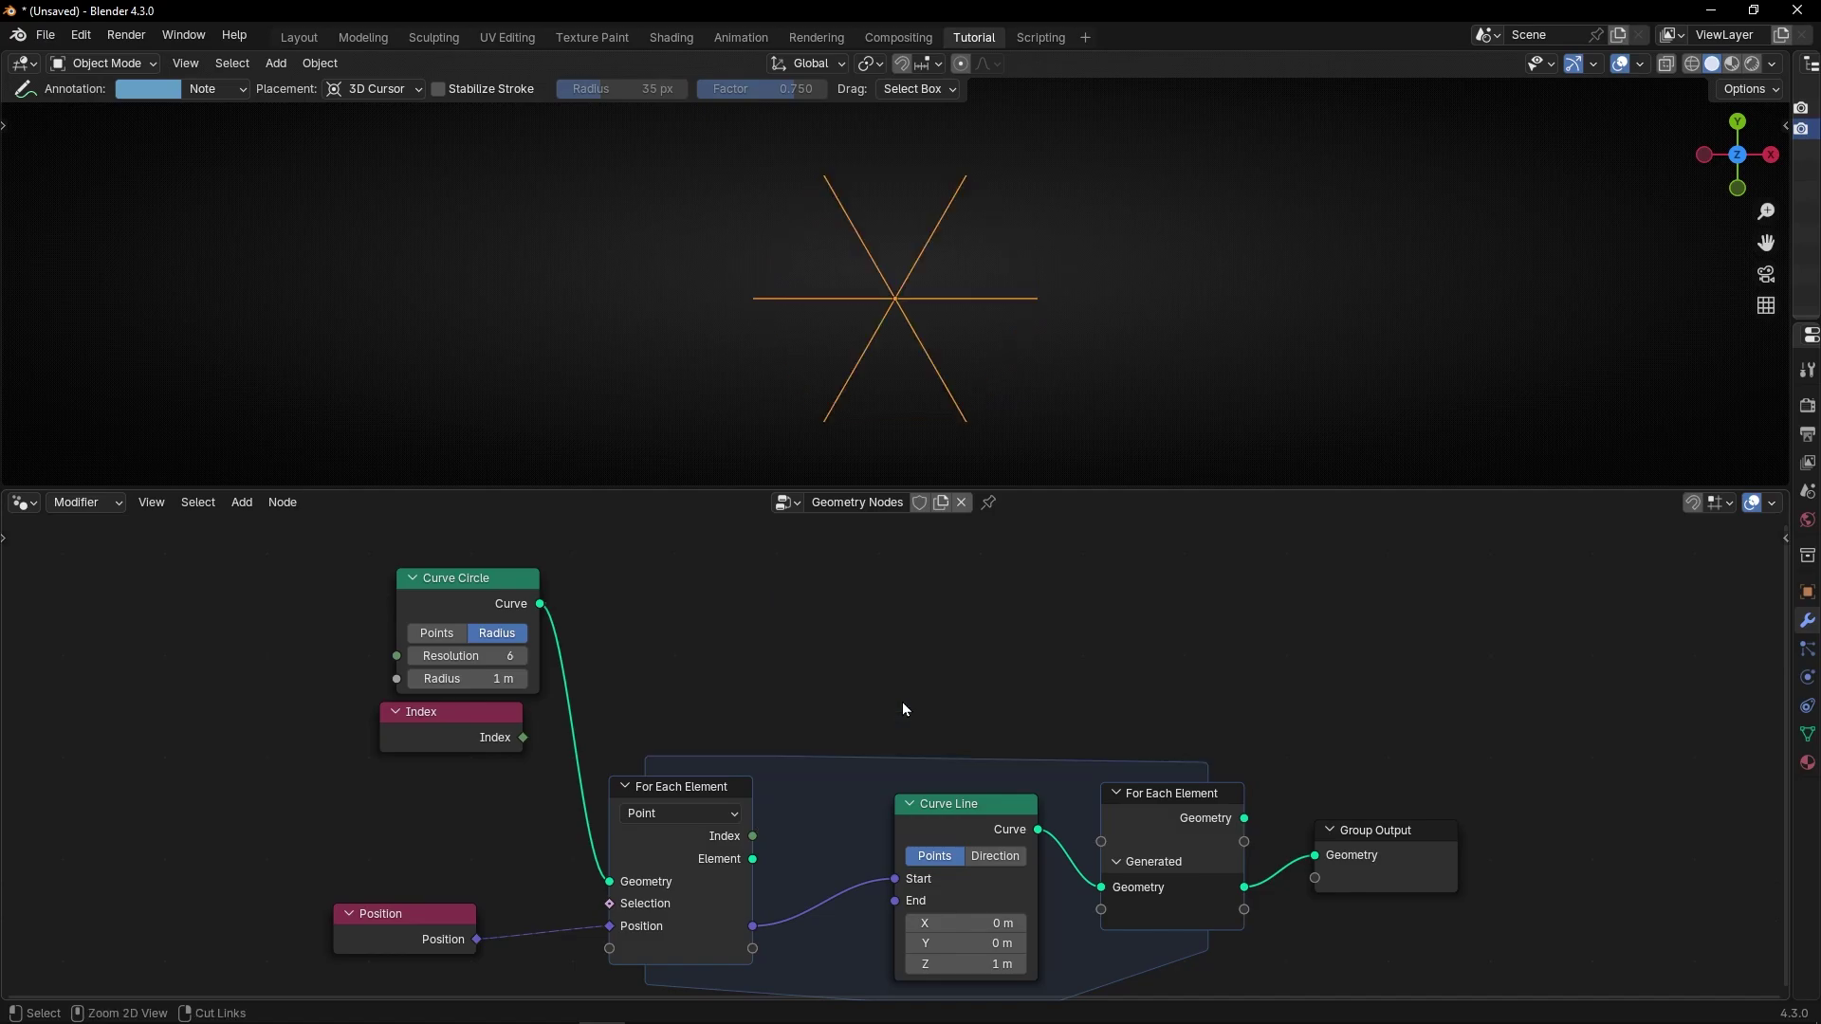
{"action": "left_click", "coordinate": [486, 594]}
{"action": "left_click_drag", "start_coordinate": [486, 594], "coordinate": [454, 769]}
{"action": "scroll", "coordinate": [795, 816], "scroll_direction": "down", "scroll_amount": 2}
{"action": "middle_click_drag", "start_coordinate": [801, 818], "coordinate": [765, 745]}
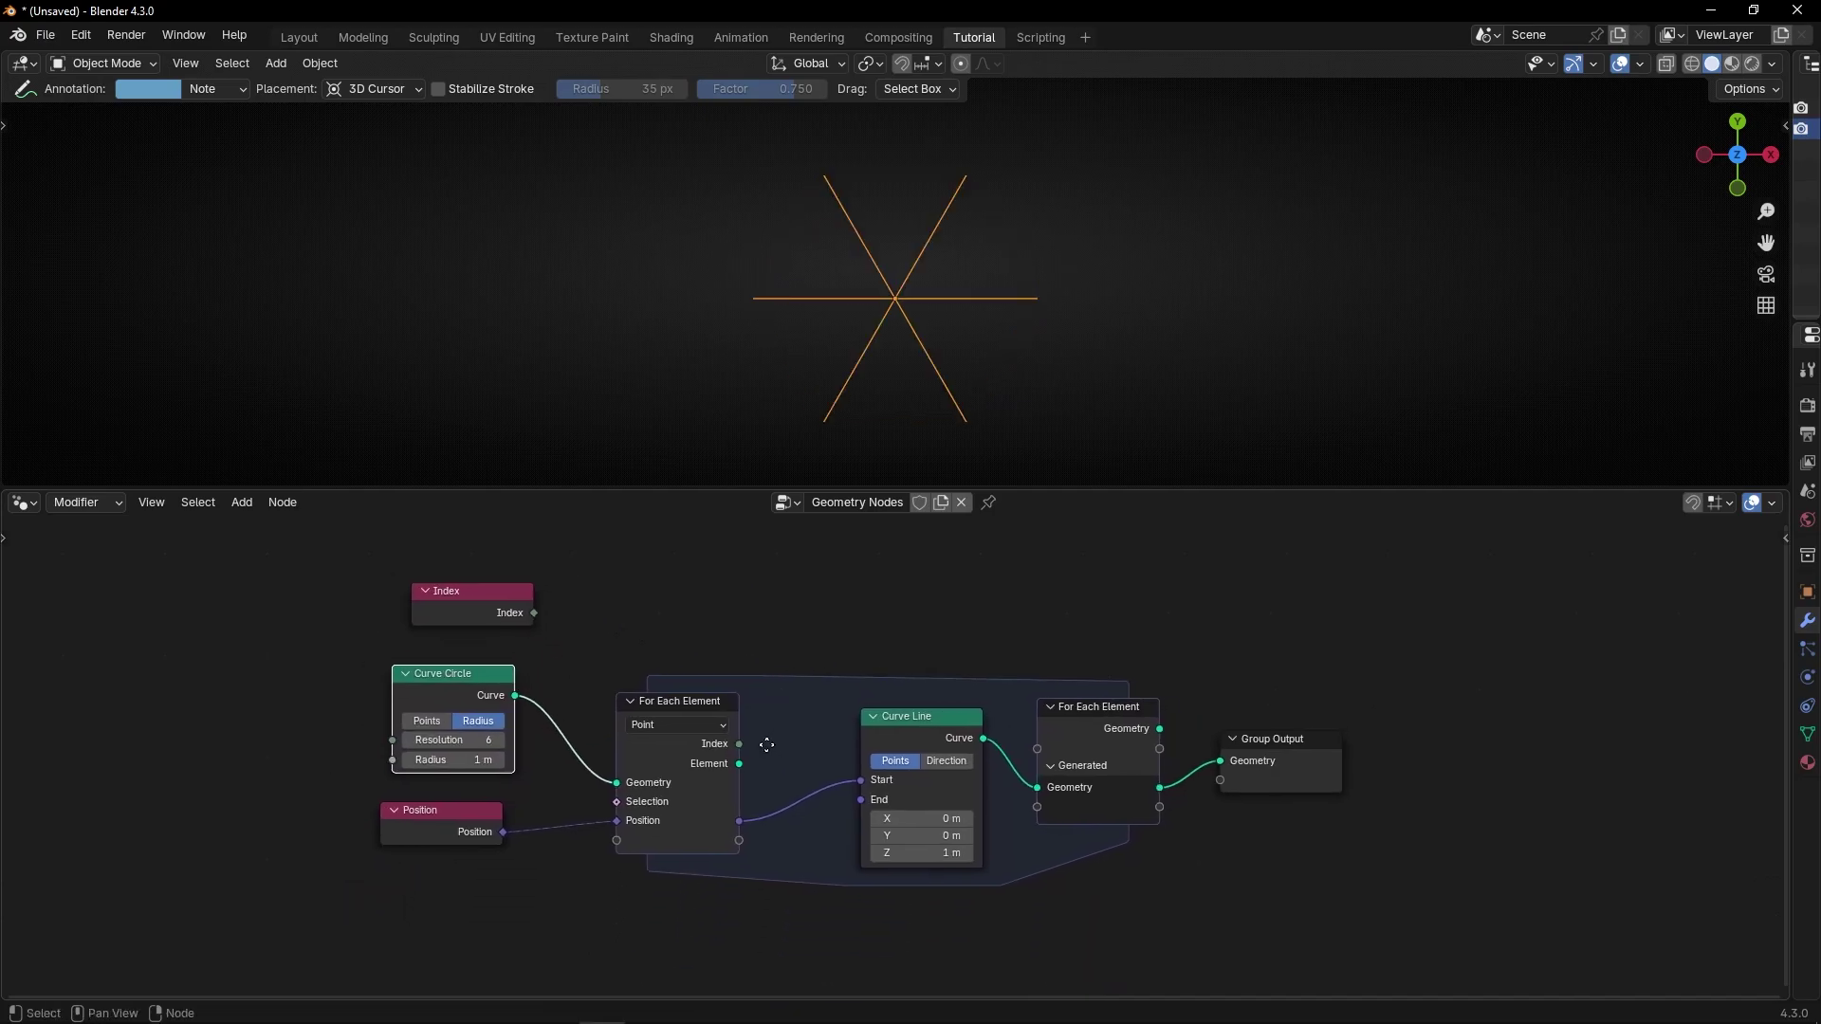
- Maximize the node editor and add a Sample Index node below the For Each Element zone
{"action": "scroll", "coordinate": [800, 822], "scroll_direction": "up", "scroll_amount": 7}
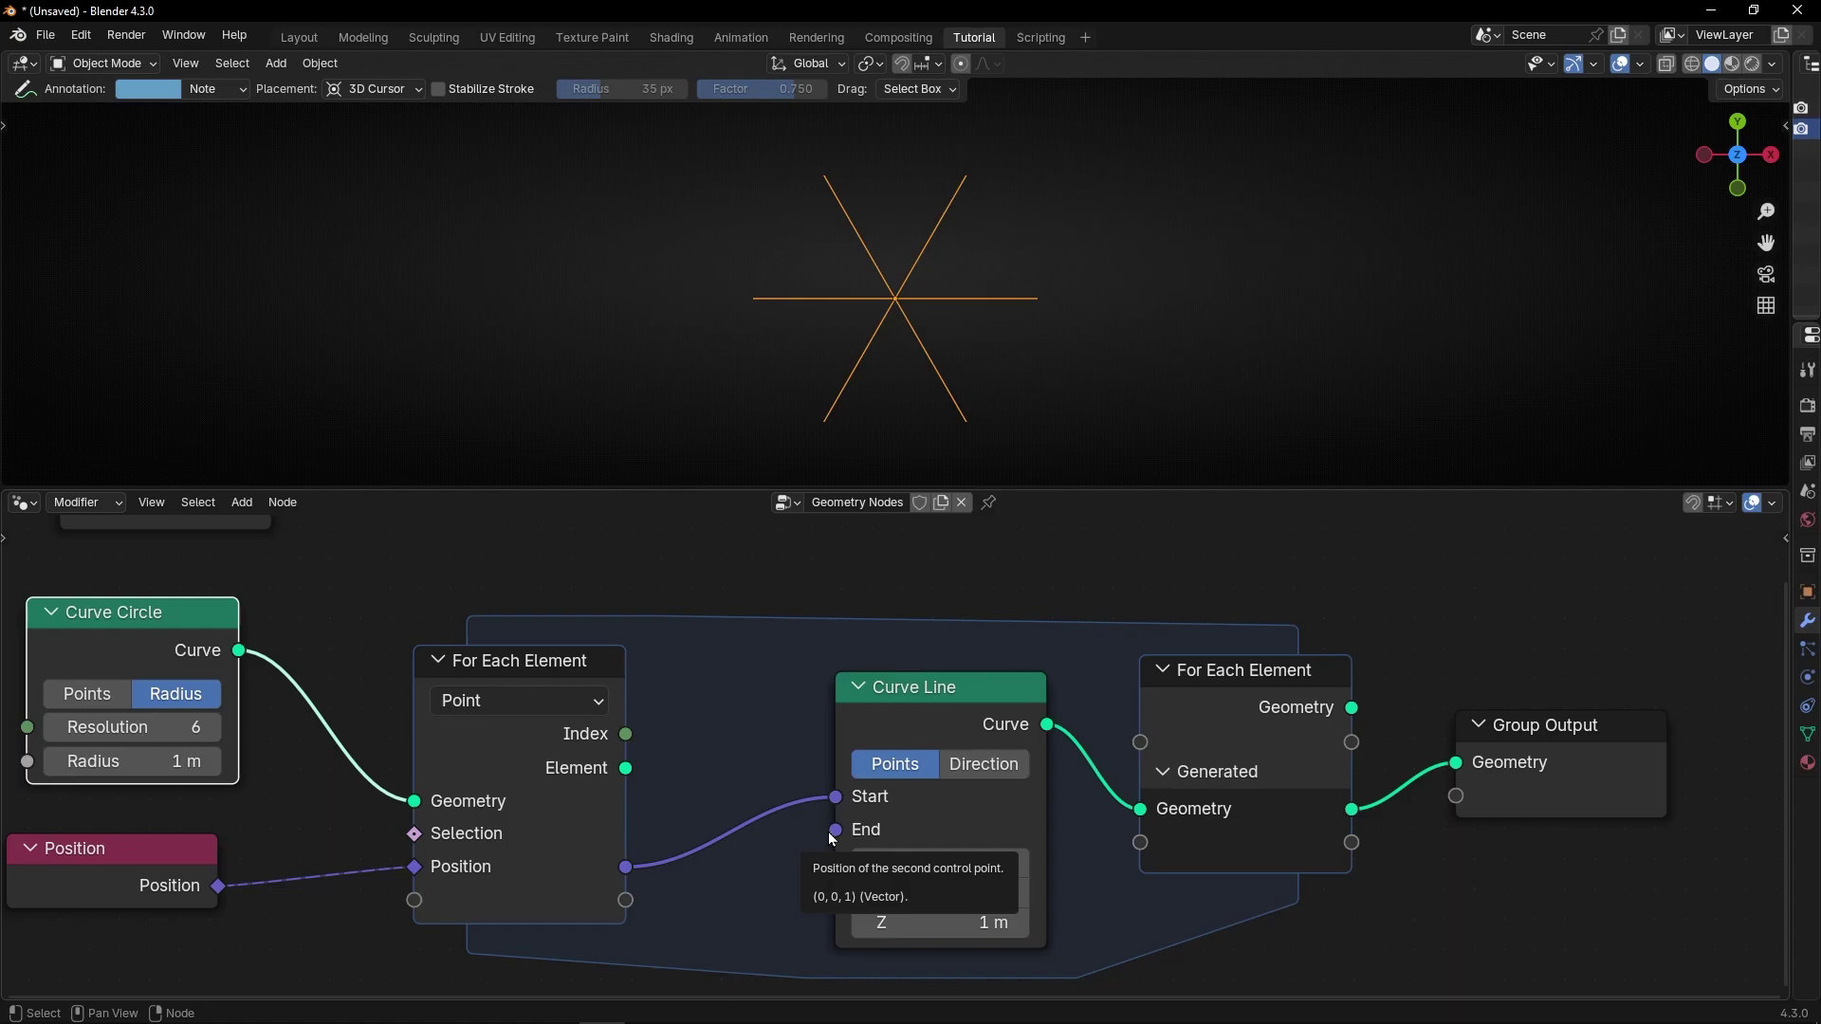
{"action": "scroll", "coordinate": [829, 835], "scroll_direction": "down", "scroll_amount": 4}
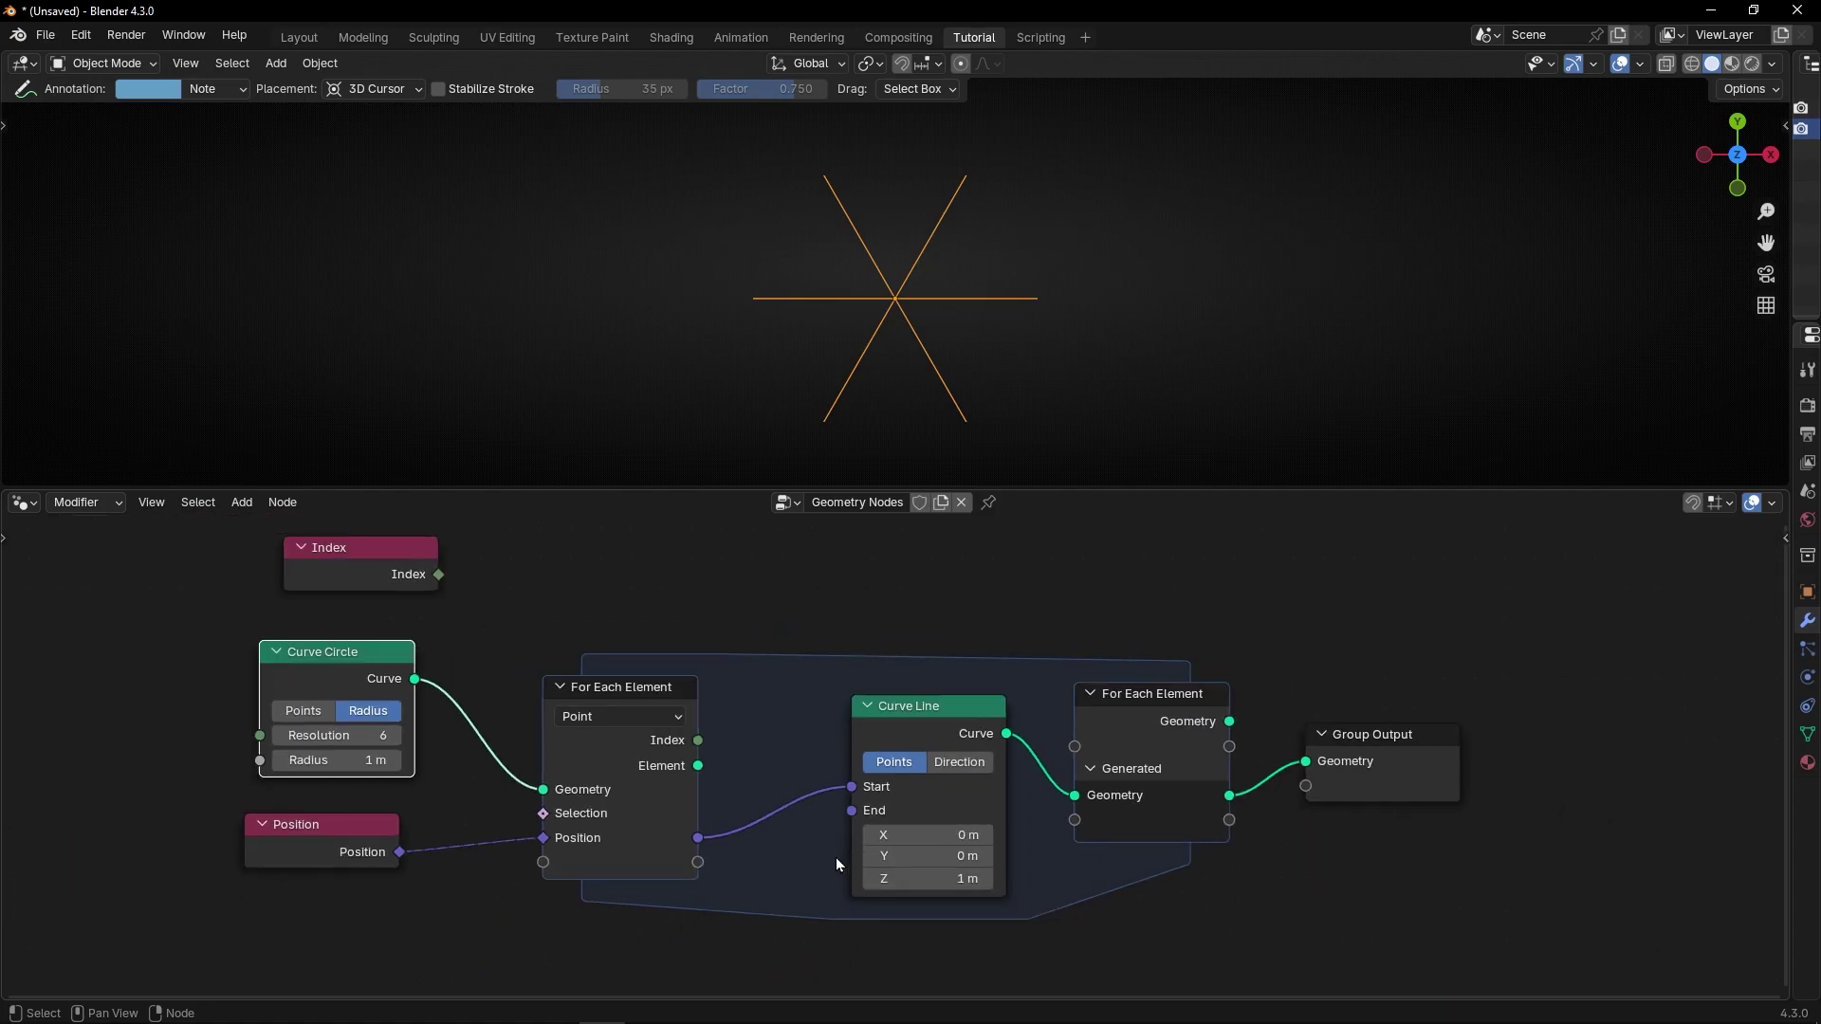
{"action": "middle_click_drag", "start_coordinate": [835, 858], "coordinate": [886, 685]}
{"action": "key", "text": "ctrl+space"}
{"action": "scroll", "coordinate": [848, 833], "scroll_direction": "up", "scroll_amount": 2}
{"action": "key", "text": "shift+a"}
{"action": "type", "text": "sample"}
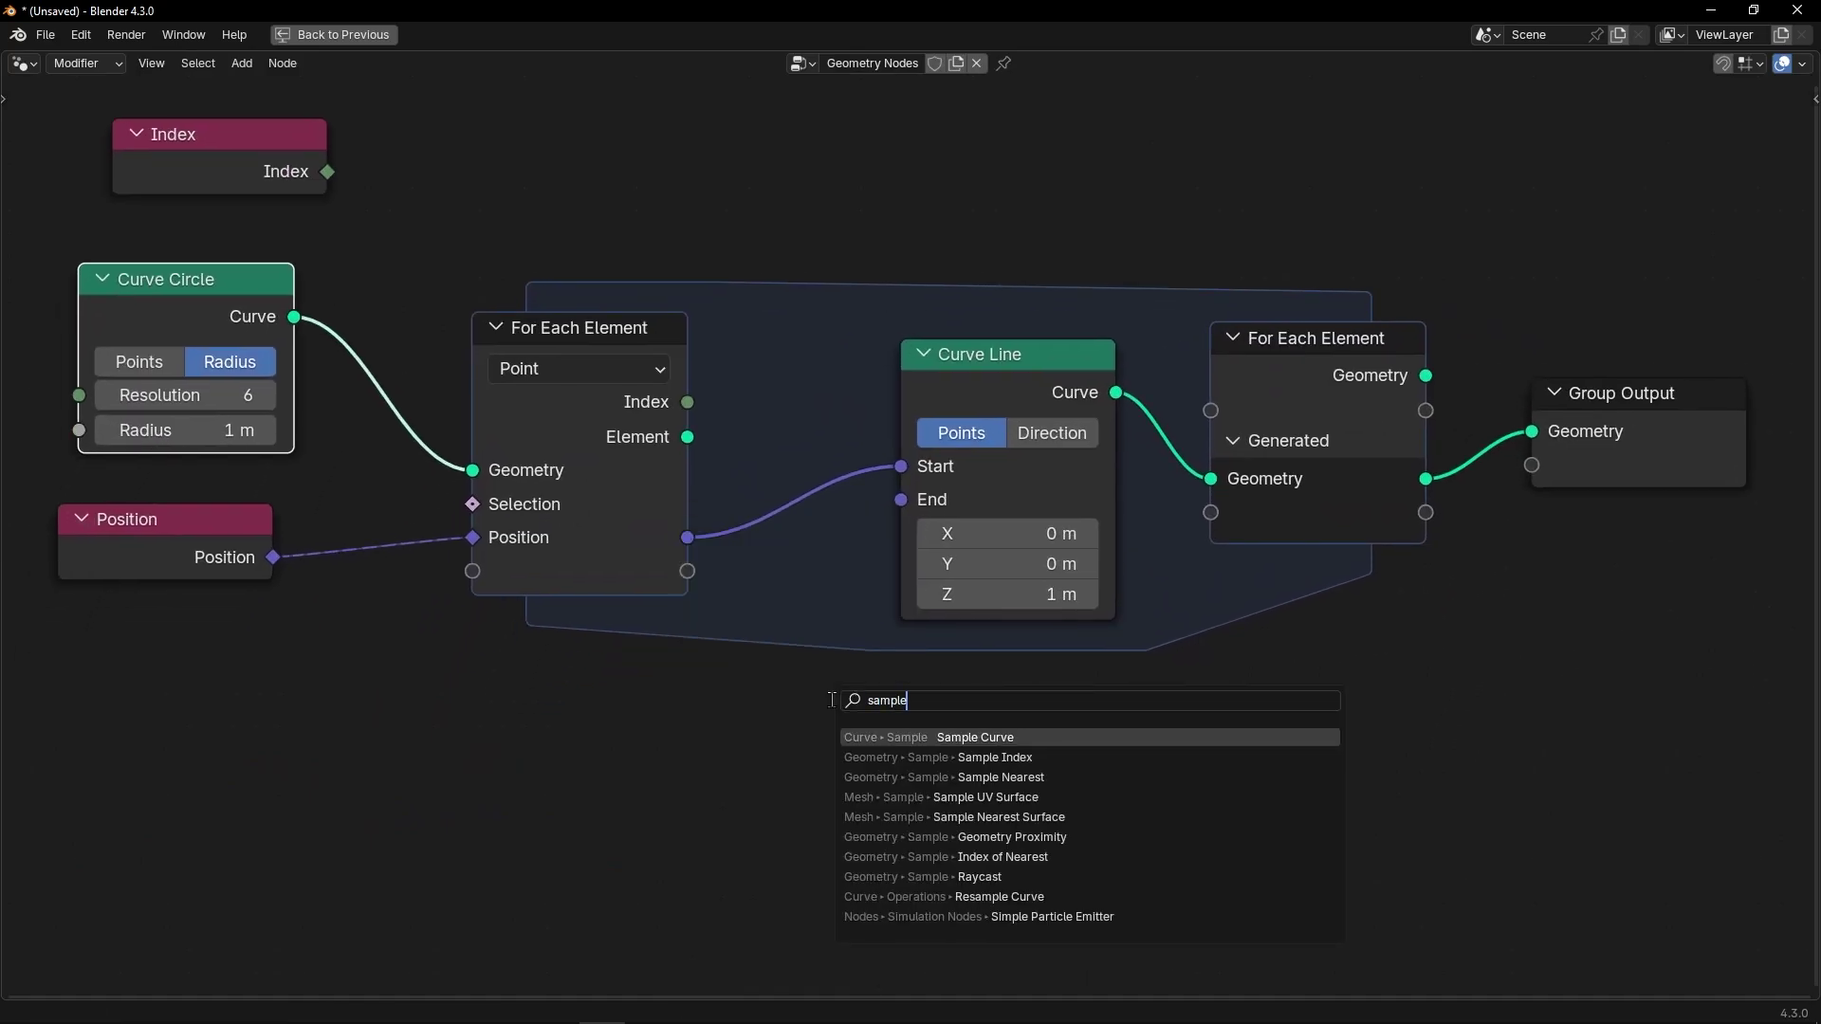
{"action": "type", "text": " ind"}
{"action": "key", "text": "Return"}
{"action": "left_click", "coordinate": [743, 698]}
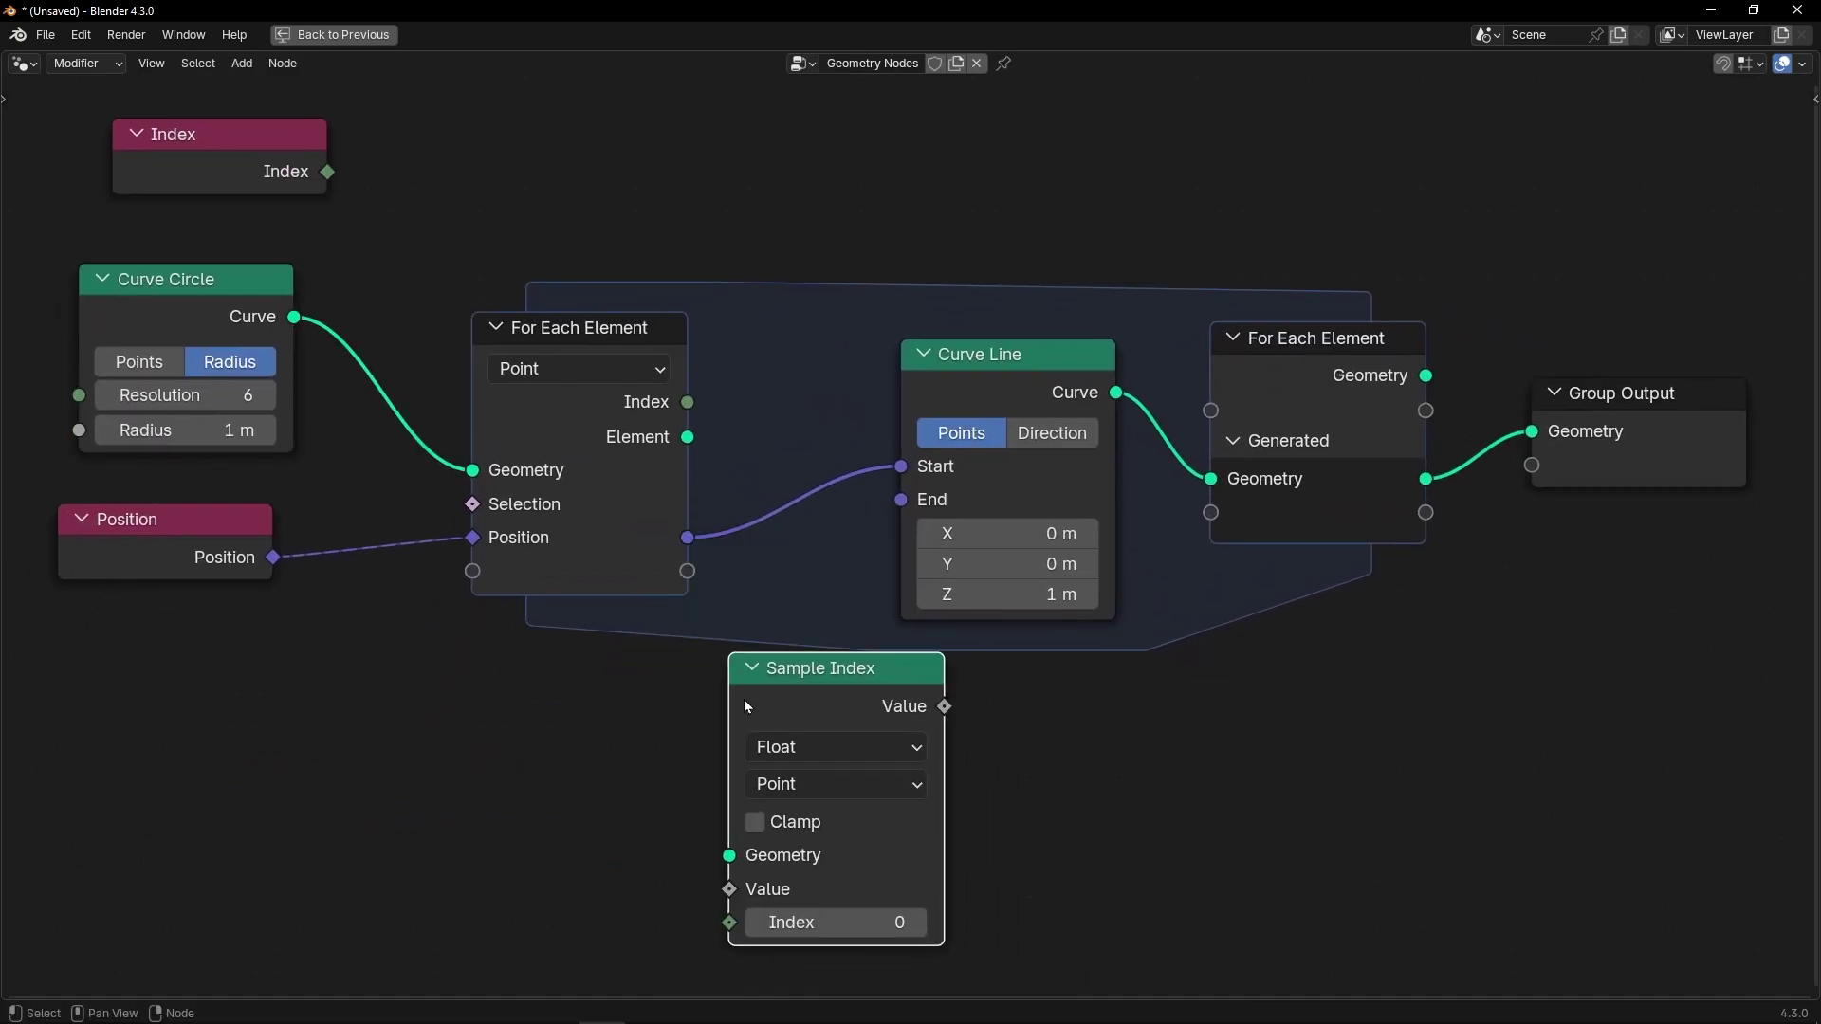
- Set Sample Index's data type to Vector and connect a duplicate of the Position node to its Value
{"action": "scroll", "coordinate": [744, 698], "scroll_direction": "up", "scroll_amount": 2}
{"action": "scroll", "coordinate": [767, 713], "scroll_direction": "down", "scroll_amount": 4}
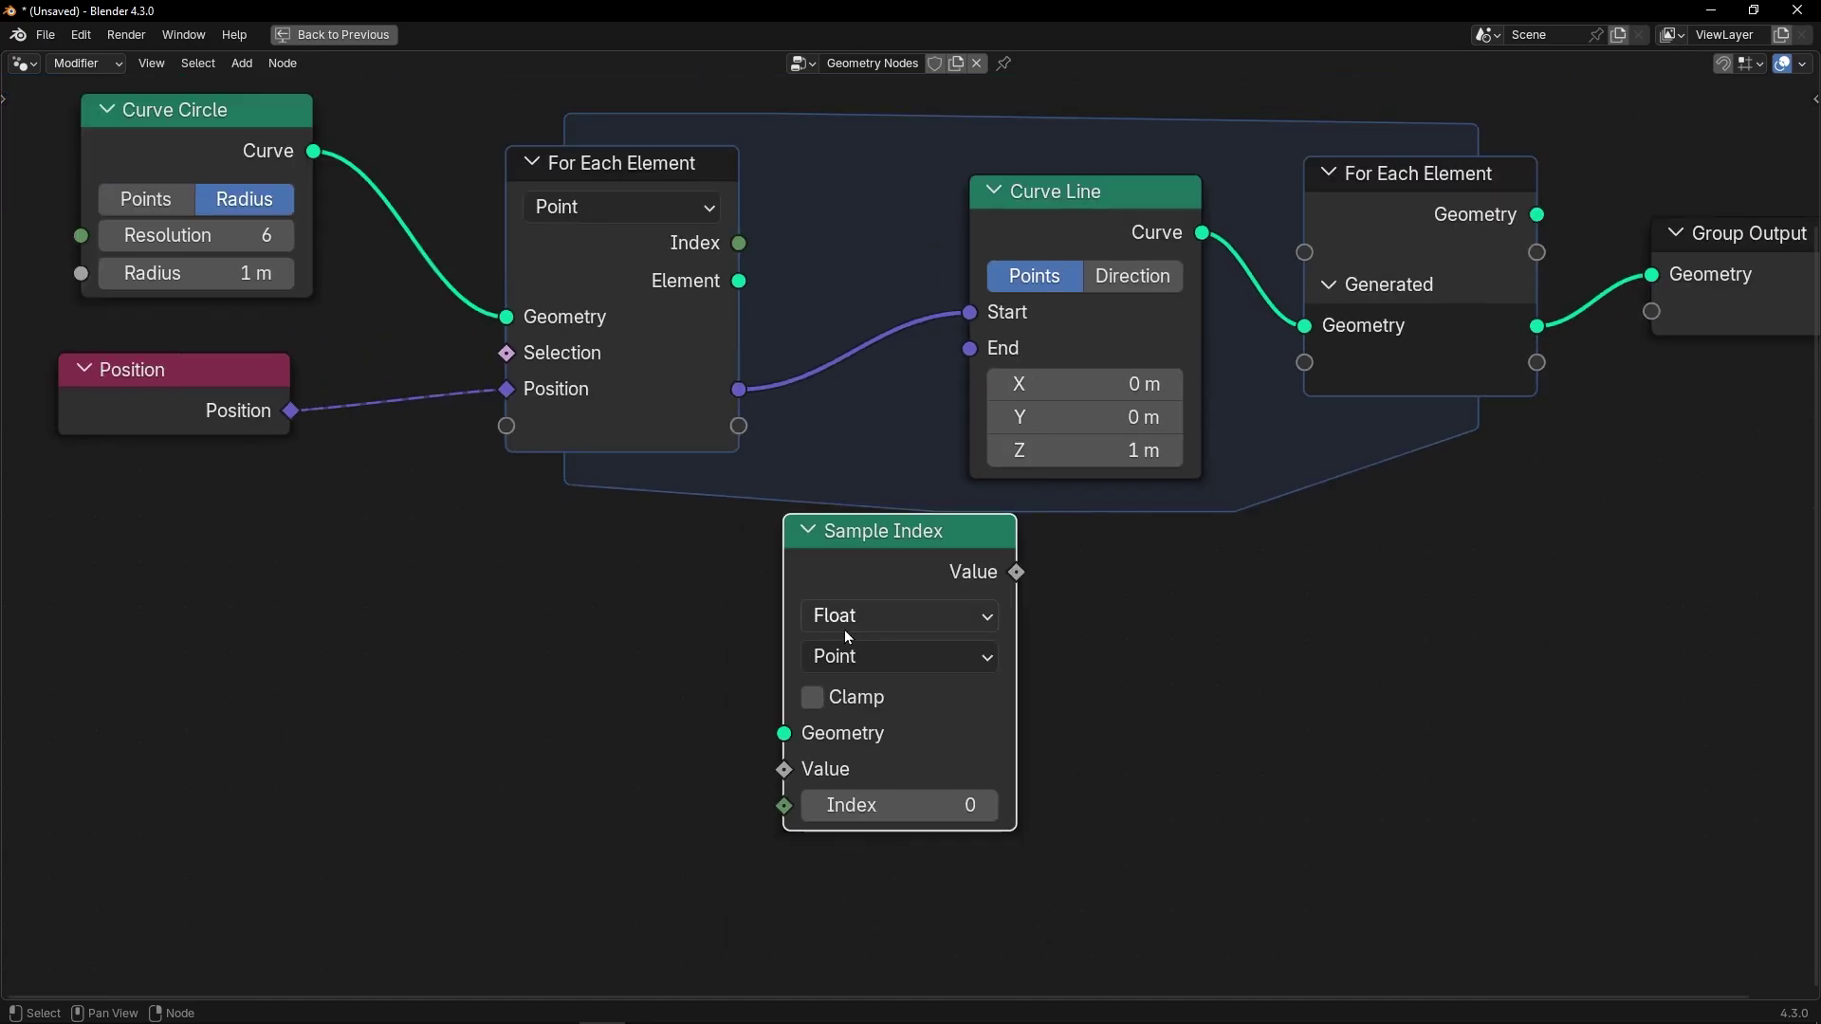
{"action": "left_click", "coordinate": [851, 618]}
{"action": "left_click", "coordinate": [896, 764]}
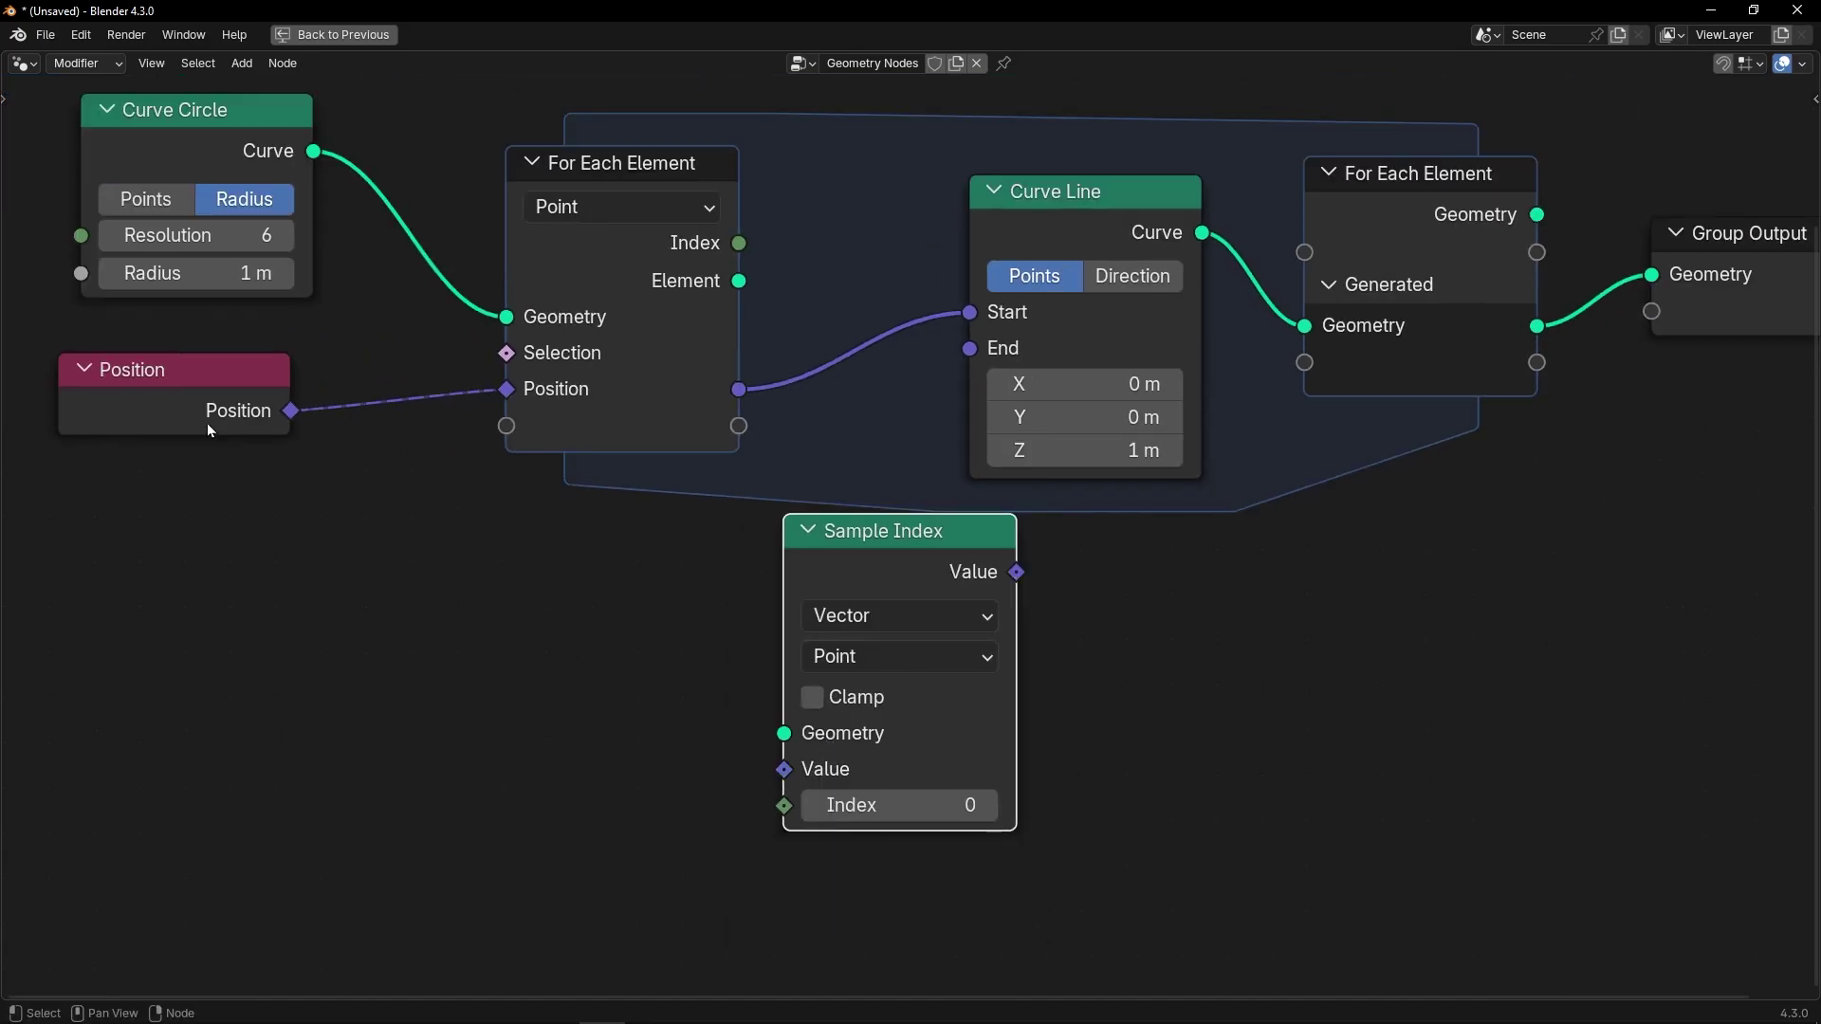
{"action": "left_click", "coordinate": [207, 423]}
{"action": "key", "text": "shift+d"}
{"action": "left_click", "coordinate": [704, 768]}
{"action": "left_click_drag", "start_coordinate": [724, 749], "coordinate": [783, 770]}
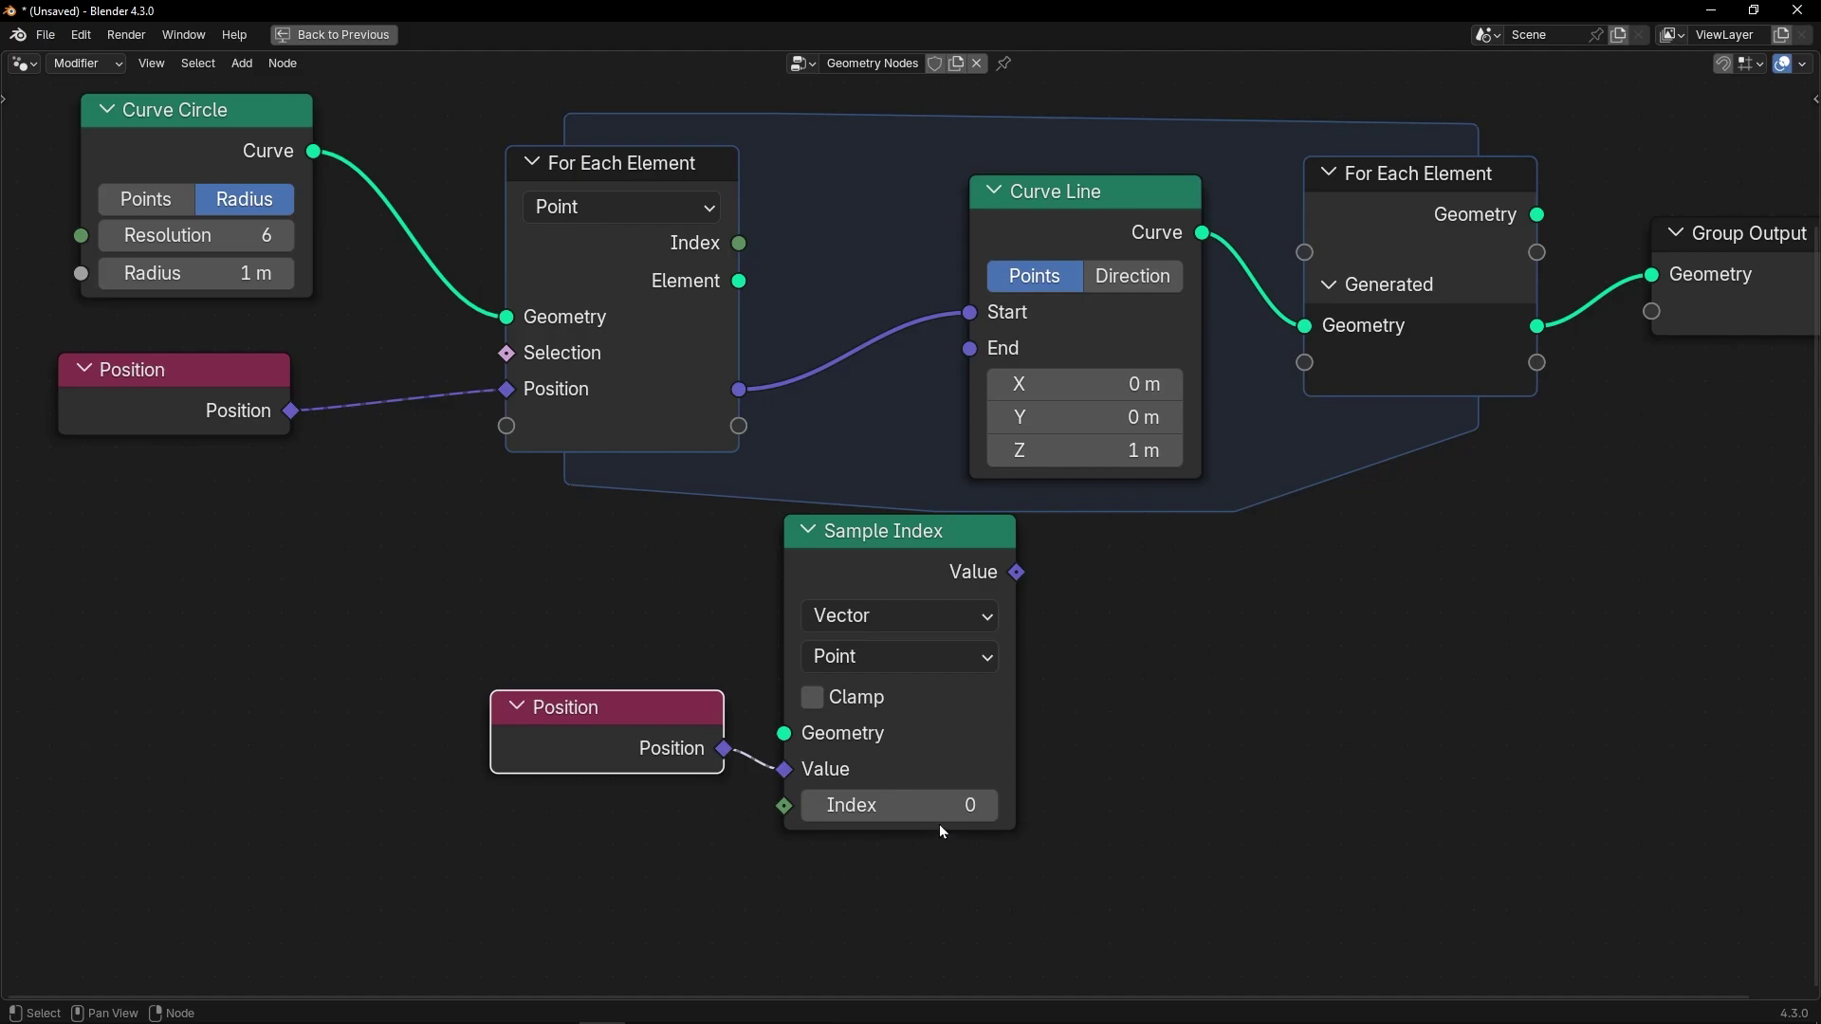
- Move Curve Line, the zone's output node and Group Output away from the zone's input node to widen the zone
{"action": "scroll", "coordinate": [939, 797], "scroll_direction": "down", "scroll_amount": 2}
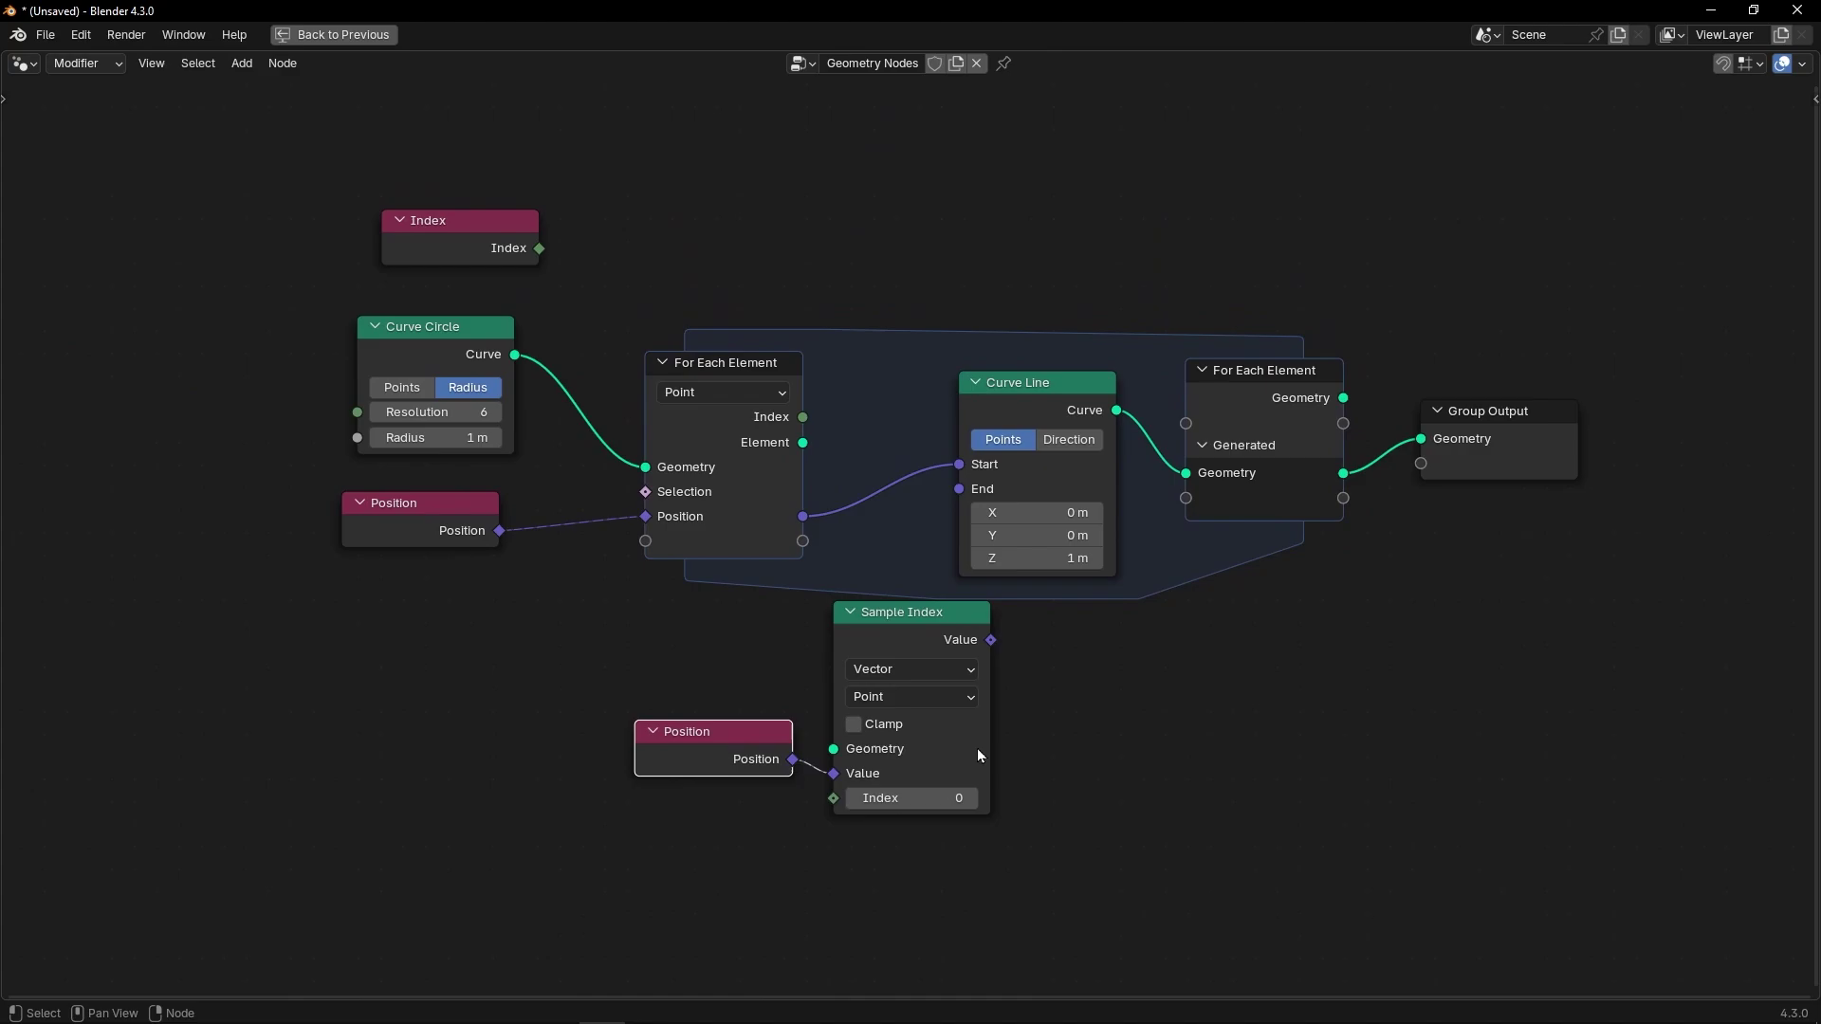
{"action": "scroll", "coordinate": [901, 631], "scroll_direction": "up", "scroll_amount": 3}
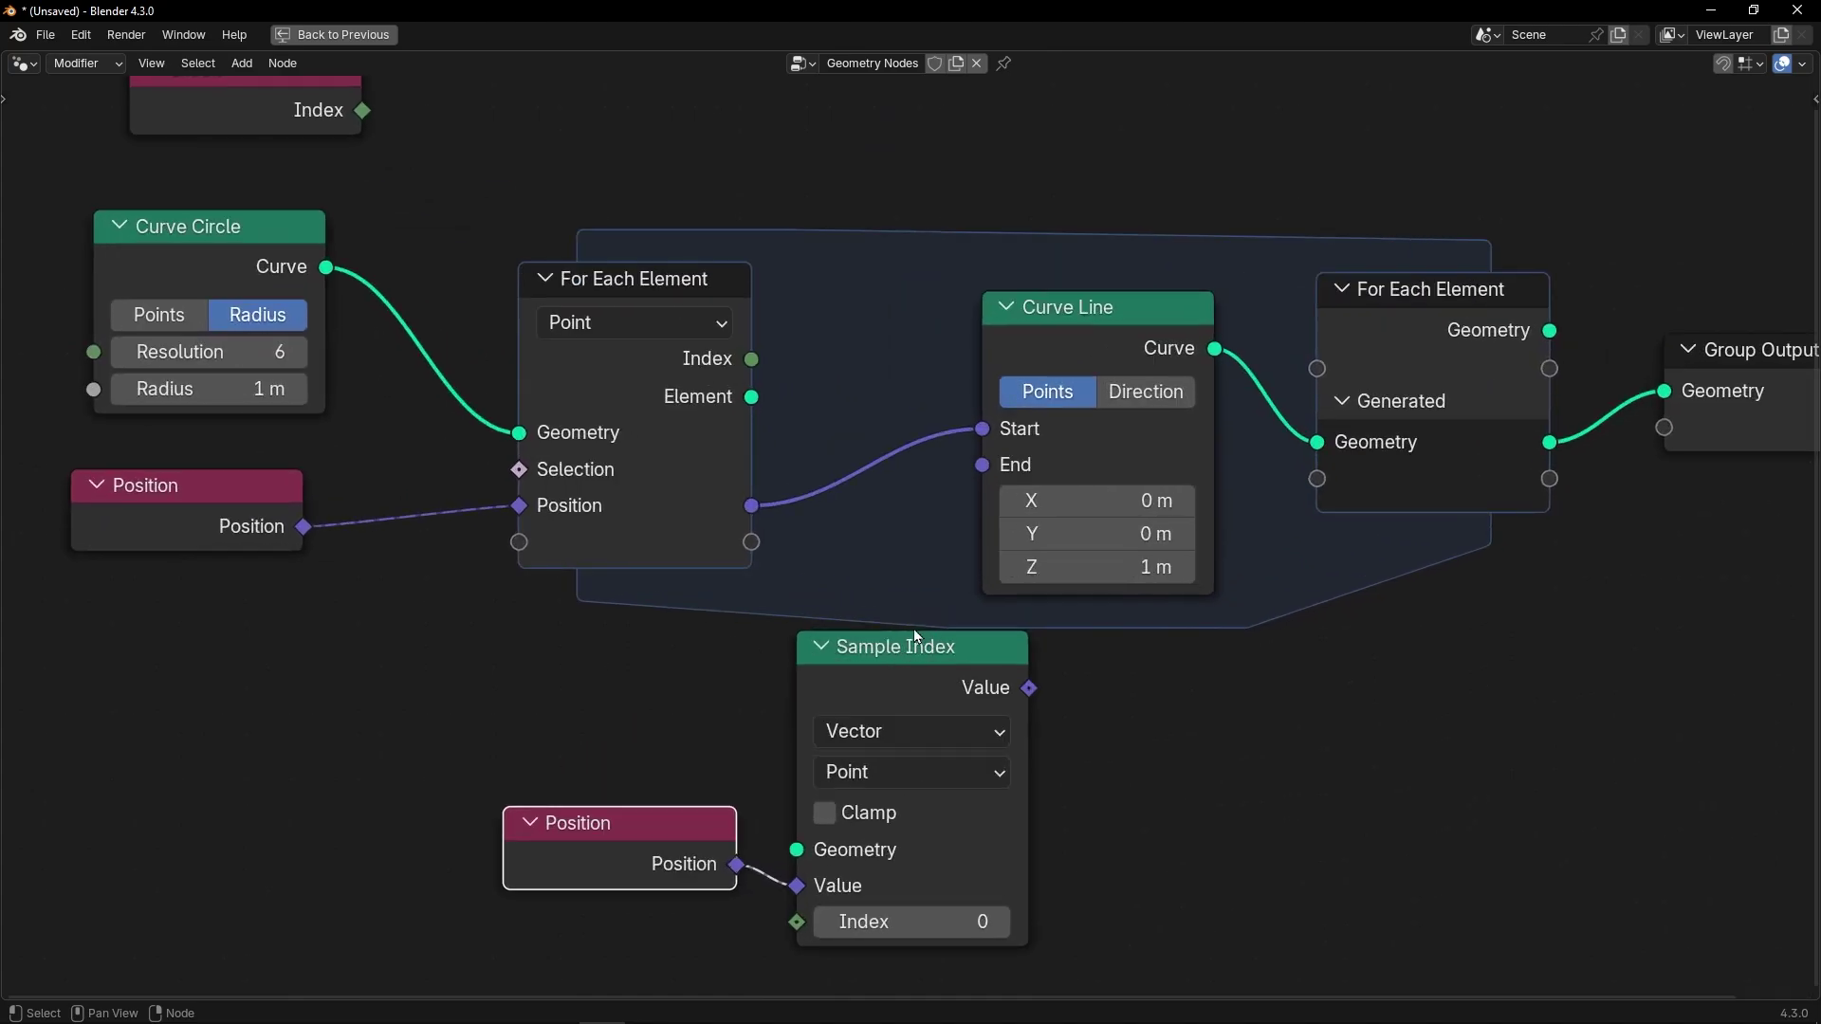
{"action": "left_click_drag", "start_coordinate": [857, 244], "coordinate": [1726, 537]}
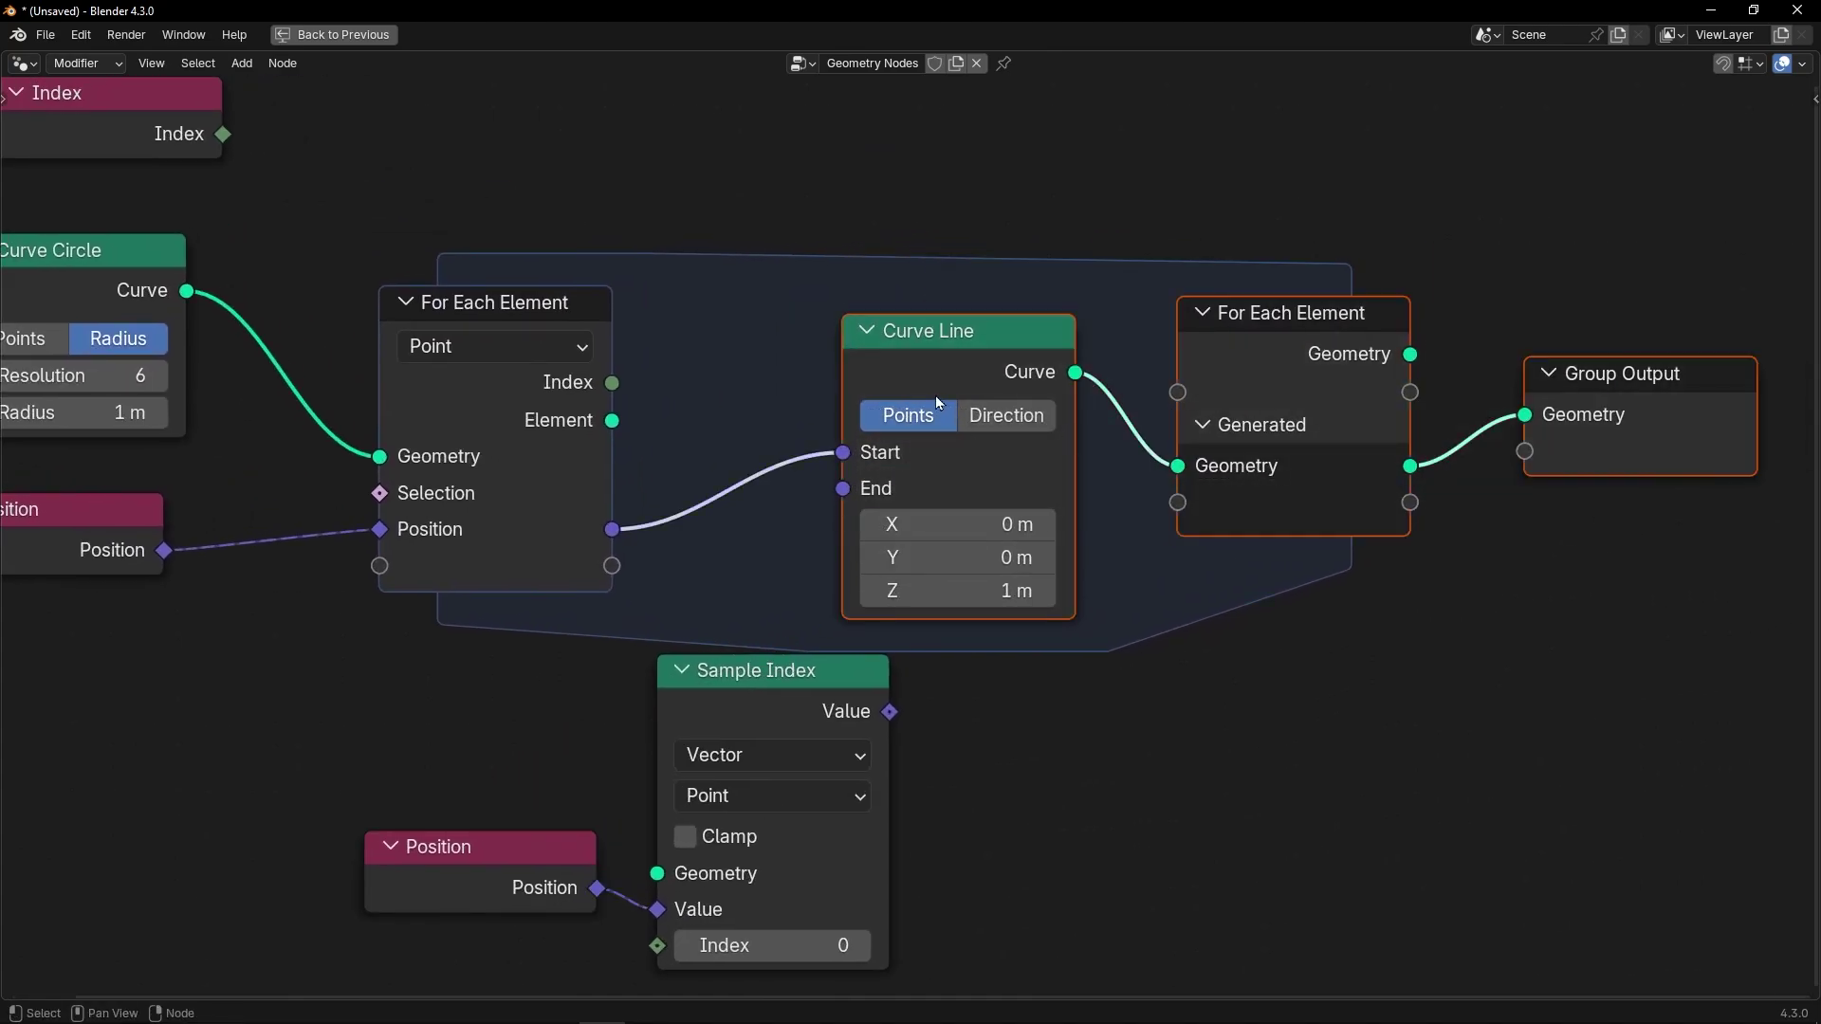
{"action": "left_click_drag", "start_coordinate": [936, 395], "coordinate": [1254, 397]}
{"action": "scroll", "coordinate": [858, 550], "scroll_direction": "down", "scroll_amount": 2}
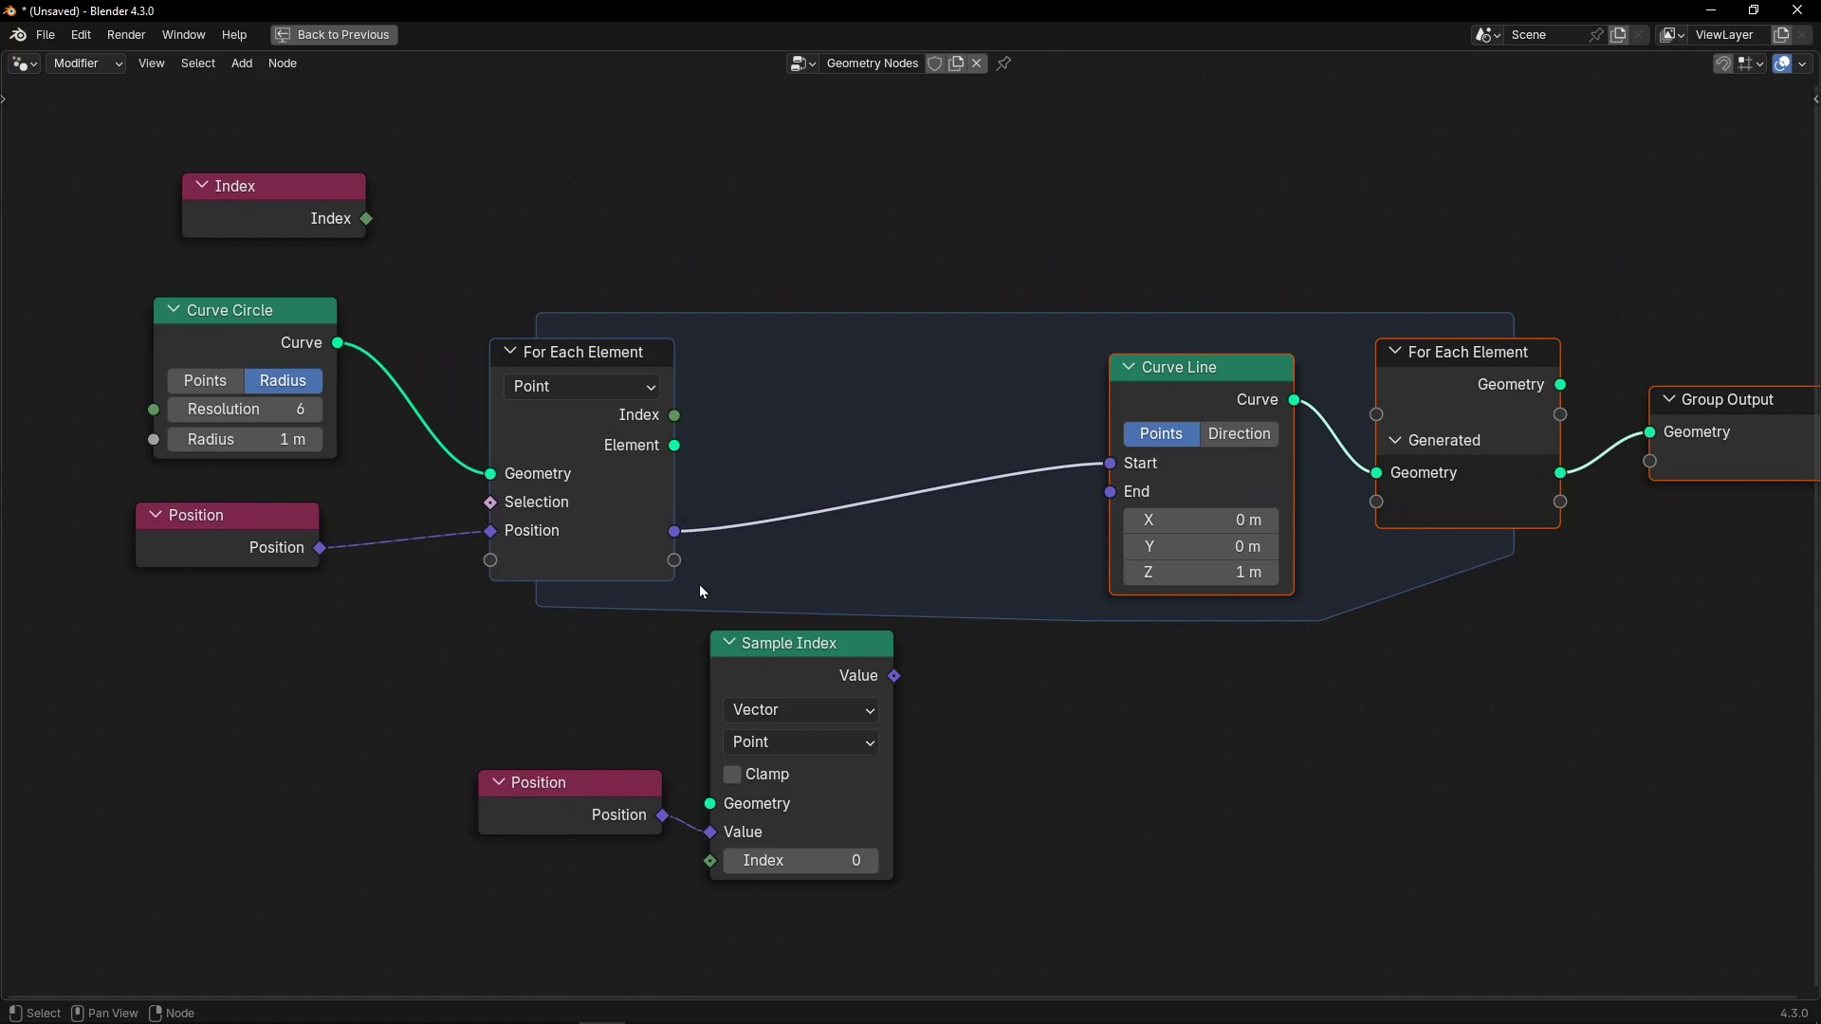
- Move Curve Circle below the upper Position node and connect its Curve output to Sample Index's Geometry
{"action": "left_click_drag", "start_coordinate": [274, 370], "coordinate": [251, 692]}
{"action": "left_click_drag", "start_coordinate": [216, 533], "coordinate": [226, 424]}
{"action": "left_click_drag", "start_coordinate": [211, 680], "coordinate": [711, 804]}
{"action": "left_click_drag", "start_coordinate": [560, 806], "coordinate": [547, 848]}
{"action": "left_click_drag", "start_coordinate": [787, 704], "coordinate": [769, 686]}
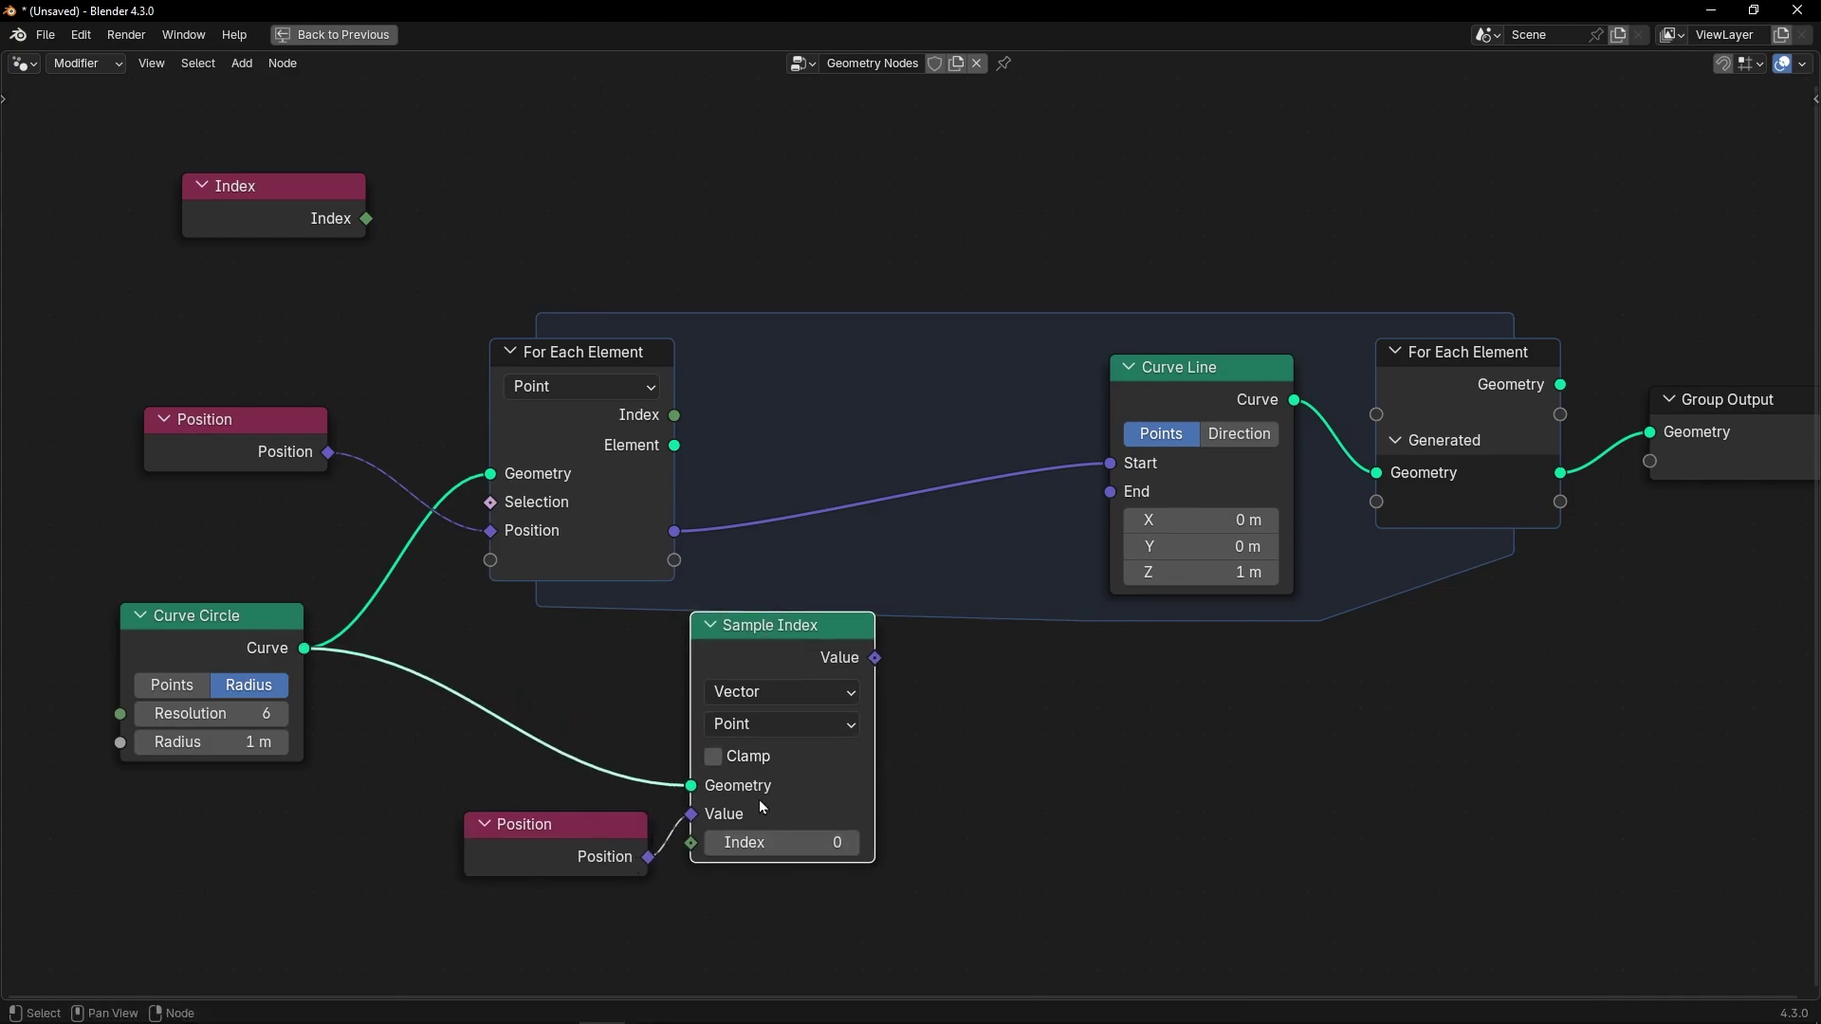
- Restore the split layout and connect Sample Index's Value to the Curve Line's End
{"action": "key", "text": "ctrl+space"}
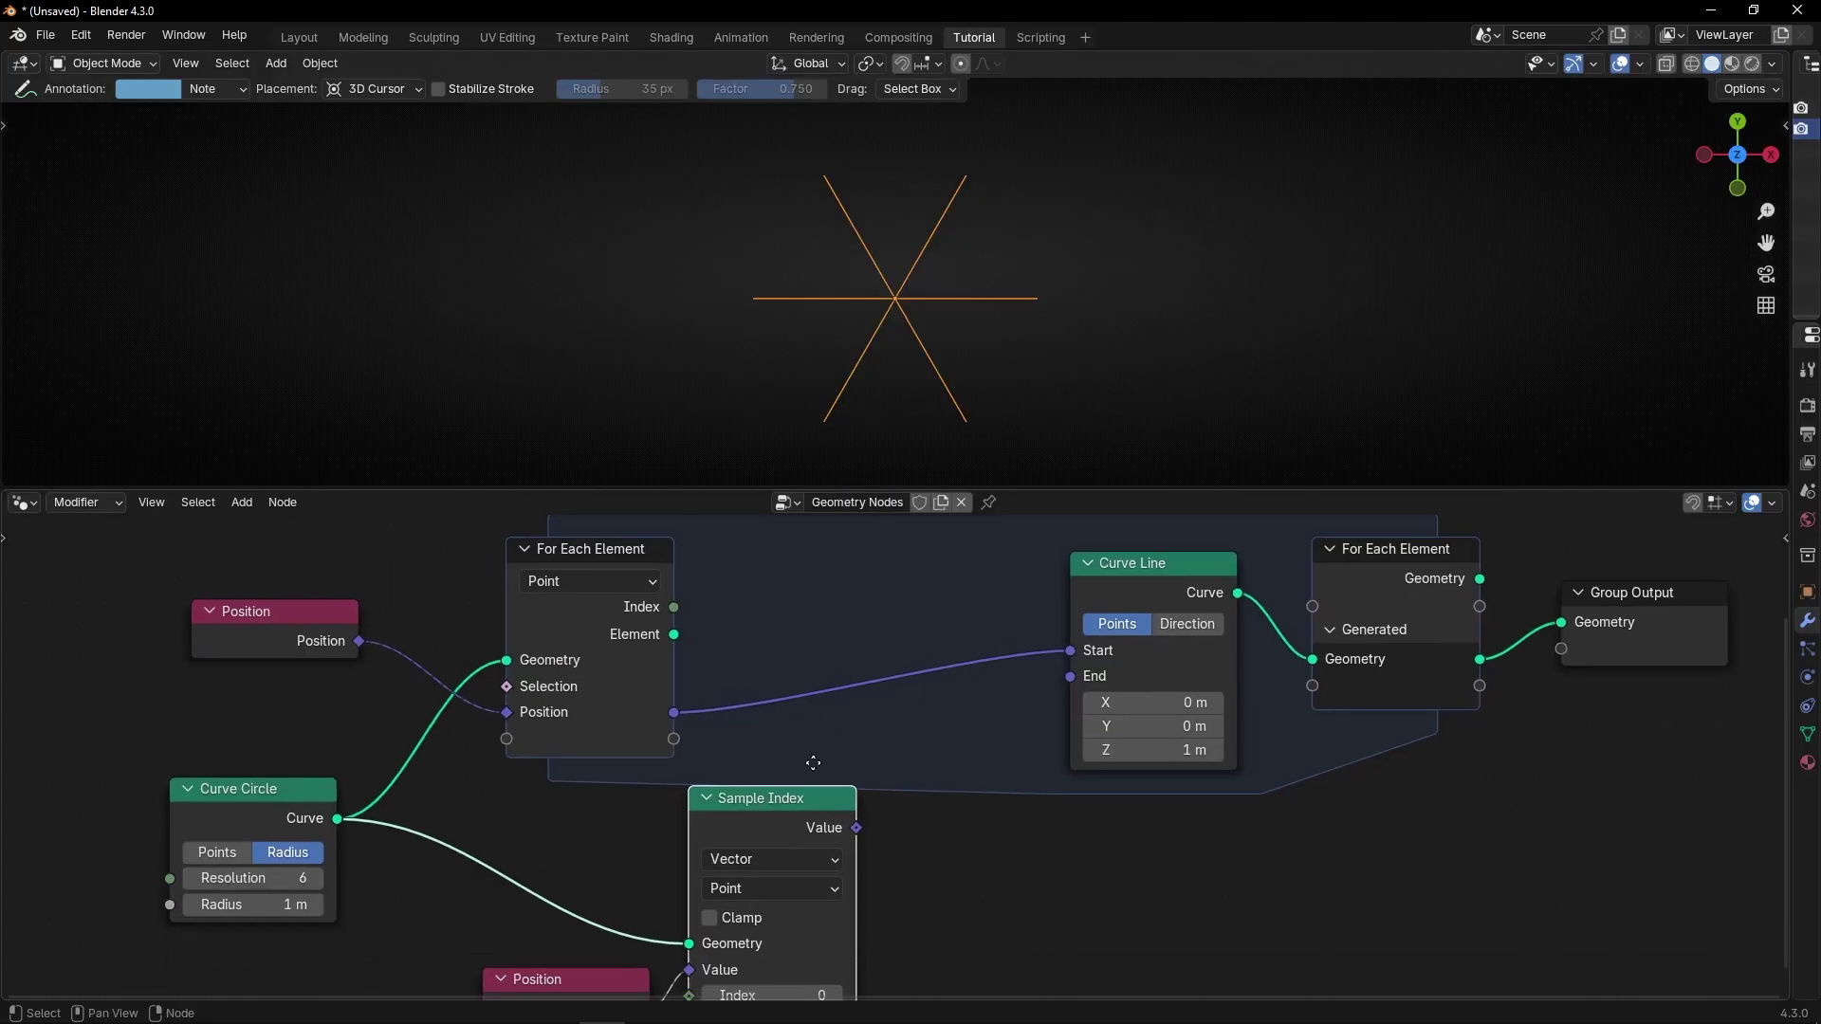
{"action": "middle_click_drag", "start_coordinate": [915, 455], "coordinate": [910, 313]}
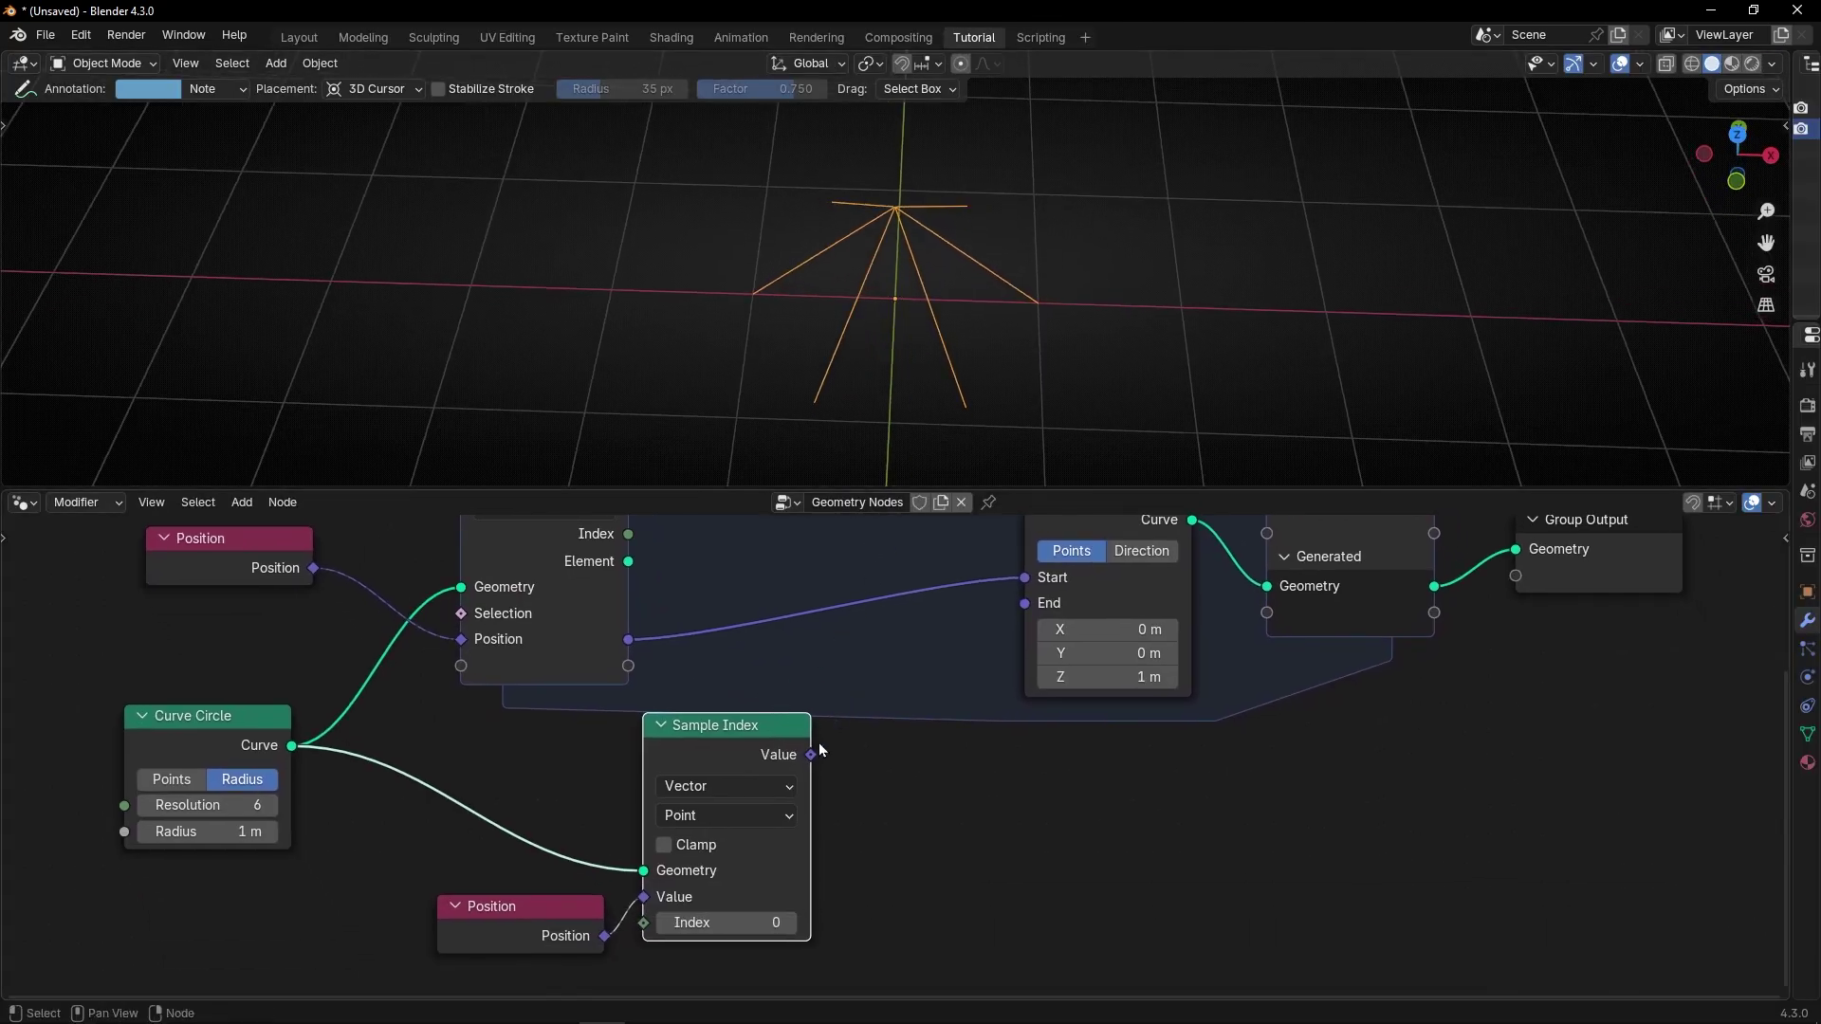
{"action": "left_click_drag", "start_coordinate": [811, 754], "coordinate": [1011, 605]}
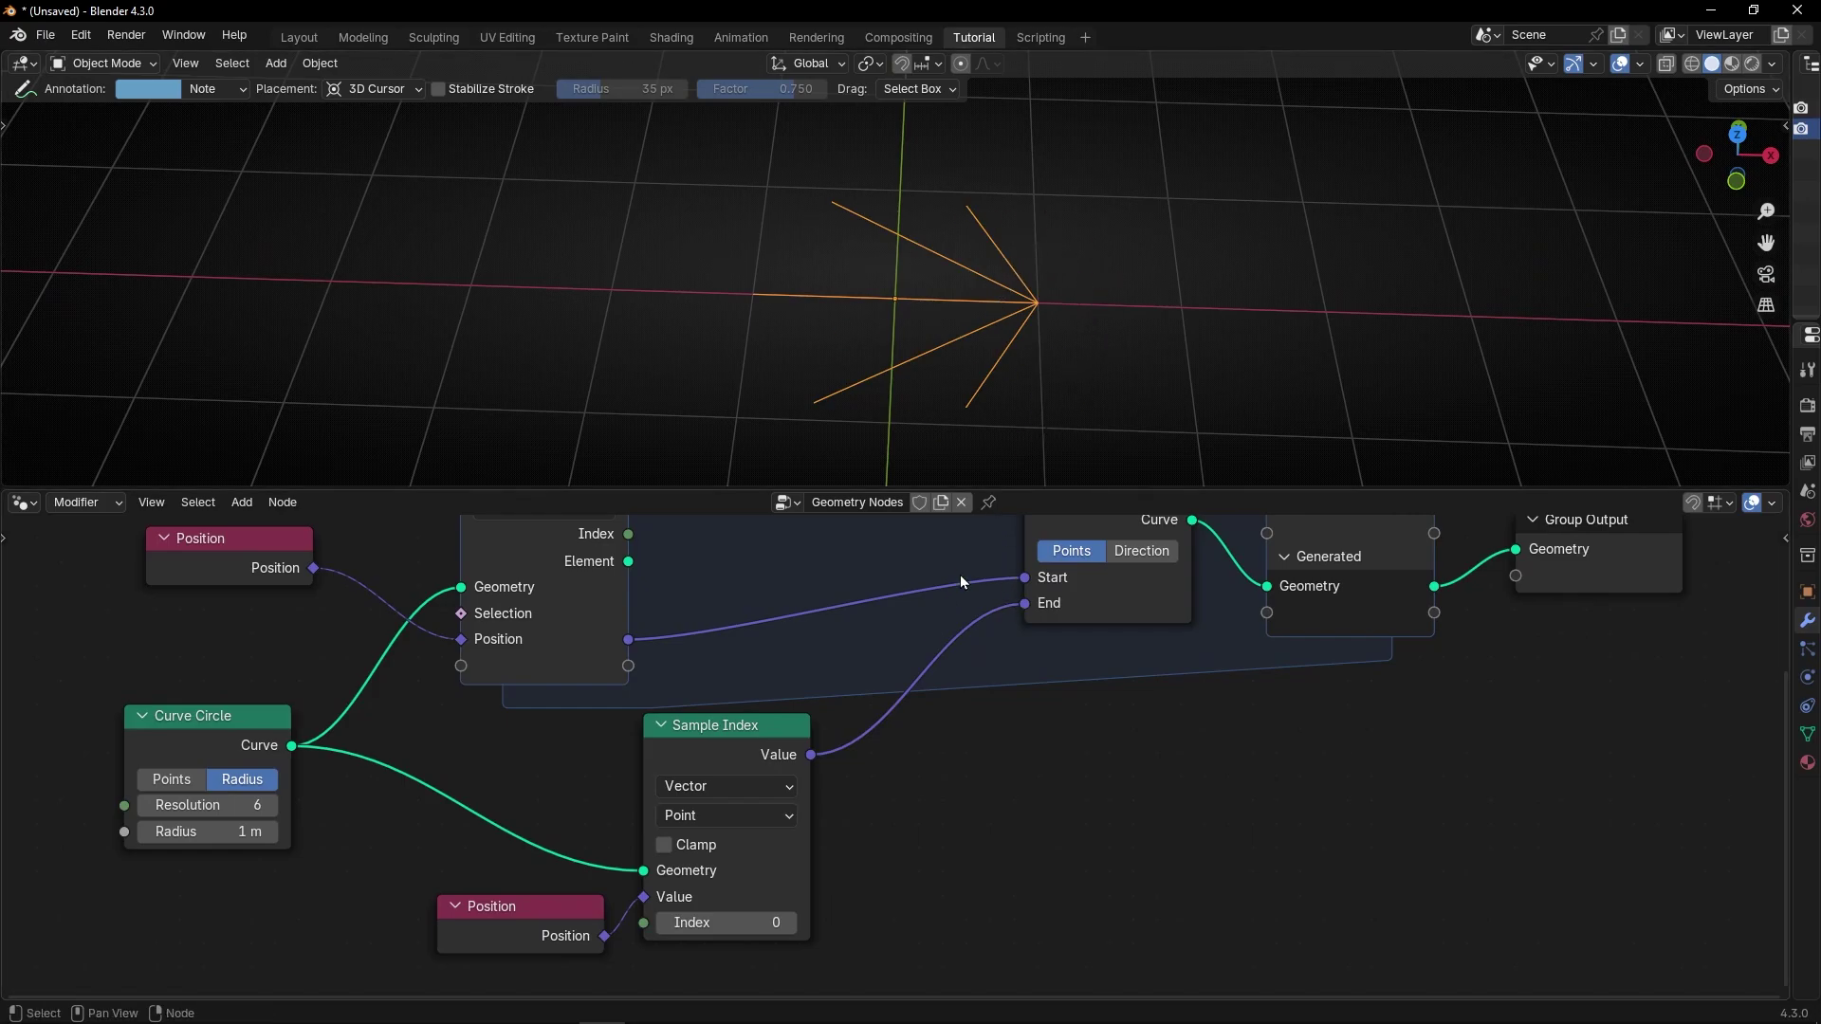
- Preview Curve Circle through a Viewer node and move the Index node beneath Curve Circle
{"action": "scroll", "coordinate": [391, 780], "scroll_direction": "down", "scroll_amount": 1}
{"action": "middle_click_drag", "start_coordinate": [400, 779], "coordinate": [615, 761]}
{"action": "left_click", "coordinate": [477, 749], "text": "ctrl+shift"}
{"action": "scroll", "coordinate": [541, 697], "scroll_direction": "down", "scroll_amount": 4}
{"action": "middle_click_drag", "start_coordinate": [544, 693], "coordinate": [523, 748]}
{"action": "left_click_drag", "start_coordinate": [589, 544], "coordinate": [656, 863]}
- Inspect the previewed circle from the top view in the maximized viewport, and delete the Viewer node
{"action": "key", "text": "ctrl+space"}
{"action": "left_click", "coordinate": [1768, 134]}
{"action": "scroll", "coordinate": [1233, 584], "scroll_direction": "up", "scroll_amount": 3}
{"action": "mouse_move", "coordinate": [1225, 559]}
{"action": "left_mouse_down"}
{"action": "mouse_move", "coordinate": [1129, 615]}
{"action": "mouse_move", "coordinate": [1178, 562]}
{"action": "mouse_move", "coordinate": [1193, 596]}
{"action": "left_mouse_up"}
{"action": "key", "text": "ctrl+space"}
{"action": "left_click", "coordinate": [693, 867]}
{"action": "key", "text": "Delete"}
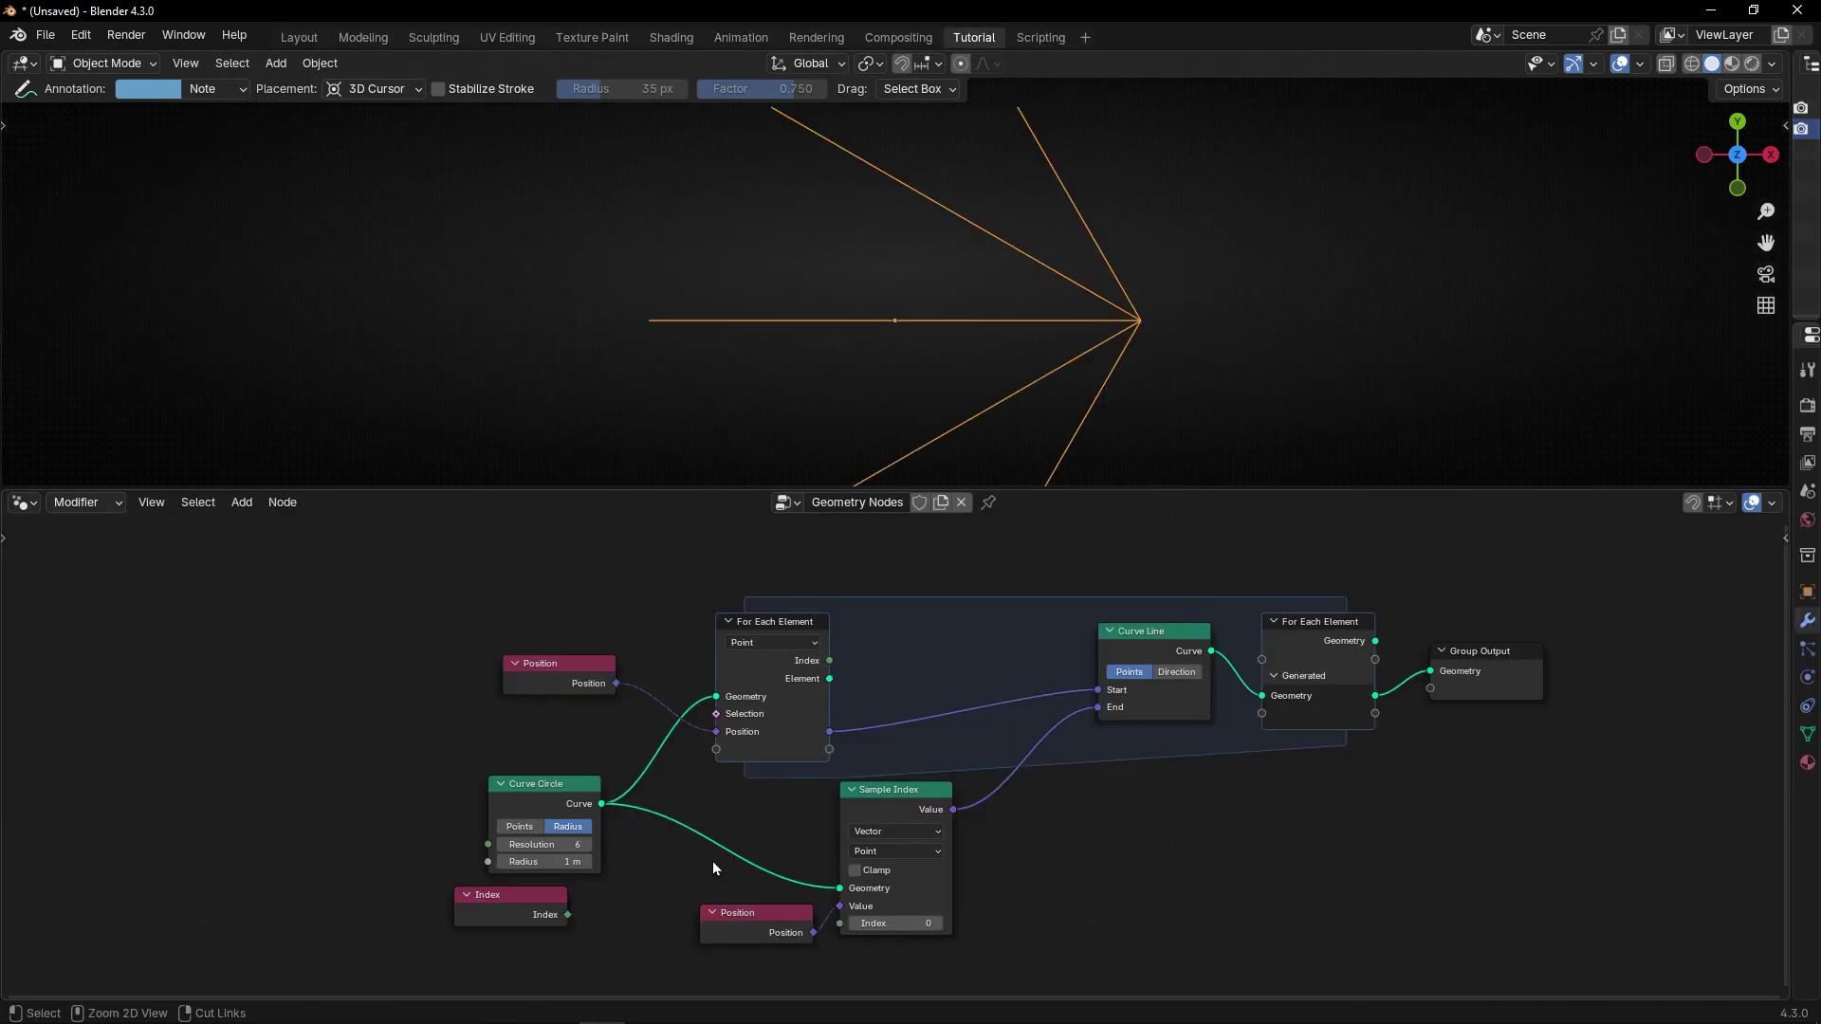
- Raise Sample Index's Index one step at a time to 5 to compare where the lines converge
{"action": "scroll", "coordinate": [1066, 313], "scroll_direction": "down", "scroll_amount": 2}
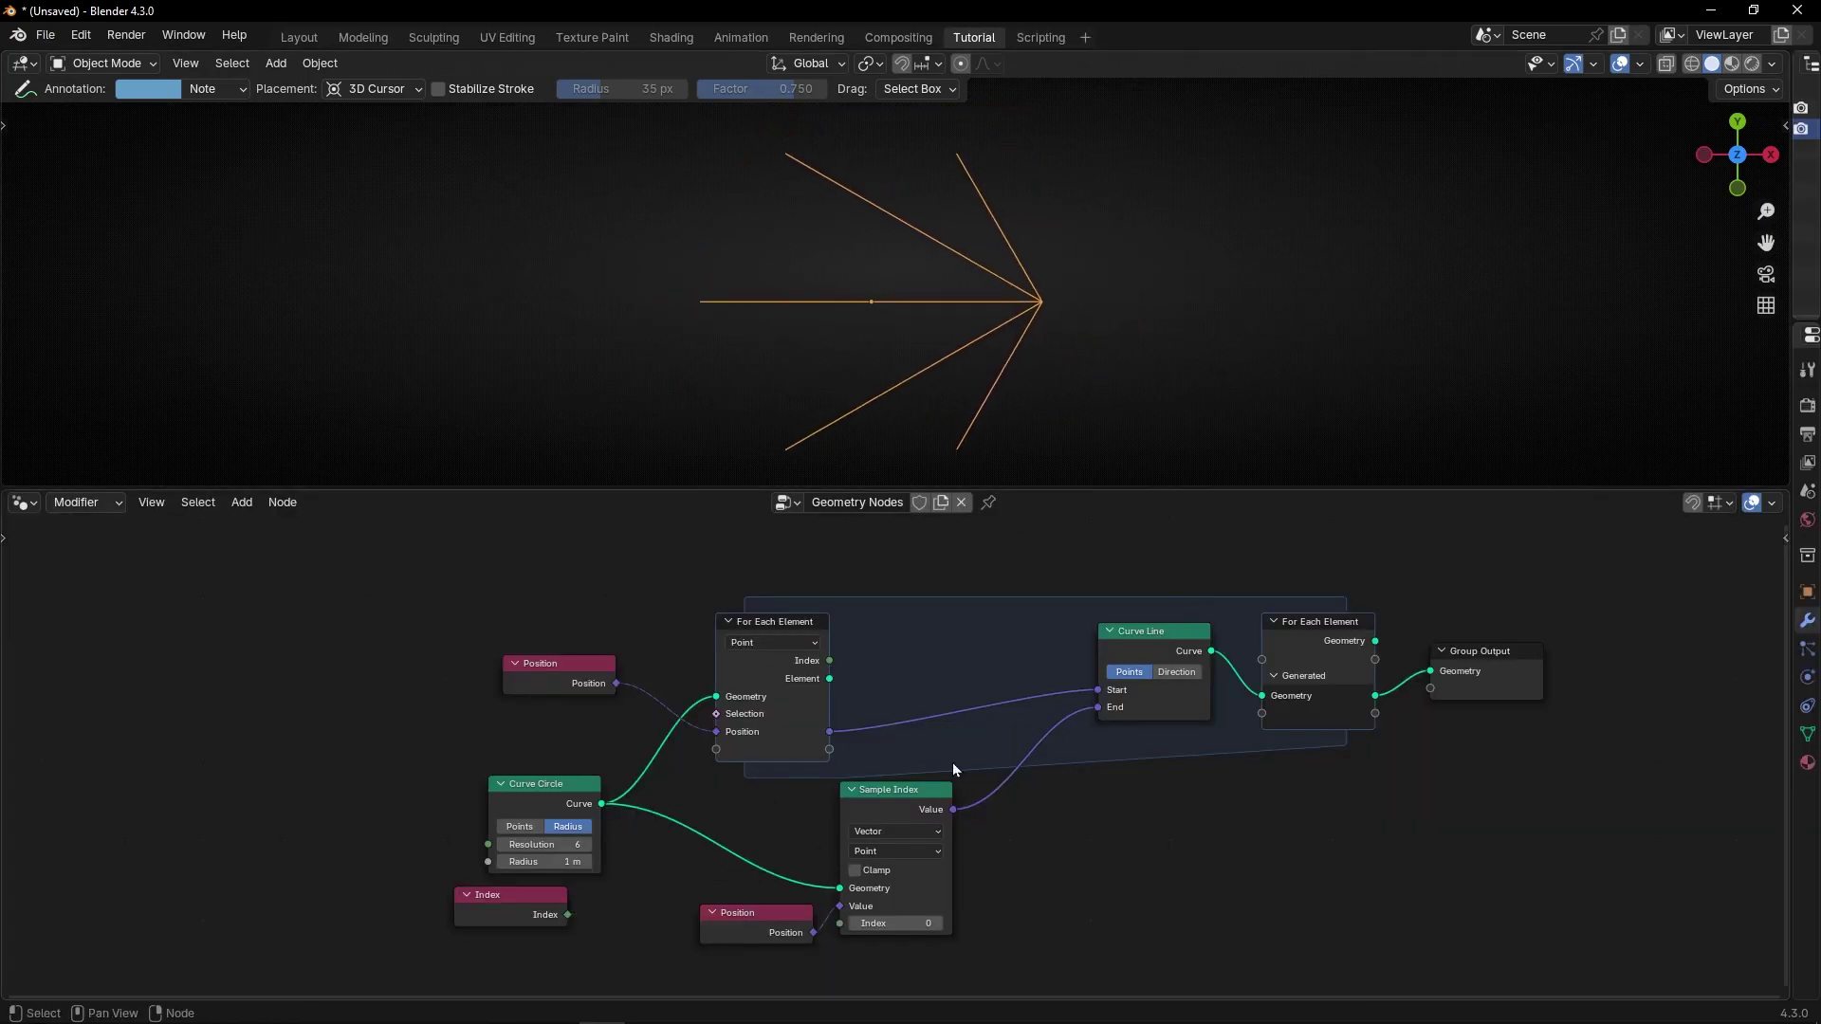
{"action": "scroll", "coordinate": [958, 778], "scroll_direction": "up", "scroll_amount": 4}
{"action": "middle_click_drag", "start_coordinate": [1024, 896], "coordinate": [1023, 843]}
{"action": "left_click", "coordinate": [955, 932]}
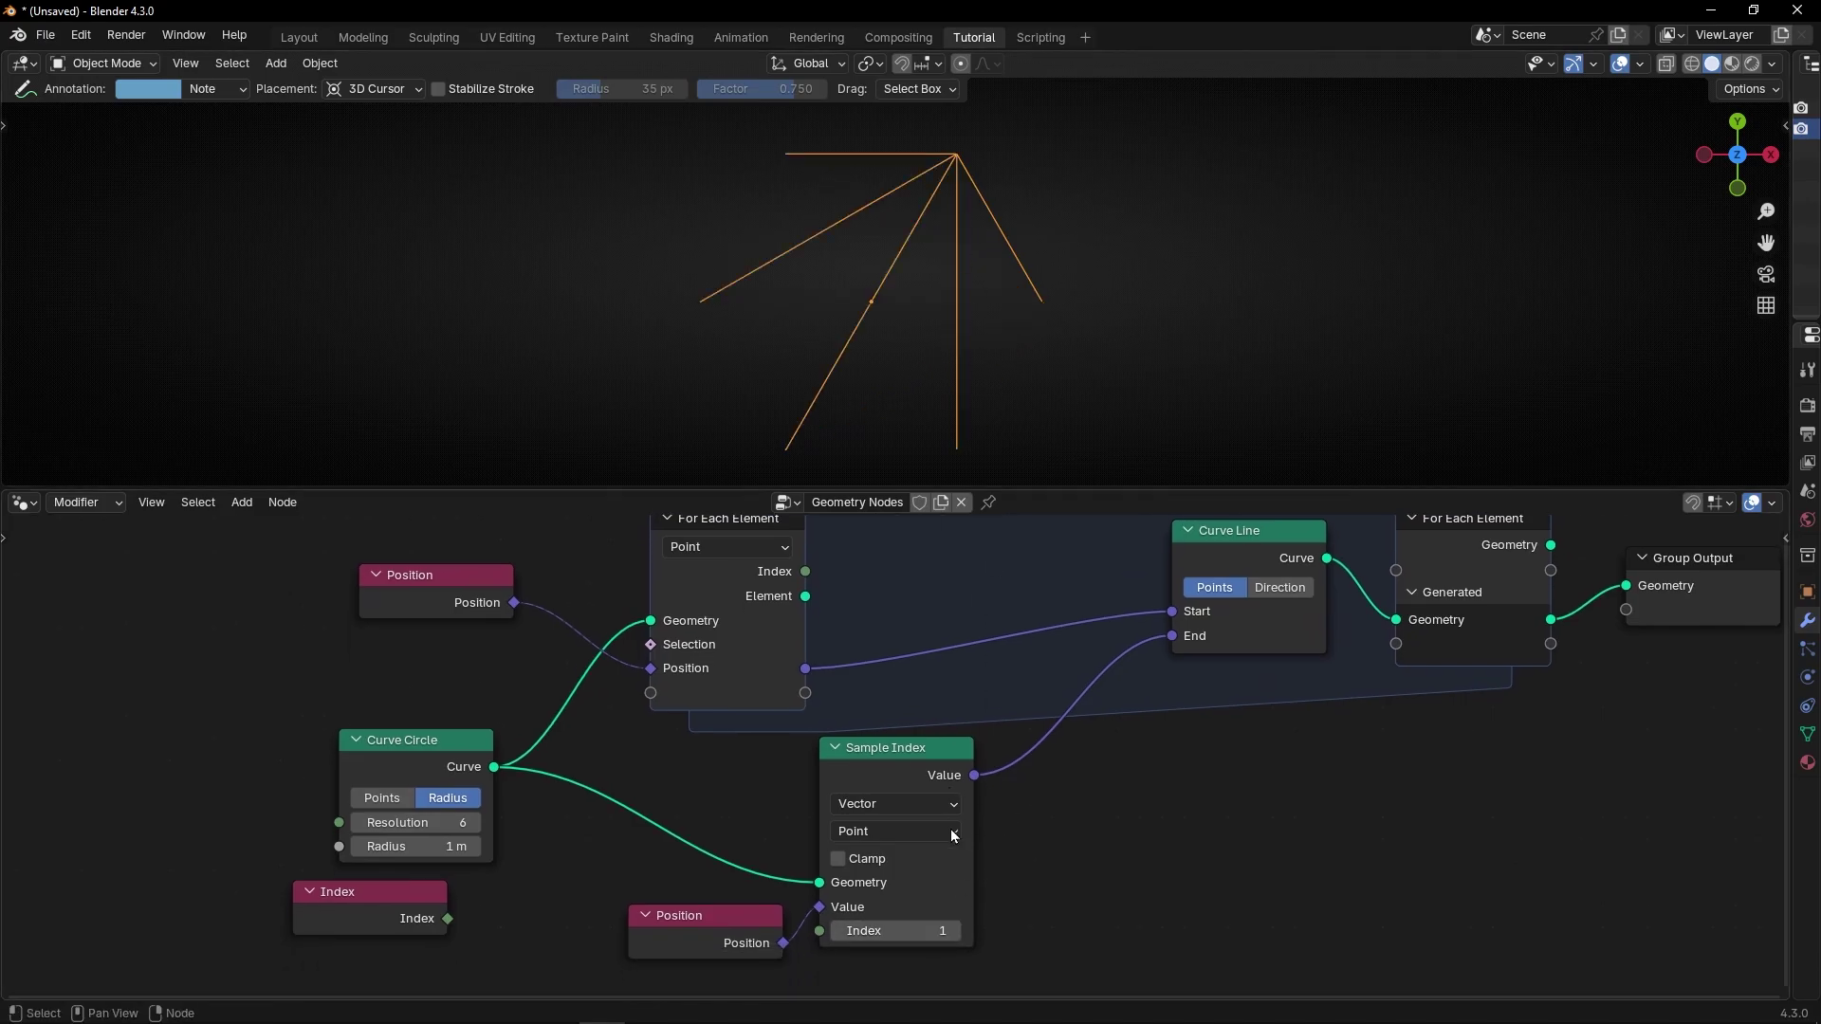
{"action": "left_click", "coordinate": [955, 932]}
{"action": "left_click", "coordinate": [953, 931]}
{"action": "left_click", "coordinate": [954, 932]}
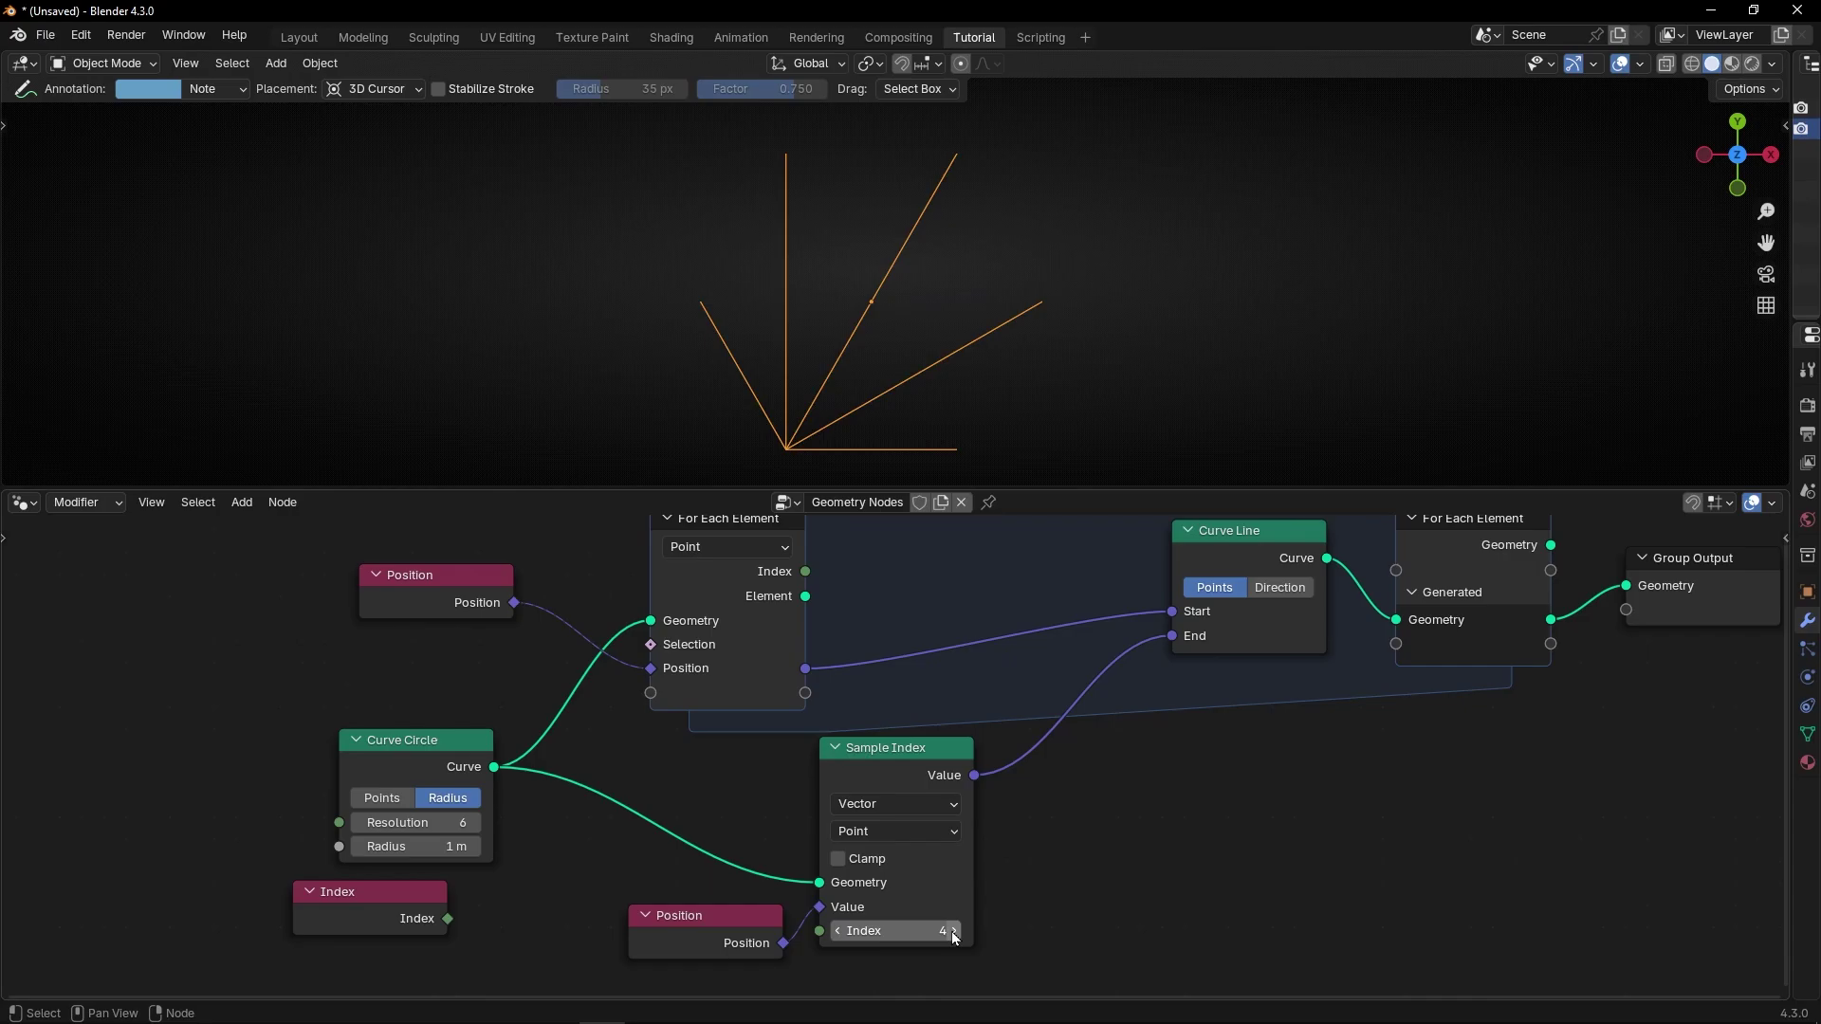
{"action": "left_click", "coordinate": [953, 931]}
- Cut the link between Curve Circle and Sample Index's Geometry, and delete the unused Index node
{"action": "left_click_drag", "start_coordinate": [476, 784], "coordinate": [415, 752]}
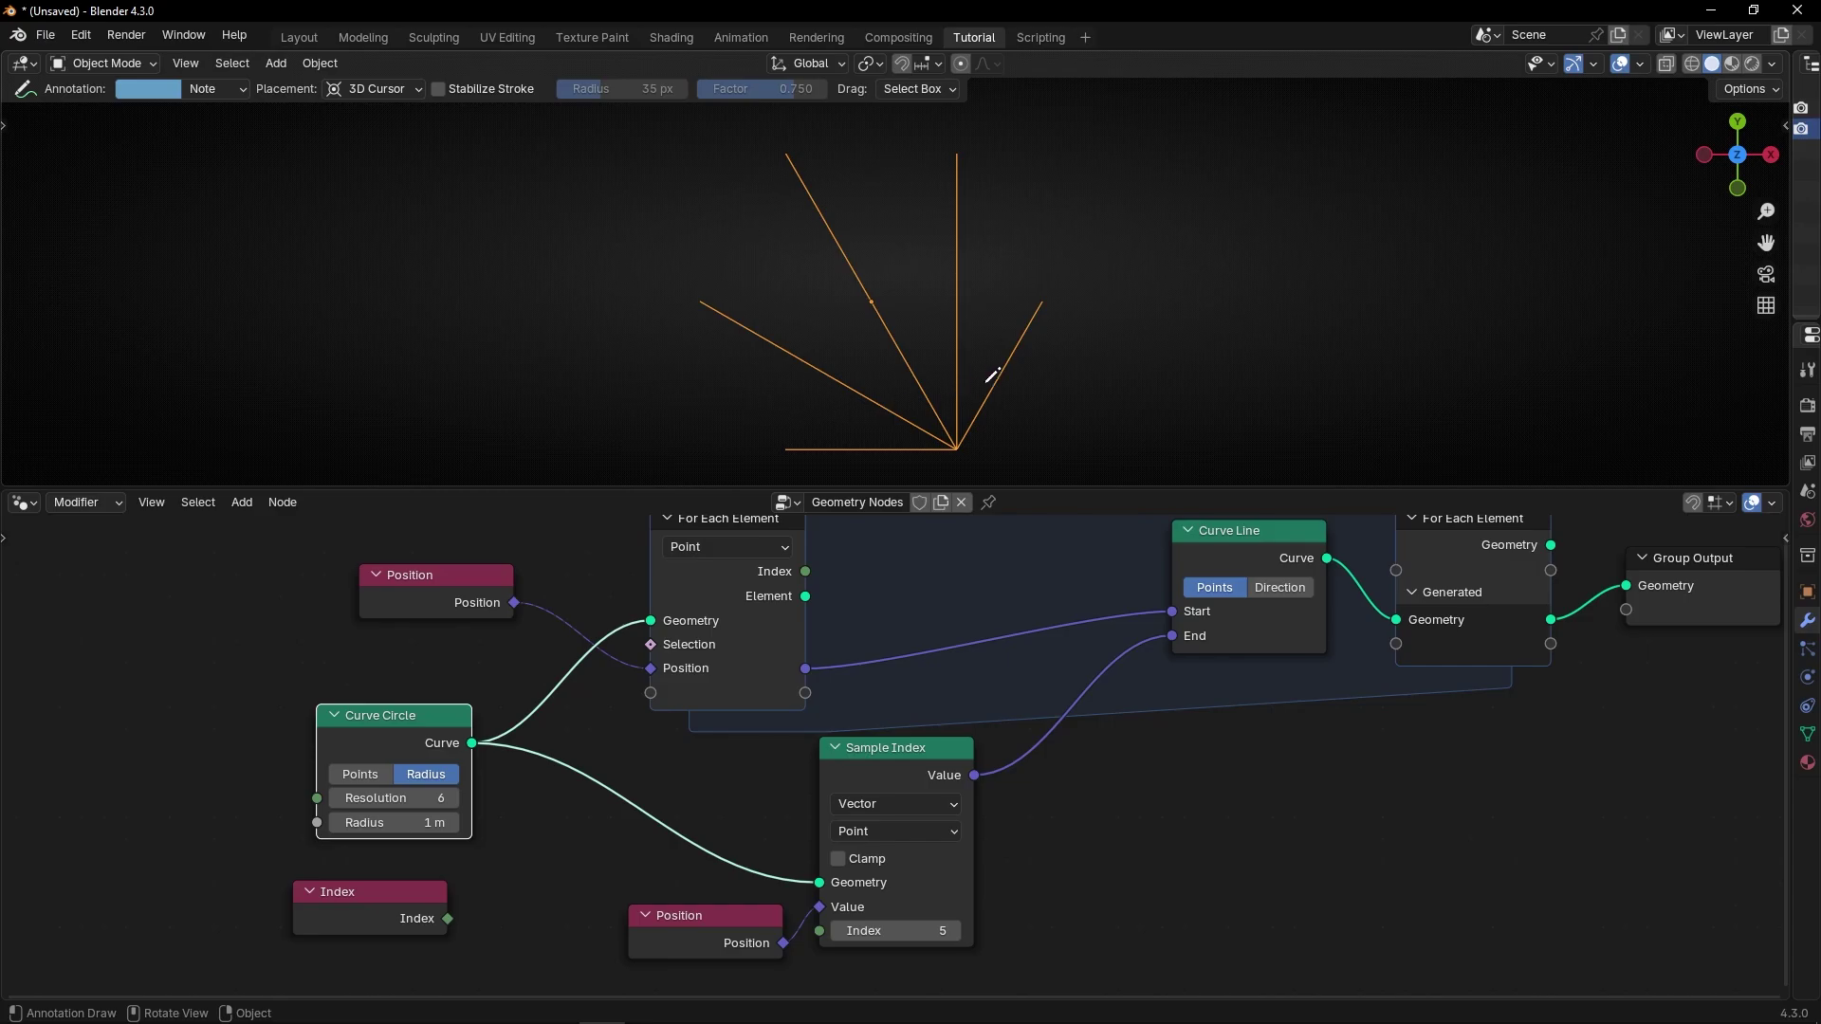
{"action": "right_click_drag", "start_coordinate": [556, 824], "coordinate": [569, 851], "text": "ctrl"}
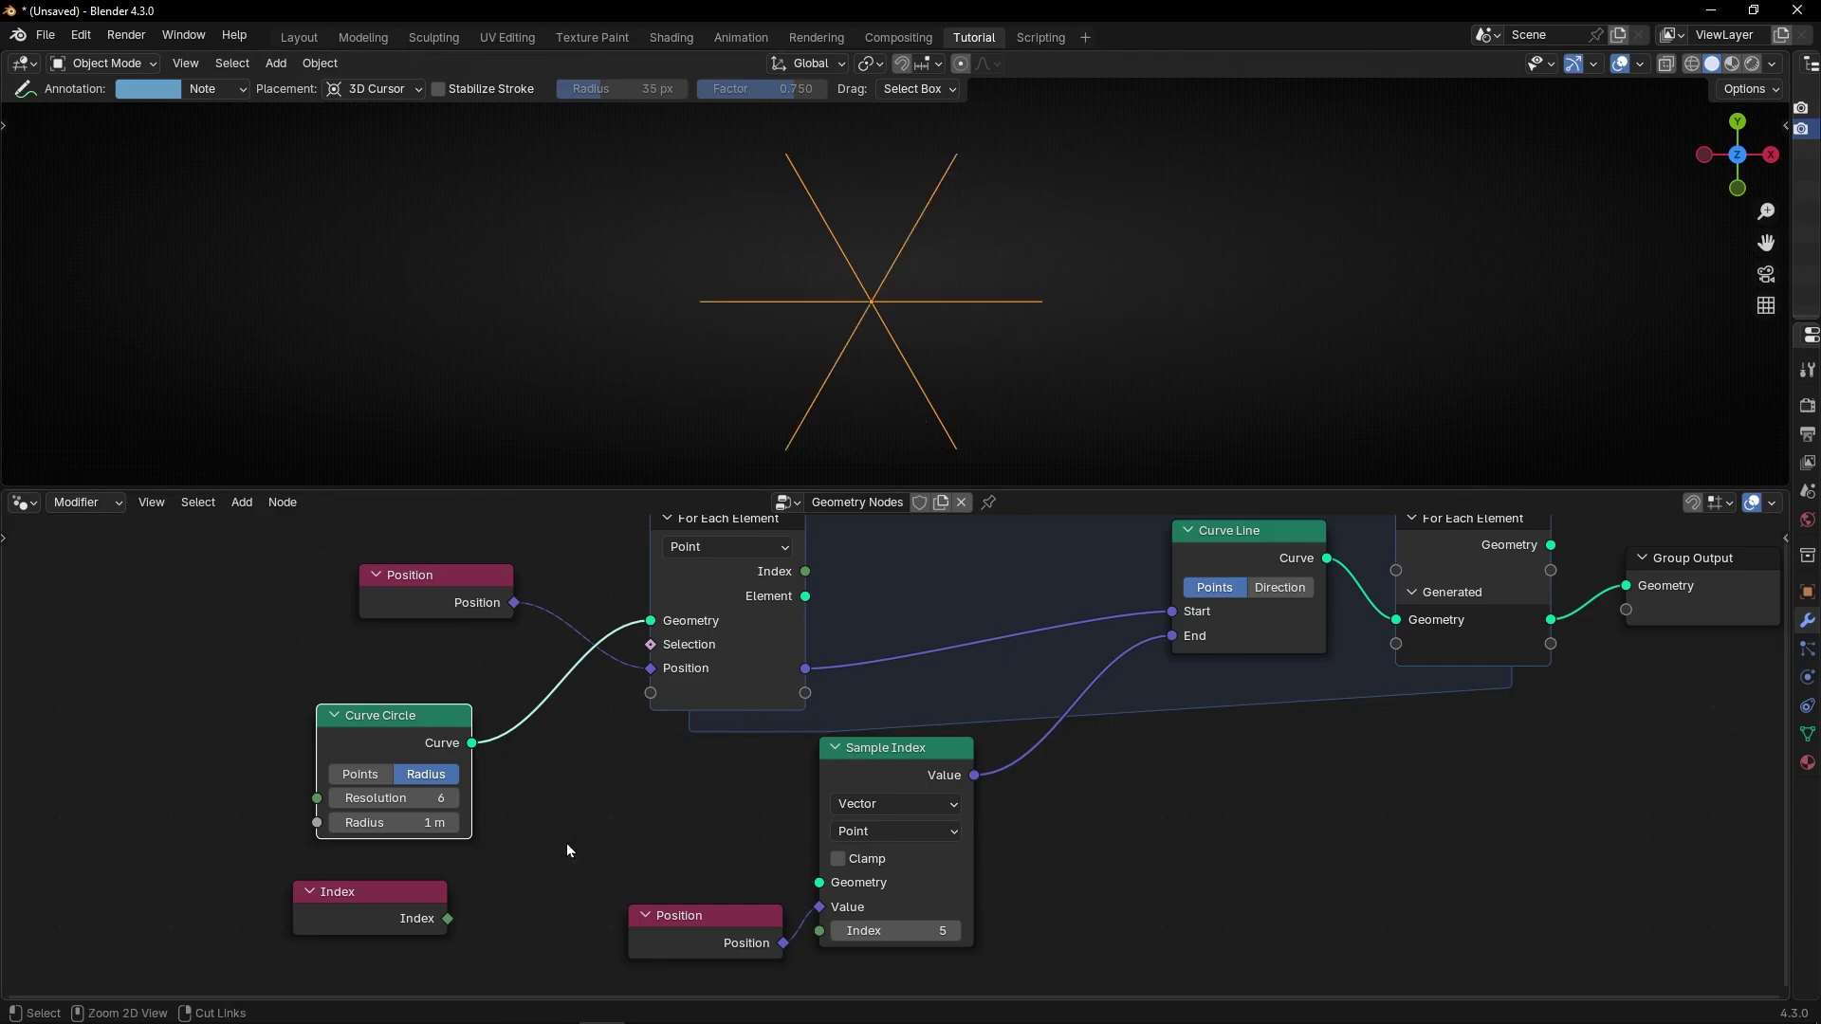
{"action": "left_click", "coordinate": [429, 928]}
{"action": "key", "text": "x"}
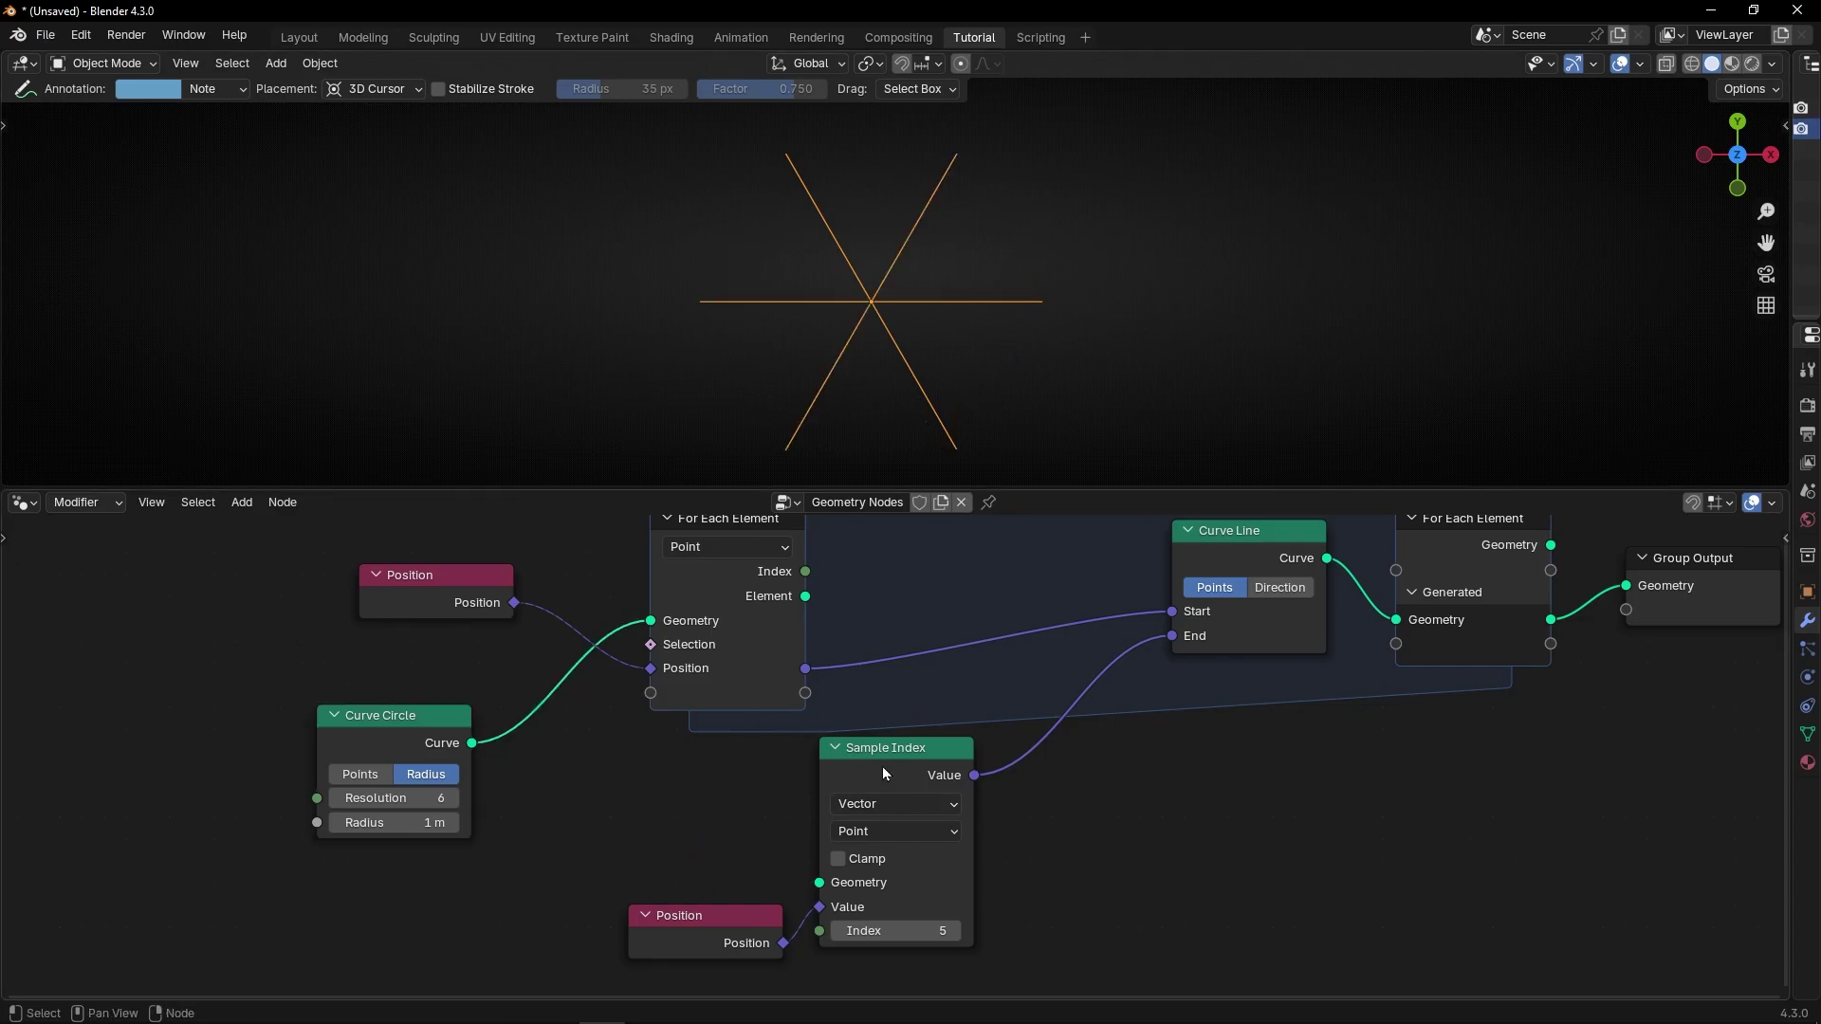
- Connect the zone's Element output to the Geometry of the repositioned Sample Index node and set its Index to 0
{"action": "left_click_drag", "start_coordinate": [882, 767], "coordinate": [1035, 749]}
{"action": "left_click_drag", "start_coordinate": [805, 595], "coordinate": [971, 865]}
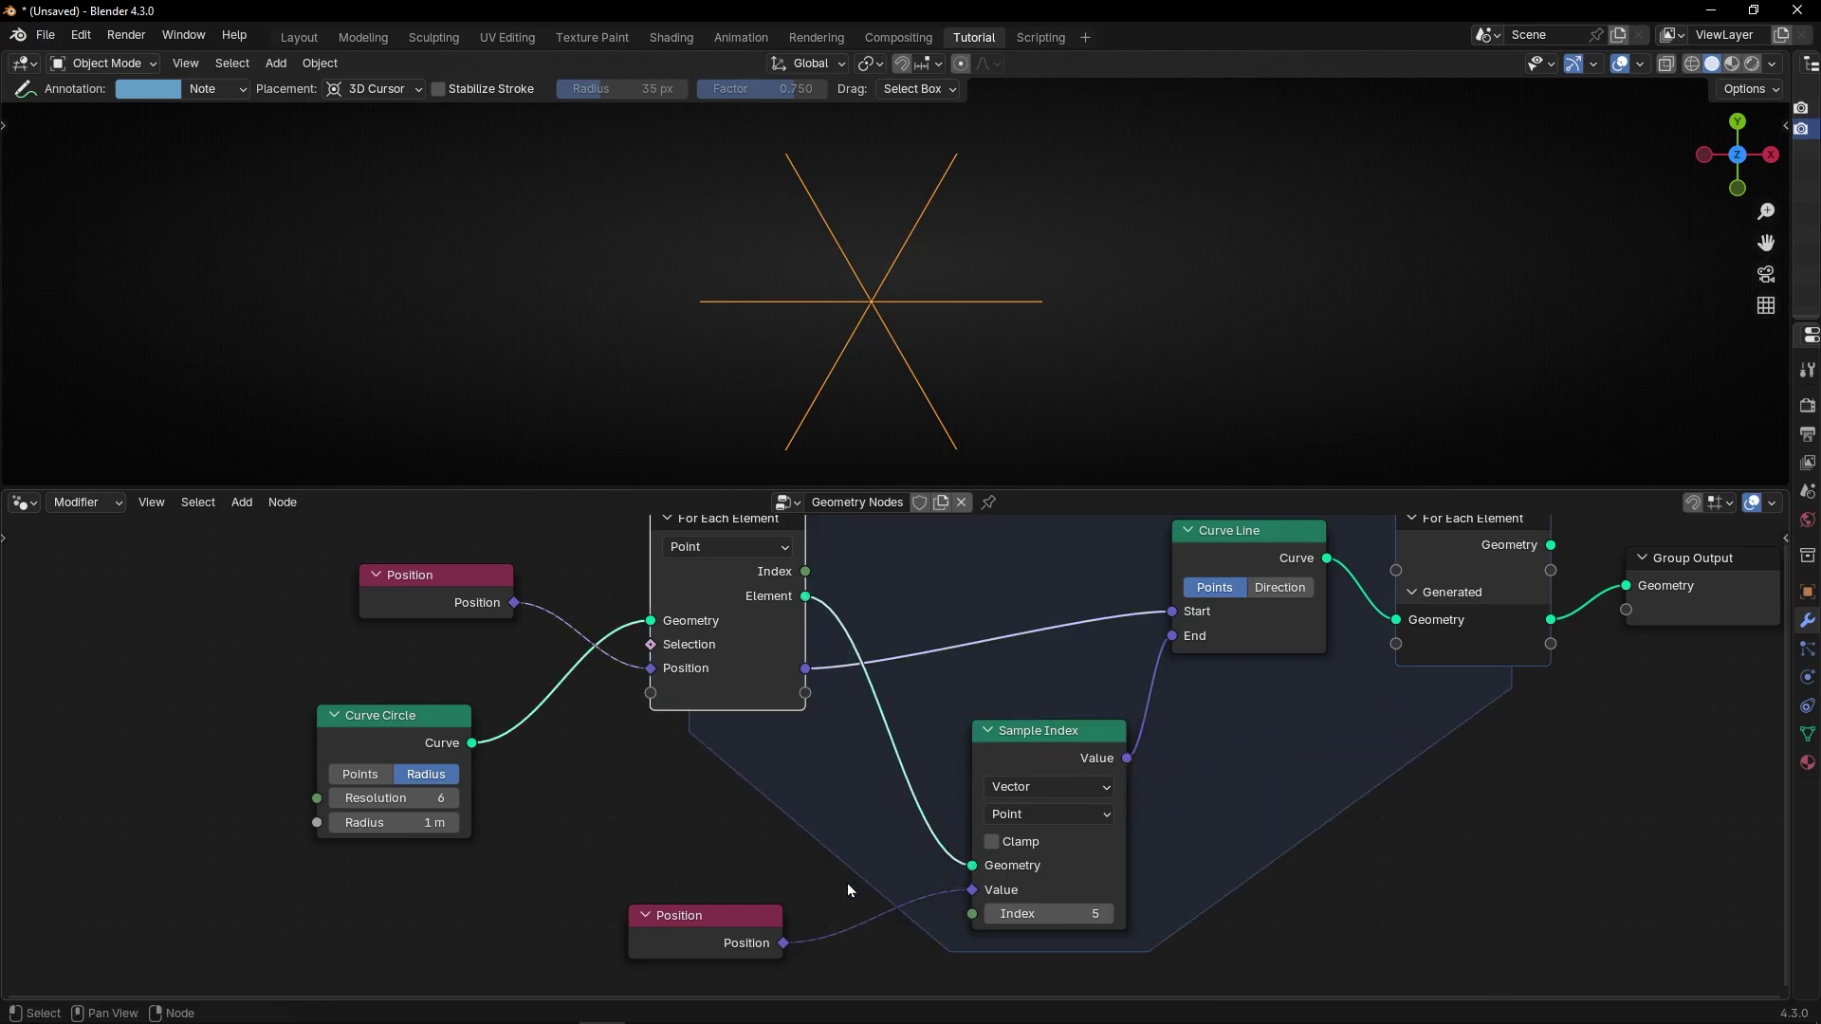
{"action": "left_click_drag", "start_coordinate": [737, 933], "coordinate": [803, 879]}
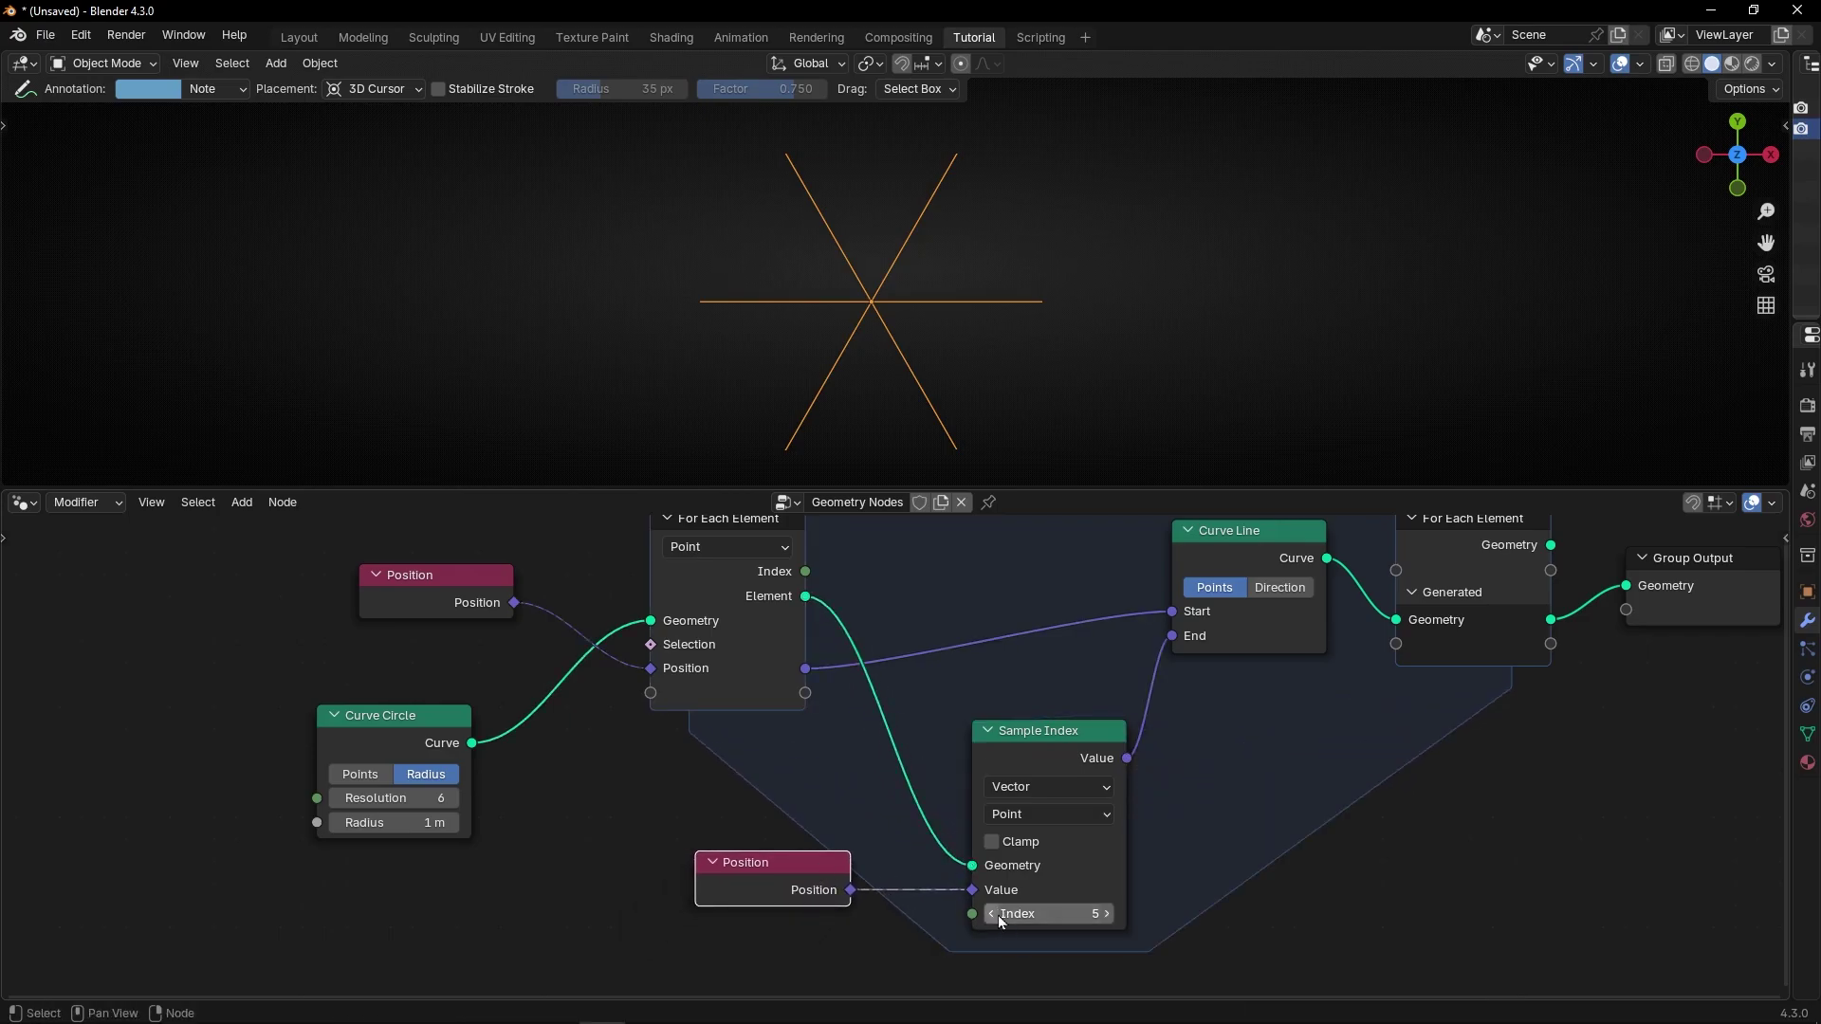
{"action": "left_click", "coordinate": [1073, 911]}
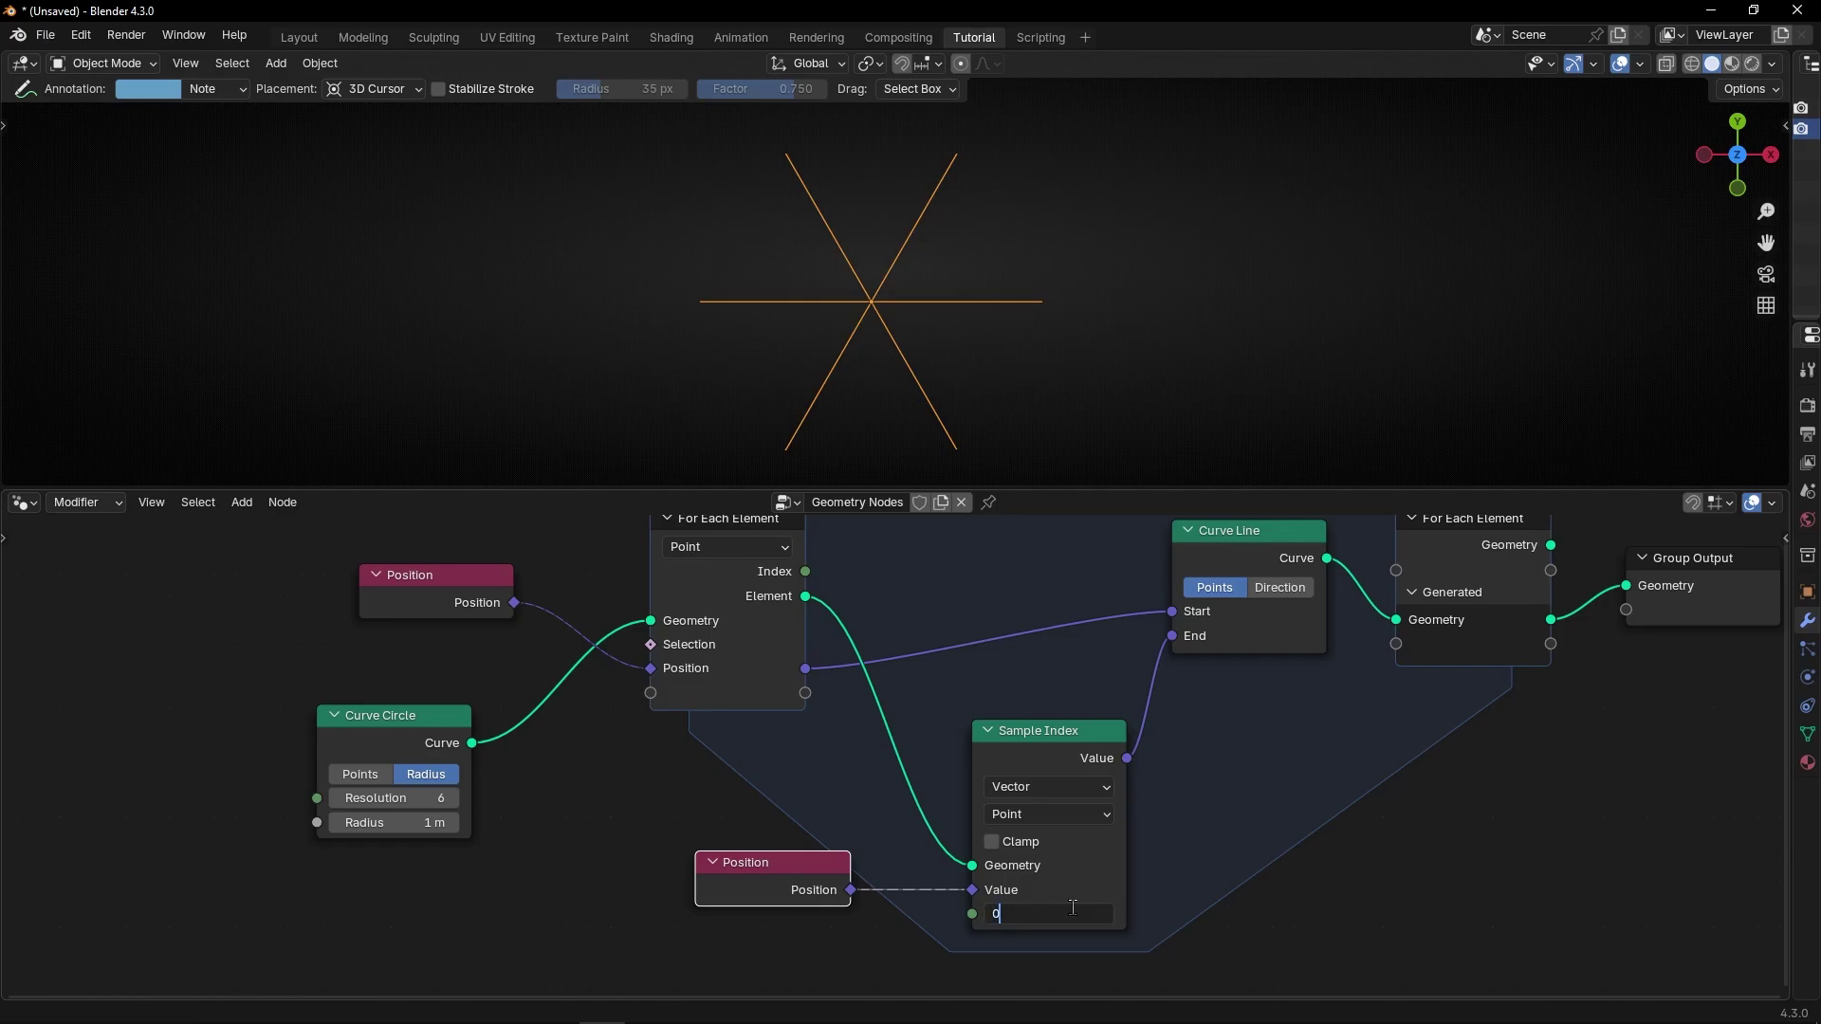
{"action": "key", "text": "Return"}
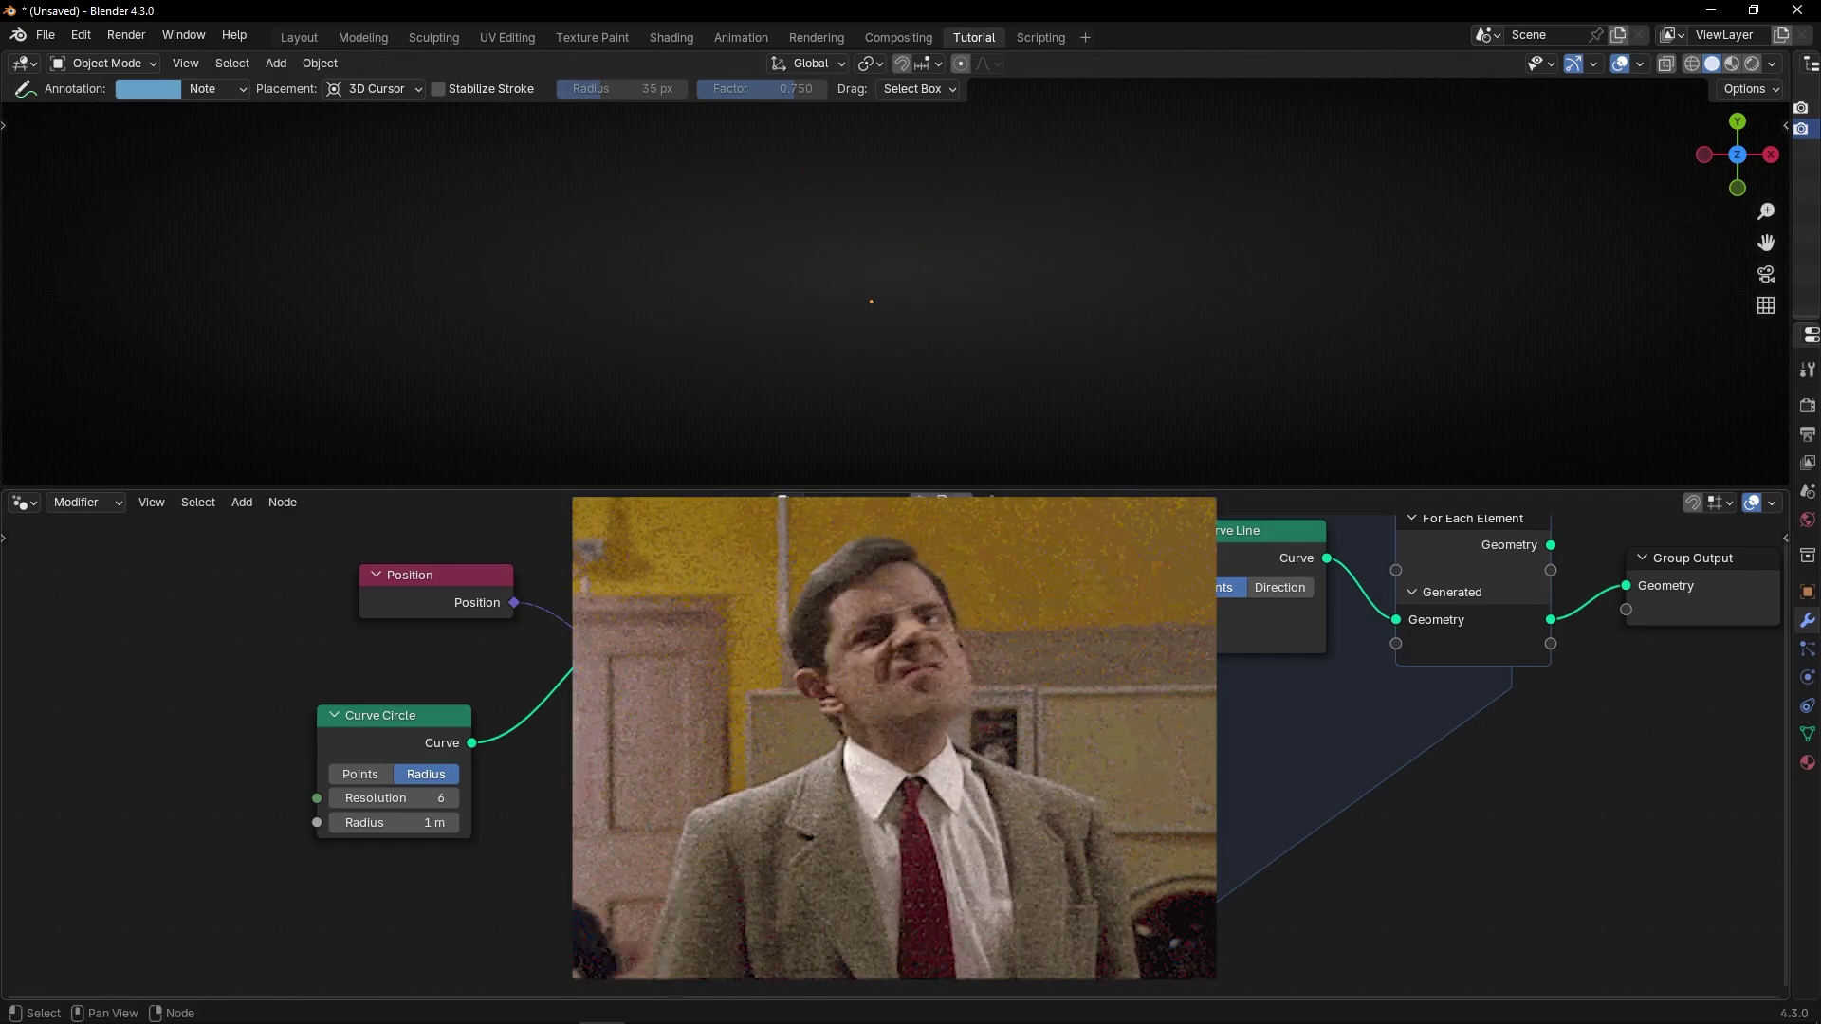
- Cut the link into the Curve Line's End and vary the End's Y value to about 0.13 m
{"action": "middle_click_drag", "start_coordinate": [1063, 882], "coordinate": [828, 869]}
{"action": "scroll", "coordinate": [828, 869], "scroll_direction": "down", "scroll_amount": 2}
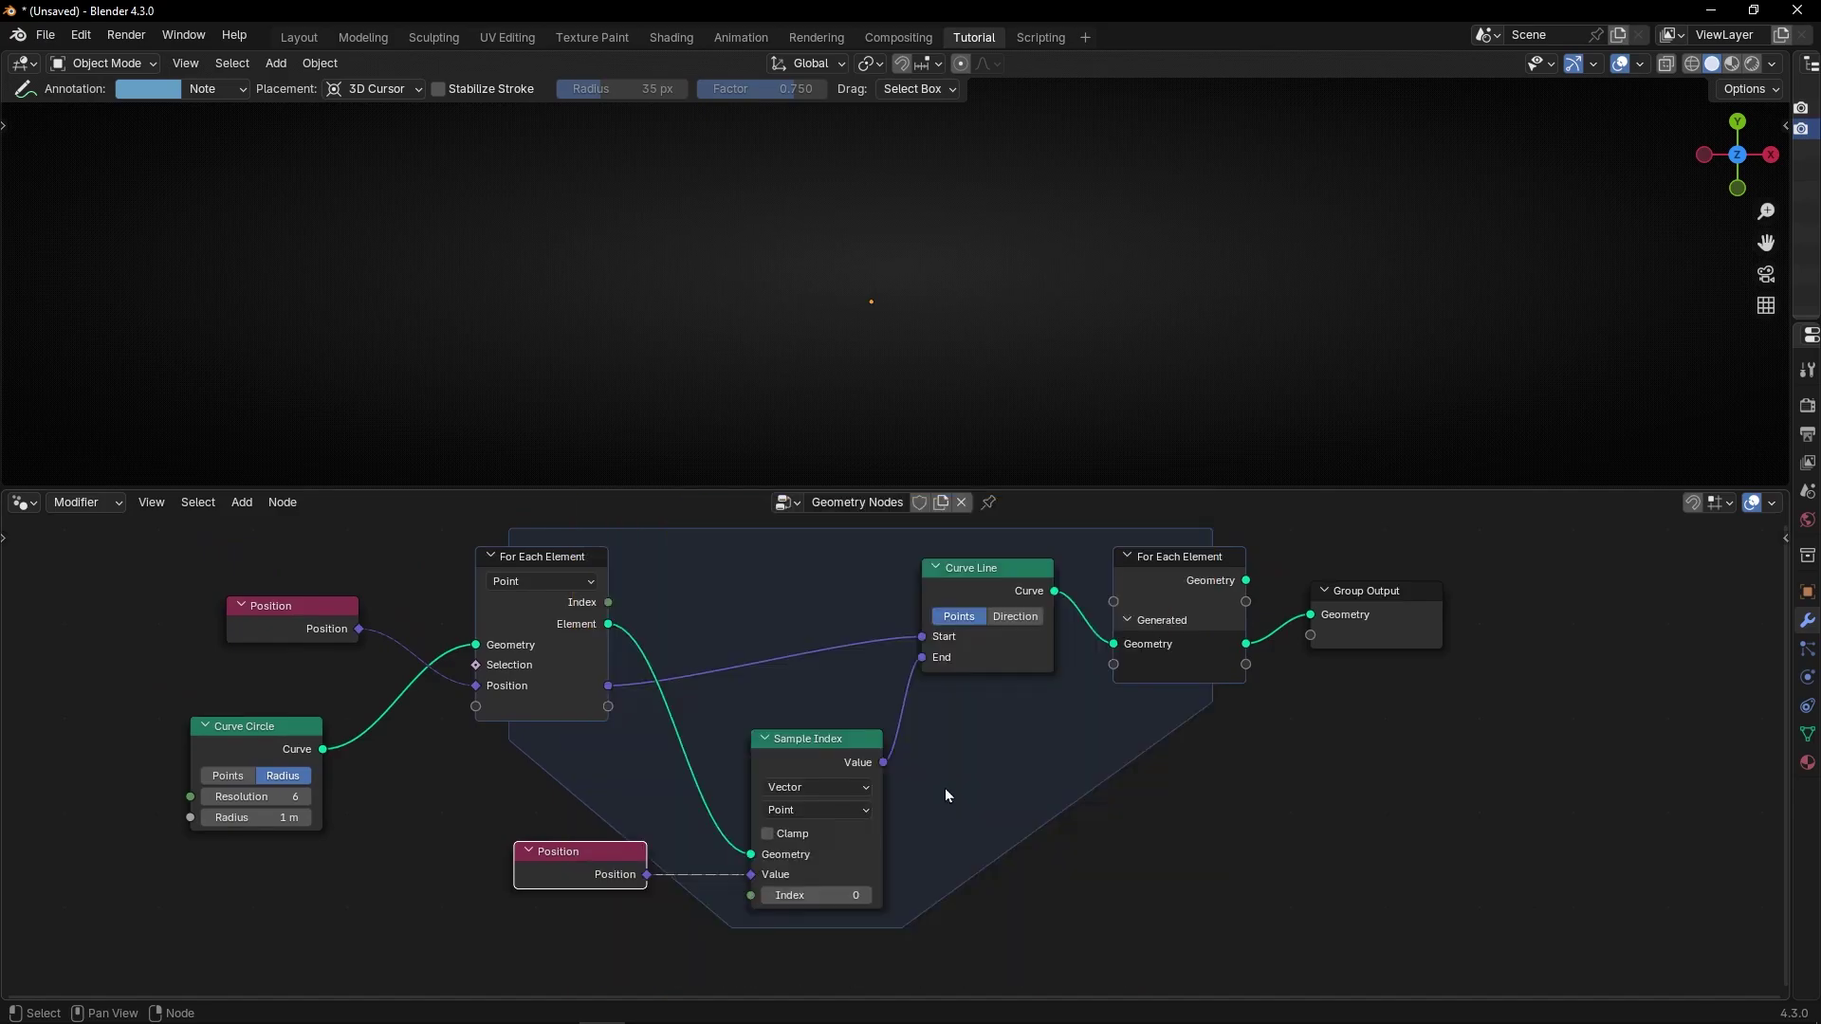
{"action": "scroll", "coordinate": [943, 788], "scroll_direction": "up", "scroll_amount": 2}
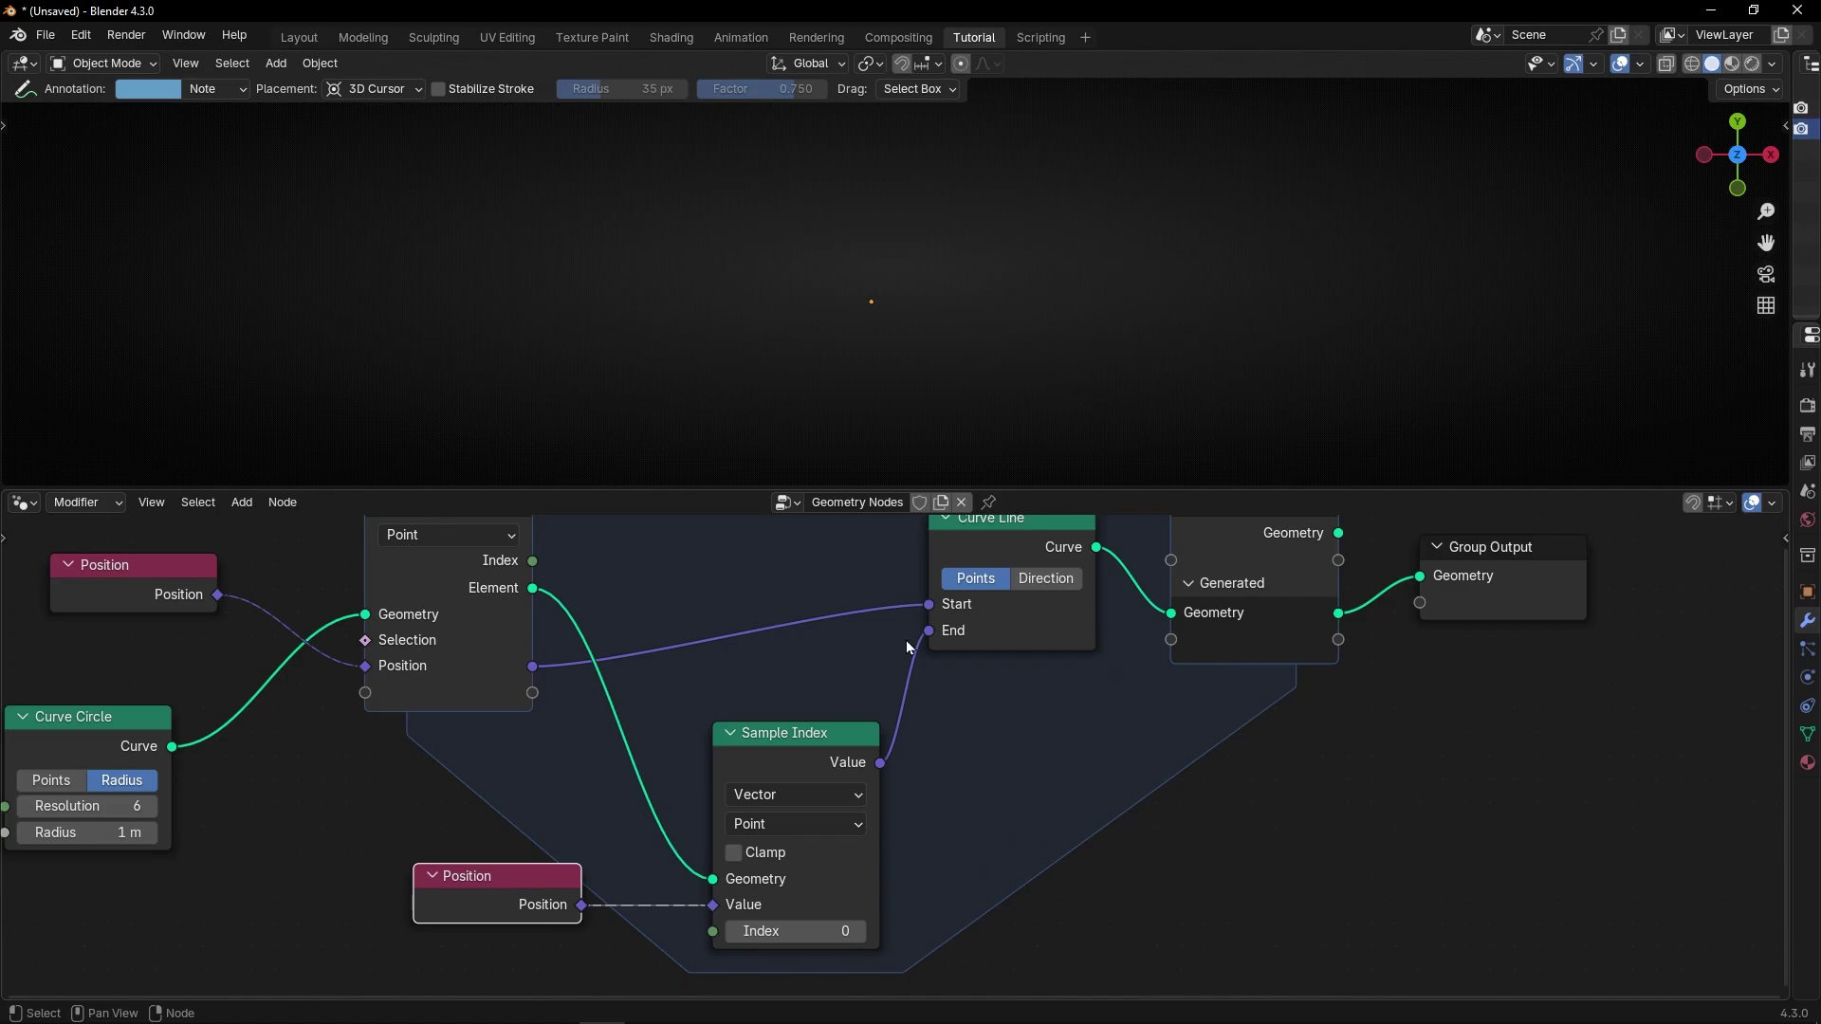
{"action": "key", "text": "ctrl"}
{"action": "right_click_drag", "start_coordinate": [865, 669], "coordinate": [918, 664], "text": "ctrl"}
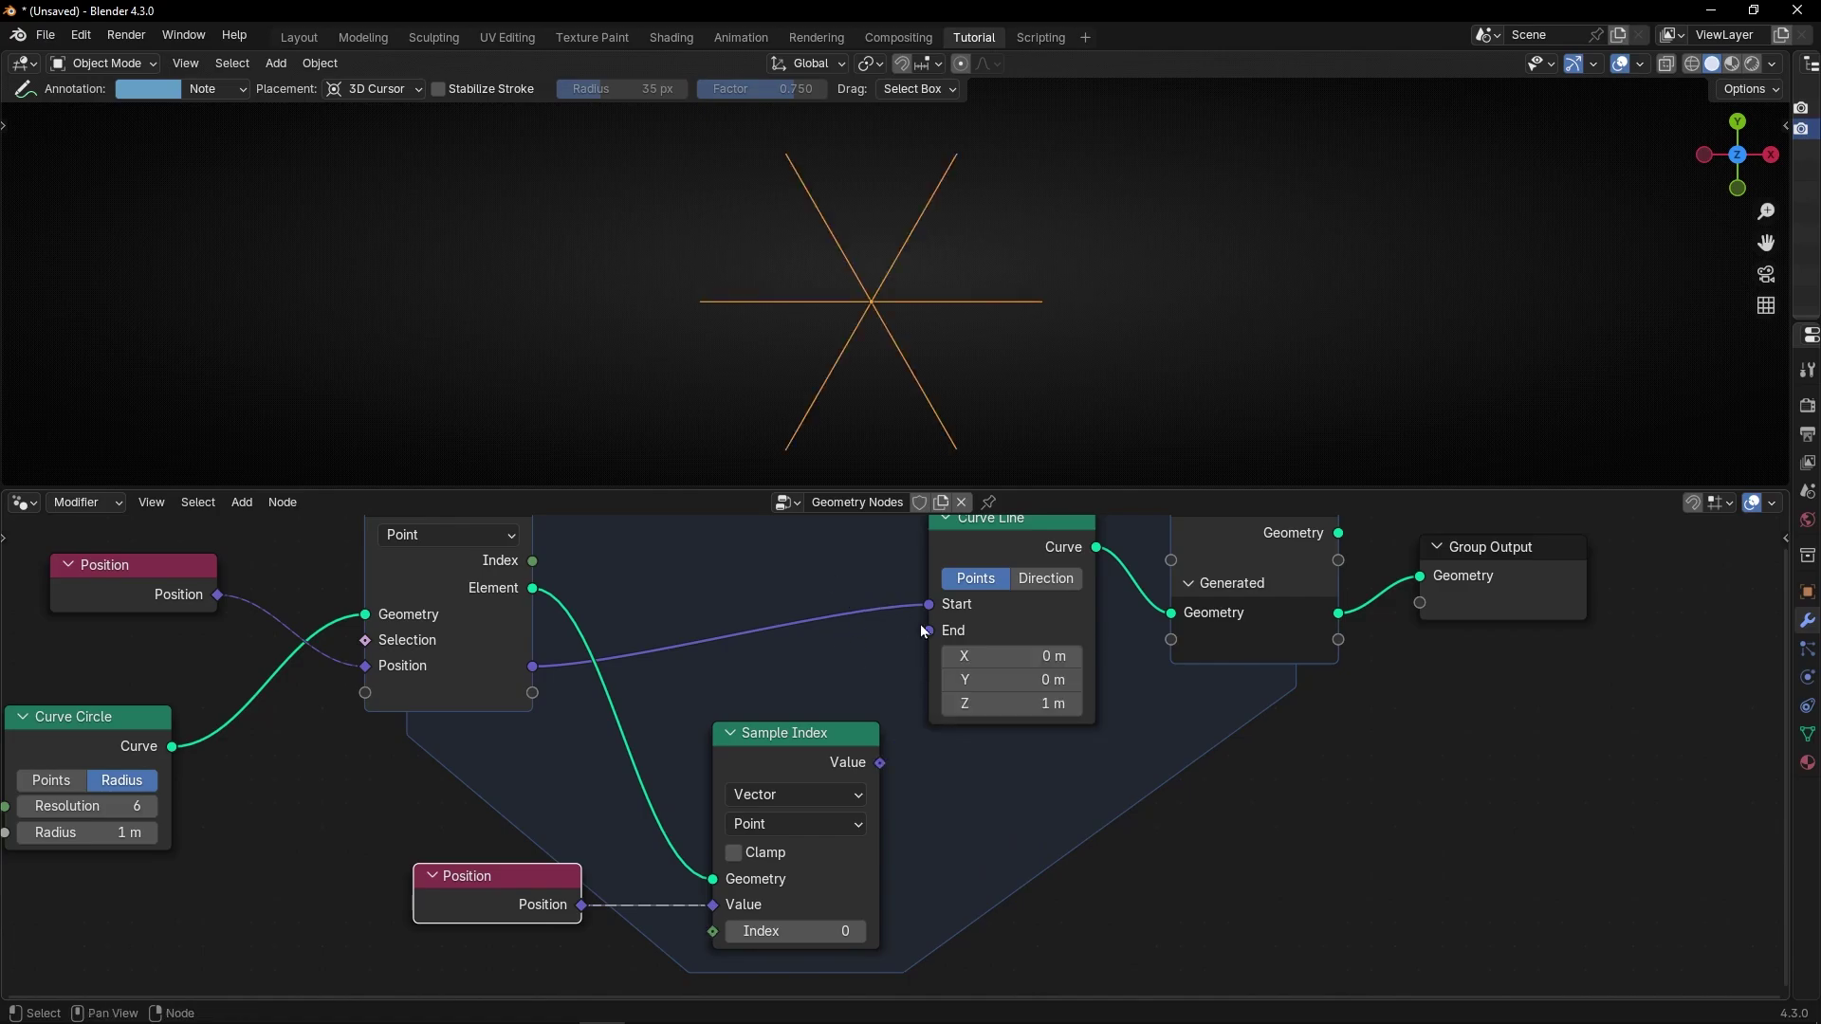
{"action": "middle_click_drag", "start_coordinate": [925, 398], "coordinate": [845, 435]}
{"action": "left_click_drag", "start_coordinate": [991, 680], "coordinate": [908, 568]}
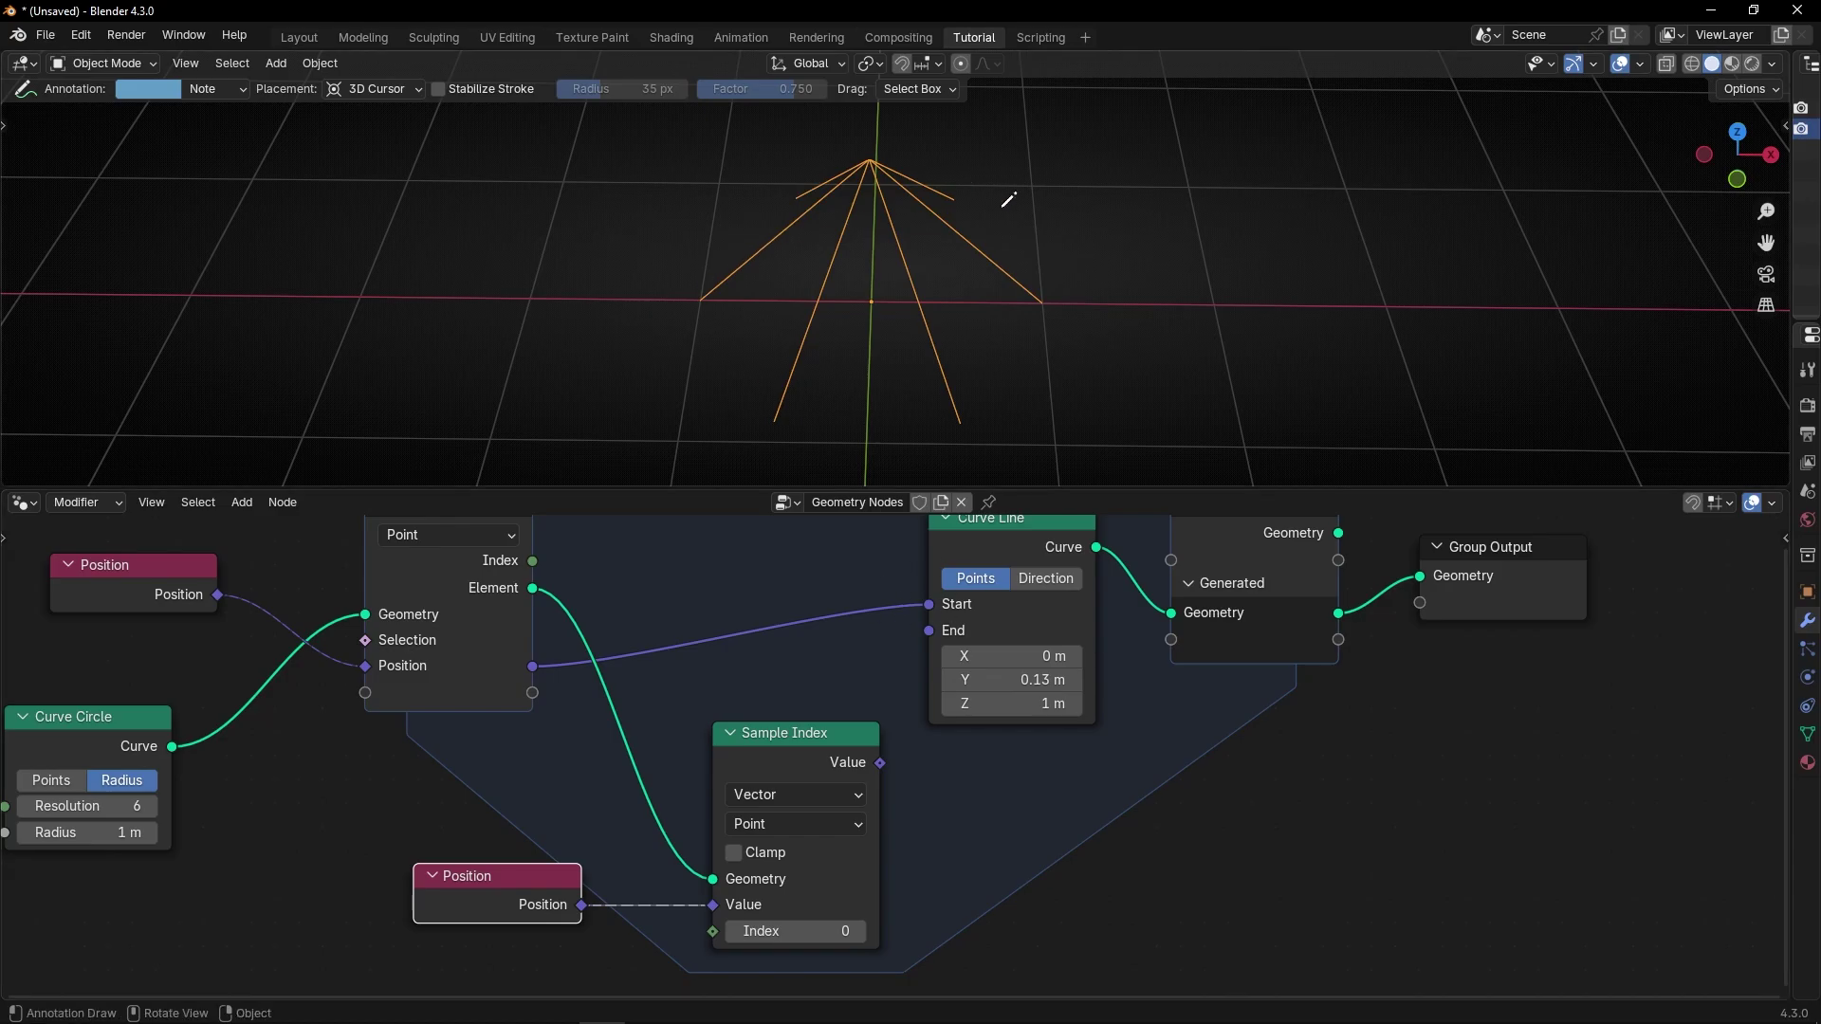
- Relink Sample Index to the Curve Line's End, set the unlinked Start's Y to 0.78 m, and circle a line's endpoint
{"action": "left_click_drag", "start_coordinate": [883, 763], "coordinate": [1053, 654]}
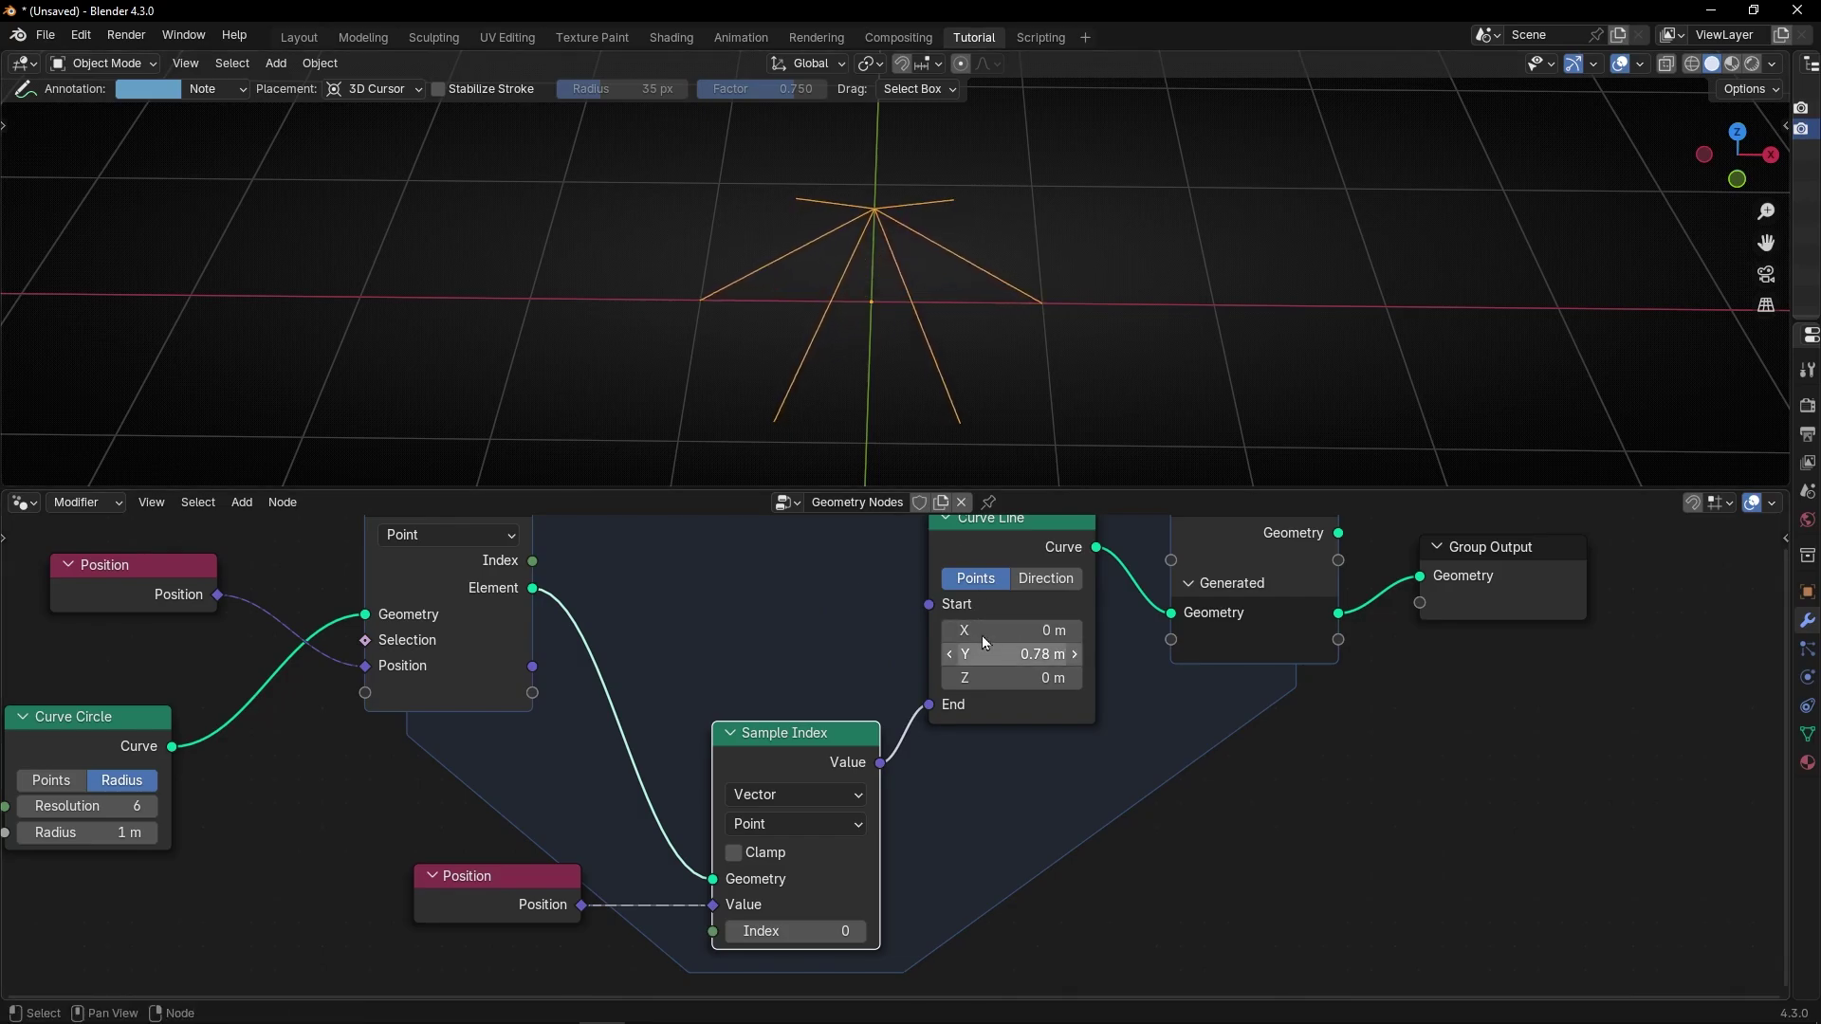
{"action": "middle_click_drag", "start_coordinate": [896, 390], "coordinate": [893, 348]}
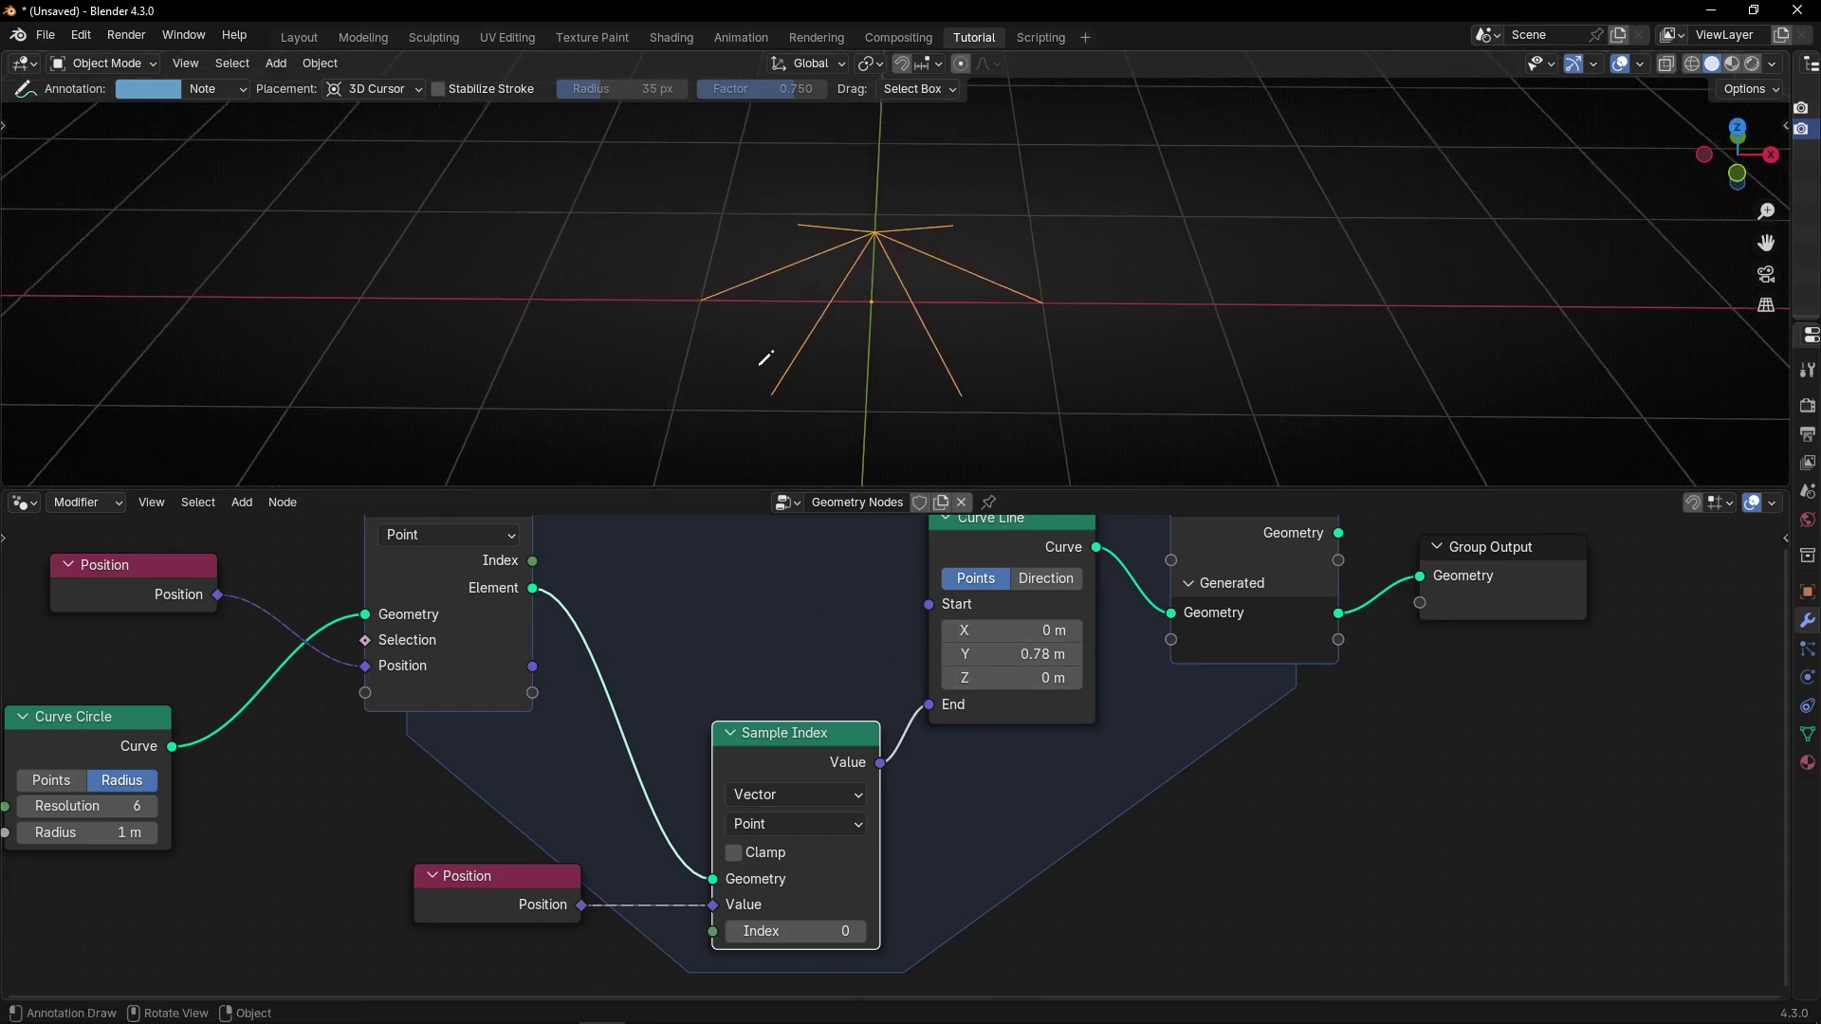
{"action": "left_click_drag", "start_coordinate": [773, 390], "coordinate": [780, 394]}
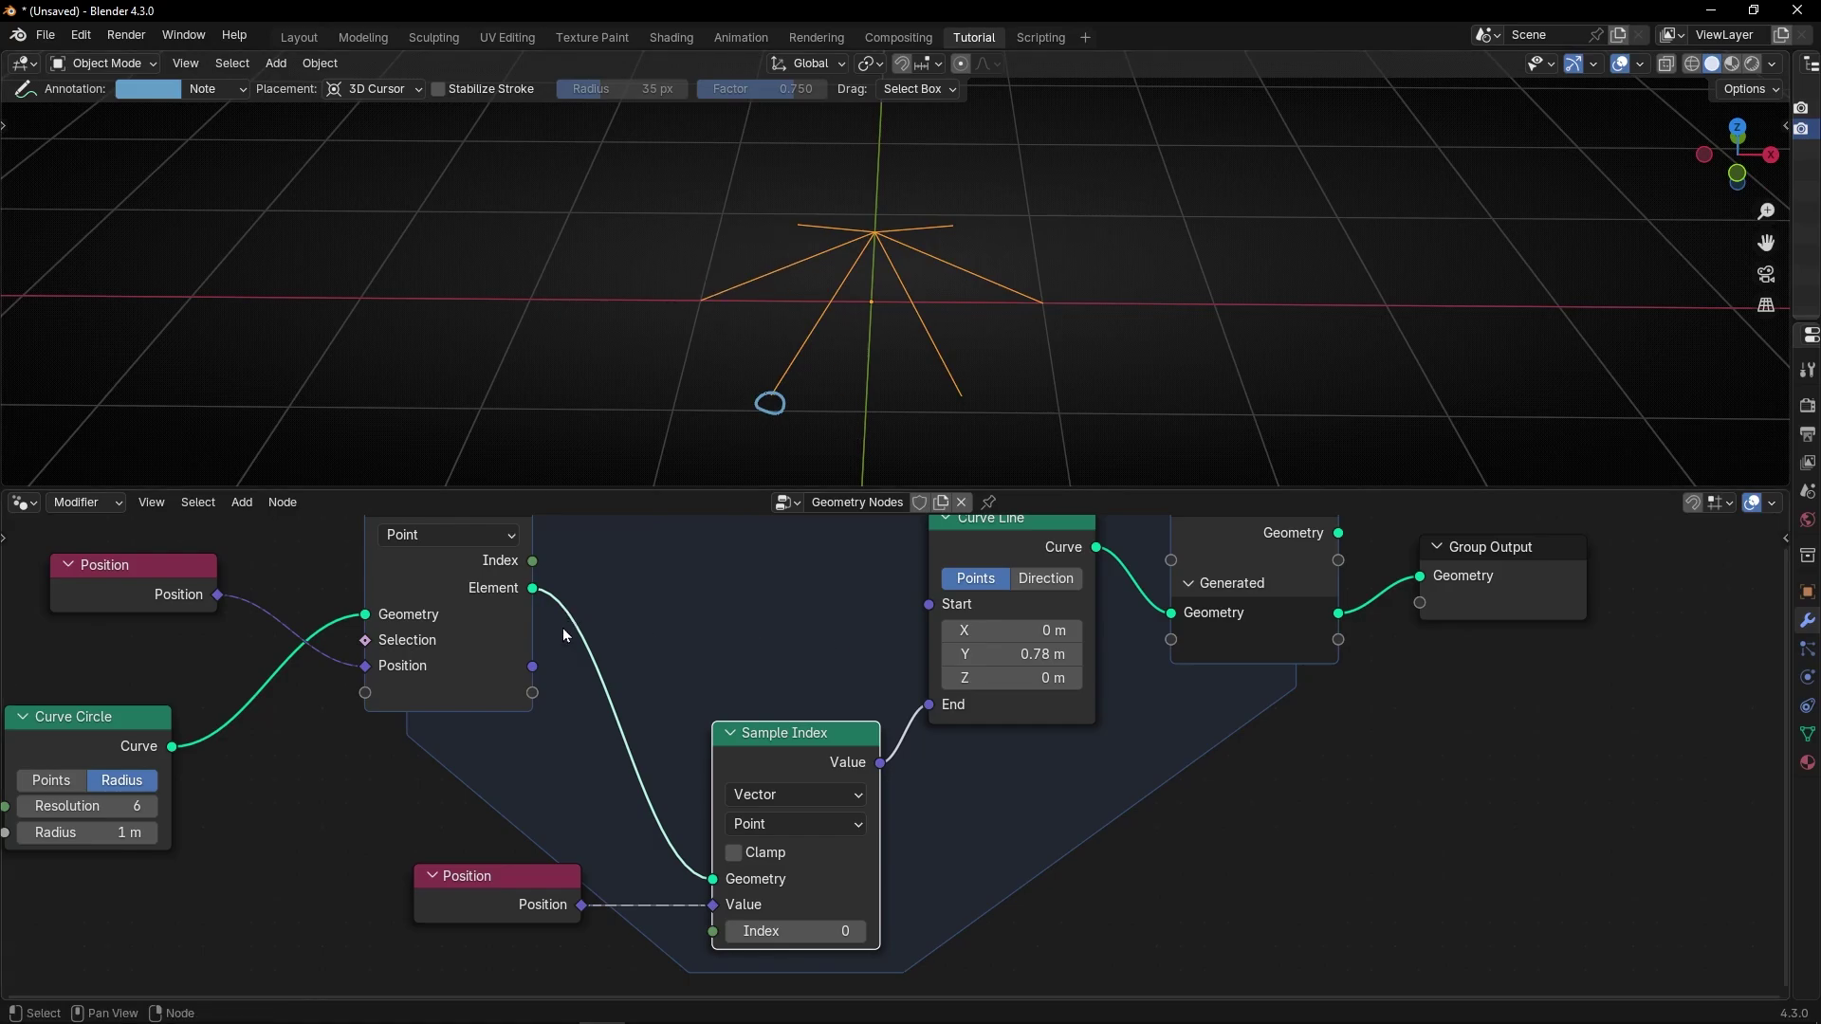
- Reconnect the zone's Position output to the Curve Line's Start and remove the annotation circle
{"action": "left_click_drag", "start_coordinate": [532, 666], "coordinate": [928, 604]}
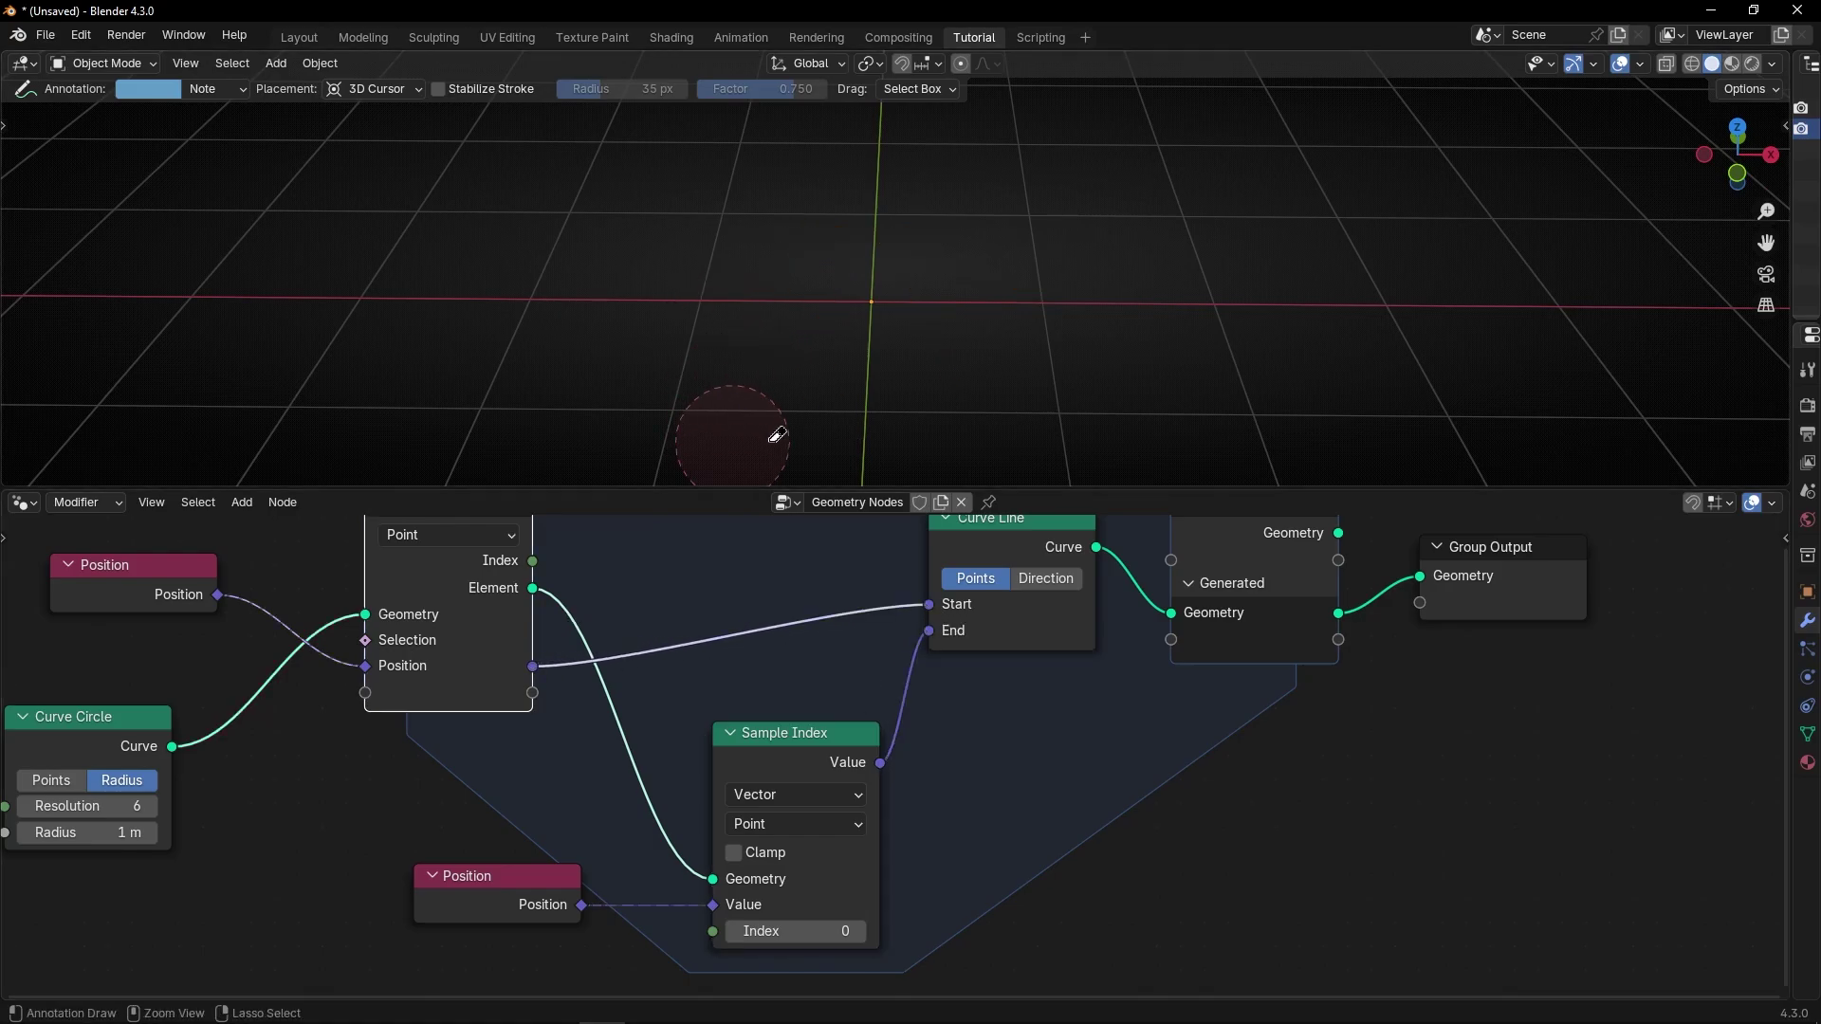
{"action": "left_click_drag", "start_coordinate": [532, 667], "coordinate": [928, 632]}
{"action": "key", "text": "ctrl+z"}
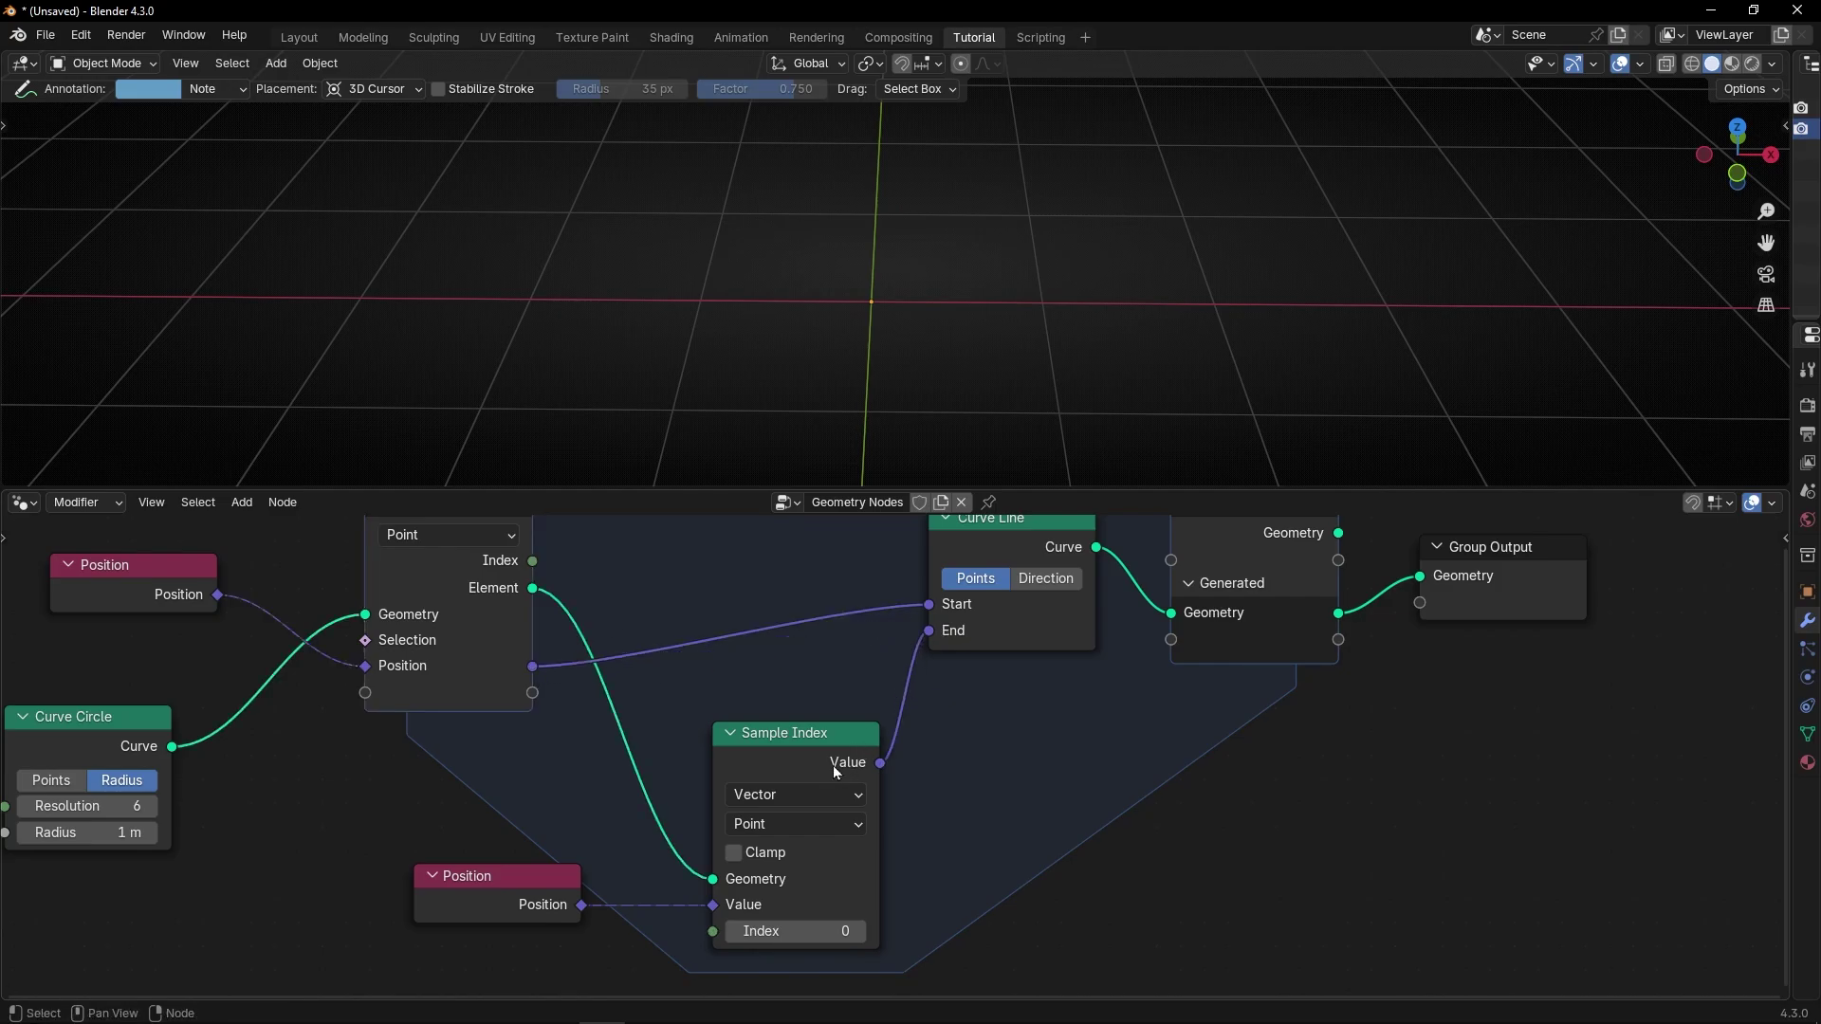
- Move the Curve Circle node up so it sits directly beneath the Position node feeding the zone
{"action": "scroll", "coordinate": [833, 765], "scroll_direction": "down", "scroll_amount": 2}
{"action": "middle_click_drag", "start_coordinate": [818, 782], "coordinate": [847, 756]}
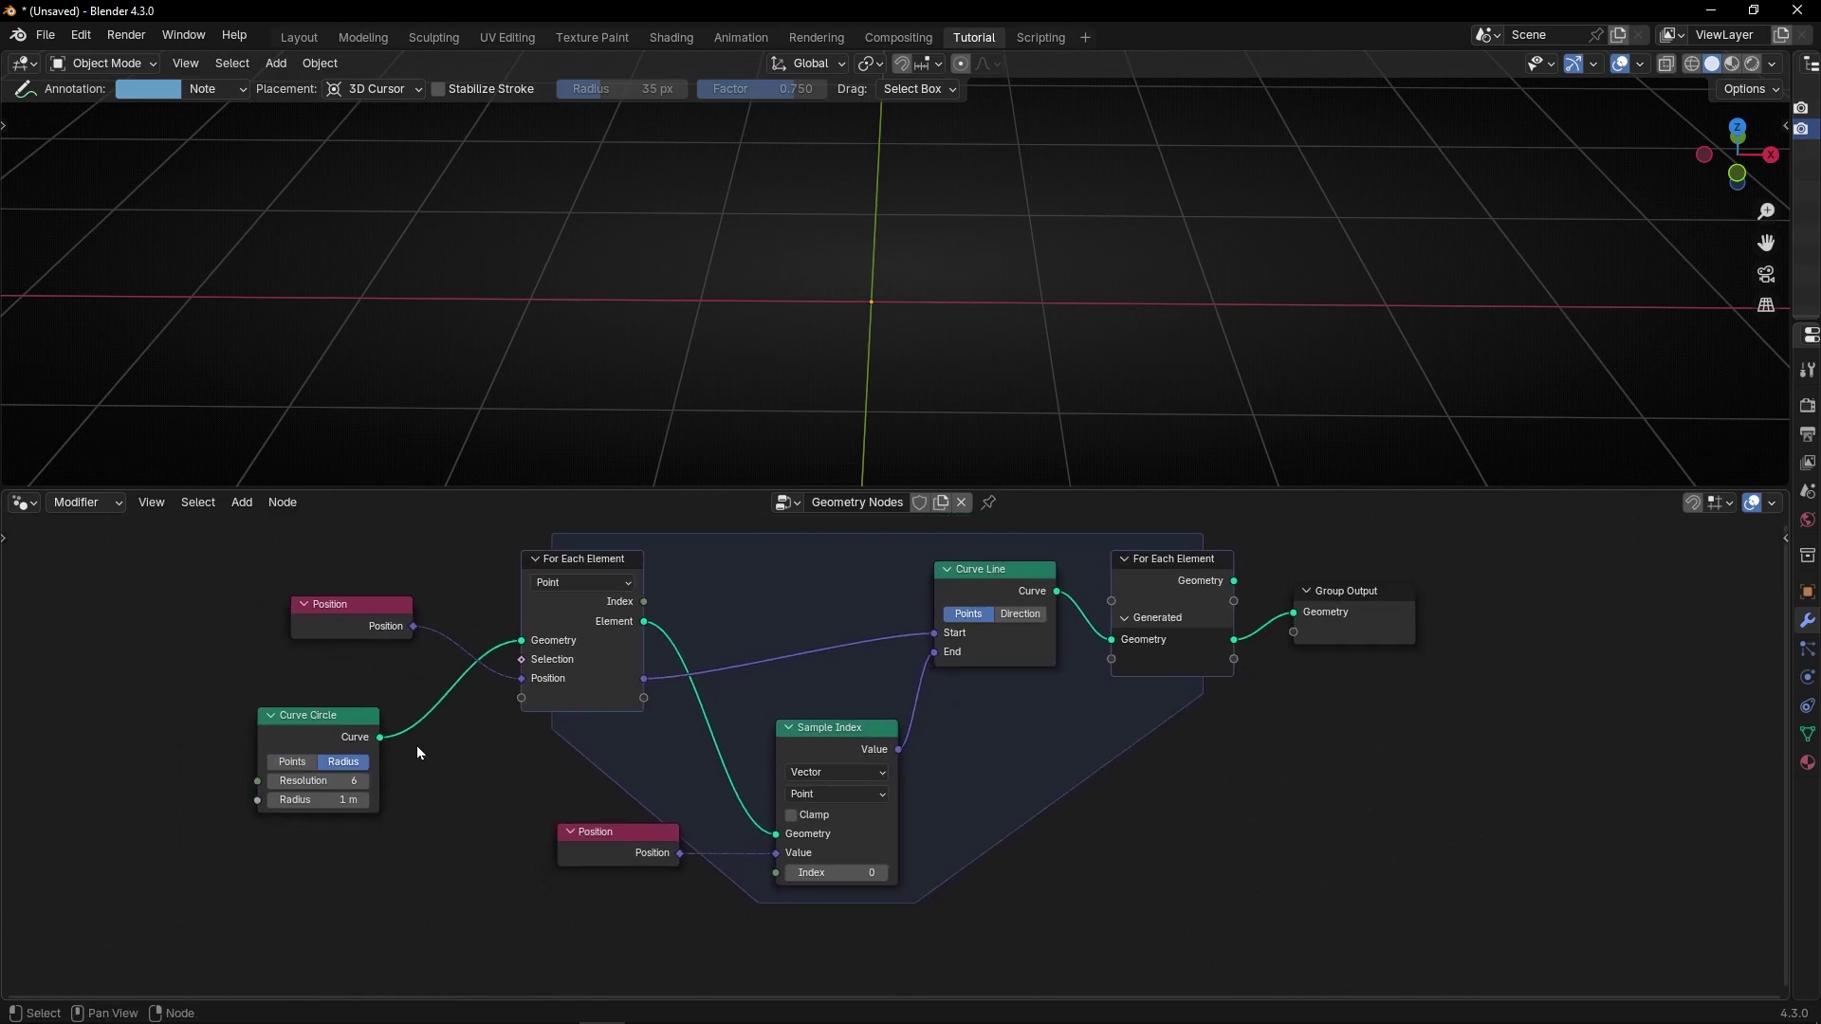
{"action": "left_click_drag", "start_coordinate": [315, 730], "coordinate": [338, 679]}
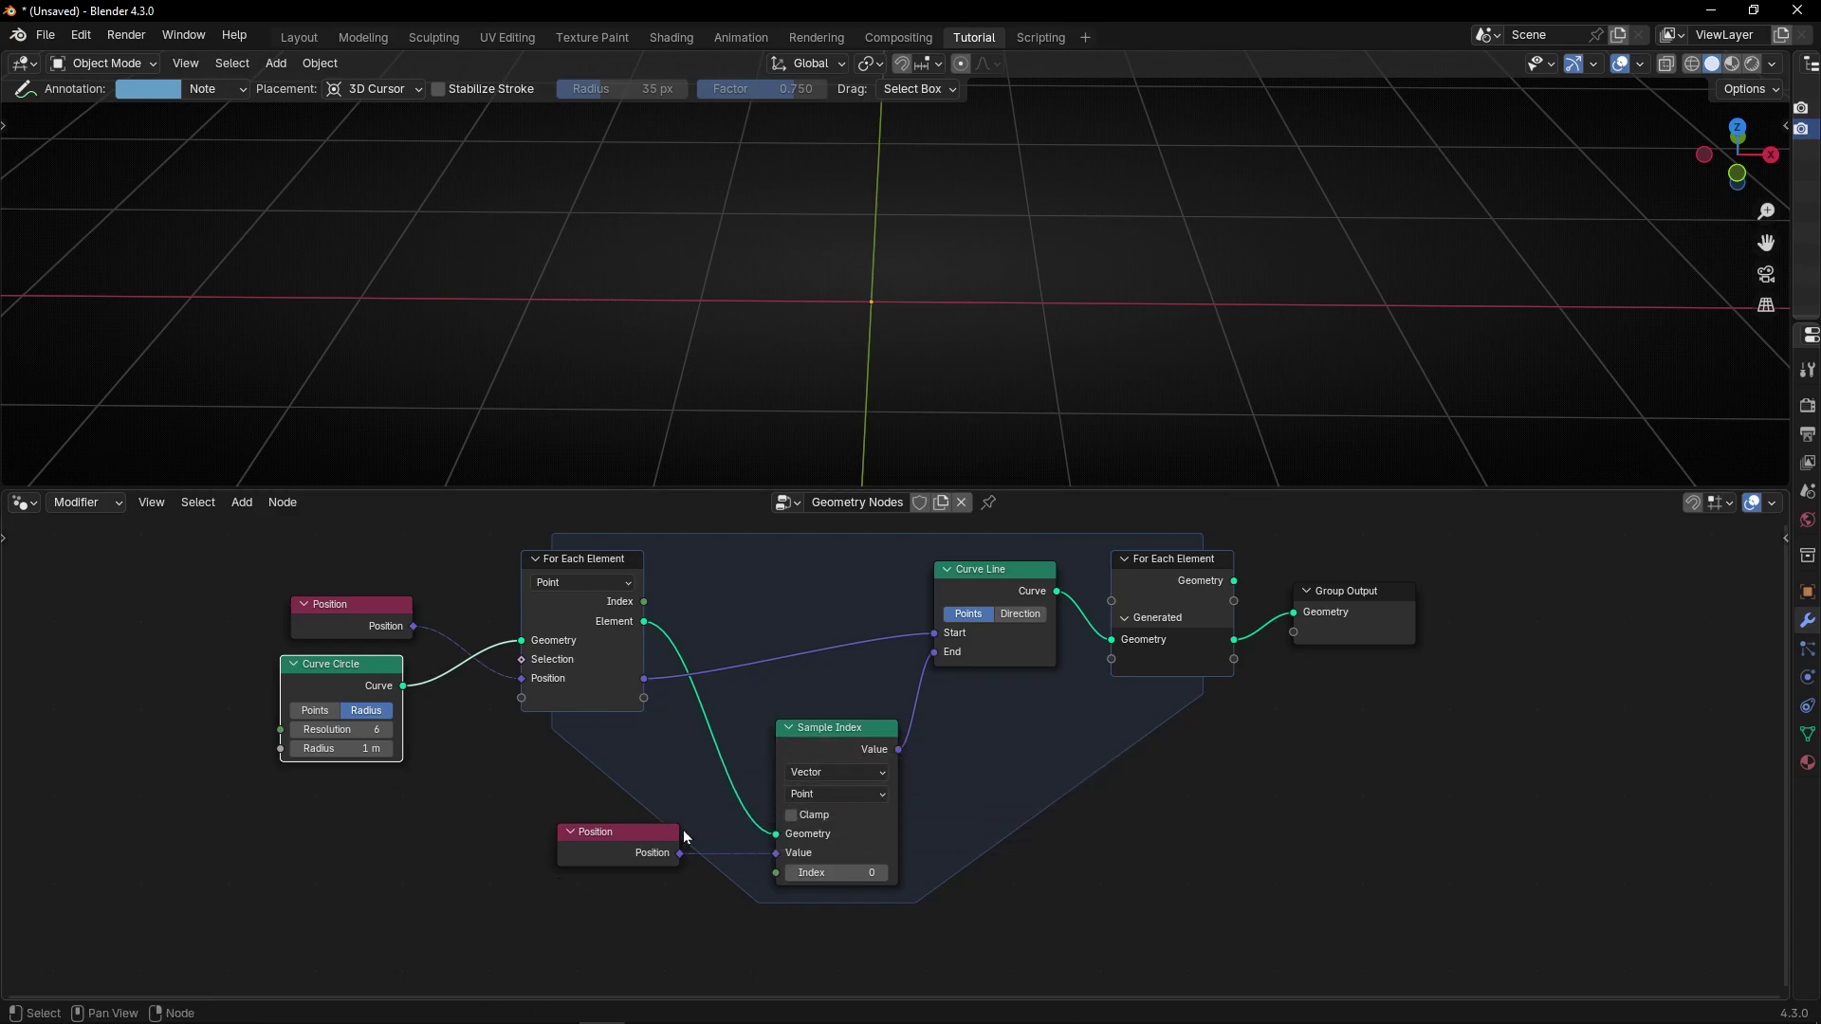
{"action": "scroll", "coordinate": [683, 829], "scroll_direction": "up", "scroll_amount": 2}
{"action": "scroll", "coordinate": [740, 839], "scroll_direction": "down", "scroll_amount": 3}
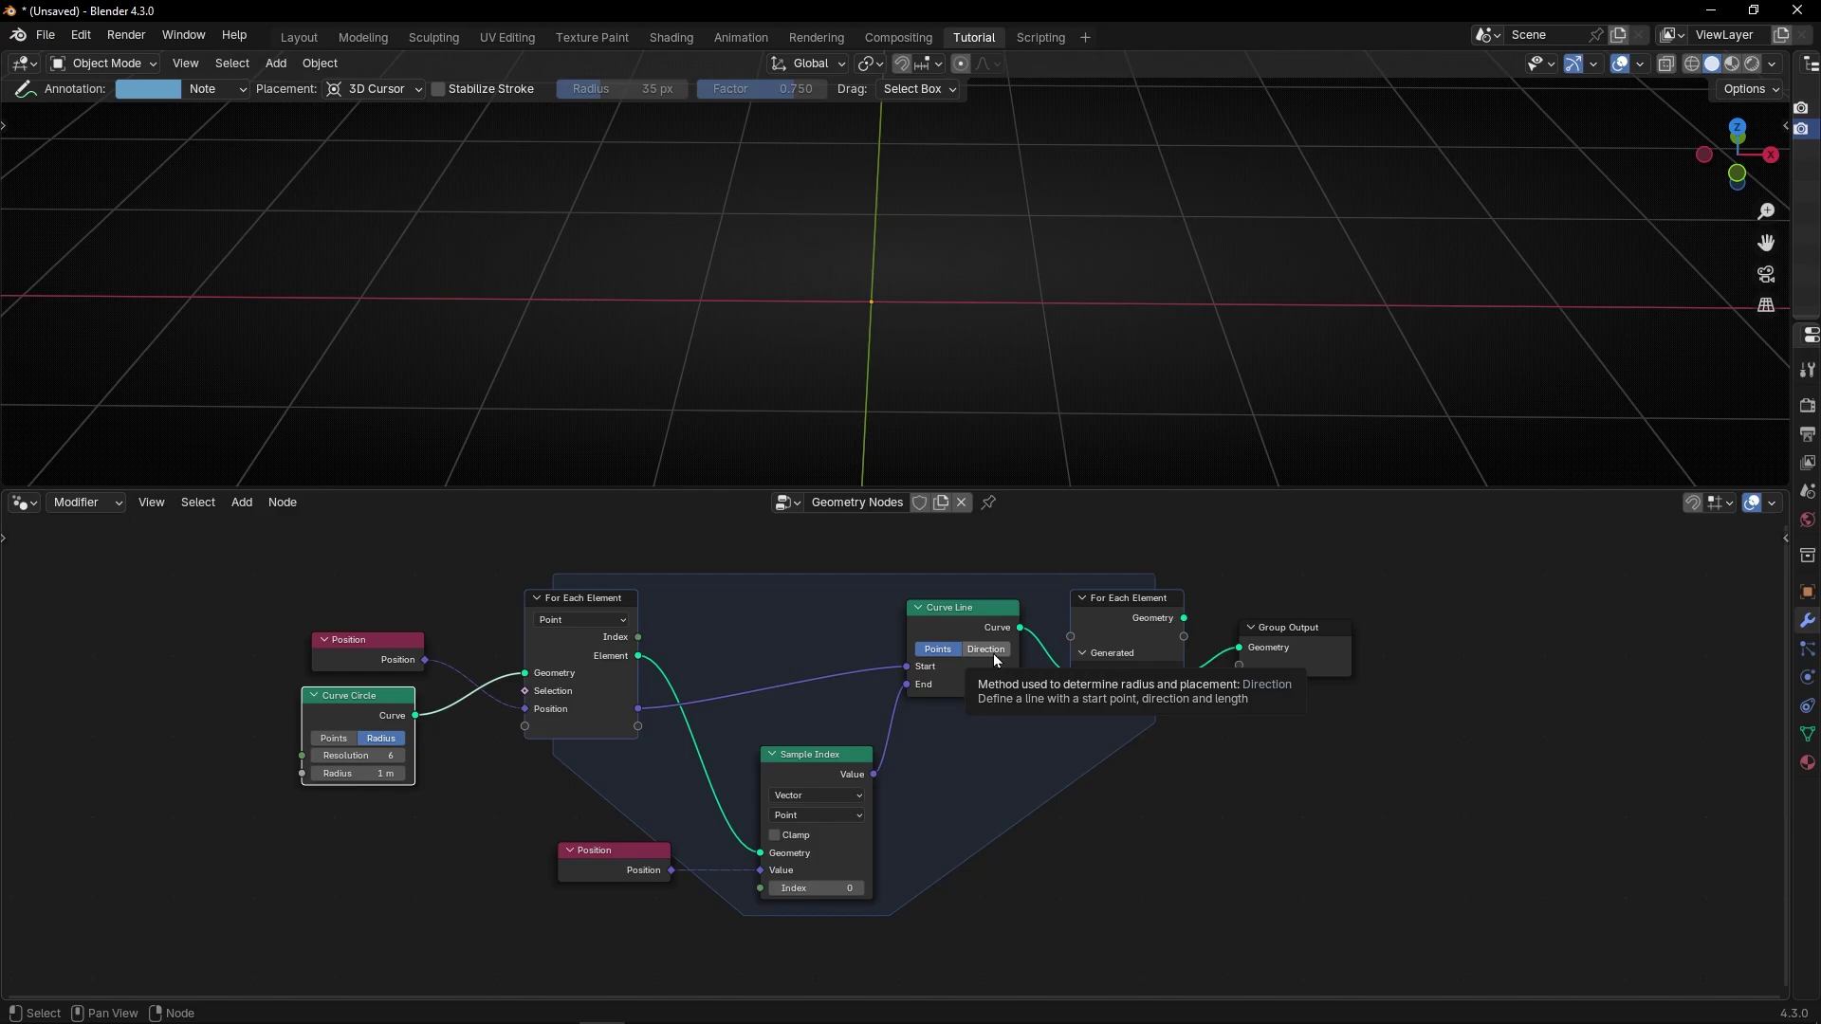
- Place the Position node under Sample Index and frame the two nodes with the label "Get Position of Index 0"
{"action": "key", "text": "ctrl+space"}
{"action": "key", "text": "Home"}
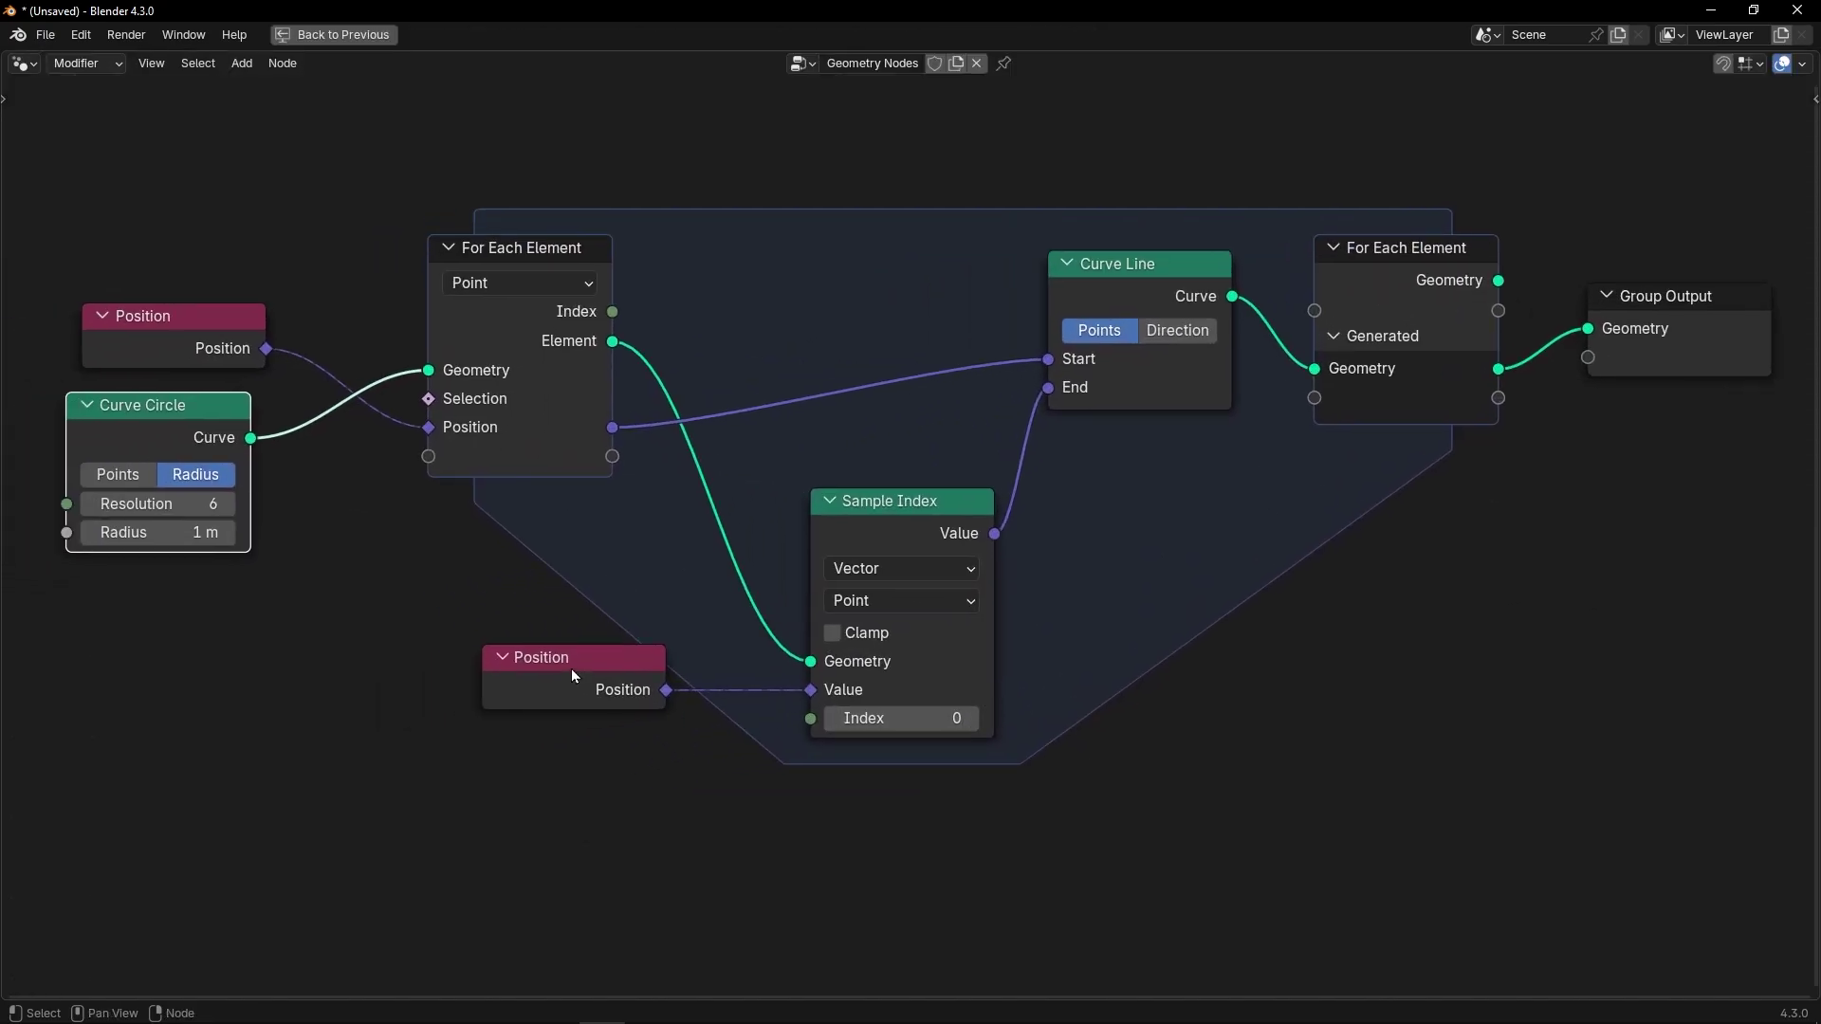
{"action": "left_click_drag", "start_coordinate": [574, 676], "coordinate": [904, 797]}
{"action": "left_click_drag", "start_coordinate": [776, 487], "coordinate": [960, 877]}
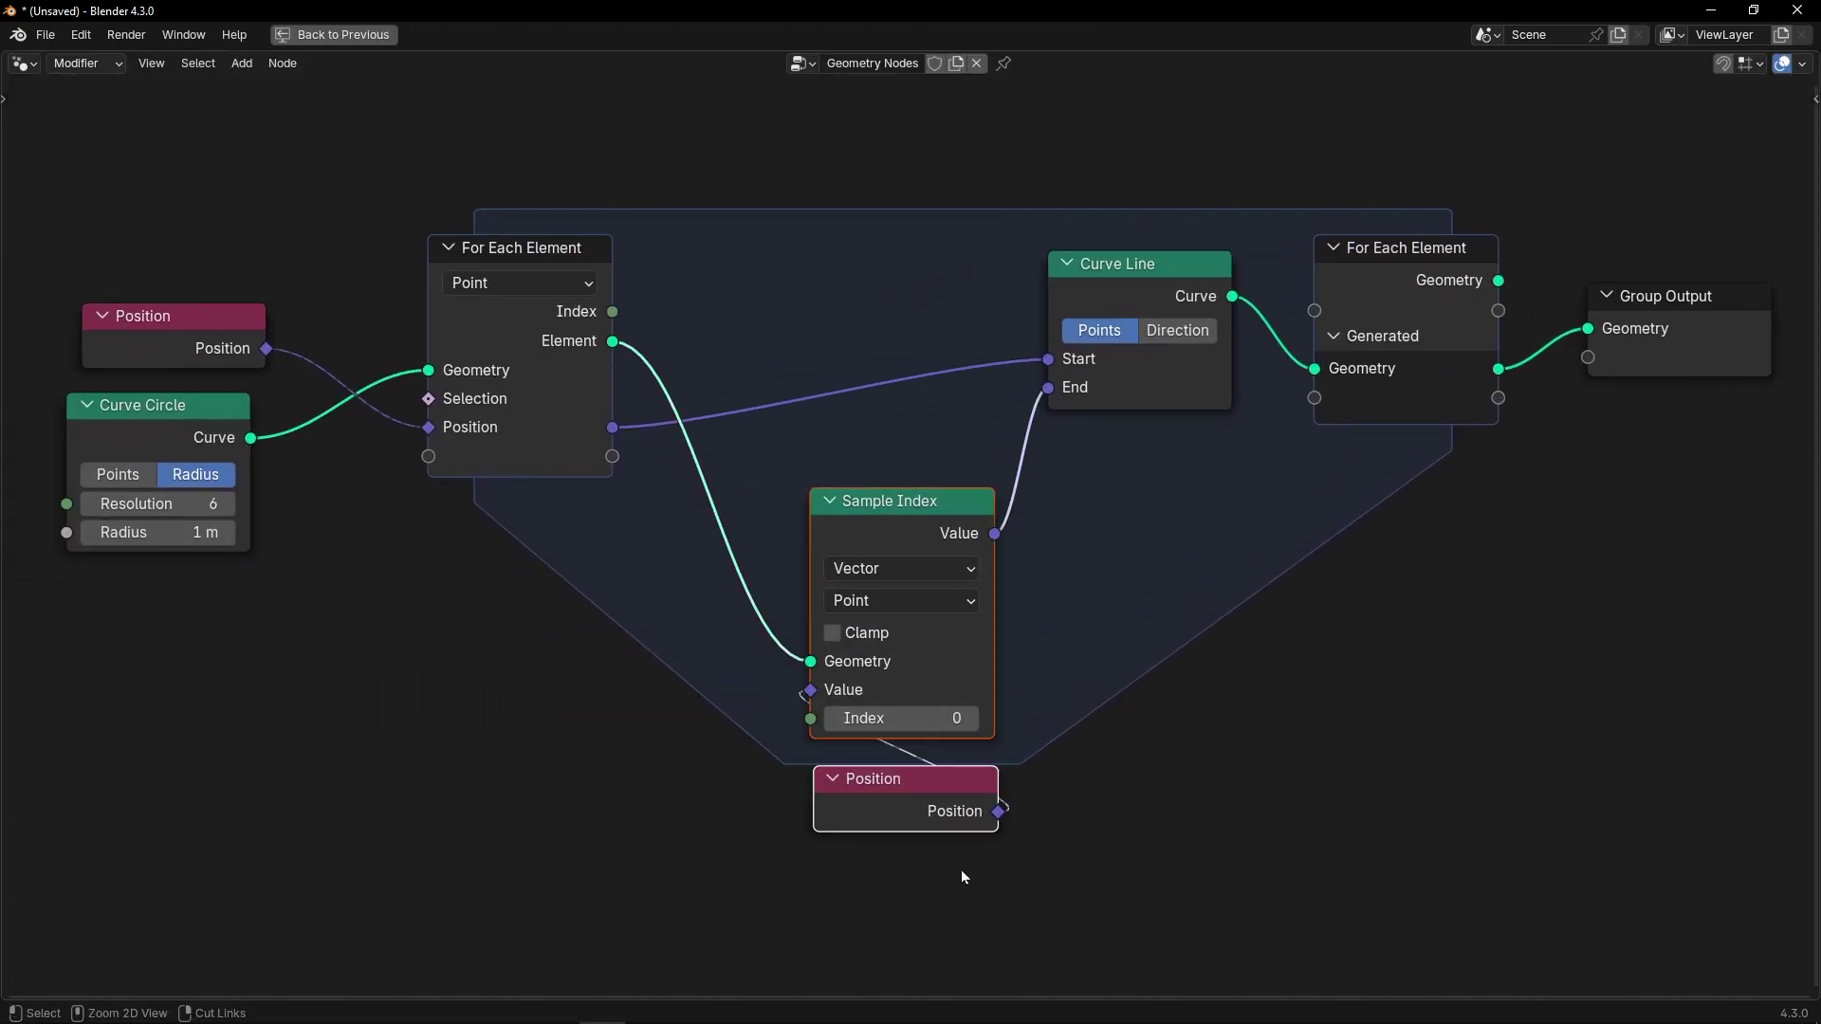
{"action": "key", "text": "ctrl+j"}
{"action": "key", "text": "F2"}
{"action": "type", "text": "Get Position of Index 0"}
{"action": "key", "text": "Return"}
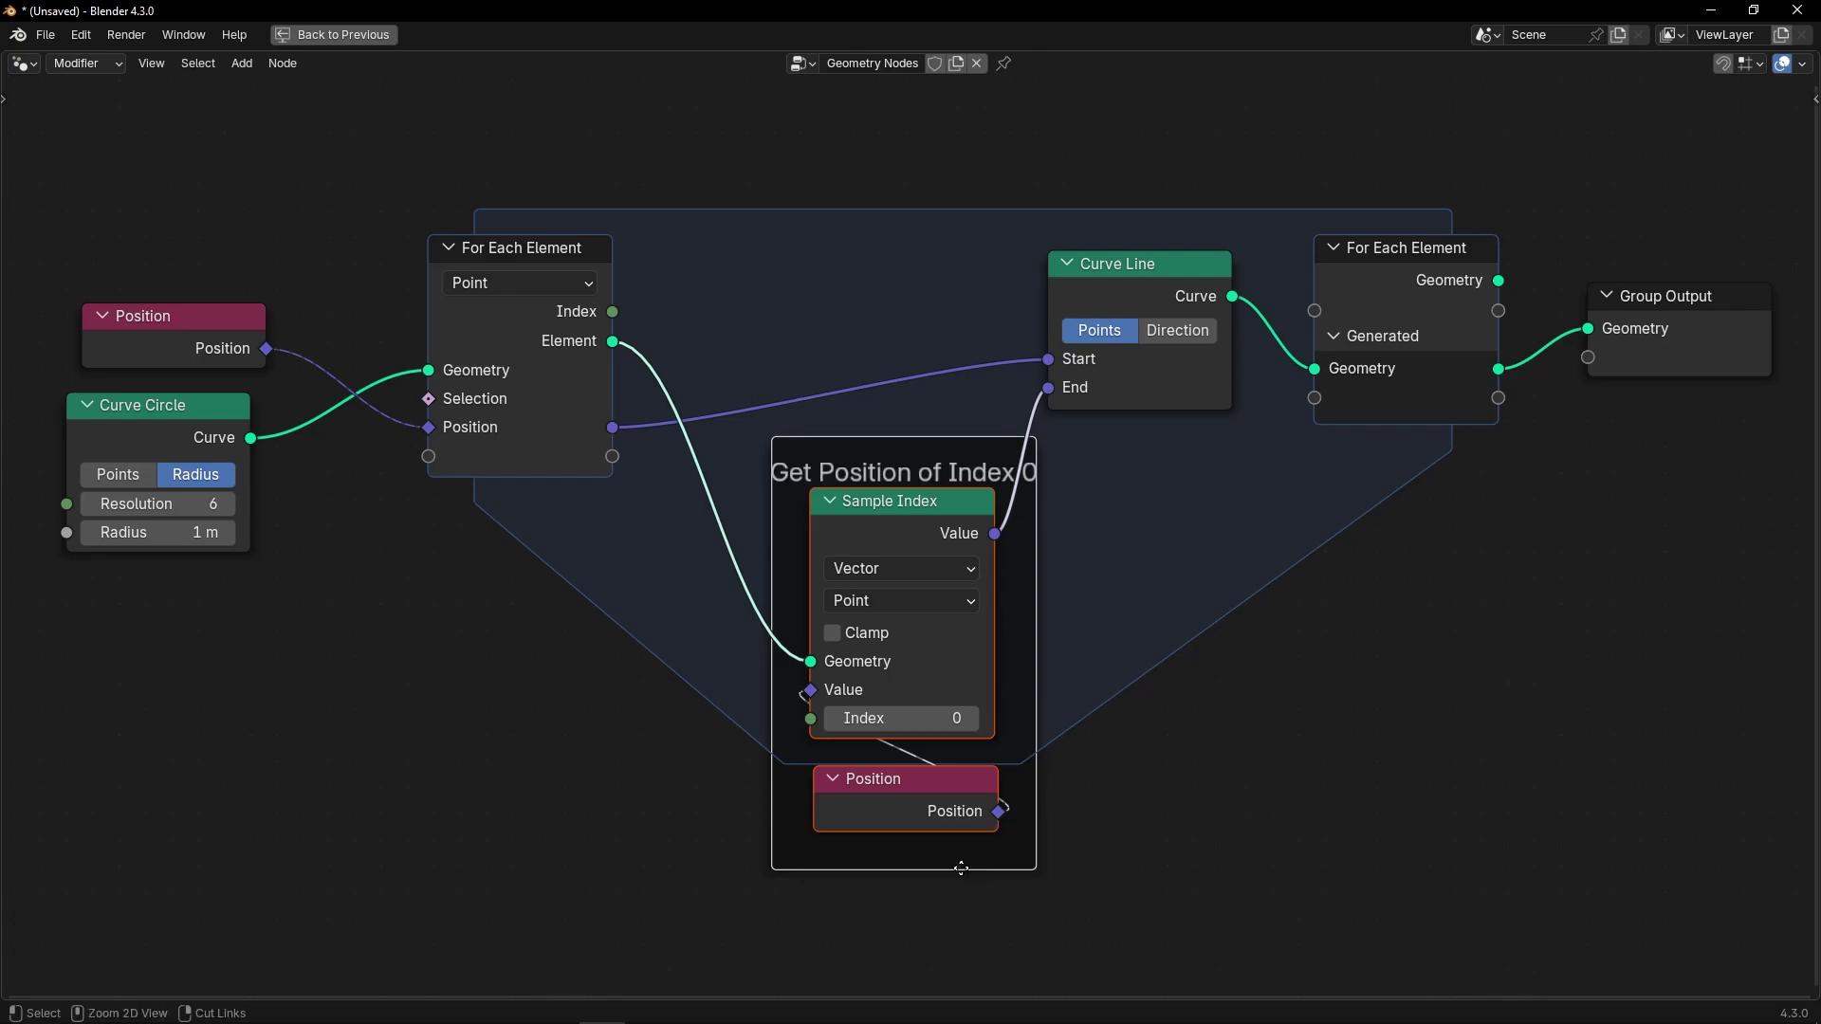
{"action": "key", "text": "ctrl+space"}
{"action": "key", "text": "Home"}
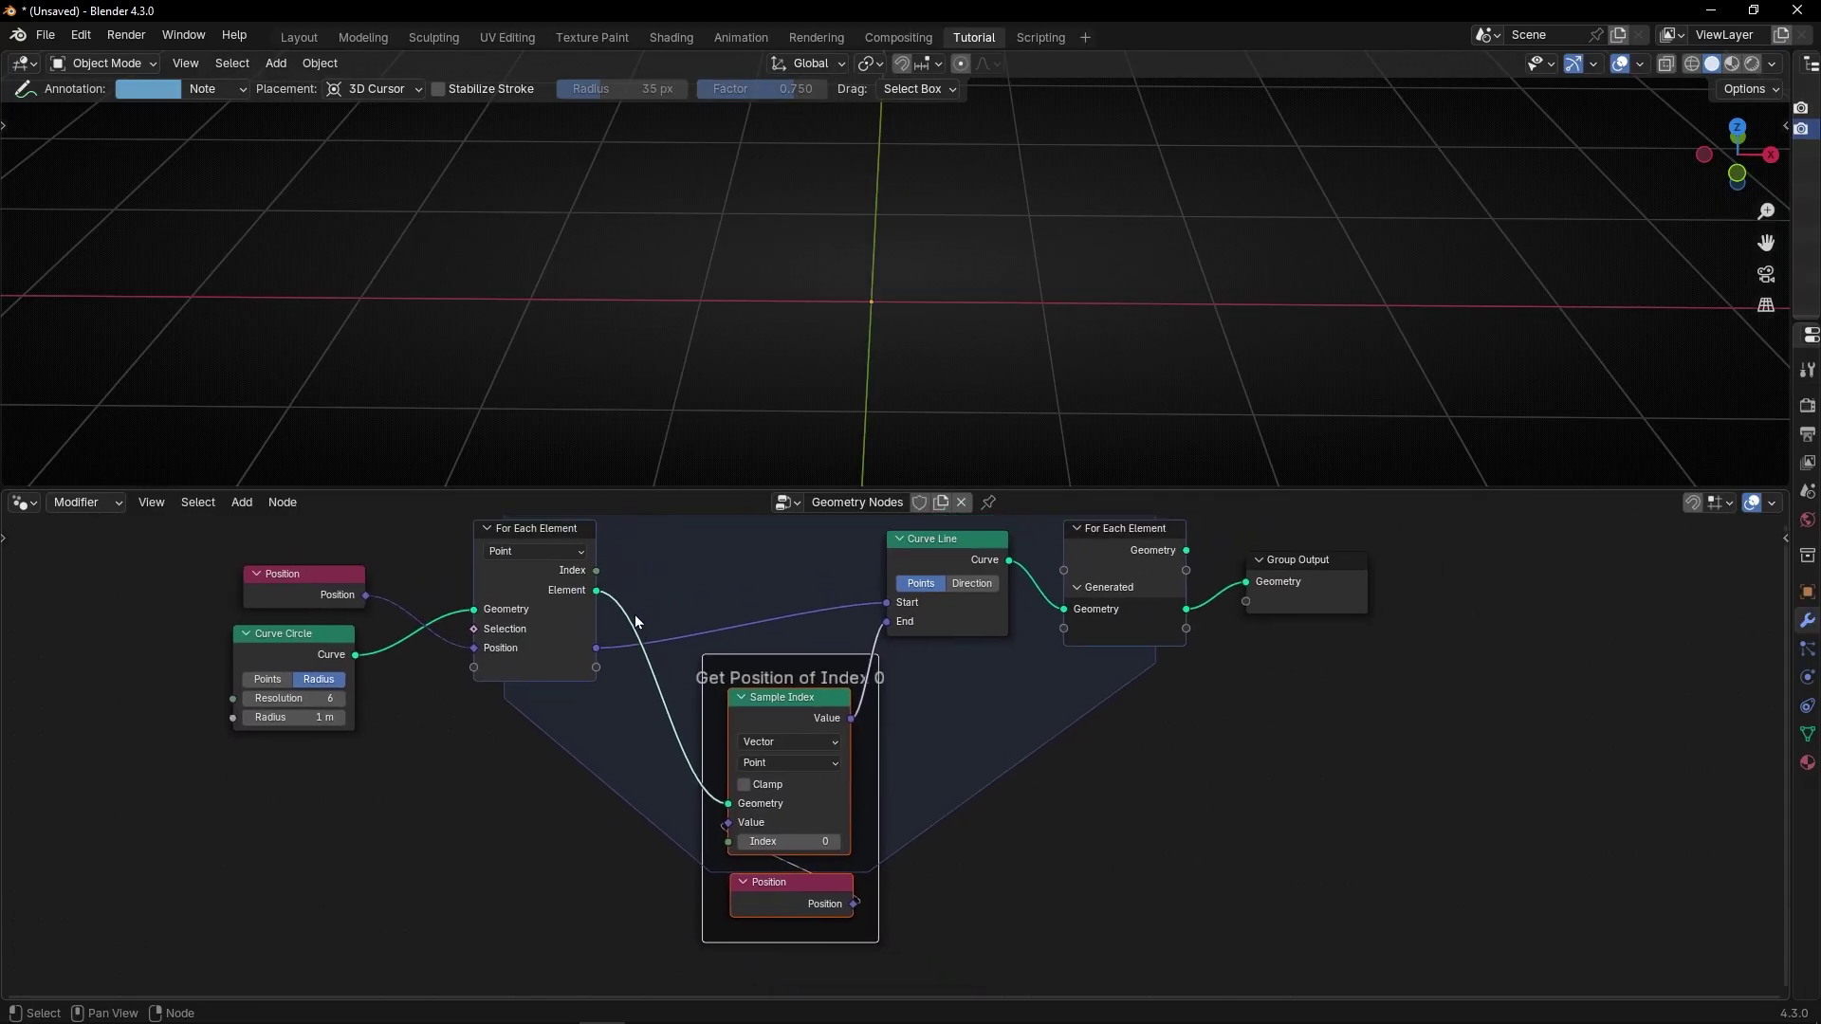
- Try the zone's Index output as the Sample Index's Index input and cut that link again
{"action": "left_click_drag", "start_coordinate": [597, 572], "coordinate": [728, 841]}
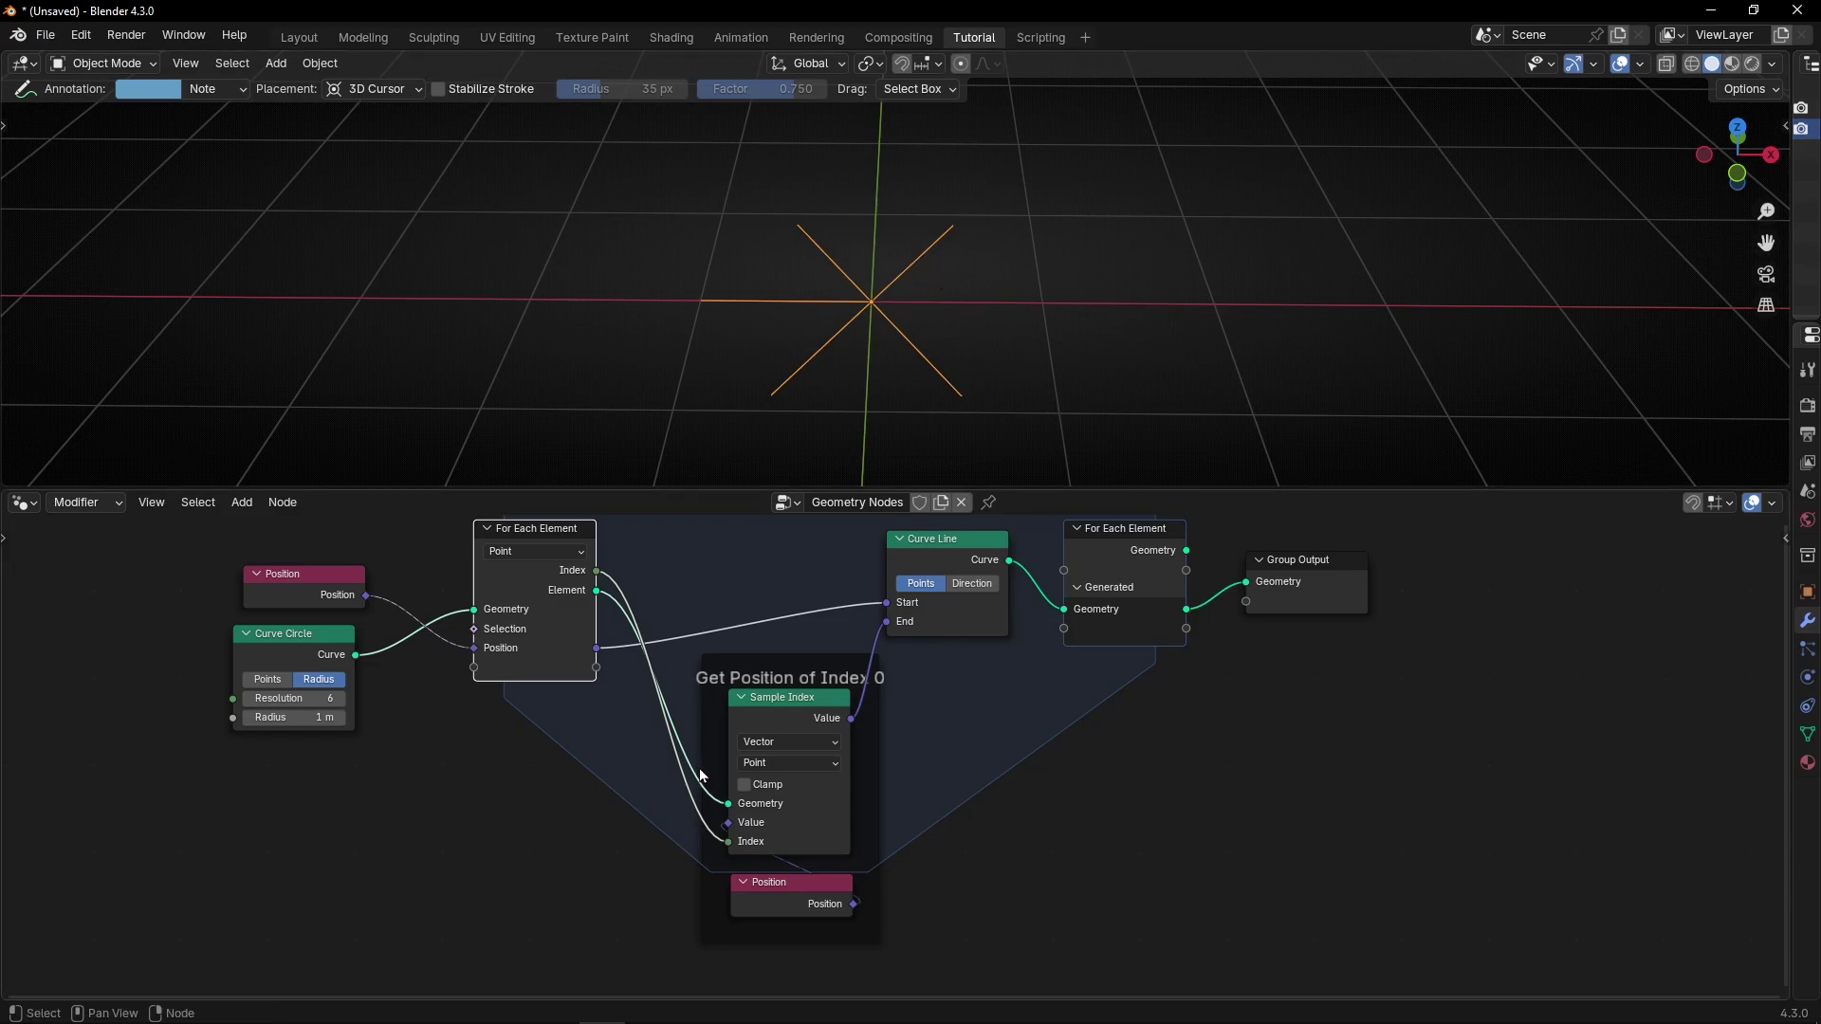
{"action": "right_click_drag", "start_coordinate": [692, 797], "coordinate": [649, 820], "text": "ctrl"}
- Add a second For Each Element zone below the existing one, beside the labelled frame
{"action": "scroll", "coordinate": [844, 792], "scroll_direction": "down", "scroll_amount": 2}
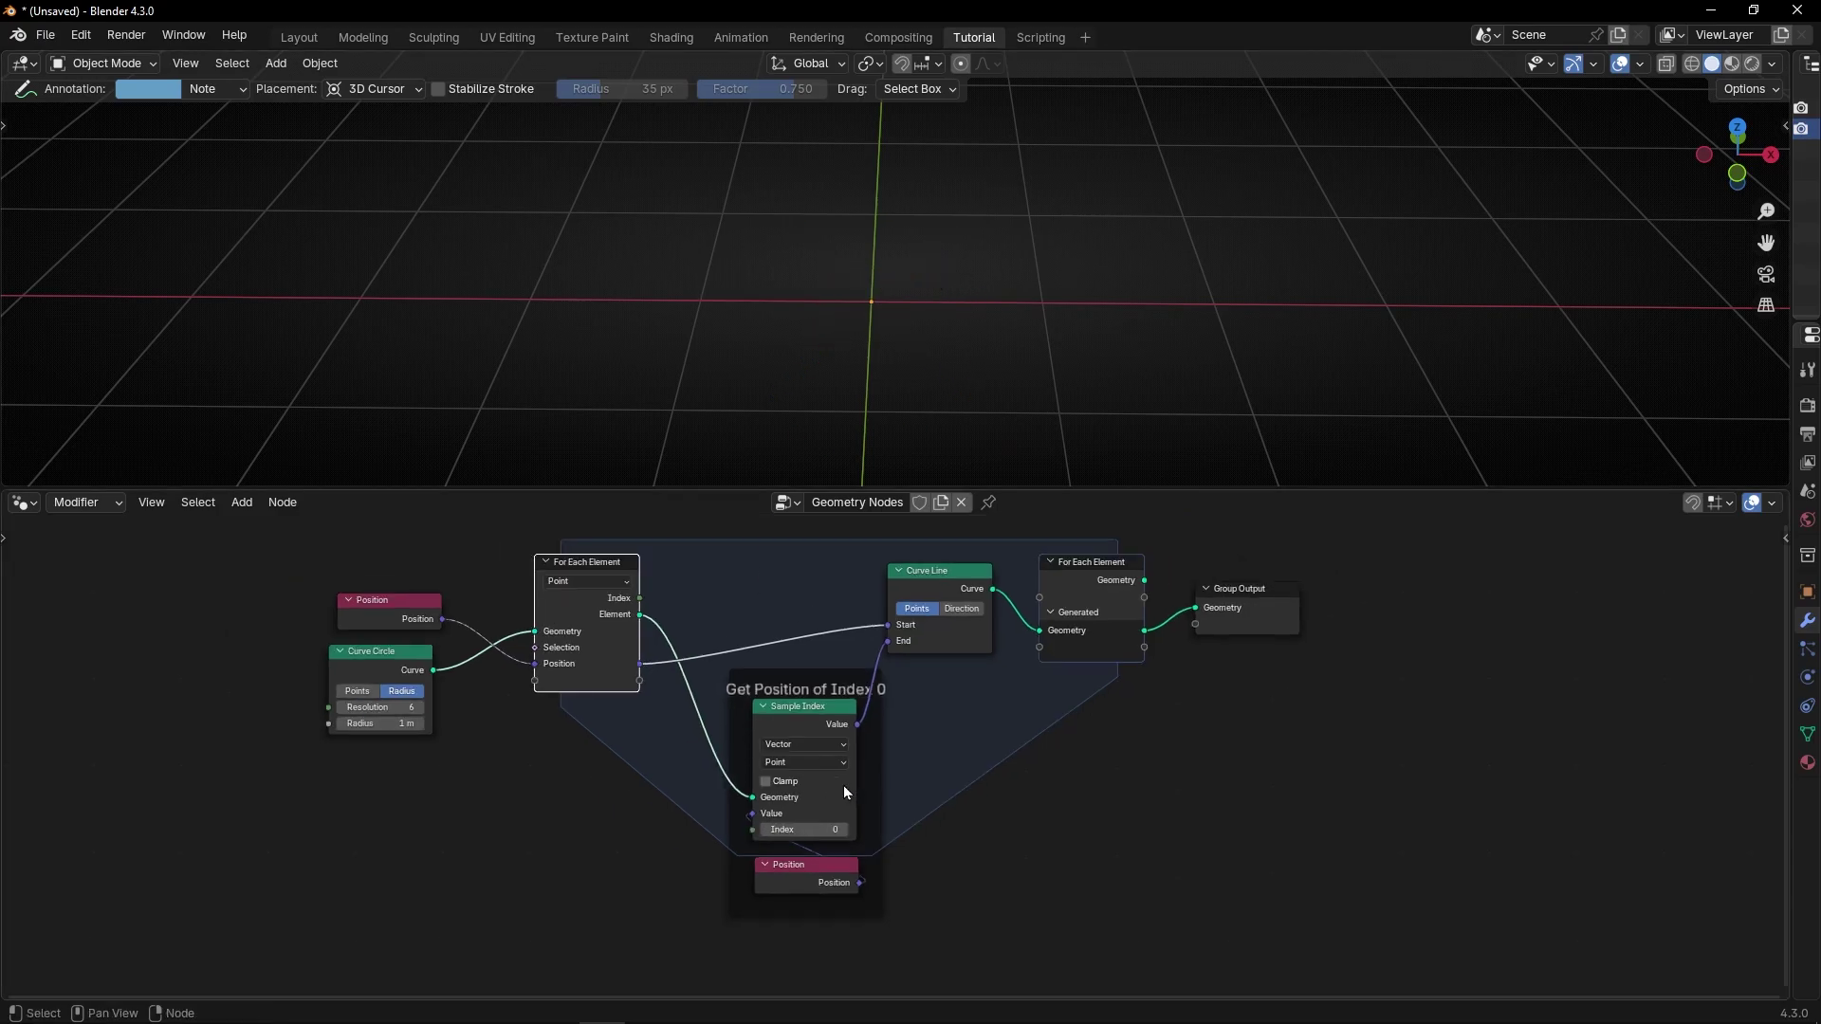
{"action": "middle_click_drag", "start_coordinate": [844, 786], "coordinate": [889, 858]}
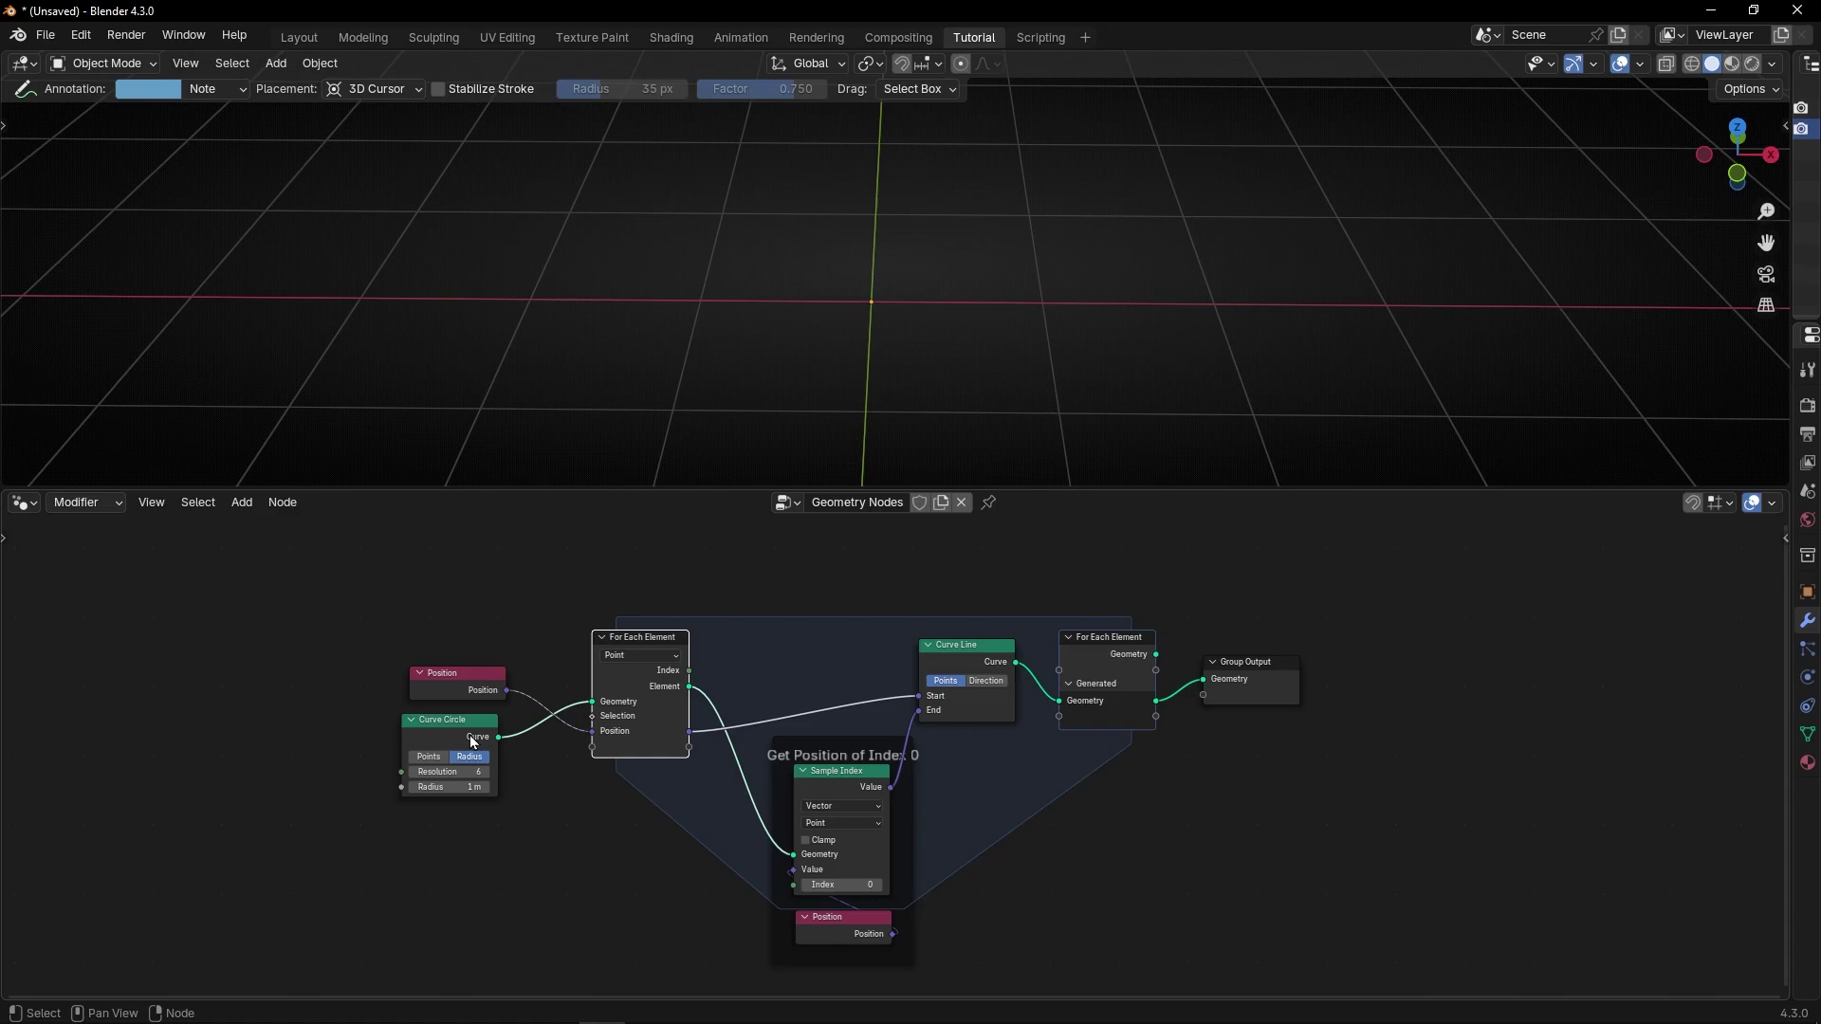
{"action": "key", "text": "ctrl+space"}
{"action": "scroll", "coordinate": [988, 814], "scroll_direction": "up", "scroll_amount": 4}
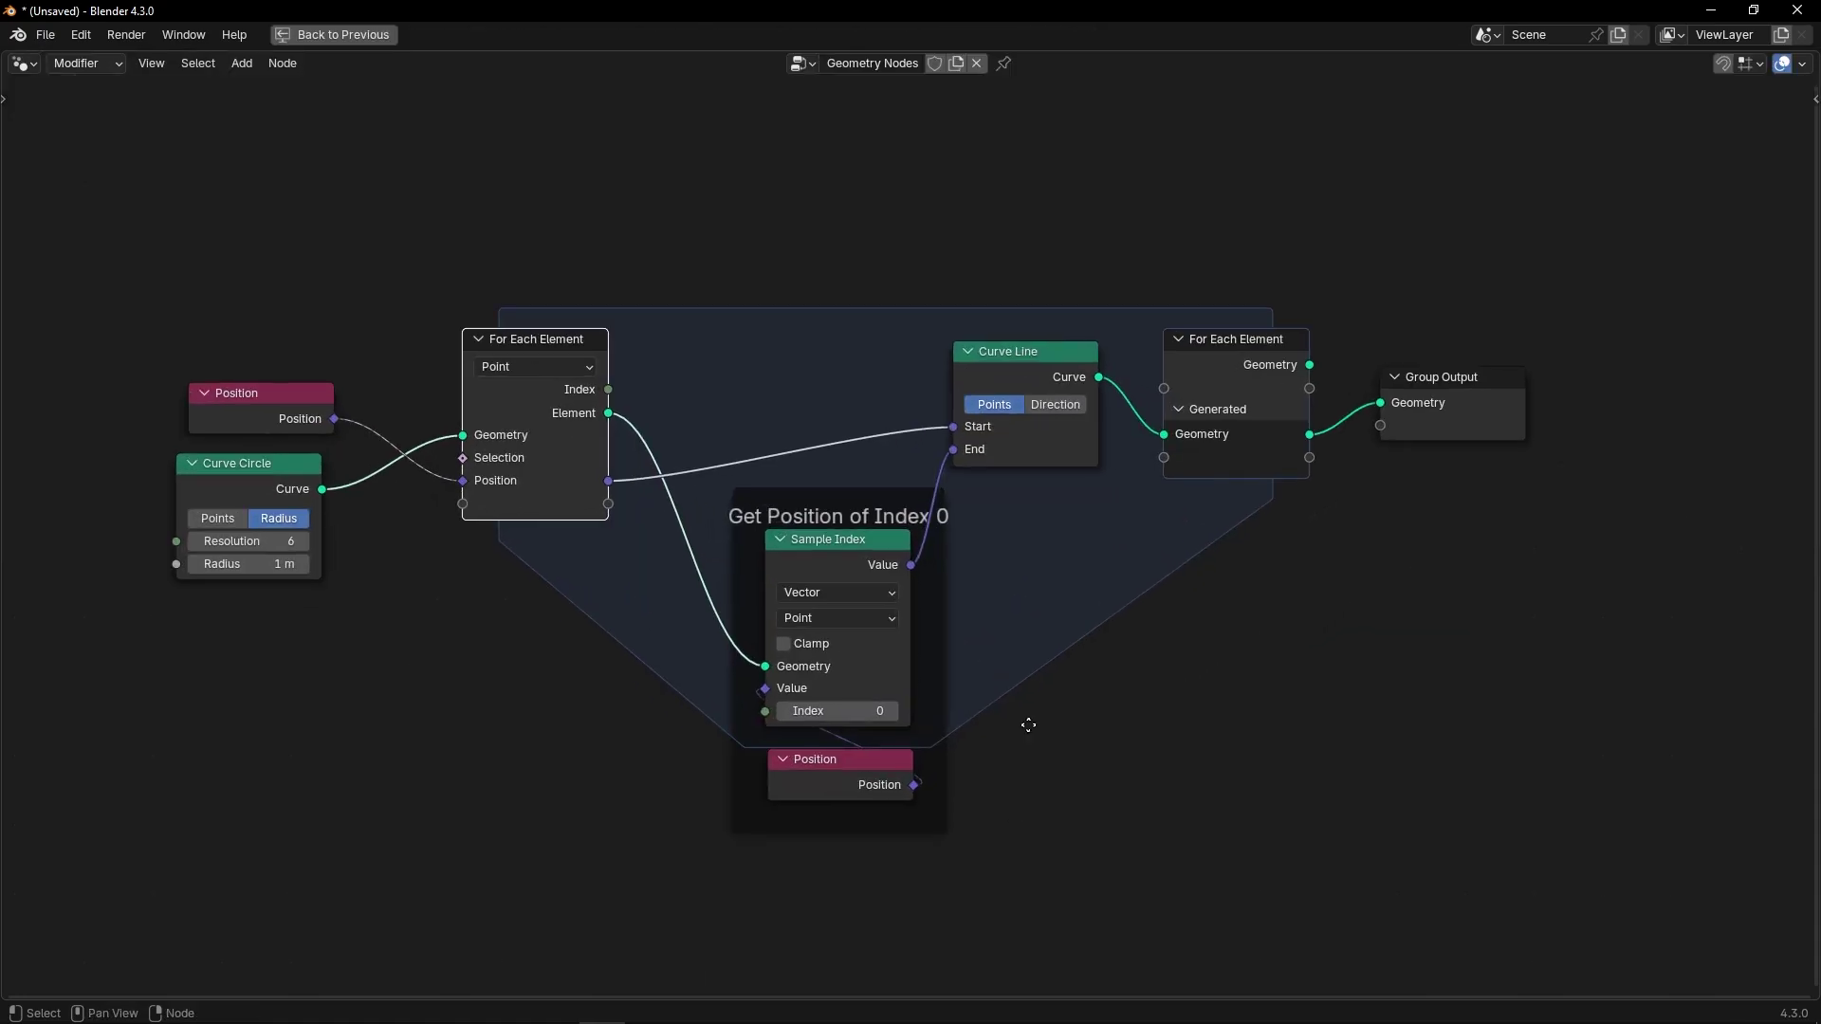
{"action": "key", "text": "shift+a"}
{"action": "mouse_move", "coordinate": [960, 713]}
{"action": "type", "text": "for each"}
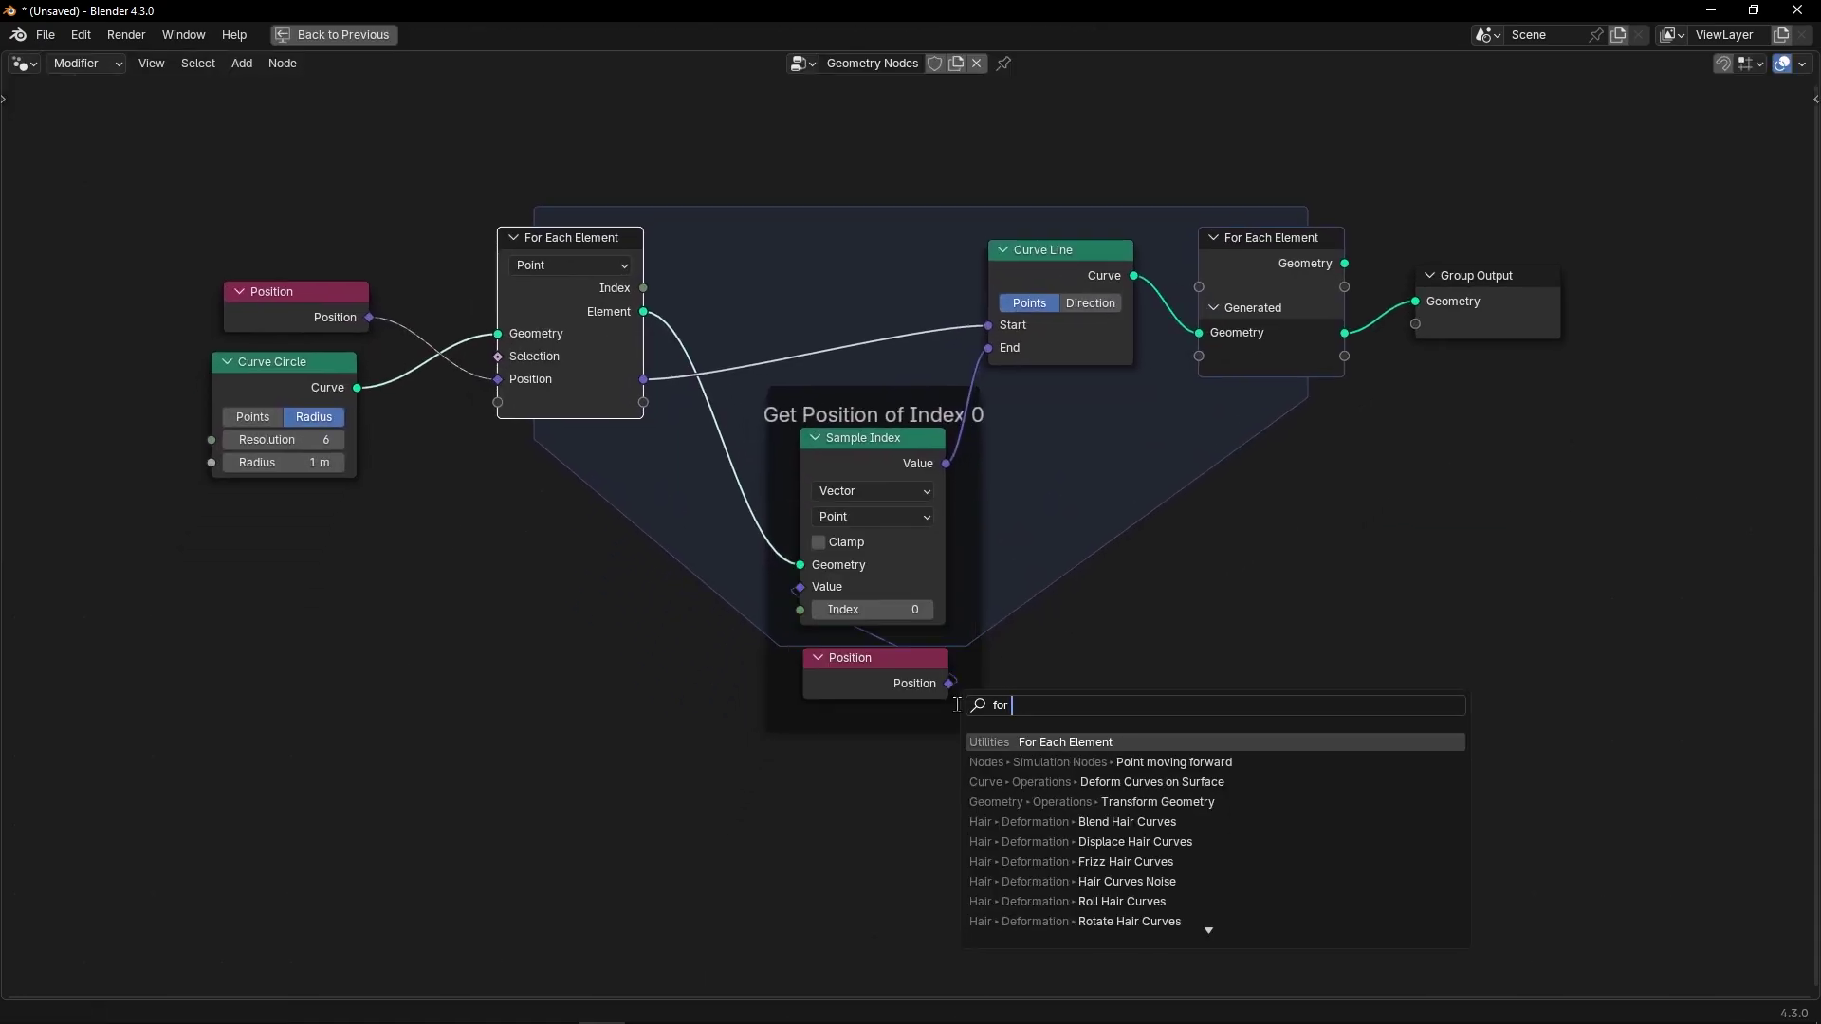
{"action": "key", "text": "Return"}
{"action": "left_click", "coordinate": [1191, 703]}
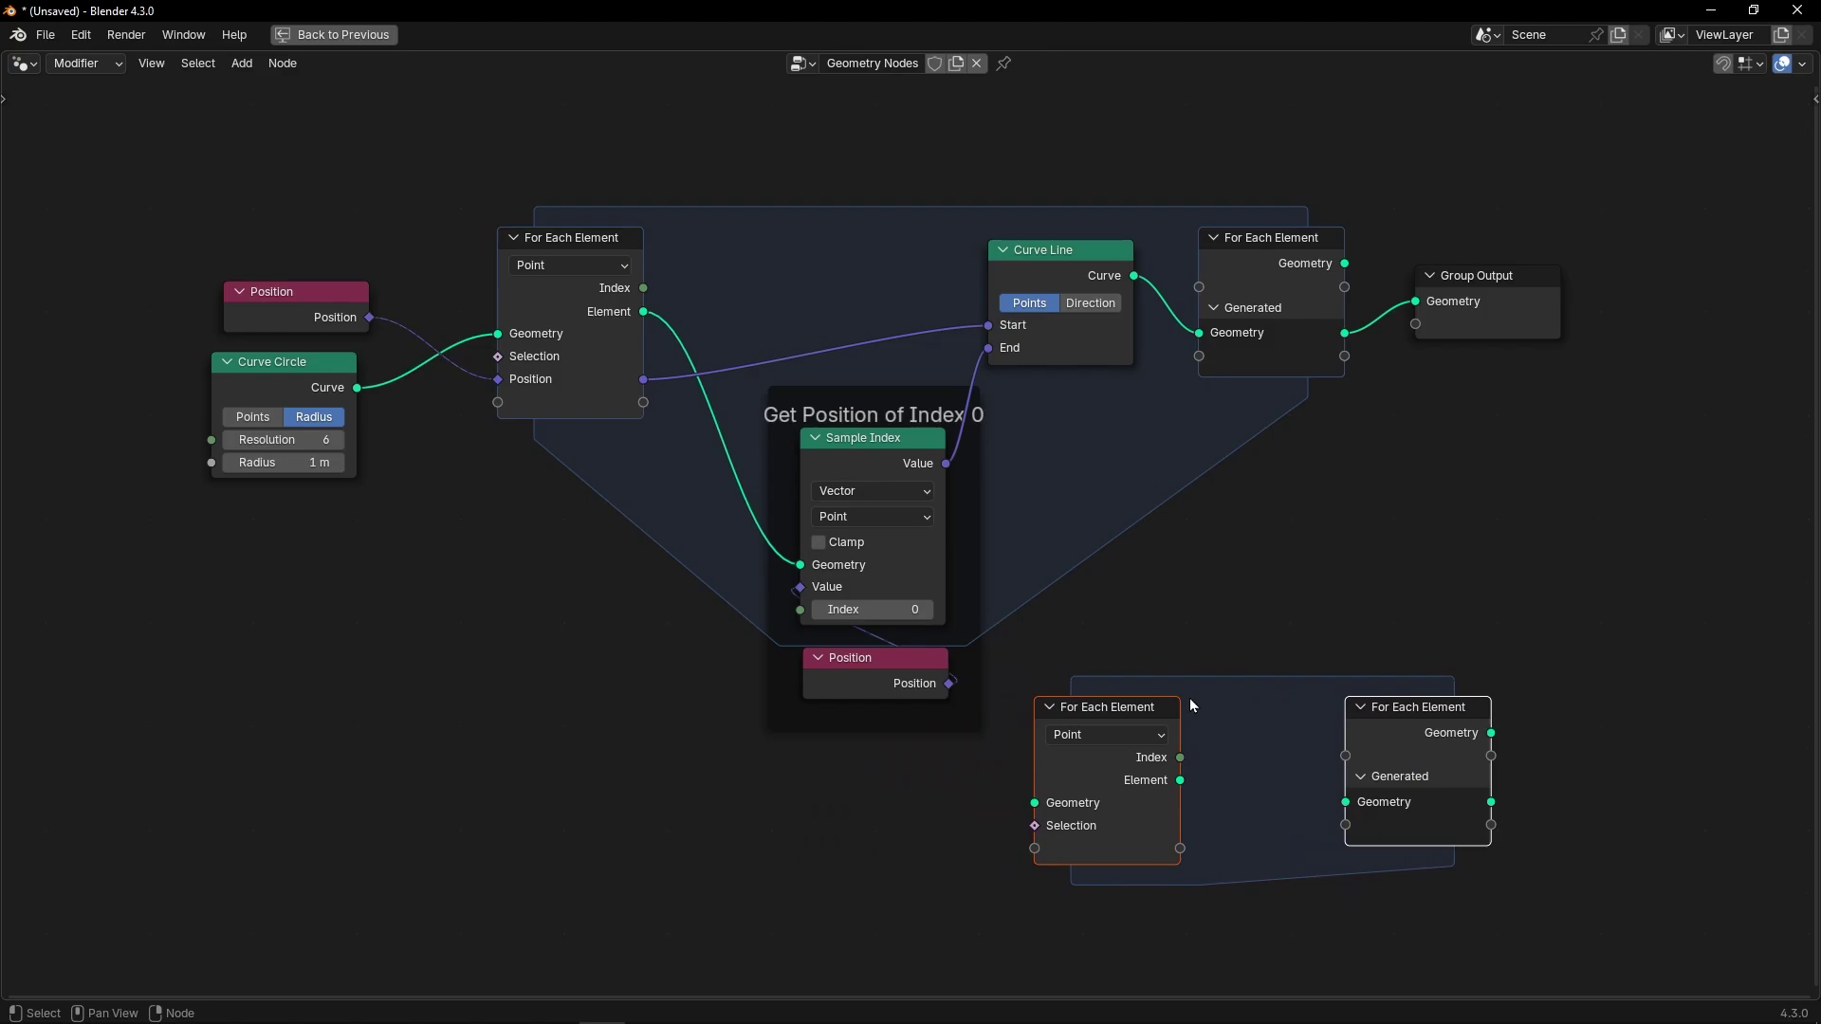
{"action": "key", "text": "ctrl+space"}
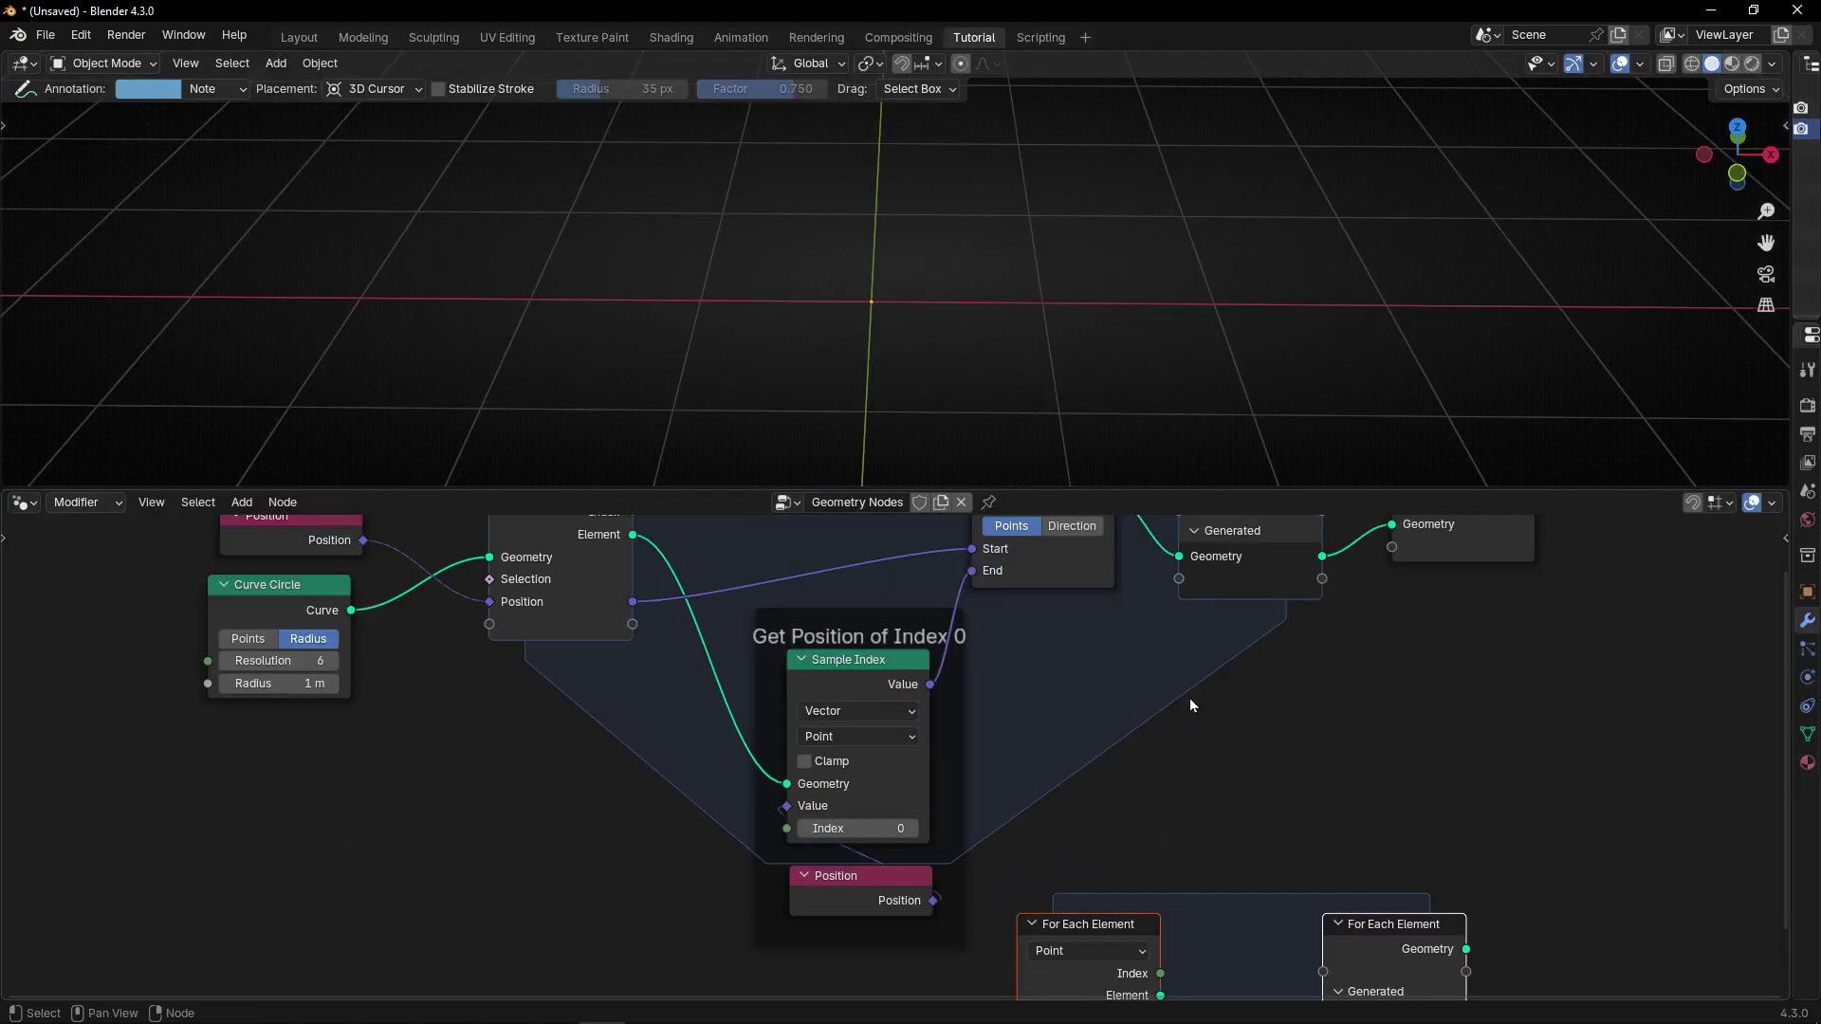
- Preview the Curve Circle's output with a Viewer node and delete the Viewer
{"action": "scroll", "coordinate": [1176, 702], "scroll_direction": "down", "scroll_amount": 3}
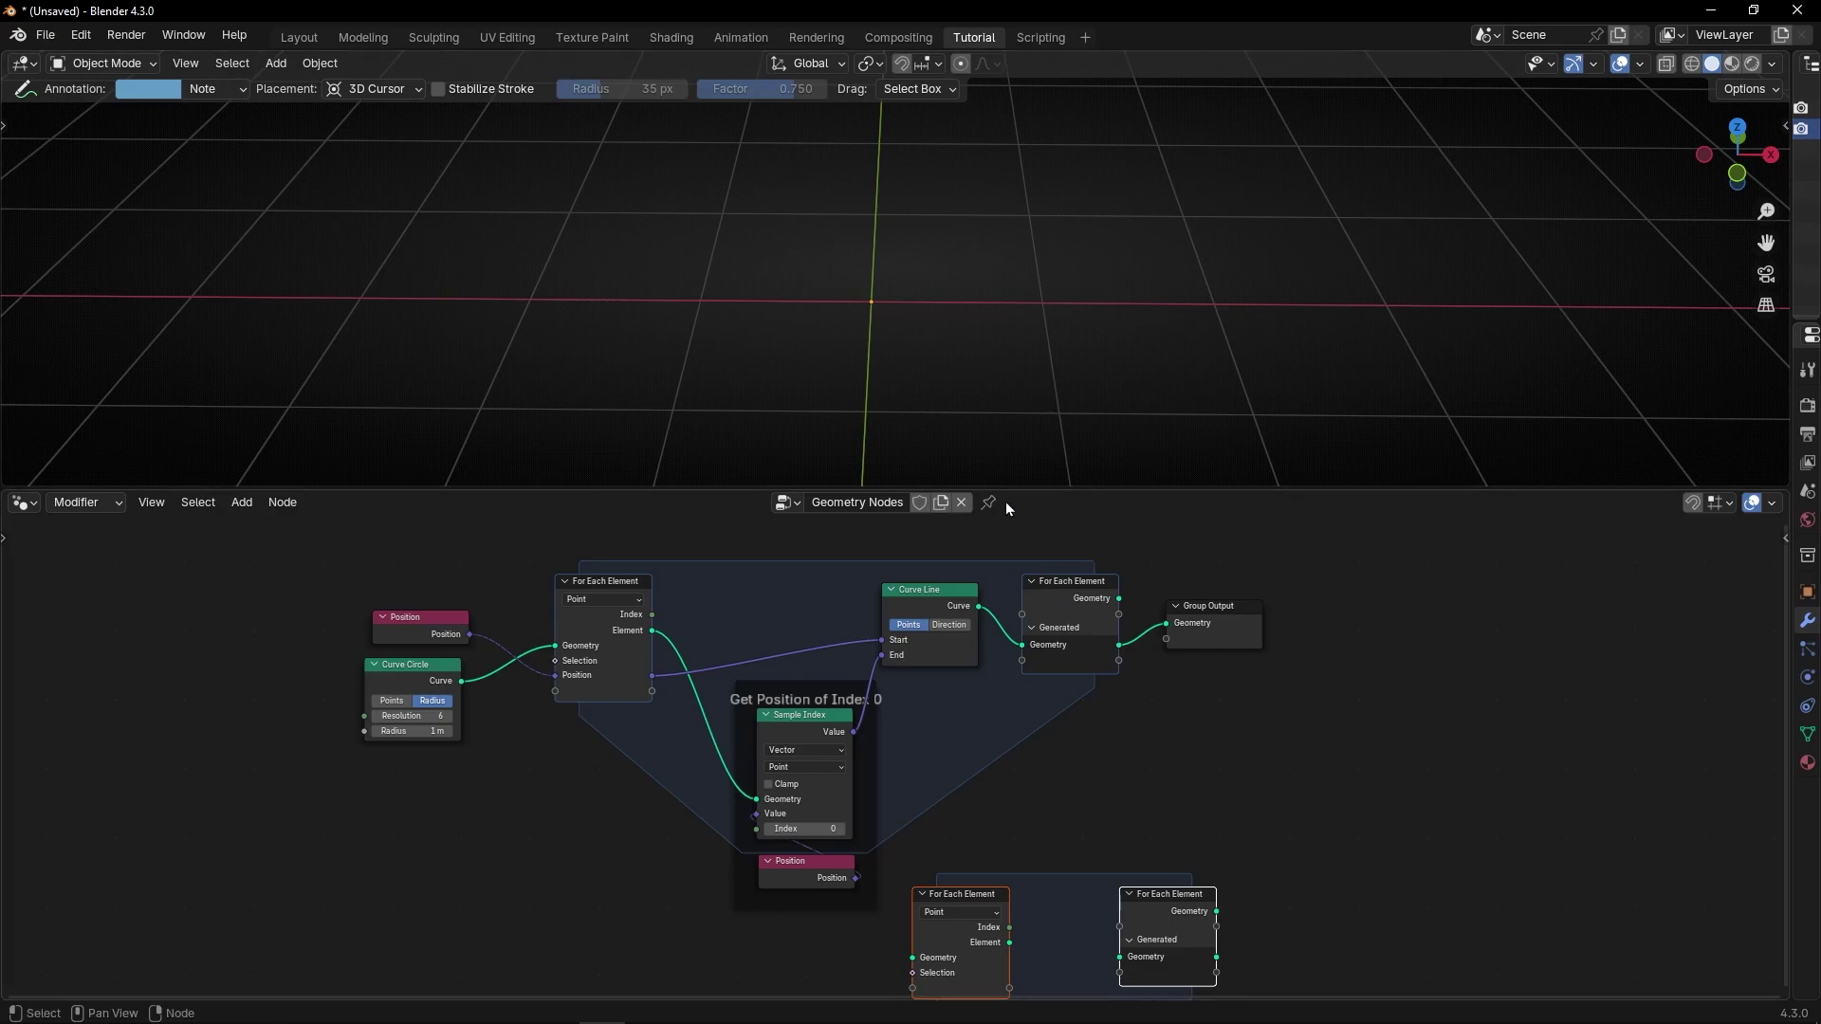
{"action": "left_click", "coordinate": [412, 674], "text": "ctrl+shift"}
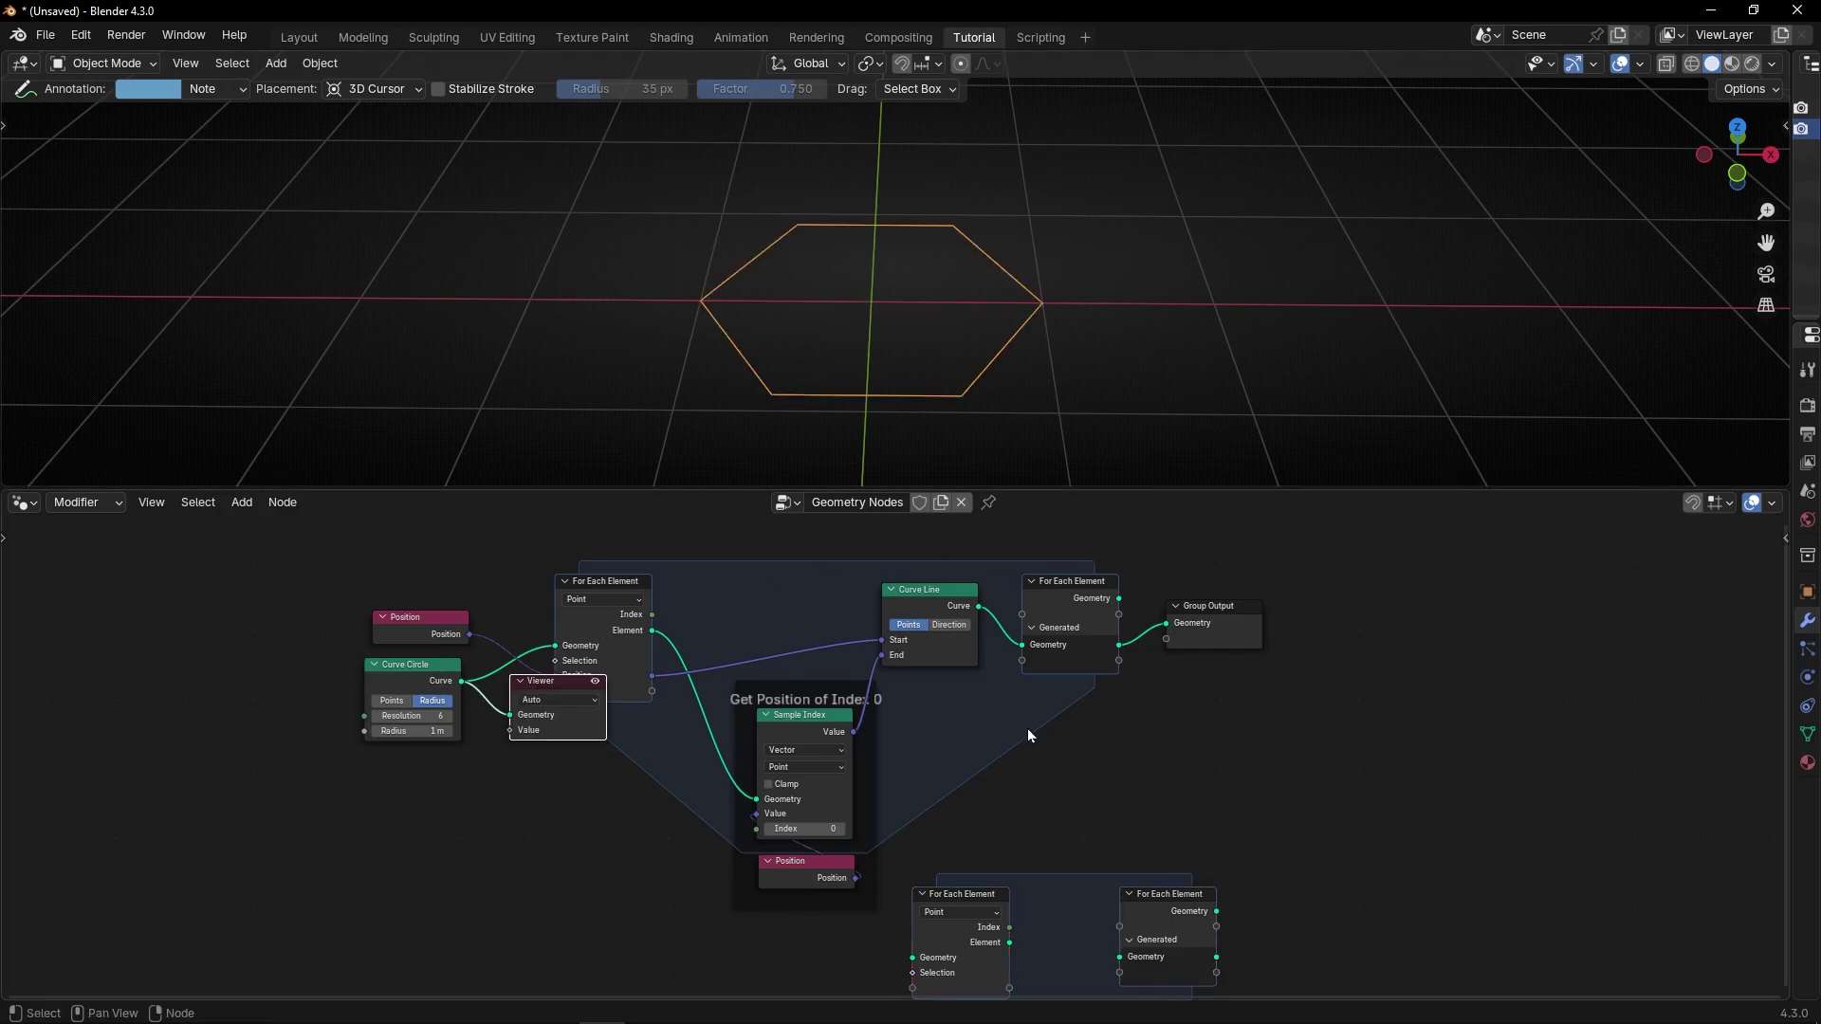
{"action": "key", "text": "ctrl+x"}
{"action": "scroll", "coordinate": [983, 856], "scroll_direction": "up", "scroll_amount": 4}
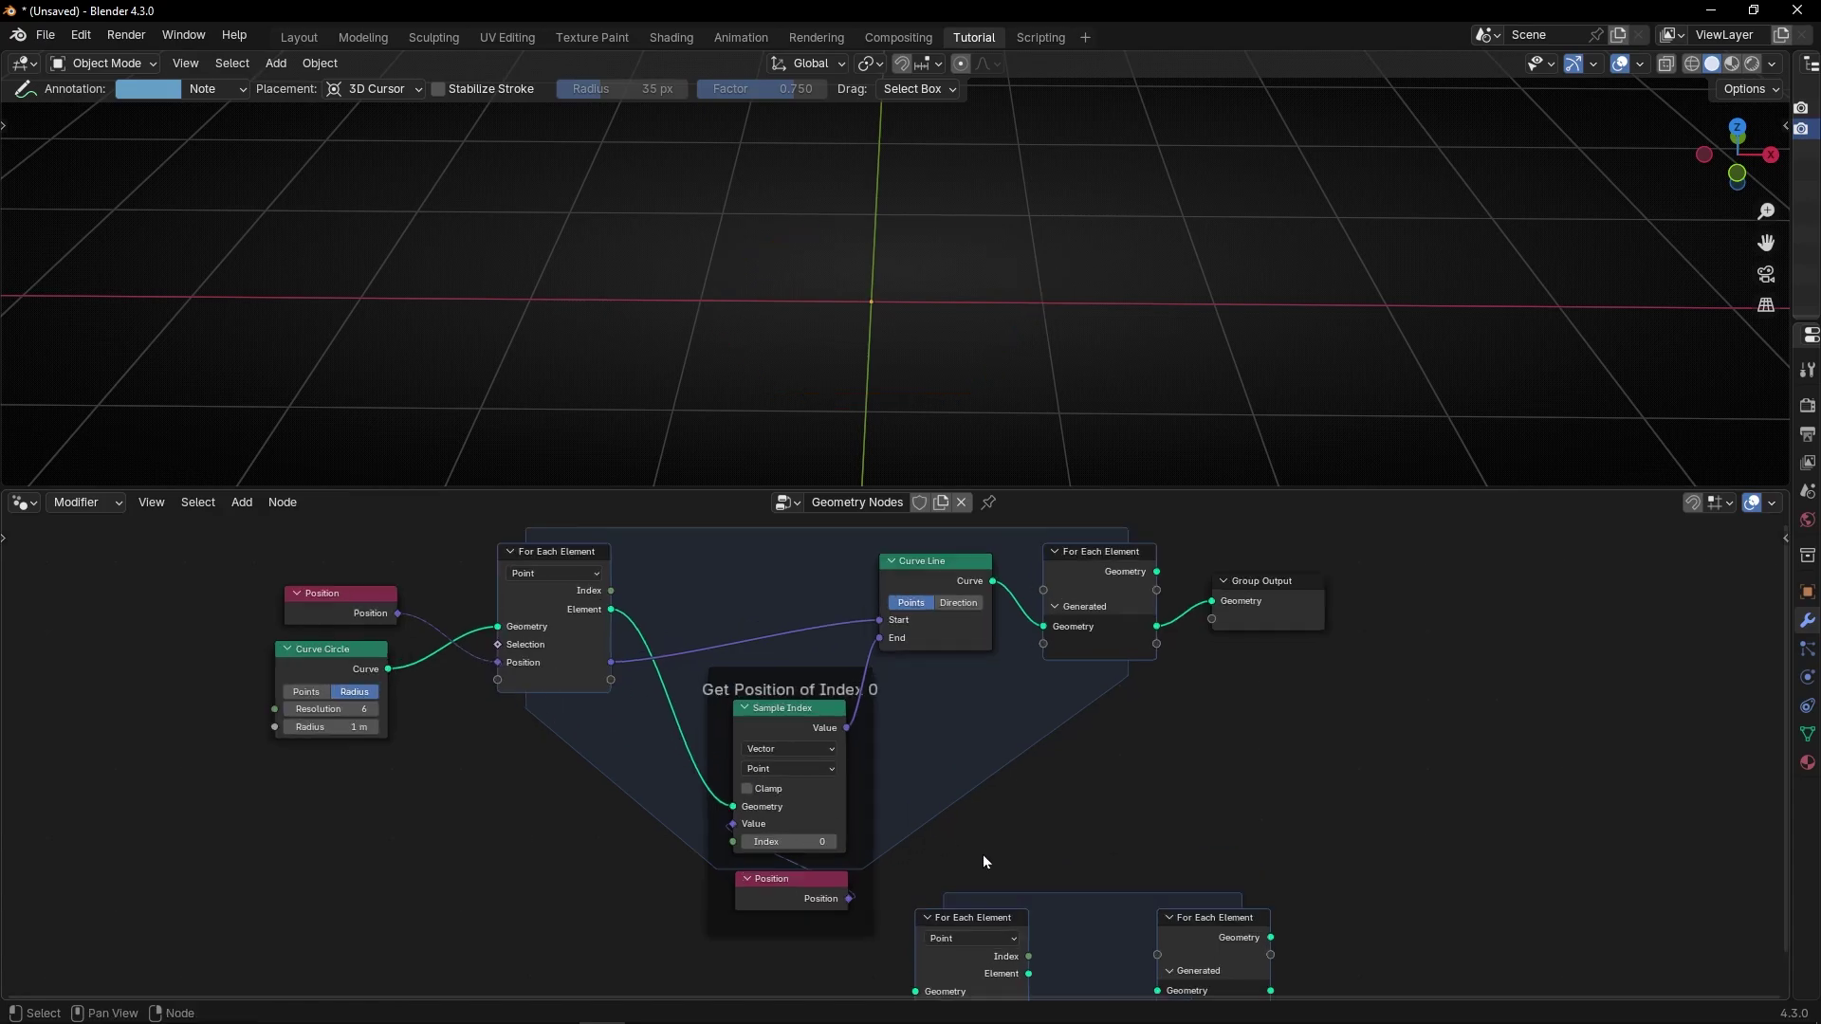
- Move the Group Output and the first zone's output node farther from Curve Line, and place the new zone beneath Curve Line
{"action": "middle_click_drag", "start_coordinate": [980, 840], "coordinate": [911, 719]}
{"action": "key", "text": "ctrl+space"}
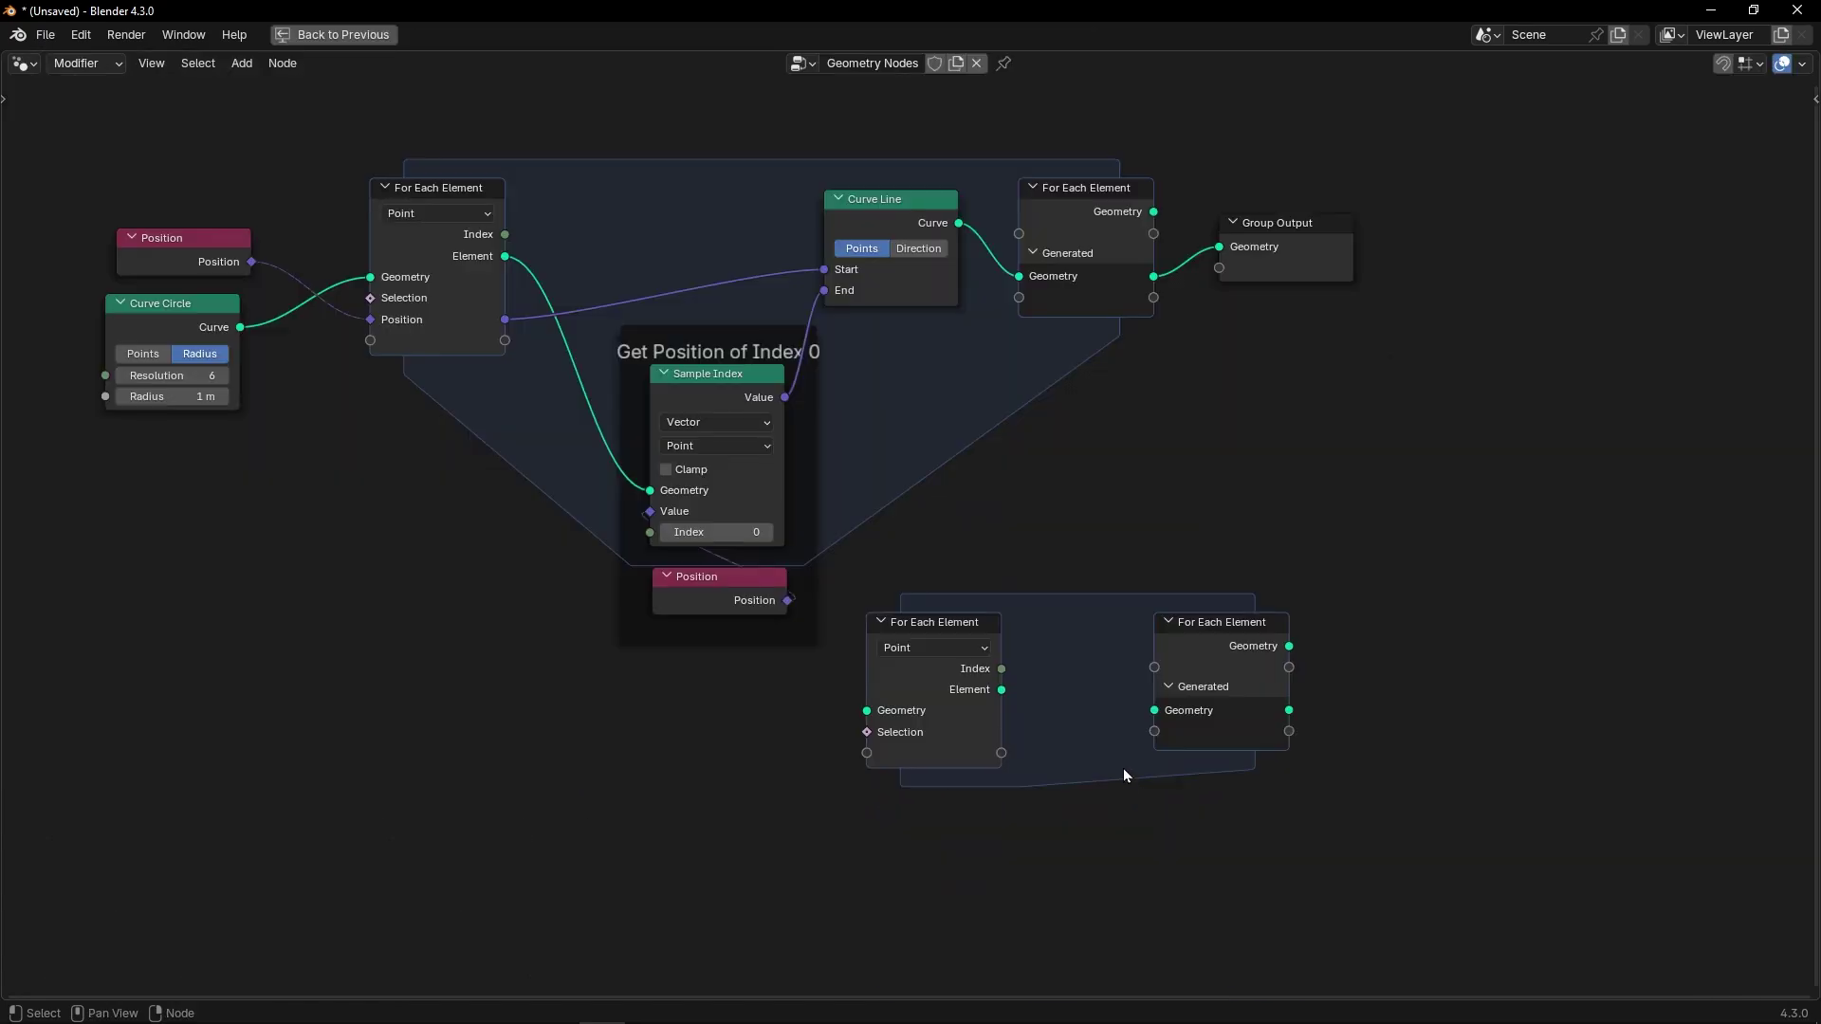
{"action": "scroll", "coordinate": [1123, 769], "scroll_direction": "down", "scroll_amount": 4}
{"action": "middle_click_drag", "start_coordinate": [1124, 768], "coordinate": [956, 834]}
{"action": "left_click_drag", "start_coordinate": [1040, 408], "coordinate": [1464, 406]}
{"action": "left_click_drag", "start_coordinate": [865, 428], "coordinate": [1142, 428]}
{"action": "scroll", "coordinate": [1011, 664], "scroll_direction": "up", "scroll_amount": 2}
{"action": "left_click_drag", "start_coordinate": [523, 790], "coordinate": [1031, 896]}
{"action": "key", "text": "g"}
{"action": "left_click", "coordinate": [1060, 682]}
{"action": "left_click", "coordinate": [1133, 633]}
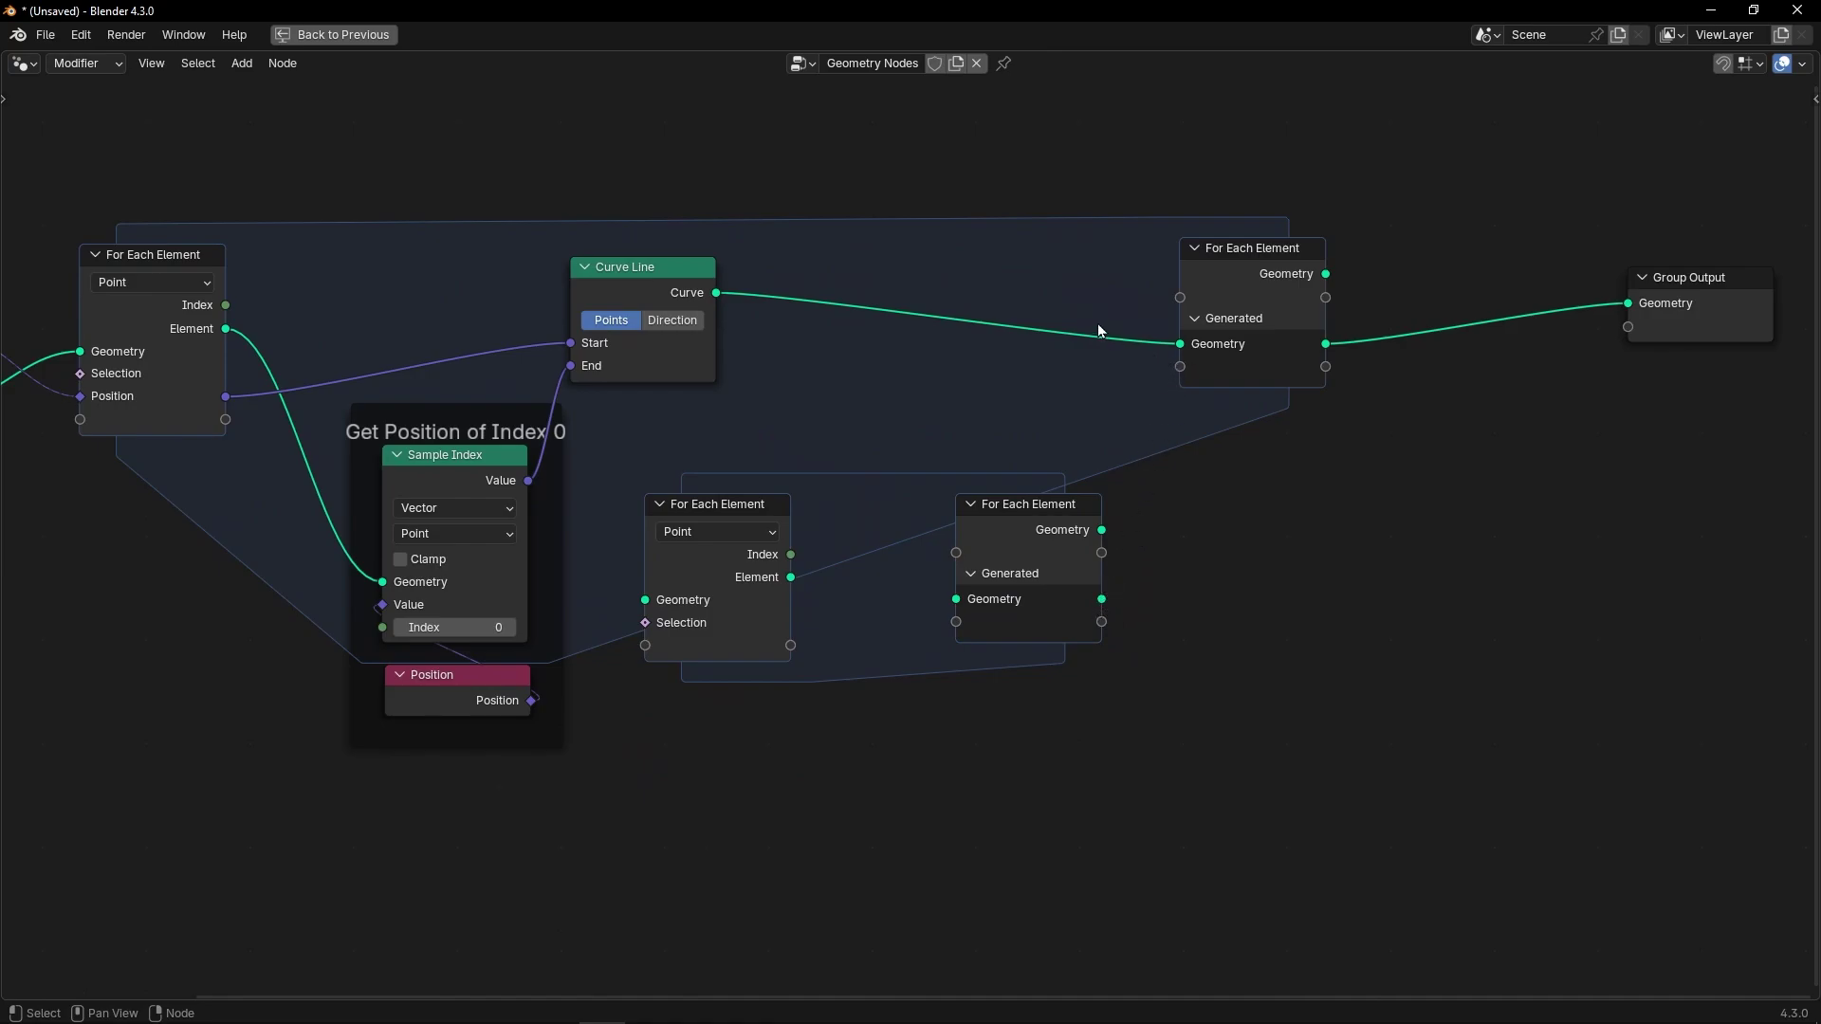
- Route Curve Line through the new zone's Generated Geometry into the first zone's Generated Geometry, with the new zone's input node under the first's
{"action": "right_click_drag", "start_coordinate": [1099, 322], "coordinate": [1097, 462], "text": "ctrl"}
{"action": "left_click_drag", "start_coordinate": [1103, 598], "coordinate": [1180, 344]}
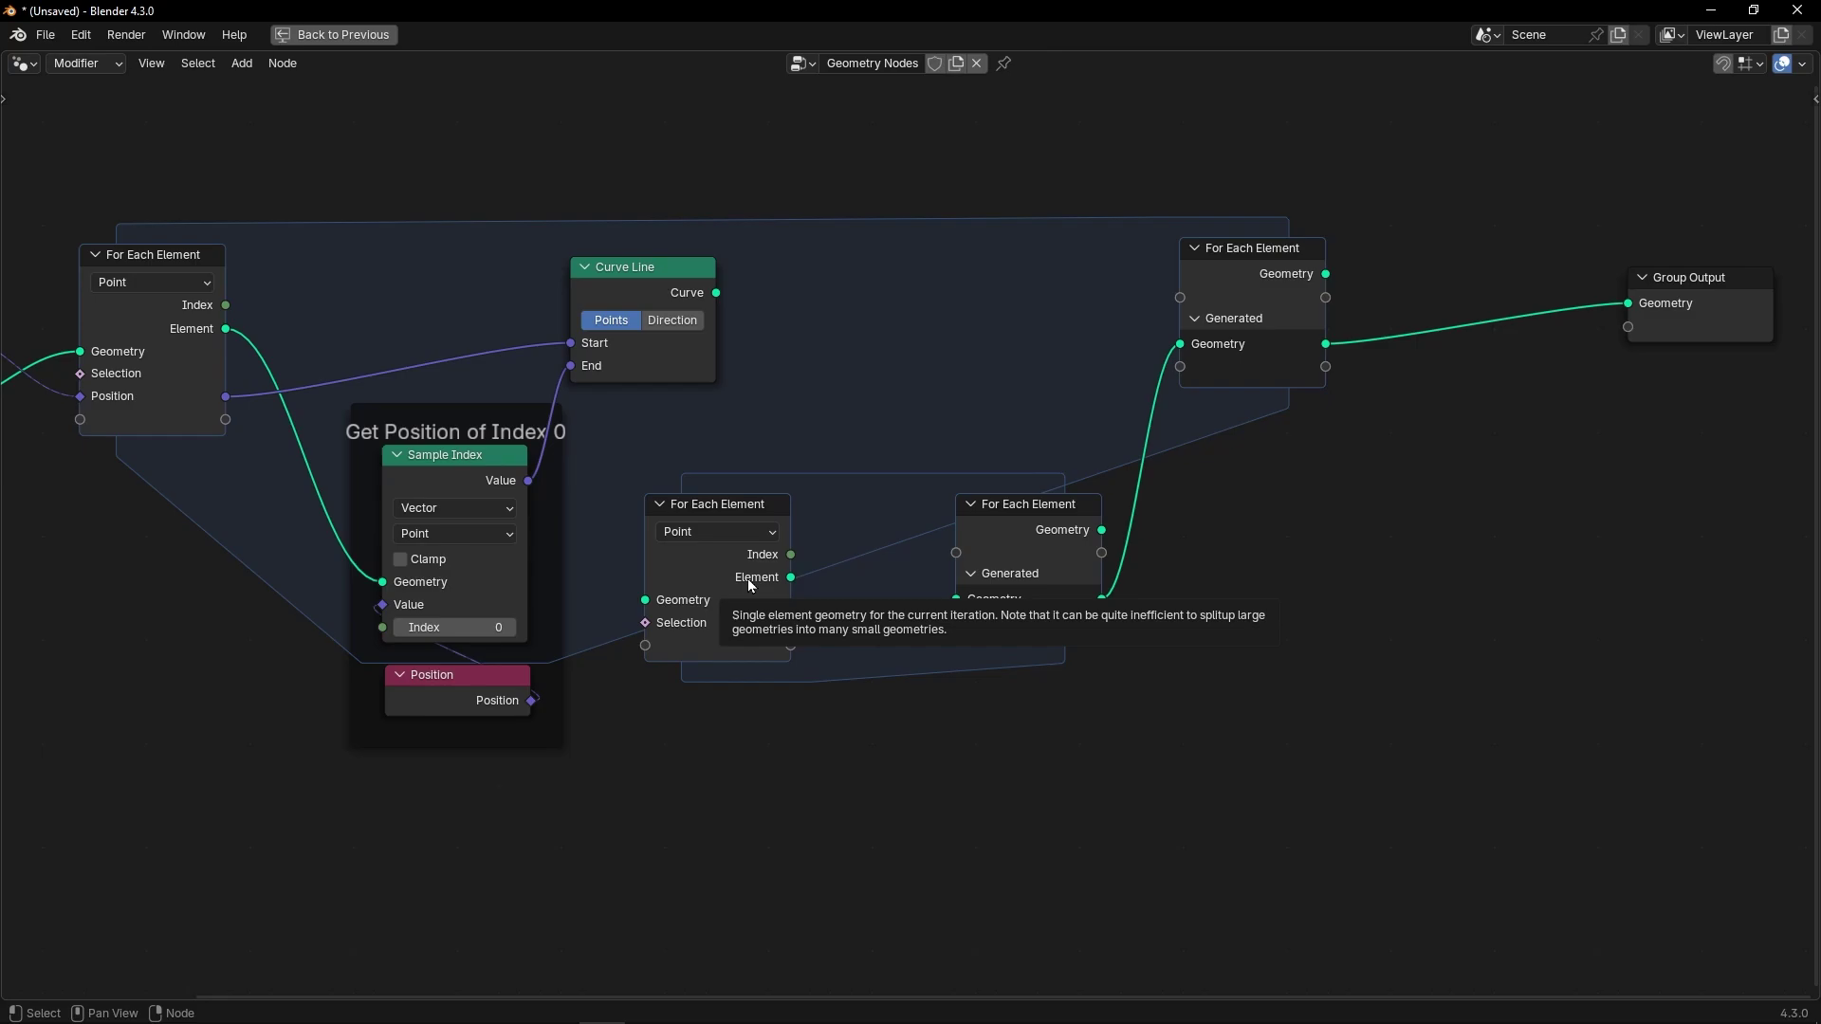
{"action": "key", "text": "Home"}
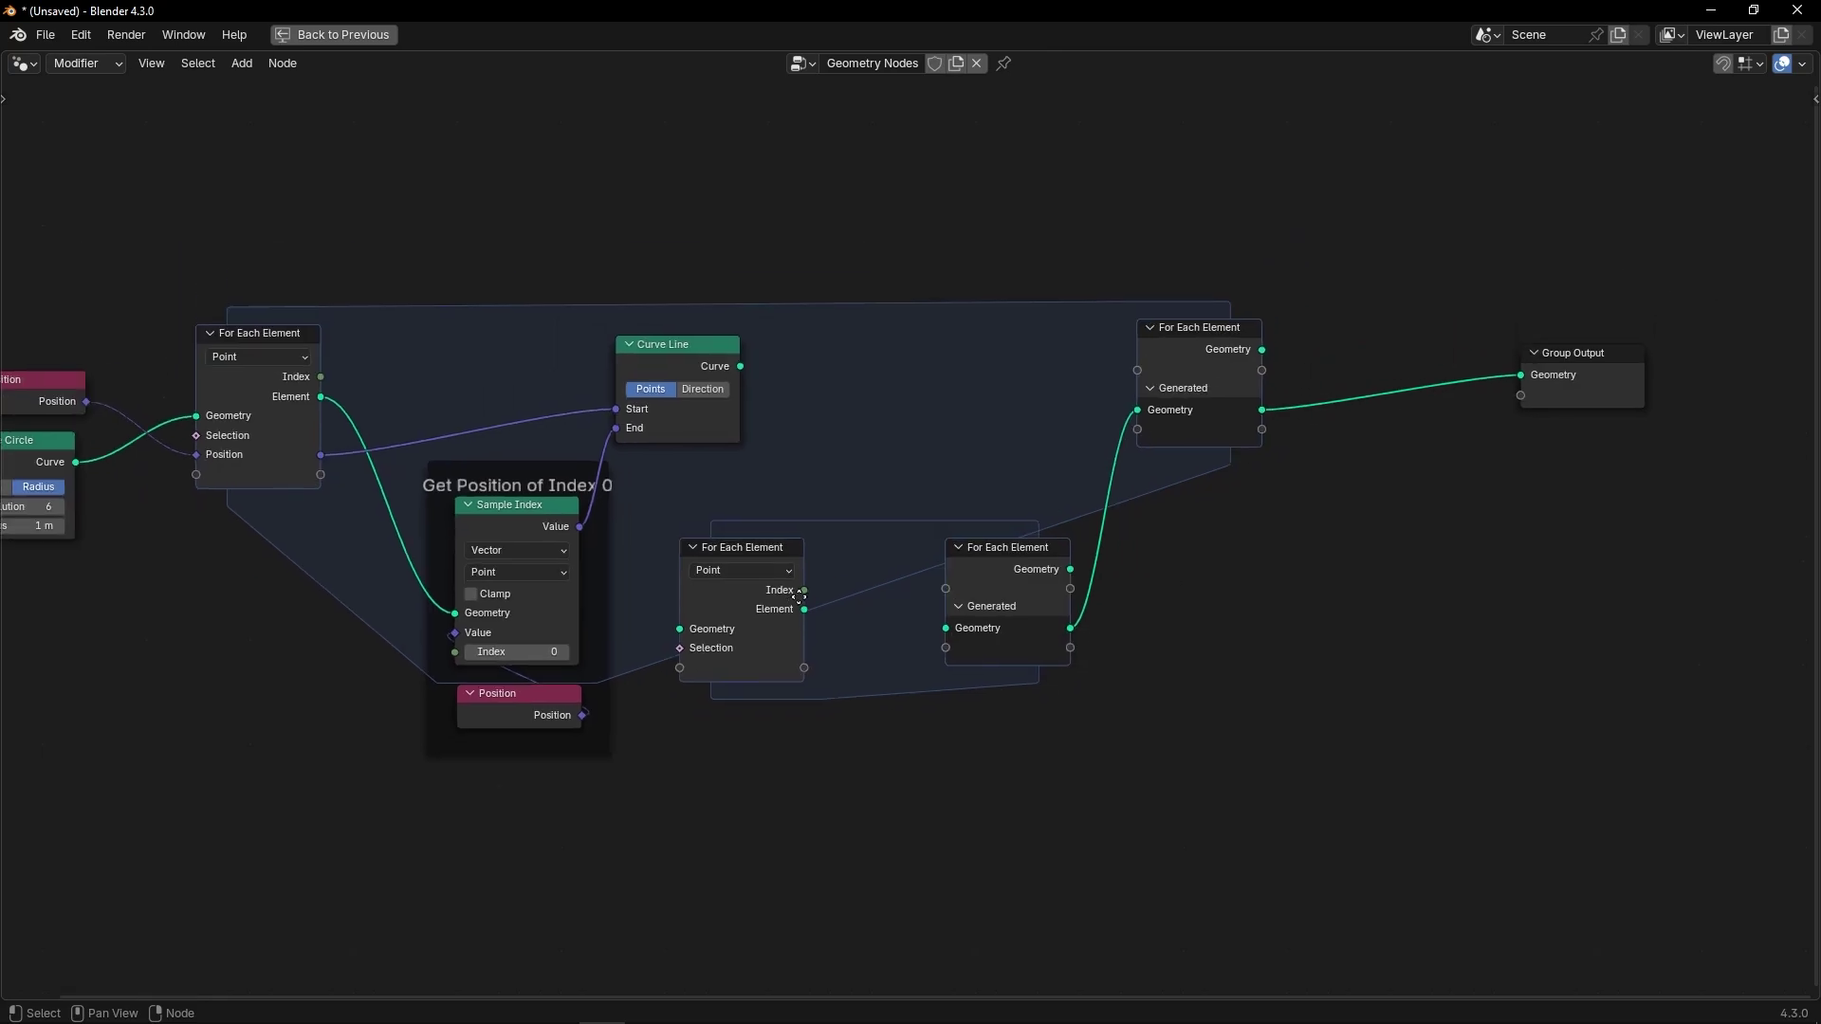
{"action": "left_click_drag", "start_coordinate": [834, 605], "coordinate": [358, 639]}
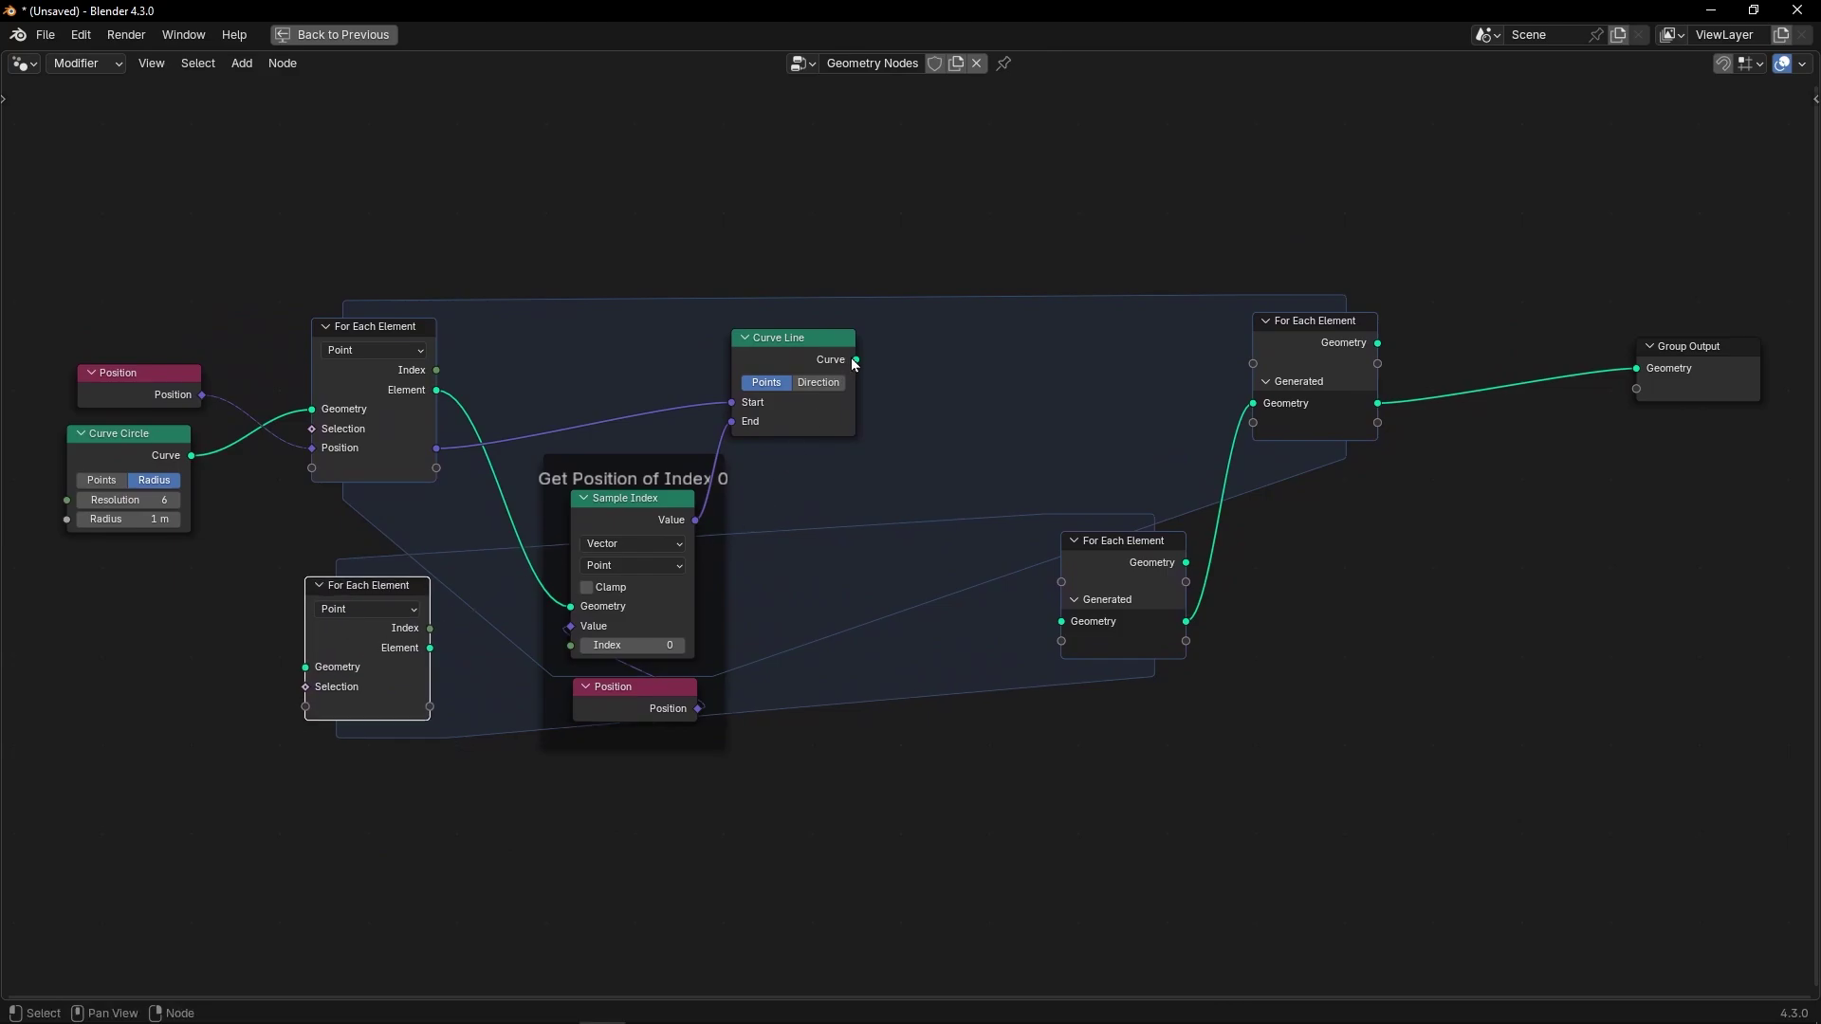
{"action": "left_click_drag", "start_coordinate": [855, 360], "coordinate": [1061, 622]}
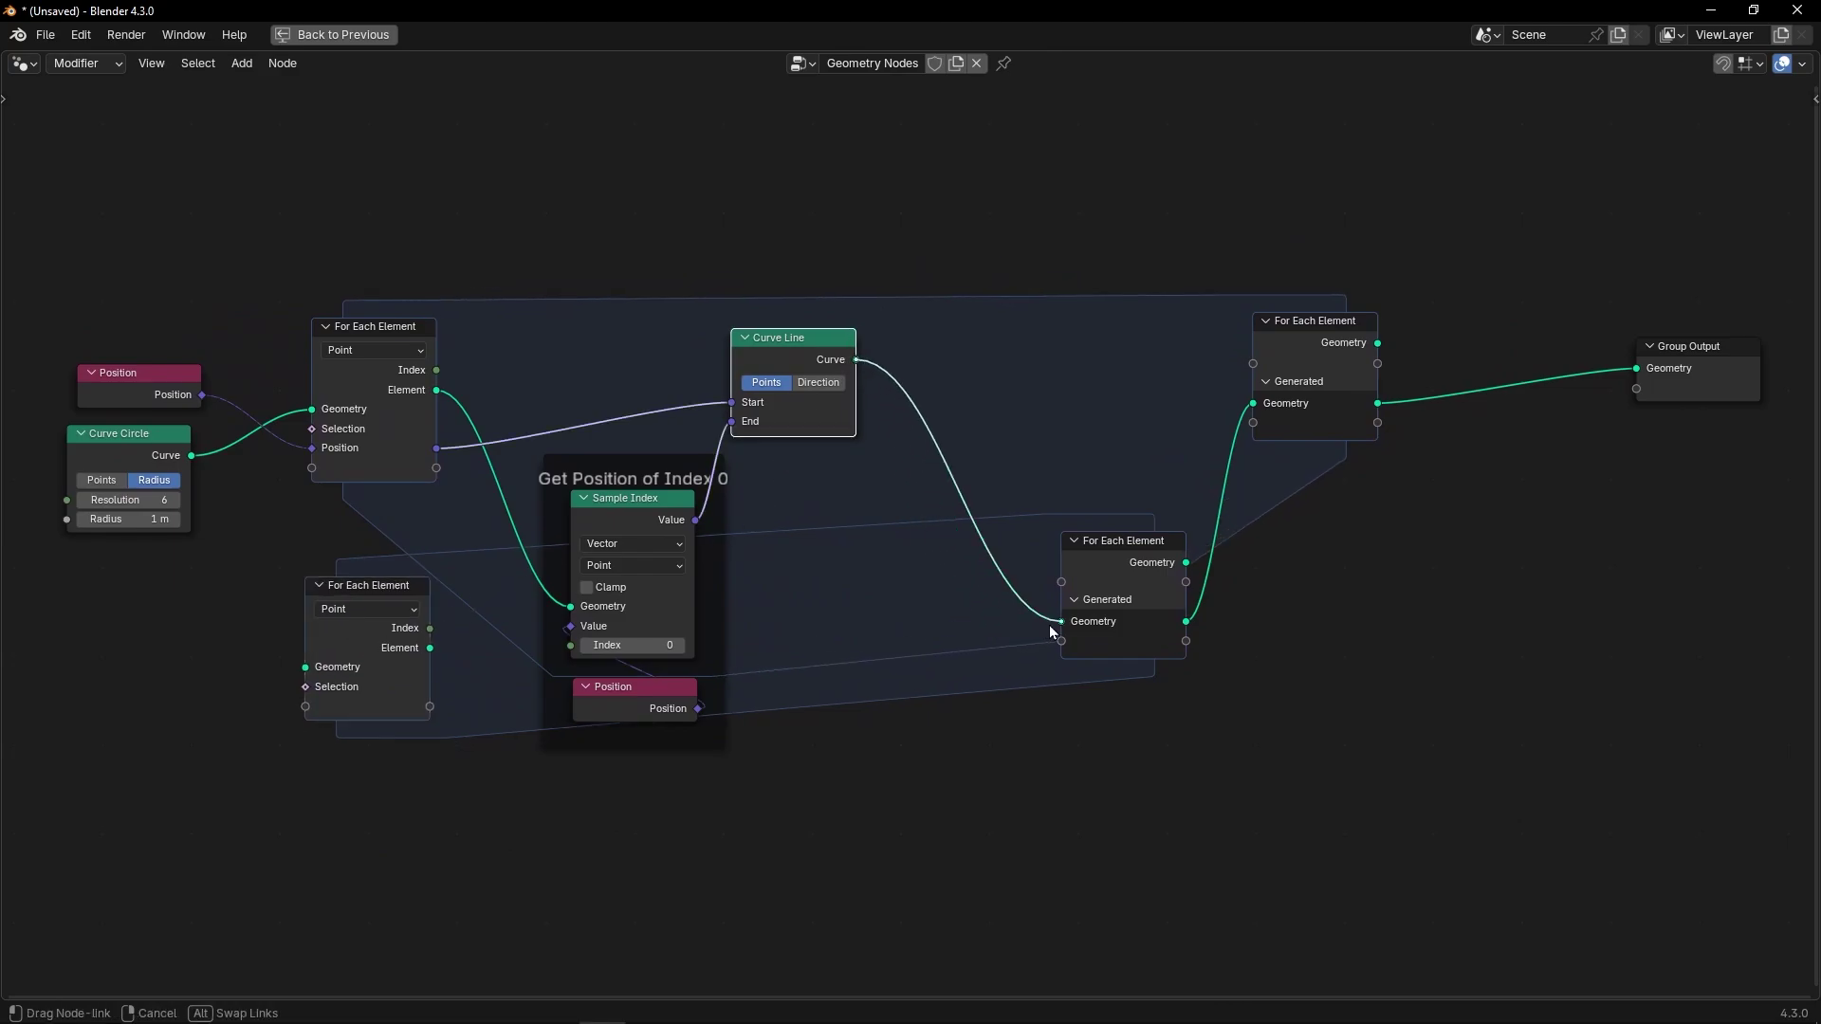
{"action": "key", "text": "ctrl+space"}
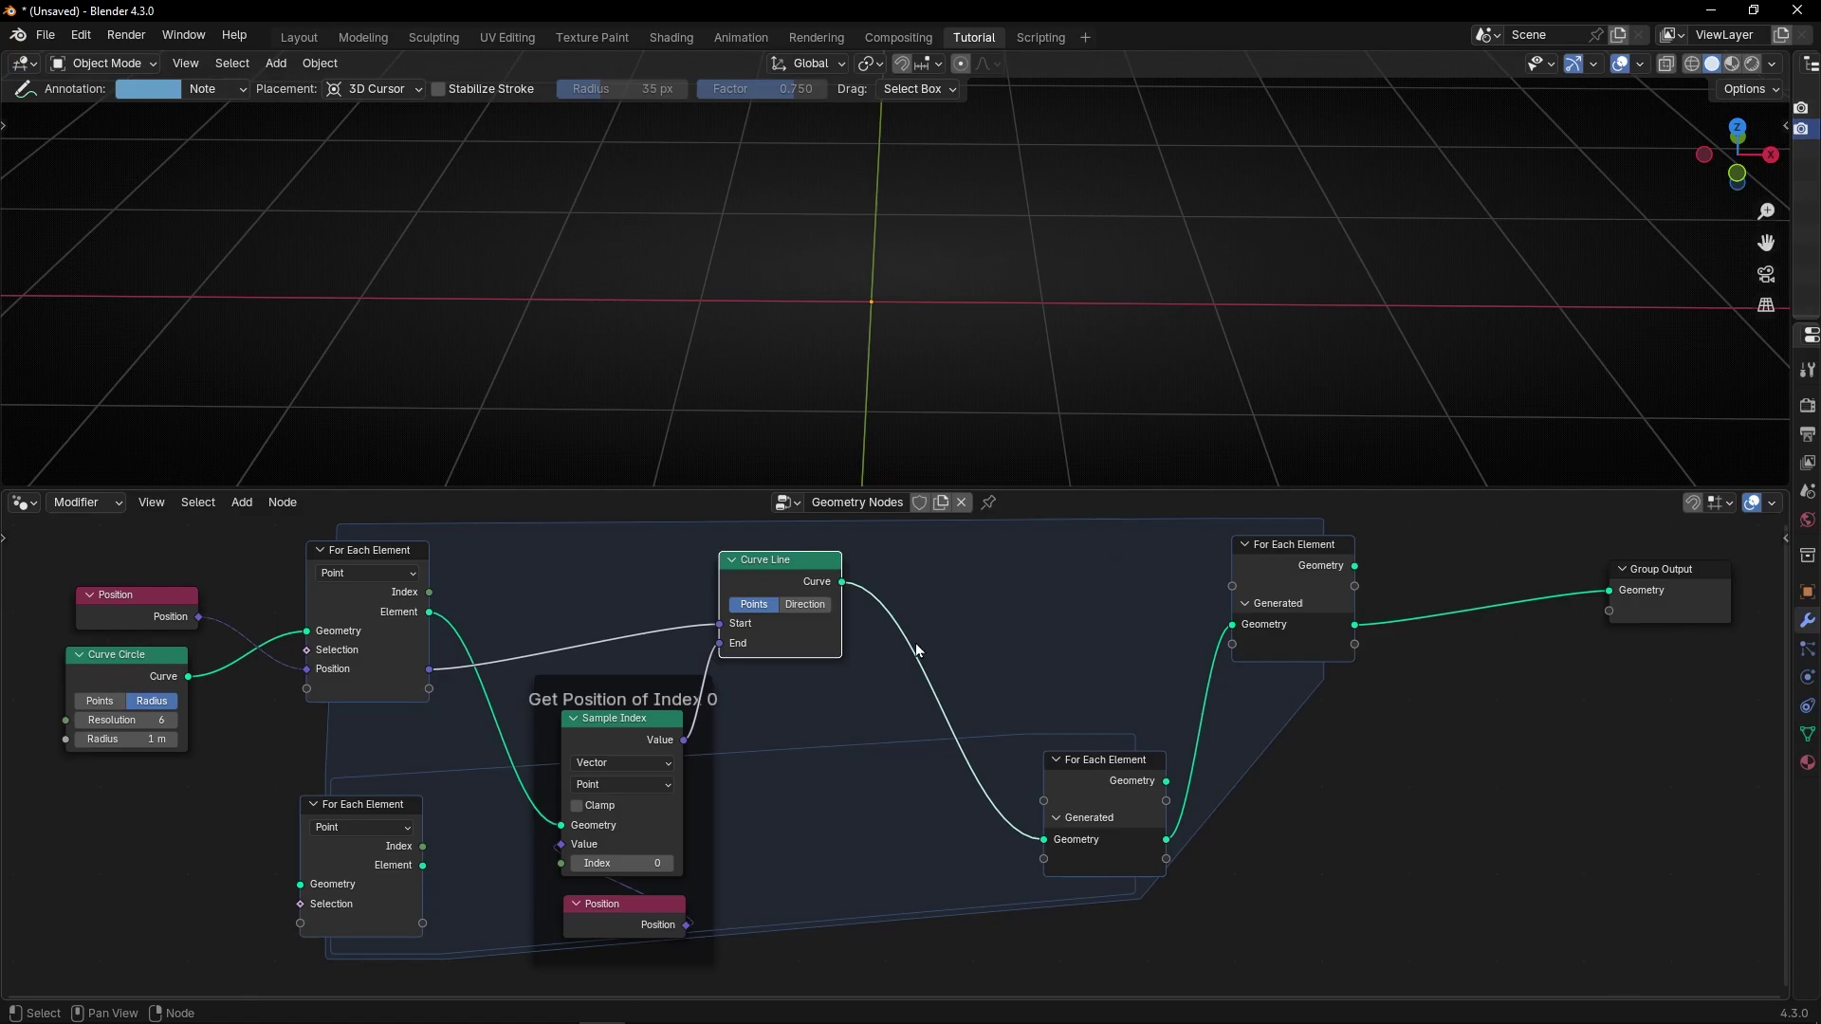
- Connect Curve Circle to the second zone's Geometry input and that zone's Element output to Sample Index's Geometry
{"action": "scroll", "coordinate": [1043, 649], "scroll_direction": "up", "scroll_amount": 3}
{"action": "scroll", "coordinate": [948, 731], "scroll_direction": "up", "scroll_amount": 4}
{"action": "middle_click_drag", "start_coordinate": [546, 795], "coordinate": [690, 815]}
{"action": "left_click_drag", "start_coordinate": [360, 626], "coordinate": [567, 870]}
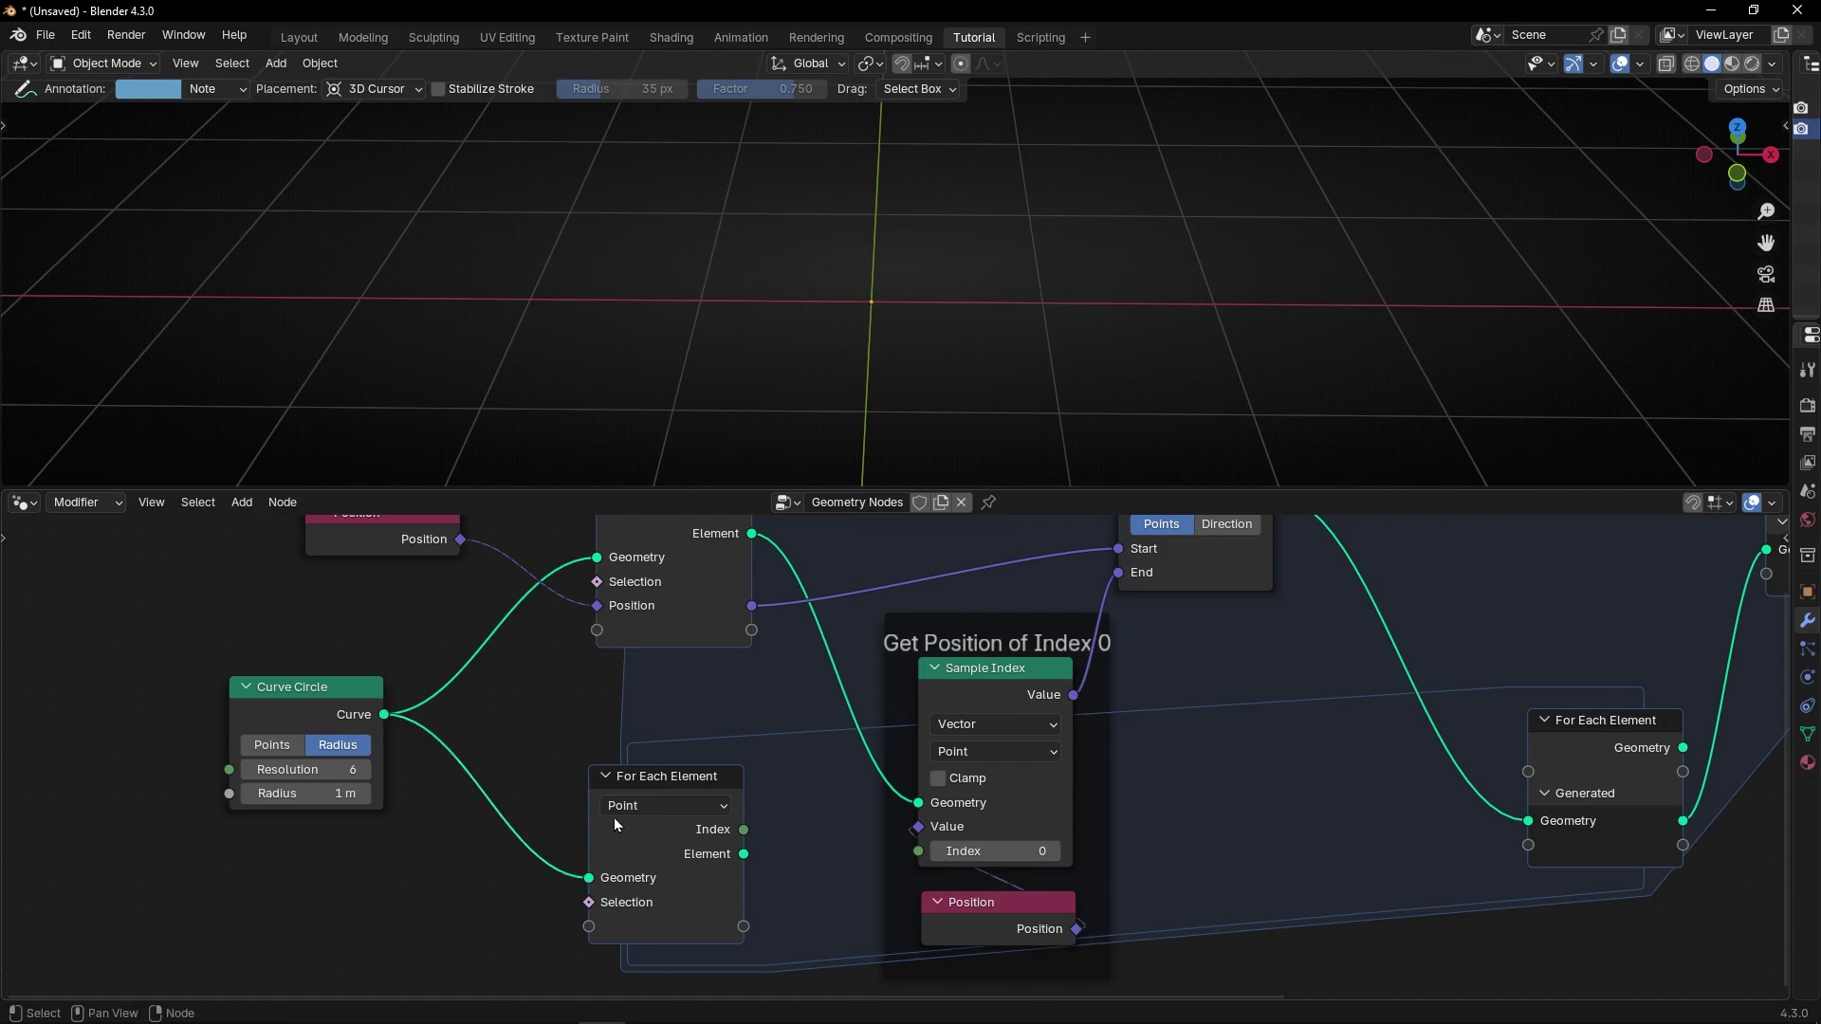
{"action": "middle_click_drag", "start_coordinate": [867, 804], "coordinate": [723, 657]}
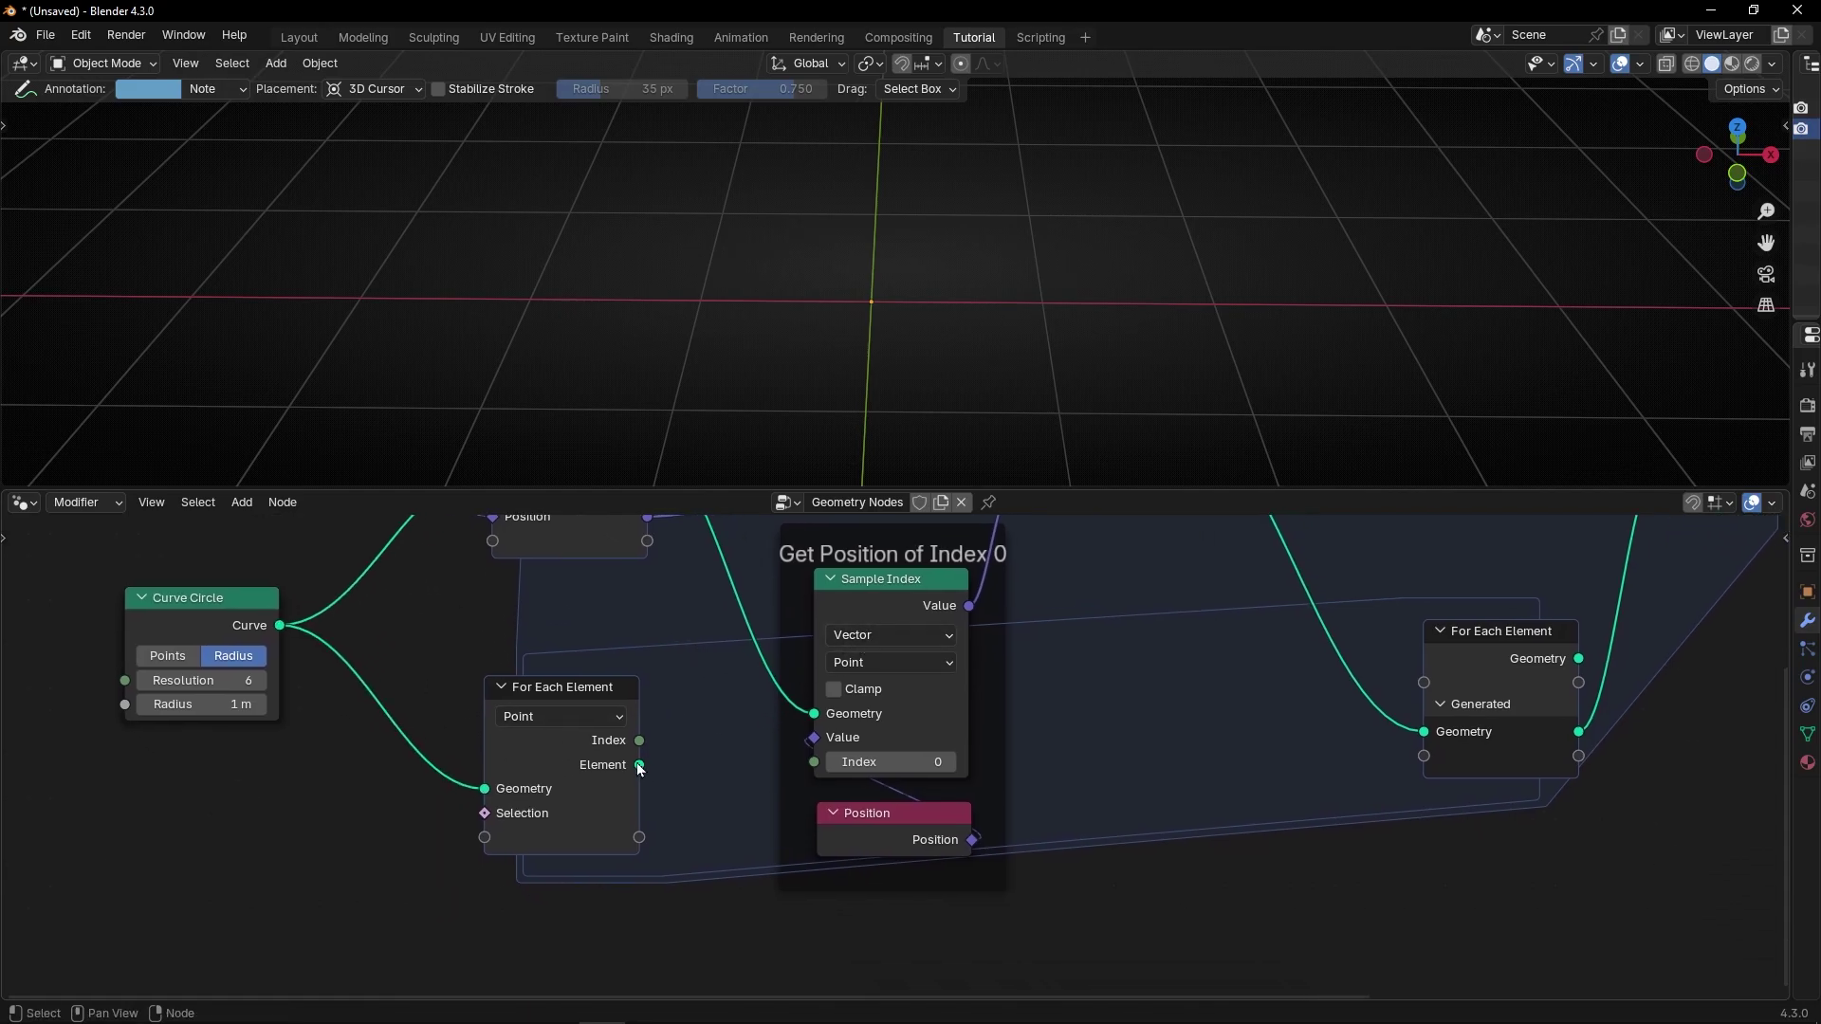
{"action": "left_click_drag", "start_coordinate": [640, 765], "coordinate": [815, 723]}
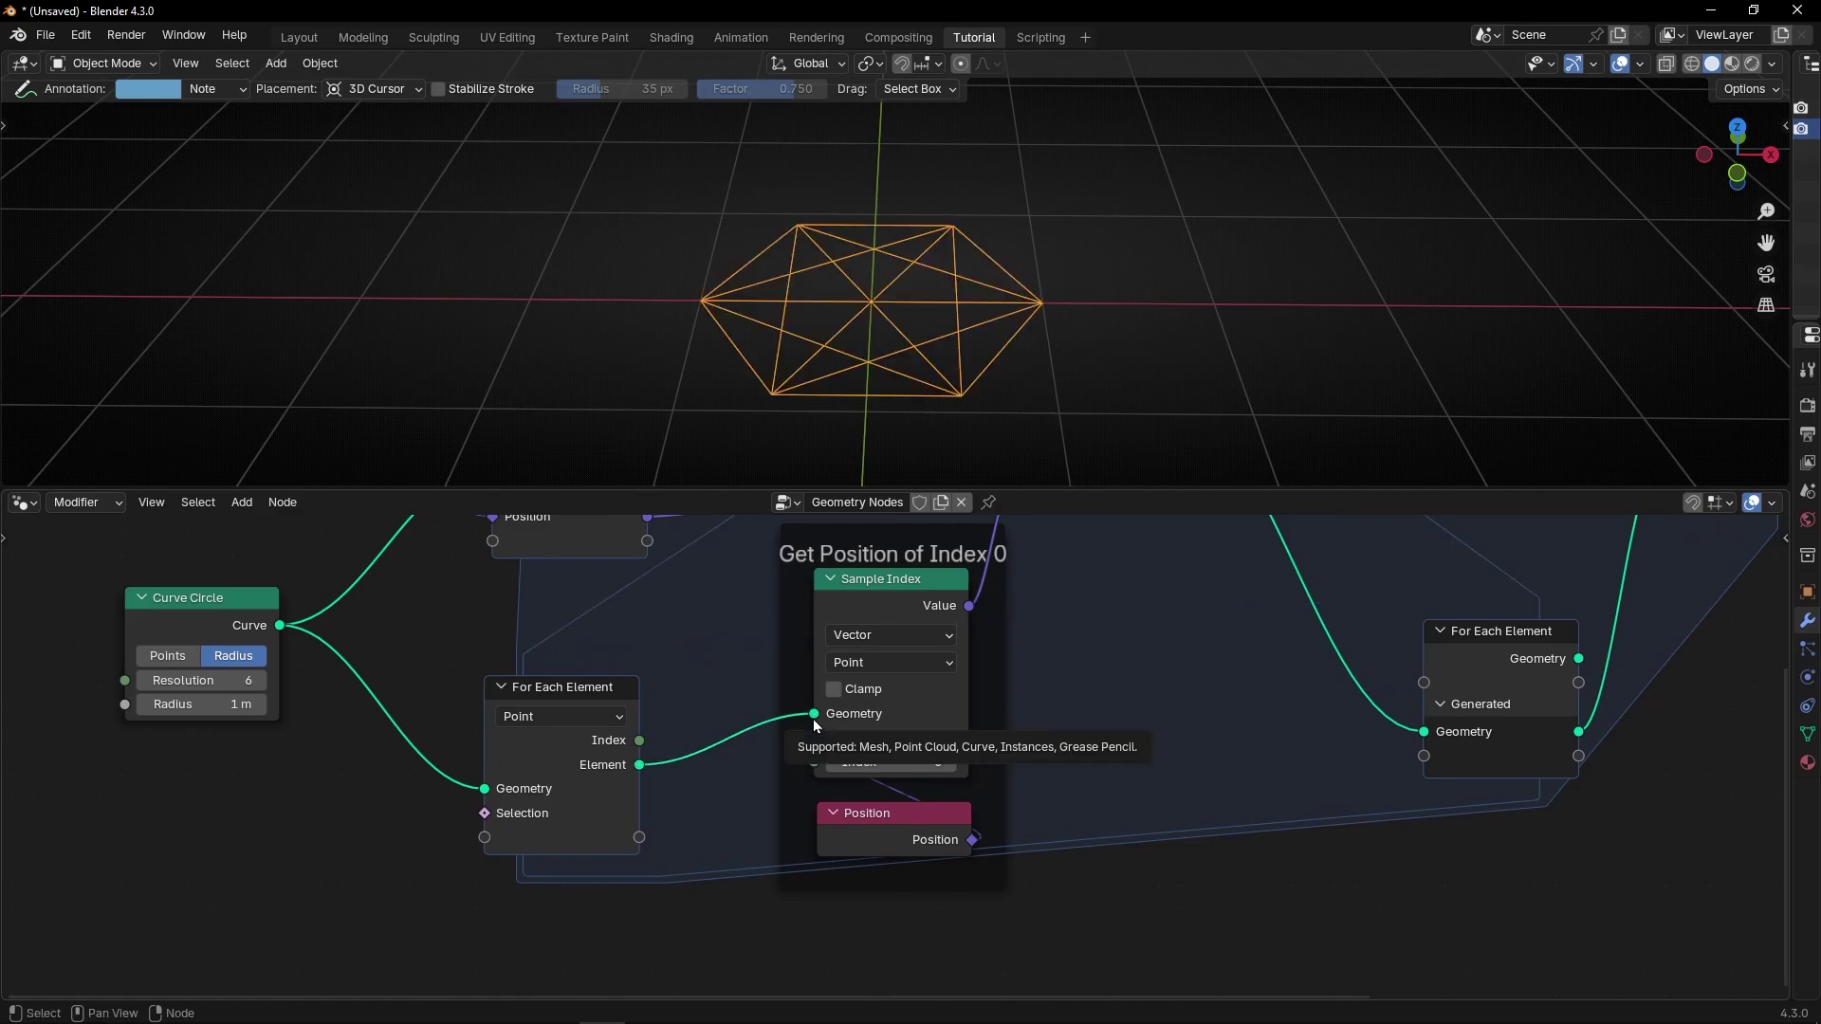
- Tidy the node layout by repositioning the labelled frame, Curve Line, the zone's Position node and Curve Circle
{"action": "key", "text": "ctrl+space"}
{"action": "middle_click_drag", "start_coordinate": [880, 595], "coordinate": [800, 728]}
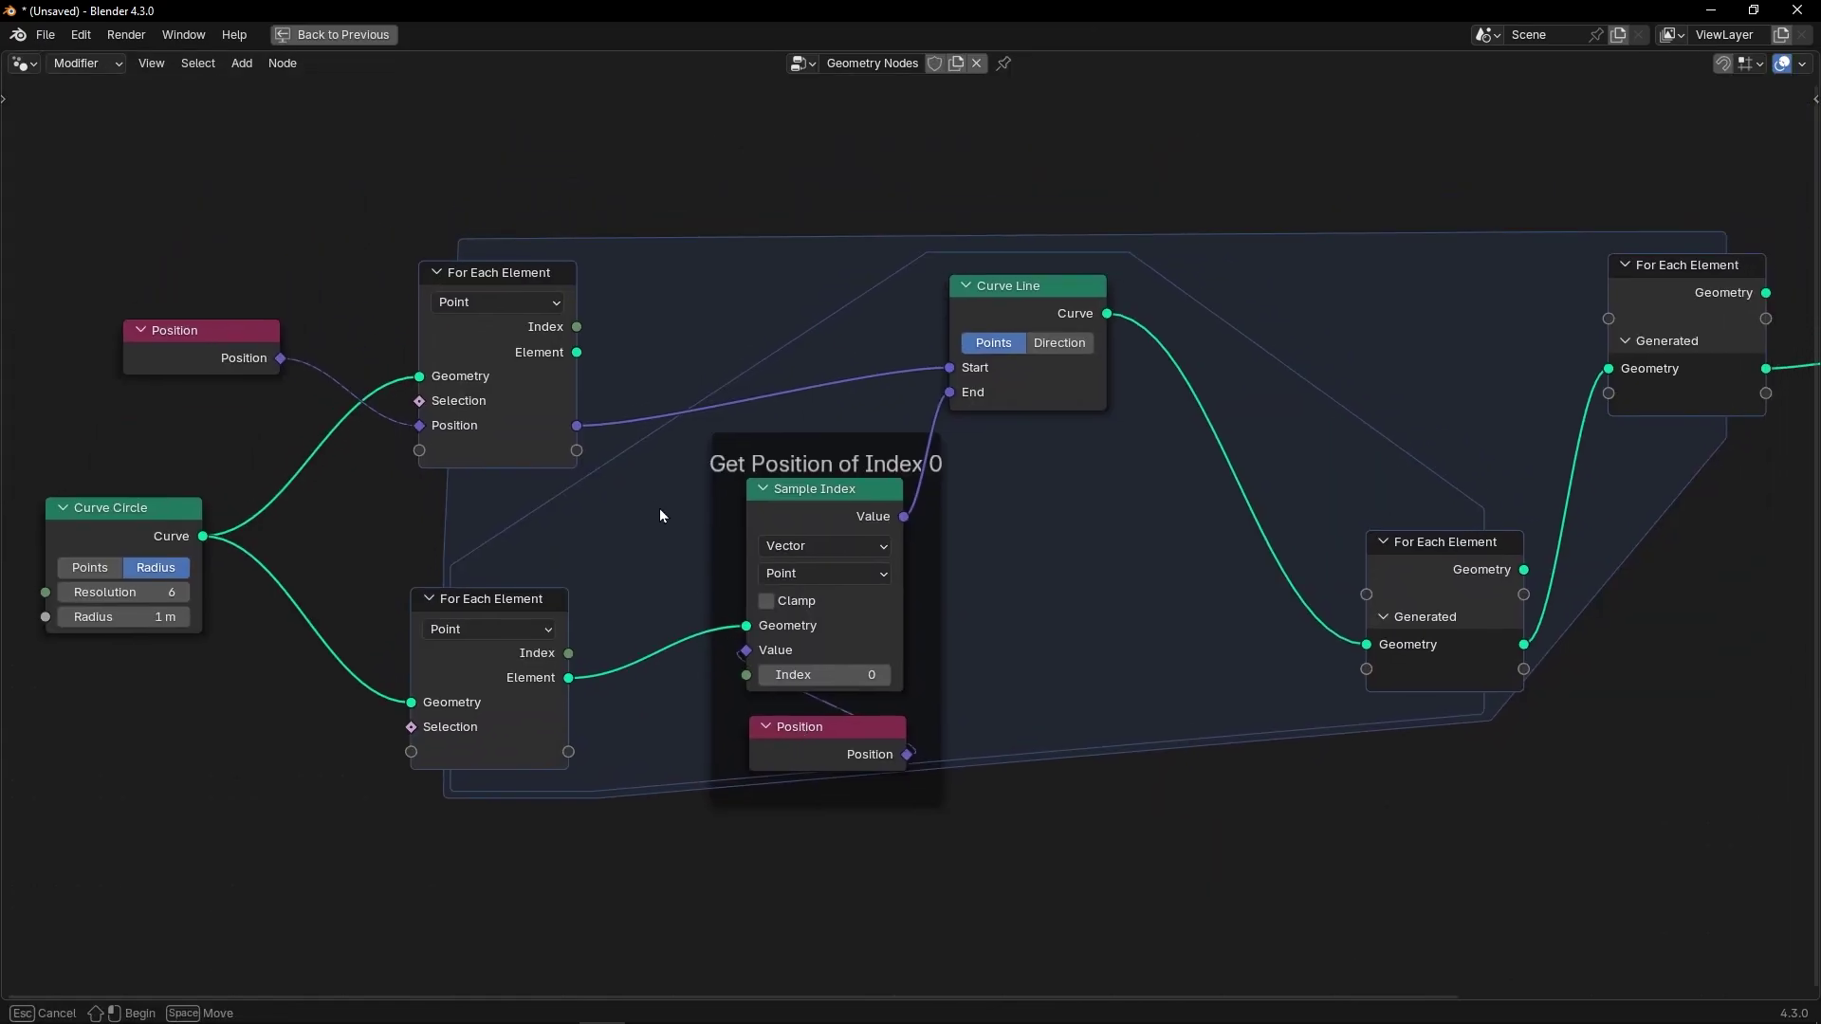
{"action": "left_click_drag", "start_coordinate": [646, 493], "coordinate": [934, 804]}
{"action": "left_click_drag", "start_coordinate": [889, 631], "coordinate": [902, 737]}
{"action": "left_click_drag", "start_coordinate": [1016, 328], "coordinate": [1069, 360]}
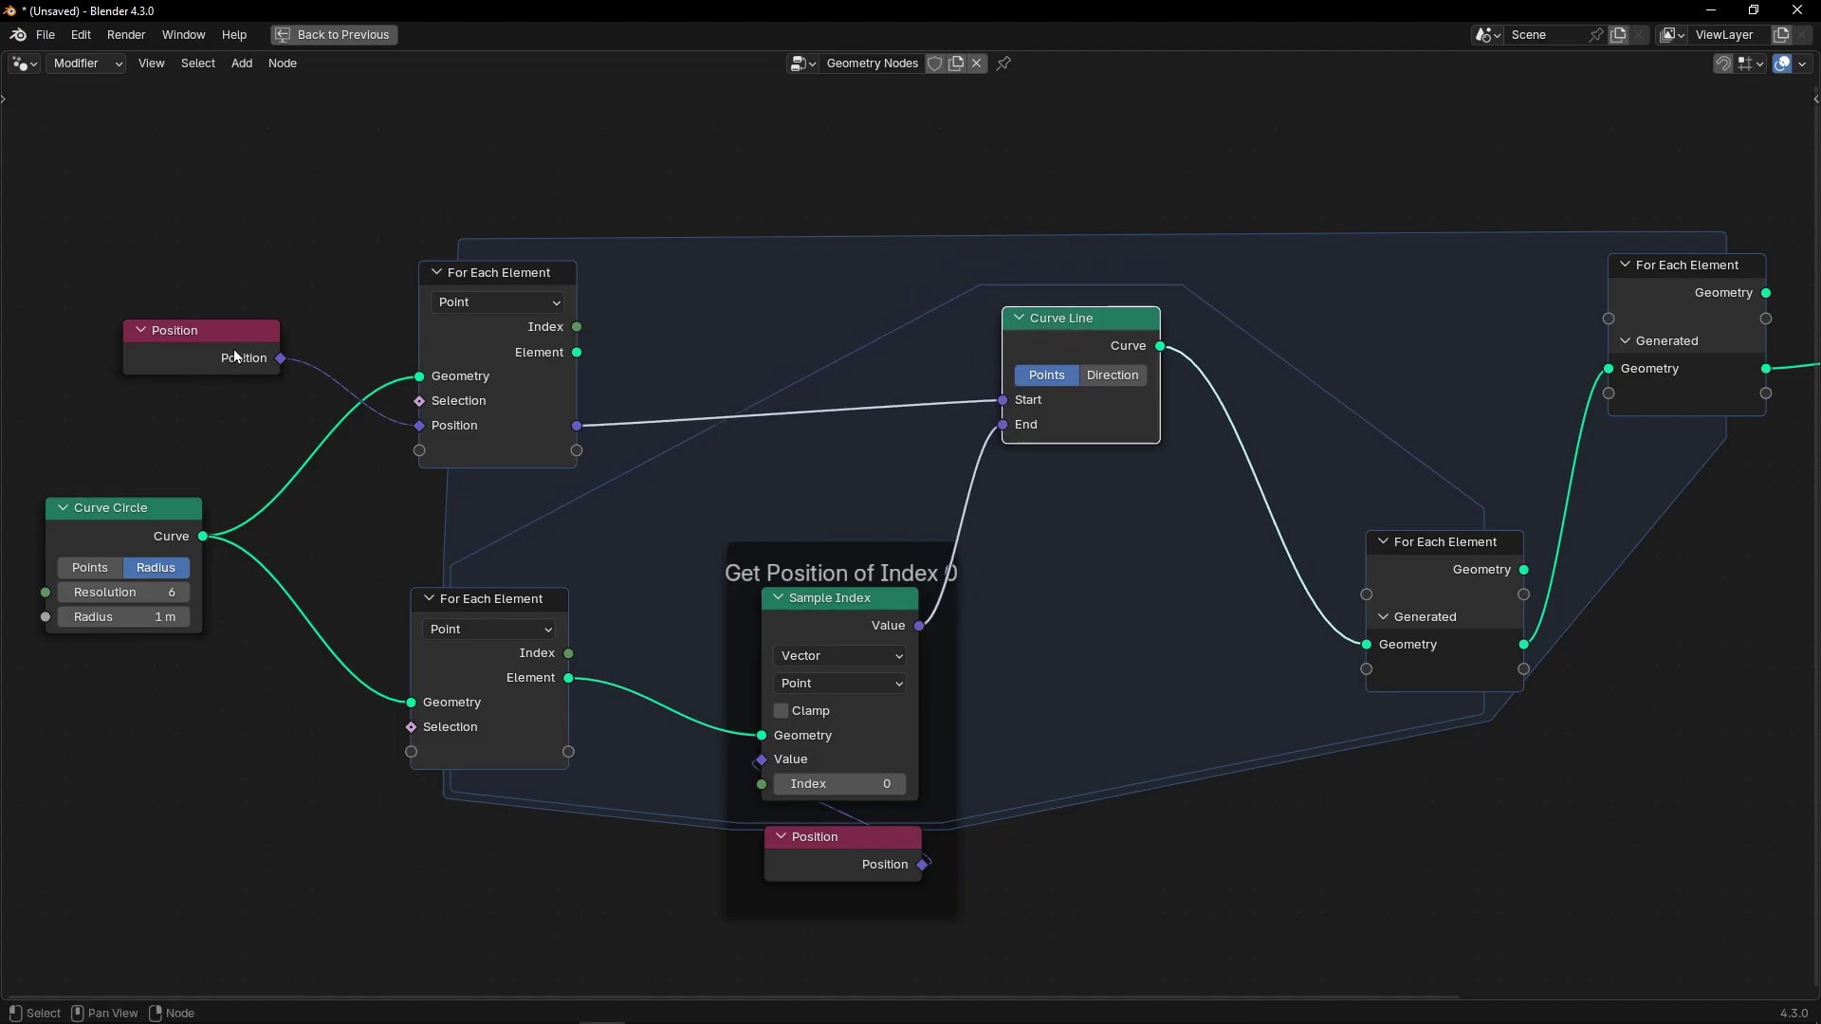
{"action": "left_click_drag", "start_coordinate": [236, 357], "coordinate": [204, 419]}
{"action": "left_click_drag", "start_coordinate": [122, 537], "coordinate": [153, 571]}
{"action": "key", "text": "Home"}
{"action": "key", "text": "ctrl+space"}
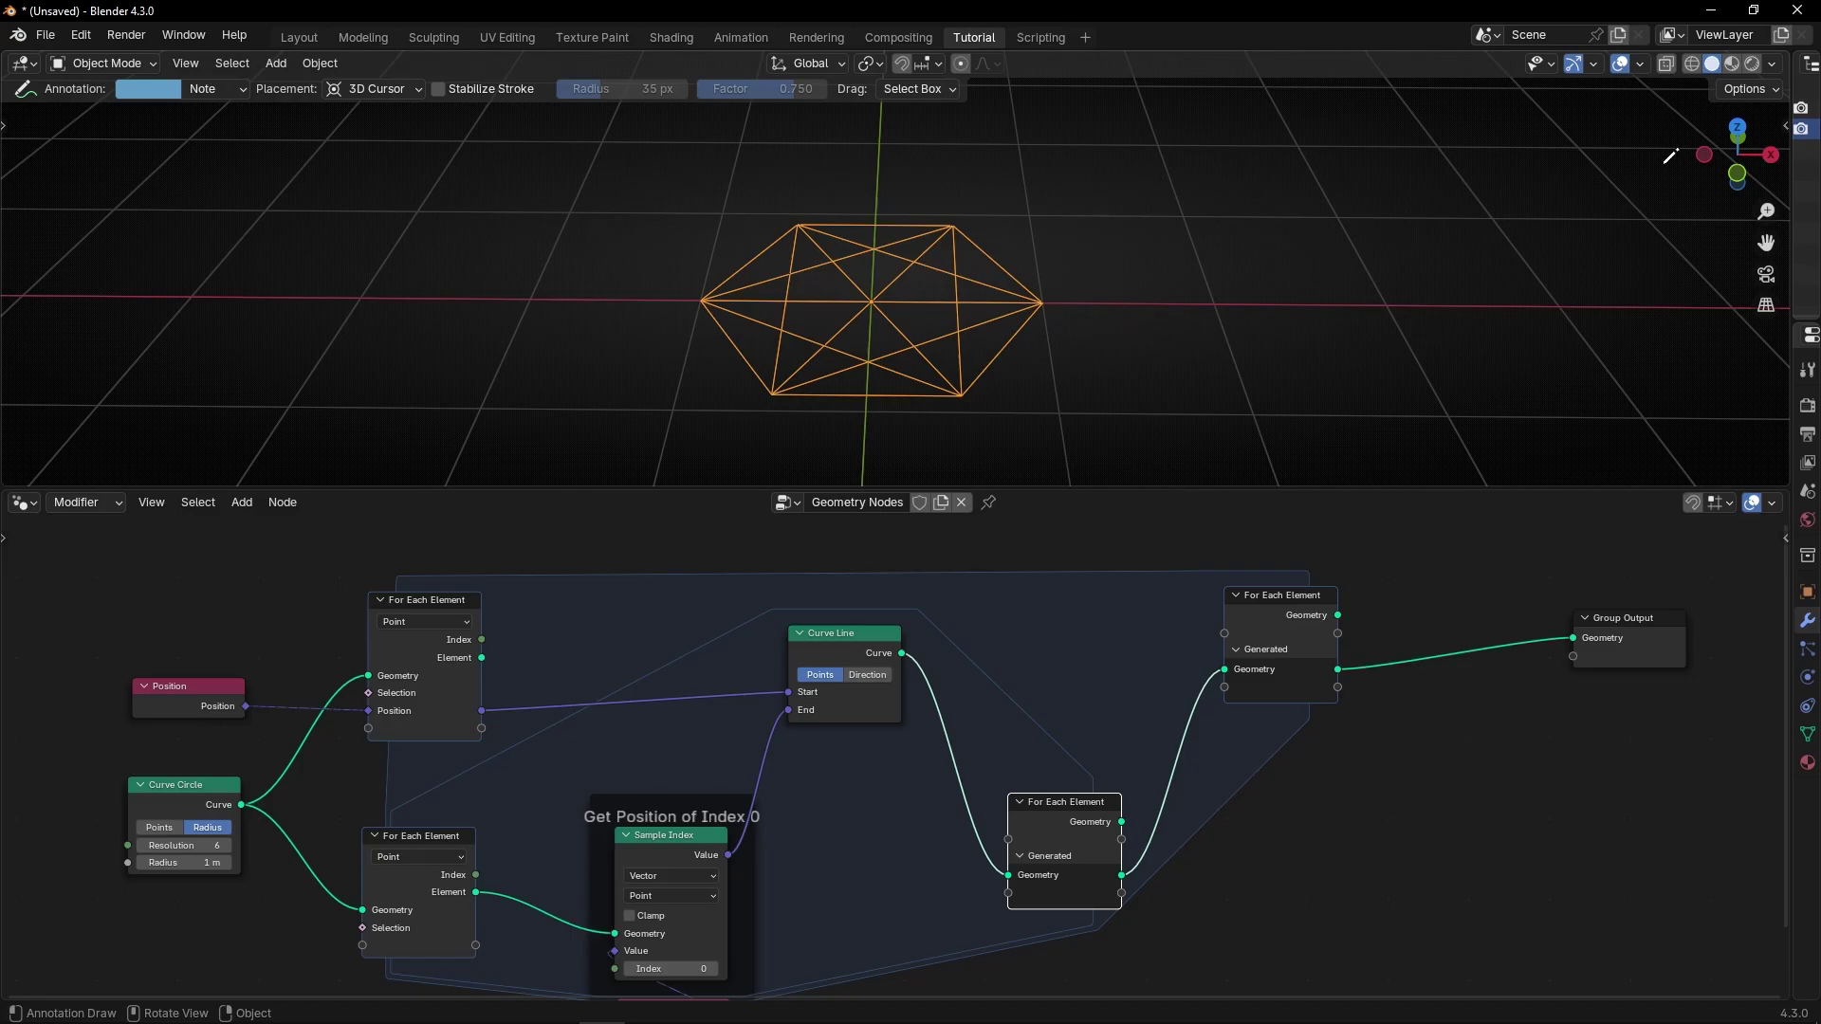
- Annotate each of the hexagon's six corner points with a handwritten 0 in top view
{"action": "left_click", "coordinate": [1738, 126]}
{"action": "key", "text": "Home"}
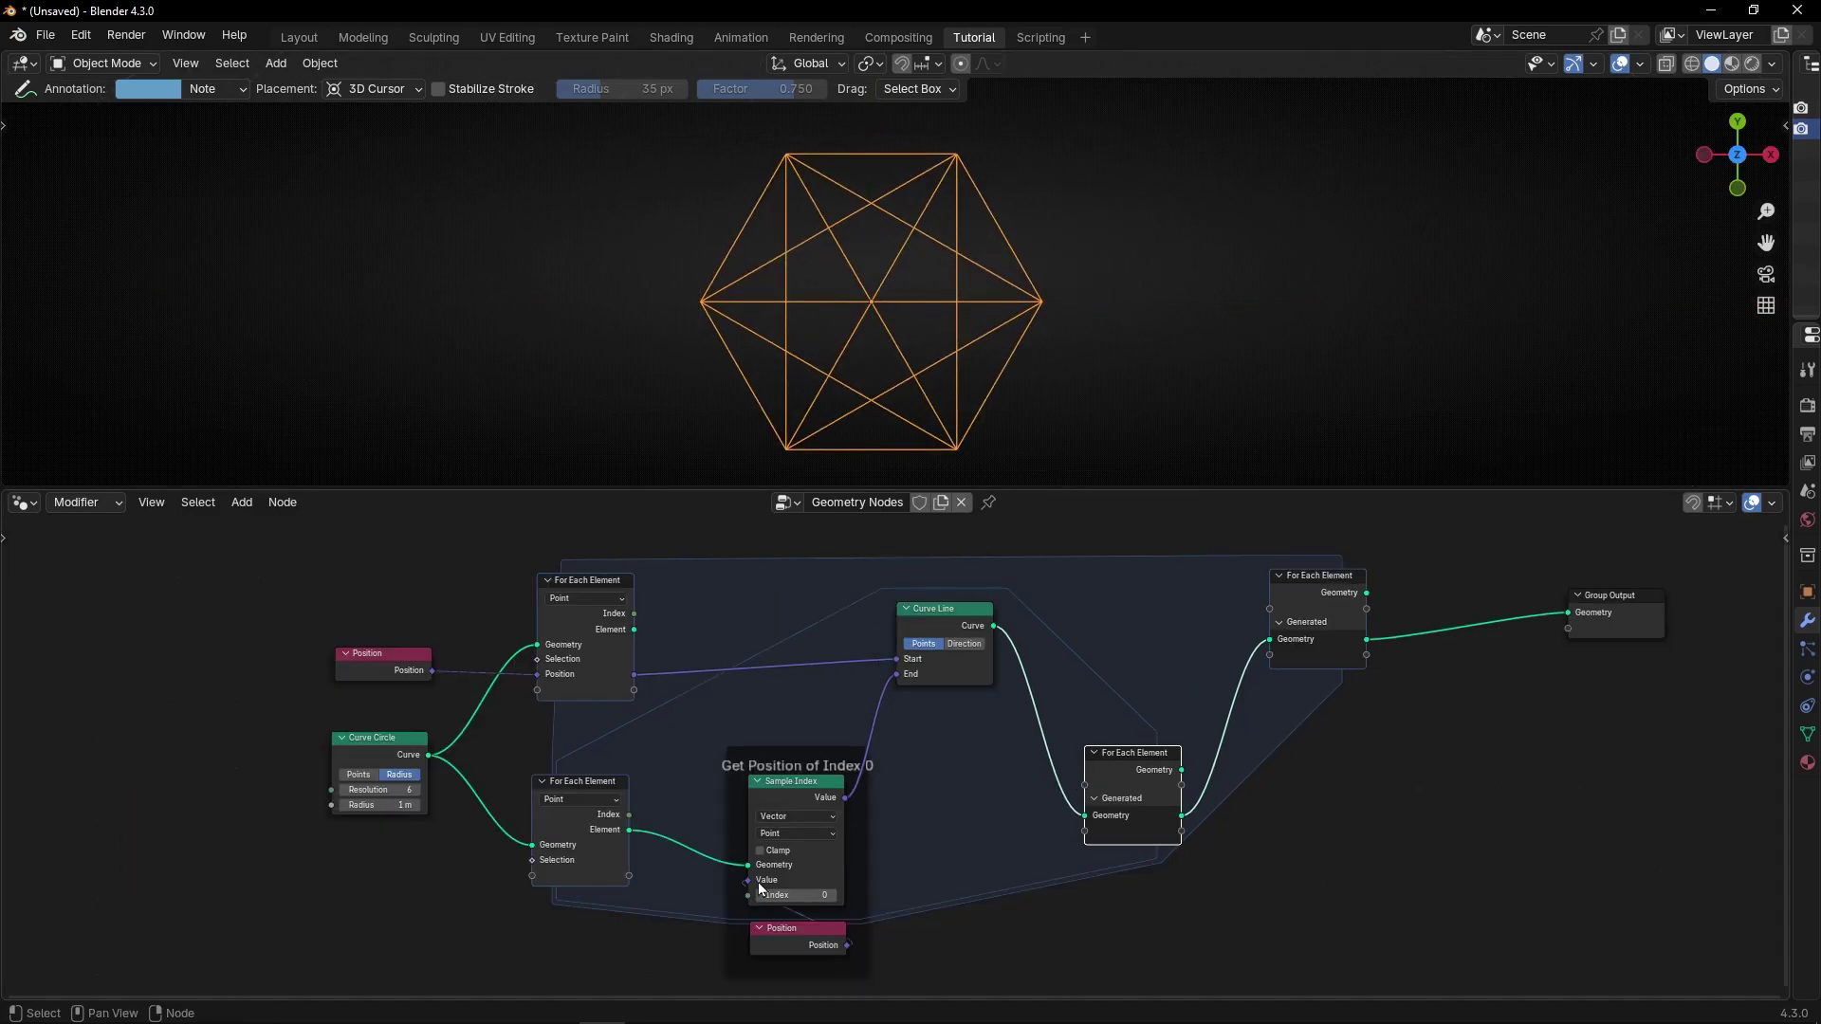
{"action": "middle_click_drag", "start_coordinate": [829, 861], "coordinate": [901, 833], "text": "ctrl"}
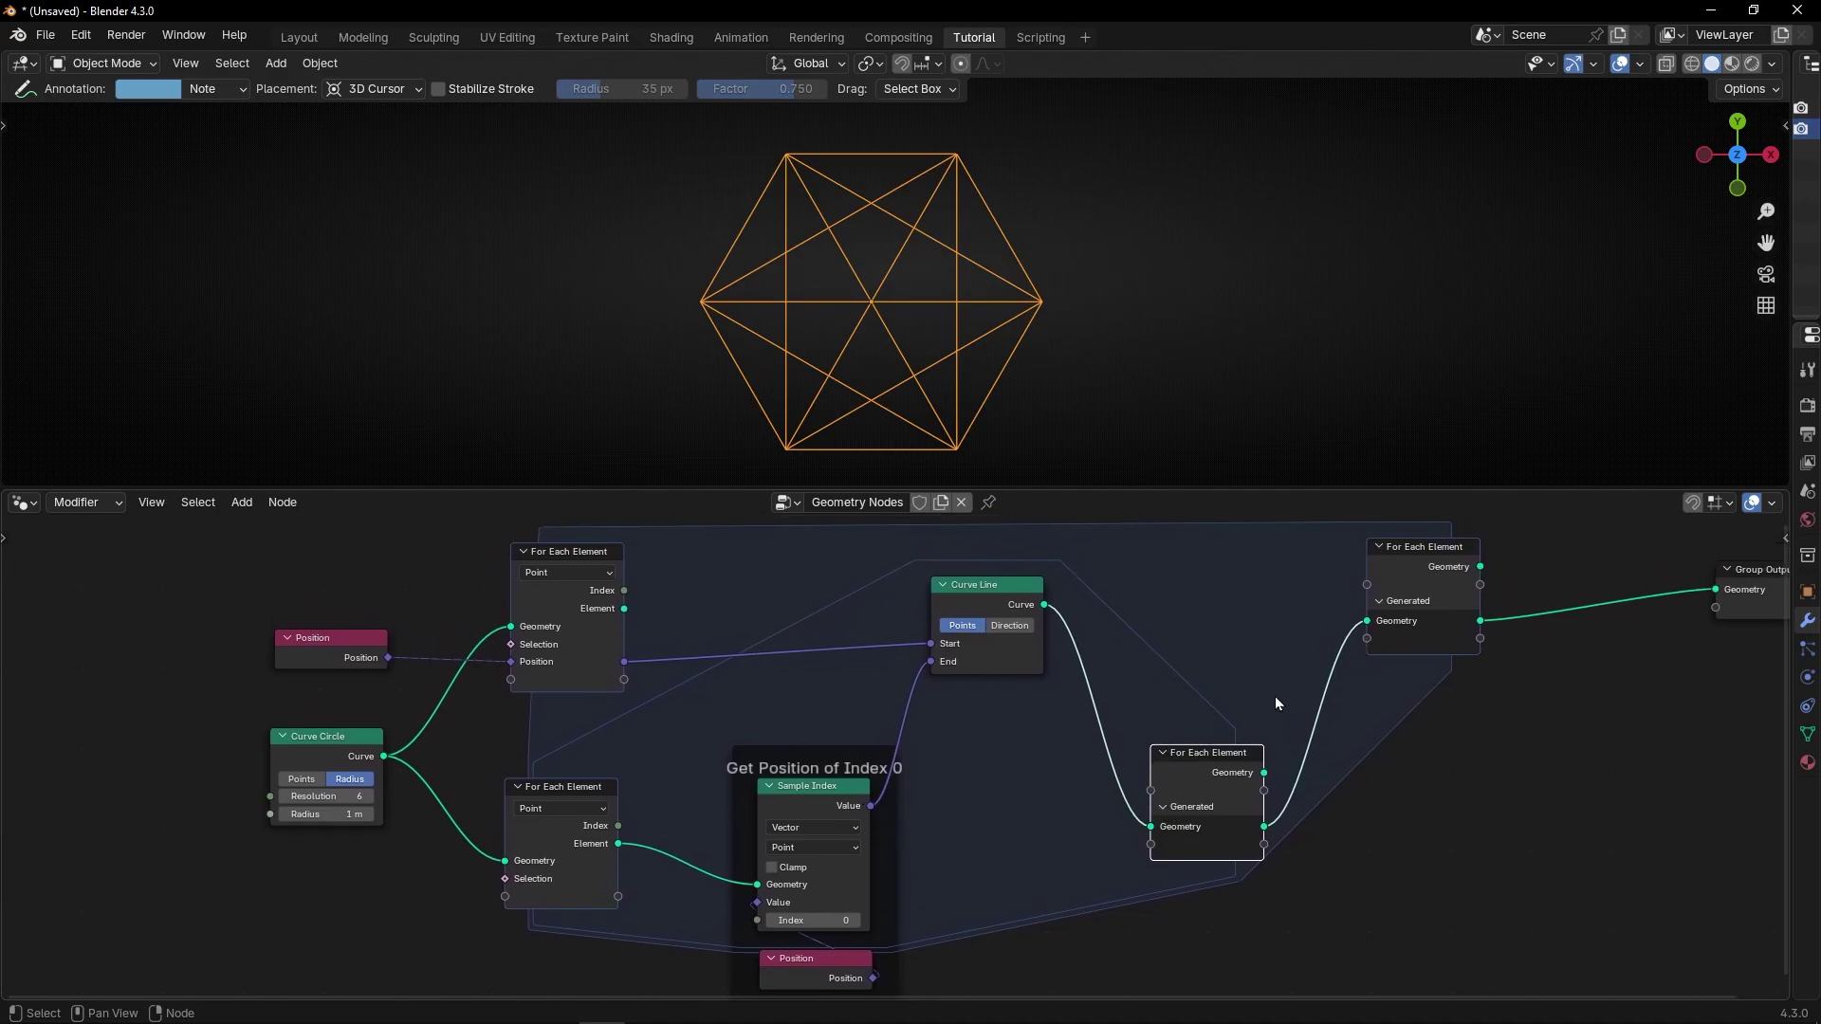
{"action": "scroll", "coordinate": [897, 826], "scroll_direction": "up", "scroll_amount": 2}
{"action": "middle_click_drag", "start_coordinate": [891, 828], "coordinate": [952, 730]}
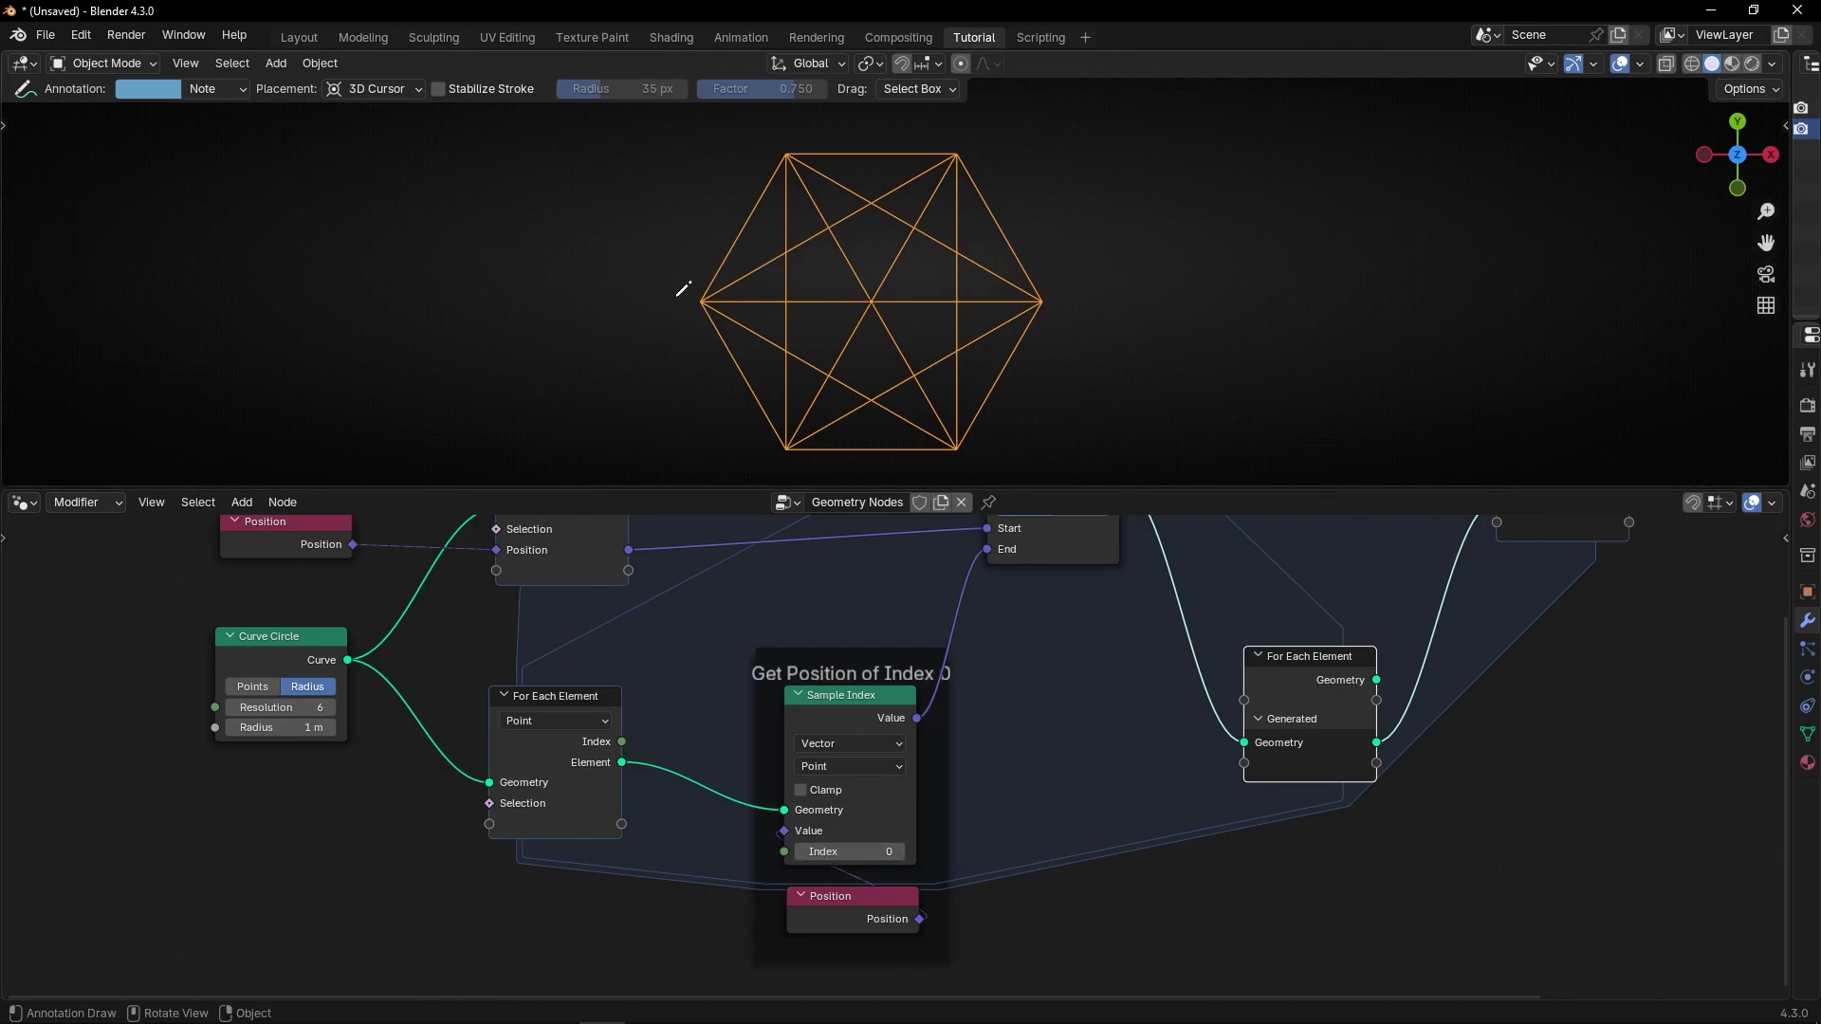
{"action": "mouse_move", "coordinate": [676, 295]}
{"action": "left_mouse_down"}
{"action": "mouse_move", "coordinate": [676, 313]}
{"action": "mouse_move", "coordinate": [690, 302]}
{"action": "left_mouse_up"}
{"action": "mouse_move", "coordinate": [1056, 291]}
{"action": "left_mouse_down"}
{"action": "mouse_move", "coordinate": [1051, 305]}
{"action": "mouse_move", "coordinate": [1057, 290]}
{"action": "left_mouse_up"}
{"action": "mouse_move", "coordinate": [988, 443]}
{"action": "left_mouse_down"}
{"action": "mouse_move", "coordinate": [991, 464]}
{"action": "mouse_move", "coordinate": [986, 441]}
{"action": "left_mouse_up"}
{"action": "key", "text": "Home"}
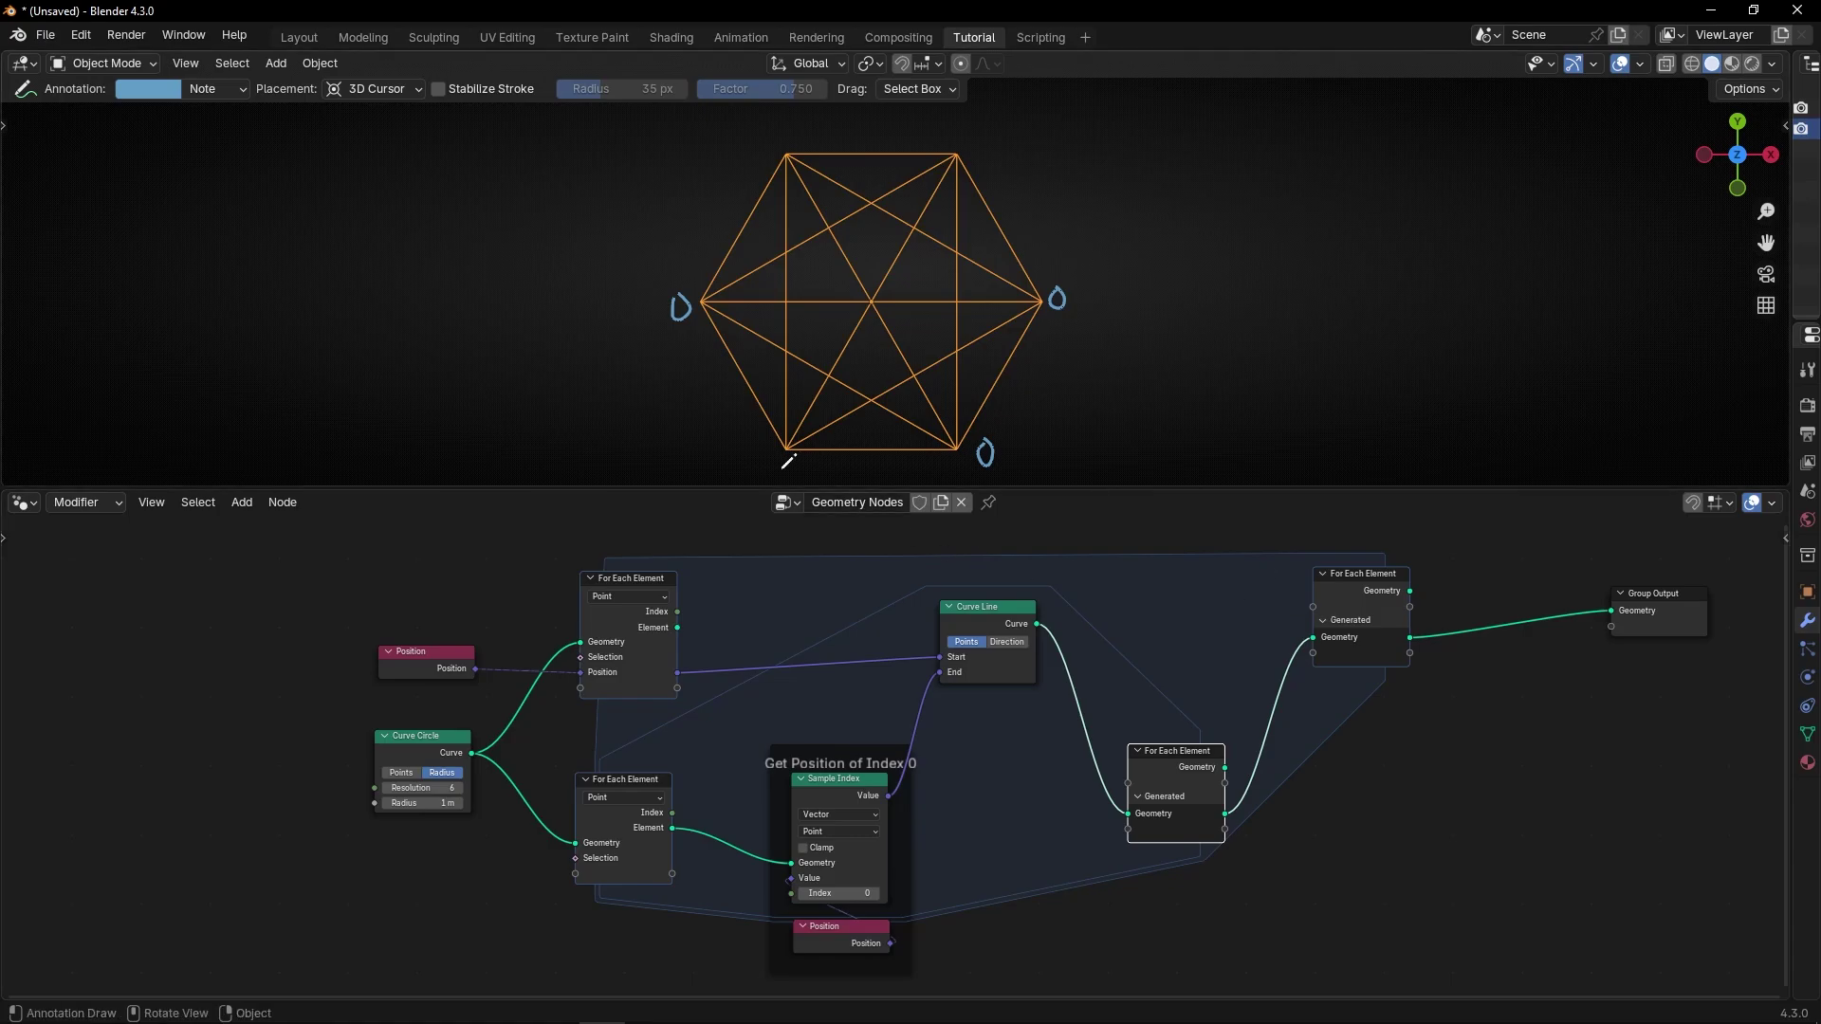
{"action": "mouse_move", "coordinate": [773, 451]}
{"action": "left_mouse_down"}
{"action": "mouse_move", "coordinate": [780, 466]}
{"action": "mouse_move", "coordinate": [762, 441]}
{"action": "left_mouse_up"}
{"action": "left_click_drag", "start_coordinate": [778, 144], "coordinate": [770, 133]}
{"action": "left_click_drag", "start_coordinate": [960, 129], "coordinate": [962, 131]}
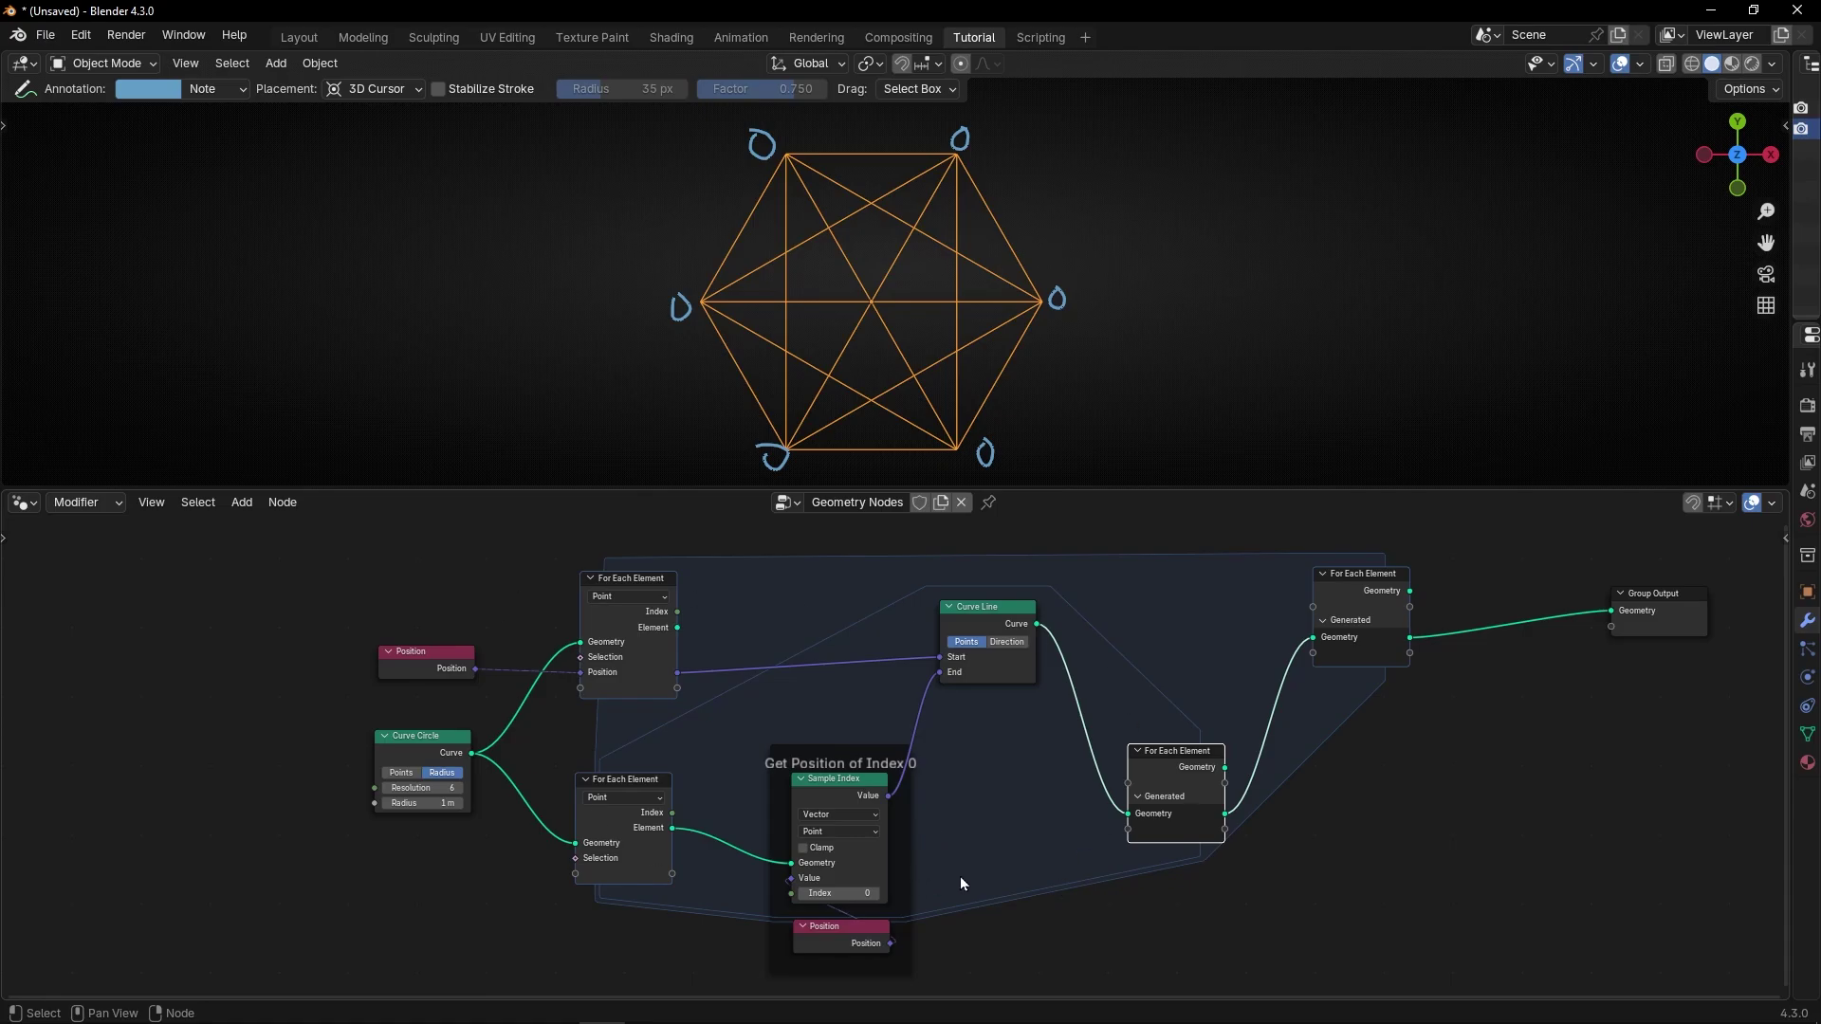
- Erase the handwritten zeros around the hexagon and try higher Curve Circle resolutions up to 21, settling on 15
{"action": "mouse_move", "coordinate": [1008, 179]}
{"action": "left_mouse_down", "text": "ctrl"}
{"action": "mouse_move", "coordinate": [651, 269]}
{"action": "mouse_move", "coordinate": [833, 495]}
{"action": "mouse_move", "coordinate": [1065, 244]}
{"action": "mouse_move", "coordinate": [1065, 305]}
{"action": "left_mouse_up", "text": "ctrl"}
{"action": "scroll", "coordinate": [424, 800], "scroll_direction": "up", "scroll_amount": 3}
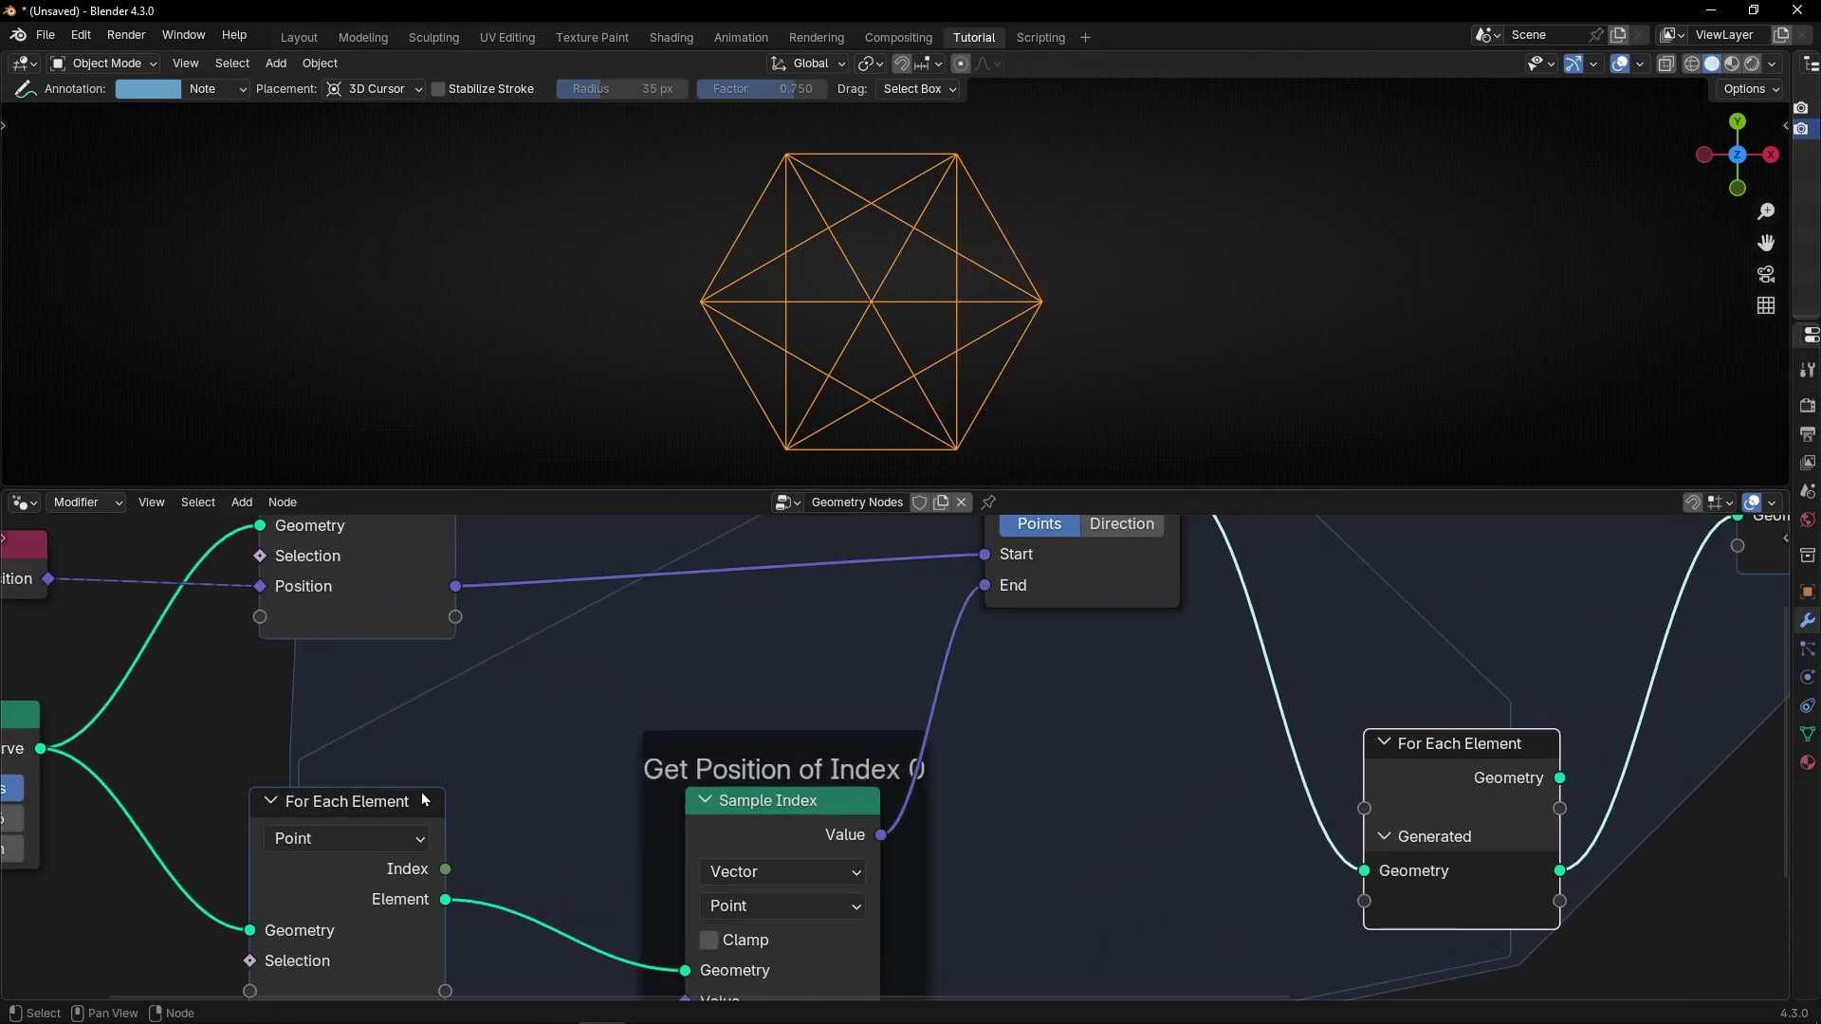
{"action": "middle_click_drag", "start_coordinate": [420, 761], "coordinate": [1084, 732]}
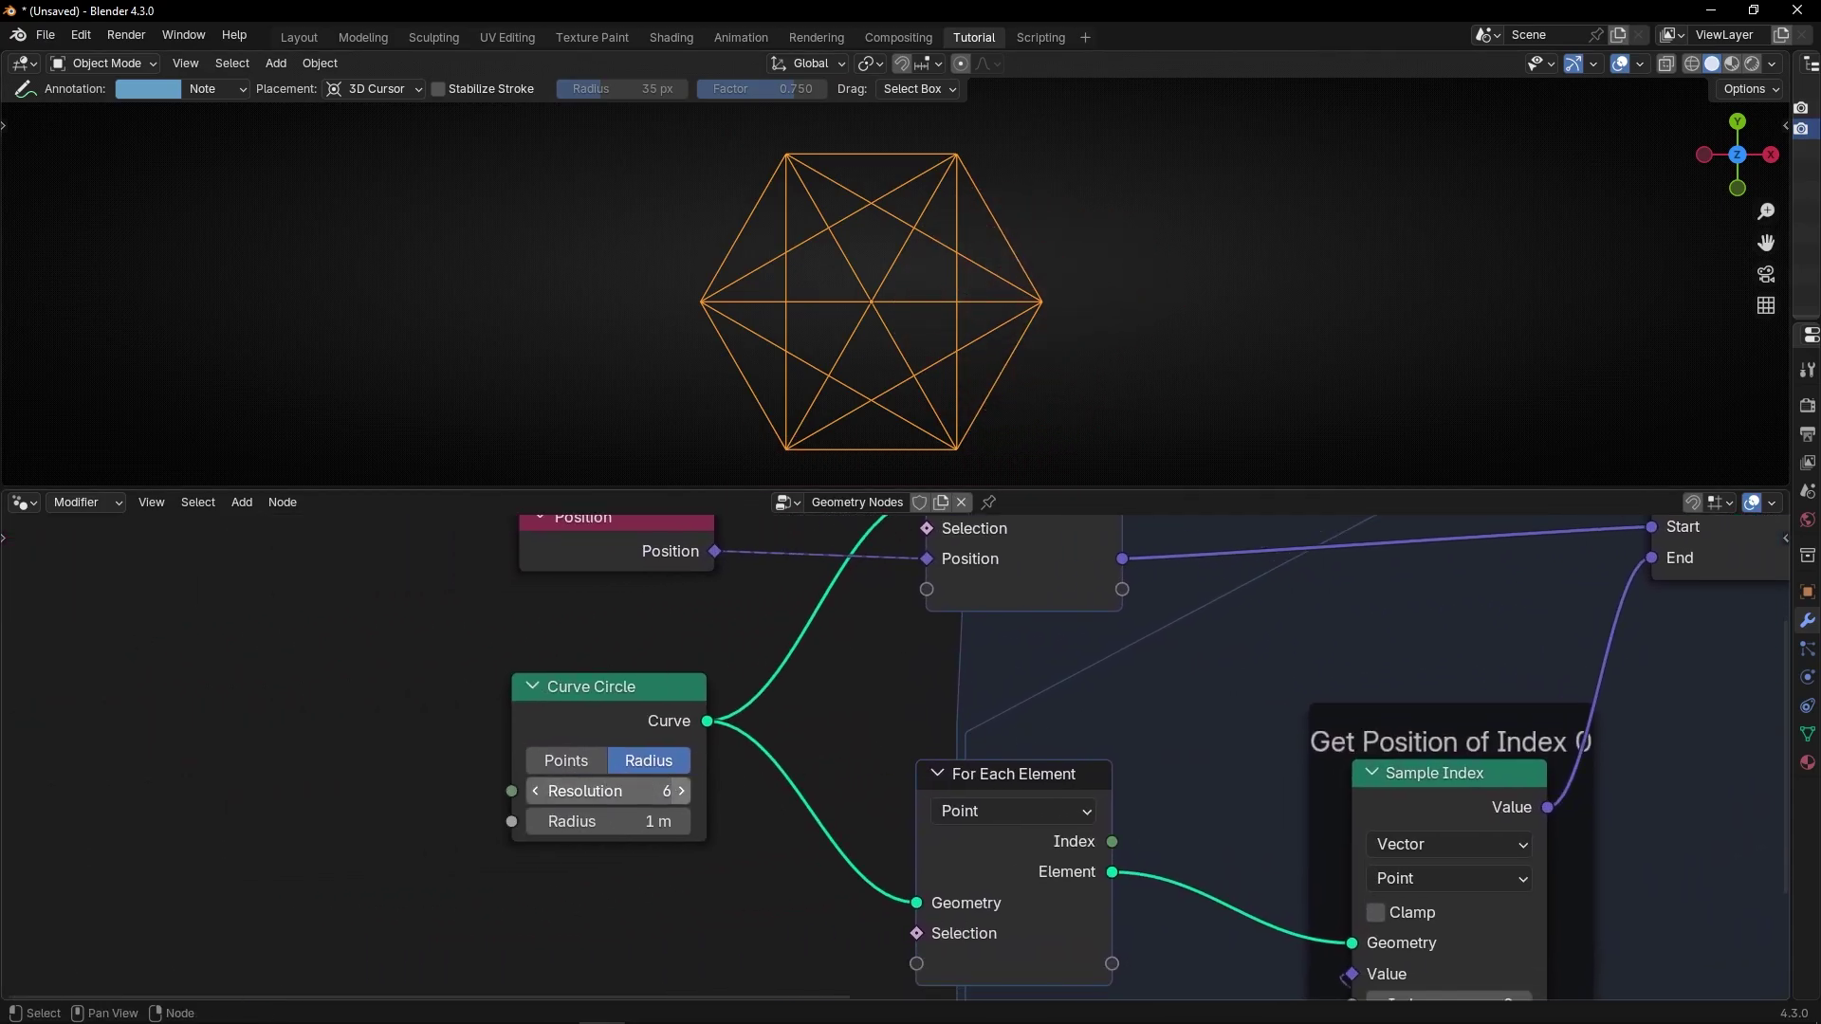
{"action": "left_click", "coordinate": [681, 792]}
{"action": "left_click", "coordinate": [681, 792]}
{"action": "left_click", "coordinate": [682, 791]}
{"action": "left_click", "coordinate": [681, 791]}
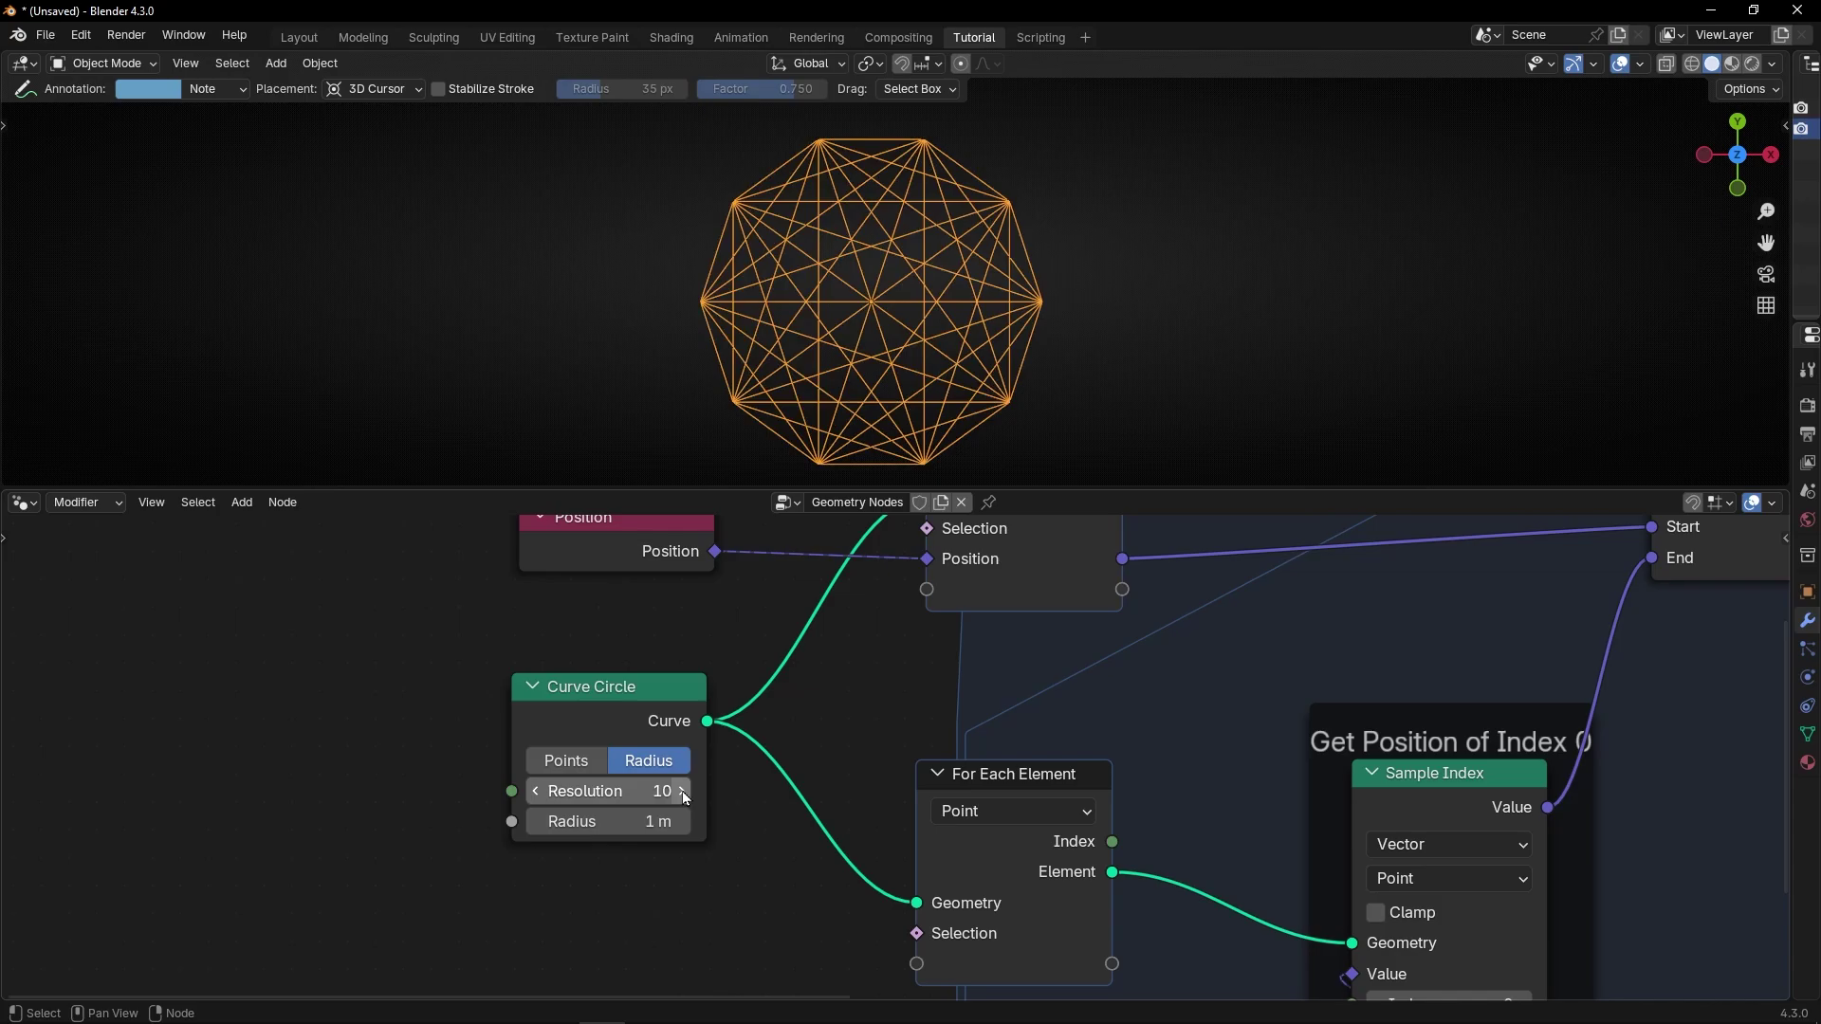
{"action": "left_click", "coordinate": [681, 792]}
{"action": "left_click", "coordinate": [681, 791]}
{"action": "left_click", "coordinate": [681, 791]}
{"action": "left_click", "coordinate": [682, 791]}
{"action": "left_click", "coordinate": [681, 791]}
{"action": "left_click", "coordinate": [681, 791]}
{"action": "left_click", "coordinate": [681, 792]}
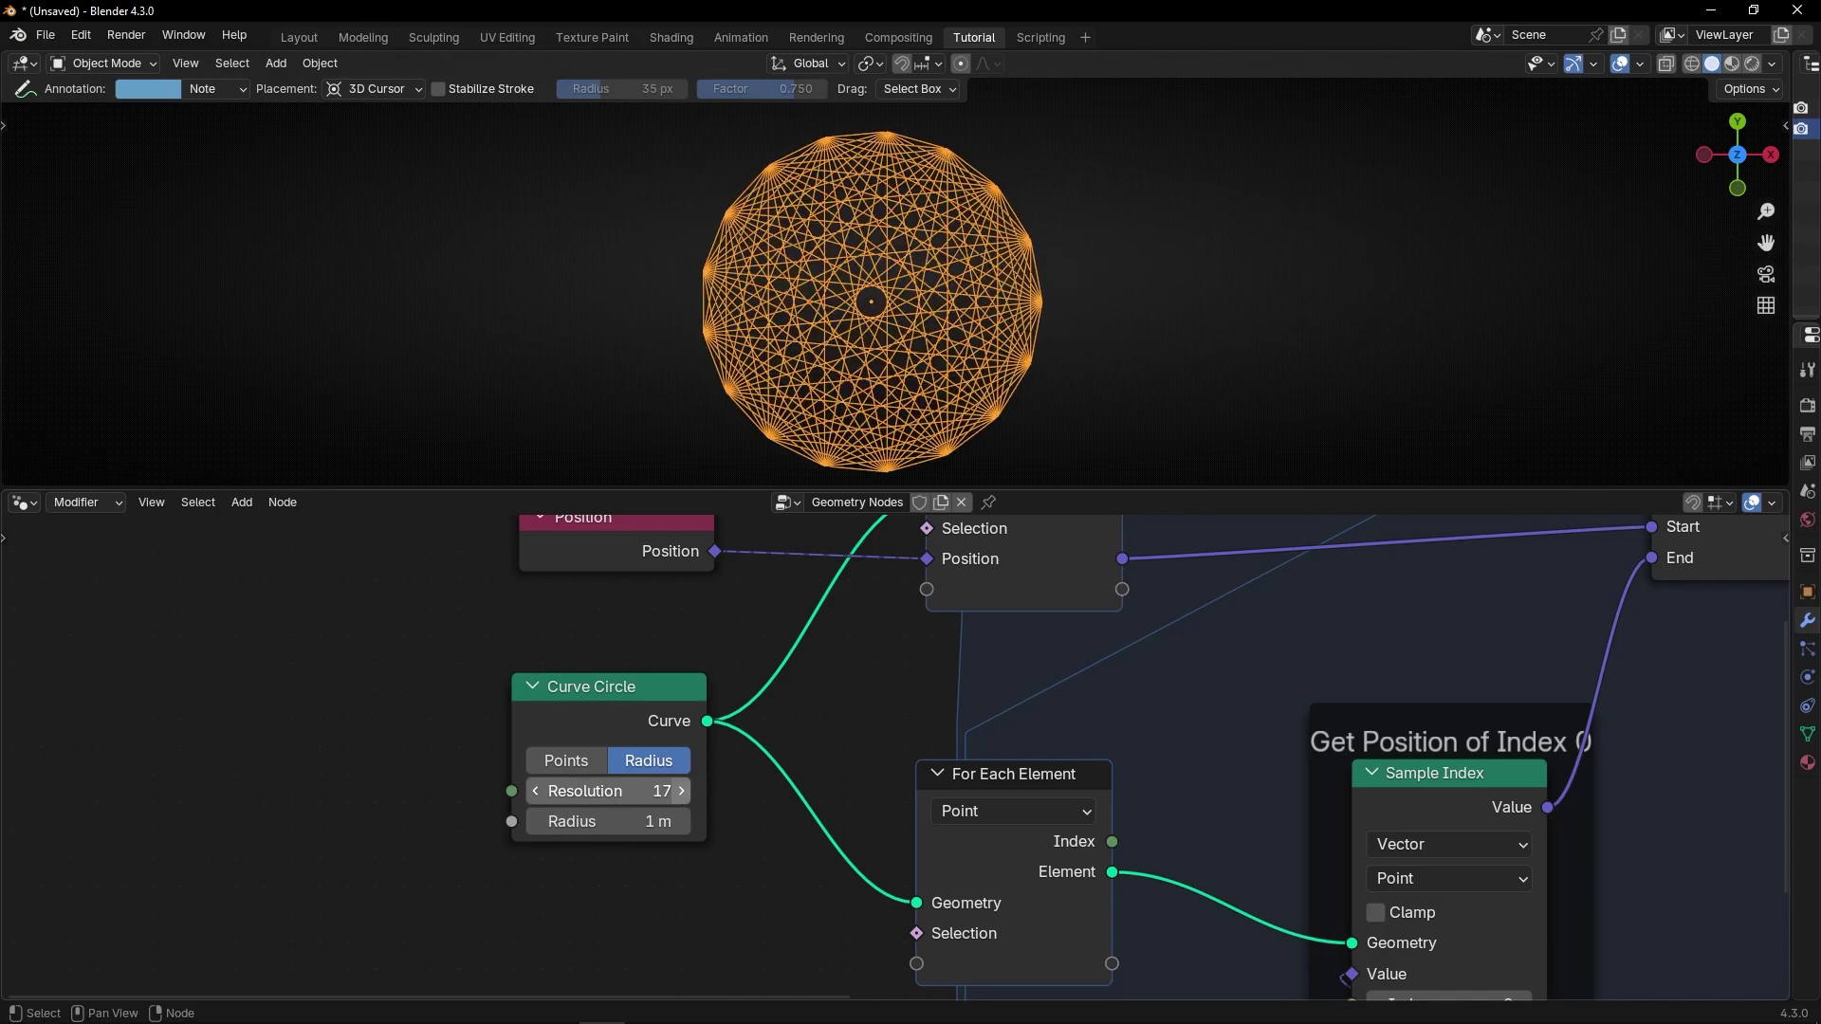
{"action": "left_click", "coordinate": [681, 792]}
{"action": "left_click", "coordinate": [682, 791]}
{"action": "left_click", "coordinate": [681, 791]}
{"action": "left_click", "coordinate": [681, 792]}
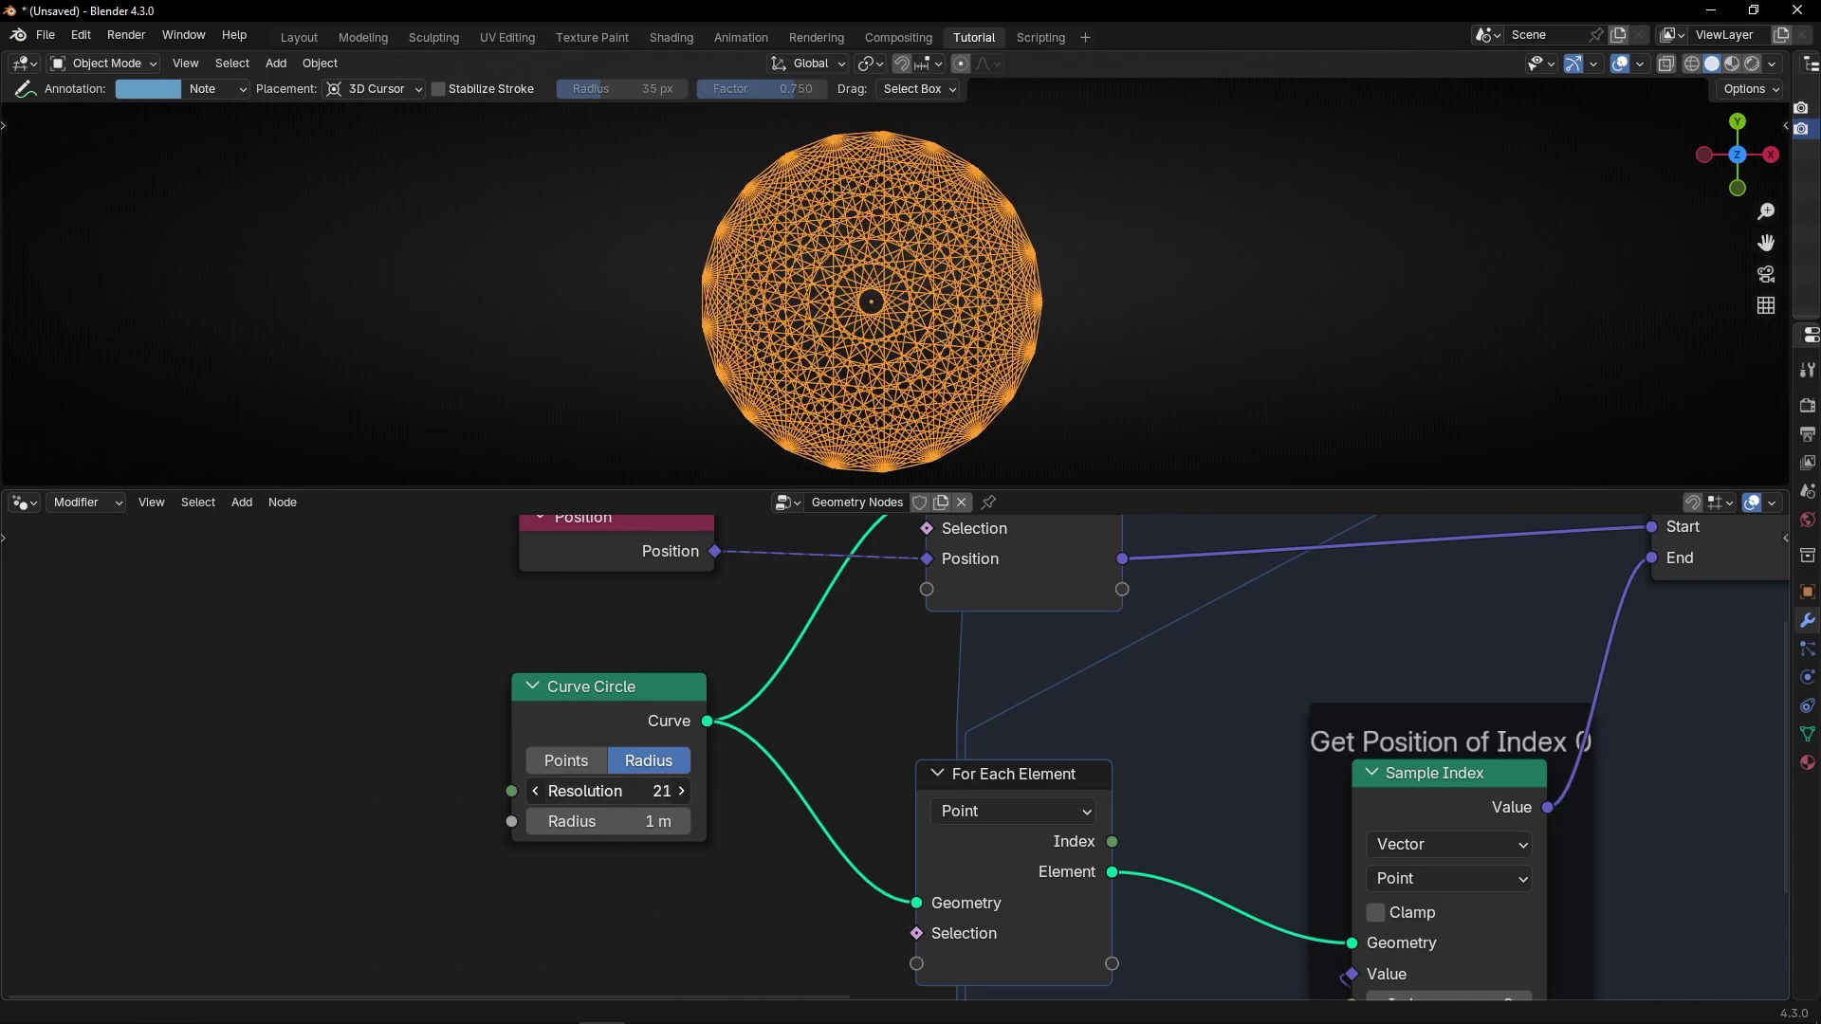
{"action": "left_click_drag", "start_coordinate": [624, 787], "coordinate": [439, 787]}
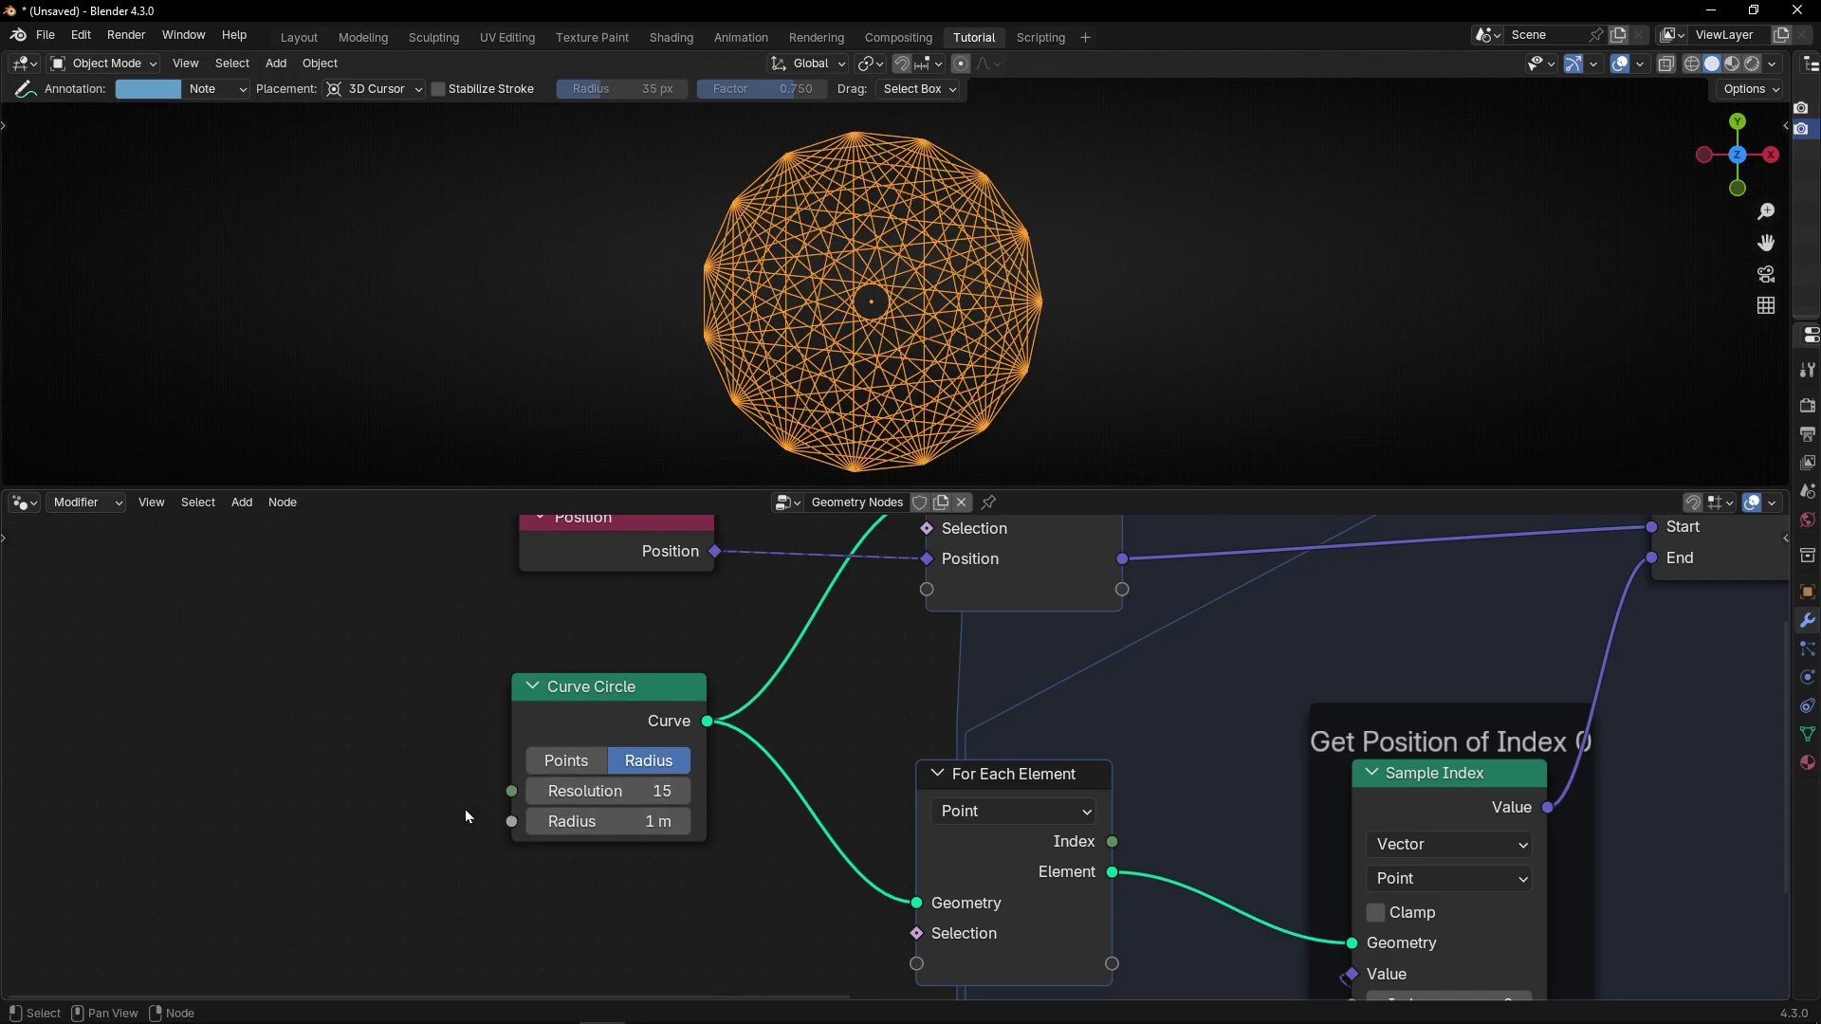
- Insert a reroute where the Curve Circle's two links split, and detach the Curve Circle node and set it aside
{"action": "middle_click_drag", "start_coordinate": [421, 799], "coordinate": [533, 789]}
{"action": "right_click_drag", "start_coordinate": [877, 795], "coordinate": [878, 798], "text": "shift"}
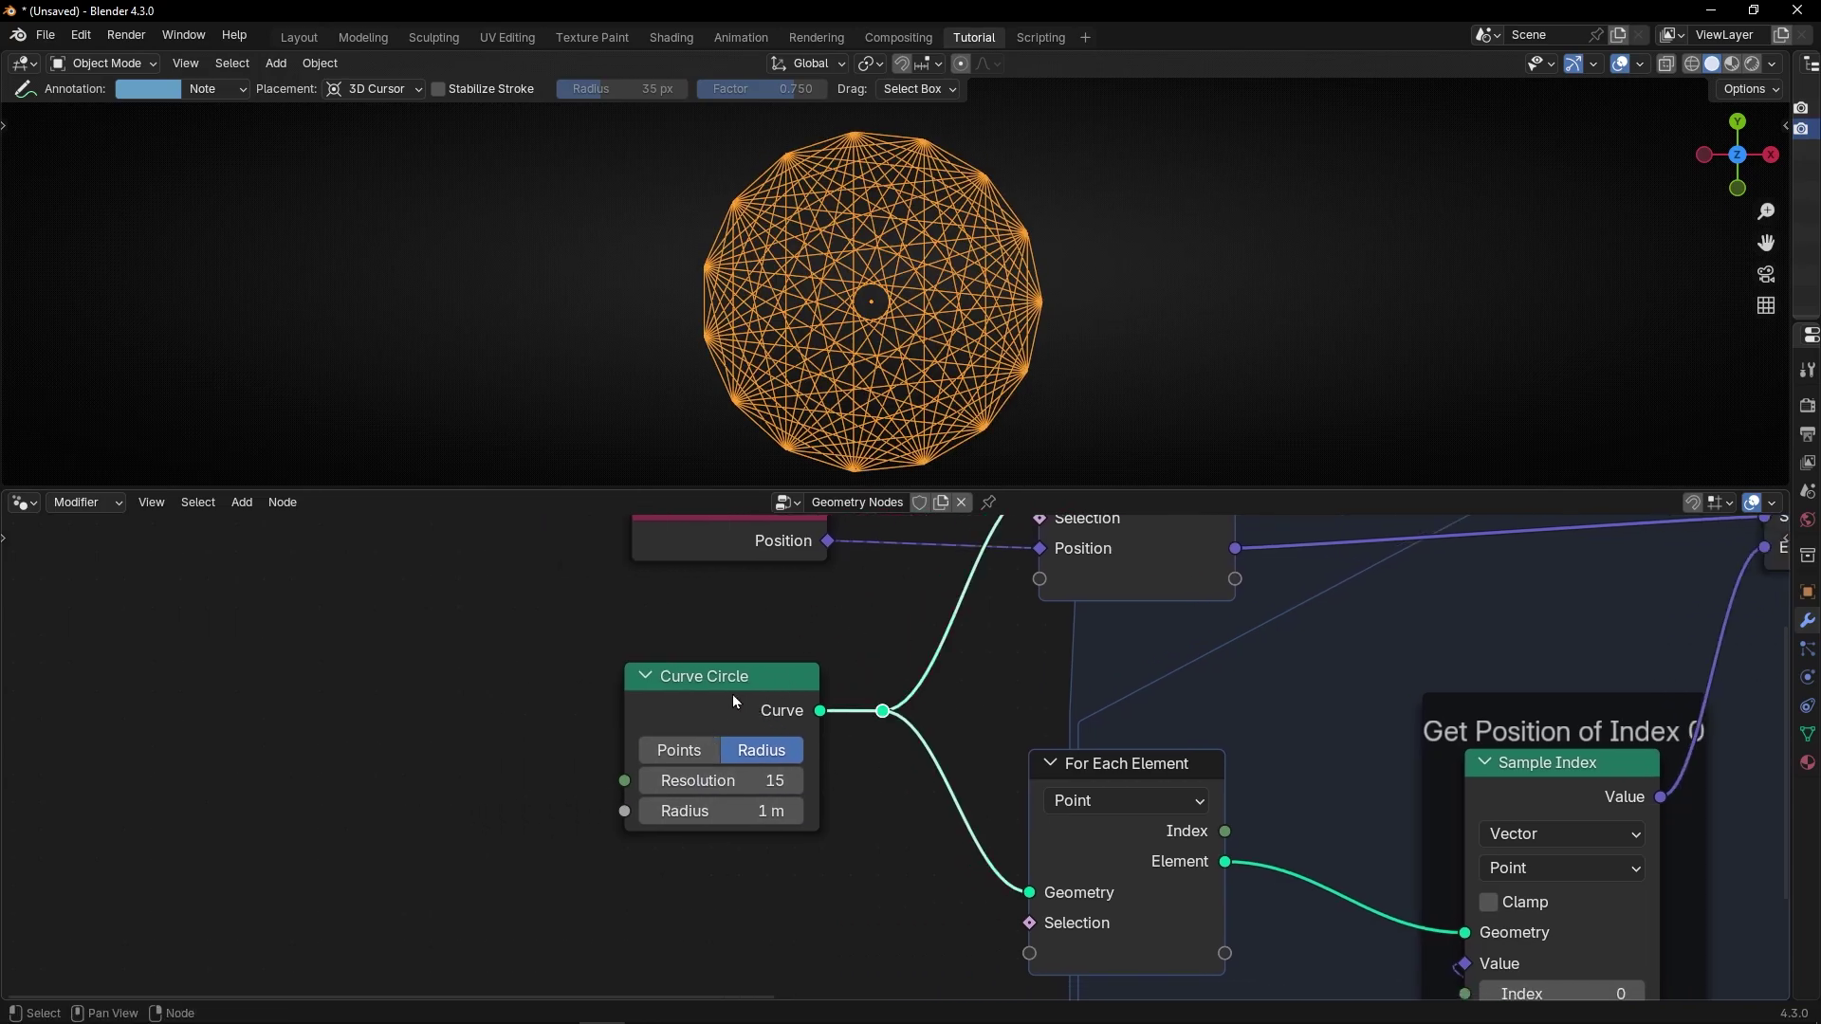
{"action": "left_click_drag", "start_coordinate": [733, 695], "coordinate": [364, 713]}
- Add a Cube node, connect its Mesh output to the reroute, and orbit to a perspective view of the result
{"action": "key", "text": "shift+a"}
{"action": "mouse_move", "coordinate": [537, 699]}
{"action": "type", "text": "cube"}
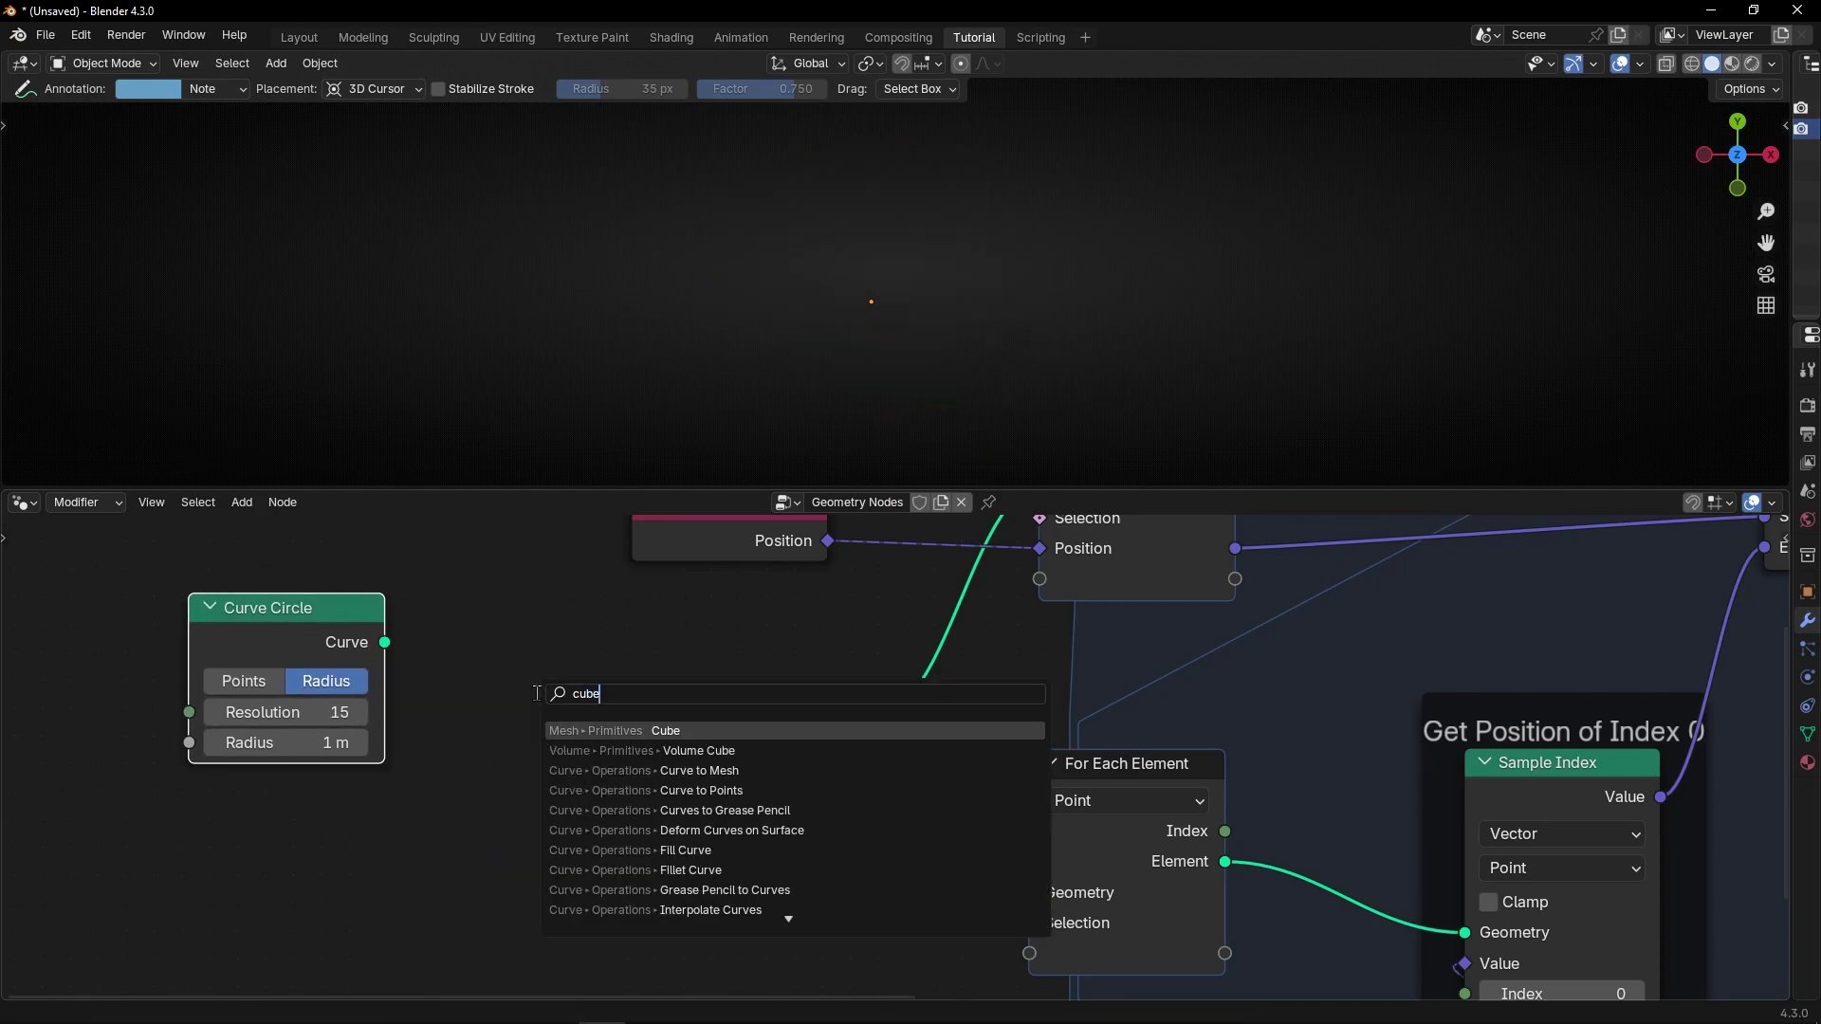
{"action": "key", "text": "Return"}
{"action": "left_click_drag", "start_coordinate": [729, 740], "coordinate": [882, 710]}
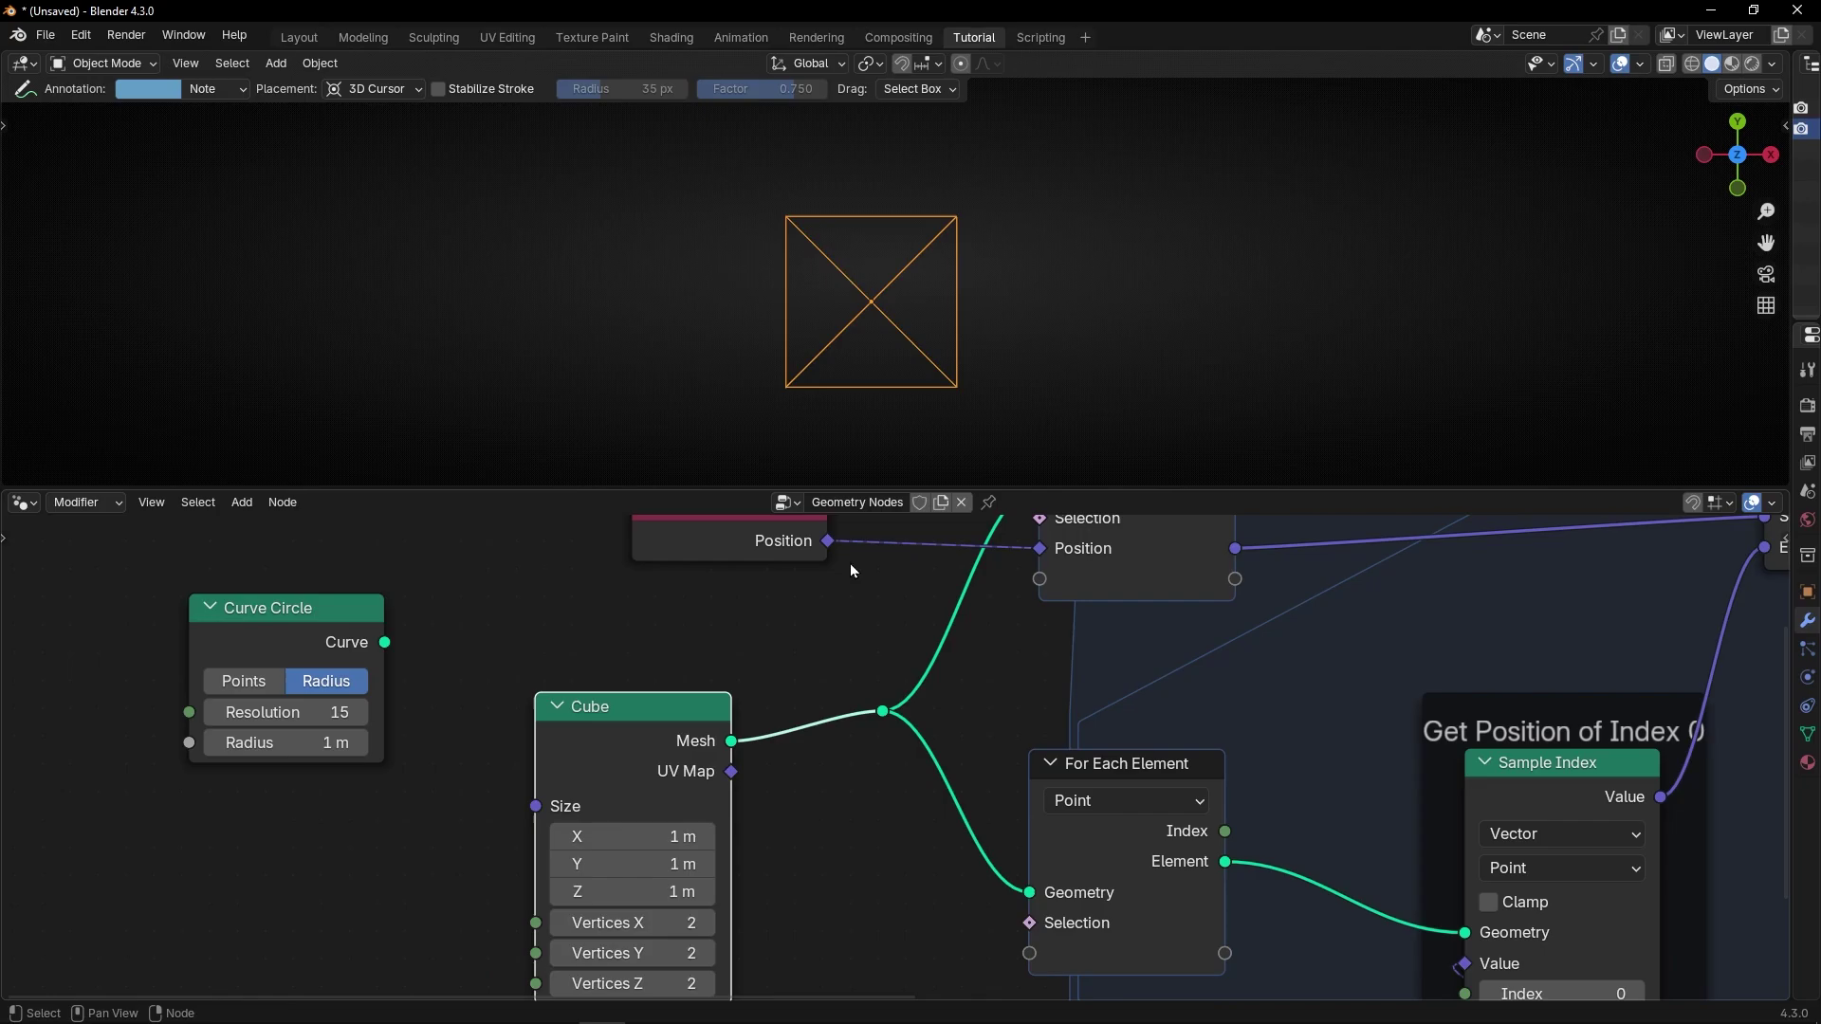
{"action": "middle_click_drag", "start_coordinate": [894, 411], "coordinate": [792, 235]}
{"action": "middle_click_drag", "start_coordinate": [799, 744], "coordinate": [847, 643]}
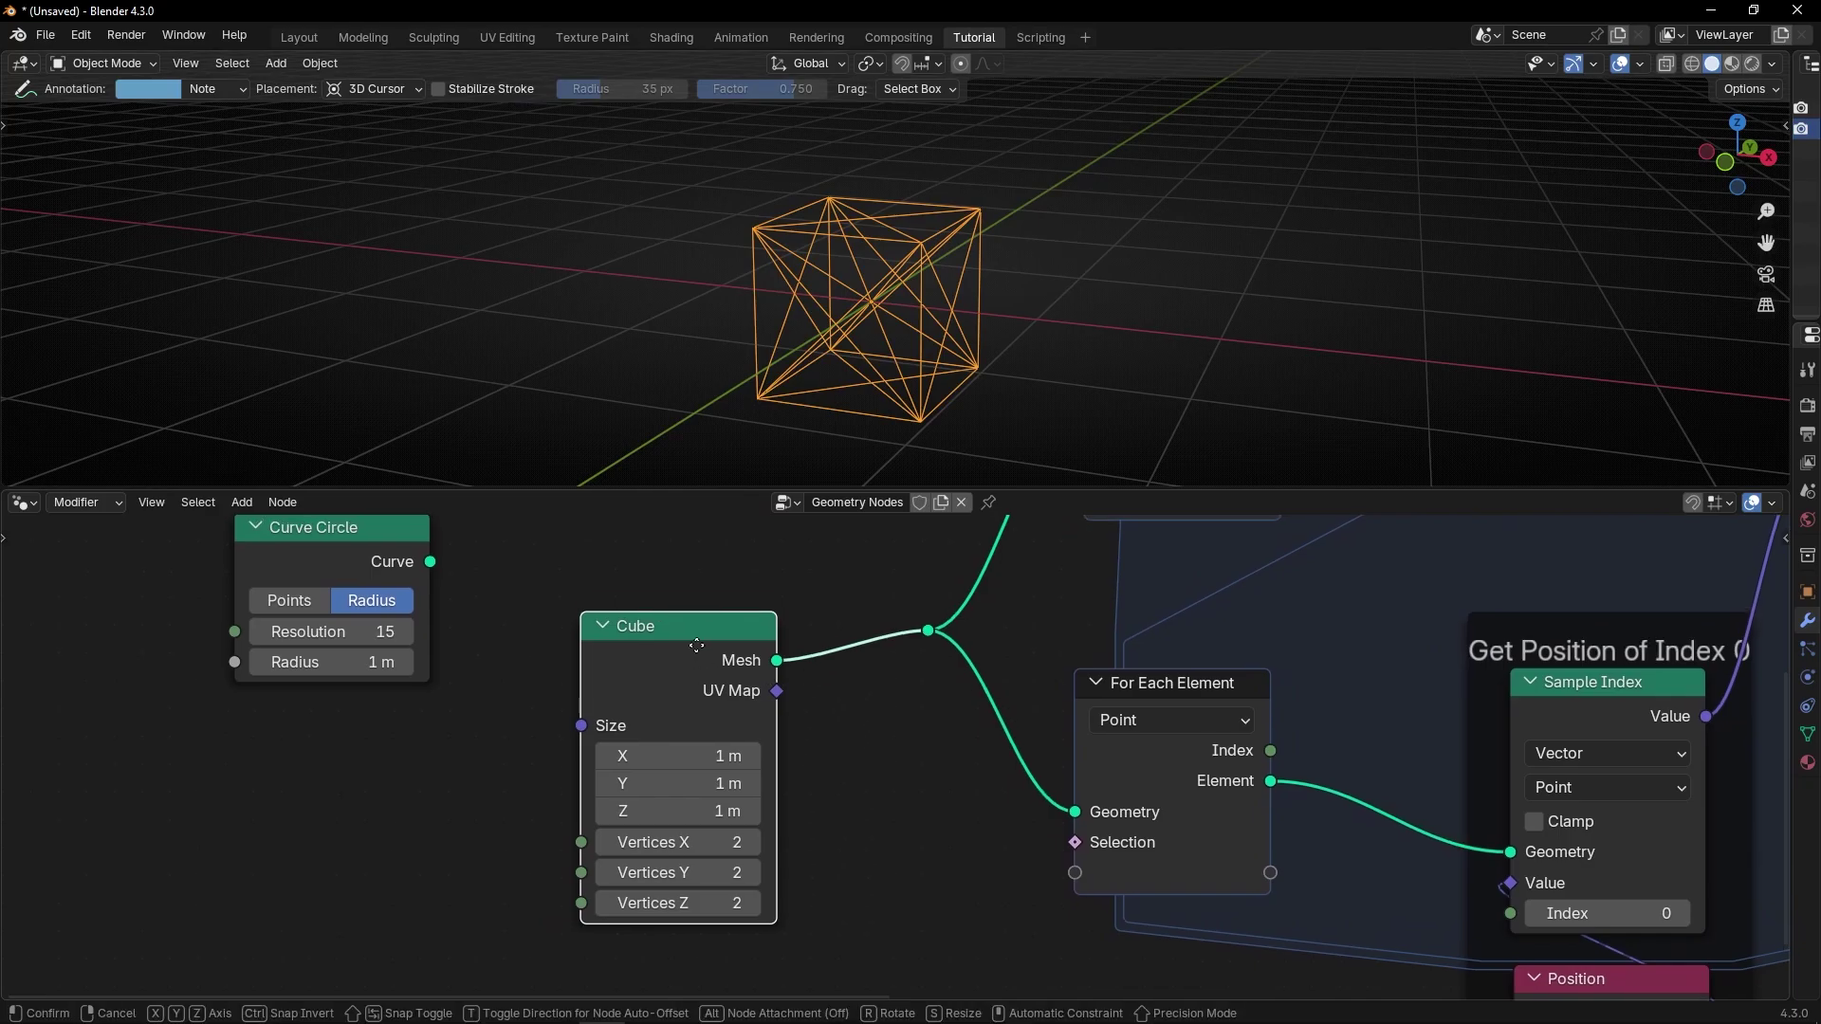
- Split a narrow area off the 3D viewport and turn it into a Spreadsheet editor
{"action": "scroll", "coordinate": [738, 713], "scroll_direction": "up", "scroll_amount": 1}
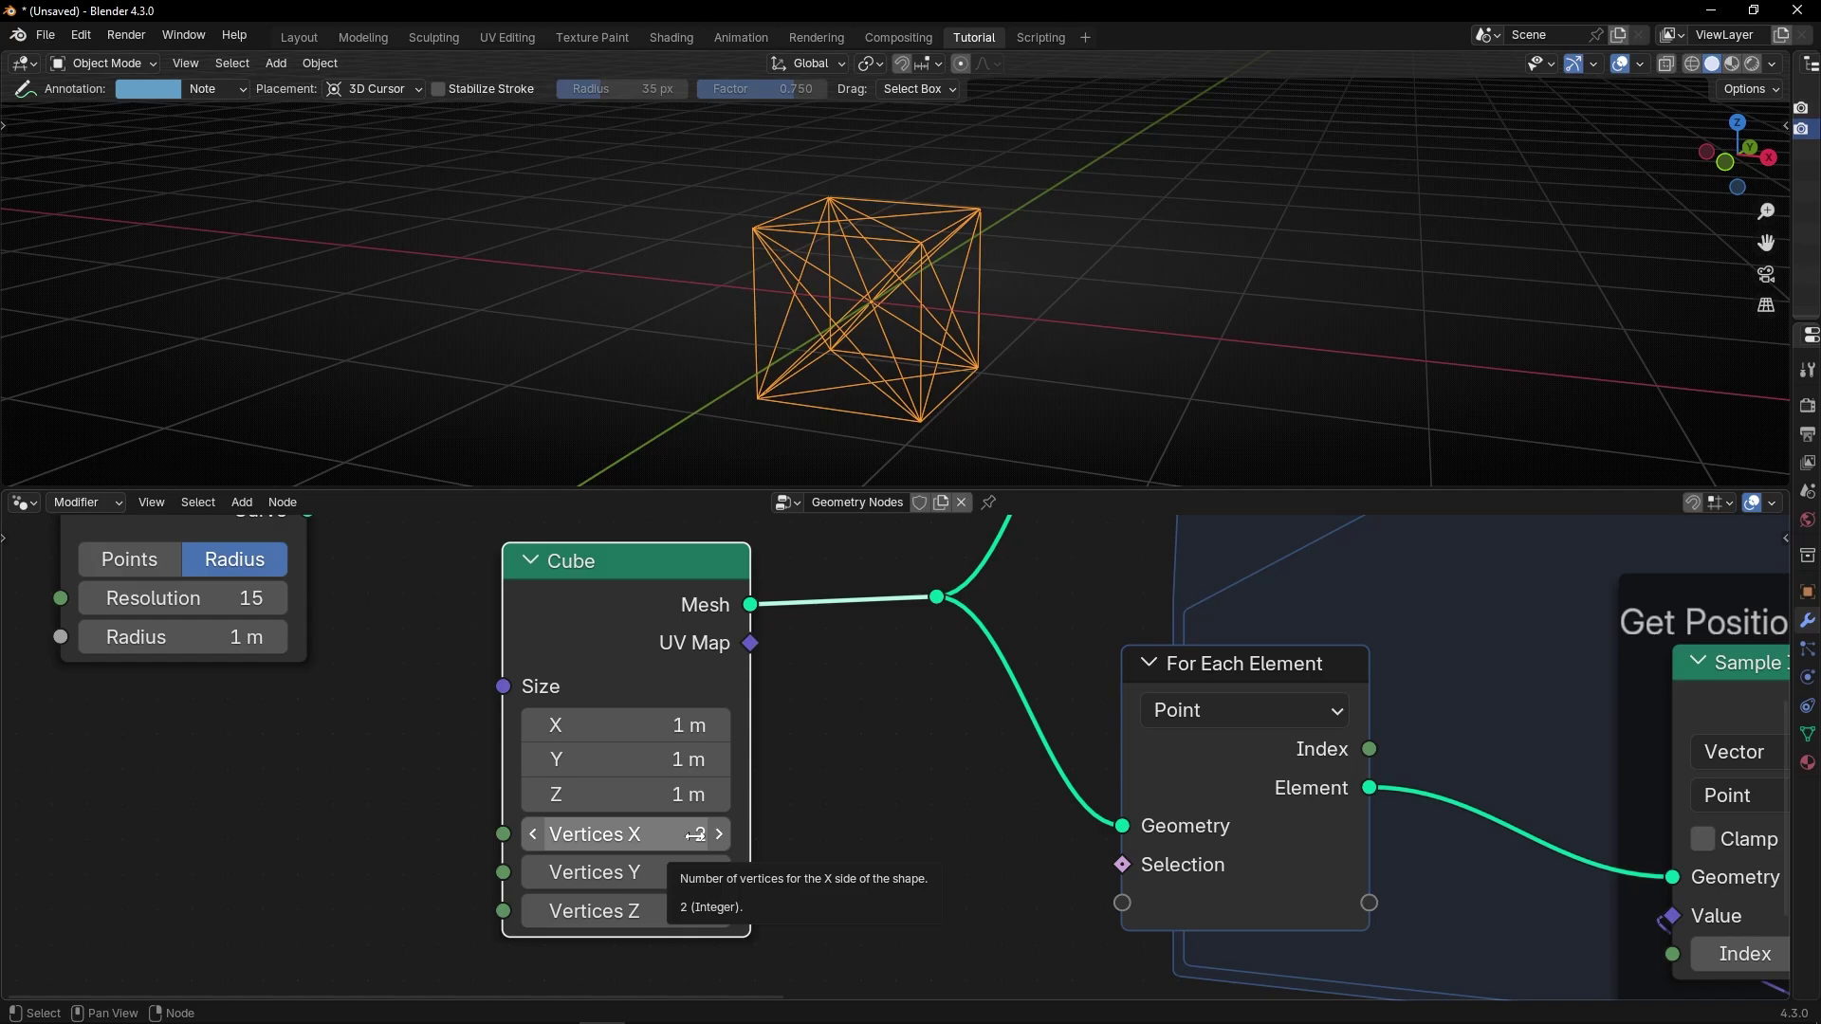
{"action": "left_click_drag", "start_coordinate": [3, 64], "coordinate": [447, 113]}
{"action": "left_click", "coordinate": [23, 63]}
{"action": "left_click", "coordinate": [644, 206]}
{"action": "left_click_drag", "start_coordinate": [447, 261], "coordinate": [182, 287]}
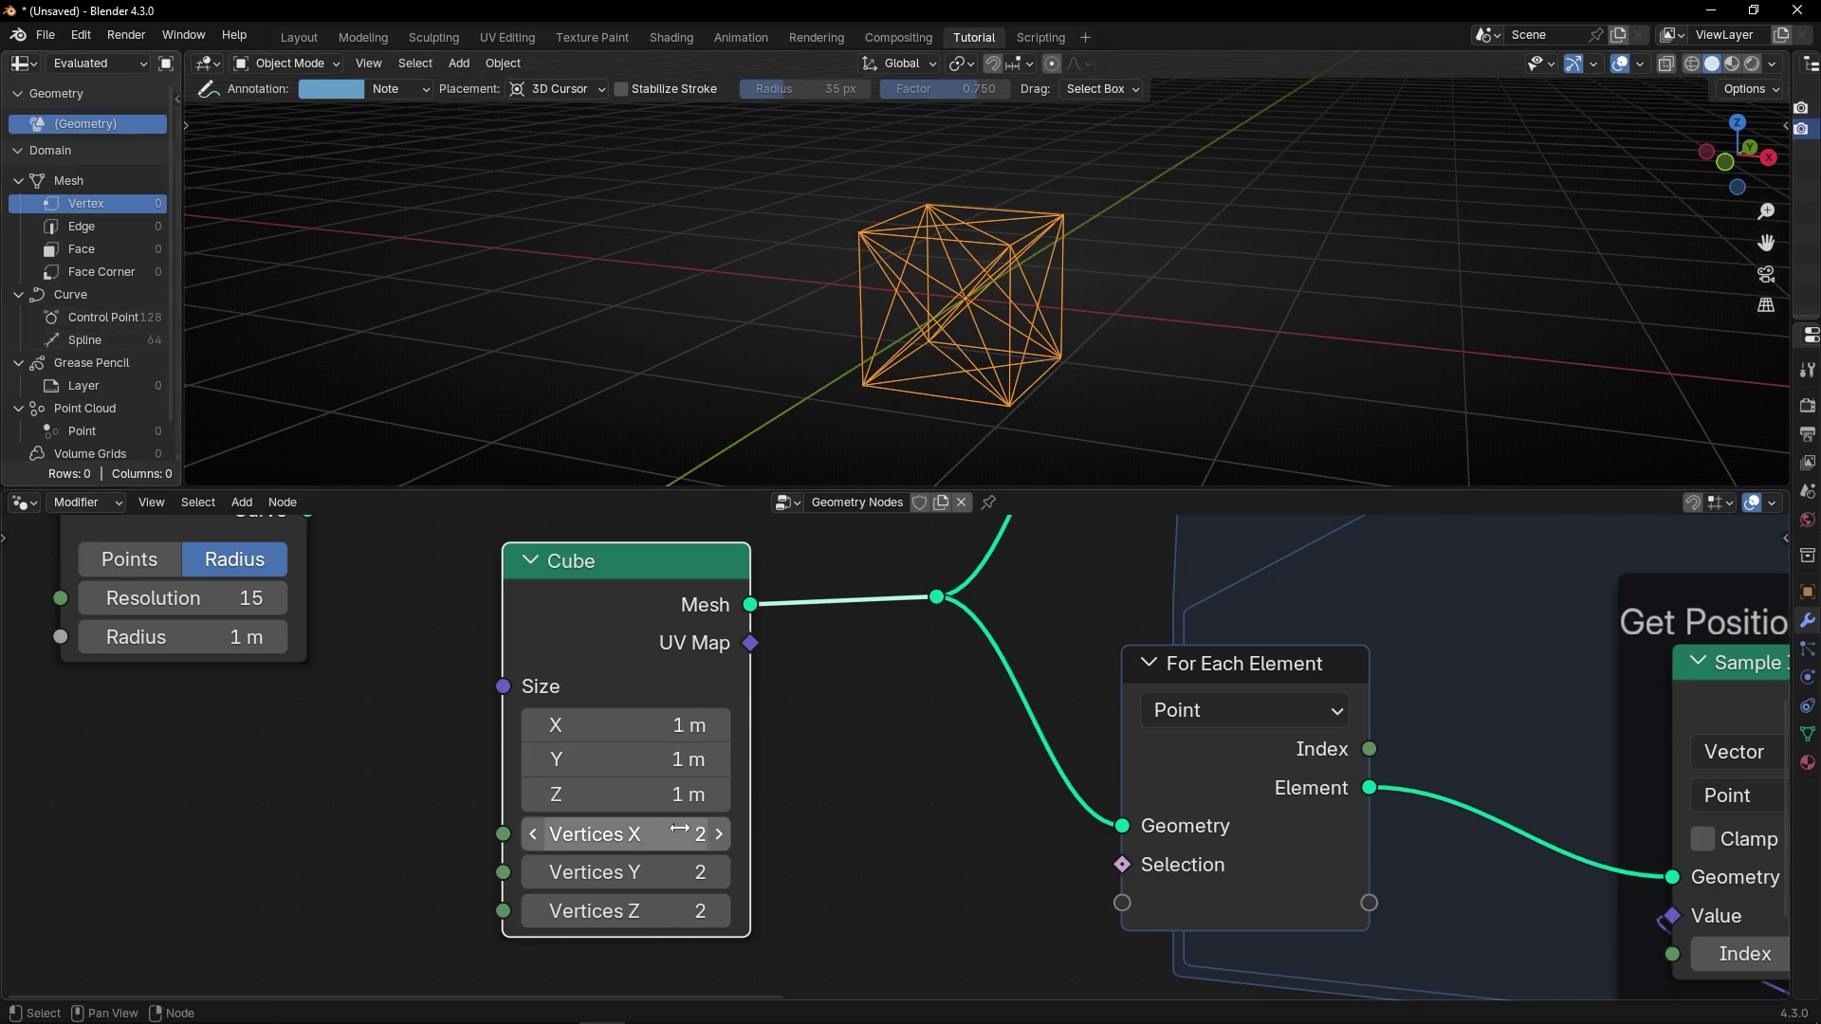
- Raise the Cube's Vertices X, Y and Z to 3 and on to 4 each, and view the generated lines up close
{"action": "left_click", "coordinate": [719, 835]}
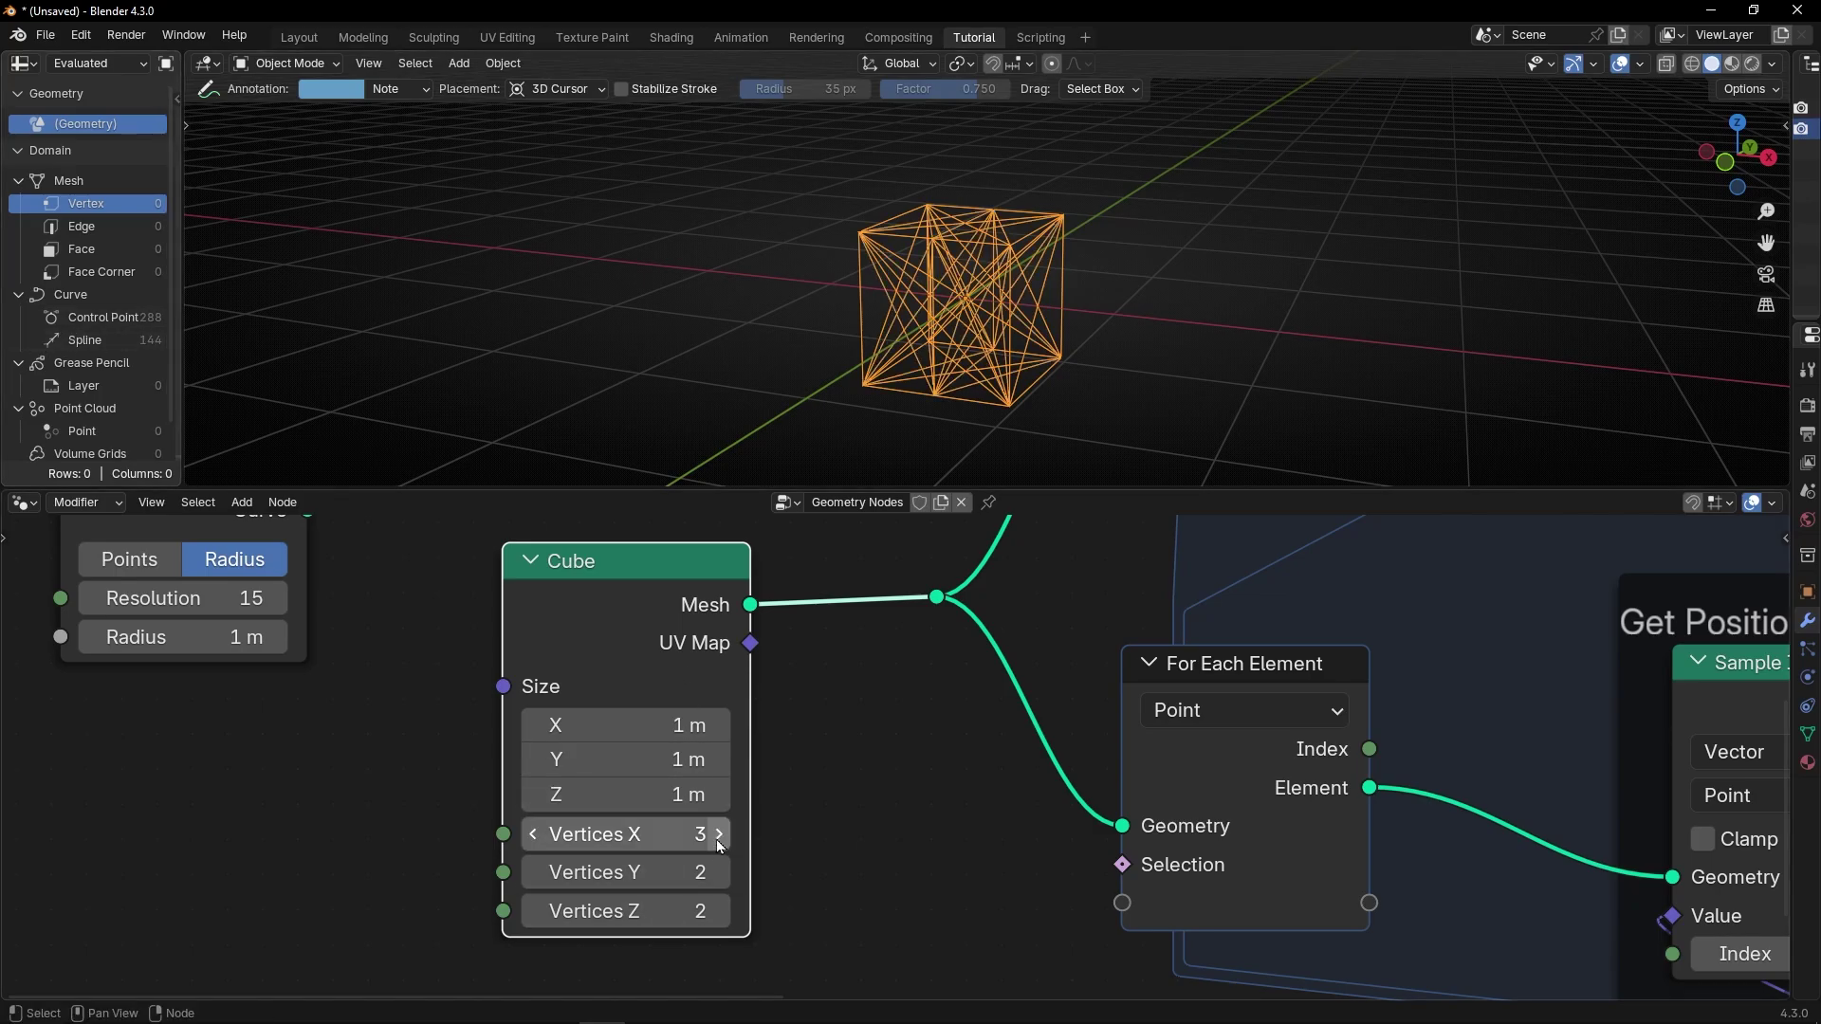
{"action": "left_click", "coordinate": [725, 873]}
{"action": "left_click", "coordinate": [725, 912]}
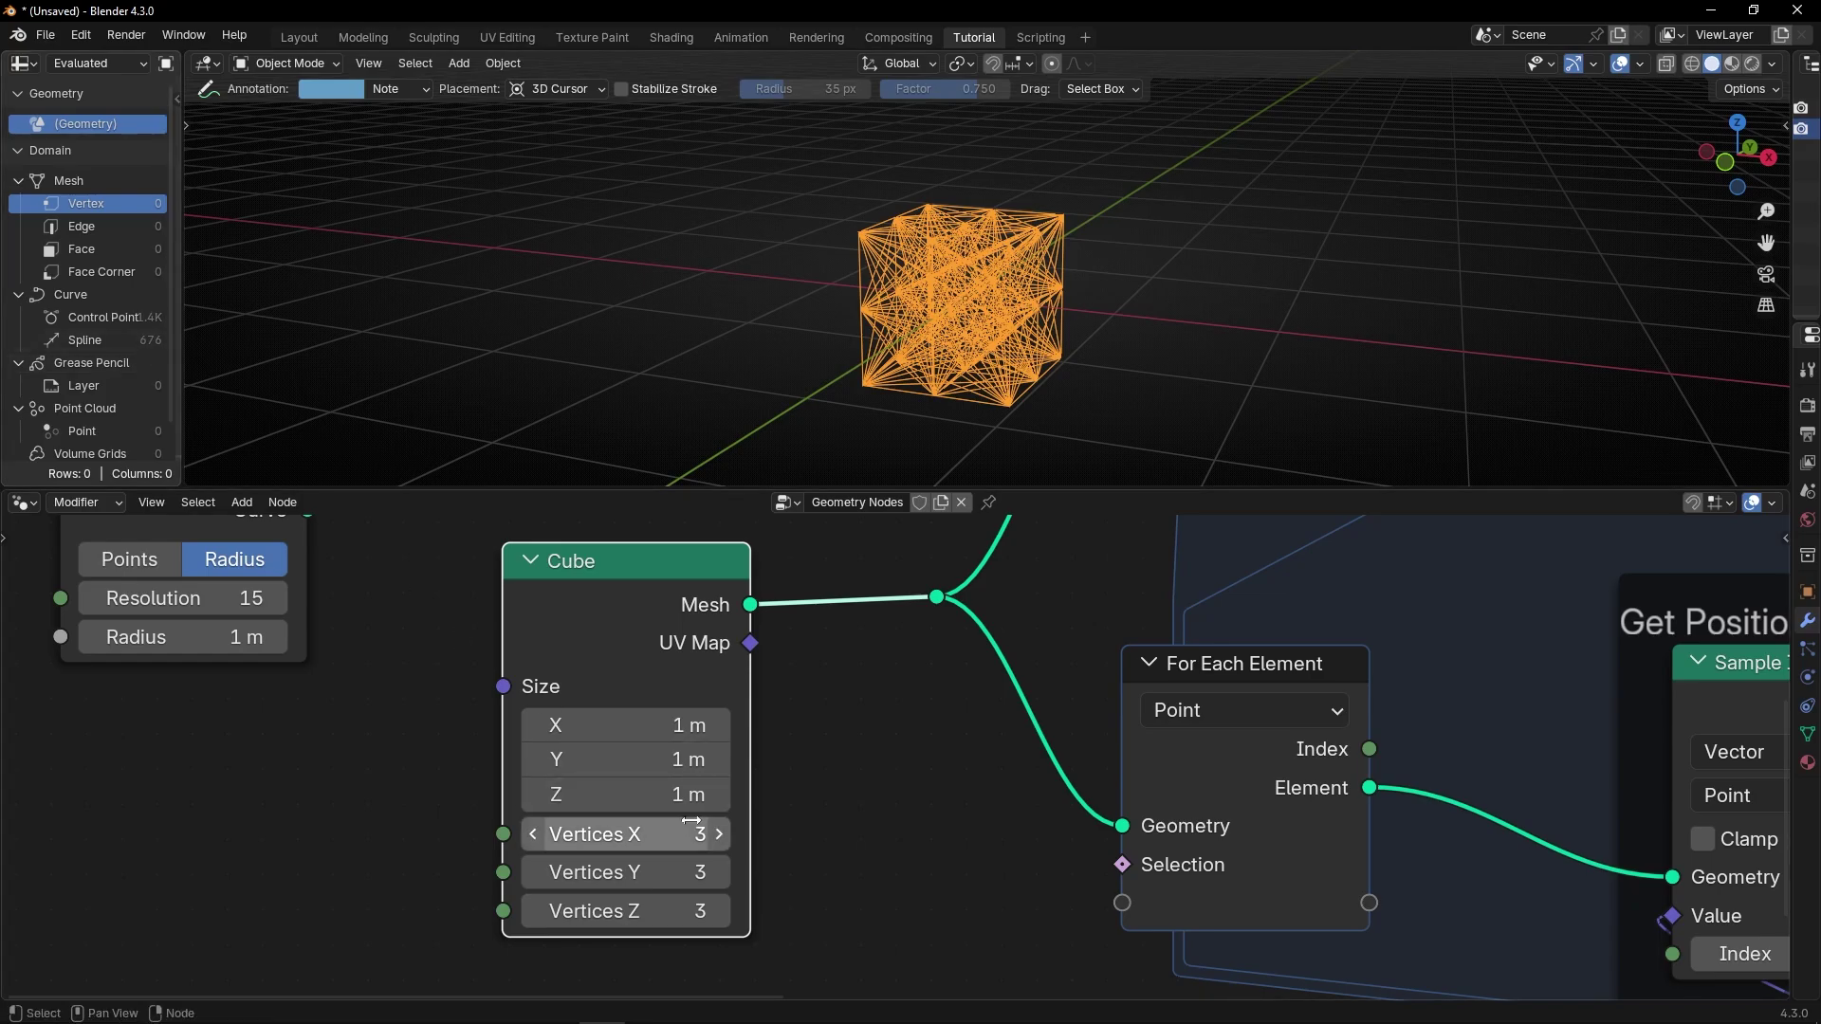
{"action": "left_click", "coordinate": [721, 834]}
{"action": "left_click", "coordinate": [721, 873]}
{"action": "left_click", "coordinate": [721, 911]}
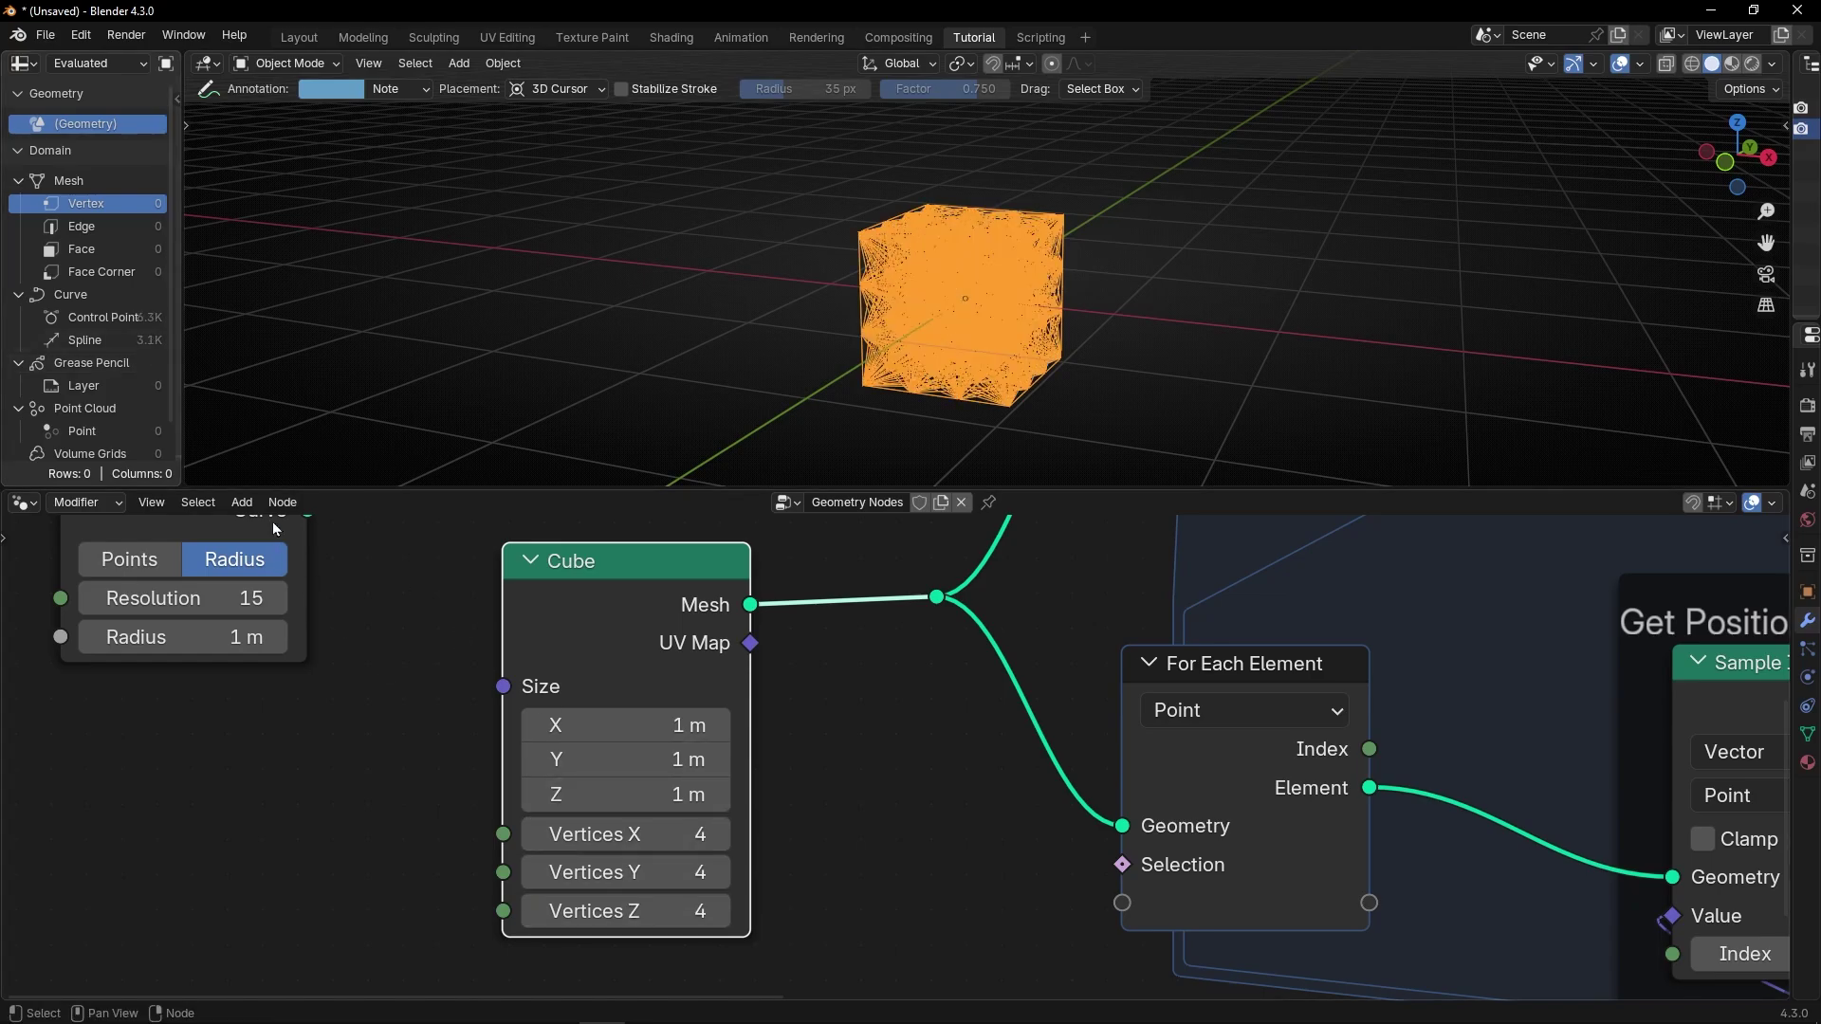
{"action": "scroll", "coordinate": [1118, 414], "scroll_direction": "up", "scroll_amount": 2}
{"action": "middle_click_drag", "start_coordinate": [1118, 415], "coordinate": [1081, 432]}
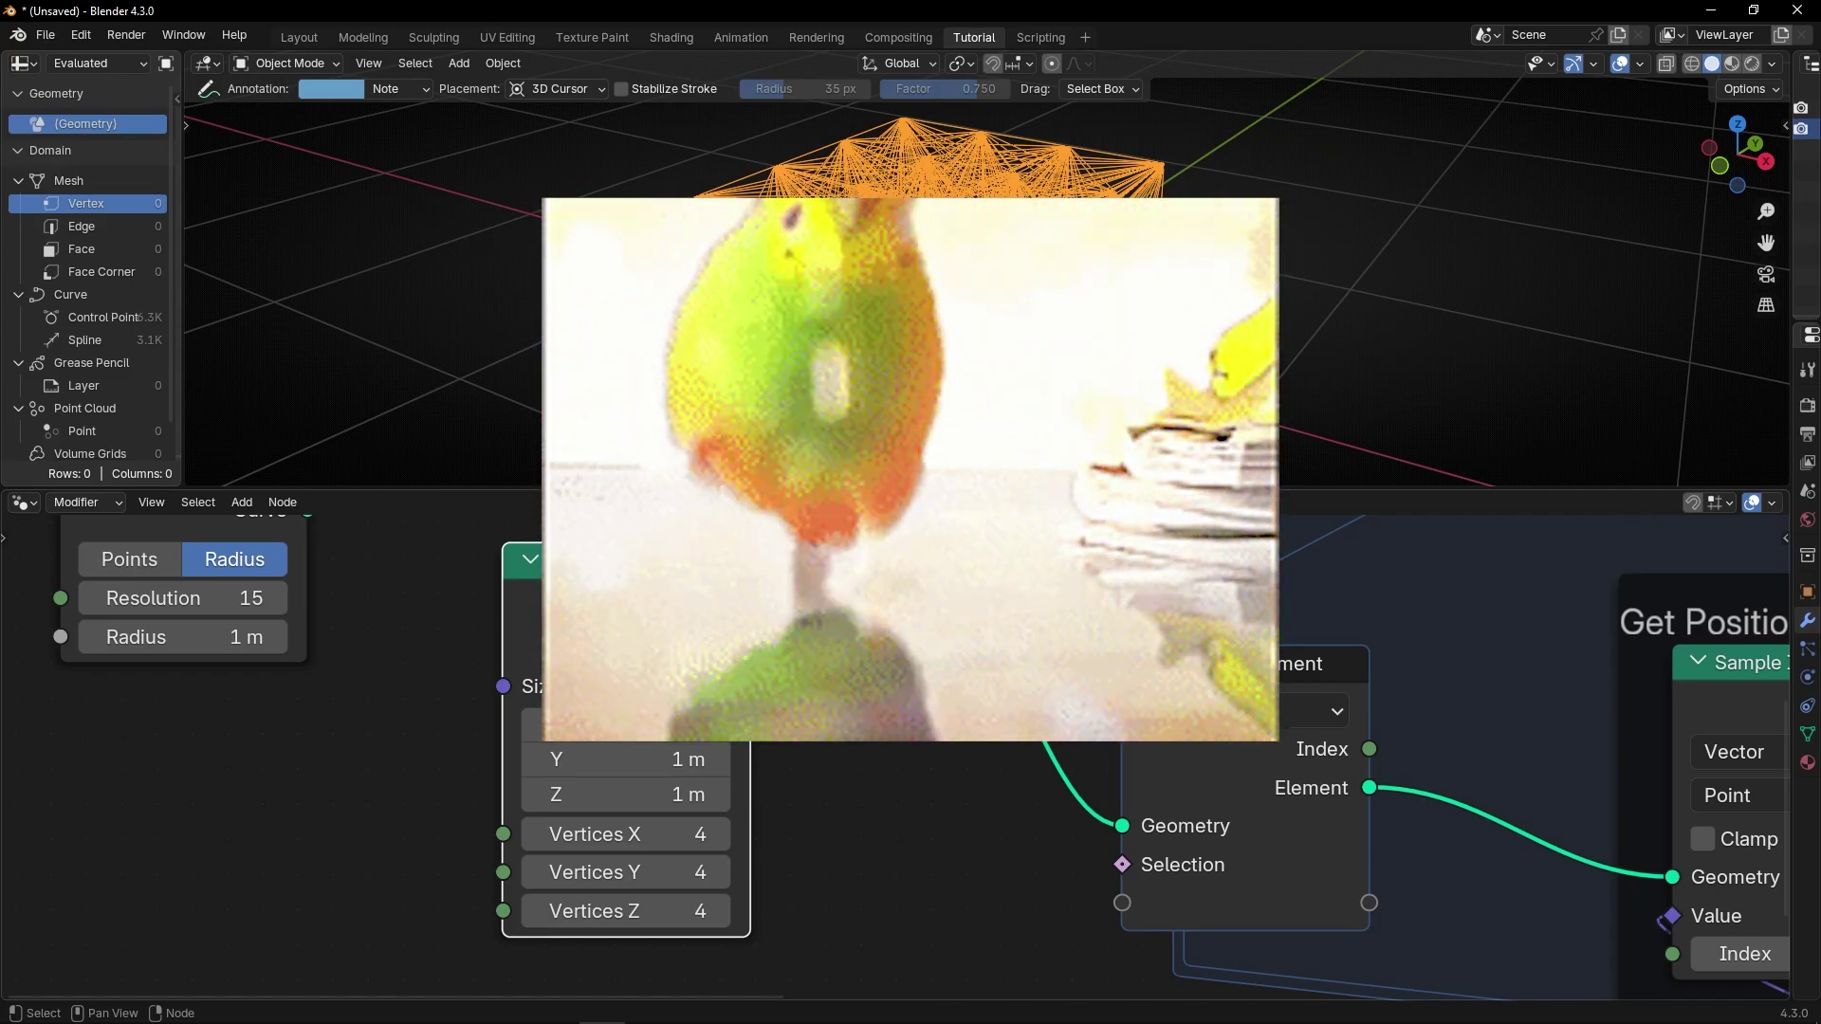
- Replace the Cube node with an Ico Sphere and connect its Mesh output to the reroute
{"action": "key", "text": "x"}
{"action": "key", "text": "shift+a"}
{"action": "type", "text": "ico"}
{"action": "key", "text": "Return"}
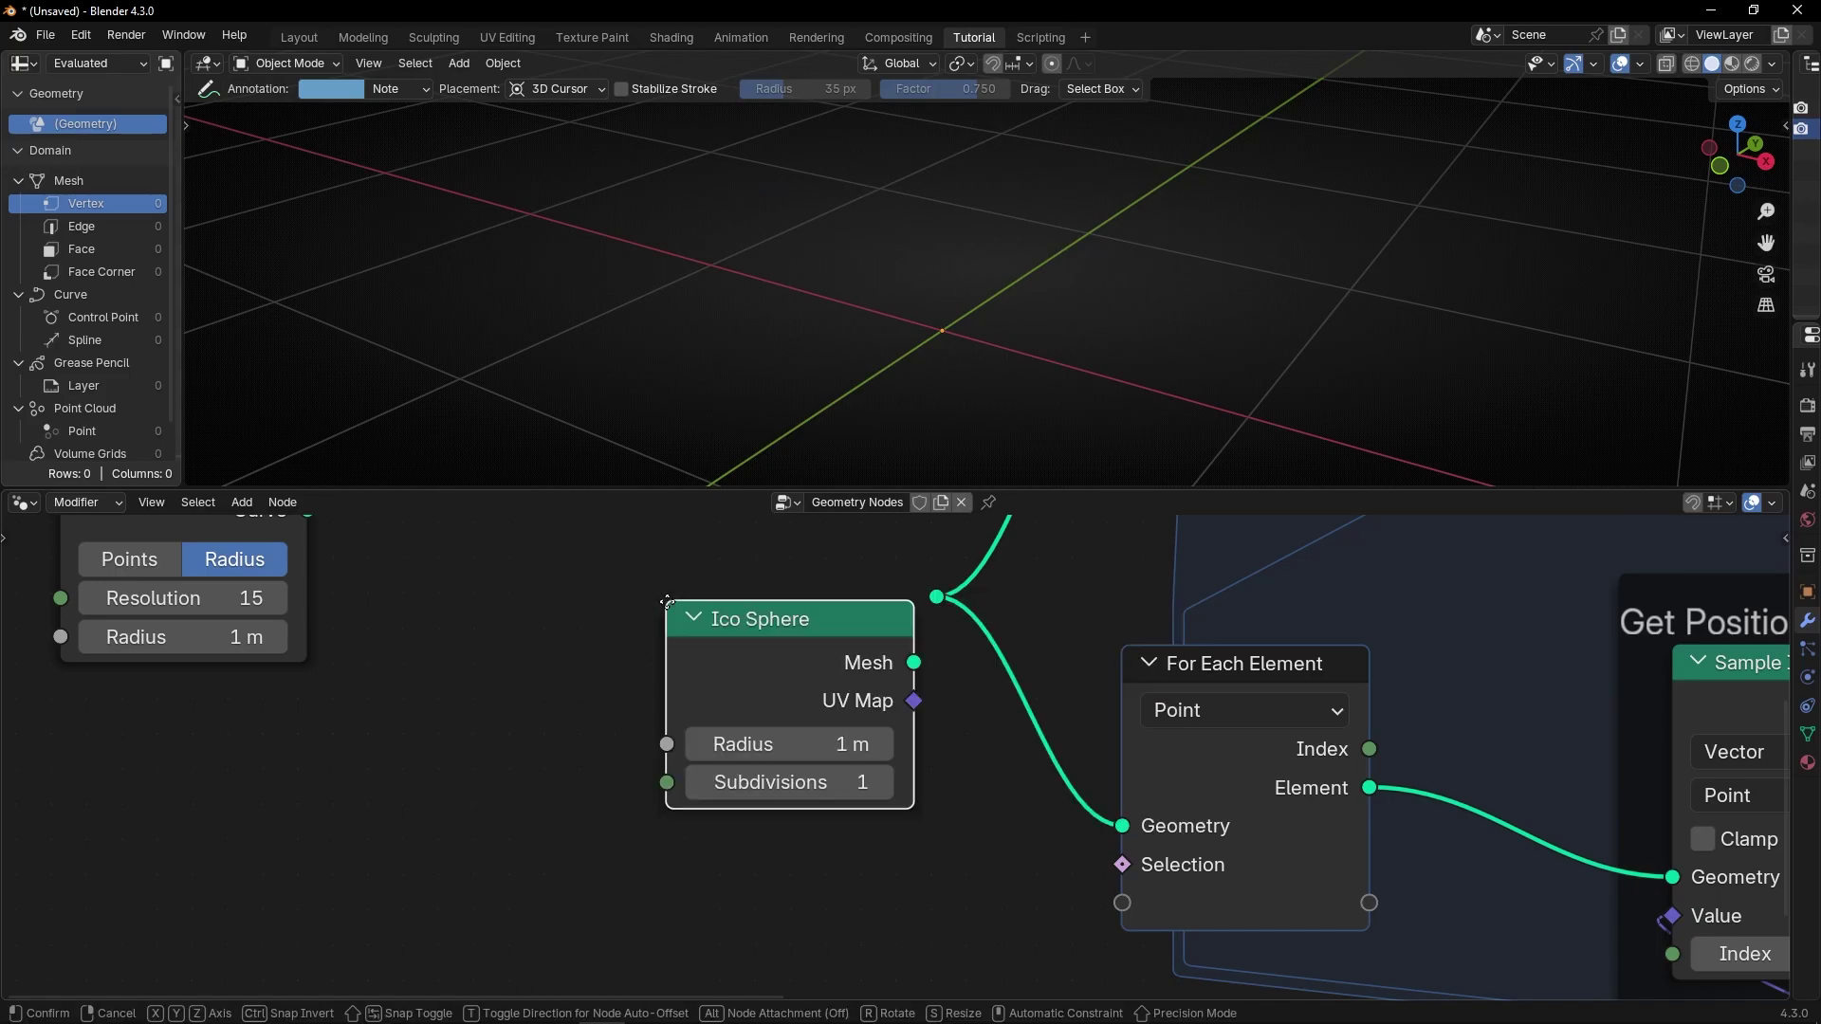
{"action": "left_click", "coordinate": [597, 572]}
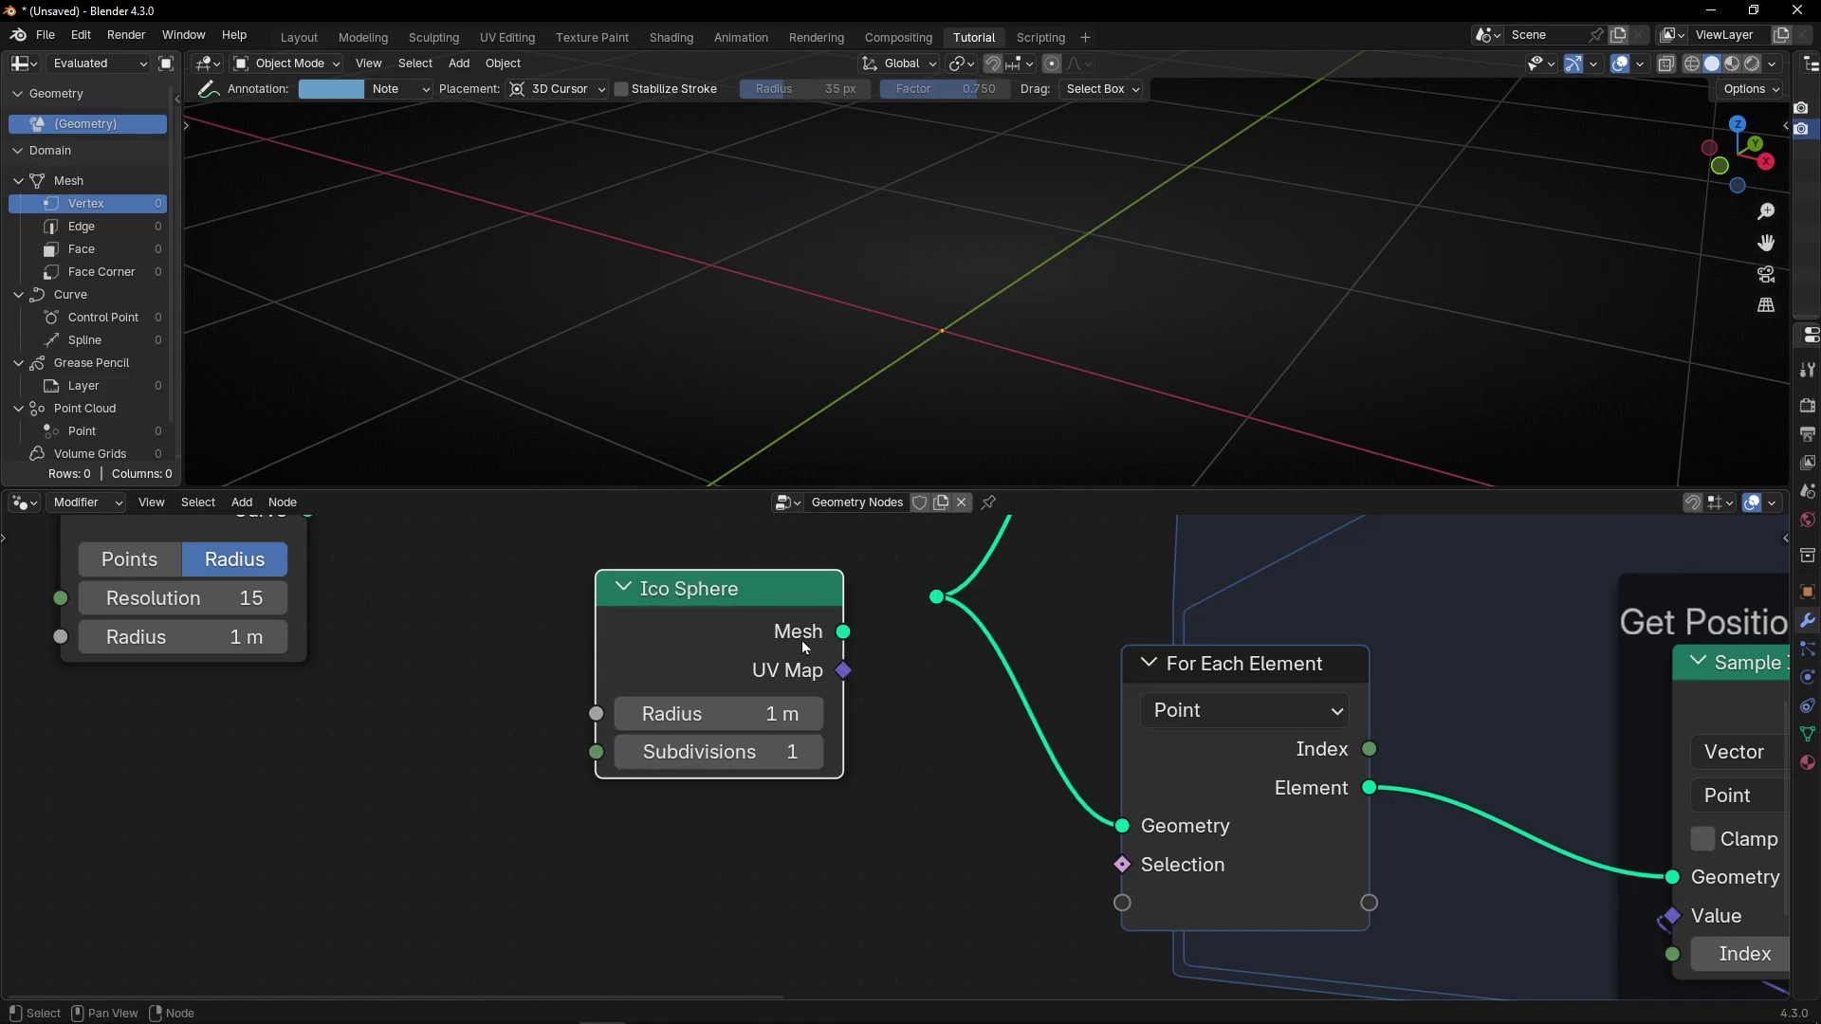
{"action": "left_click_drag", "start_coordinate": [843, 630], "coordinate": [937, 597]}
{"action": "scroll", "coordinate": [1068, 399], "scroll_direction": "down", "scroll_amount": 4}
{"action": "middle_click_drag", "start_coordinate": [1067, 398], "coordinate": [987, 370]}
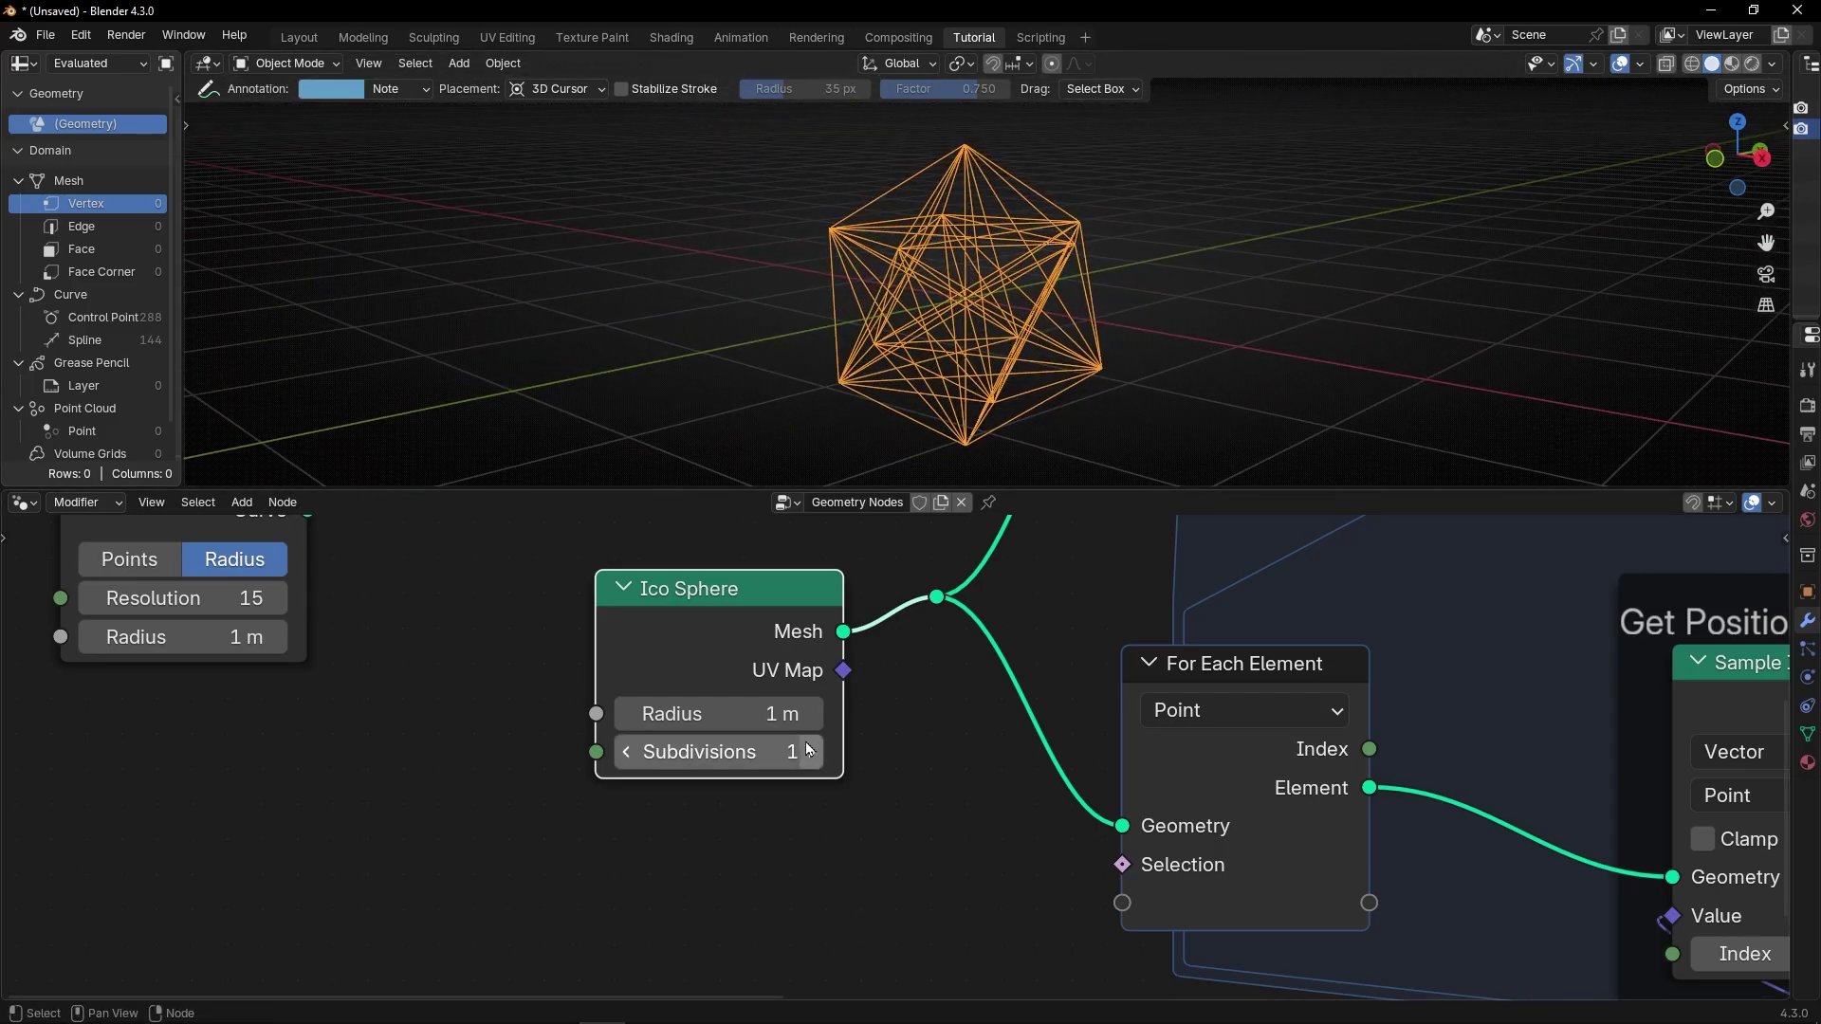
- Set the Ico Sphere's subdivisions to 2 and view the resulting line network up close
{"action": "left_click", "coordinate": [808, 752]}
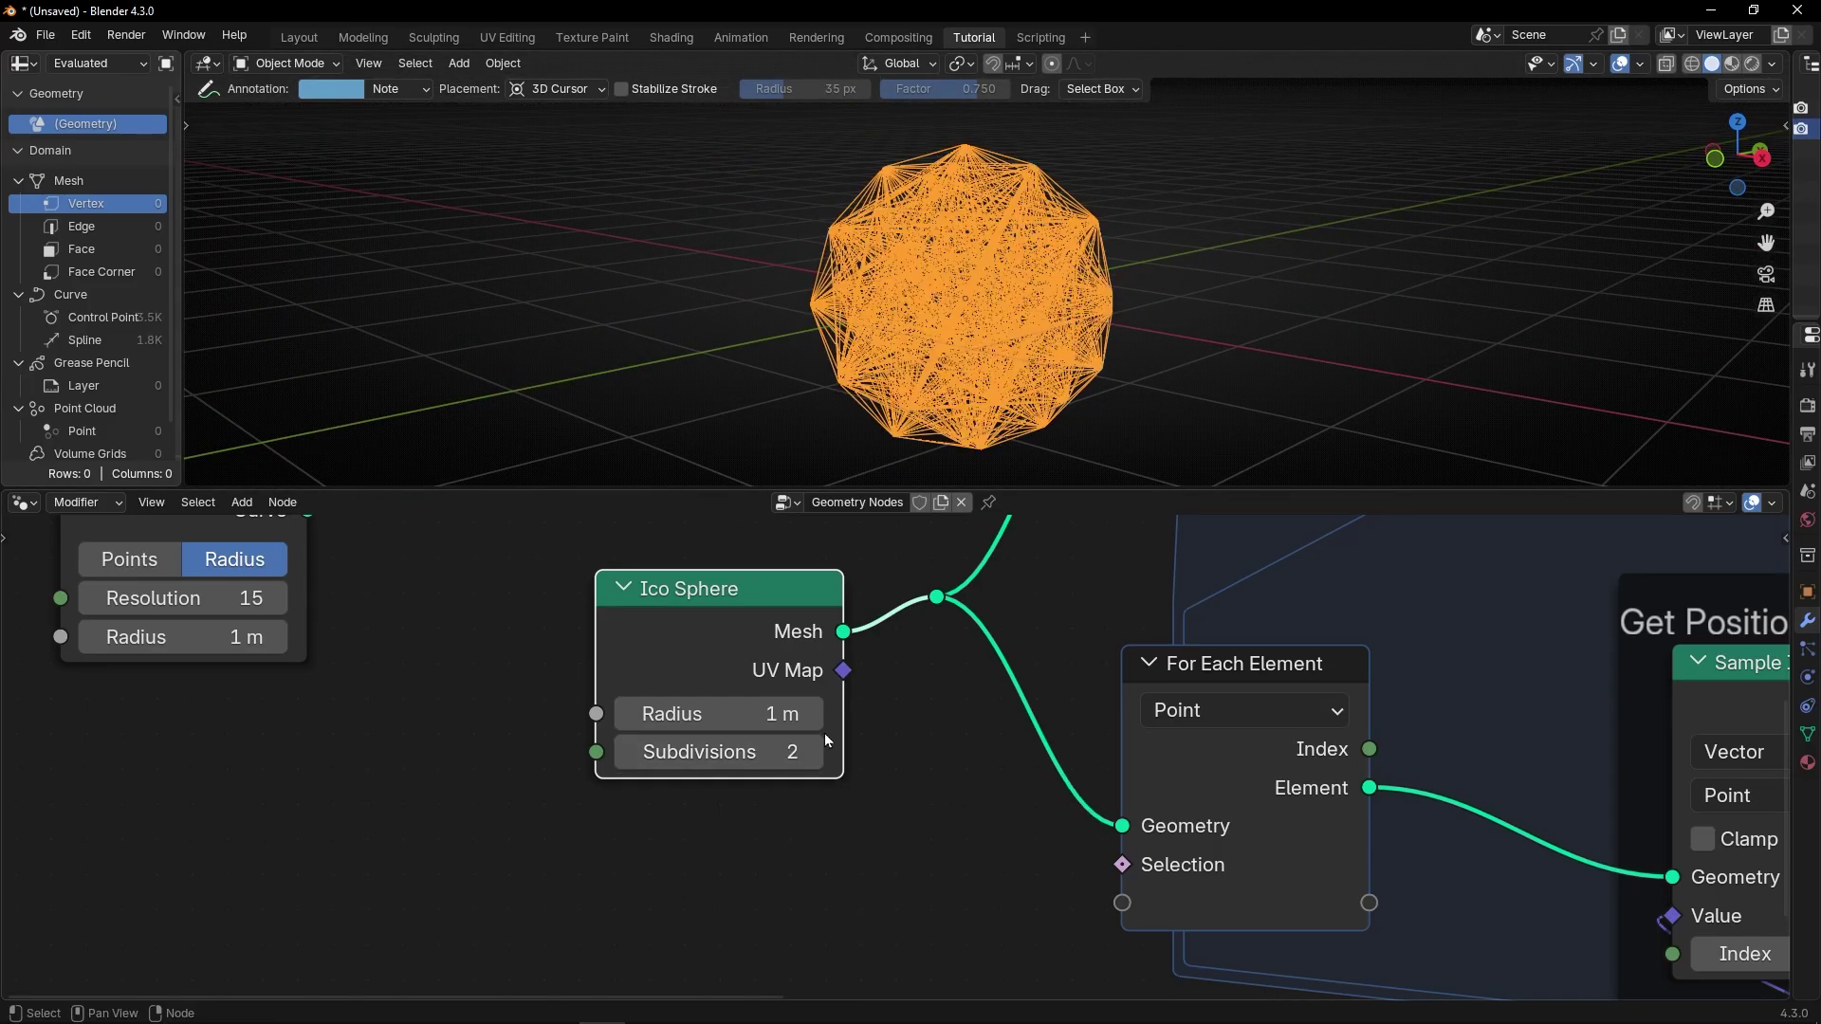
{"action": "scroll", "coordinate": [931, 431], "scroll_direction": "up", "scroll_amount": 3}
{"action": "middle_click_drag", "start_coordinate": [933, 376], "coordinate": [759, 377]}
- Delete the Ico Sphere node and put the Curve Circle back as the input of the reroute
{"action": "key", "text": "x"}
{"action": "scroll", "coordinate": [774, 646], "scroll_direction": "down", "scroll_amount": 5}
{"action": "middle_click_drag", "start_coordinate": [766, 665], "coordinate": [665, 748]}
{"action": "left_click_drag", "start_coordinate": [302, 635], "coordinate": [780, 701]}
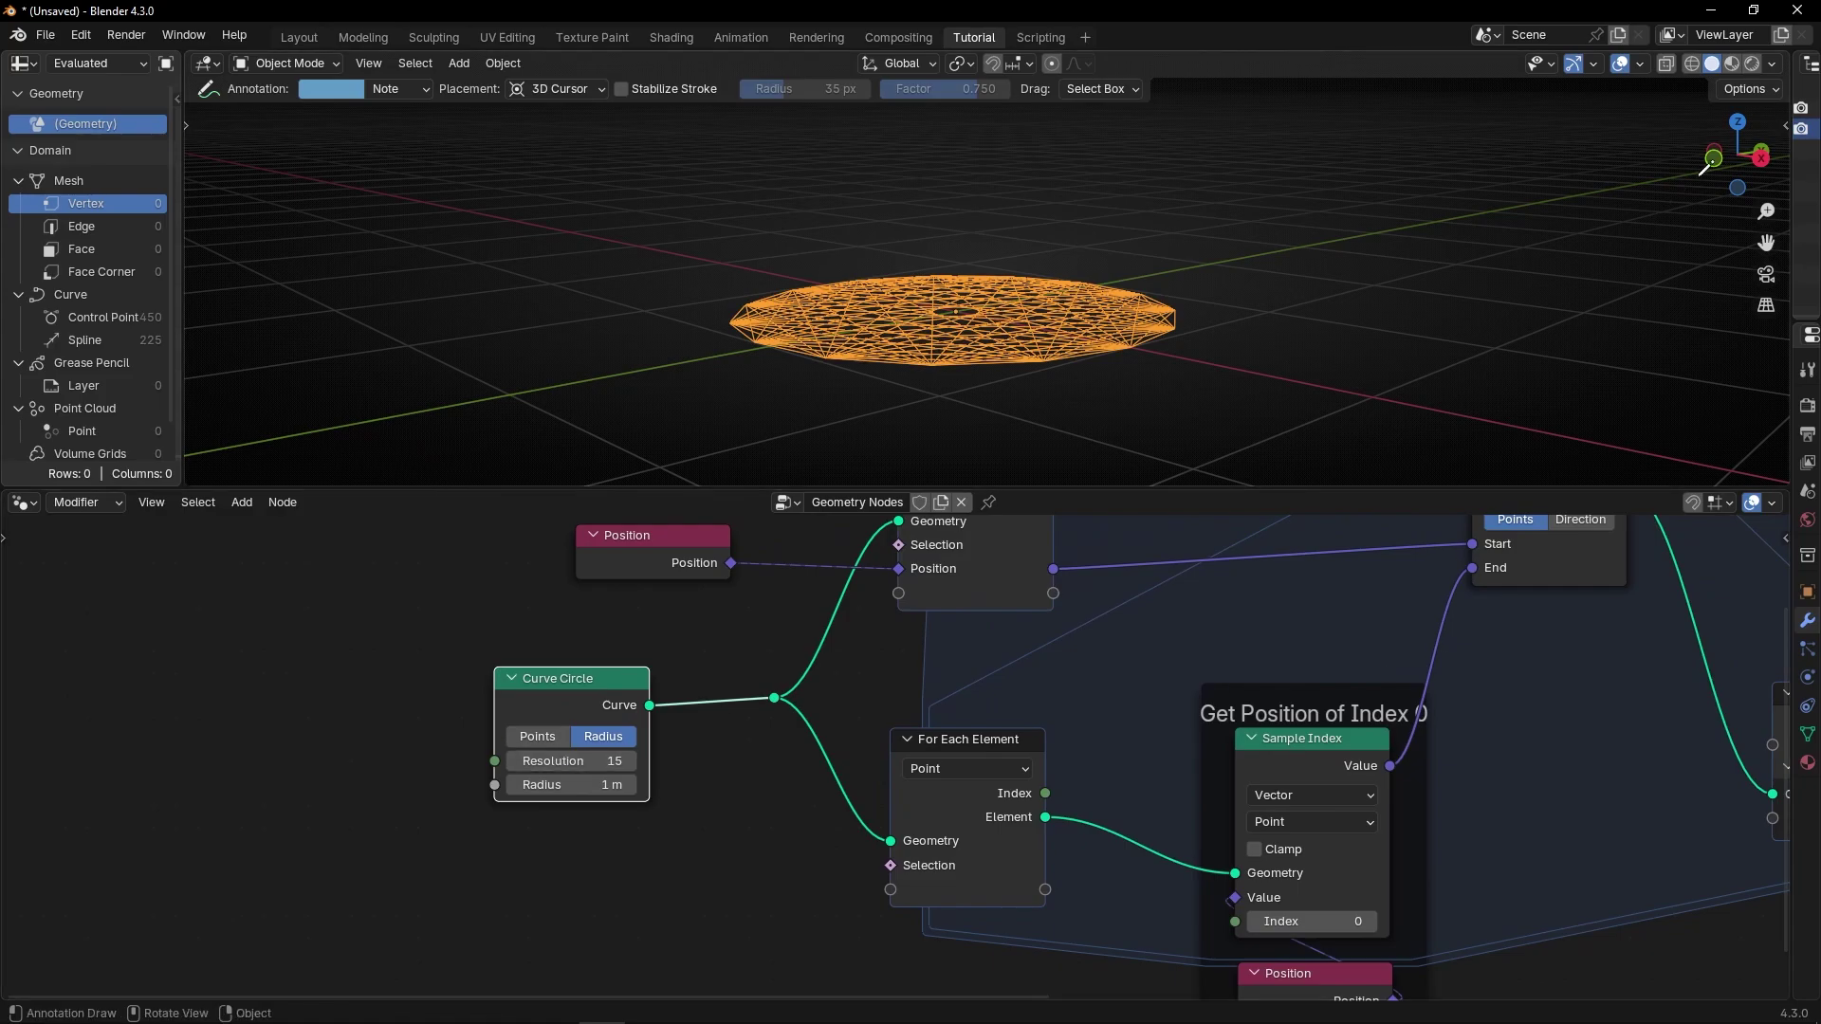
- Switch the viewport to top view and set the Curve Circle's resolution to 3
{"action": "left_click", "coordinate": [1738, 121]}
{"action": "scroll", "coordinate": [569, 785], "scroll_direction": "up", "scroll_amount": 2}
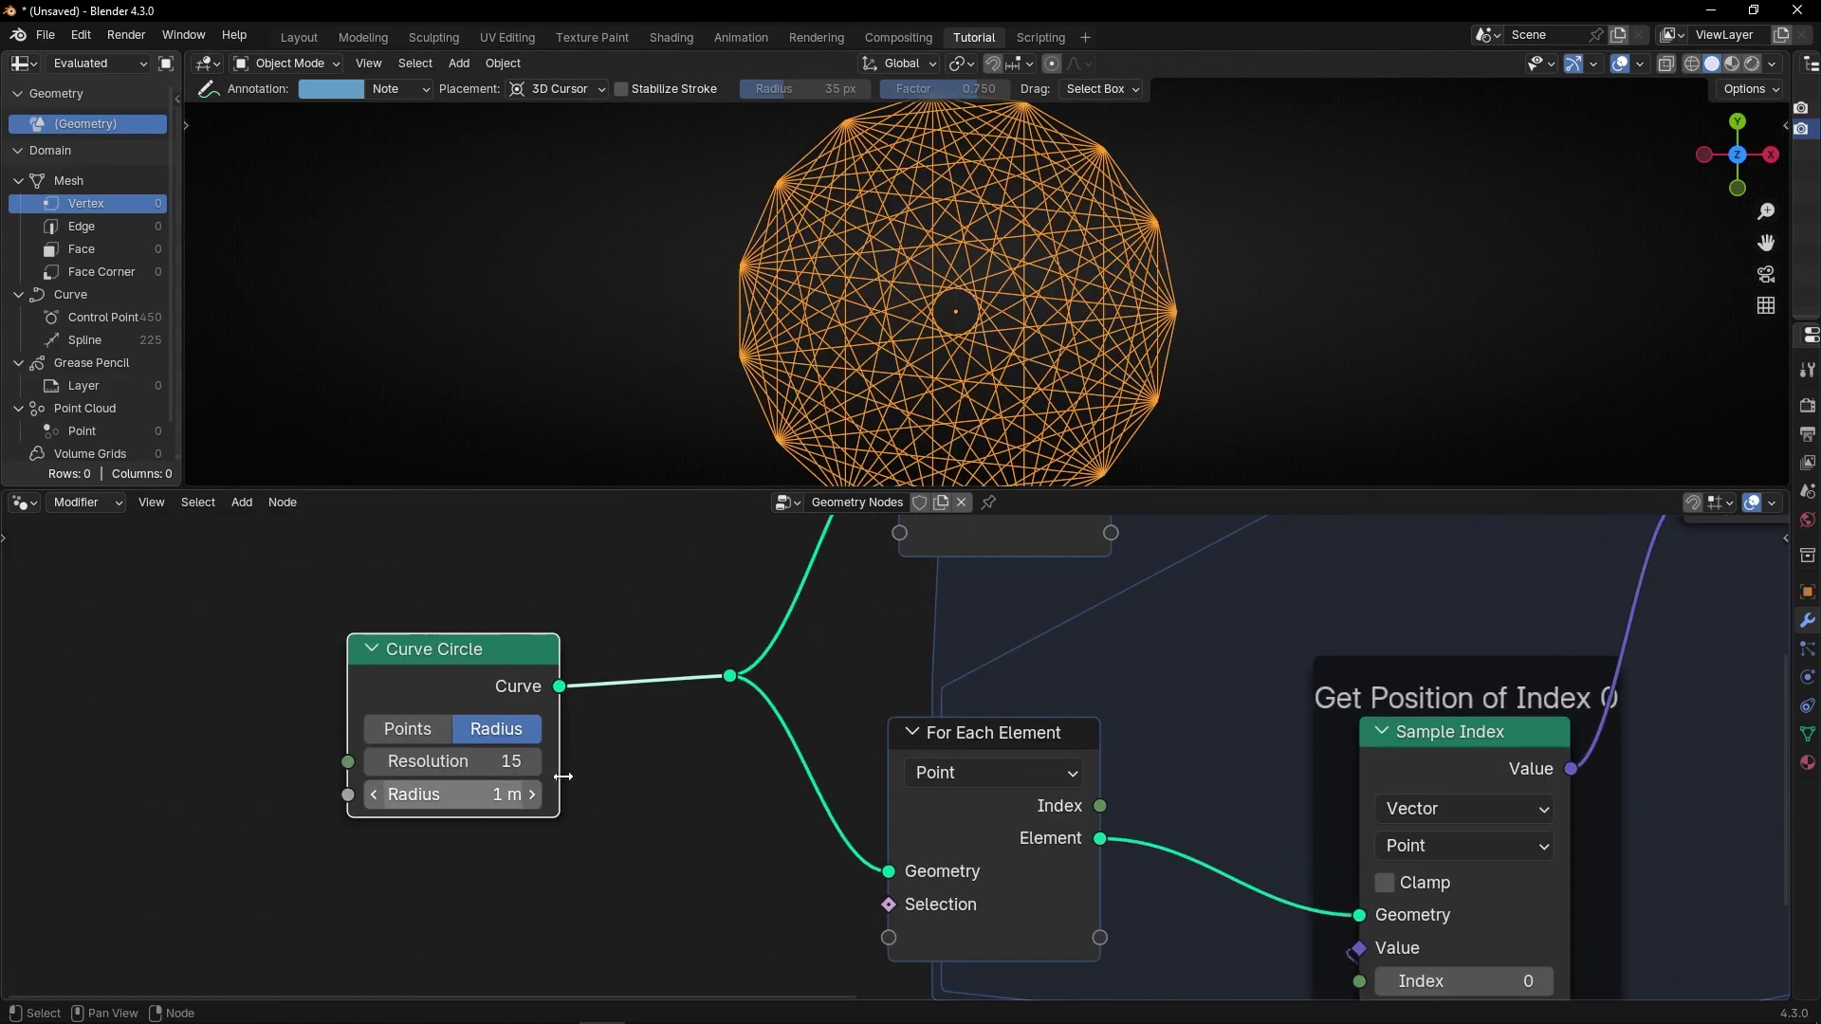
{"action": "left_click_drag", "start_coordinate": [502, 762], "coordinate": [408, 762]}
{"action": "scroll", "coordinate": [1110, 408], "scroll_direction": "down", "scroll_amount": 2}
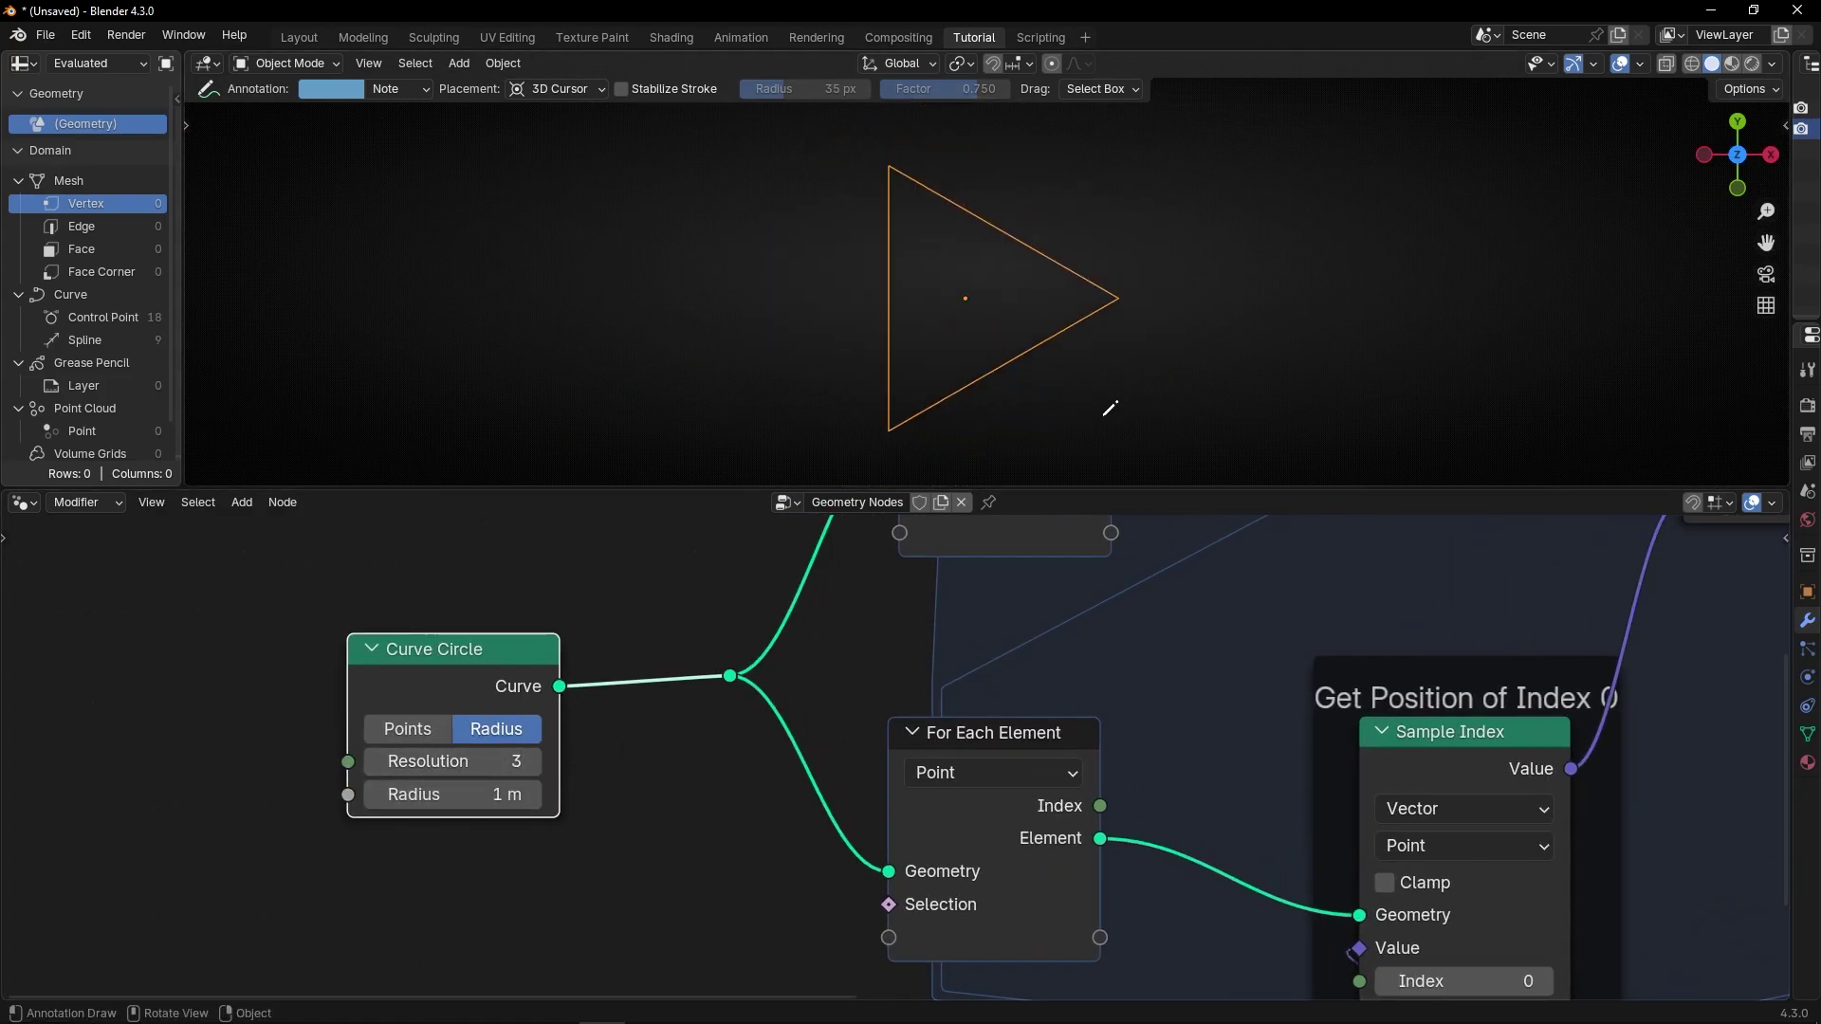
- Tidy the end of the node tree by shifting the outer zone's output node and moving Group Output closer to it
{"action": "scroll", "coordinate": [1170, 655], "scroll_direction": "down", "scroll_amount": 4}
{"action": "middle_click_drag", "start_coordinate": [1170, 654], "coordinate": [821, 641]}
{"action": "left_click_drag", "start_coordinate": [1213, 589], "coordinate": [1201, 614]}
{"action": "left_click_drag", "start_coordinate": [1459, 601], "coordinate": [1327, 642]}
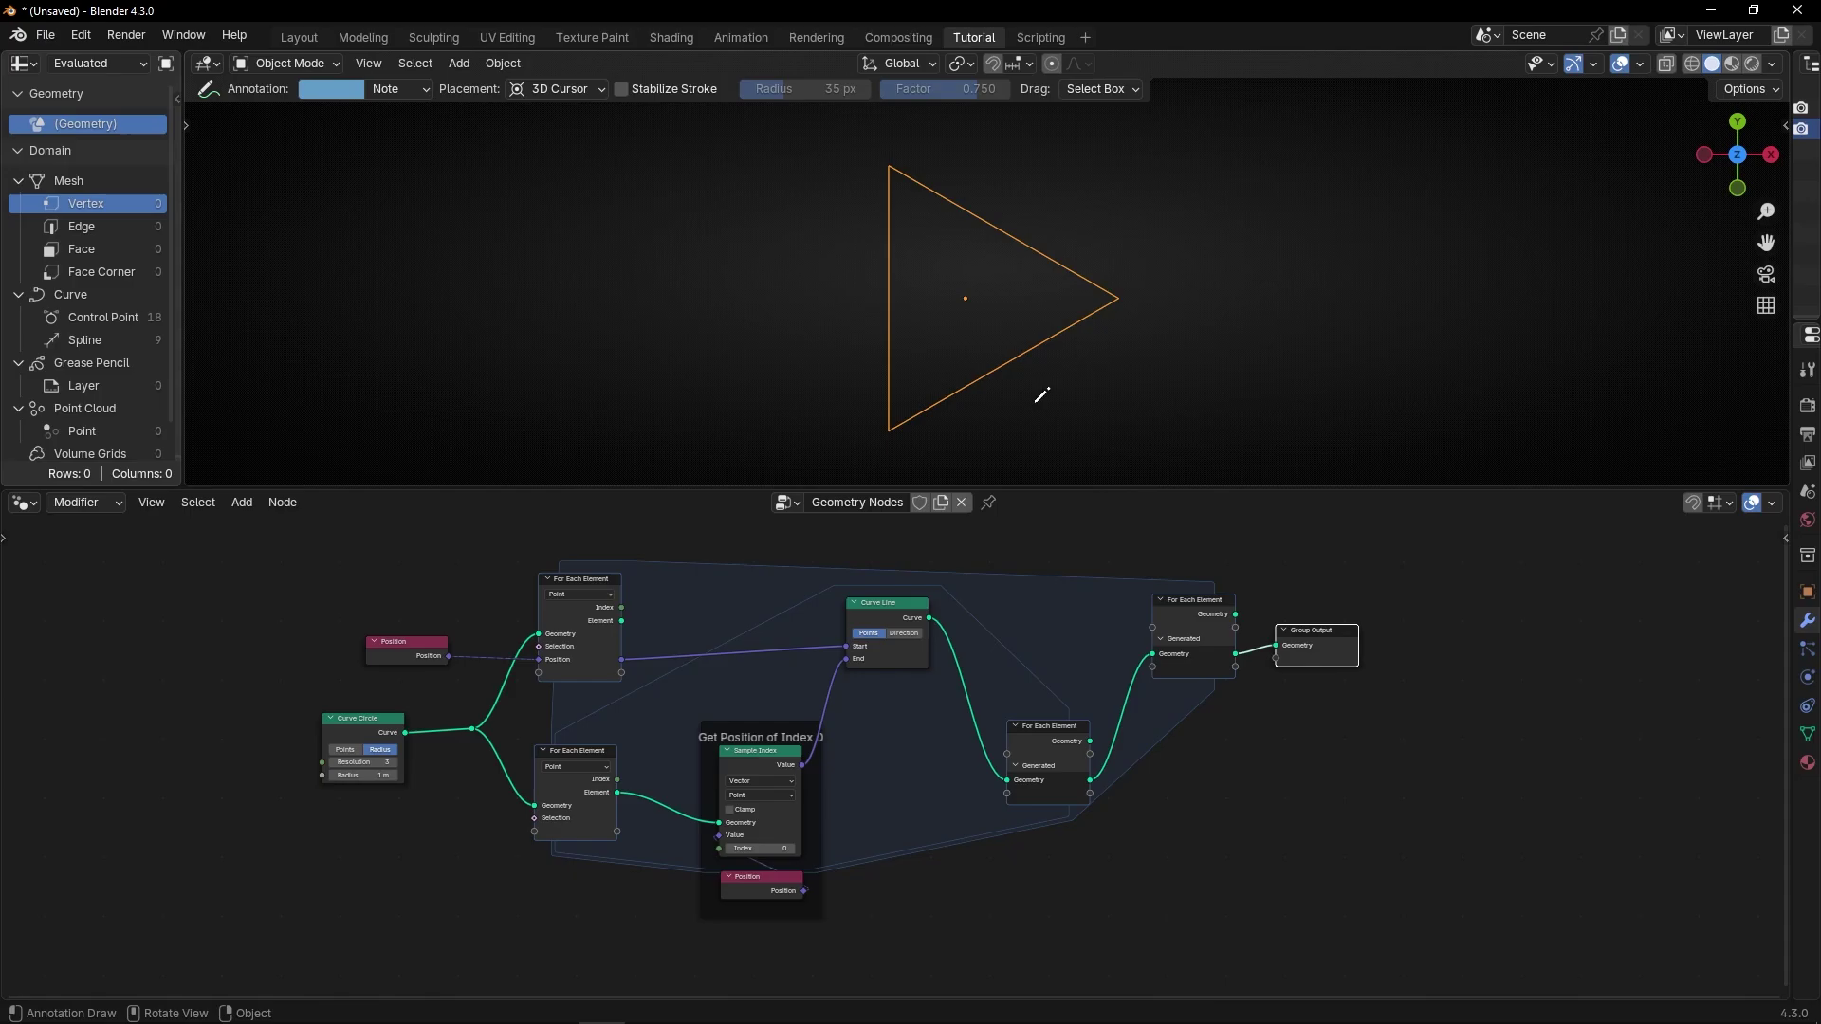
- Number the triangle's three sides 1, 2 and 3 by hand in the maximized viewport, and erase the numbers again
{"action": "key", "text": "ctrl+space"}
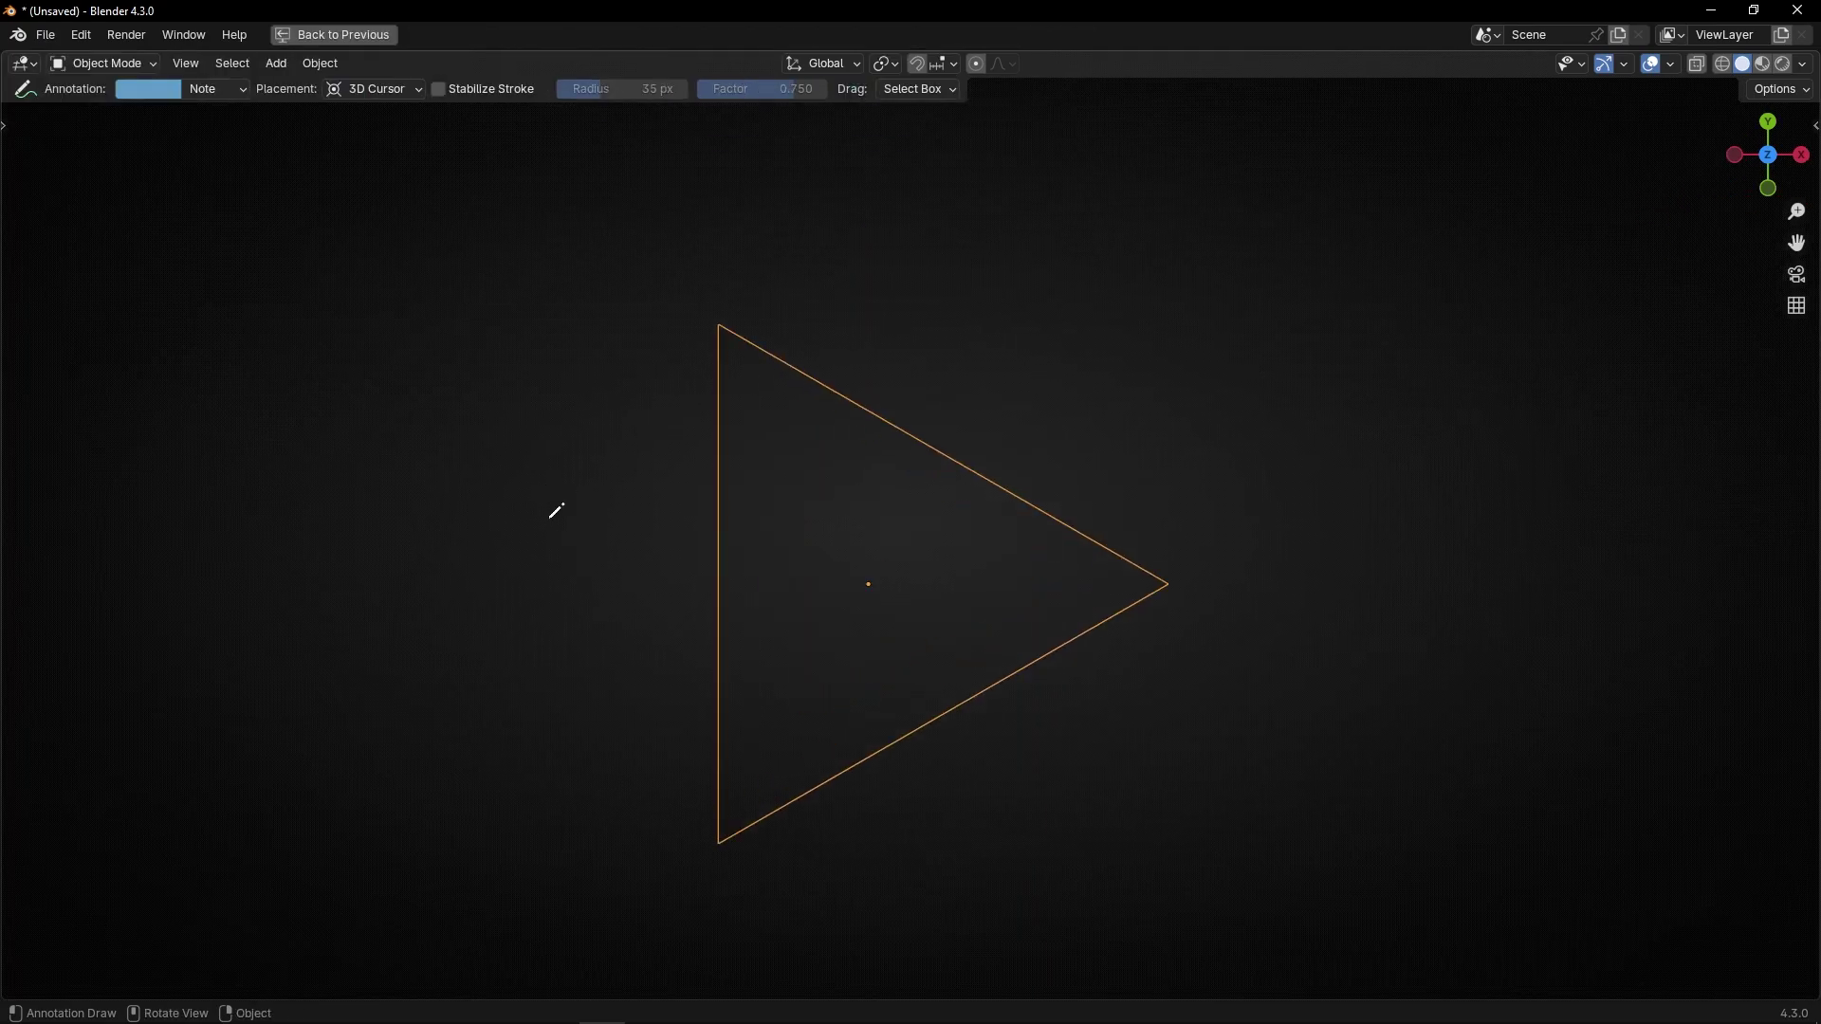
{"action": "left_click_drag", "start_coordinate": [546, 541], "coordinate": [616, 567]}
{"action": "left_click_drag", "start_coordinate": [954, 325], "coordinate": [1012, 412]}
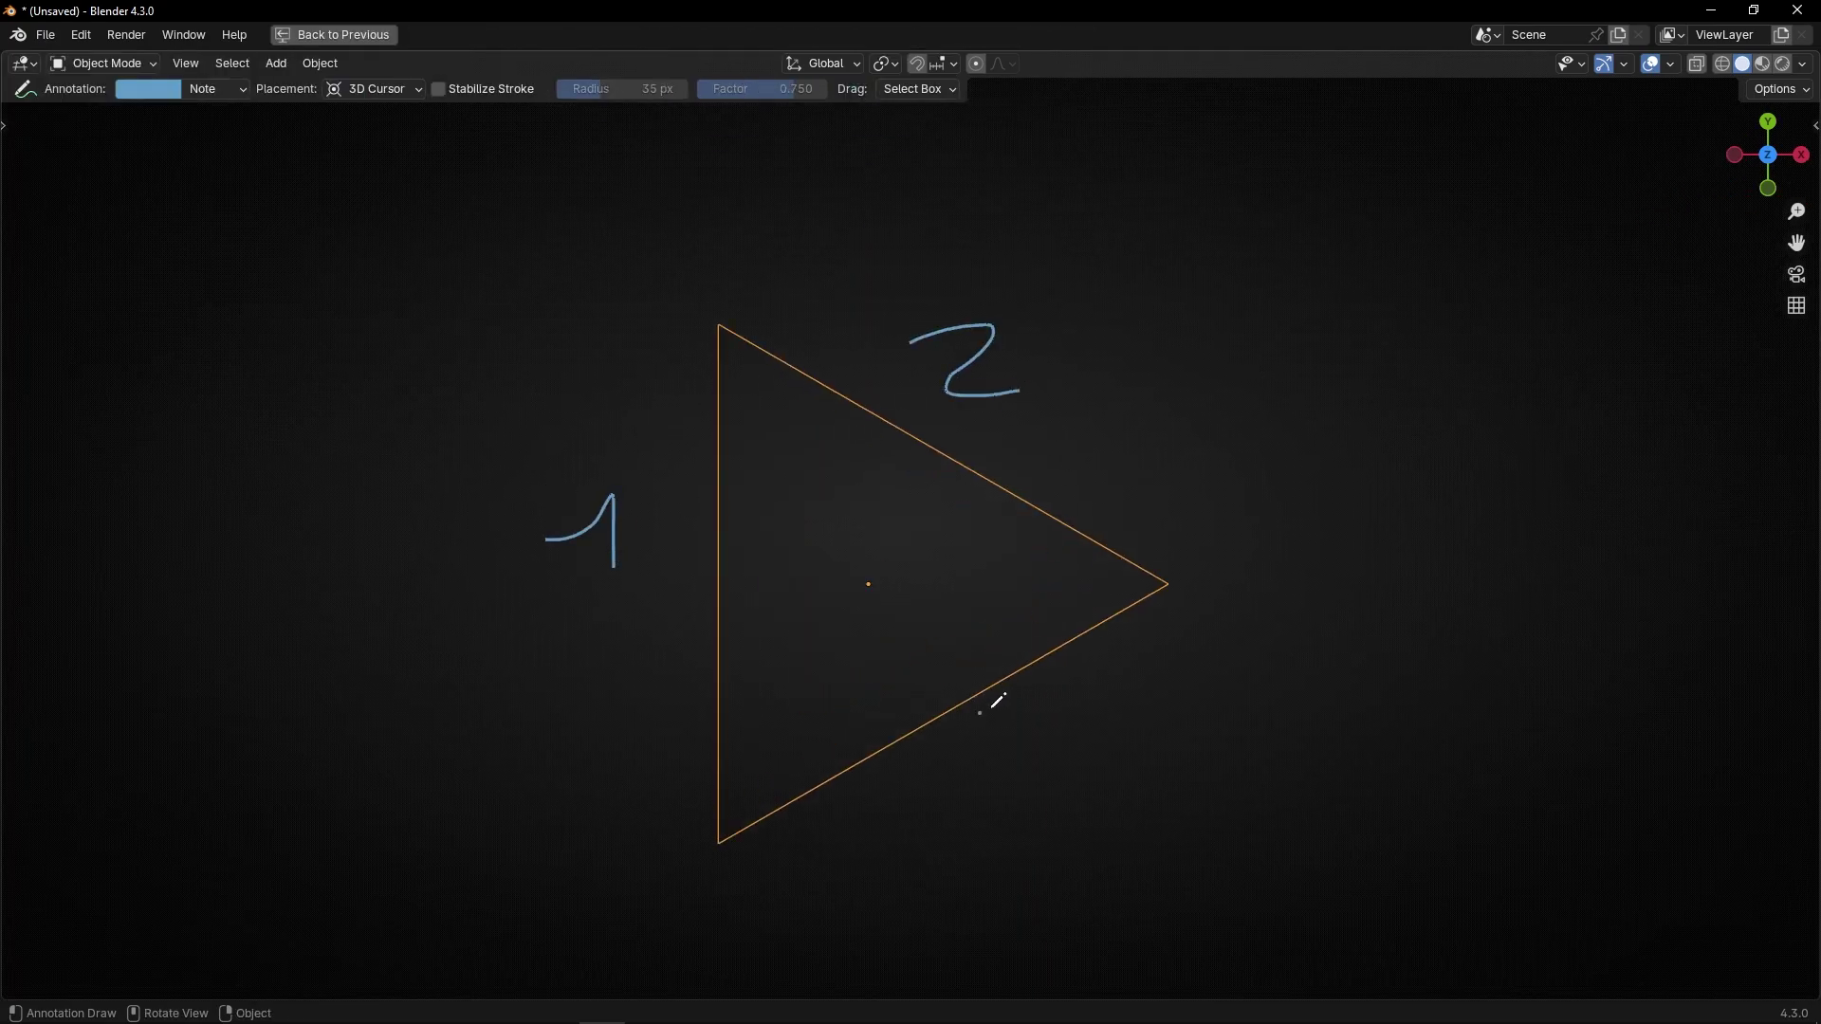
{"action": "left_click_drag", "start_coordinate": [979, 711], "coordinate": [1032, 802]}
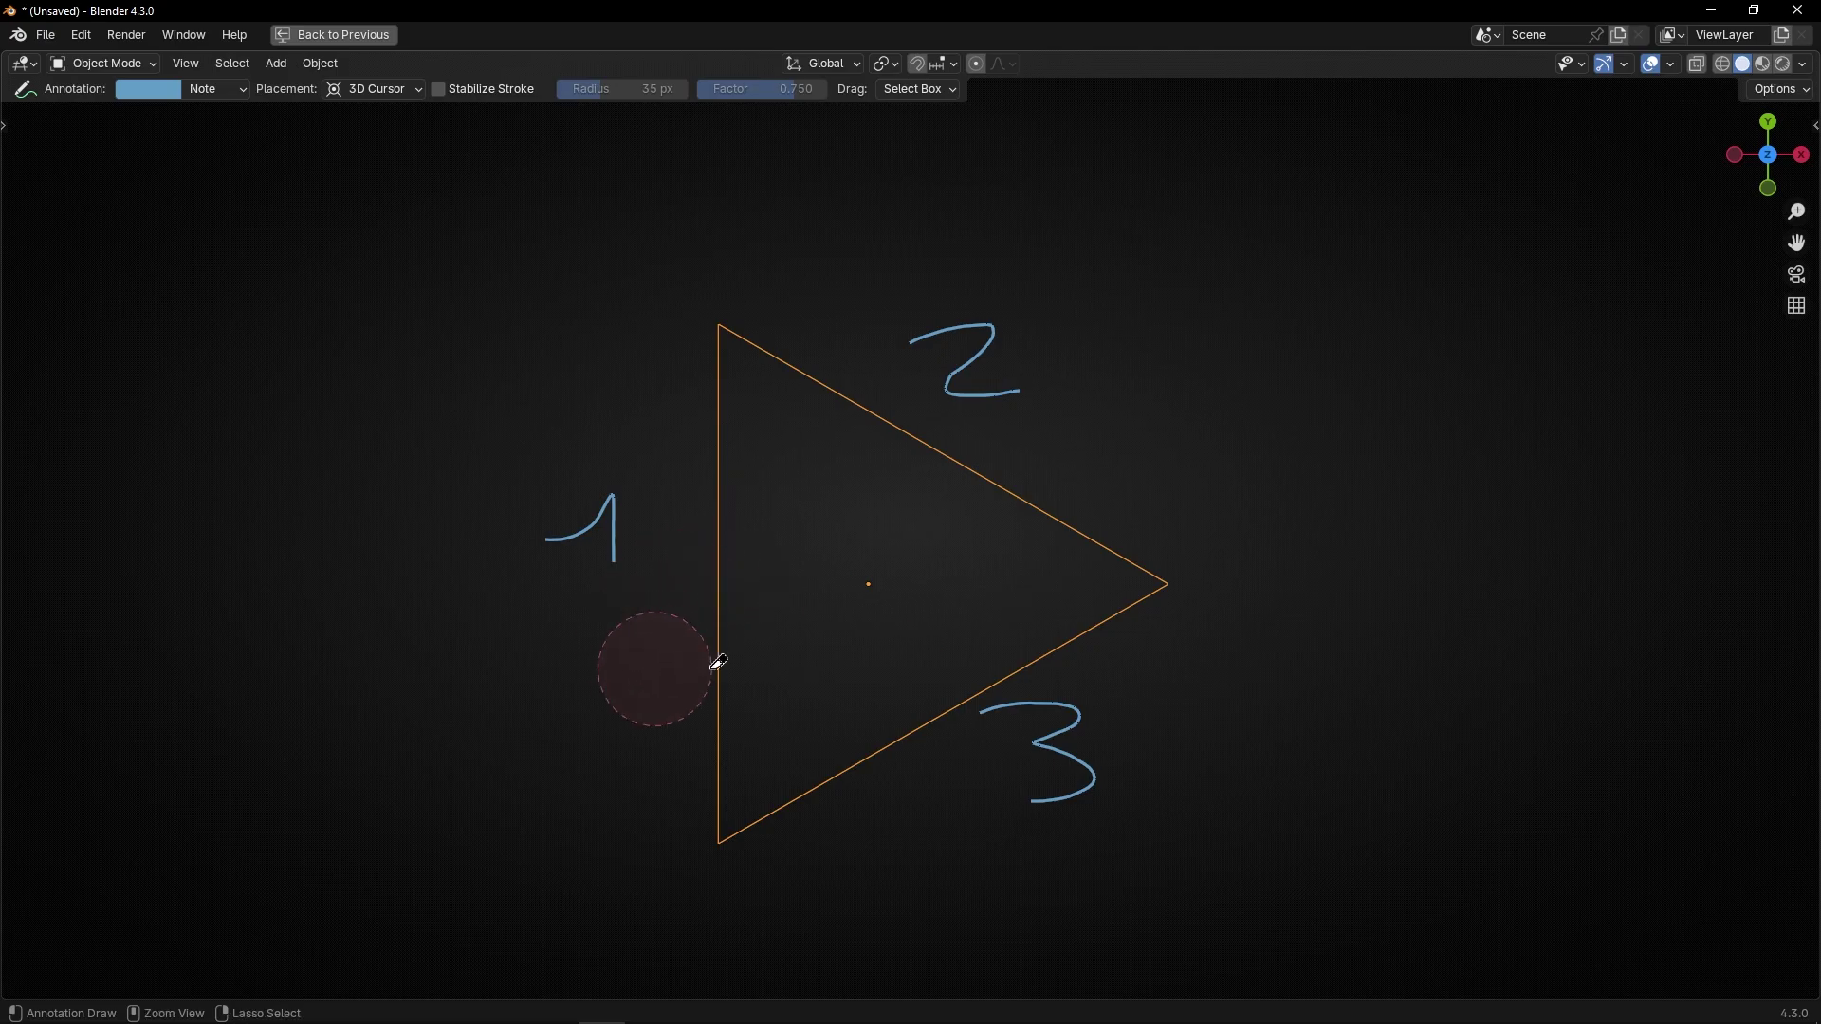
{"action": "mouse_move", "coordinate": [715, 663]}
{"action": "left_mouse_down", "text": "ctrl"}
{"action": "mouse_move", "coordinate": [732, 545]}
{"action": "mouse_move", "coordinate": [1028, 321]}
{"action": "mouse_move", "coordinate": [1092, 787]}
{"action": "left_mouse_up", "text": "ctrl"}
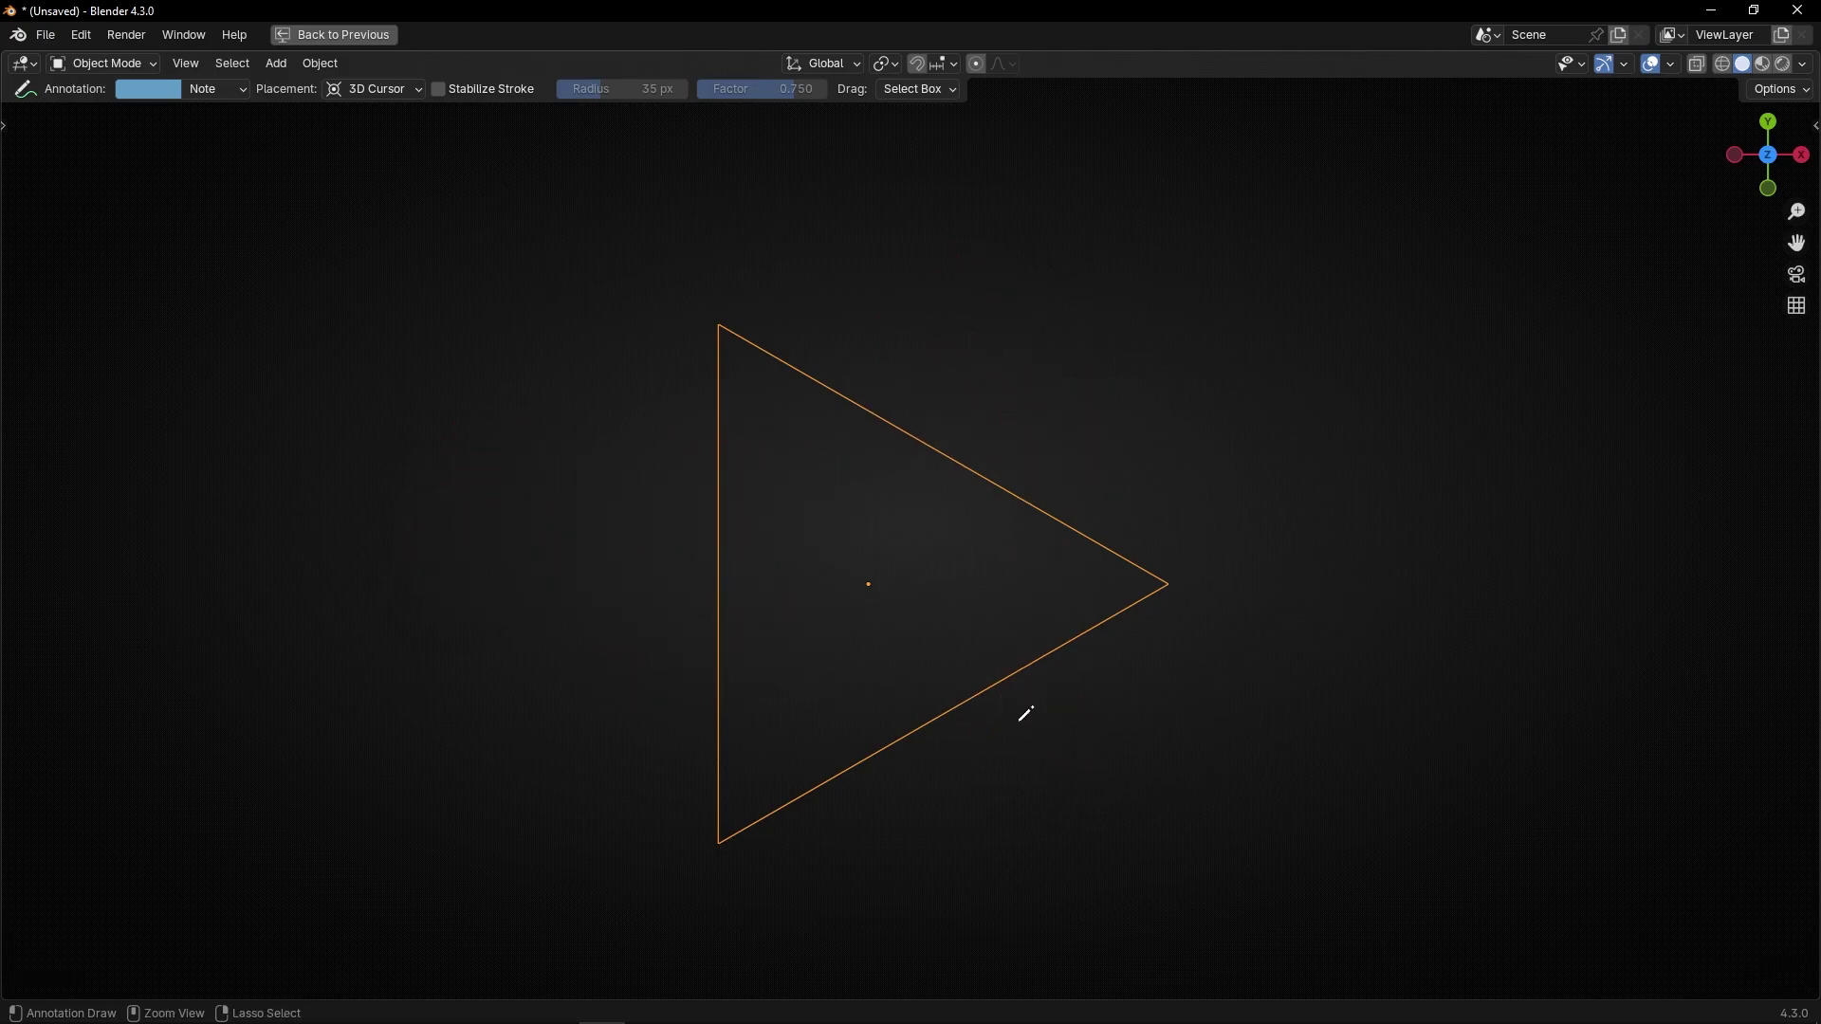
{"action": "key", "text": "ctrl+space"}
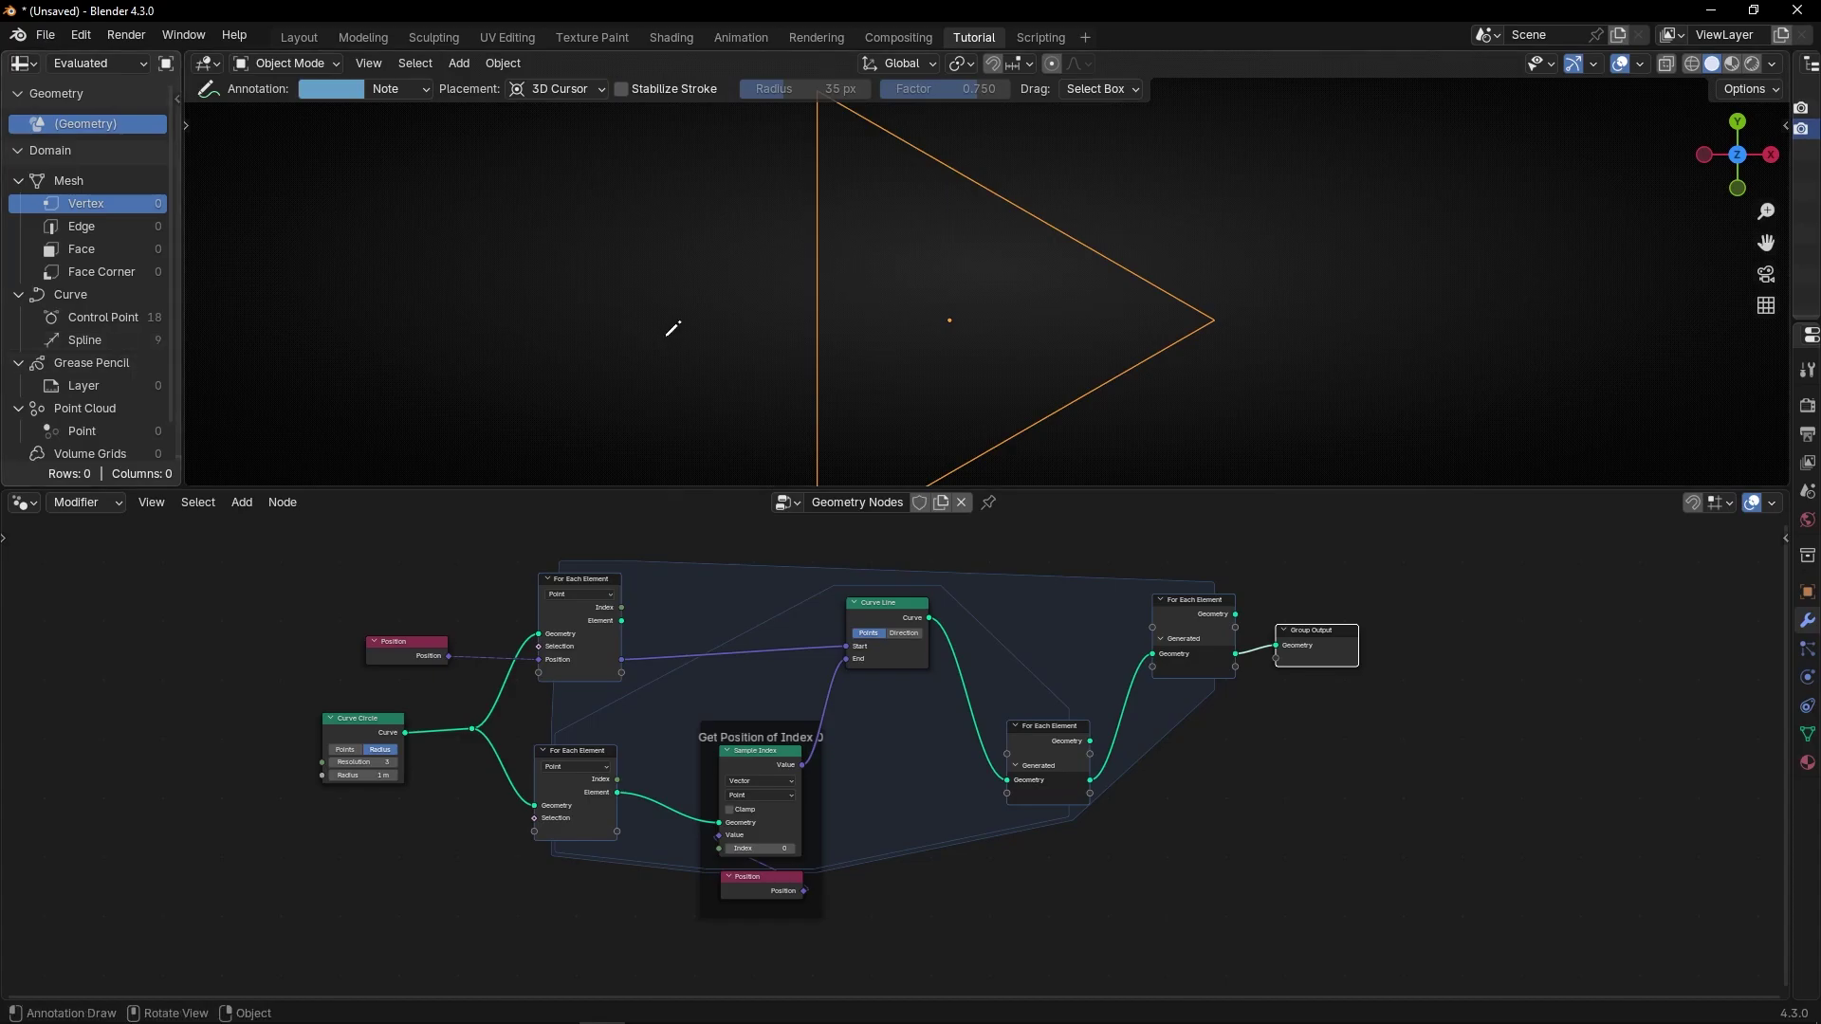
- In the maximized viewport, circle the triangle's lower corner and draw arrows from it along both adjoining sides to the other corners
{"action": "key", "text": "ctrl+space"}
{"action": "middle_click_drag", "start_coordinate": [813, 590], "coordinate": [931, 490], "text": "shift"}
{"action": "scroll", "coordinate": [785, 823], "scroll_direction": "down", "scroll_amount": 1}
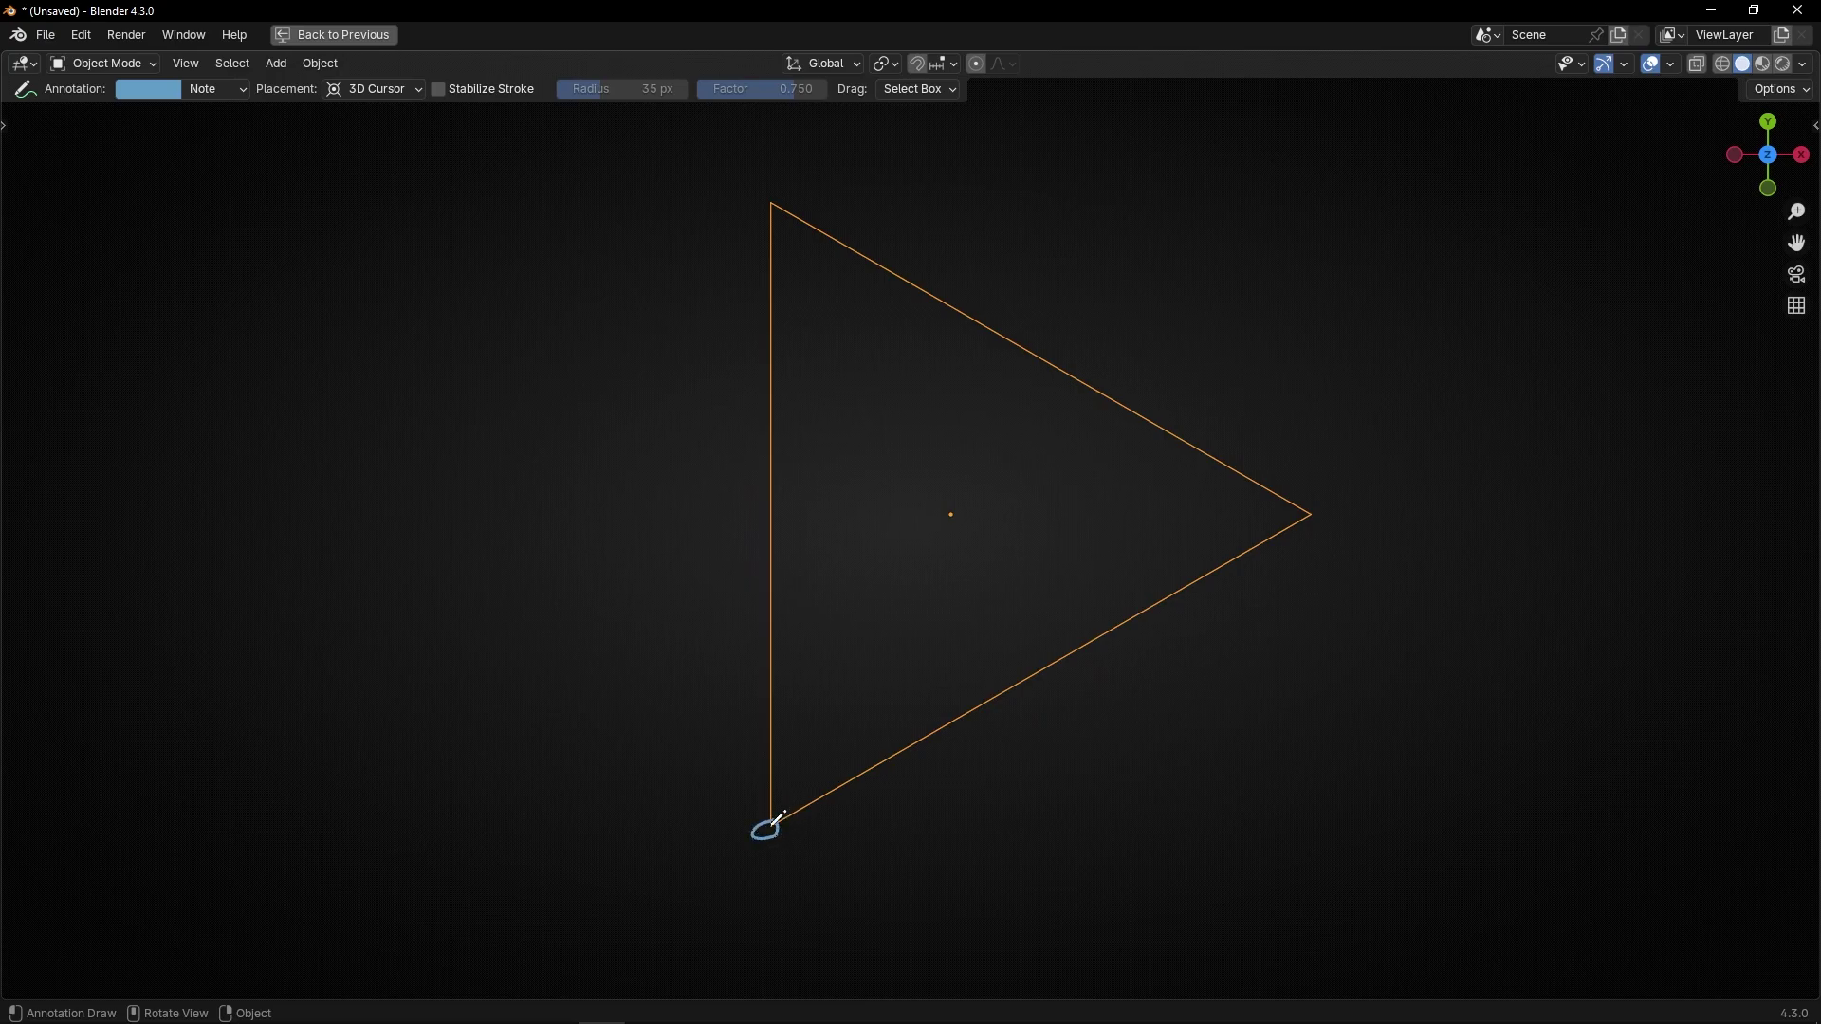
{"action": "left_click_drag", "start_coordinate": [879, 831], "coordinate": [1303, 560]}
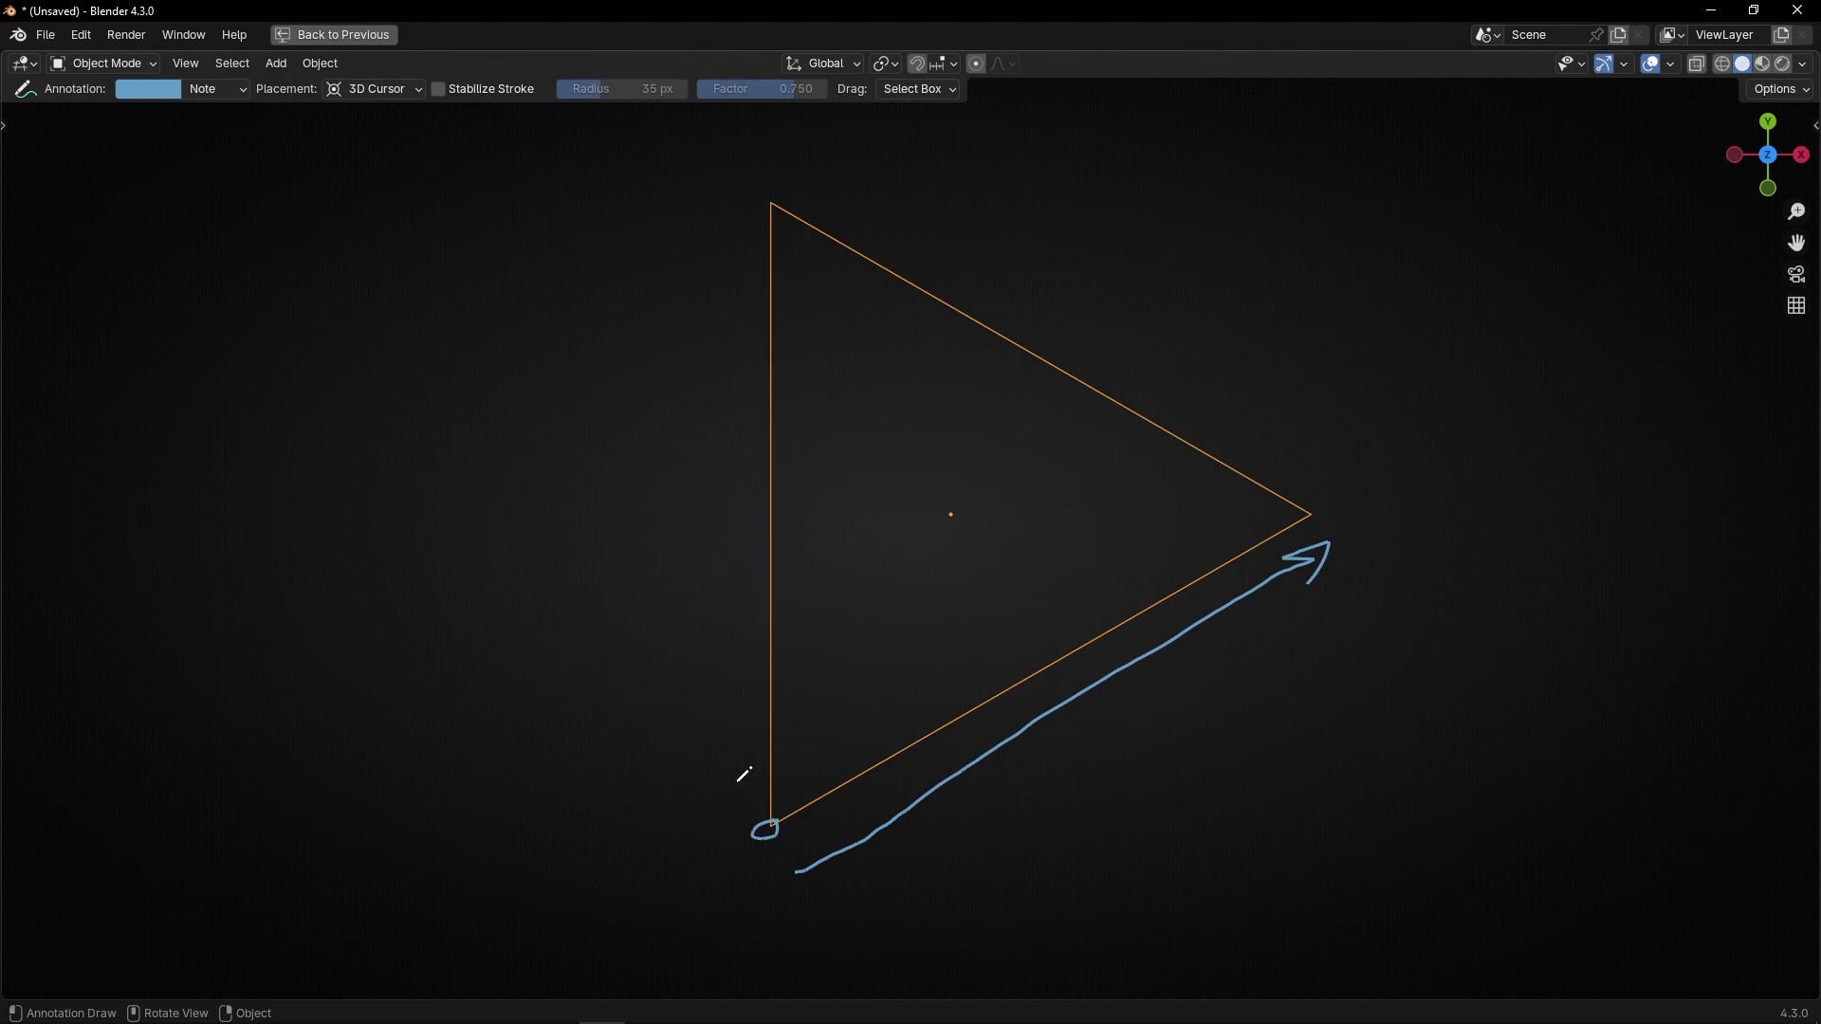
{"action": "left_click_drag", "start_coordinate": [744, 785], "coordinate": [762, 204]}
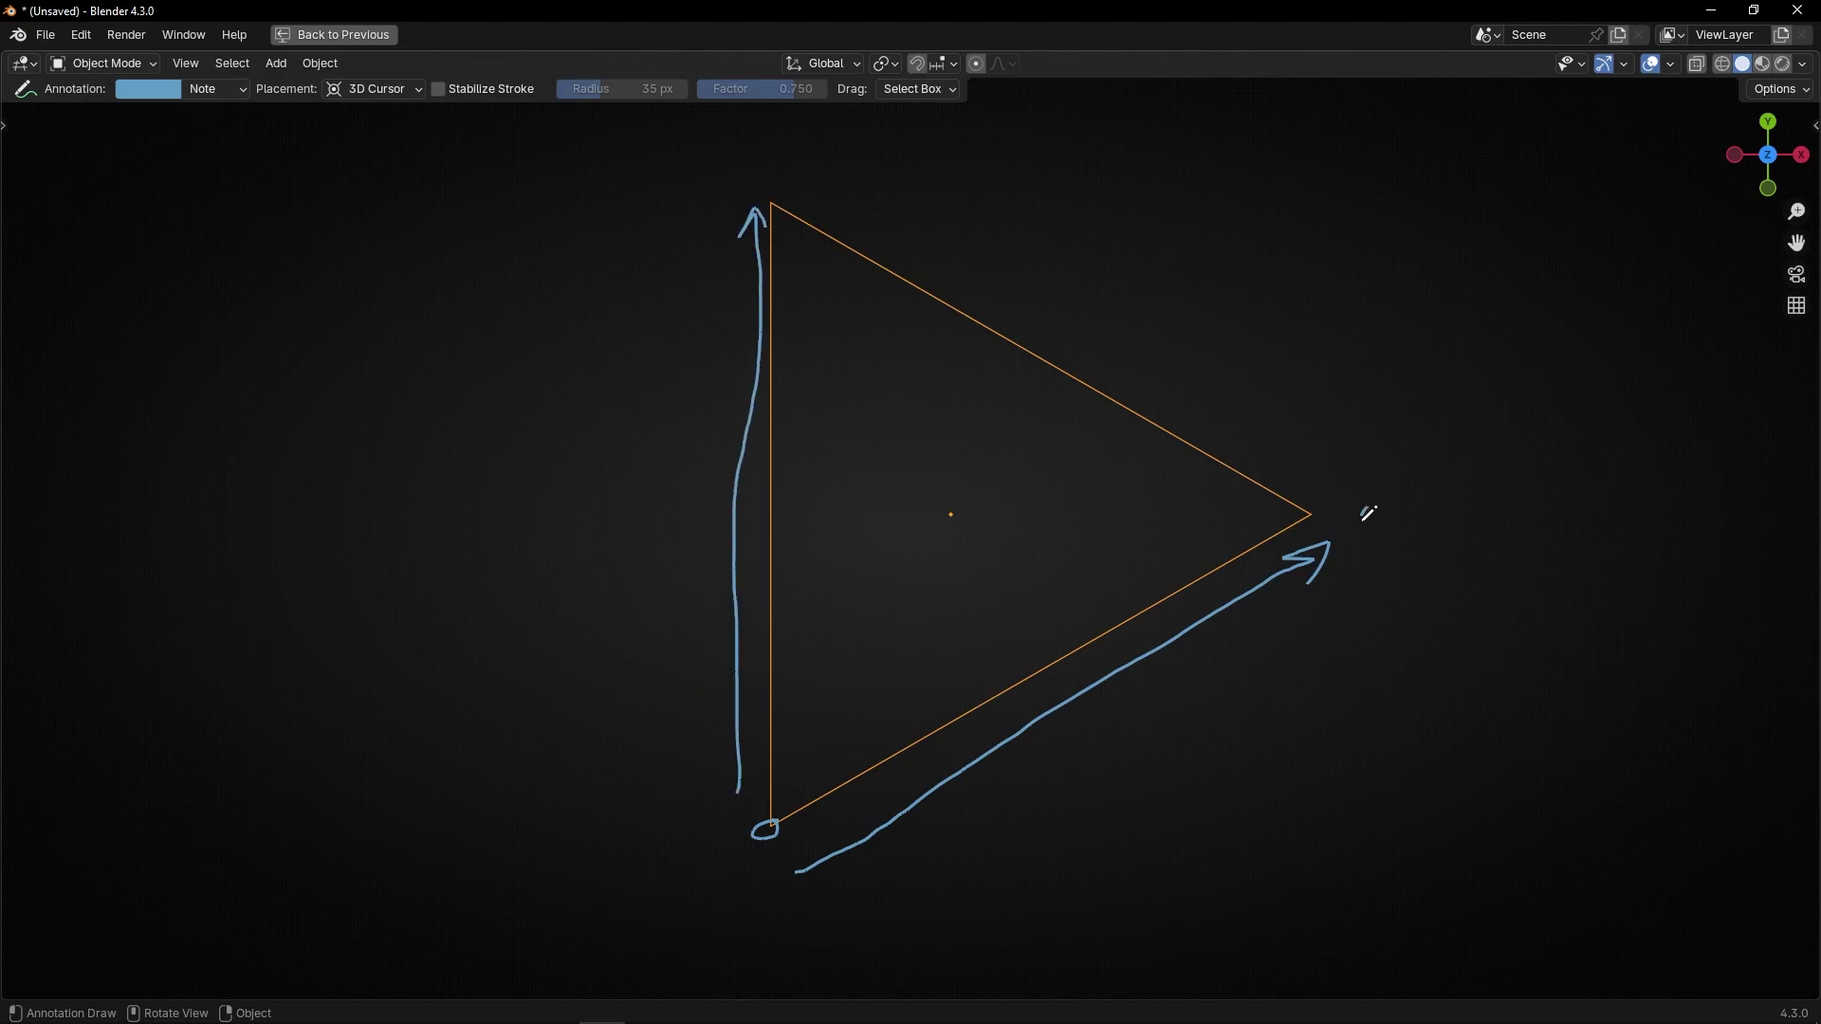
- Circle the triangle's two remaining corners and draw arrows from each along both of its adjoining sides
{"action": "left_click_drag", "start_coordinate": [1311, 625], "coordinate": [893, 881]}
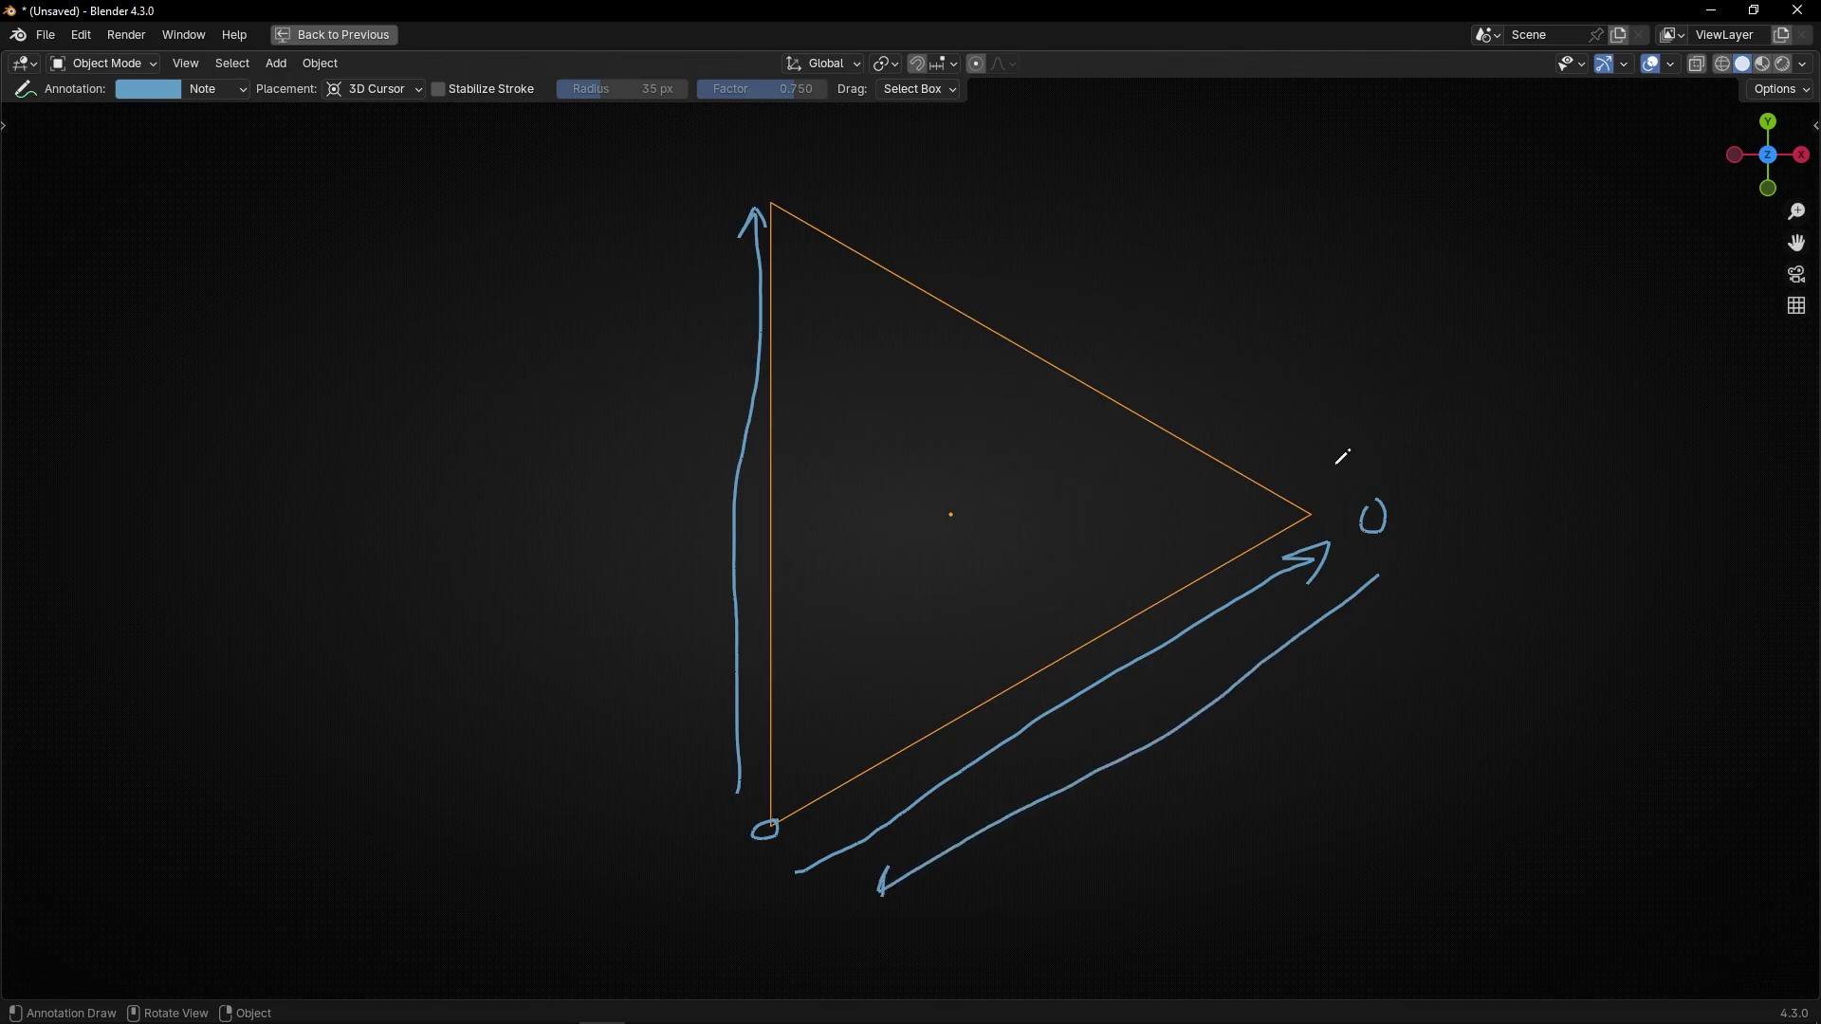
{"action": "left_click_drag", "start_coordinate": [1336, 463], "coordinate": [868, 204]}
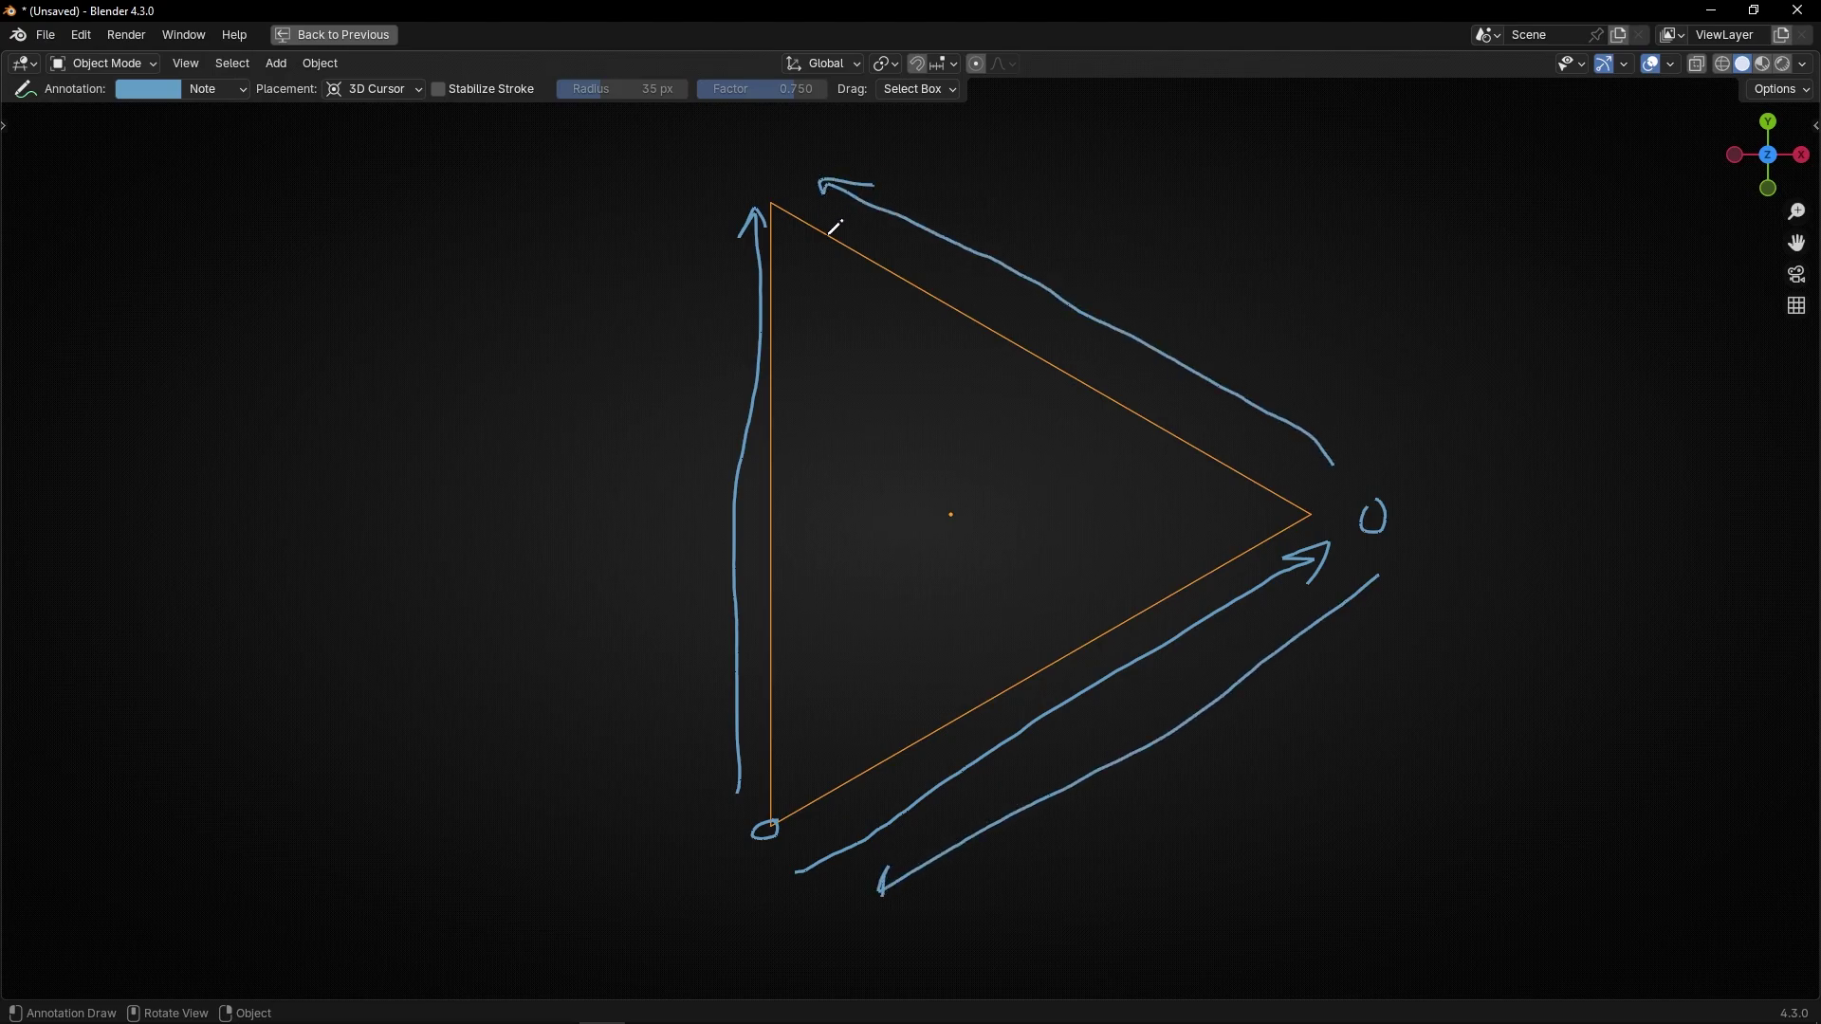
{"action": "scroll", "coordinate": [829, 234], "scroll_direction": "down", "scroll_amount": 1}
{"action": "middle_click_drag", "start_coordinate": [829, 268], "coordinate": [826, 307], "text": "shift"}
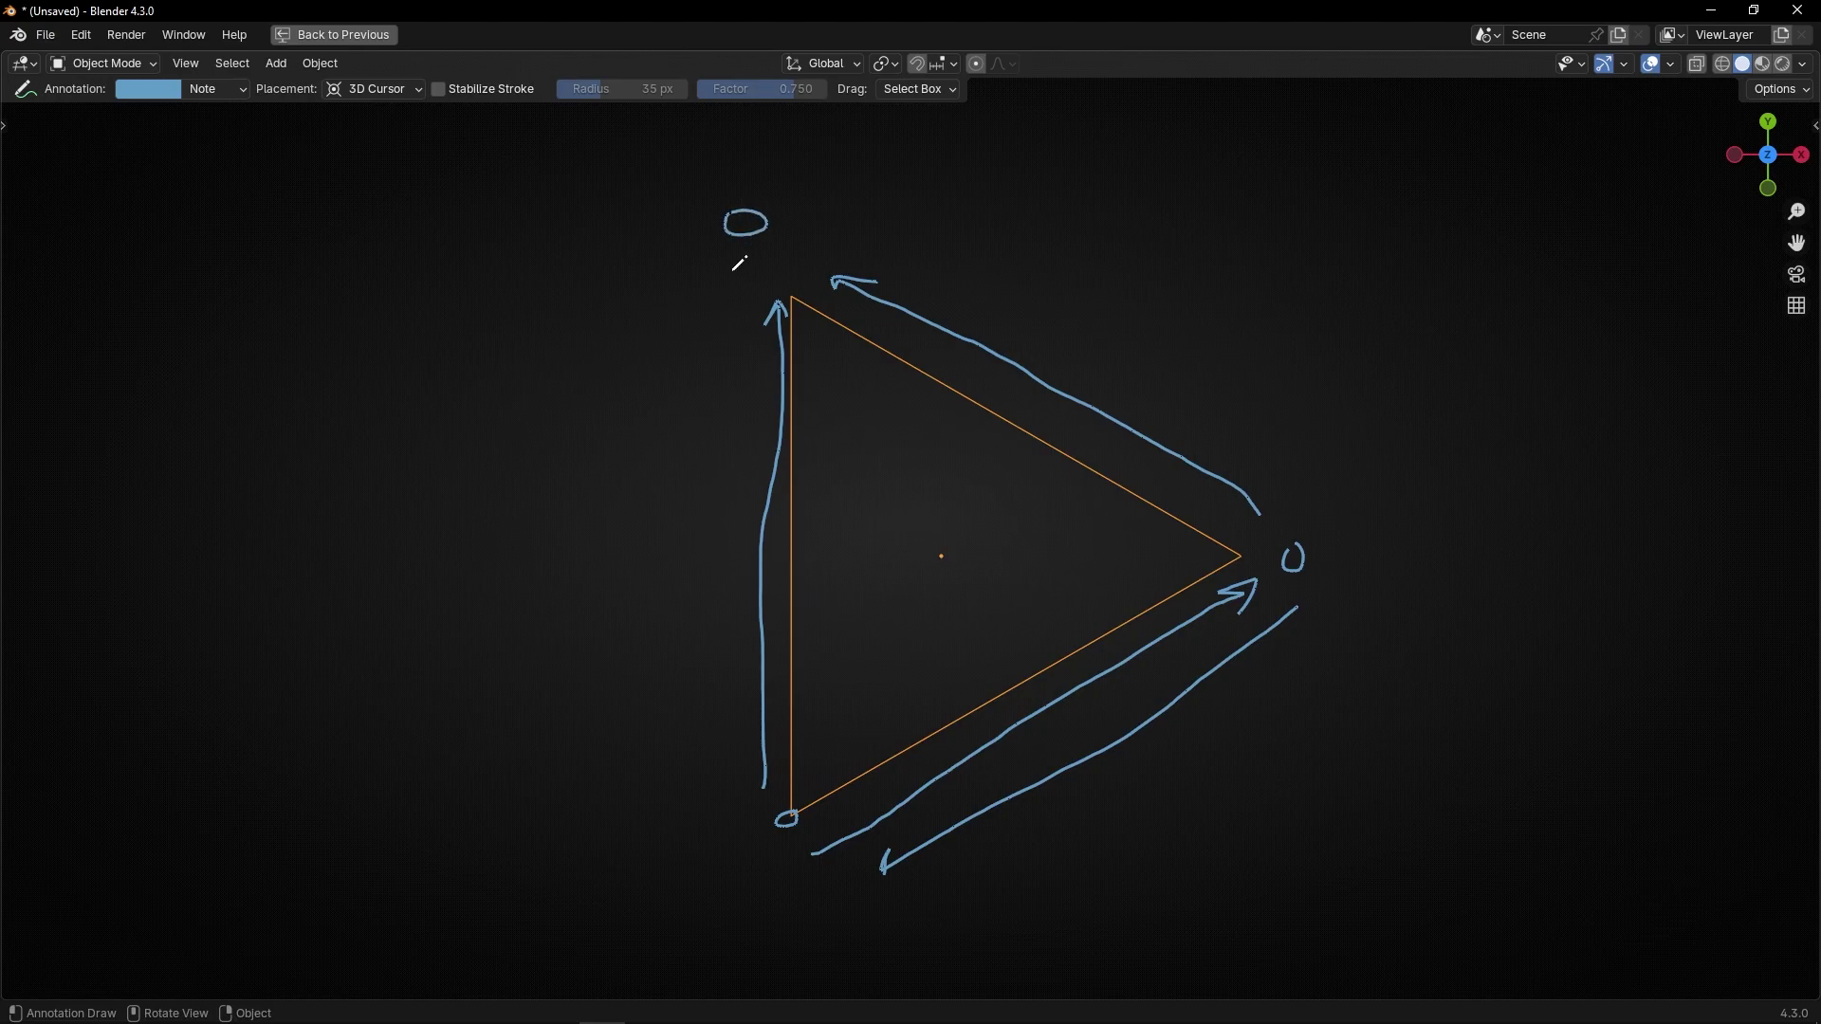
{"action": "left_click_drag", "start_coordinate": [733, 269], "coordinate": [696, 756]}
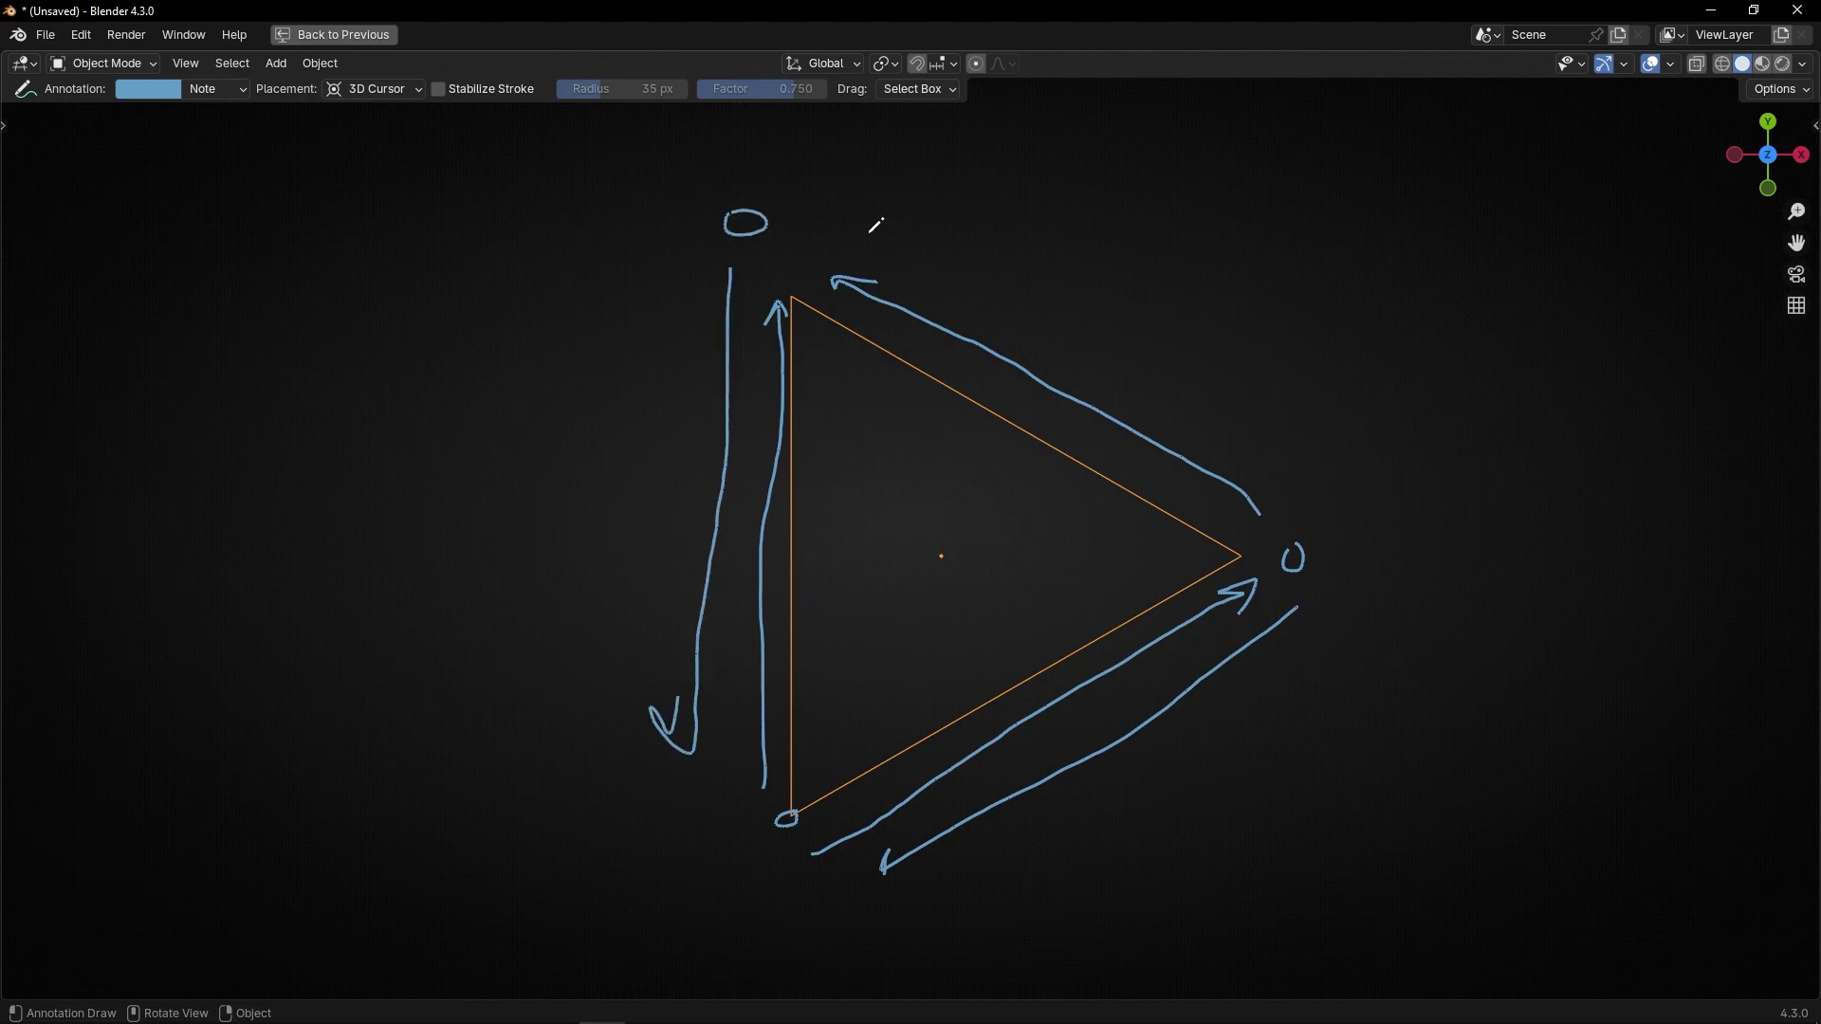
{"action": "left_click_drag", "start_coordinate": [850, 216], "coordinate": [1264, 388]}
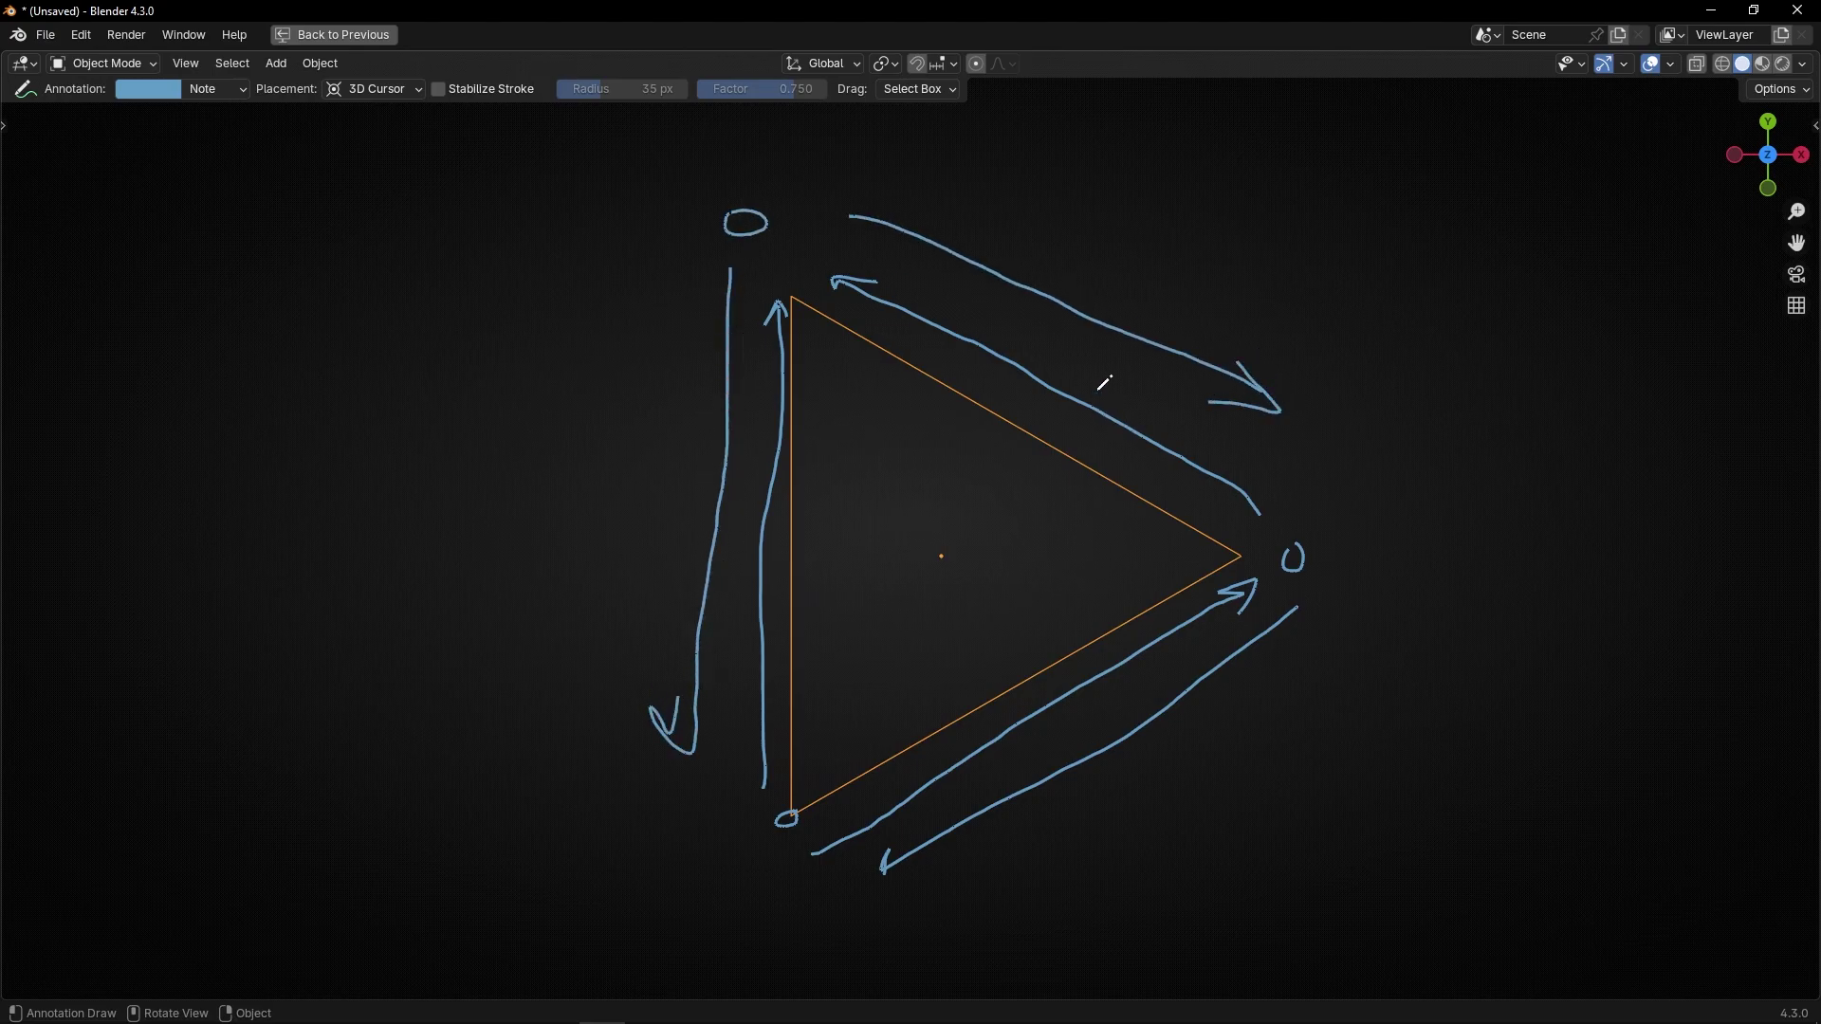
- Circle the pair of opposing arrows on each of the triangle's three sides to mark the duplicate lines
{"action": "mouse_move", "coordinate": [1125, 264]}
{"action": "left_mouse_down"}
{"action": "mouse_move", "coordinate": [1020, 427]}
{"action": "mouse_move", "coordinate": [1133, 285]}
{"action": "left_mouse_up"}
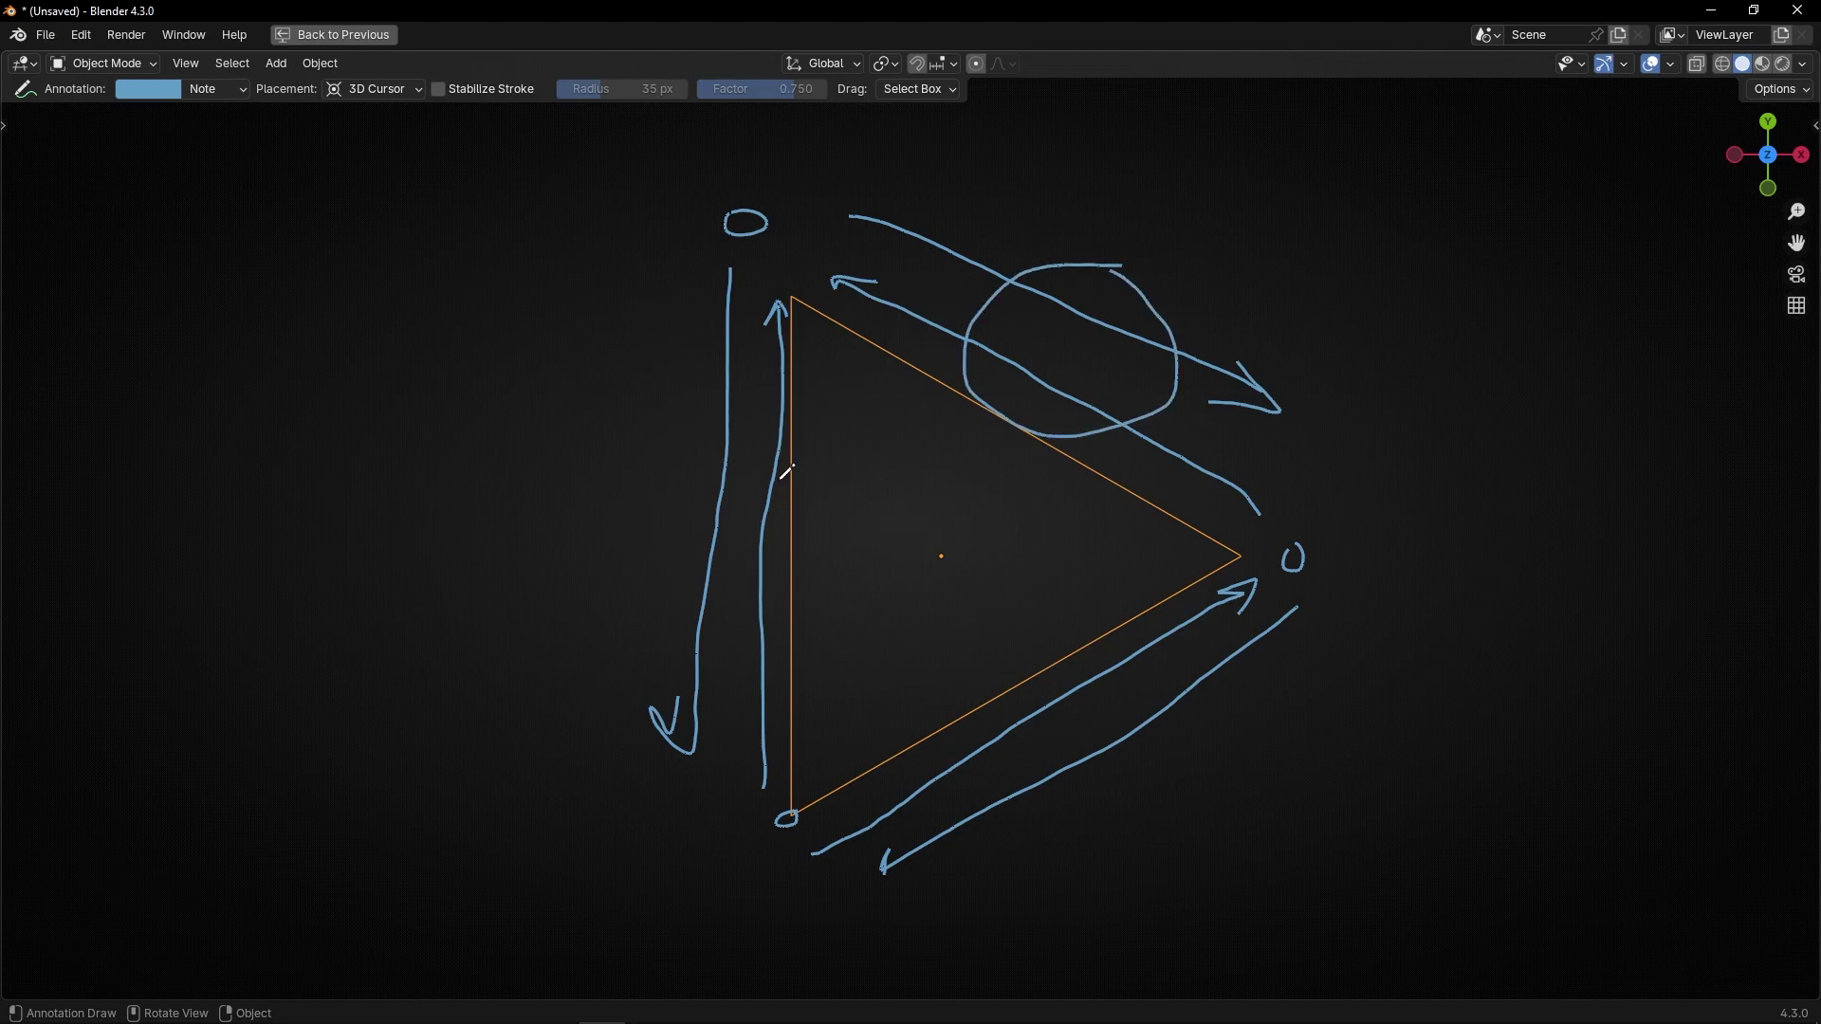
{"action": "mouse_move", "coordinate": [761, 454]}
{"action": "left_mouse_down"}
{"action": "mouse_move", "coordinate": [861, 510]}
{"action": "mouse_move", "coordinate": [798, 463]}
{"action": "left_mouse_up"}
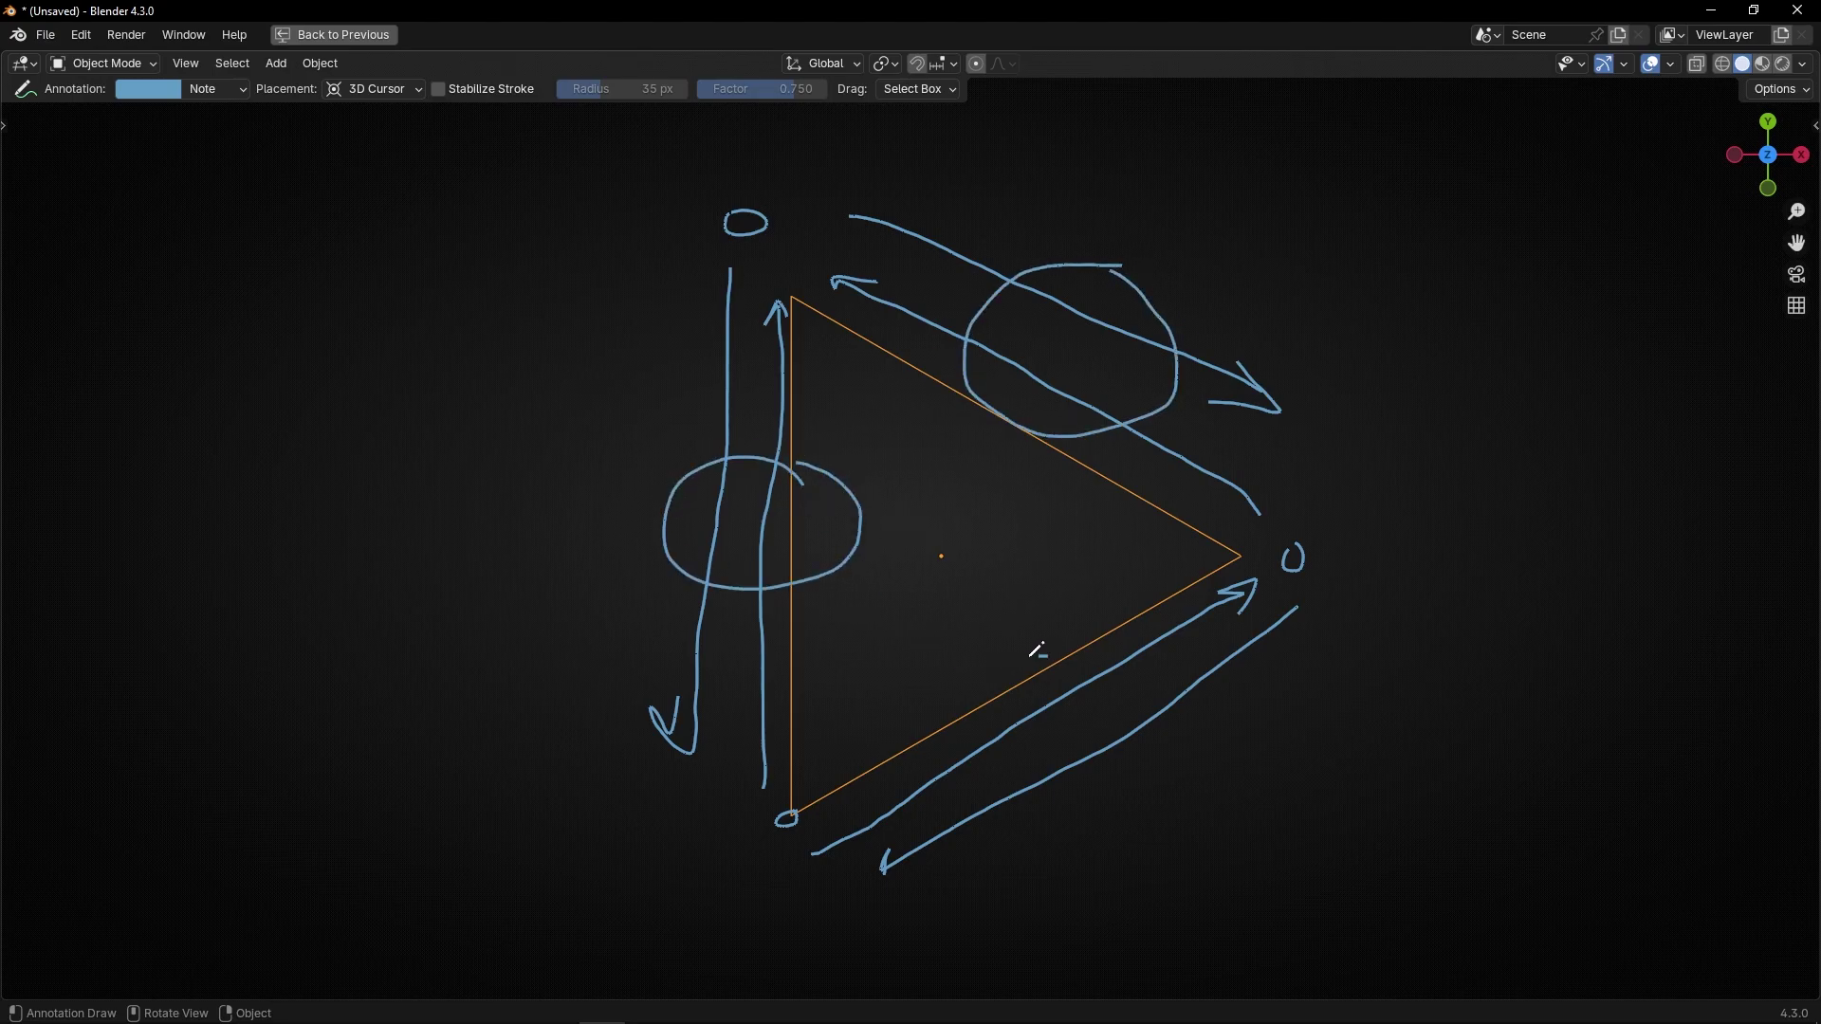
{"action": "left_click_drag", "start_coordinate": [1043, 655], "coordinate": [1124, 778]}
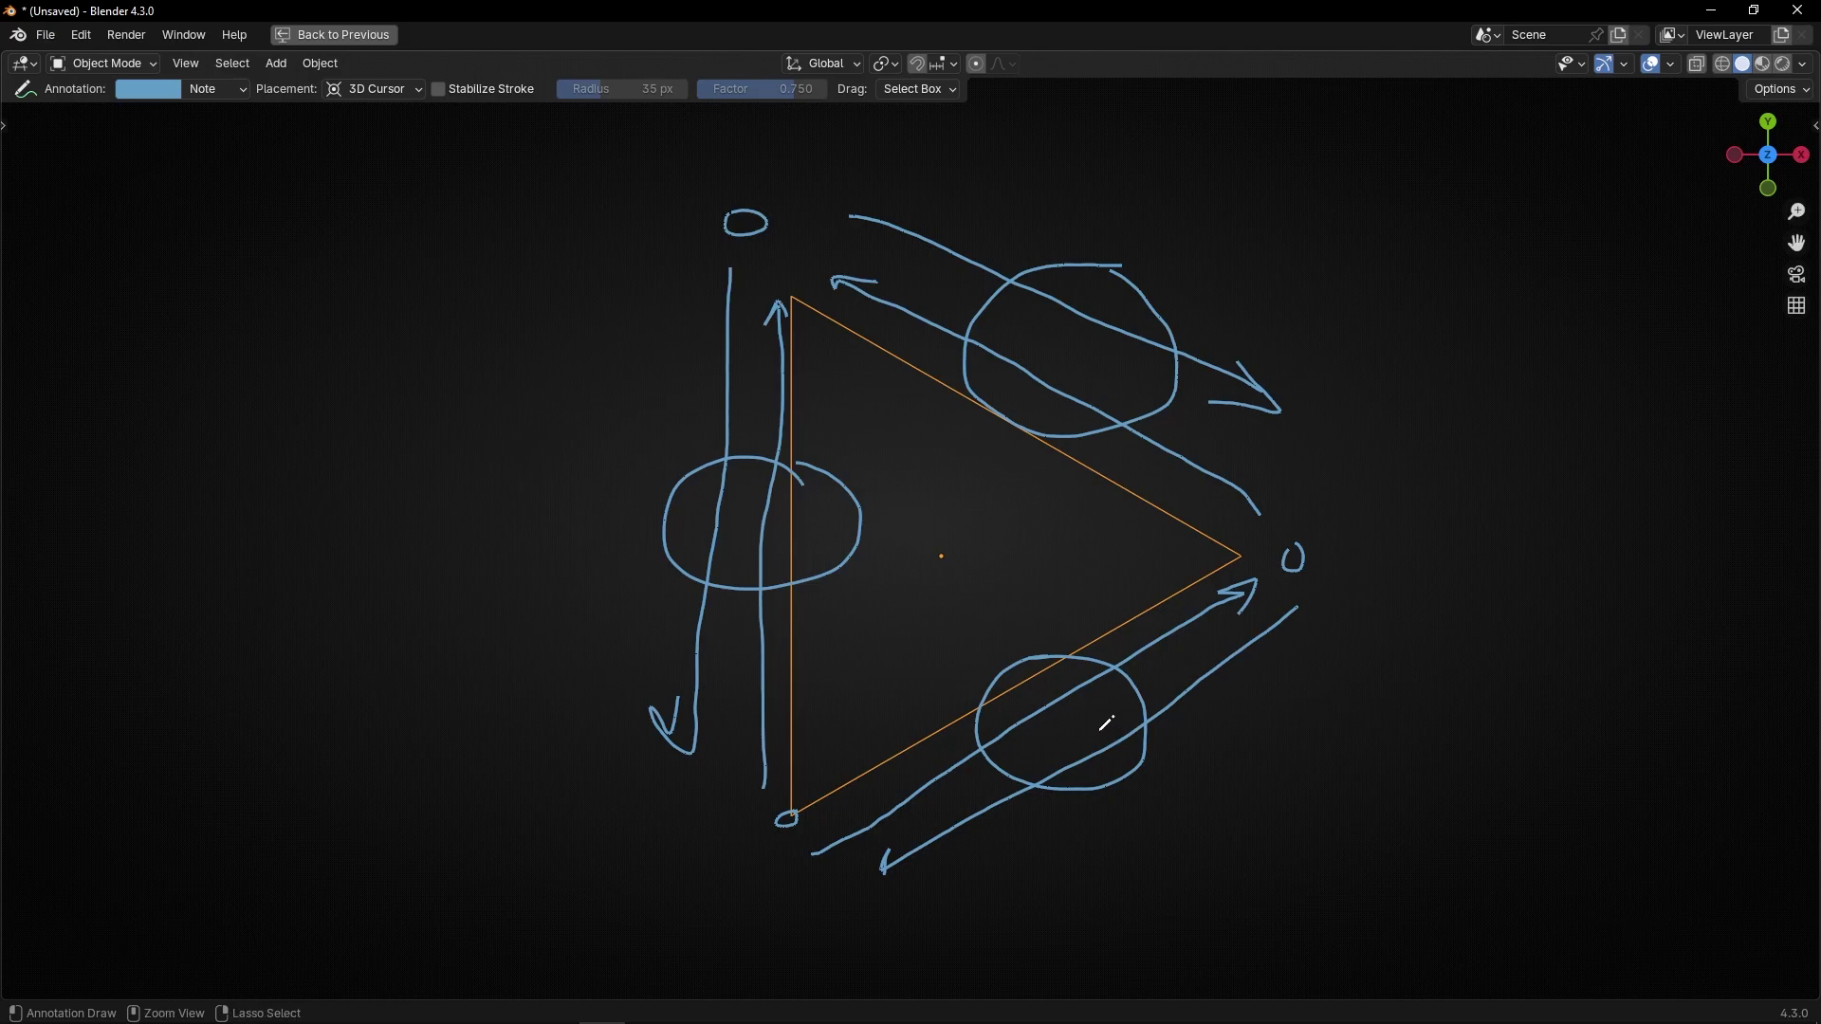
- Erase all the arrow and circle annotations around the triangle in the maximized viewport
{"action": "key", "text": "ctrl+space"}
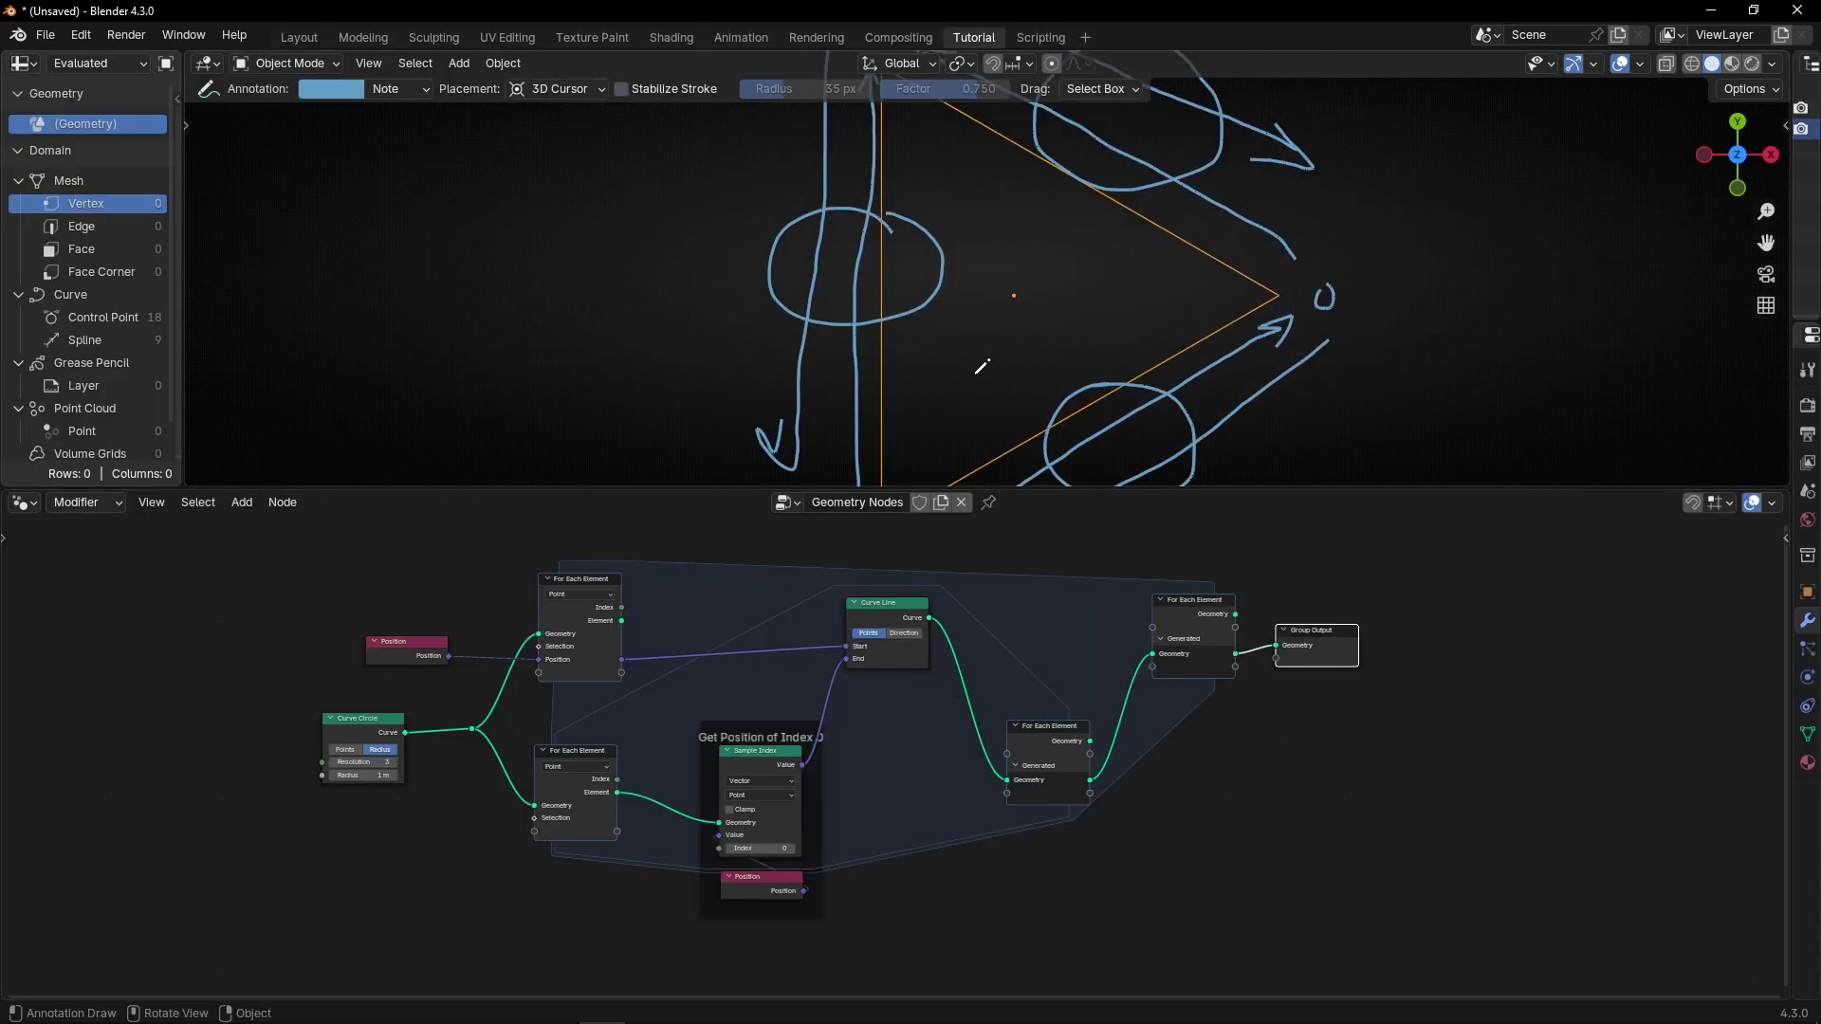
{"action": "scroll", "coordinate": [982, 367], "scroll_direction": "down", "scroll_amount": 2}
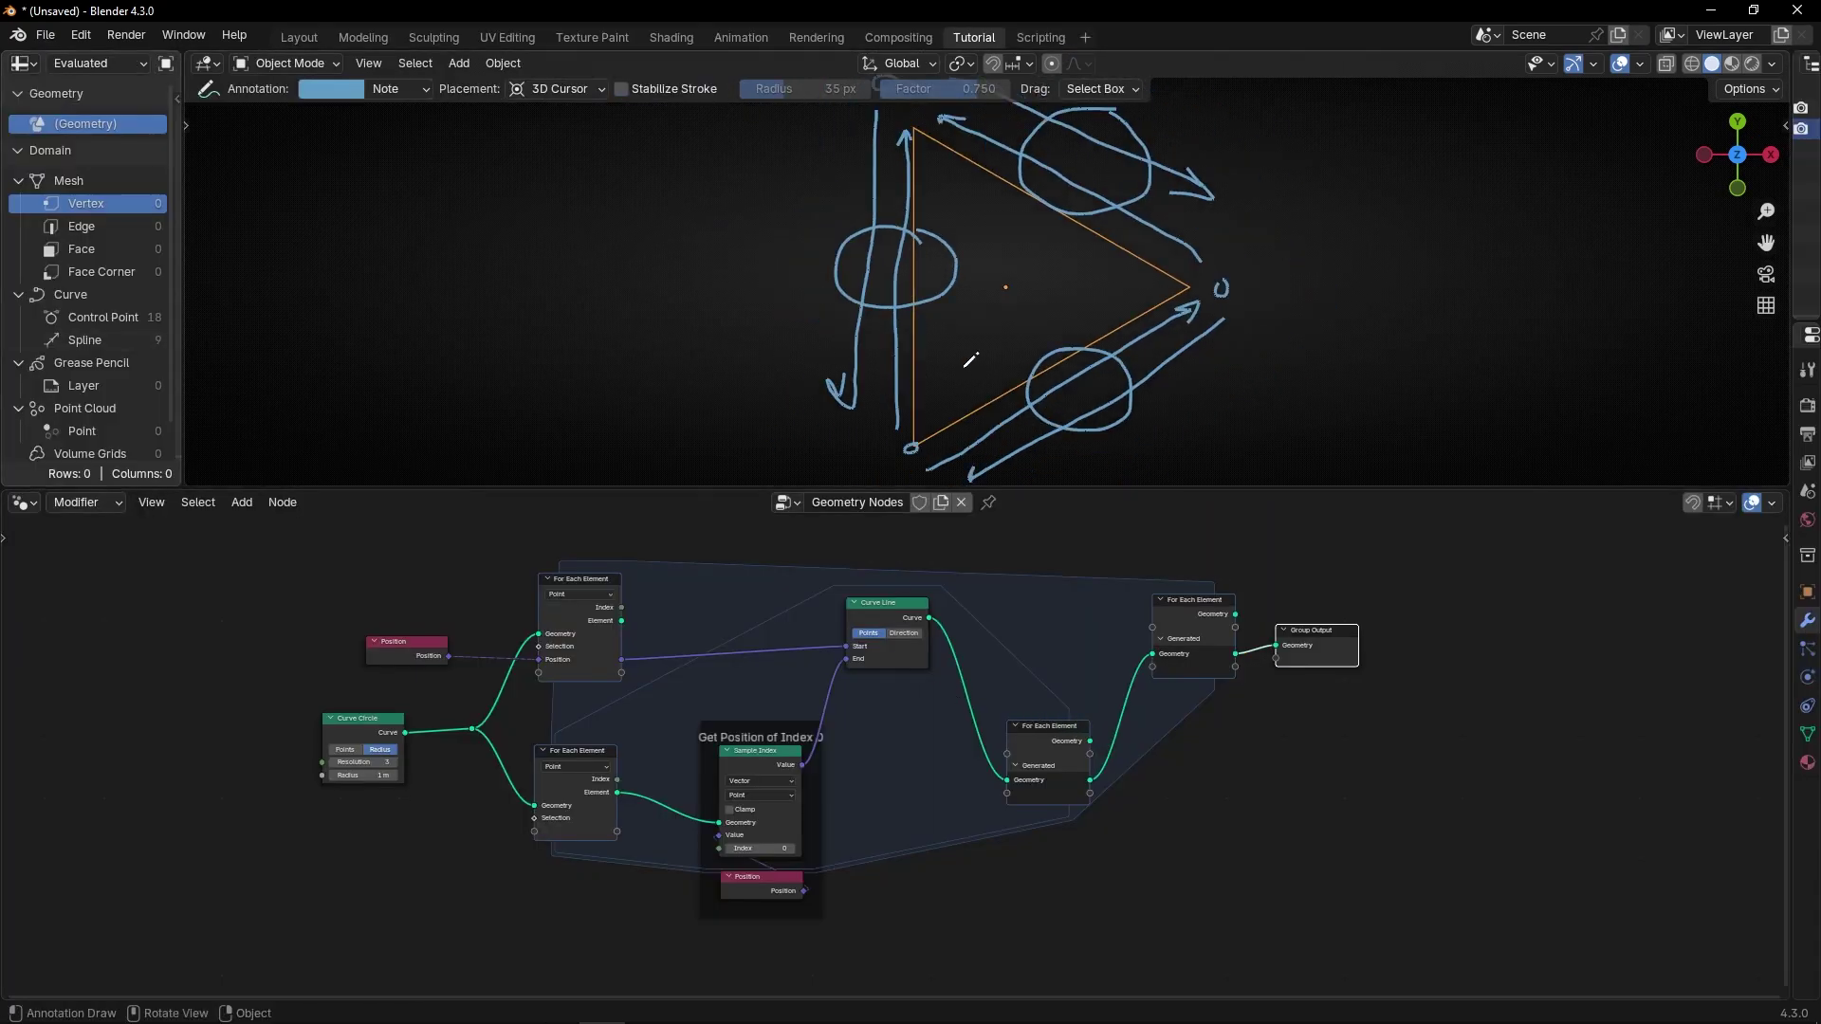
{"action": "key", "text": "ctrl+space"}
{"action": "scroll", "coordinate": [948, 531], "scroll_direction": "up", "scroll_amount": 2}
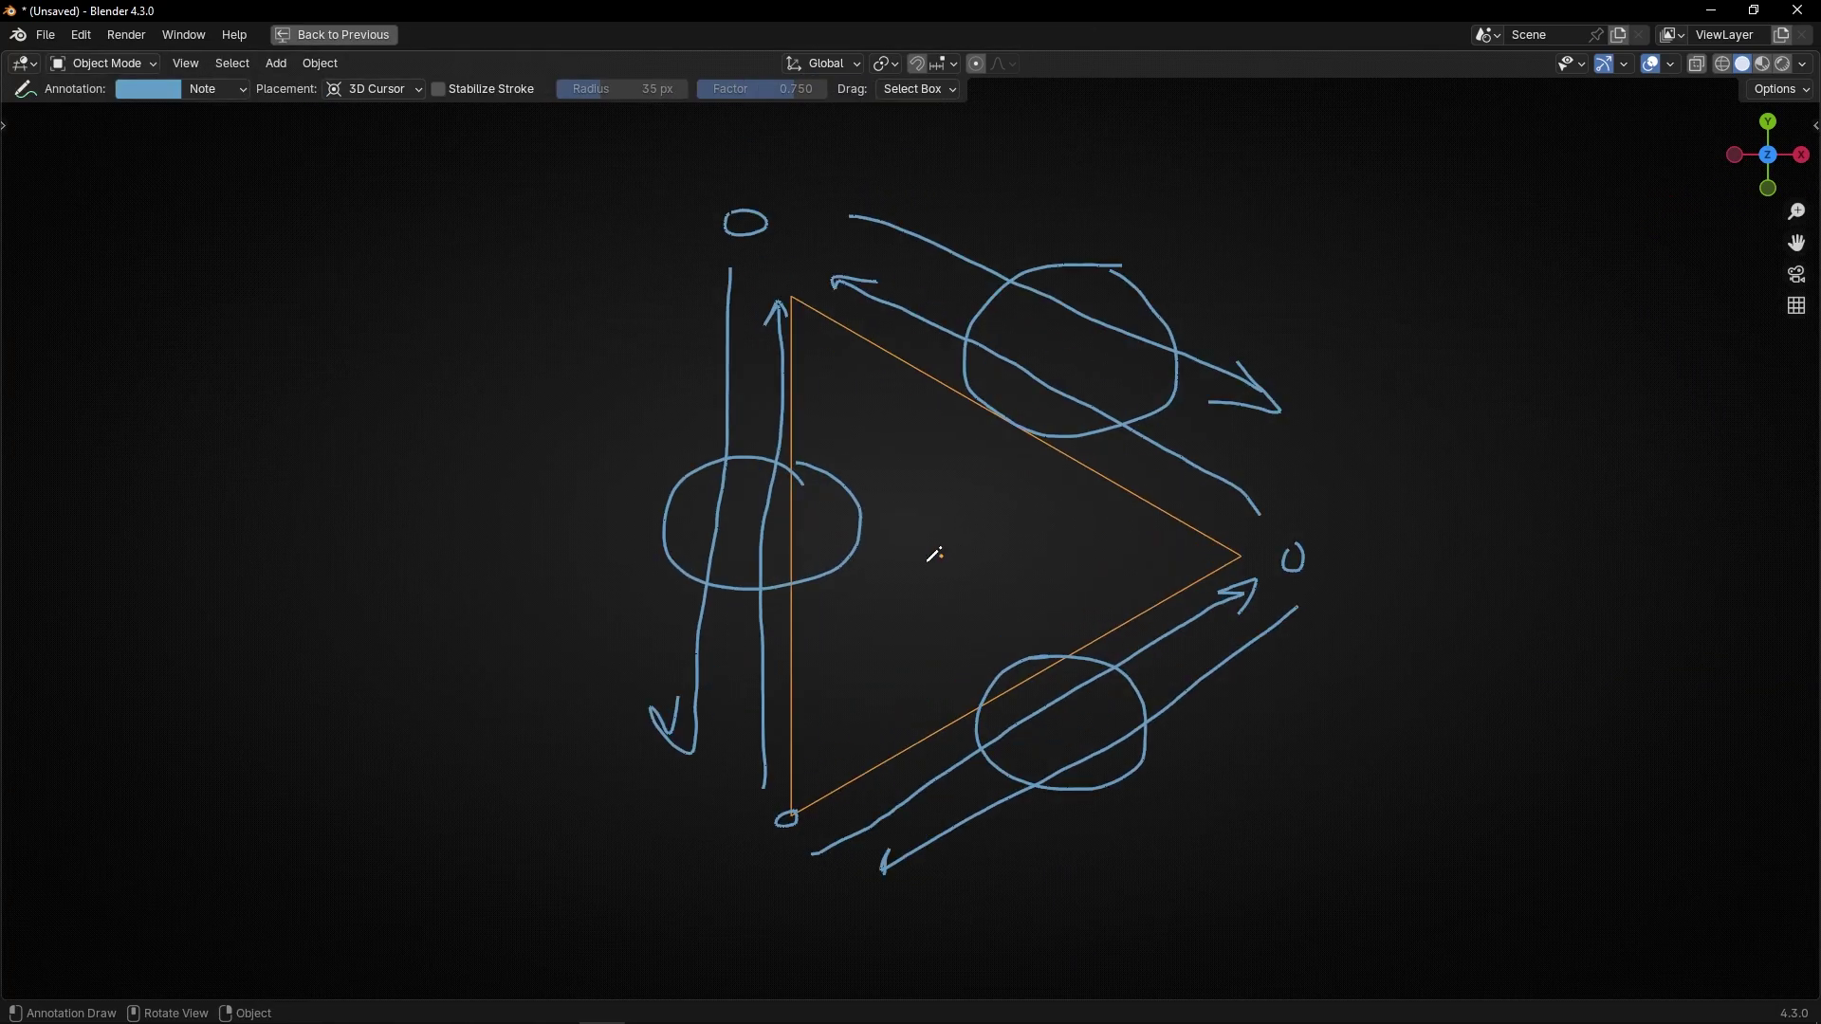
{"action": "mouse_move", "coordinate": [870, 465]}
{"action": "left_mouse_down", "text": "ctrl"}
{"action": "mouse_move", "coordinate": [866, 541]}
{"action": "mouse_move", "coordinate": [749, 720]}
{"action": "mouse_move", "coordinate": [801, 467]}
{"action": "mouse_move", "coordinate": [742, 177]}
{"action": "mouse_move", "coordinate": [854, 321]}
{"action": "mouse_move", "coordinate": [1293, 341]}
{"action": "mouse_move", "coordinate": [1163, 663]}
{"action": "mouse_move", "coordinate": [910, 788]}
{"action": "mouse_move", "coordinate": [915, 822]}
{"action": "mouse_move", "coordinate": [1049, 811]}
{"action": "left_mouse_up", "text": "ctrl"}
{"action": "scroll", "coordinate": [833, 833], "scroll_direction": "up", "scroll_amount": 1}
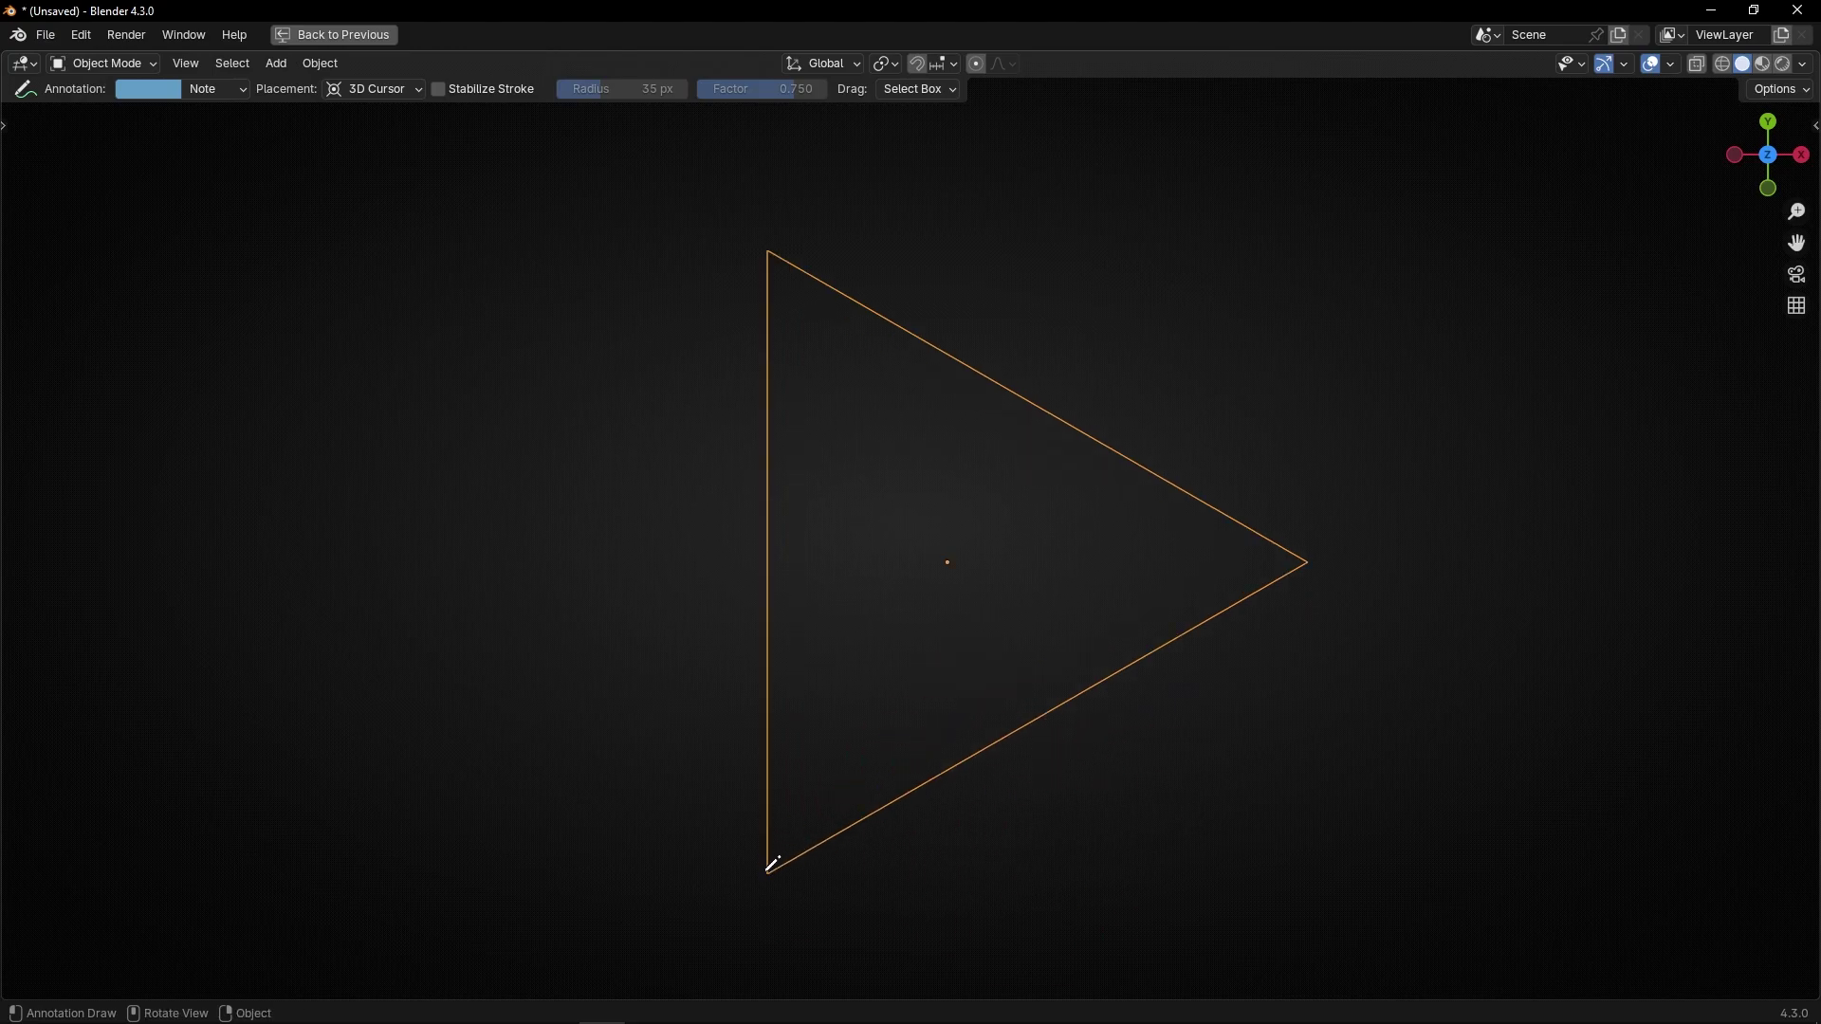
- Number the triangle's corners 0, 1 and 2 by hand, erase the numbers, and restore the full layout
{"action": "middle_click_drag", "start_coordinate": [772, 865], "coordinate": [824, 782], "text": "shift"}
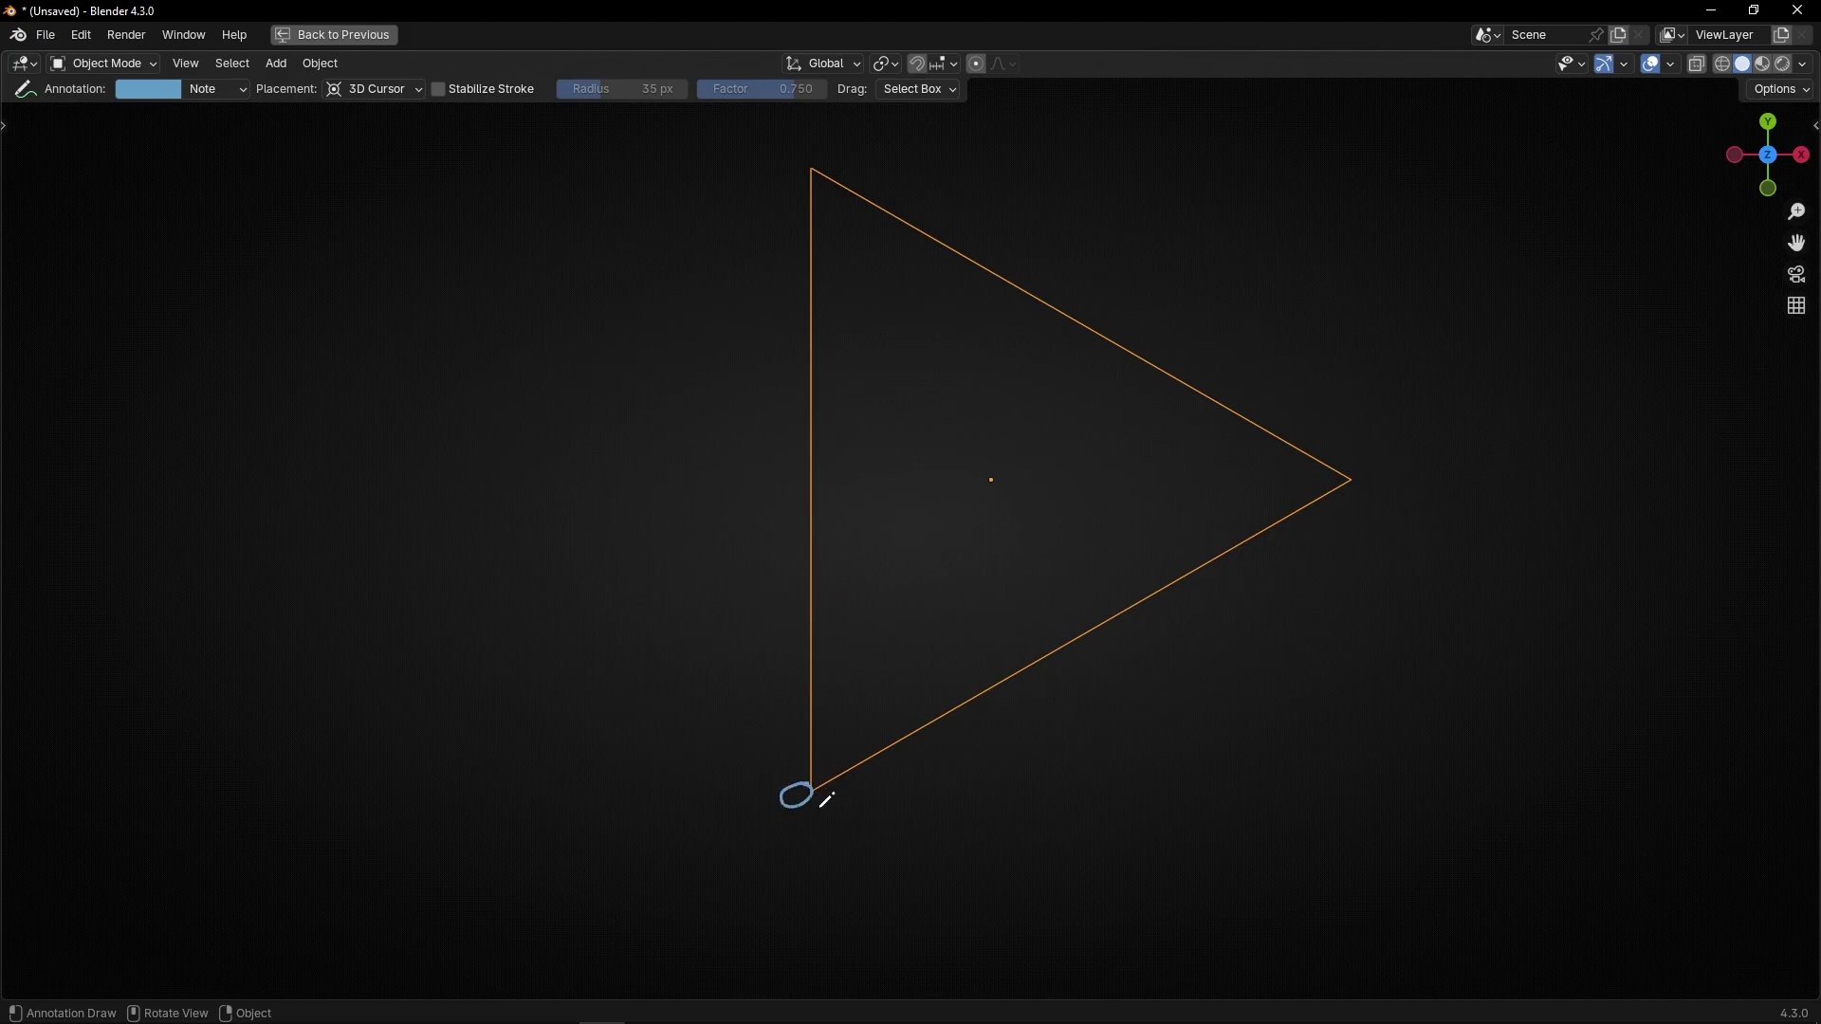
{"action": "mouse_move", "coordinate": [860, 827]}
{"action": "left_mouse_down"}
{"action": "mouse_move", "coordinate": [772, 834]}
{"action": "mouse_move", "coordinate": [788, 830]}
{"action": "left_mouse_up"}
{"action": "scroll", "coordinate": [898, 661], "scroll_direction": "down", "scroll_amount": 1}
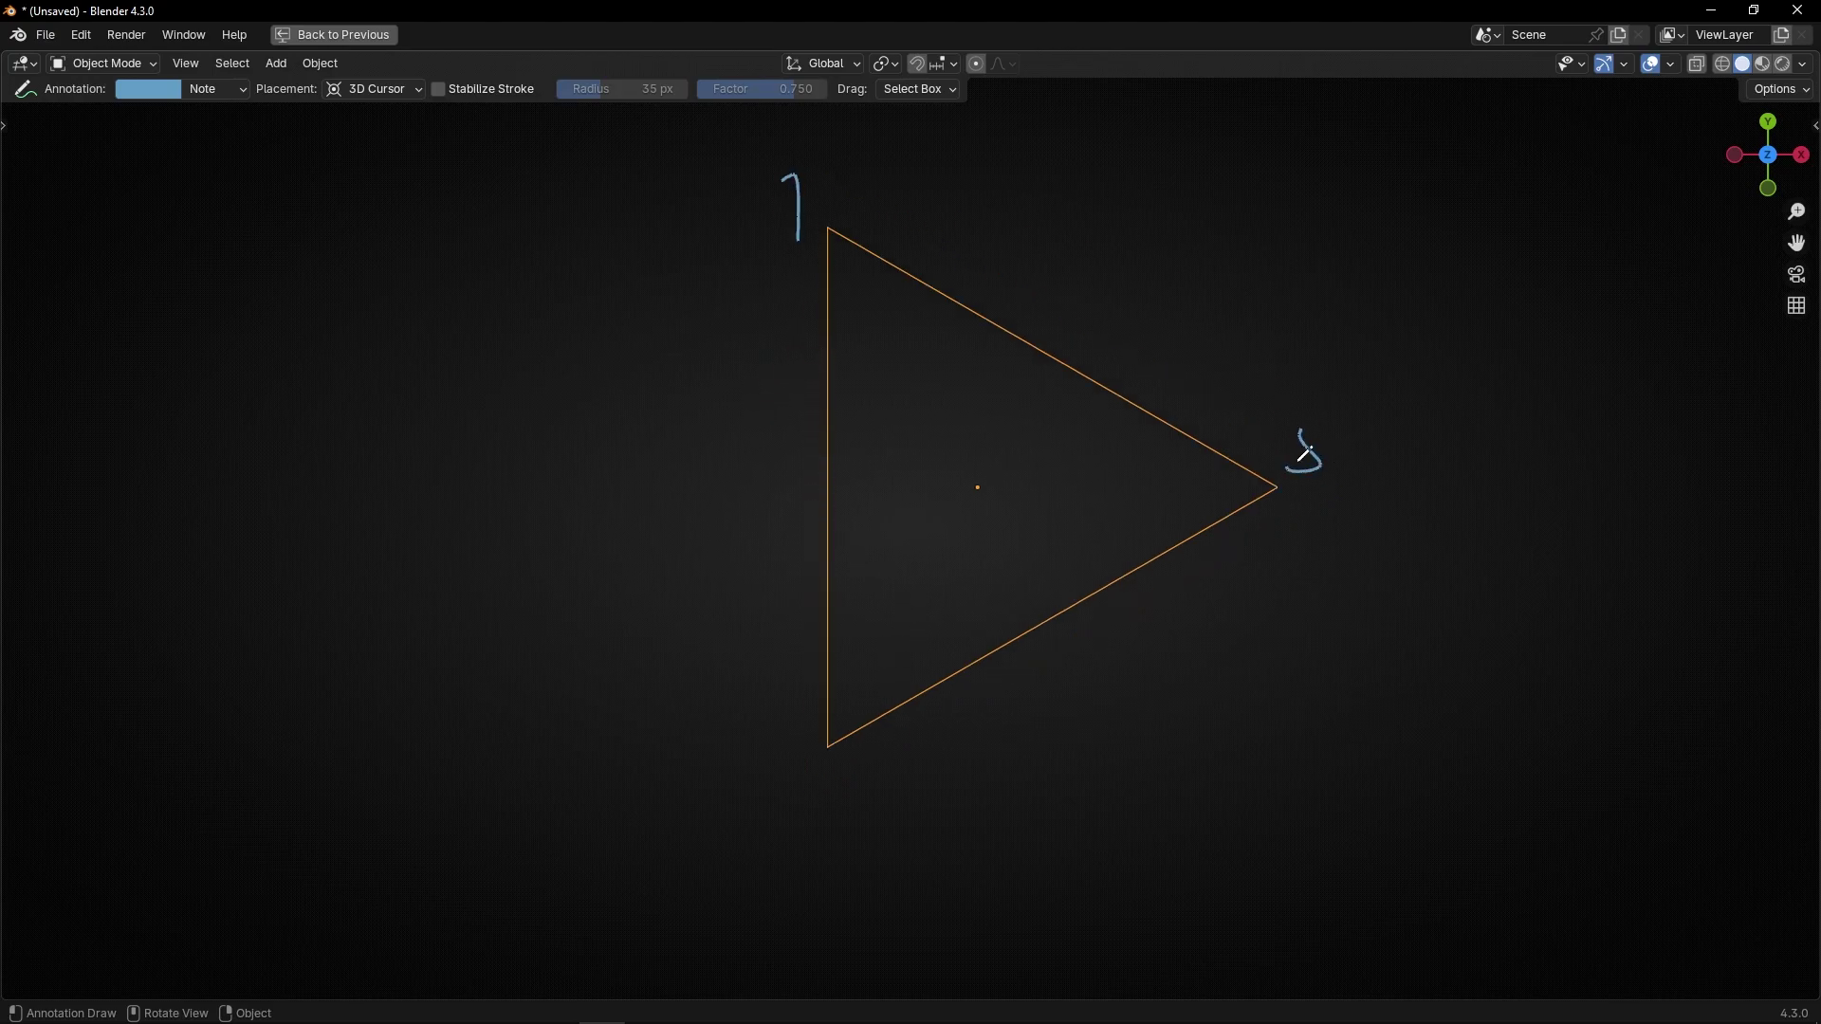
{"action": "mouse_move", "coordinate": [893, 775]}
{"action": "left_mouse_down", "text": "ctrl"}
{"action": "mouse_move", "coordinate": [919, 813]}
{"action": "mouse_move", "coordinate": [1215, 496]}
{"action": "mouse_move", "coordinate": [699, 237]}
{"action": "mouse_move", "coordinate": [1402, 391]}
{"action": "left_mouse_up", "text": "ctrl"}
{"action": "key", "text": "ctrl+space"}
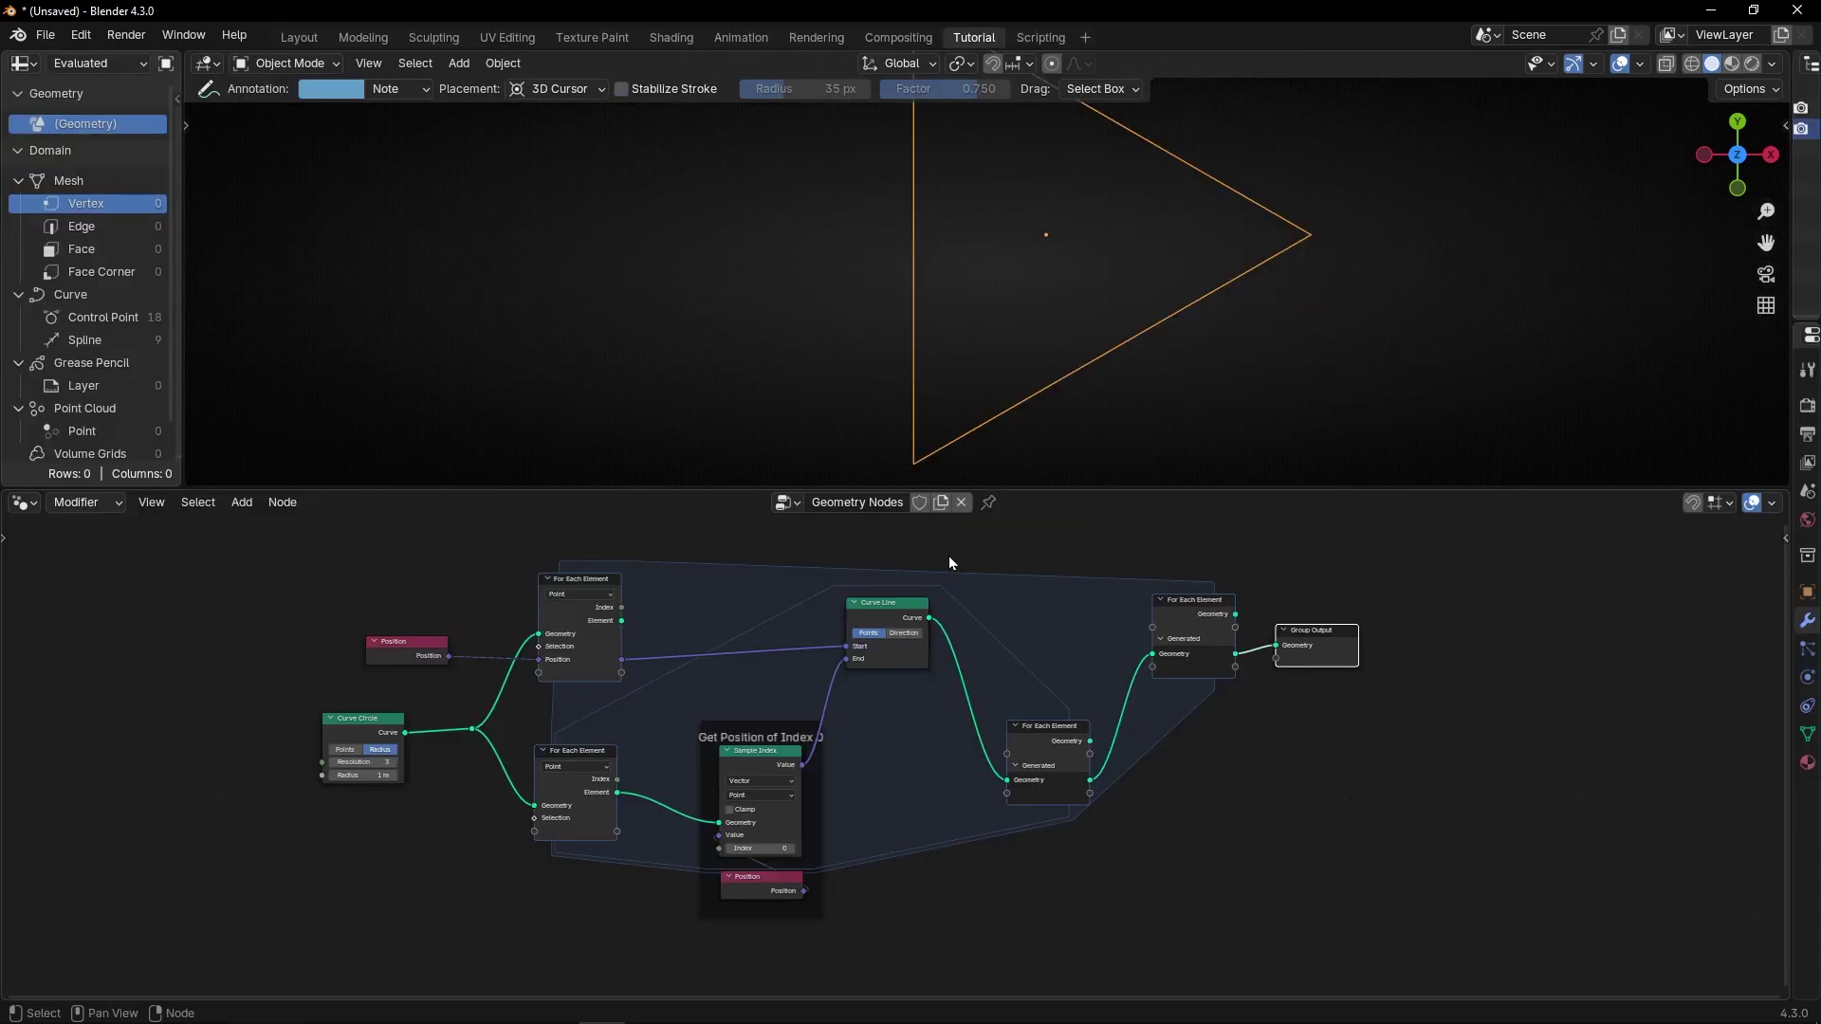
- Move Group Output away from the outer For Each Element zone's output to make room for more nodes
{"action": "scroll", "coordinate": [452, 759], "scroll_direction": "up", "scroll_amount": 2}
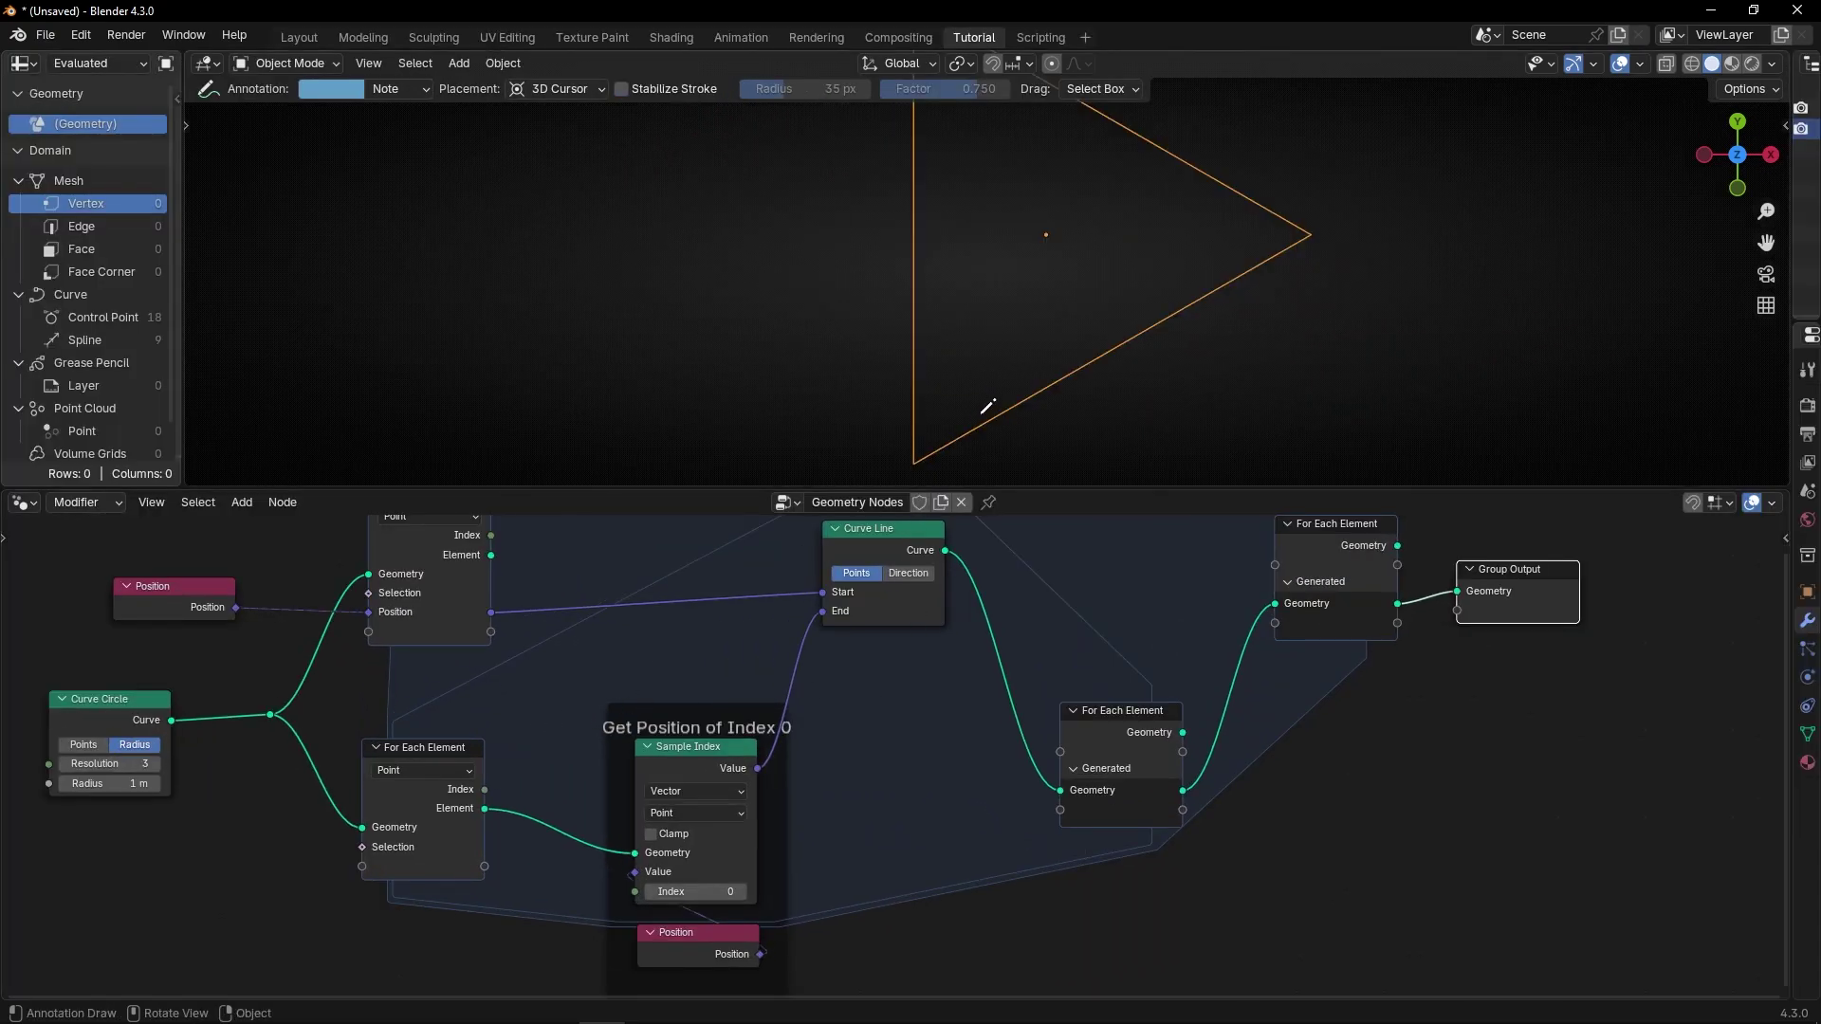
{"action": "scroll", "coordinate": [908, 686], "scroll_direction": "down", "scroll_amount": 2}
{"action": "scroll", "coordinate": [1062, 402], "scroll_direction": "down", "scroll_amount": 2}
{"action": "middle_click_drag", "start_coordinate": [1062, 402], "coordinate": [968, 437], "text": "shift"}
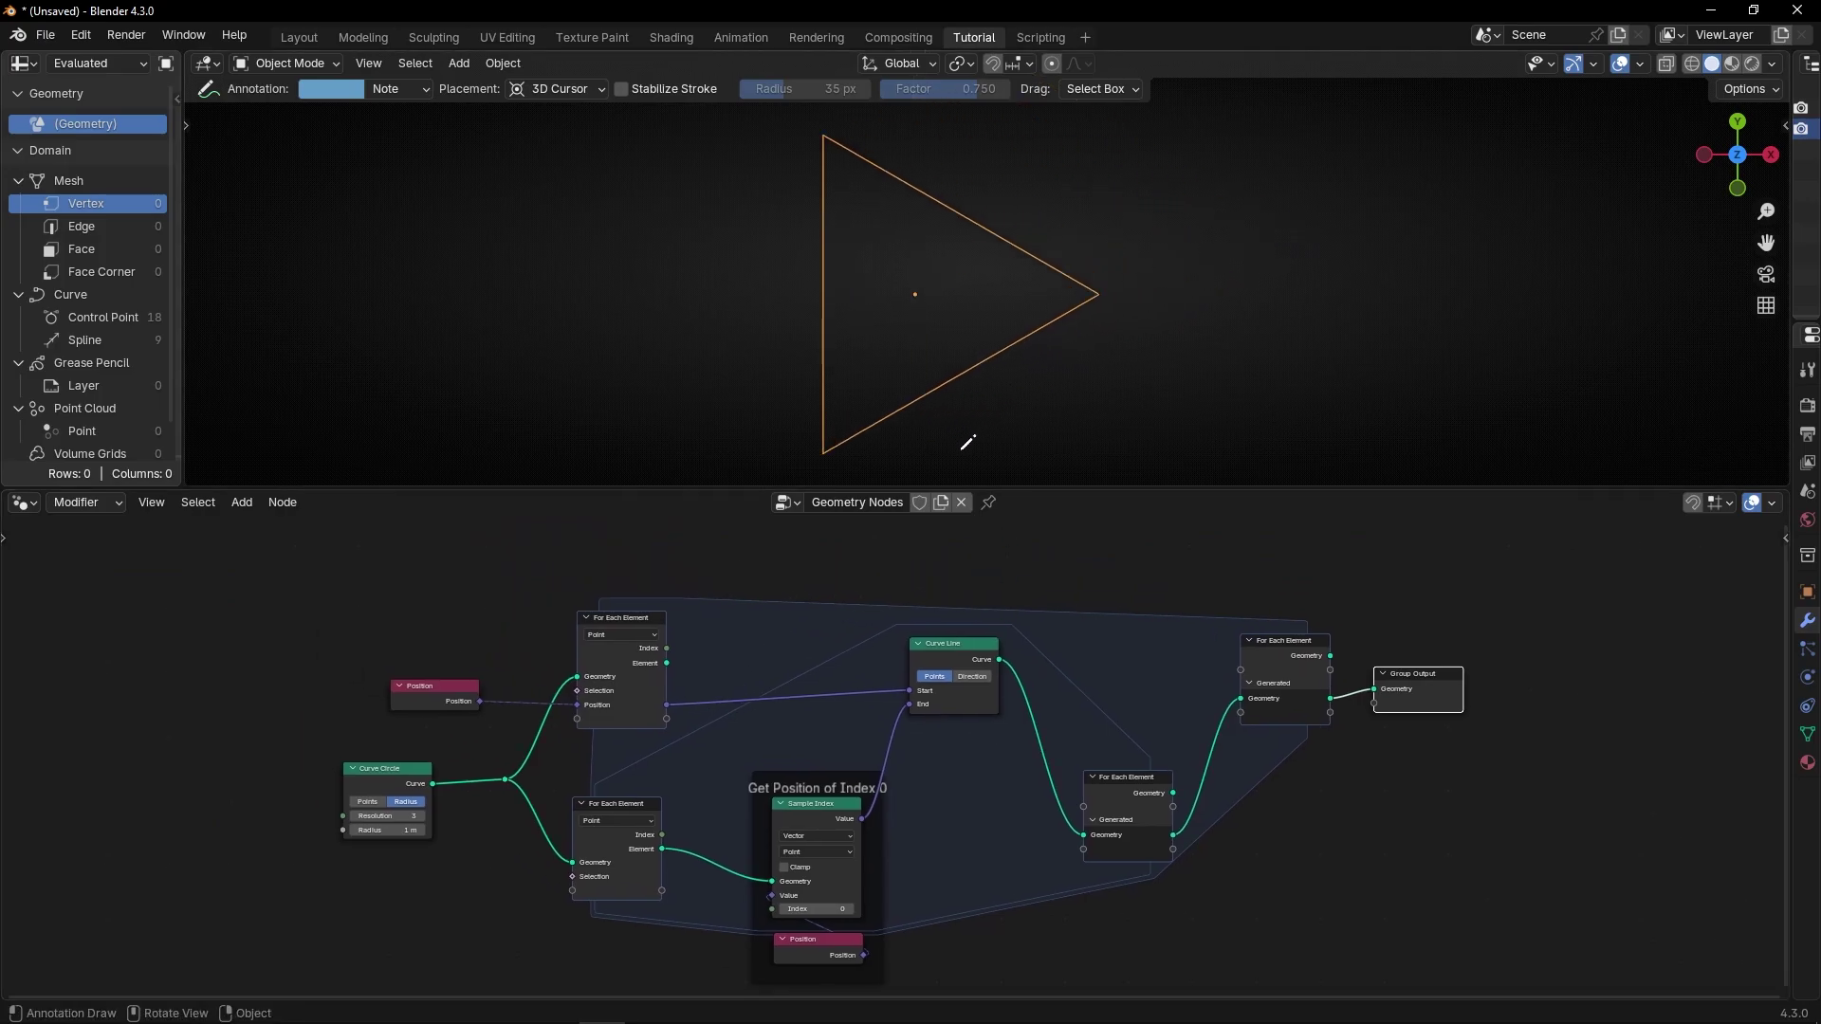
{"action": "scroll", "coordinate": [1153, 687], "scroll_direction": "up", "scroll_amount": 6}
{"action": "middle_click_drag", "start_coordinate": [1280, 694], "coordinate": [470, 675]}
{"action": "middle_click_drag", "start_coordinate": [840, 682], "coordinate": [757, 714]}
{"action": "key", "text": "g"}
{"action": "left_click", "coordinate": [1305, 679]}
- Insert a Curve to Mesh node between the outer zone's generated geometry and Group Output
{"action": "key", "text": "shift+a"}
{"action": "mouse_move", "coordinate": [1013, 687]}
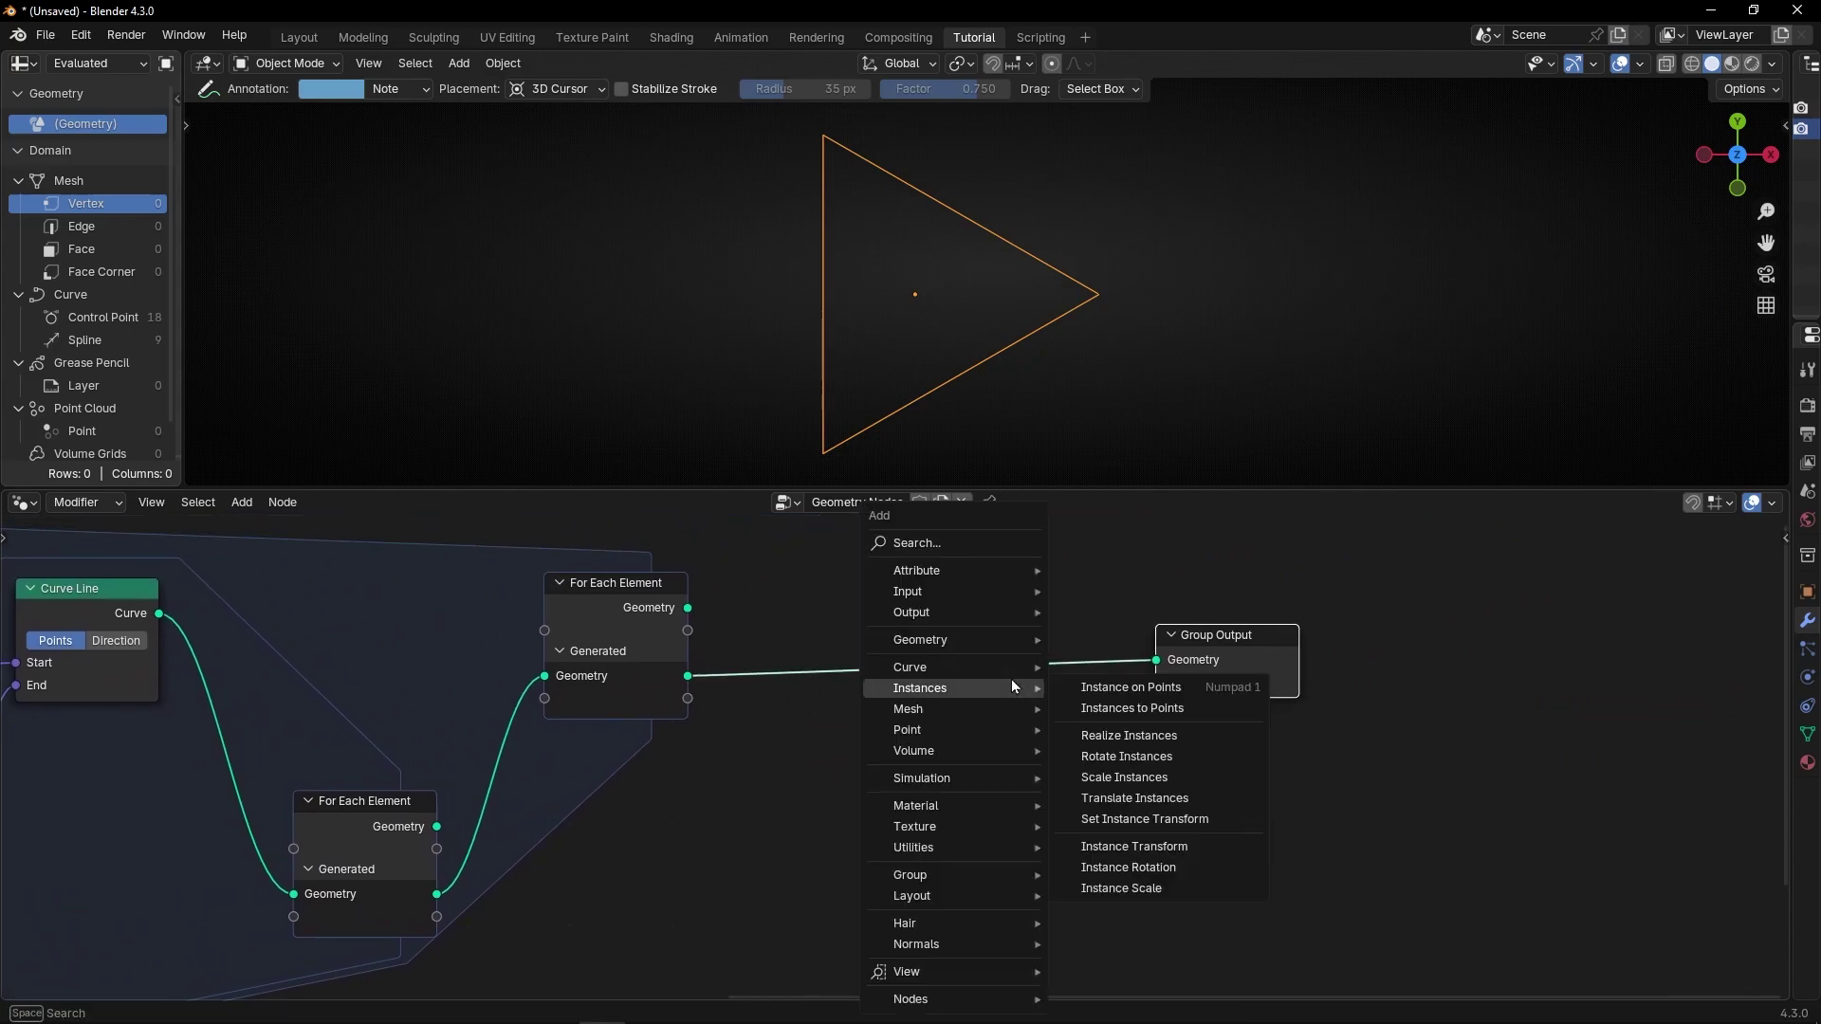
{"action": "type", "text": "curve to m"}
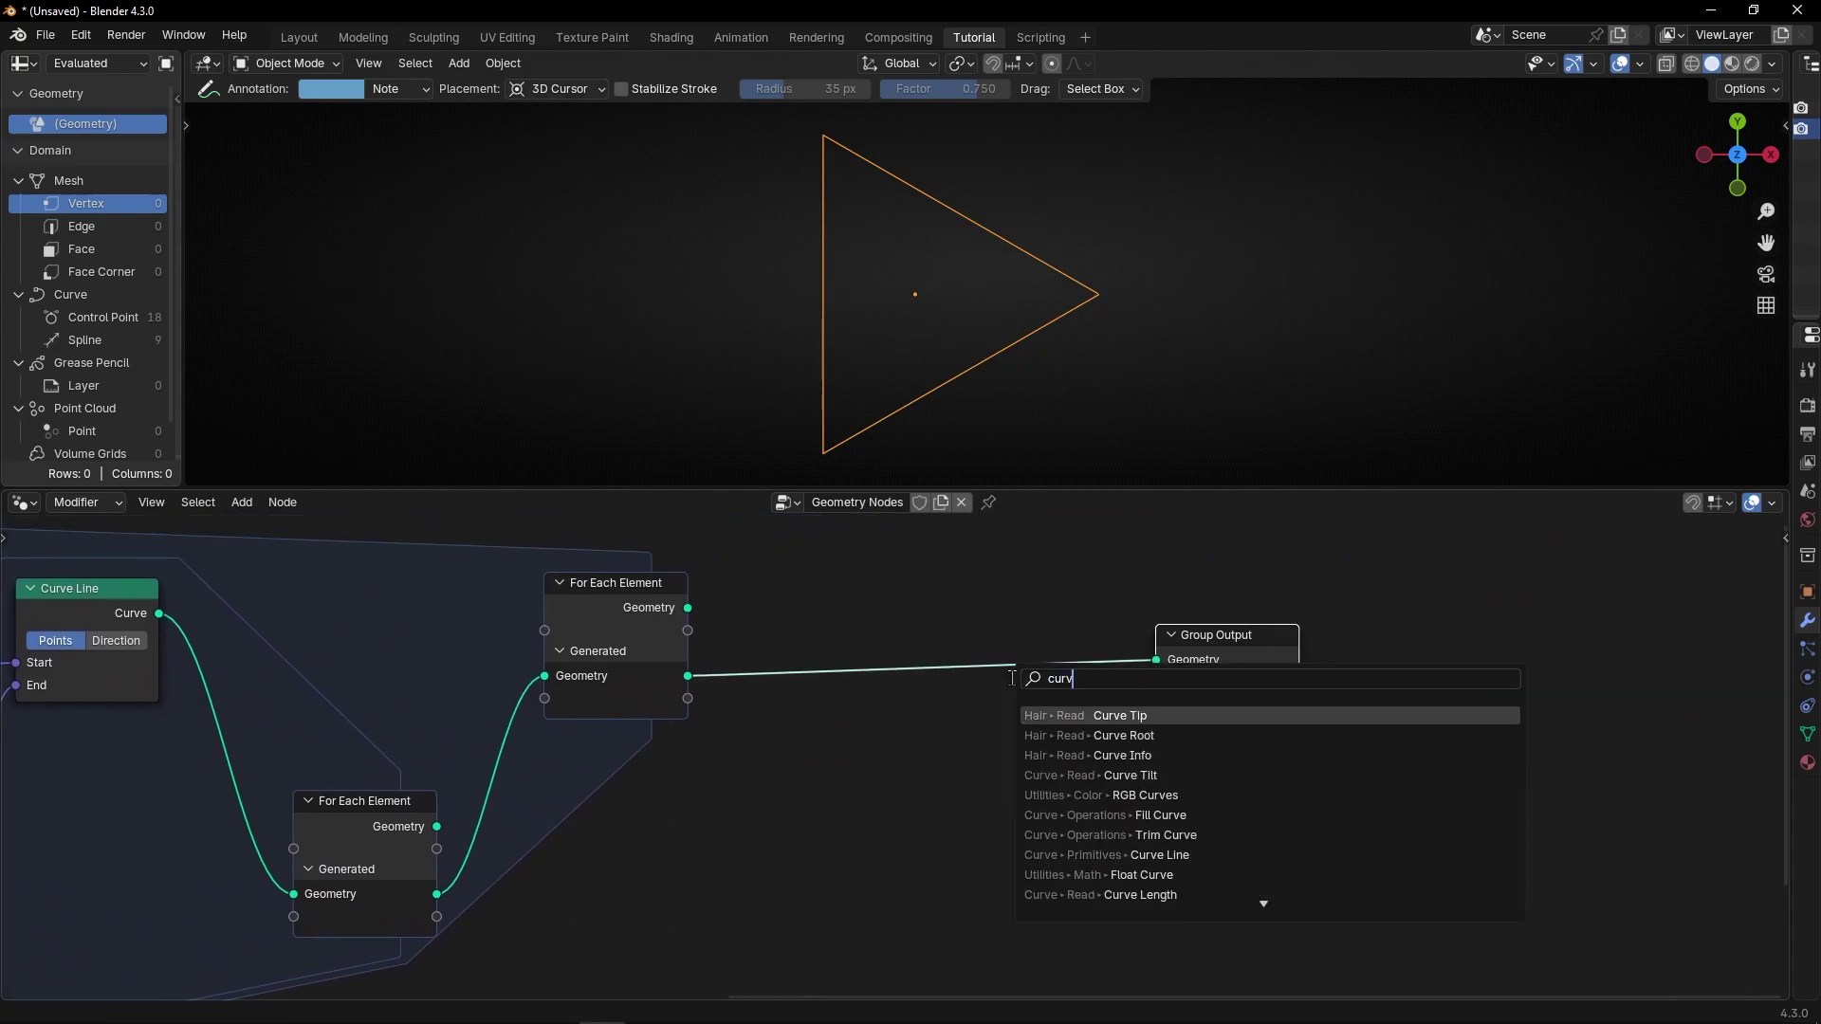
{"action": "key", "text": "Return"}
{"action": "left_click", "coordinate": [847, 636]}
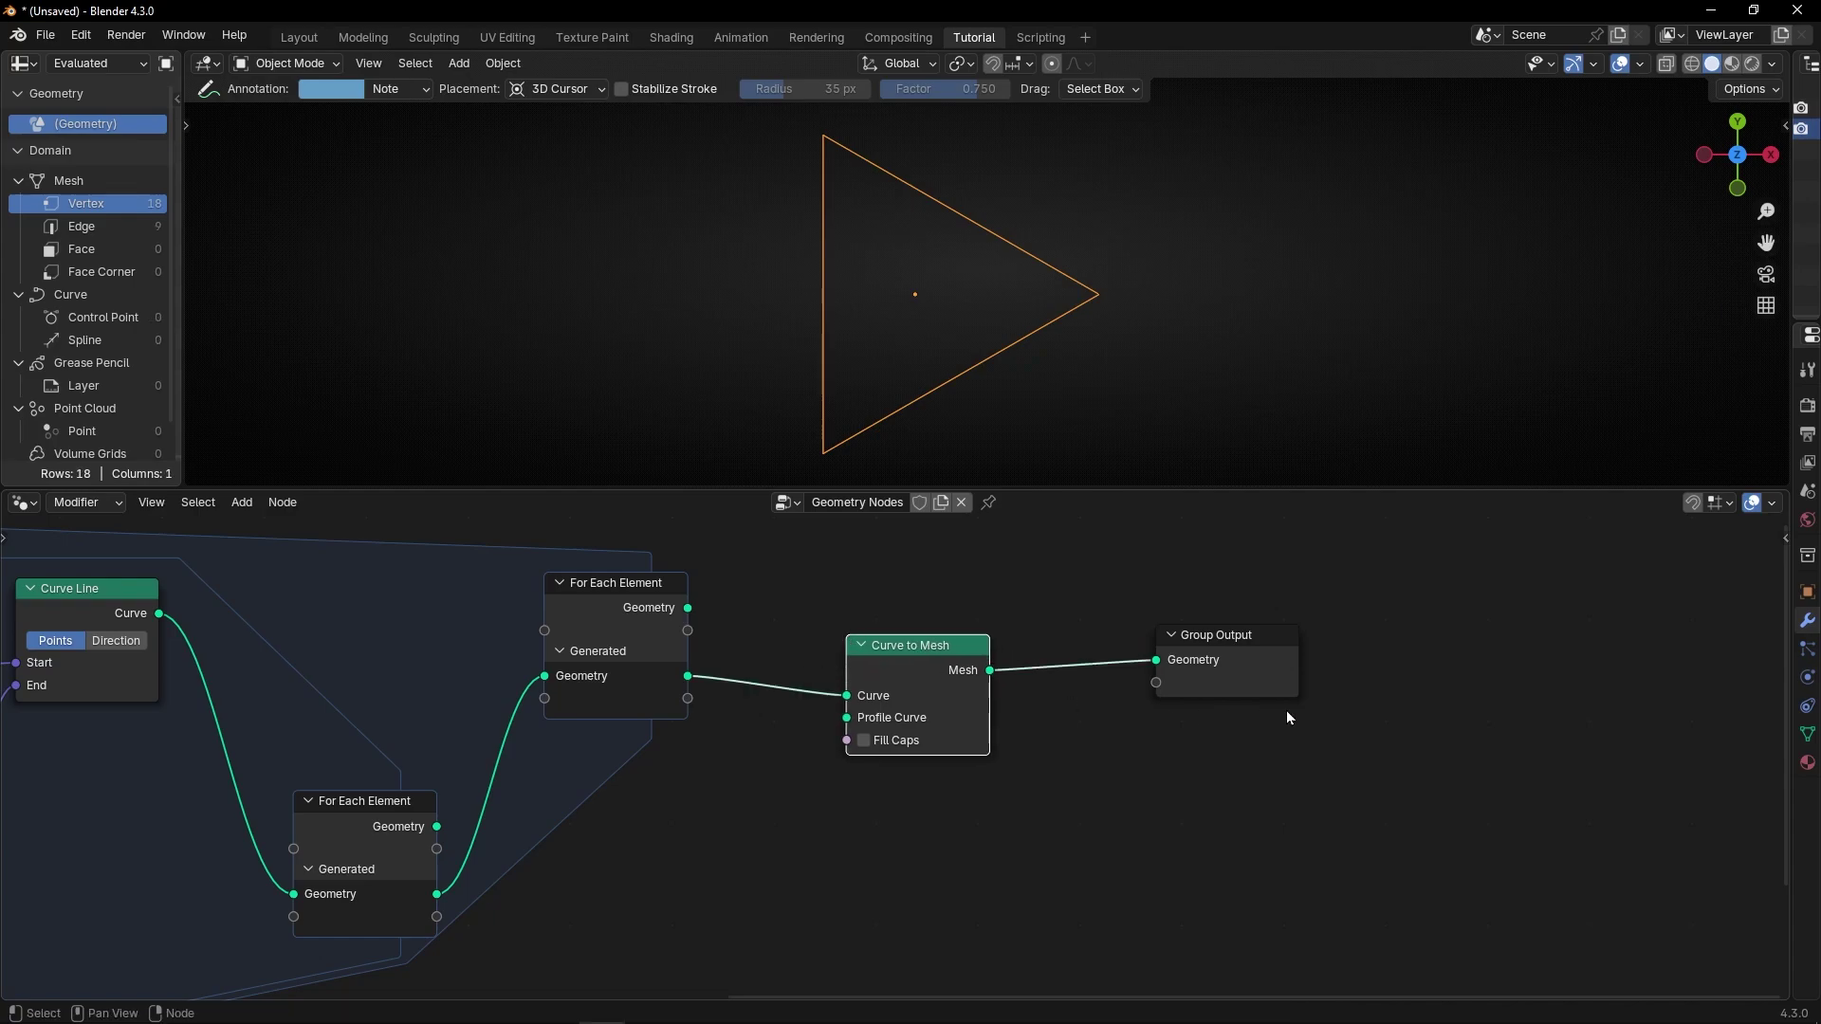
- Shift Group Output farther along and insert a Merge by Distance node after Curve to Mesh
{"action": "left_click_drag", "start_coordinate": [1257, 662], "coordinate": [1532, 678]}
{"action": "scroll", "coordinate": [1115, 662], "scroll_direction": "up", "scroll_amount": 4}
{"action": "middle_click_drag", "start_coordinate": [1114, 662], "coordinate": [797, 699], "text": "ctrl"}
{"action": "key", "text": "shift+a"}
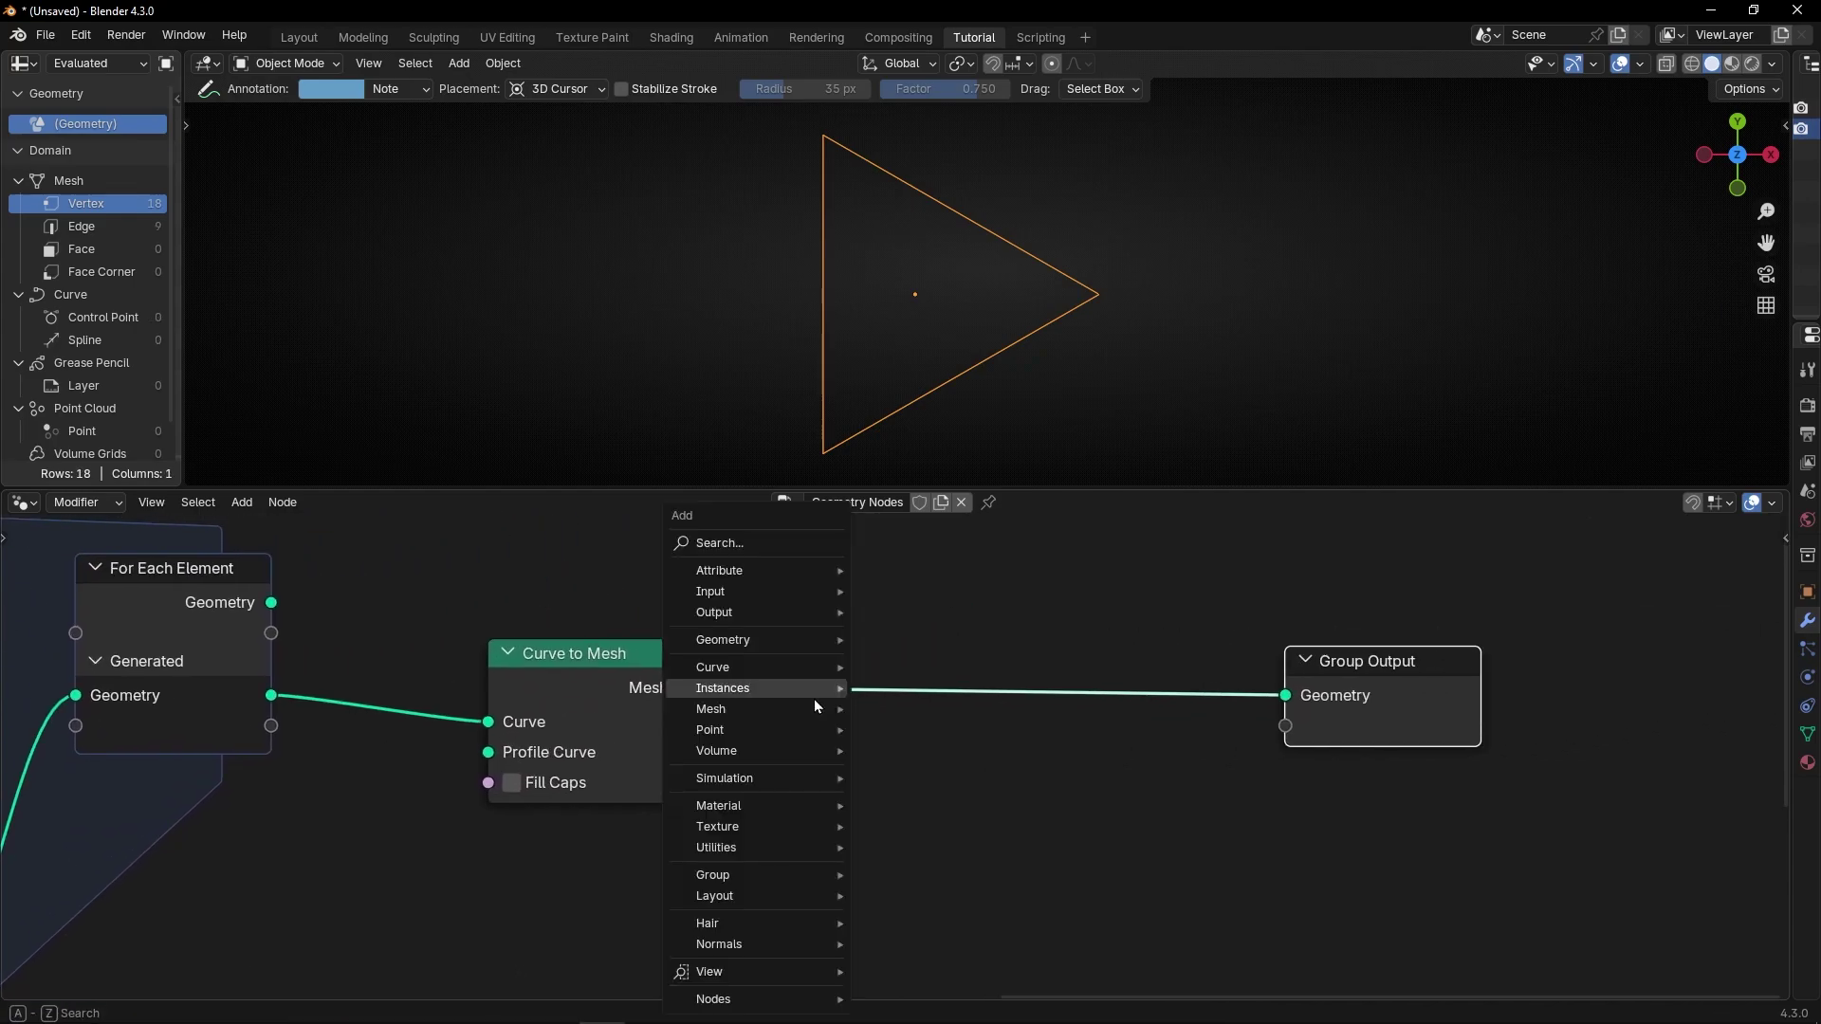
{"action": "type", "text": "merge"}
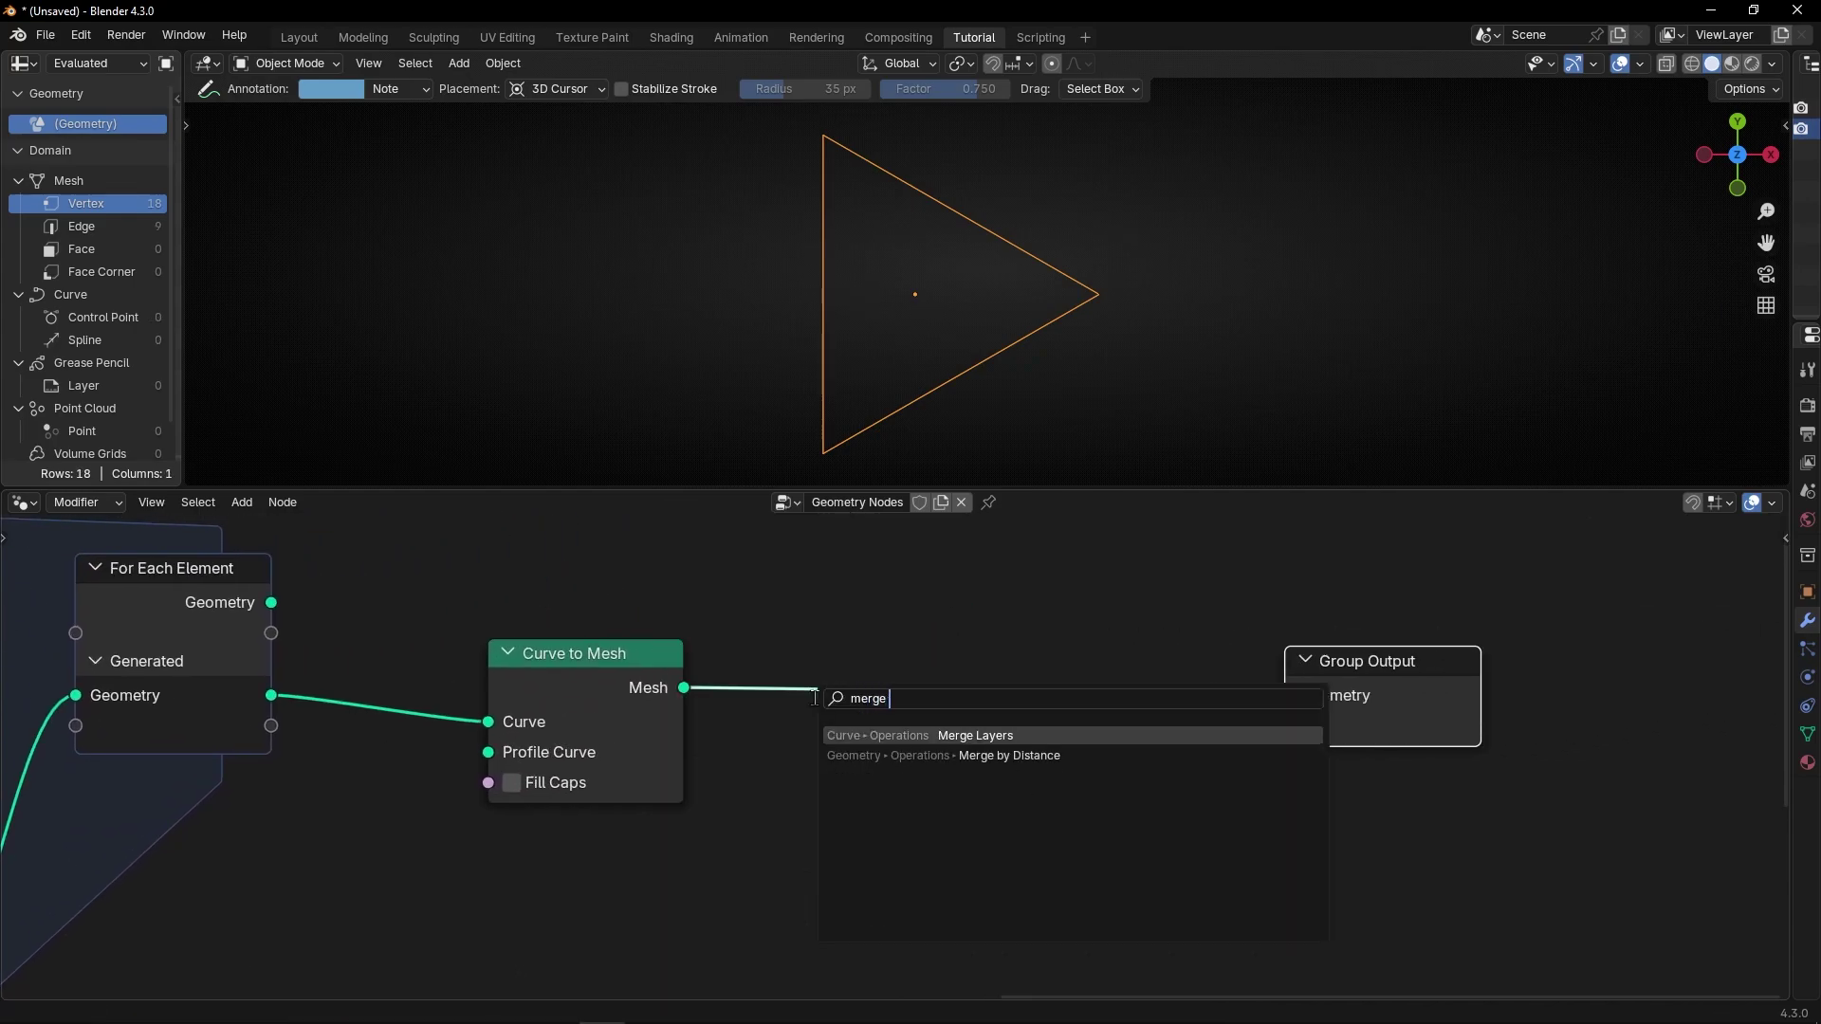
{"action": "key", "text": "Down"}
{"action": "key", "text": "Return"}
{"action": "left_click", "coordinate": [781, 651]}
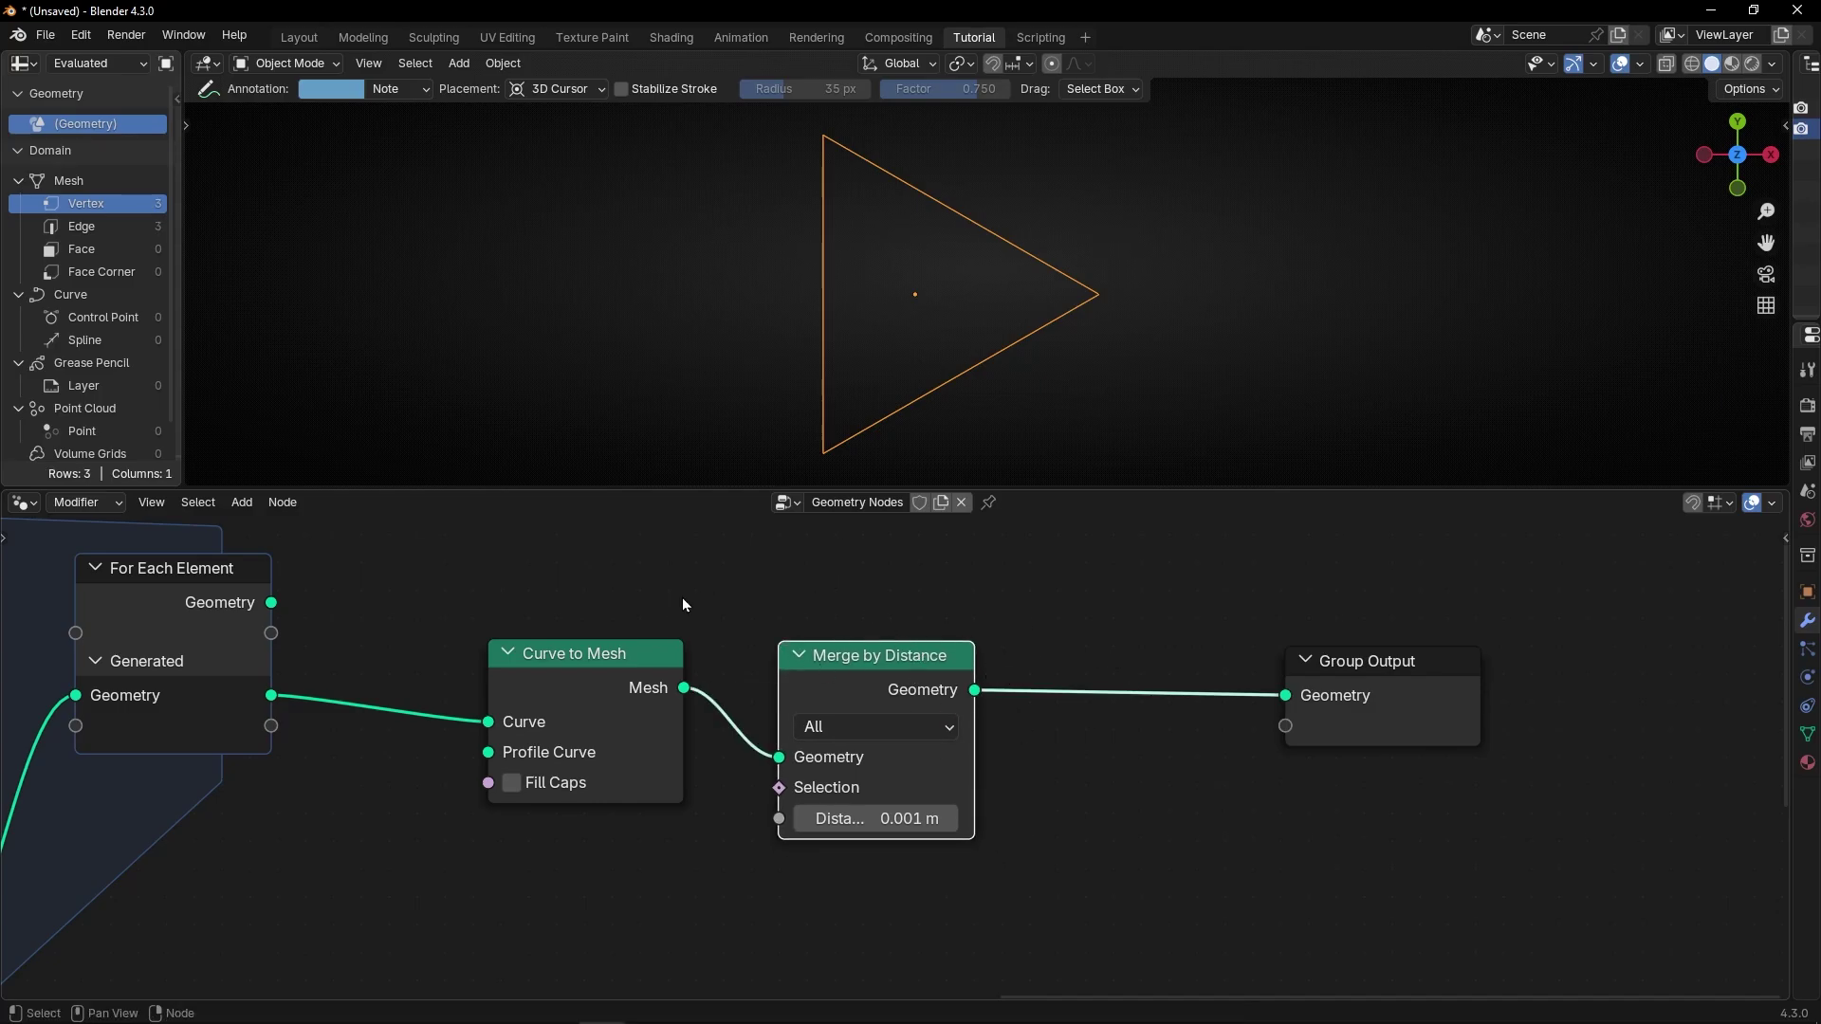
- Insert a Mesh to Curve node between Merge by Distance and Group Output
{"action": "key", "text": "shift+a"}
{"action": "type", "text": "mesh to"}
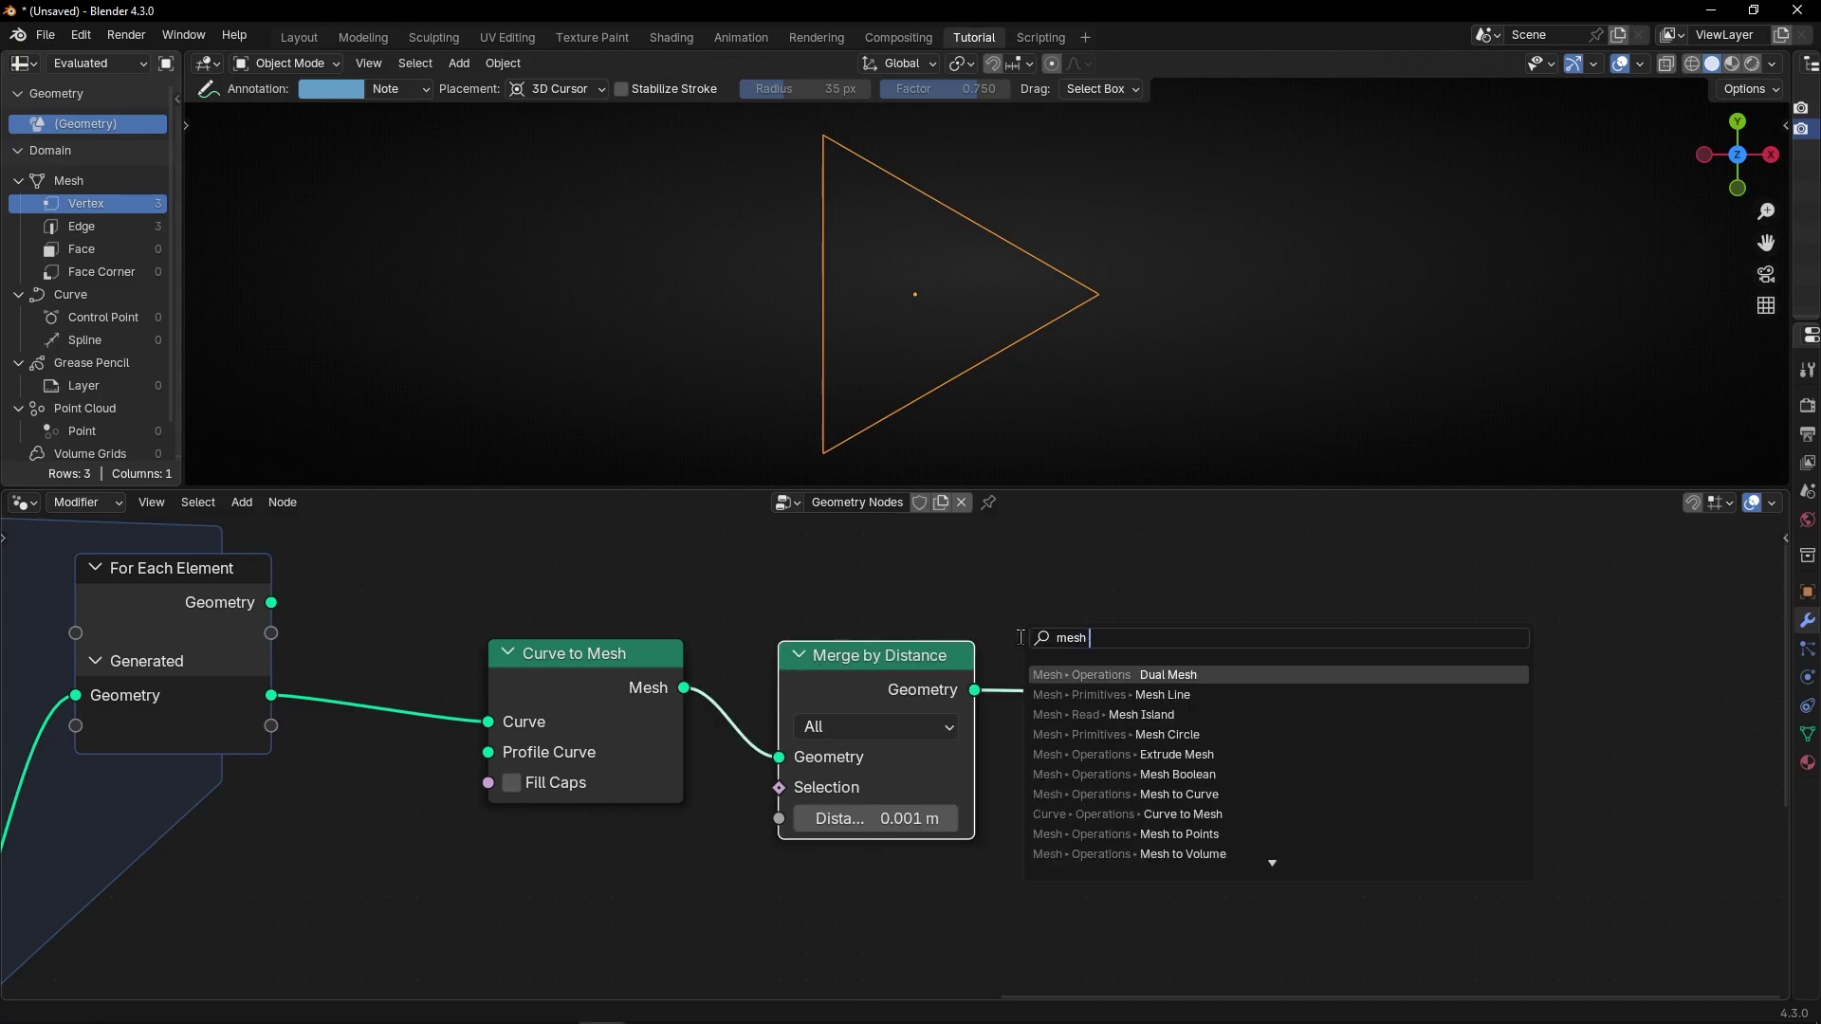
{"action": "key", "text": "Return"}
{"action": "left_click", "coordinate": [1021, 640]}
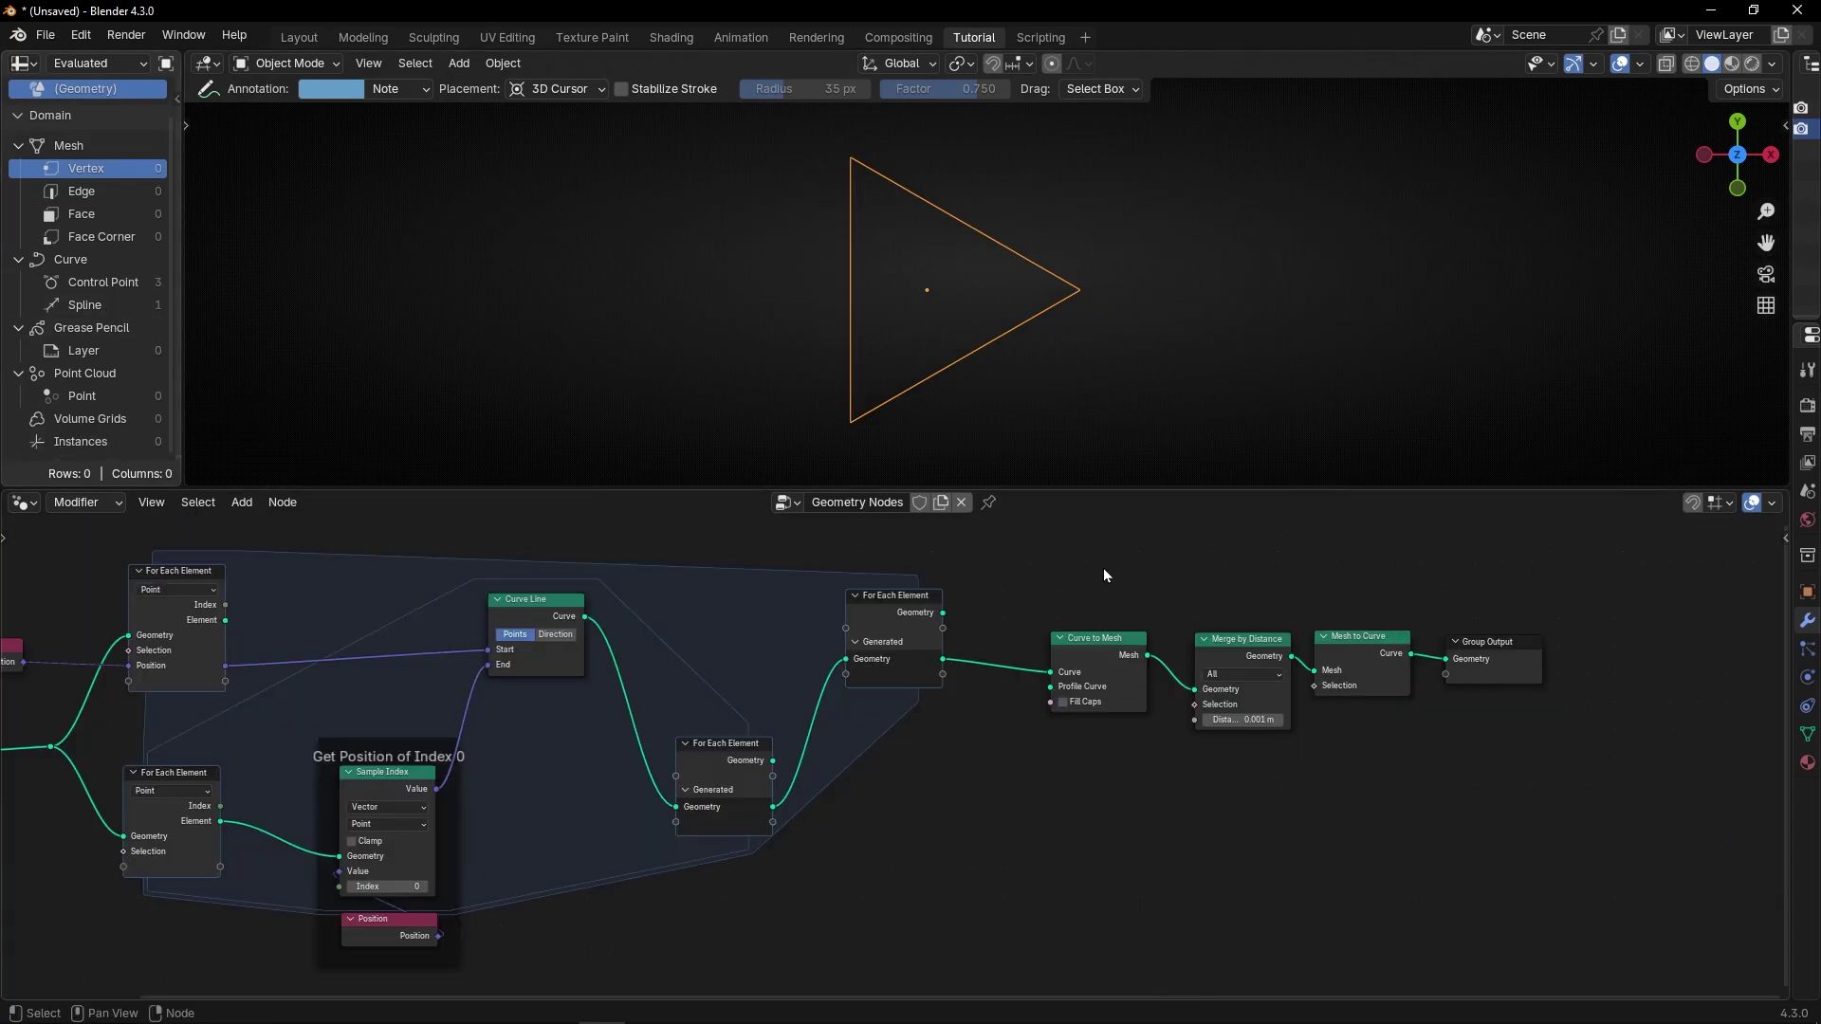
- Mute Curve to Mesh, Merge by Distance and Mesh to Curve, and move them with Group Output away from the outer zone
{"action": "left_click_drag", "start_coordinate": [1070, 583], "coordinate": [1359, 760]}
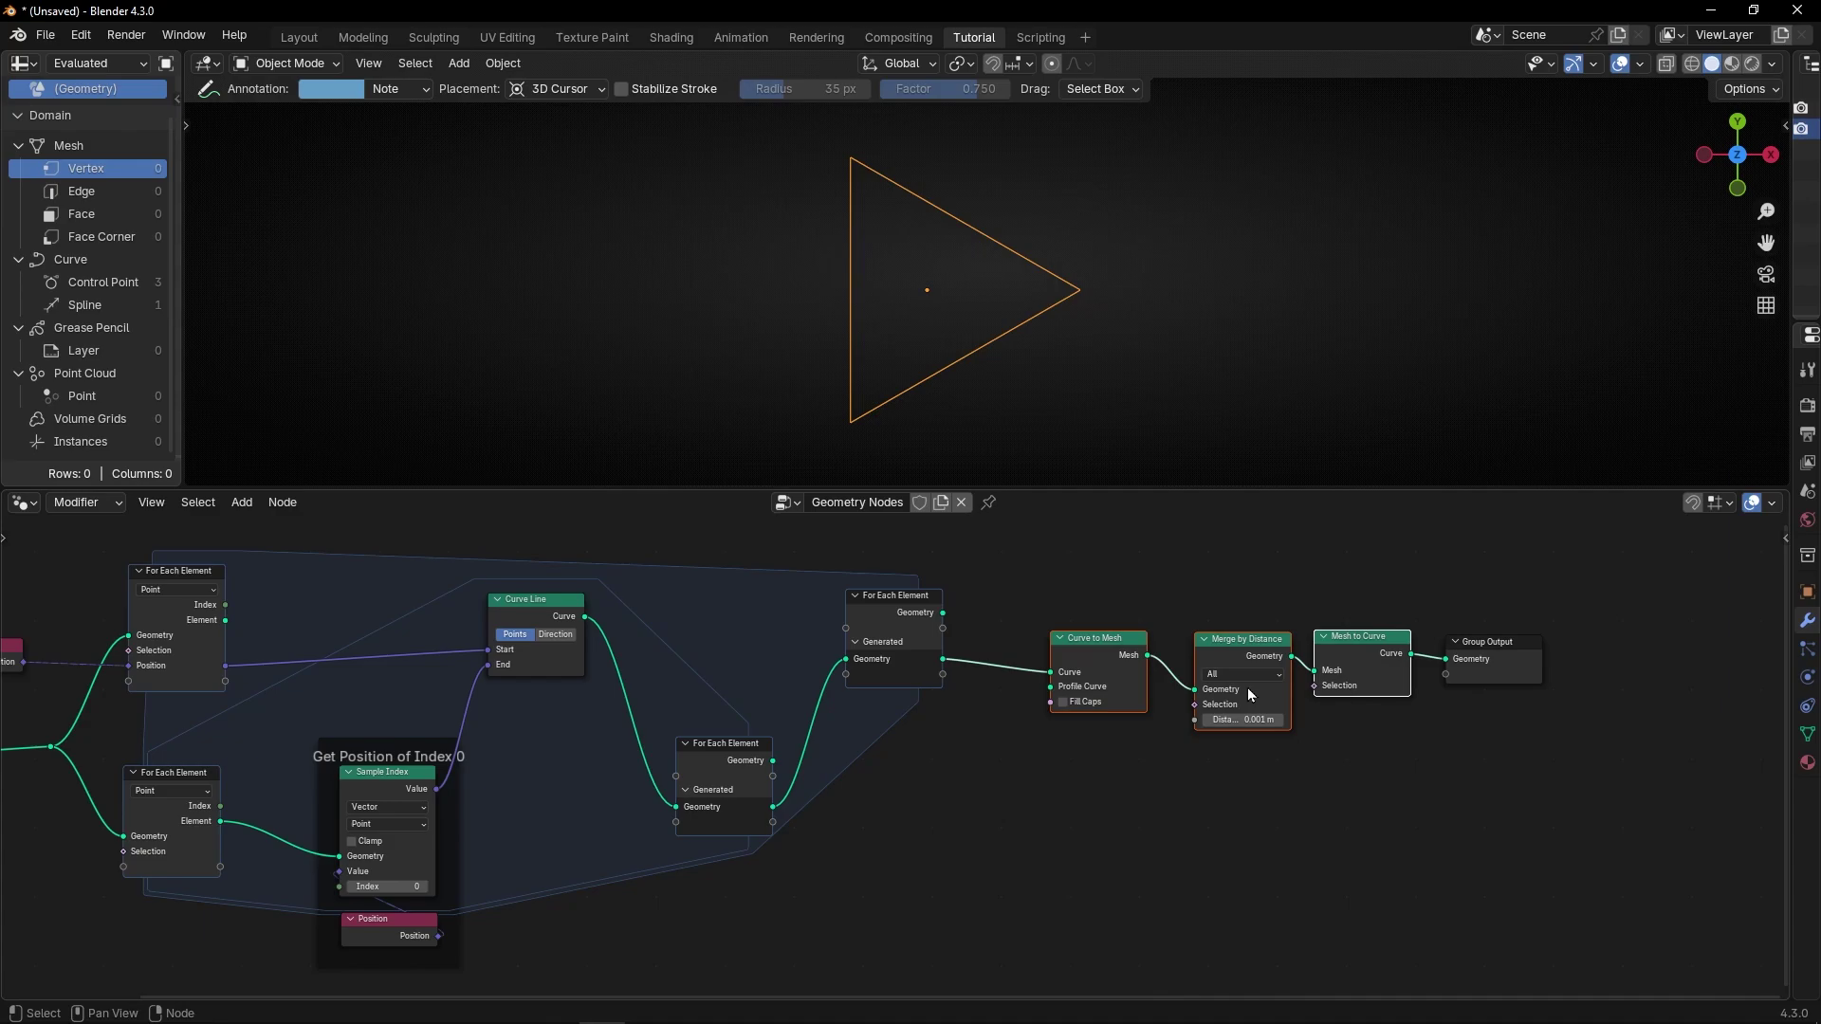
{"action": "key", "text": "m"}
{"action": "middle_click_drag", "start_coordinate": [1250, 695], "coordinate": [975, 691]}
{"action": "left_click_drag", "start_coordinate": [685, 637], "coordinate": [1300, 762]}
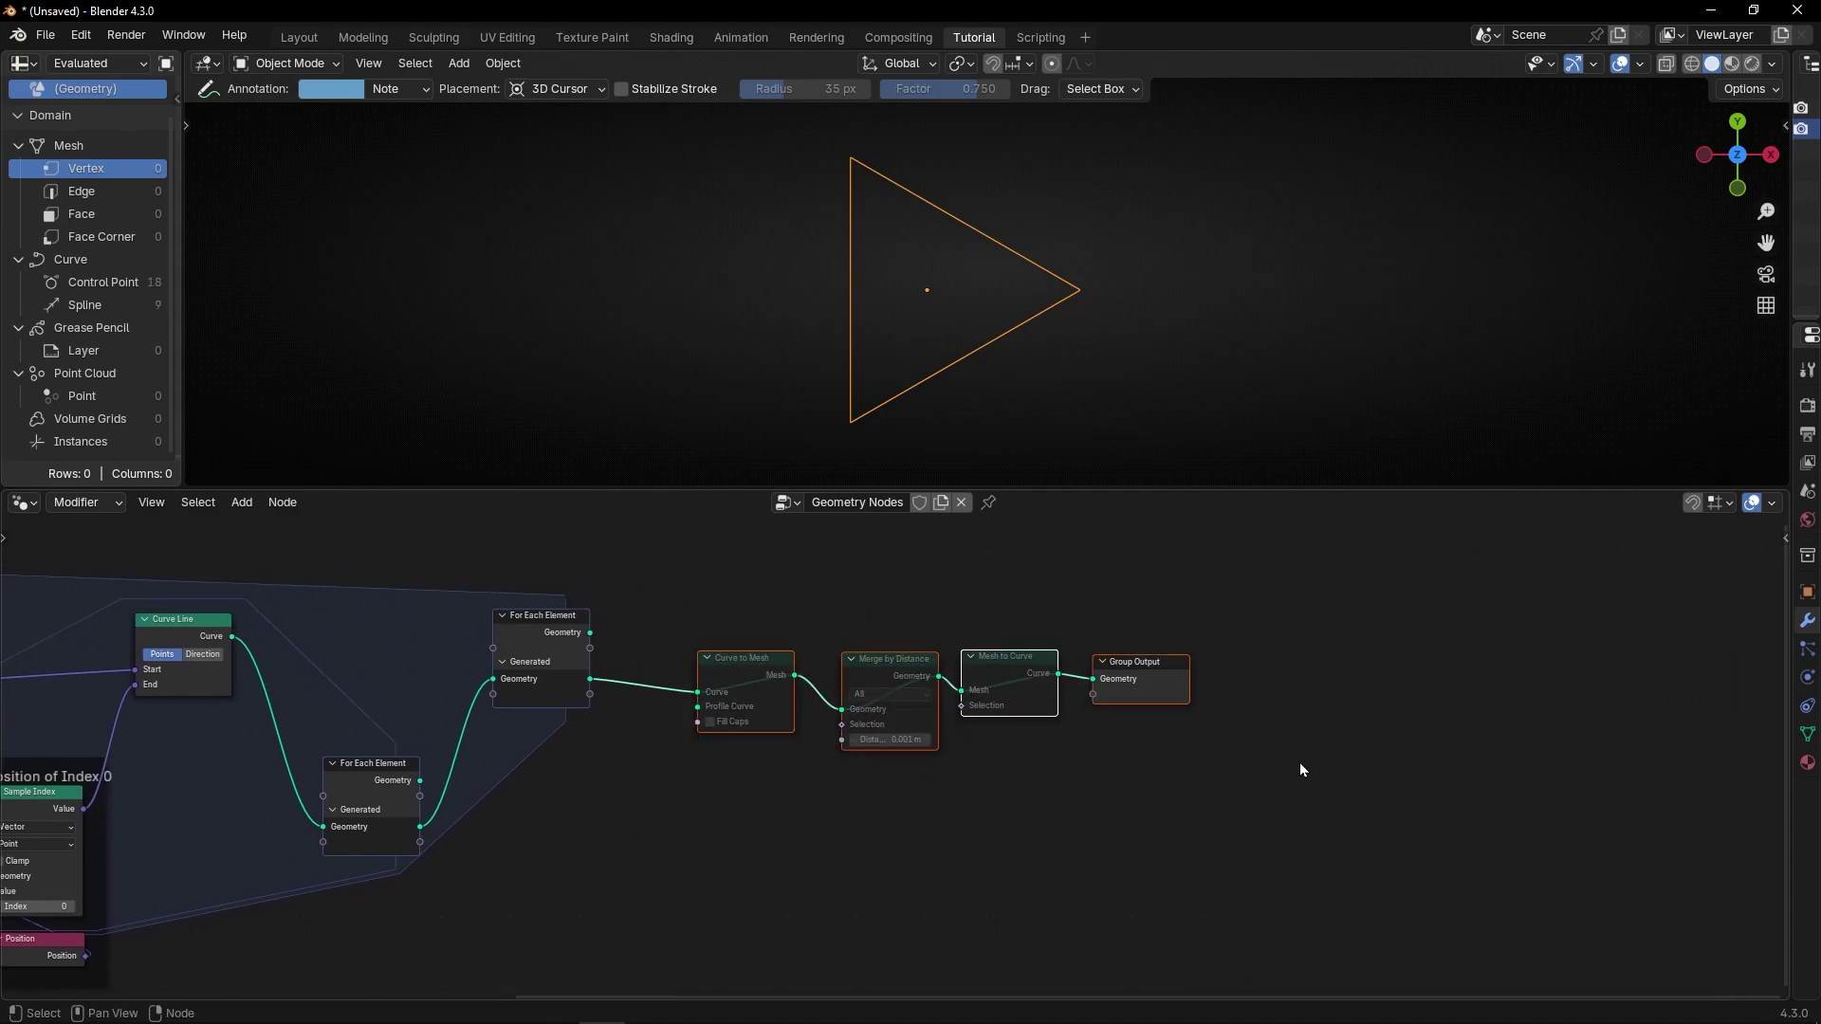
{"action": "key", "text": "g"}
{"action": "left_click", "coordinate": [1423, 702]}
- Insert a Set Position node between the outer zone's generated geometry and the muted Curve to Mesh
{"action": "scroll", "coordinate": [834, 668], "scroll_direction": "up", "scroll_amount": 5}
{"action": "middle_click_drag", "start_coordinate": [835, 673], "coordinate": [1017, 771]}
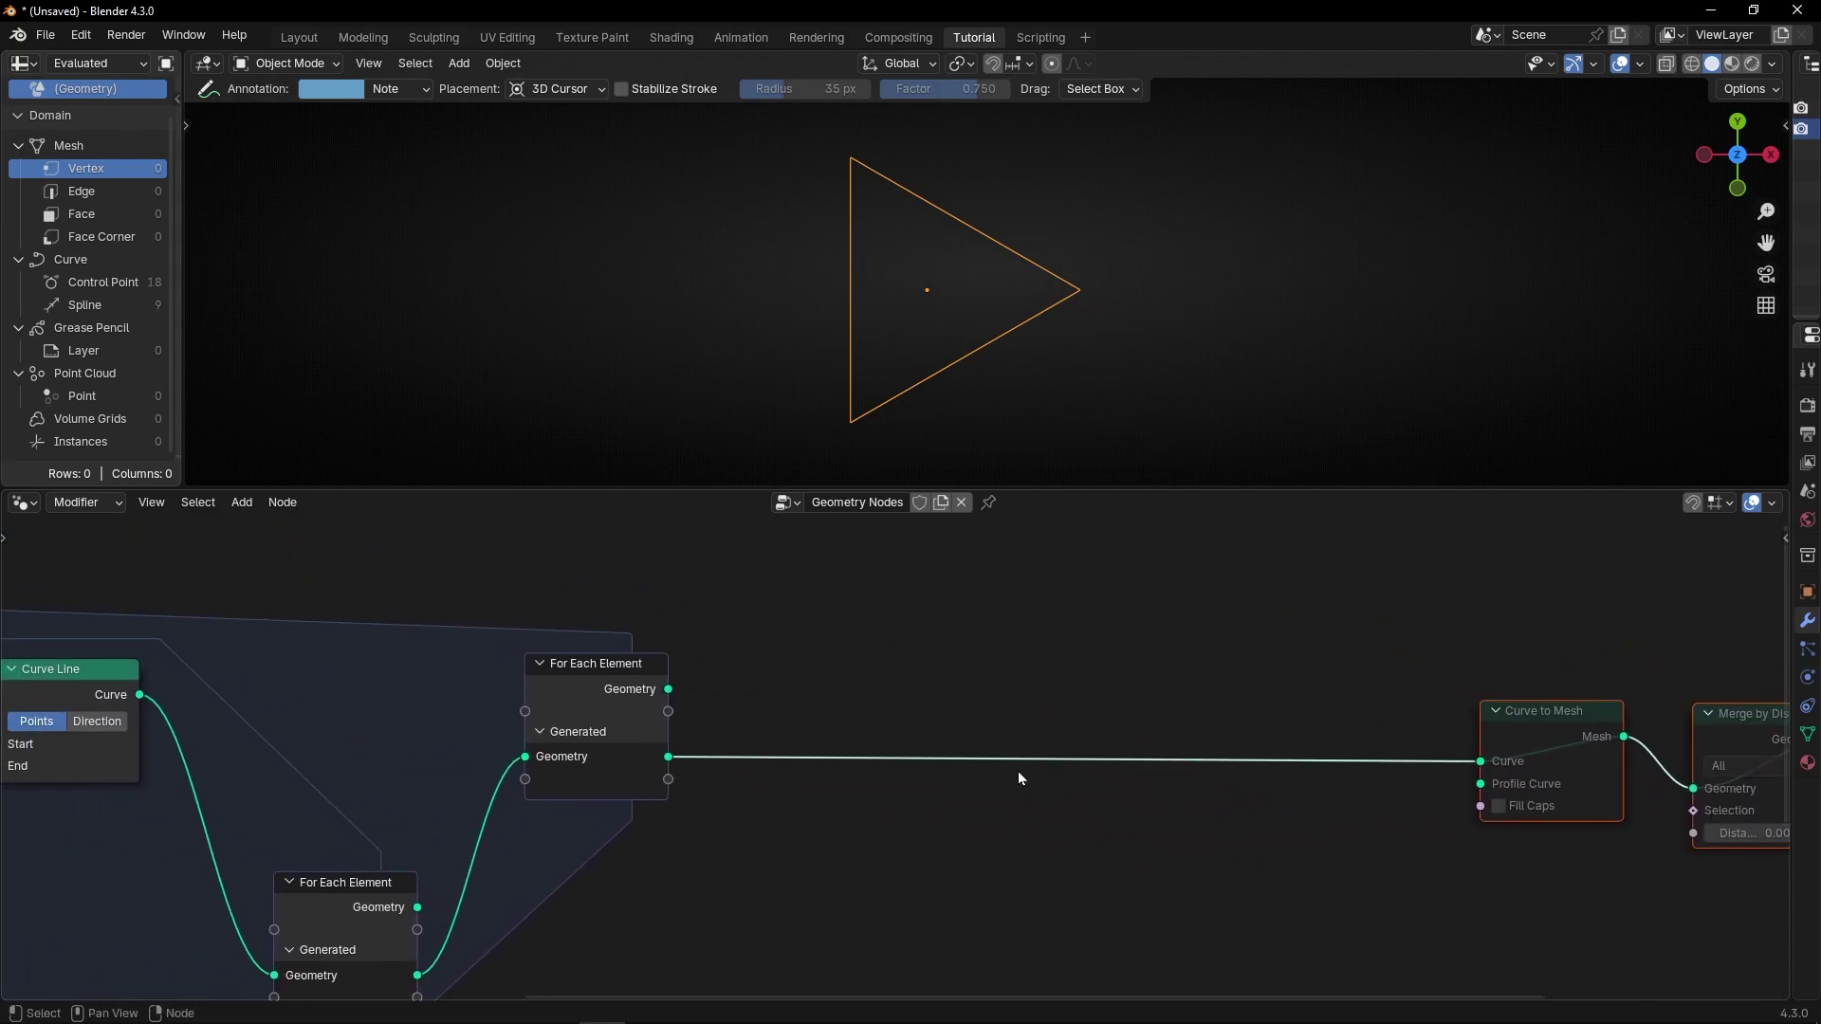
{"action": "key", "text": "shift+a"}
{"action": "type", "text": "set"}
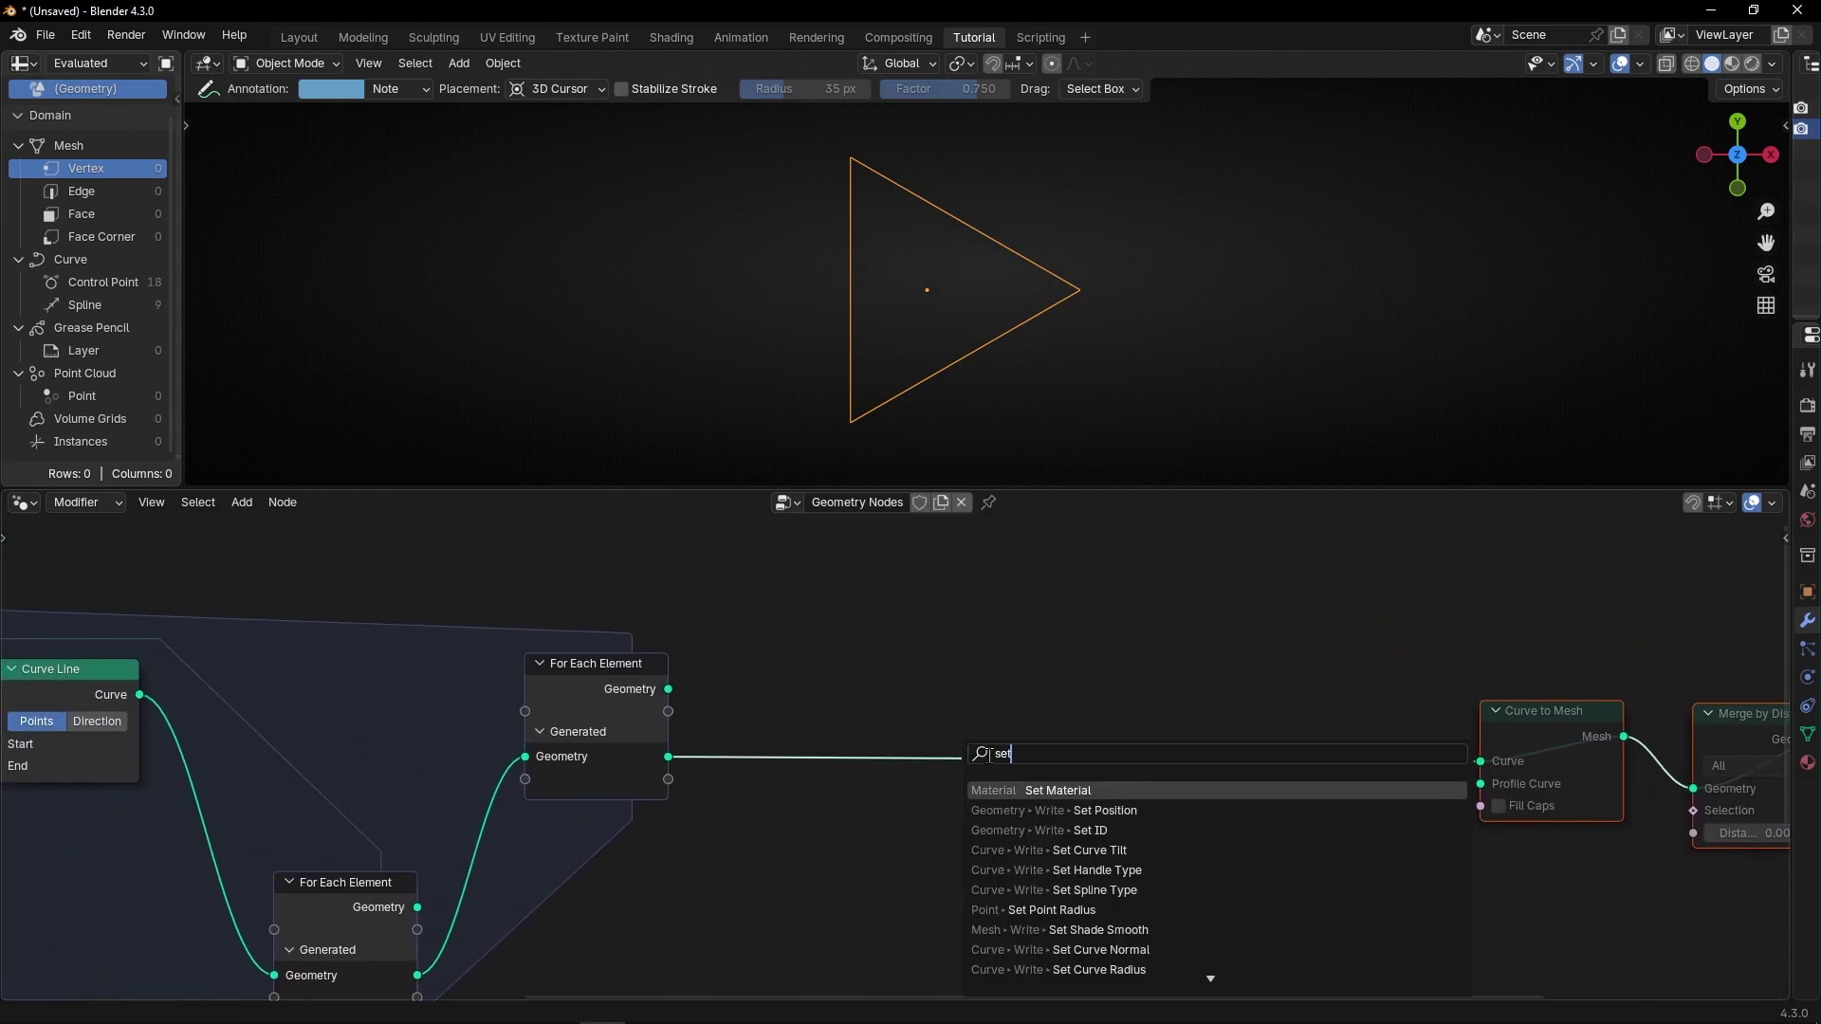
{"action": "left_click", "coordinate": [1067, 810]}
{"action": "left_click", "coordinate": [1032, 724]}
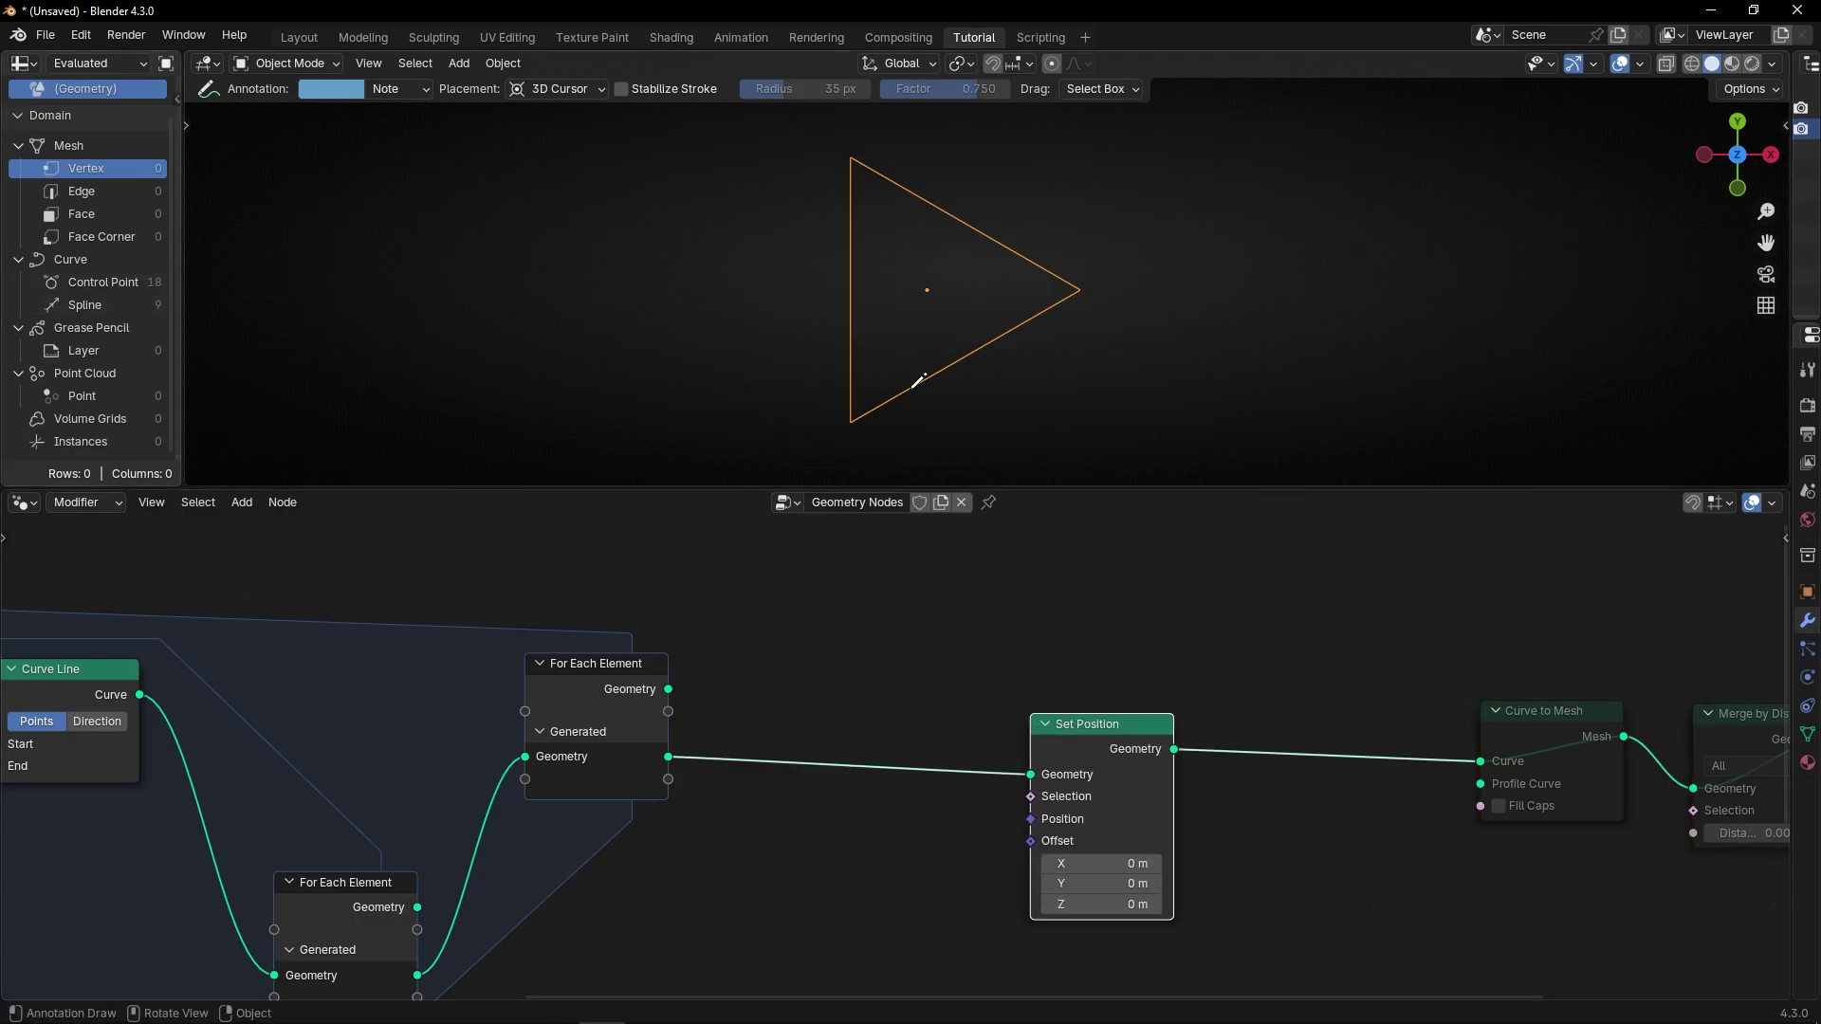
- Feed Set Position's Offset from a new Combine XYZ node and move Set Position to widen the gap between them
{"action": "scroll", "coordinate": [947, 752], "scroll_direction": "up", "scroll_amount": 2}
{"action": "middle_click_drag", "start_coordinate": [946, 751], "coordinate": [959, 667]}
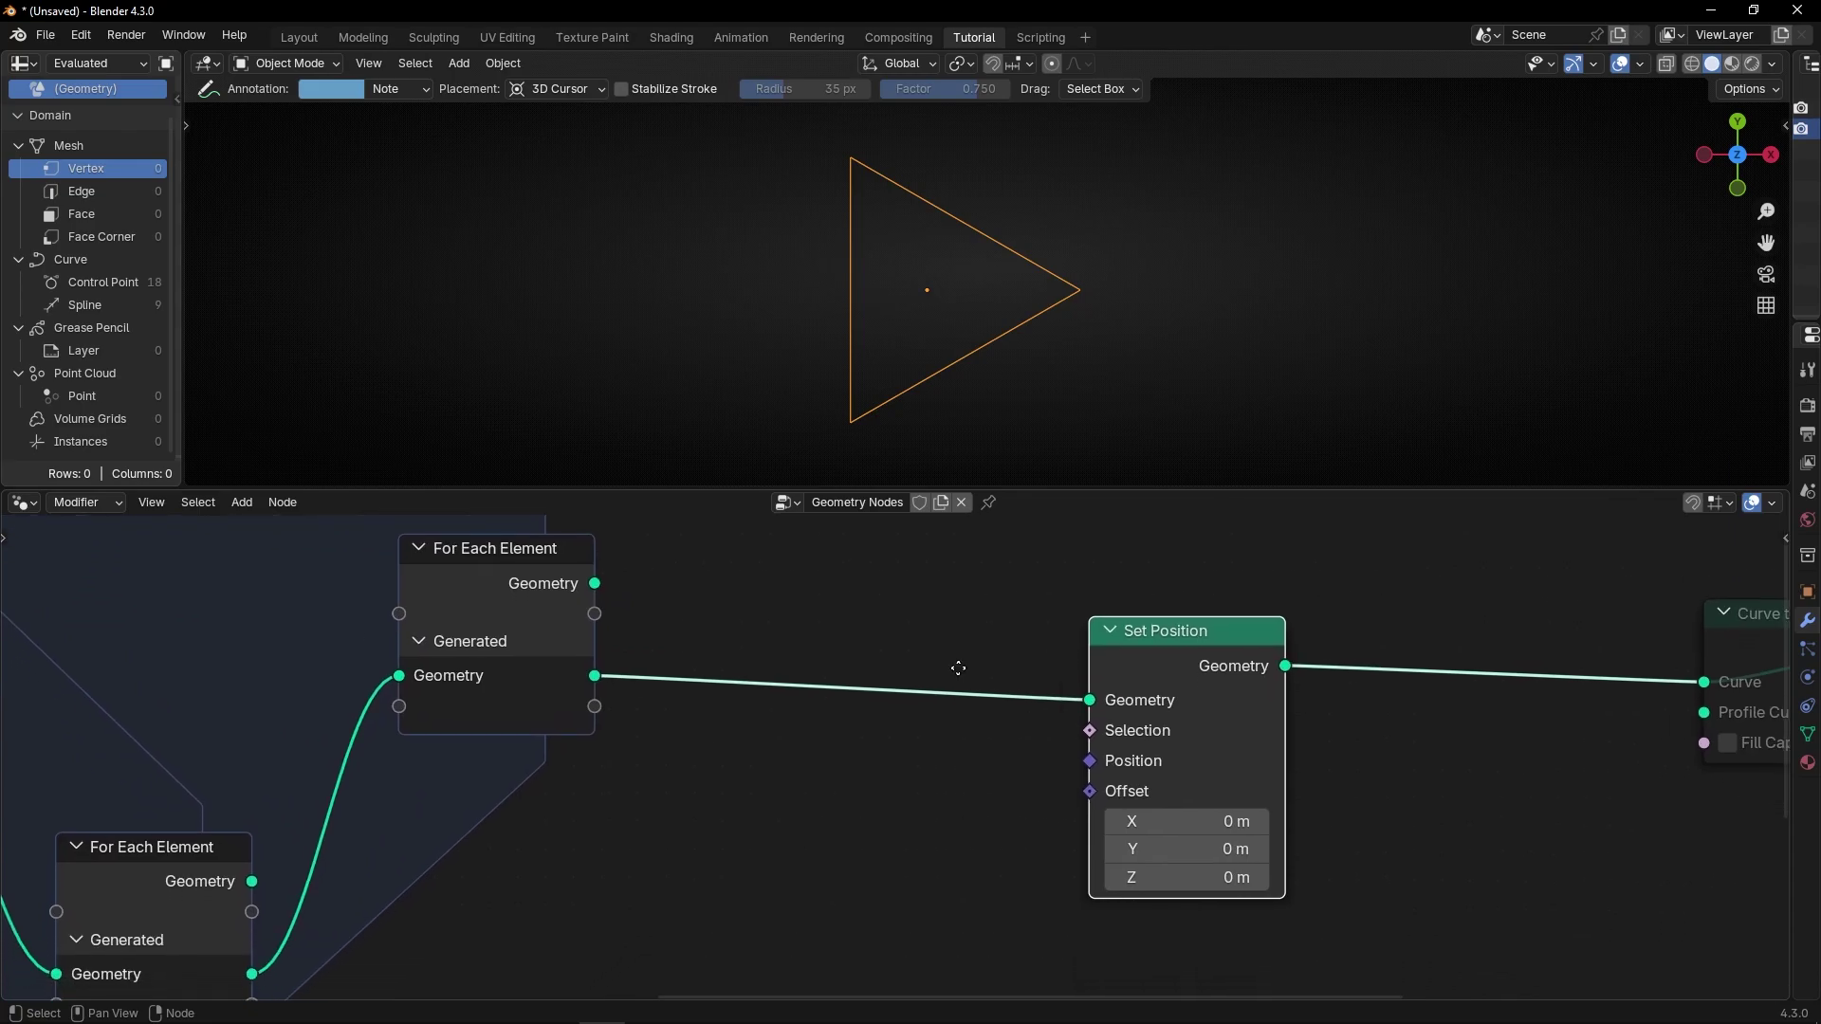
{"action": "scroll", "coordinate": [964, 685], "scroll_direction": "up", "scroll_amount": 1}
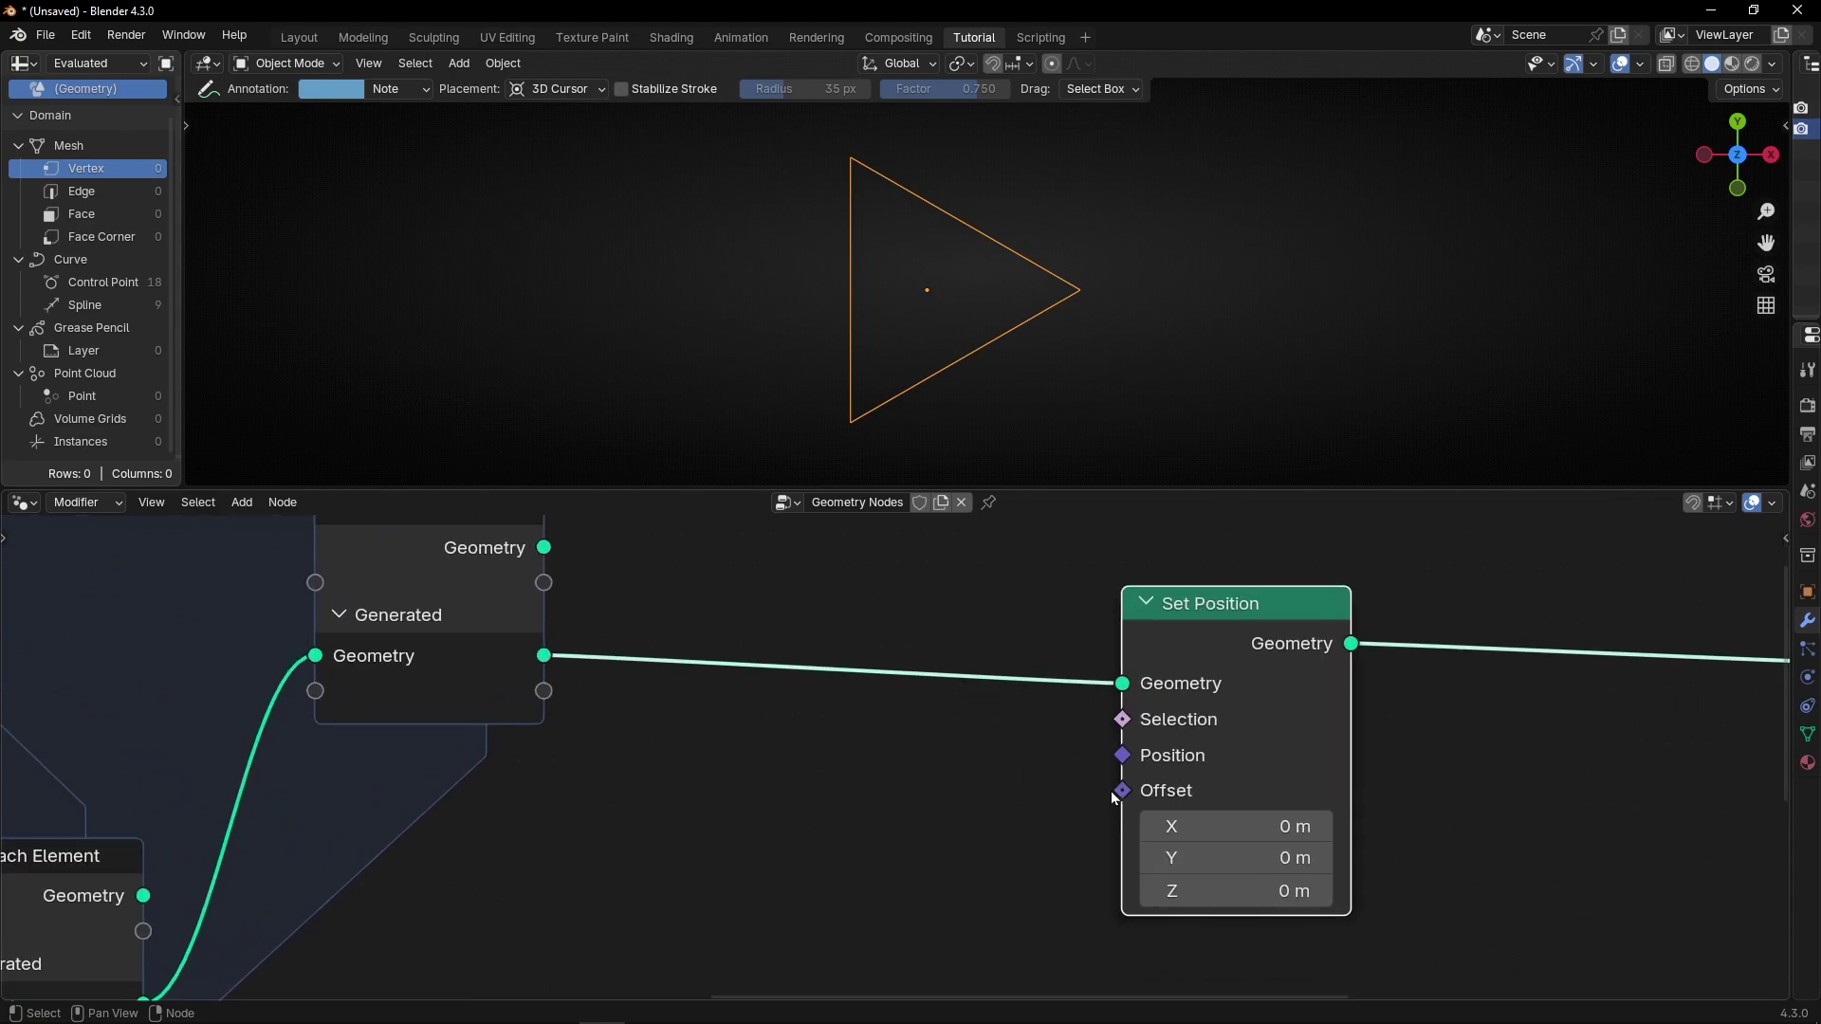
{"action": "left_click_drag", "start_coordinate": [1121, 791], "coordinate": [937, 788]}
{"action": "type", "text": "comb"}
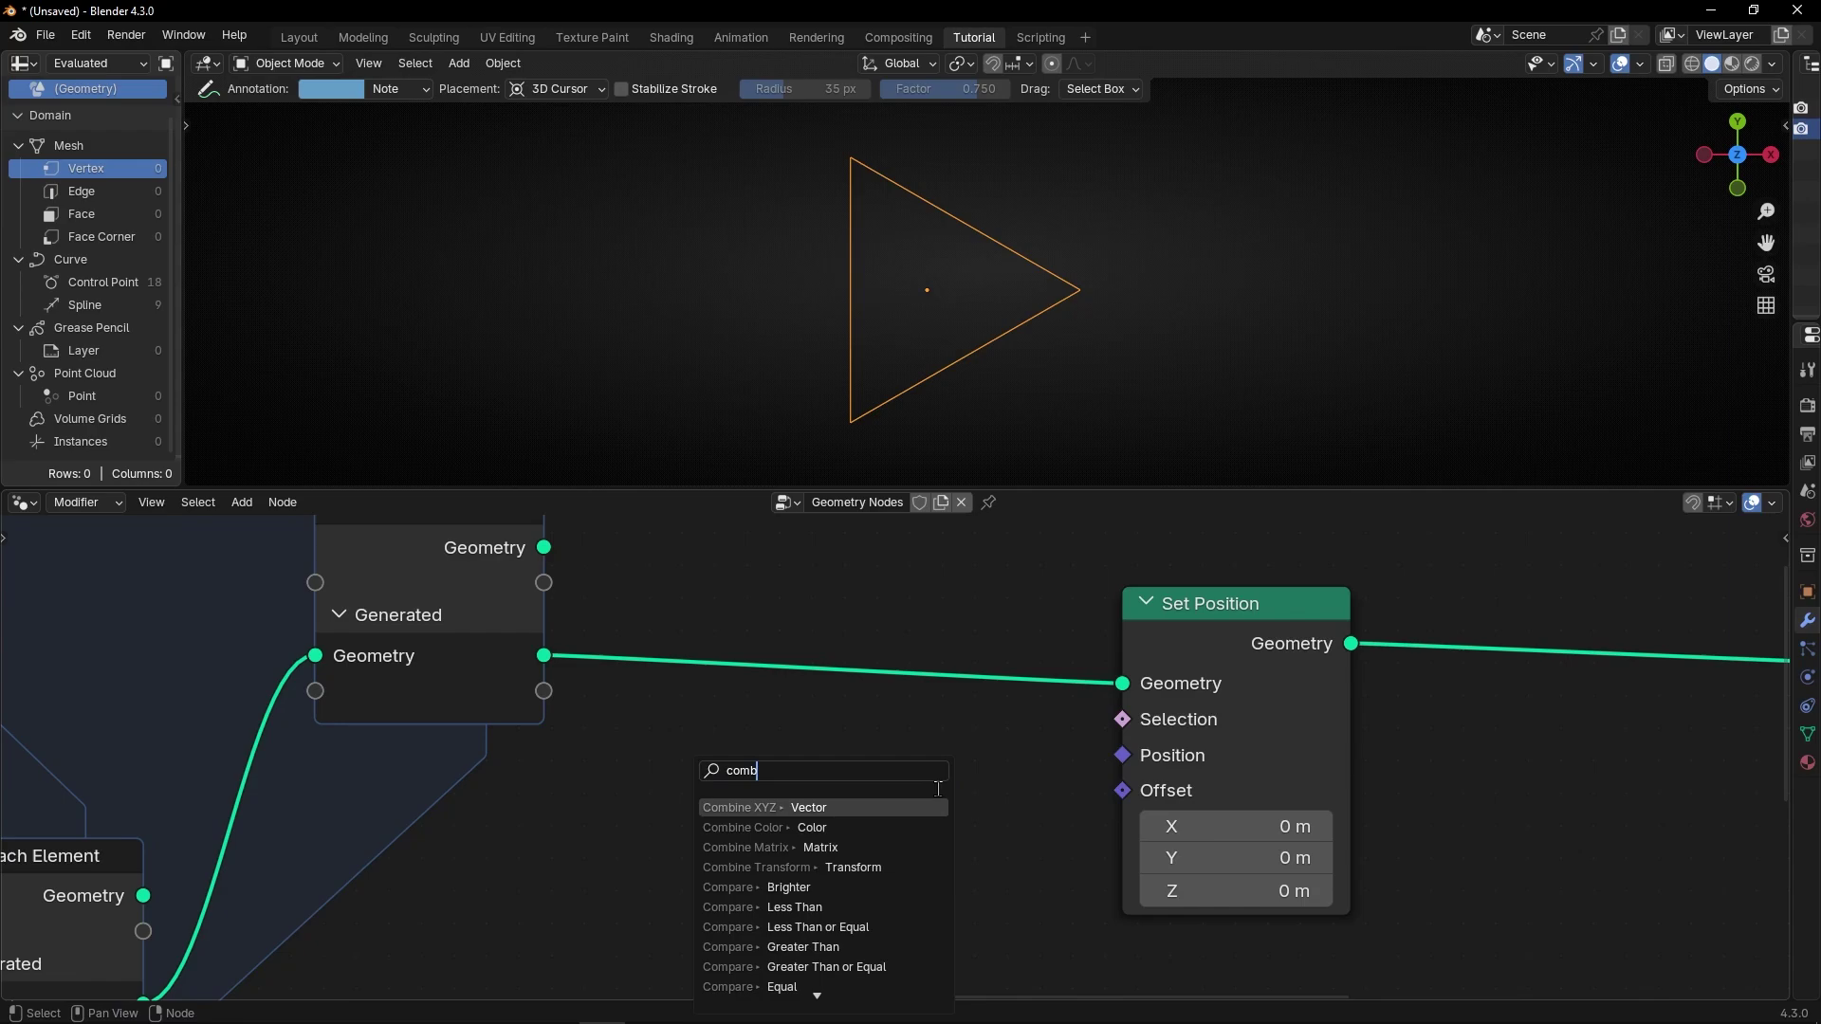
{"action": "key", "text": "Return"}
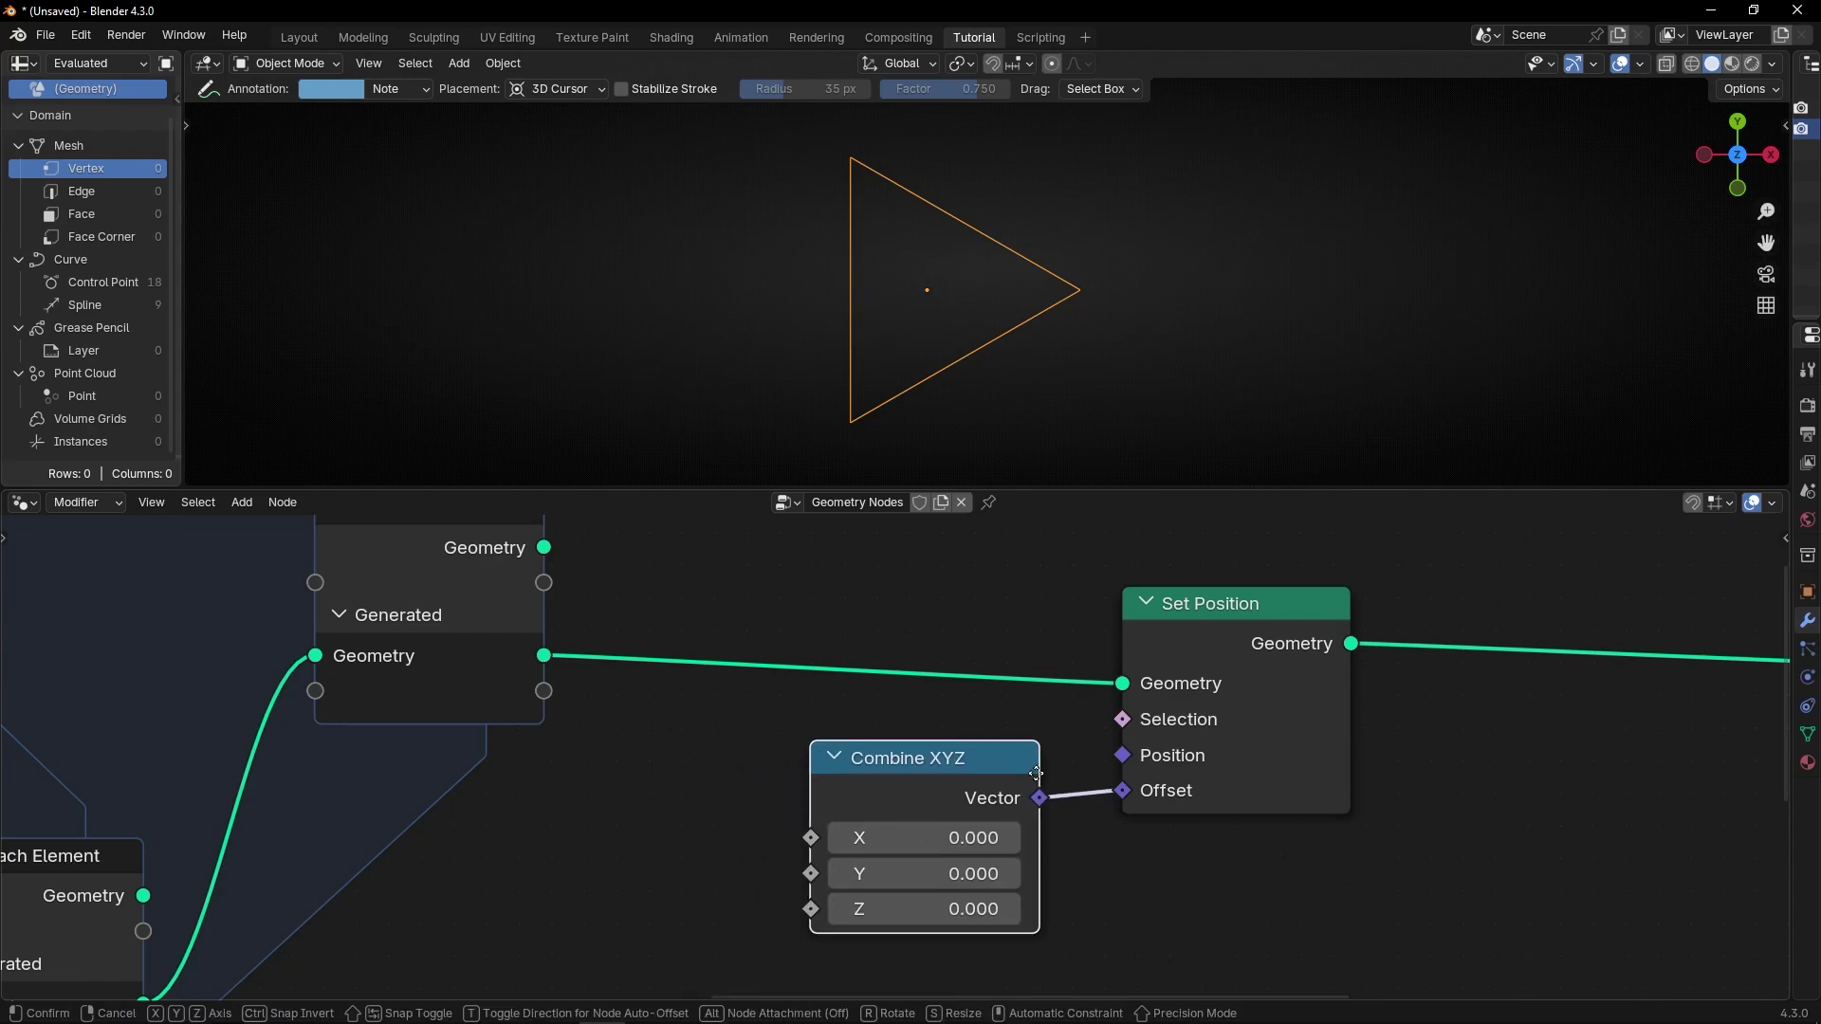
{"action": "left_click", "coordinate": [1036, 775]}
{"action": "left_click_drag", "start_coordinate": [1222, 646], "coordinate": [1271, 679]}
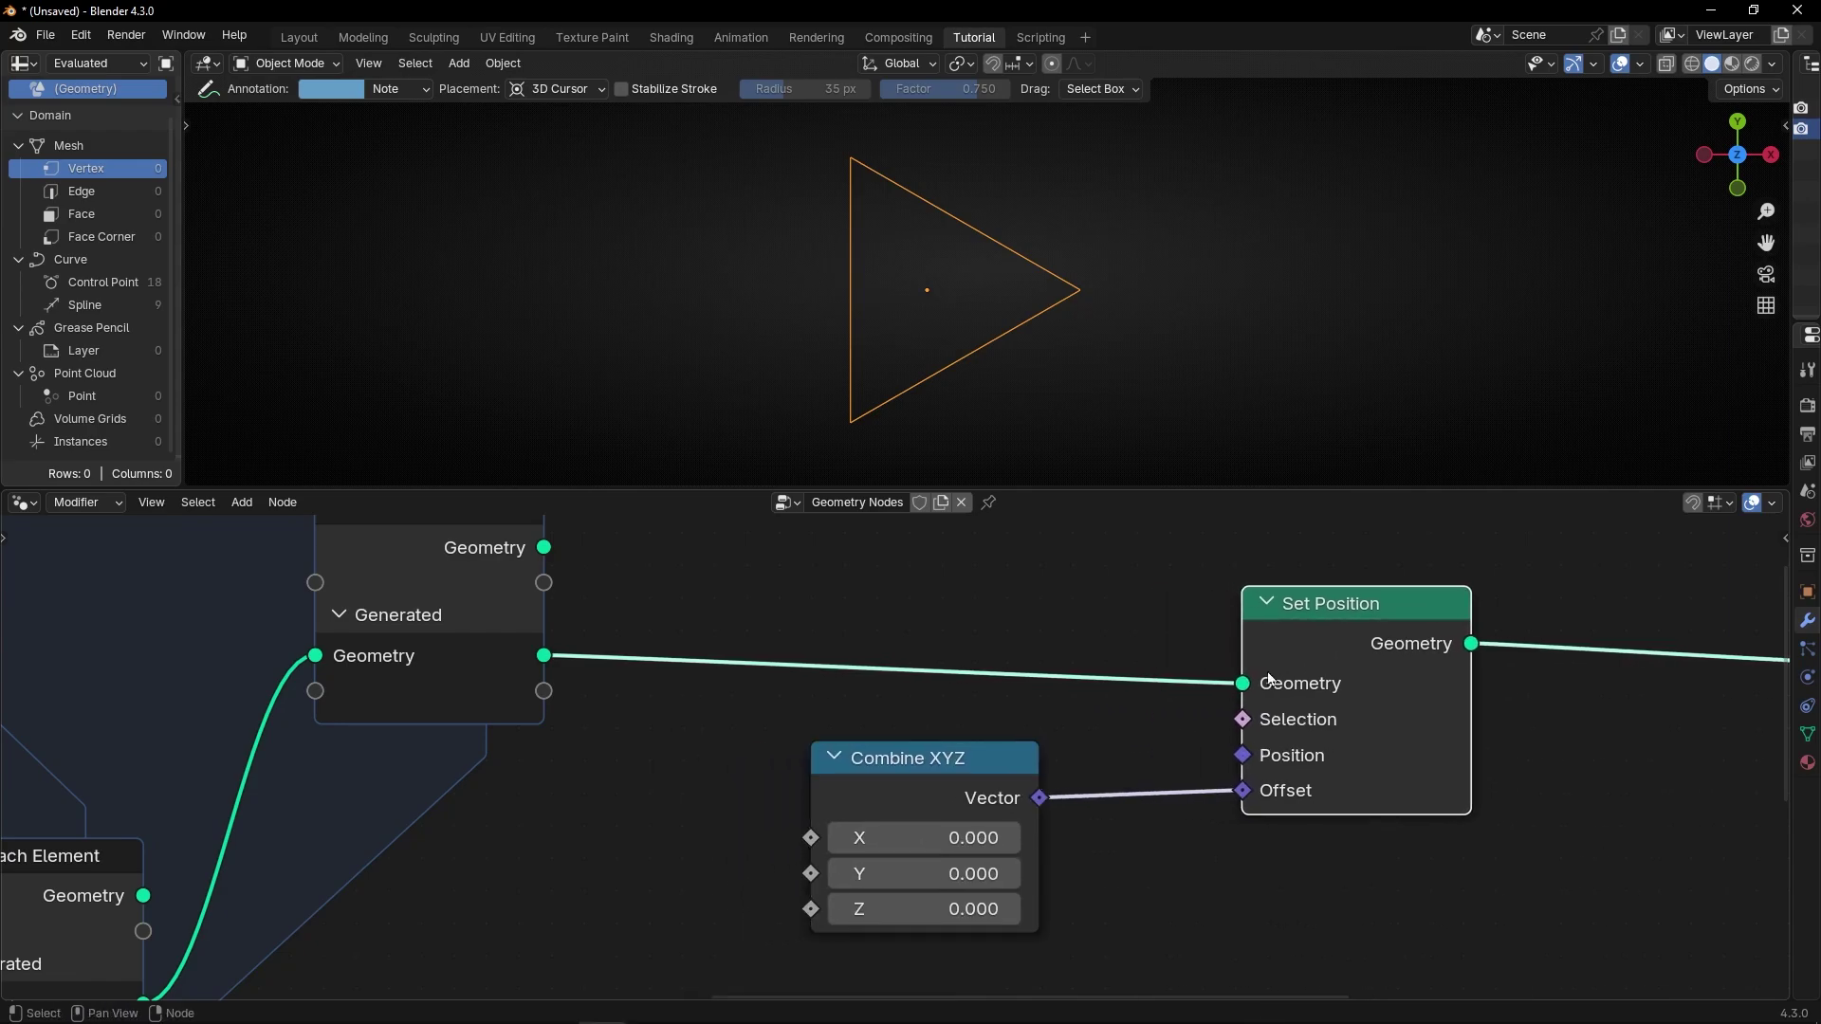
- Feed Combine XYZ's Z input from a new Index node placed beside it
{"action": "middle_click_drag", "start_coordinate": [904, 933], "coordinate": [1110, 904]}
{"action": "left_click_drag", "start_coordinate": [1111, 892], "coordinate": [659, 770]}
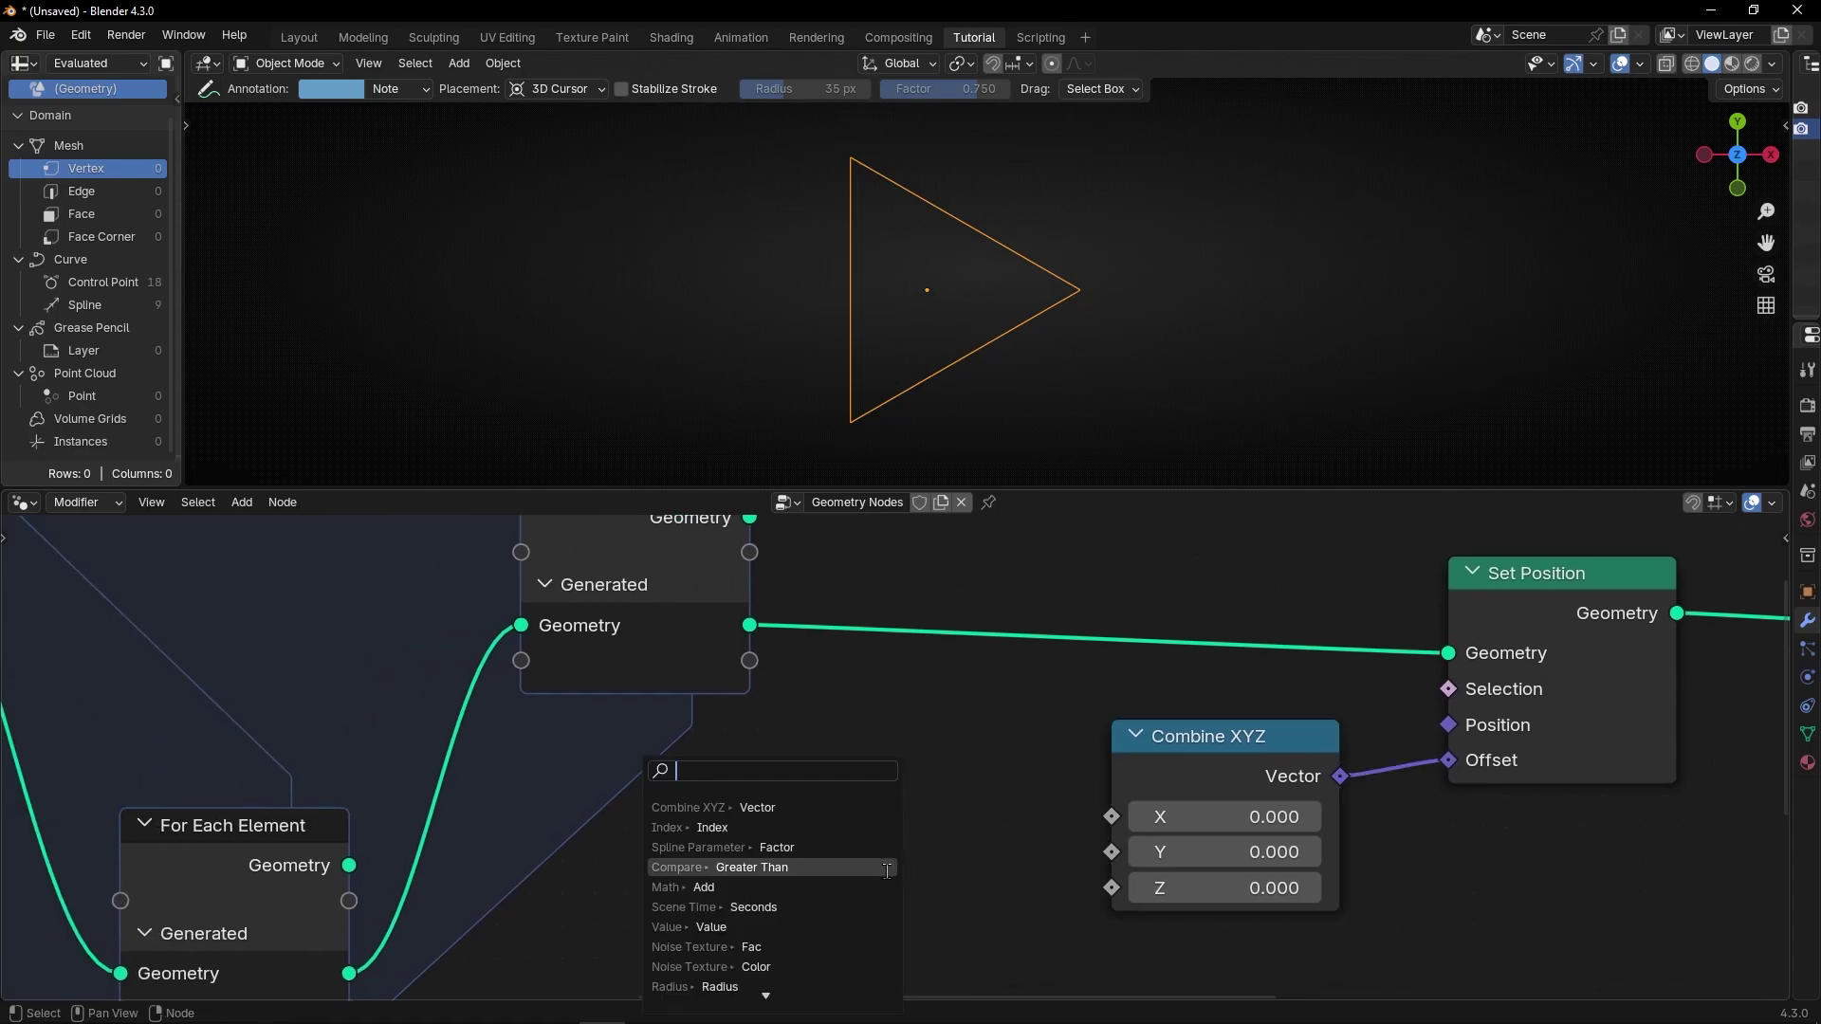
{"action": "type", "text": "Inde"}
{"action": "key", "text": "Return"}
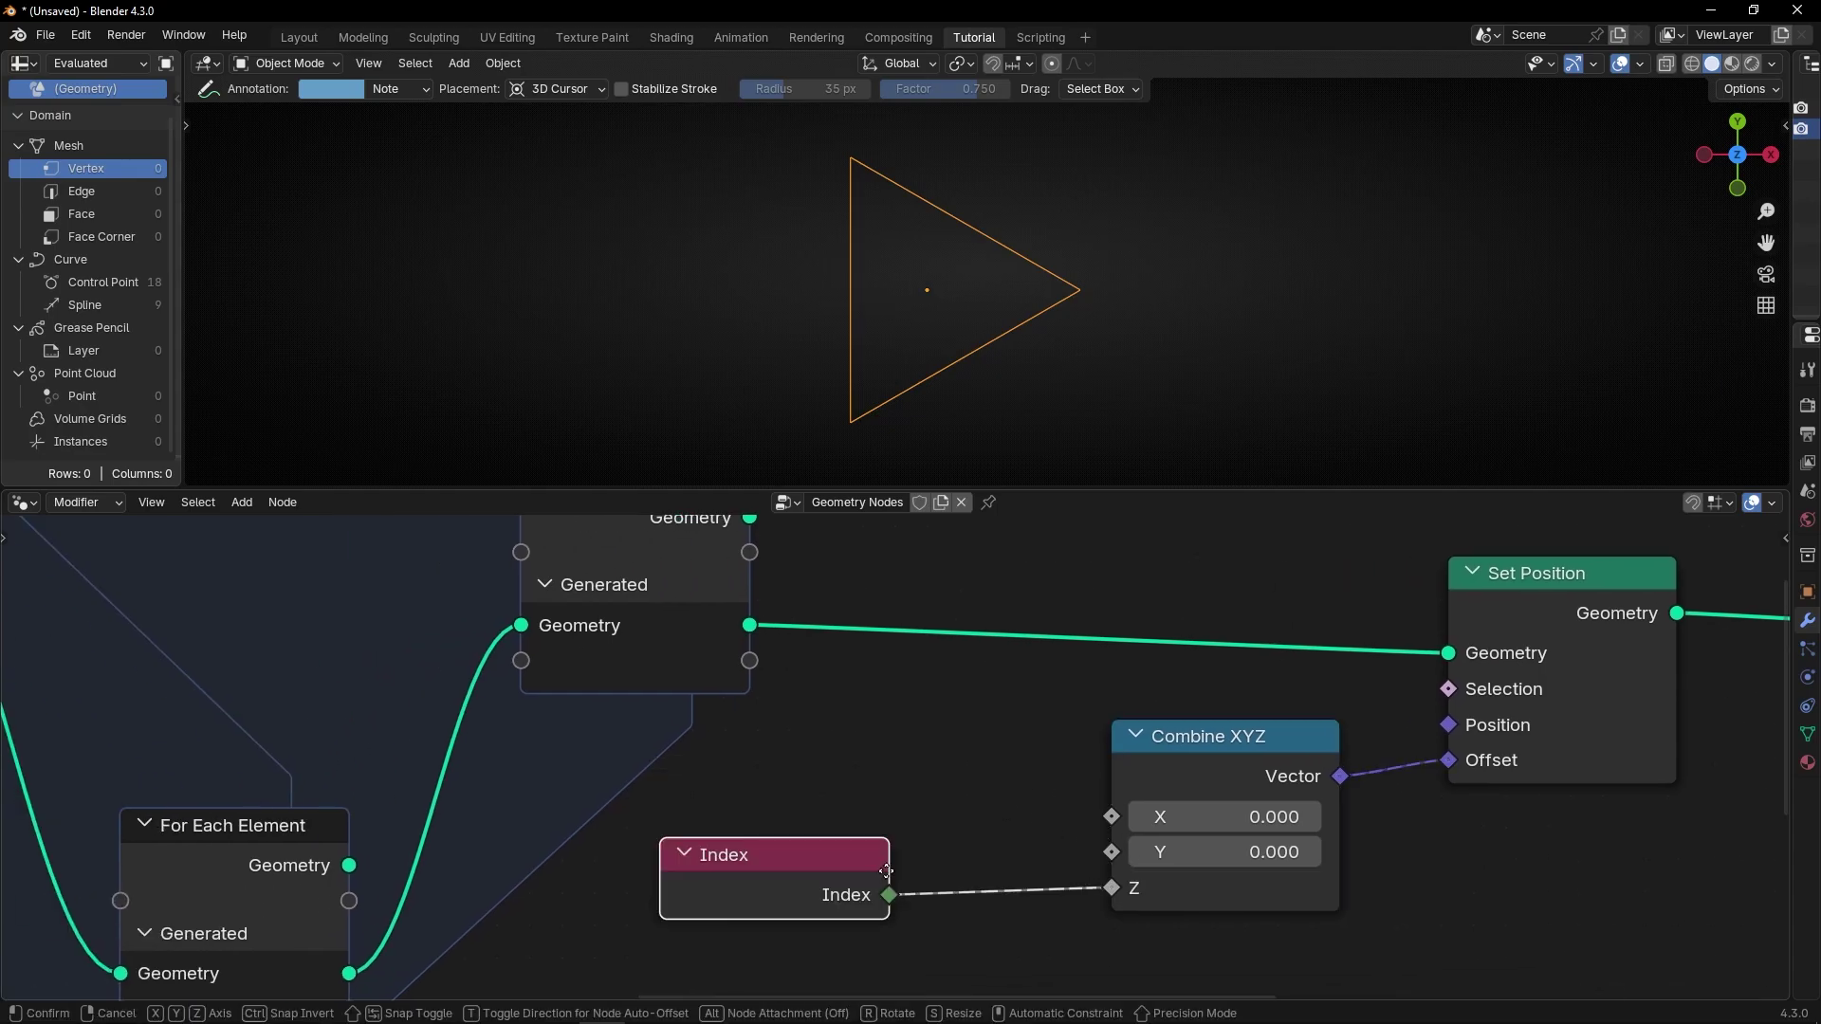
{"action": "left_click", "coordinate": [943, 863]}
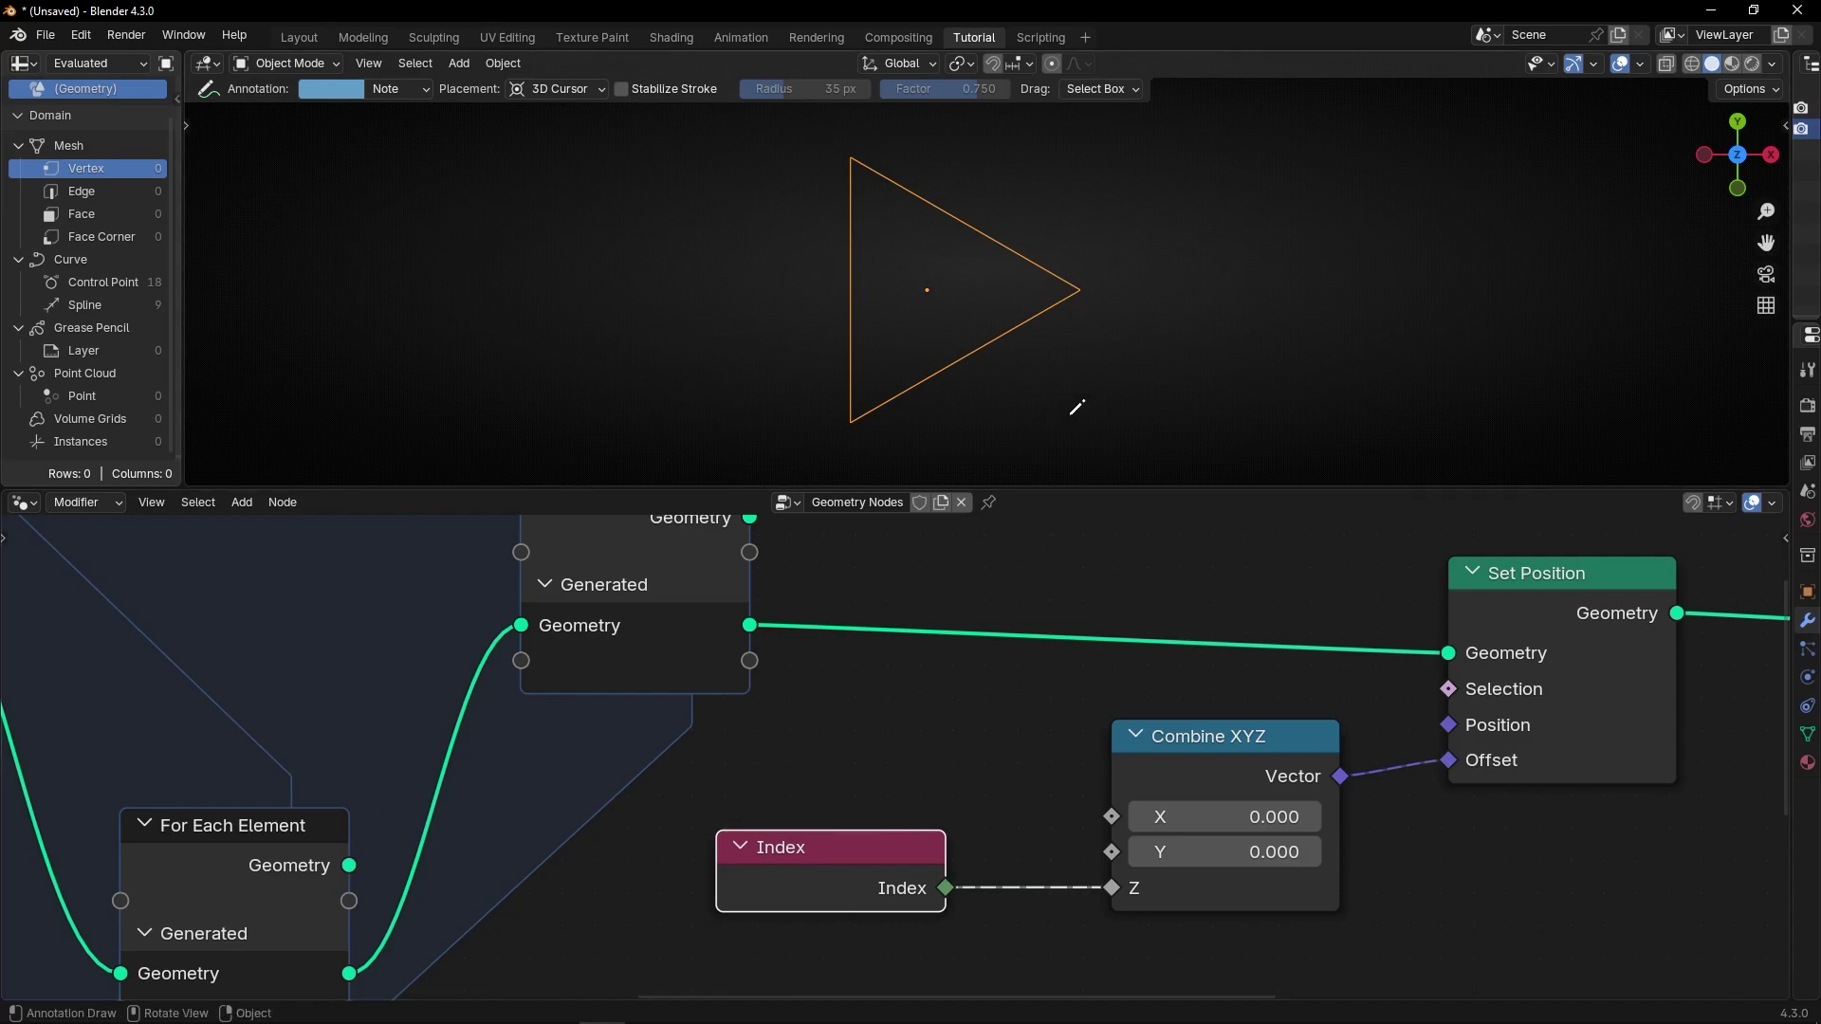
- Insert a Math node set to Multiply between Index and Combine XYZ's Z input, making room by moving Index aside
{"action": "middle_click_drag", "start_coordinate": [1058, 401], "coordinate": [1005, 446]}
{"action": "scroll", "coordinate": [1002, 776], "scroll_direction": "up", "scroll_amount": 3}
{"action": "middle_click_drag", "start_coordinate": [1001, 776], "coordinate": [983, 719]}
{"action": "left_click_drag", "start_coordinate": [806, 837], "coordinate": [712, 825]}
{"action": "left_click", "coordinate": [712, 825]}
{"action": "key", "text": "shift+a"}
{"action": "type", "text": "math"}
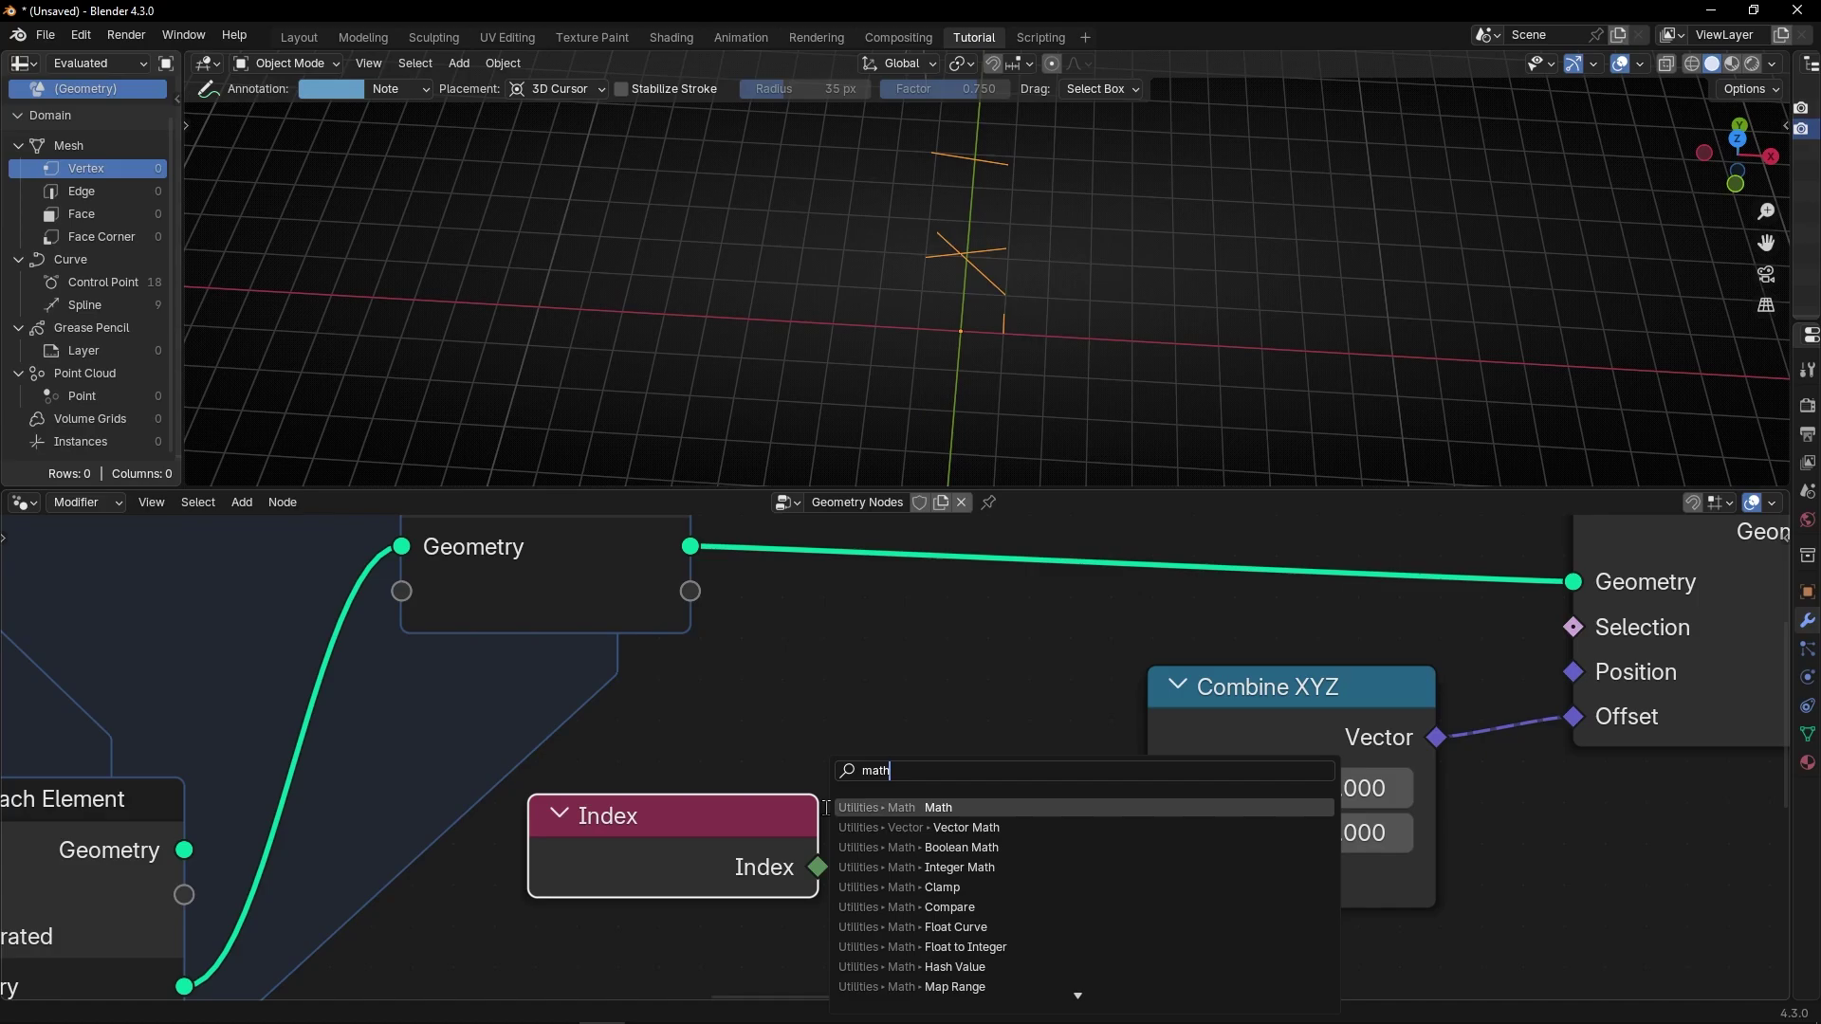
{"action": "key", "text": "Return"}
{"action": "left_click", "coordinate": [956, 831]}
{"action": "scroll", "coordinate": [956, 831], "scroll_direction": "down", "scroll_amount": 2}
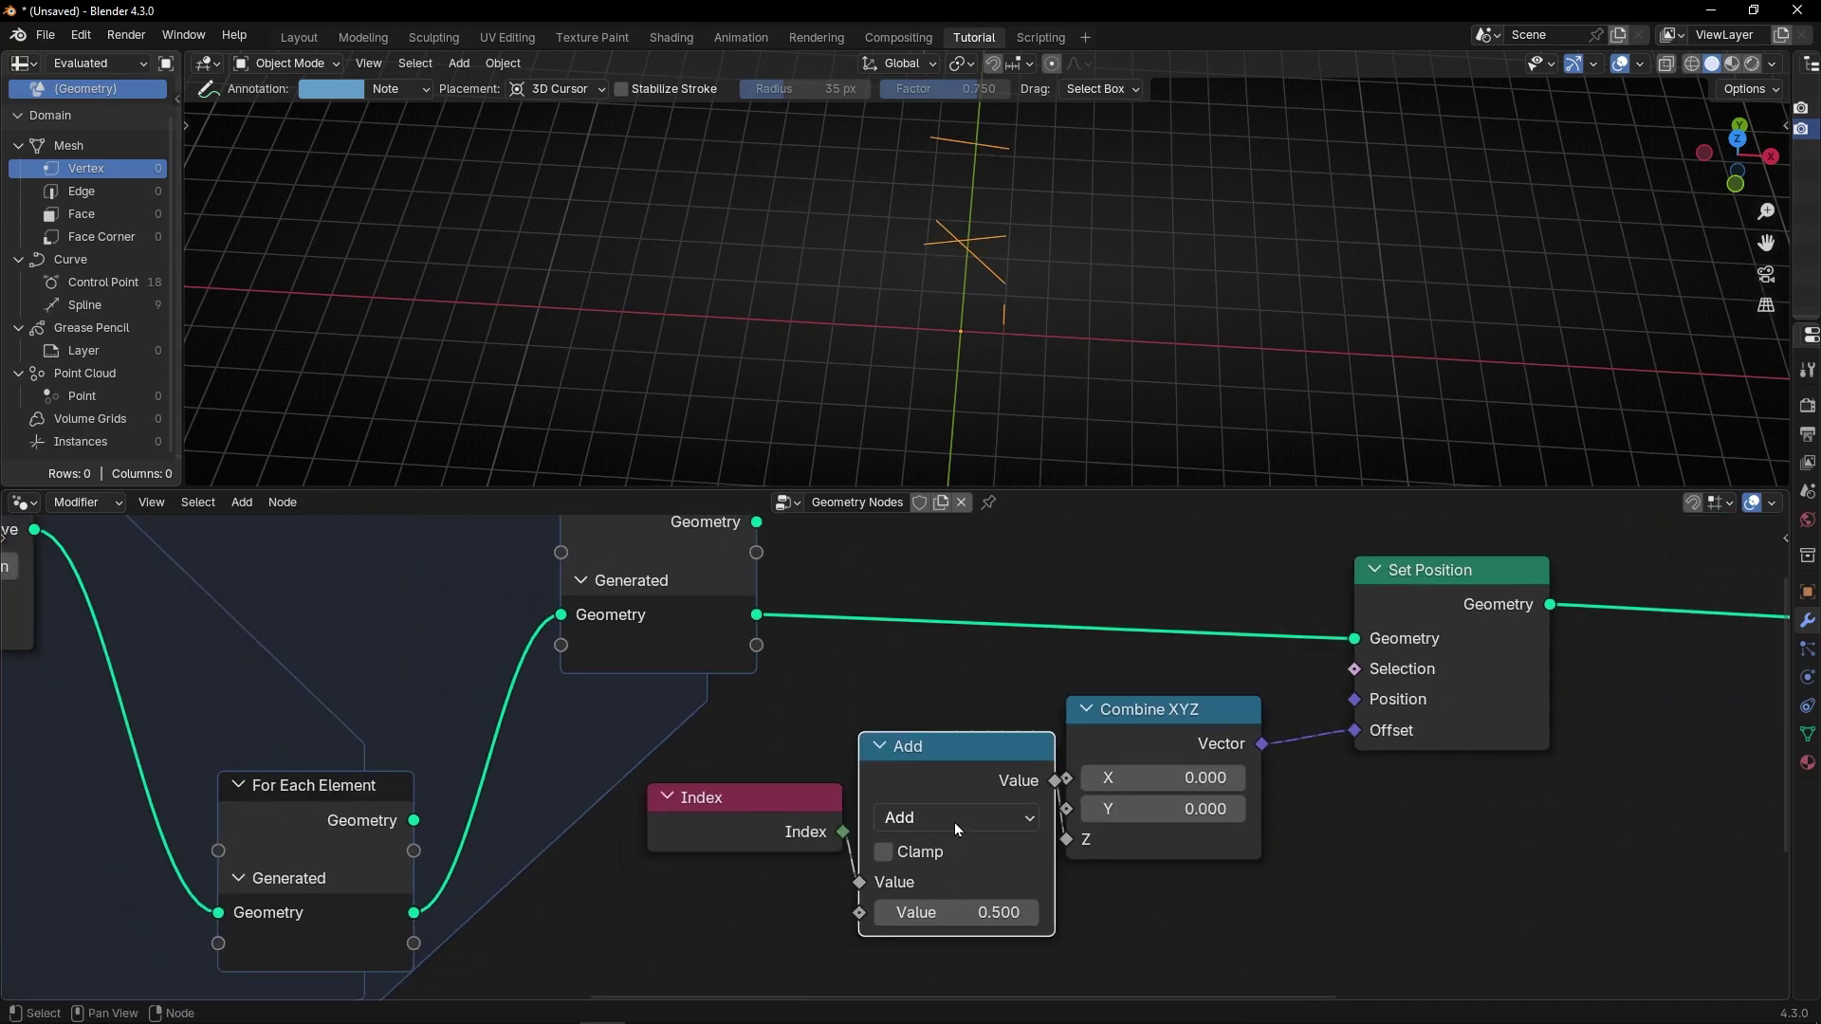
{"action": "left_click", "coordinate": [955, 823]}
{"action": "left_click", "coordinate": [823, 537]}
- Set the Multiply node's second value to 0.030 and inspect the vertically offset lines from several angles
{"action": "scroll", "coordinate": [983, 901], "scroll_direction": "up", "scroll_amount": 1}
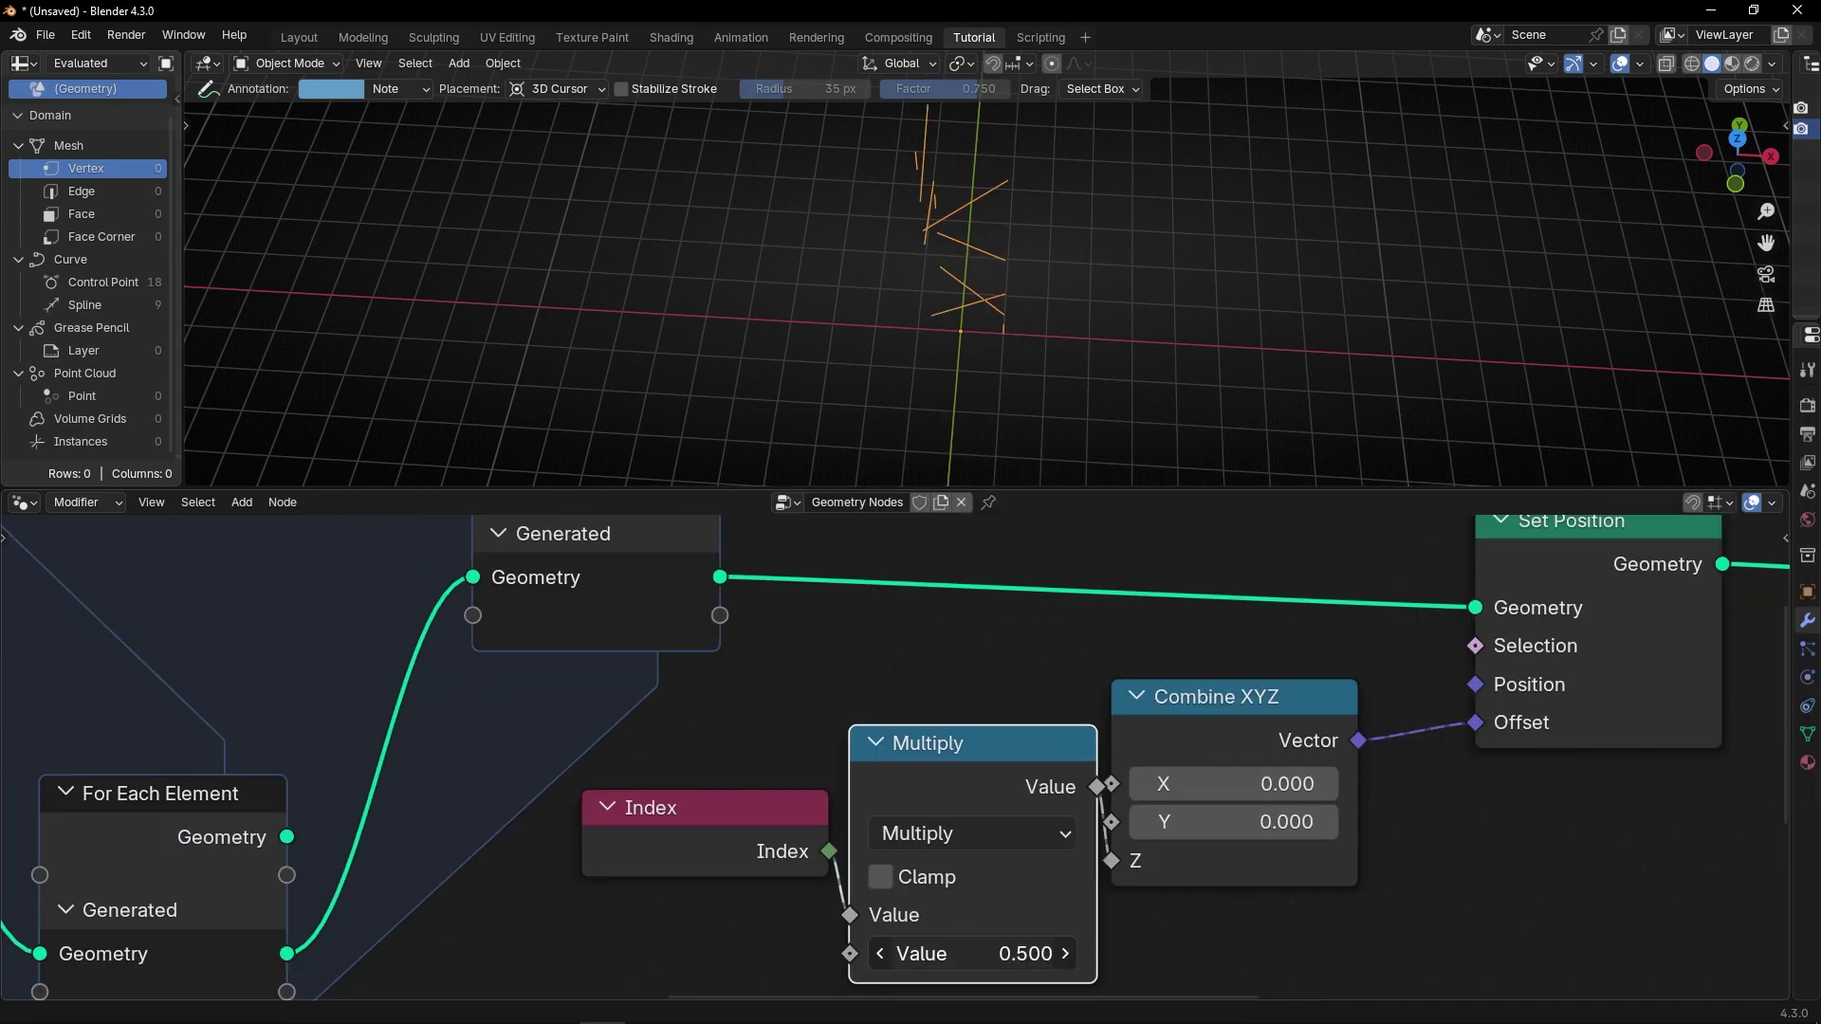
{"action": "left_click_drag", "start_coordinate": [978, 954], "coordinate": [938, 953]}
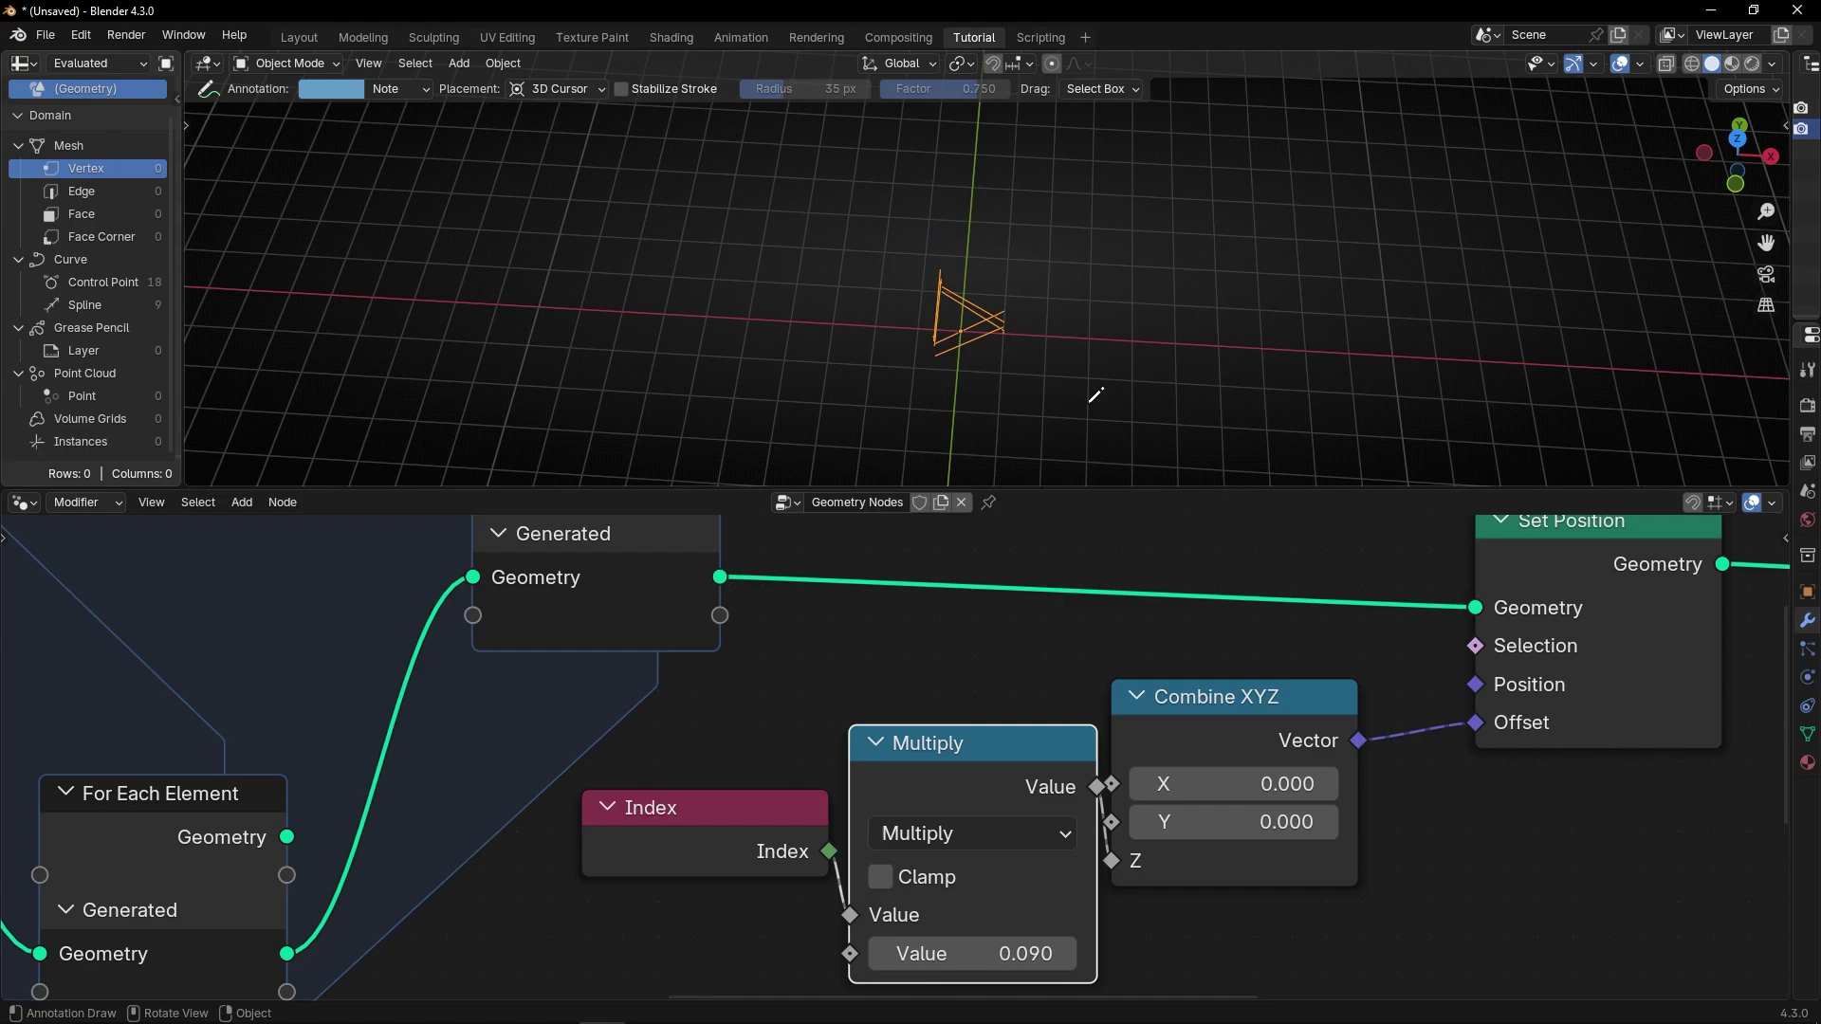
{"action": "scroll", "coordinate": [1060, 395], "scroll_direction": "up", "scroll_amount": 2}
{"action": "middle_click_drag", "start_coordinate": [1059, 394], "coordinate": [1048, 245]}
{"action": "left_click_drag", "start_coordinate": [1000, 949], "coordinate": [992, 948]}
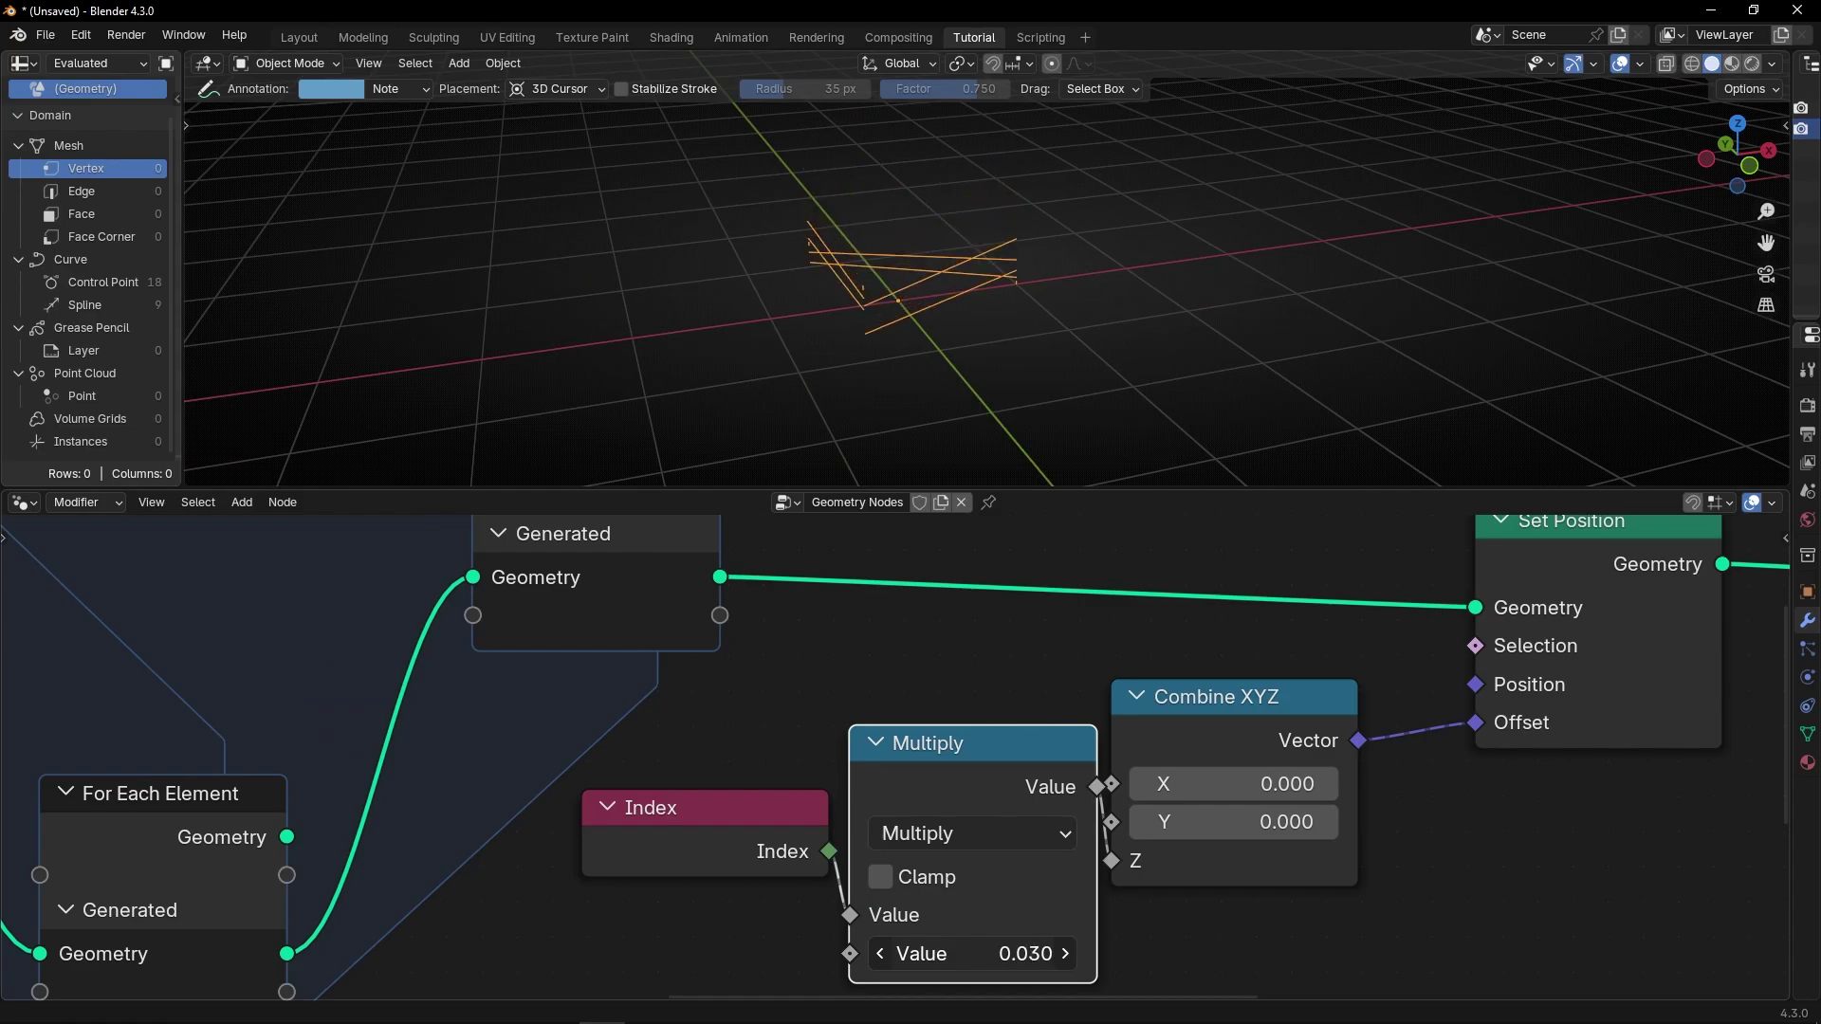
{"action": "mouse_move", "coordinate": [987, 427]}
{"action": "middle_mouse_down"}
{"action": "mouse_move", "coordinate": [857, 394]}
{"action": "mouse_move", "coordinate": [237, 377]}
{"action": "mouse_move", "coordinate": [752, 346]}
{"action": "mouse_move", "coordinate": [902, 398]}
{"action": "mouse_move", "coordinate": [803, 388]}
{"action": "mouse_move", "coordinate": [1126, 372]}
{"action": "mouse_move", "coordinate": [583, 248]}
{"action": "mouse_move", "coordinate": [778, 294]}
{"action": "mouse_move", "coordinate": [823, 276]}
{"action": "middle_mouse_up"}
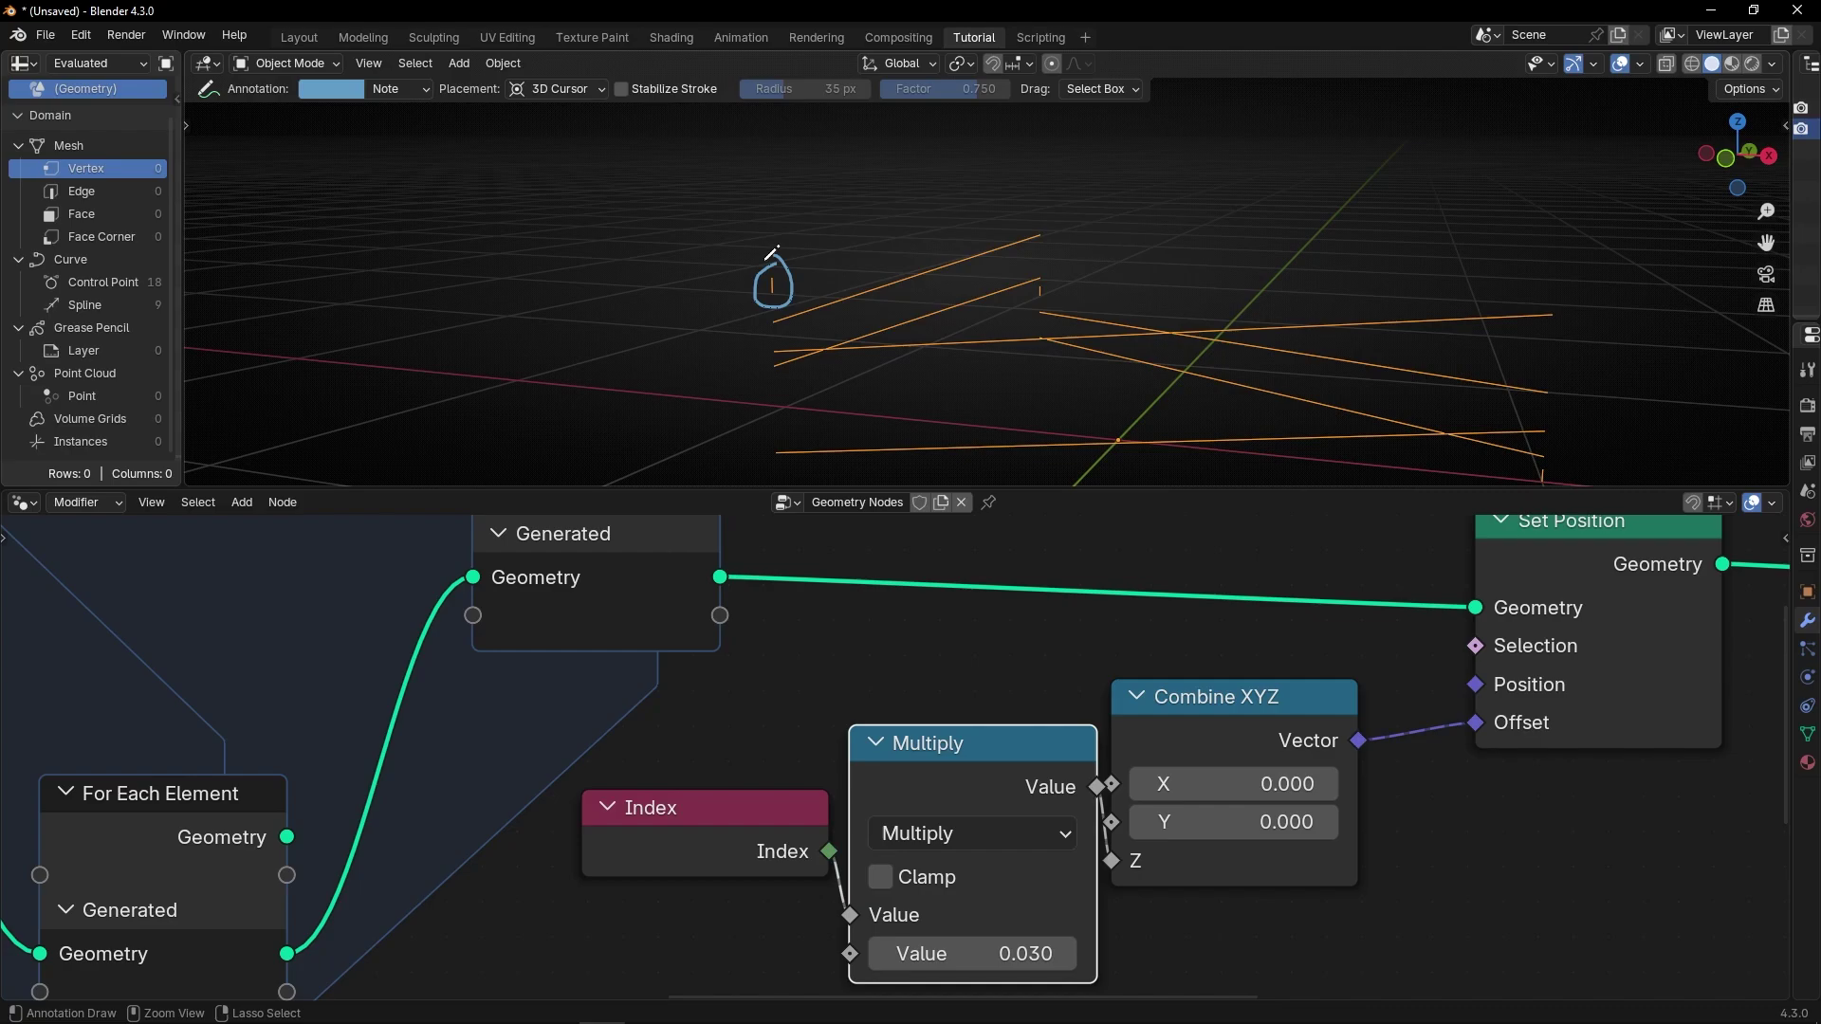
{"action": "mouse_move", "coordinate": [836, 335]}
{"action": "middle_mouse_down"}
{"action": "mouse_move", "coordinate": [1016, 374]}
{"action": "mouse_move", "coordinate": [716, 361]}
{"action": "mouse_move", "coordinate": [842, 366]}
{"action": "mouse_move", "coordinate": [471, 321]}
{"action": "middle_mouse_up"}
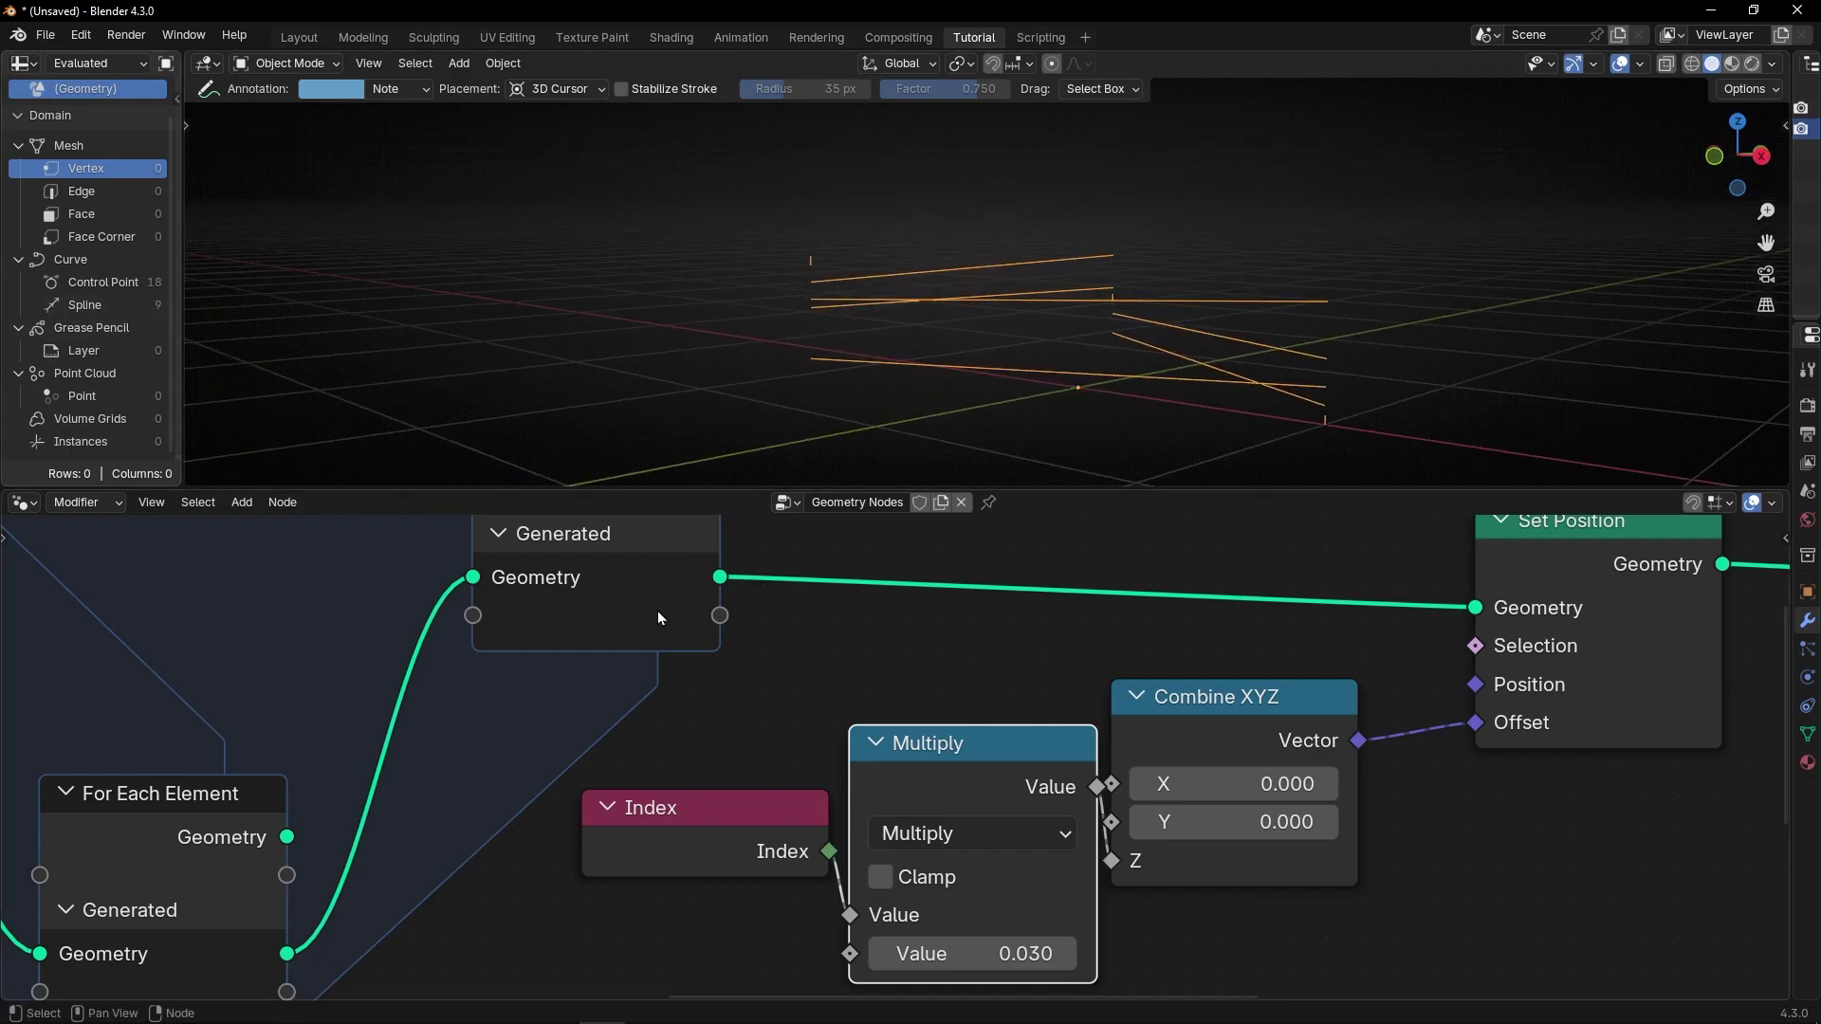
- Unmute the Curve to Mesh, Merge by Distance and Mesh to Curve nodes
{"action": "scroll", "coordinate": [886, 759], "scroll_direction": "down", "scroll_amount": 5}
{"action": "middle_click_drag", "start_coordinate": [1028, 748], "coordinate": [760, 756]}
{"action": "scroll", "coordinate": [1100, 739], "scroll_direction": "down", "scroll_amount": 3}
{"action": "middle_click_drag", "start_coordinate": [1101, 740], "coordinate": [639, 745]}
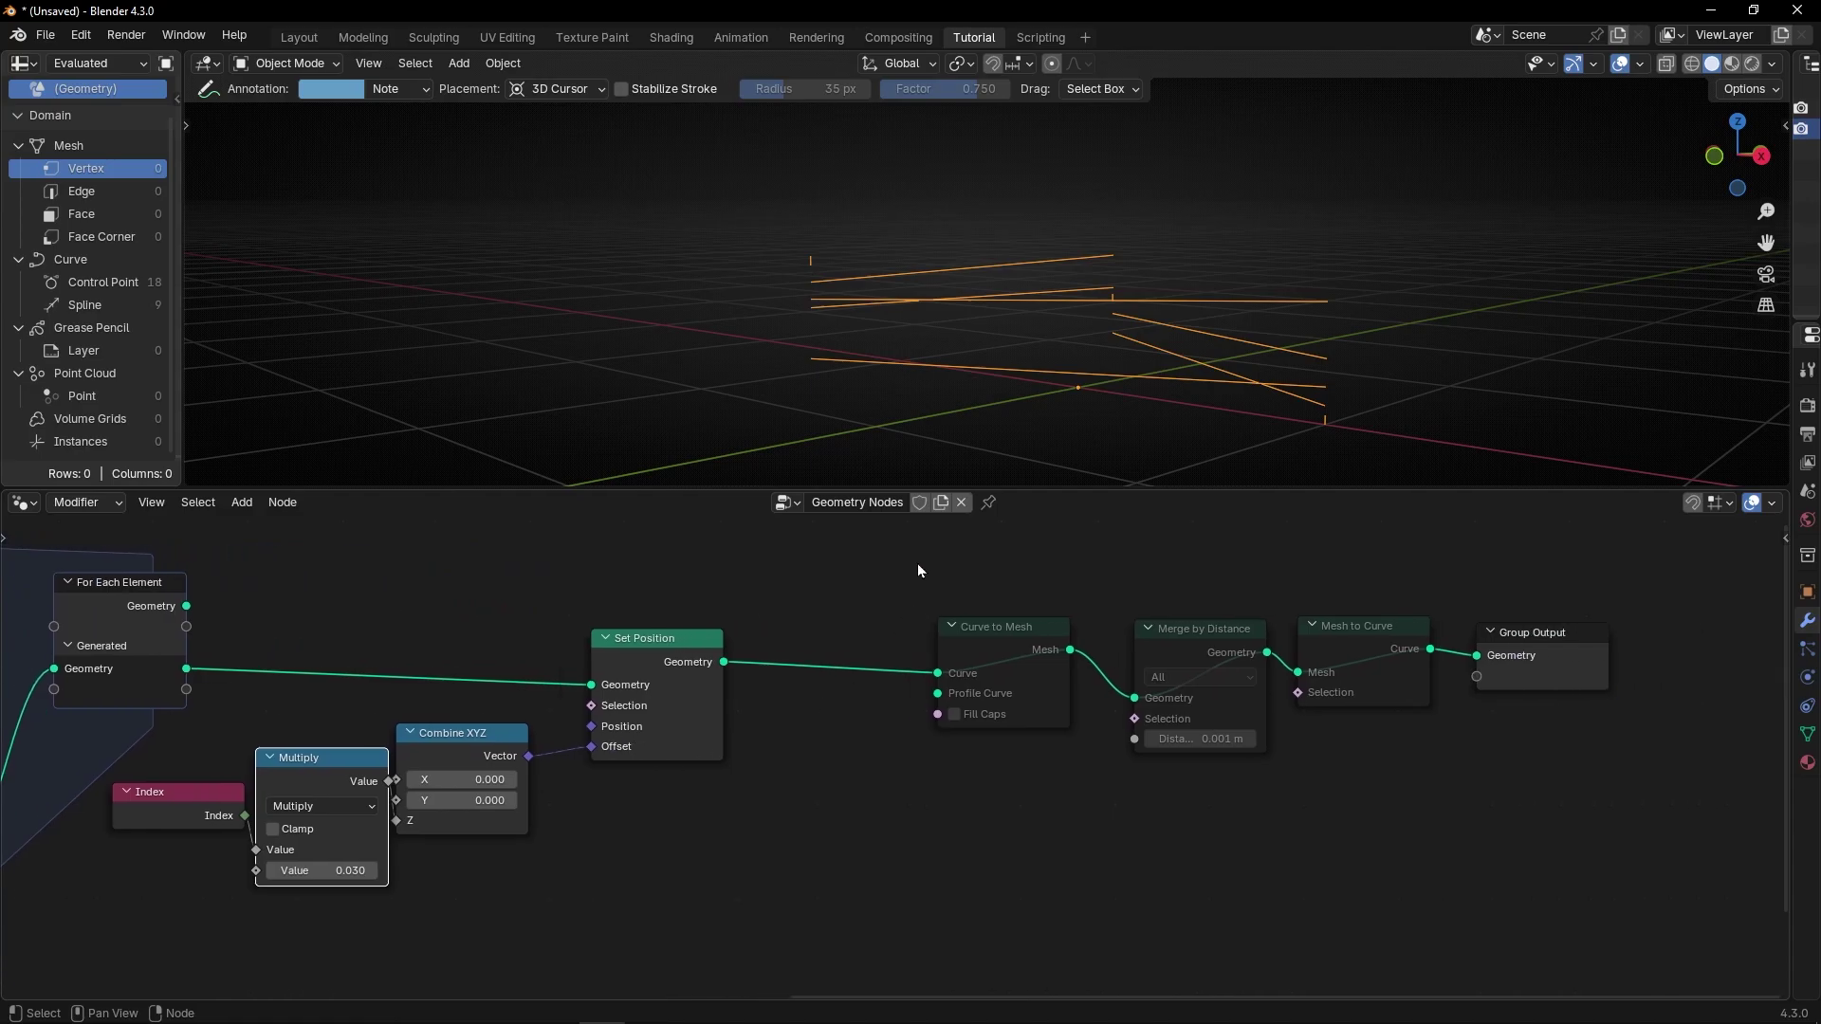
{"action": "left_click_drag", "start_coordinate": [925, 555], "coordinate": [1376, 761]}
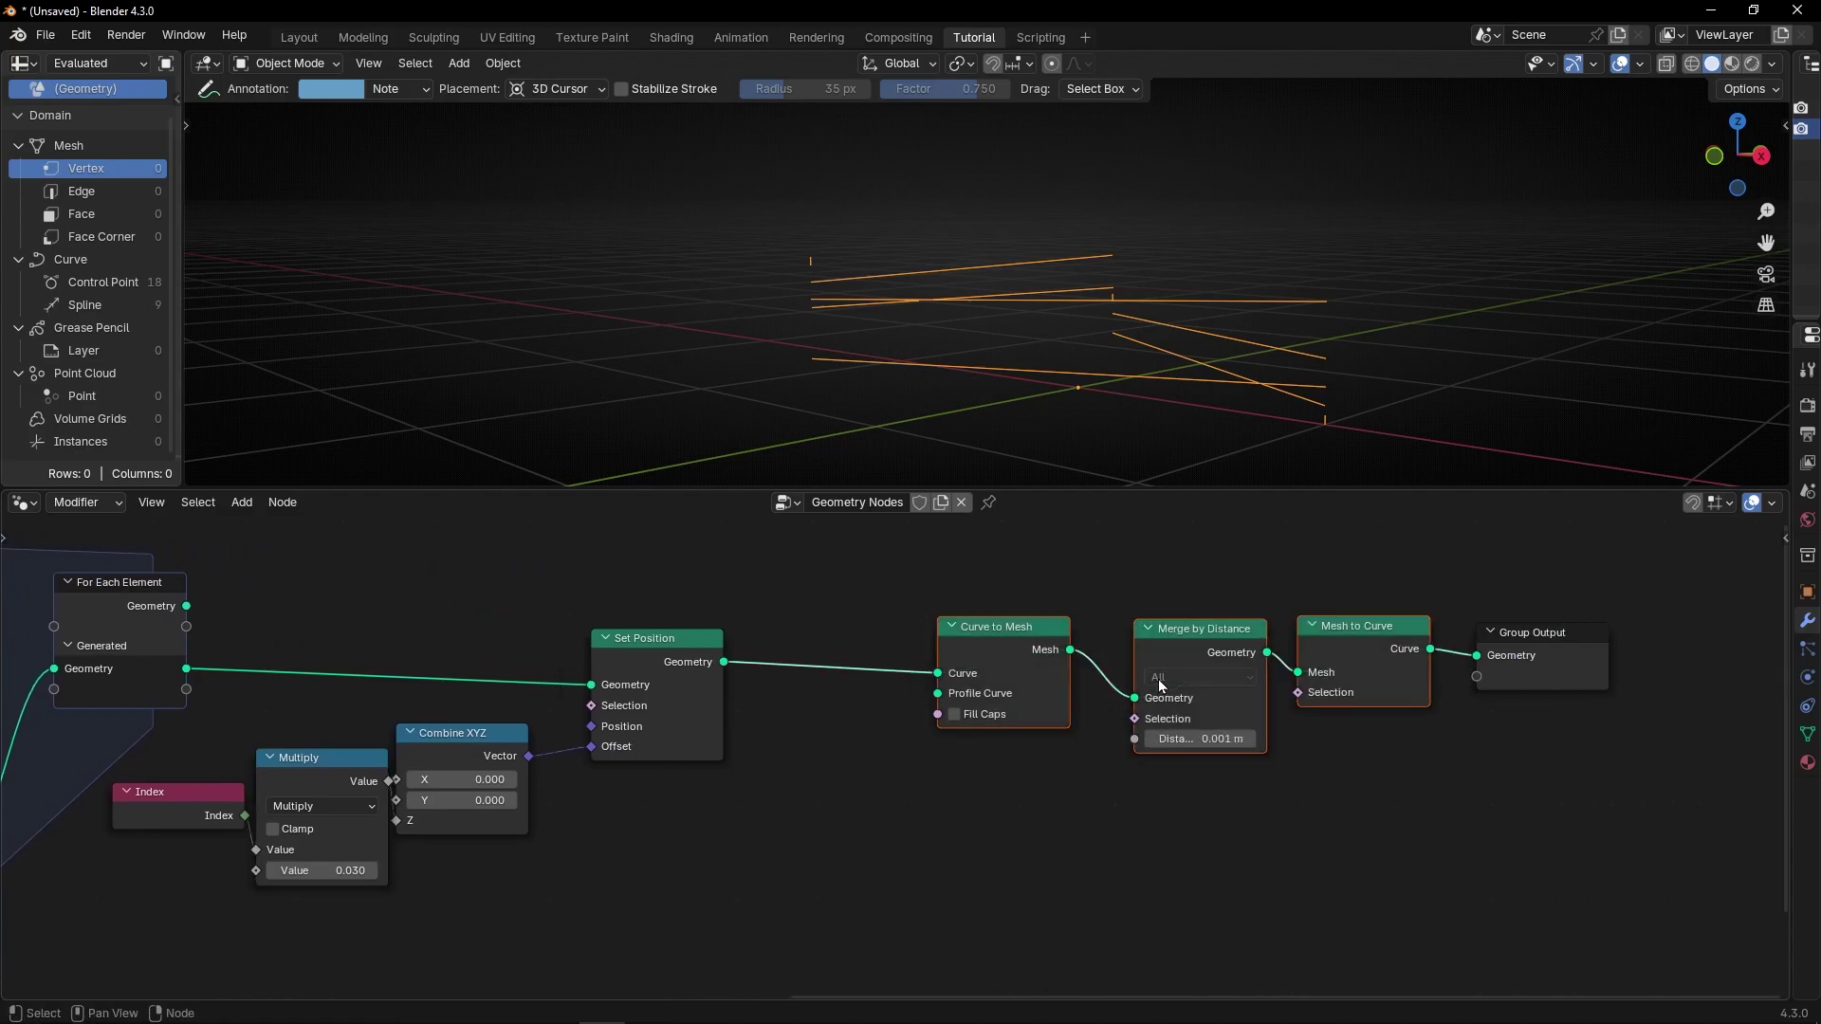
{"action": "middle_click_drag", "start_coordinate": [813, 750], "coordinate": [1062, 742]}
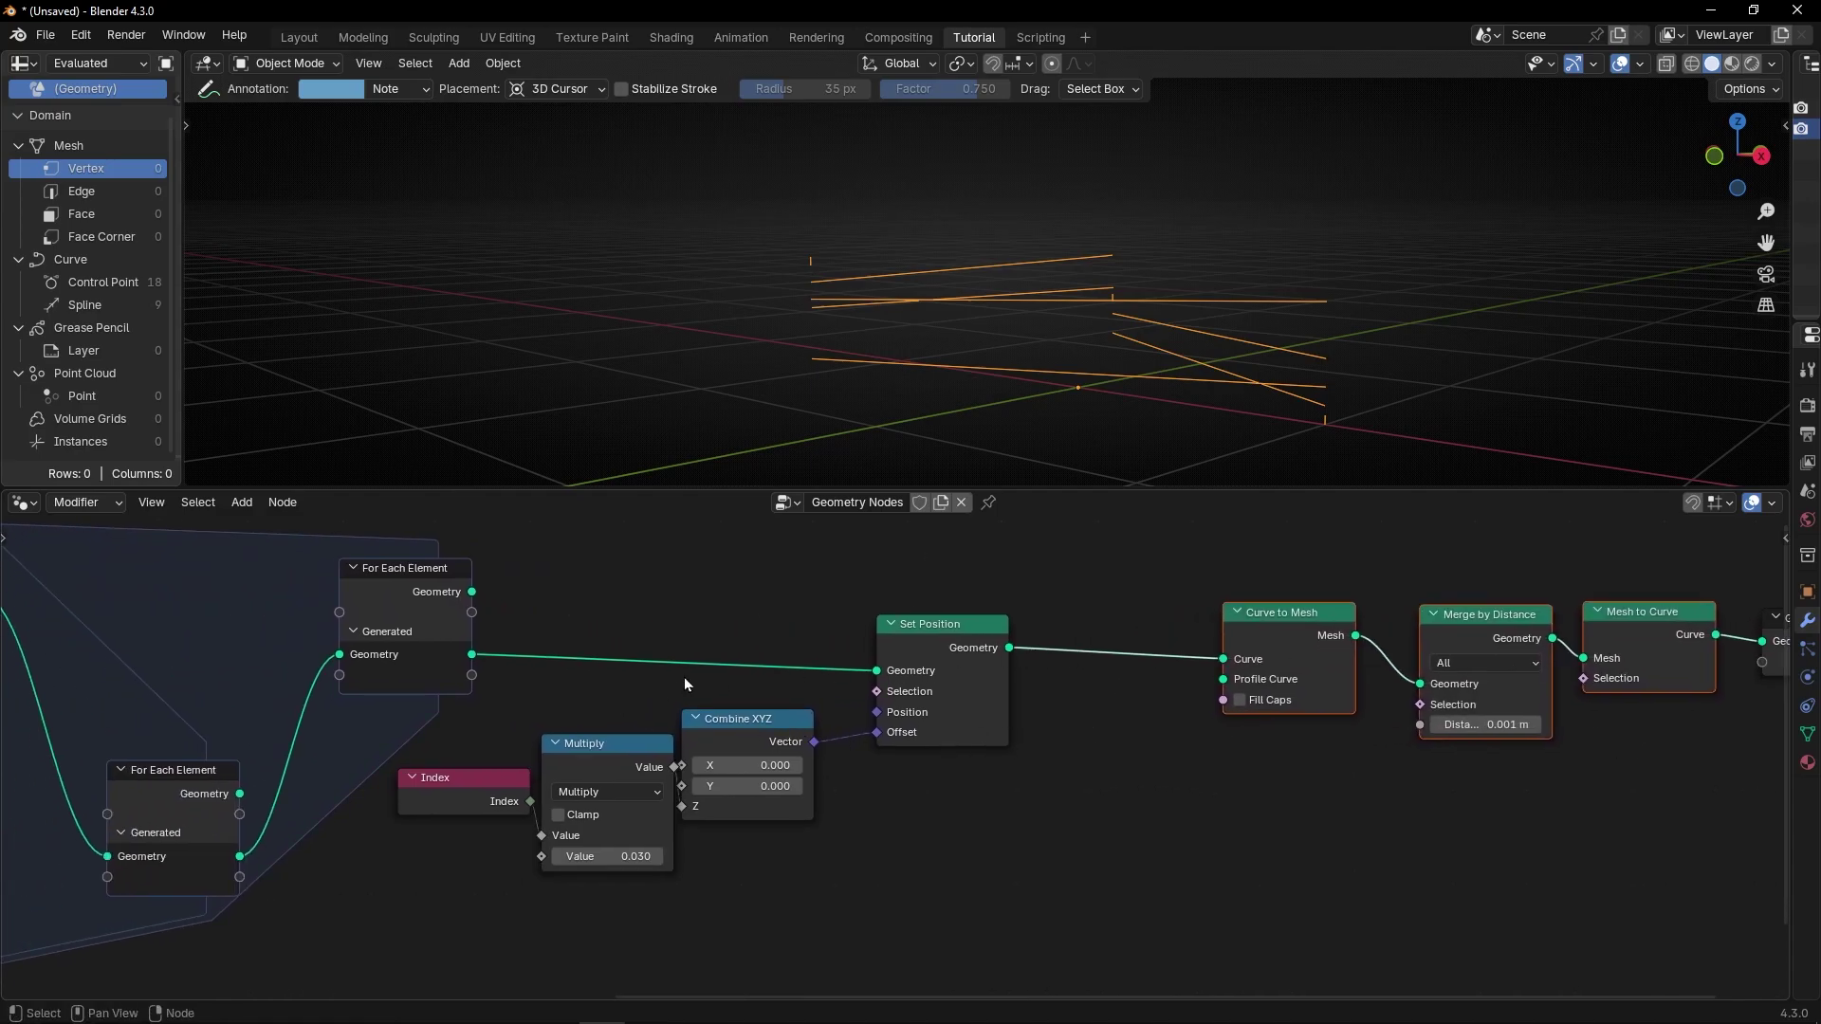
- Delete Index, Multiply, Combine XYZ and Set Position while keeping the outer zone's geometry linked to Curve to Mesh
{"action": "left_click_drag", "start_coordinate": [496, 615], "coordinate": [956, 863]}
{"action": "key", "text": "ctrl+x"}
{"action": "middle_click_drag", "start_coordinate": [1158, 439], "coordinate": [1031, 424]}
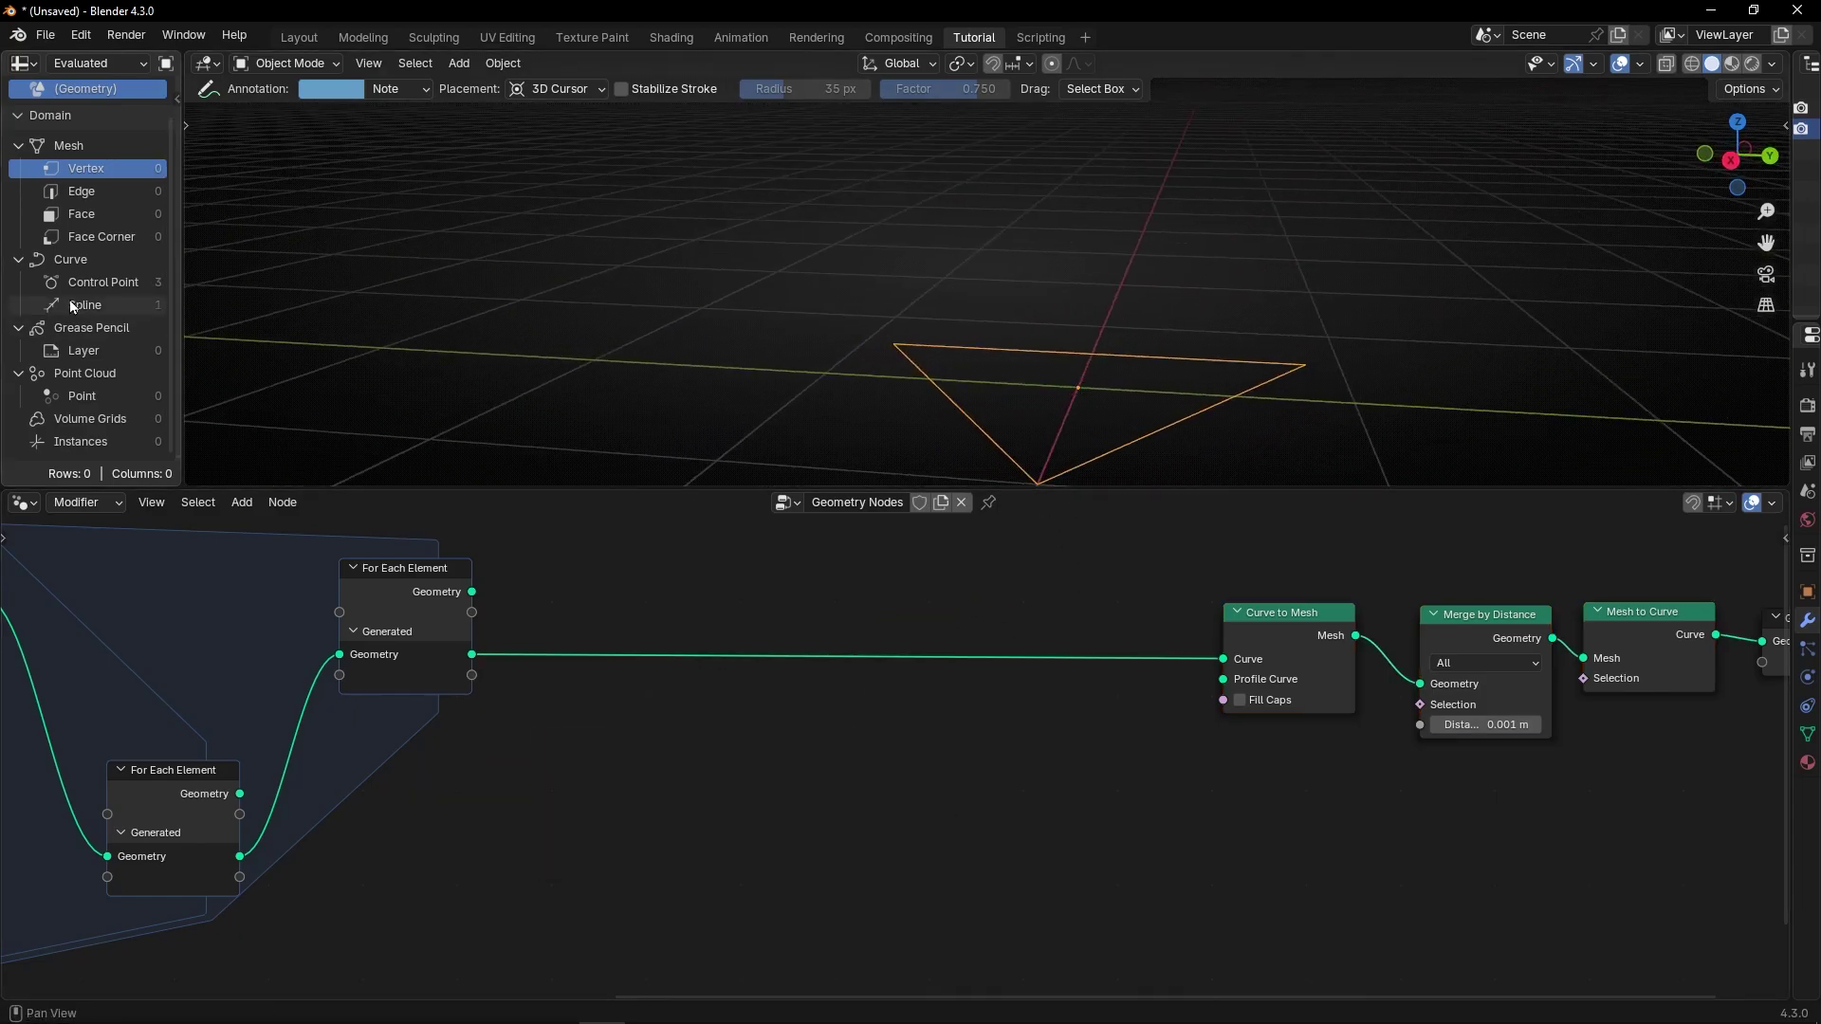
- Move Curve to Mesh, Merge by Distance, Mesh to Curve and Group Output close to the outer For Each Element zone
{"action": "middle_click_drag", "start_coordinate": [1154, 701], "coordinate": [966, 747]}
{"action": "left_click_drag", "start_coordinate": [982, 611], "coordinate": [1442, 819]}
{"action": "key", "text": "g"}
{"action": "left_click", "coordinate": [853, 813]}
{"action": "scroll", "coordinate": [859, 806], "scroll_direction": "down", "scroll_amount": 1}
{"action": "left_click", "coordinate": [1738, 122]}
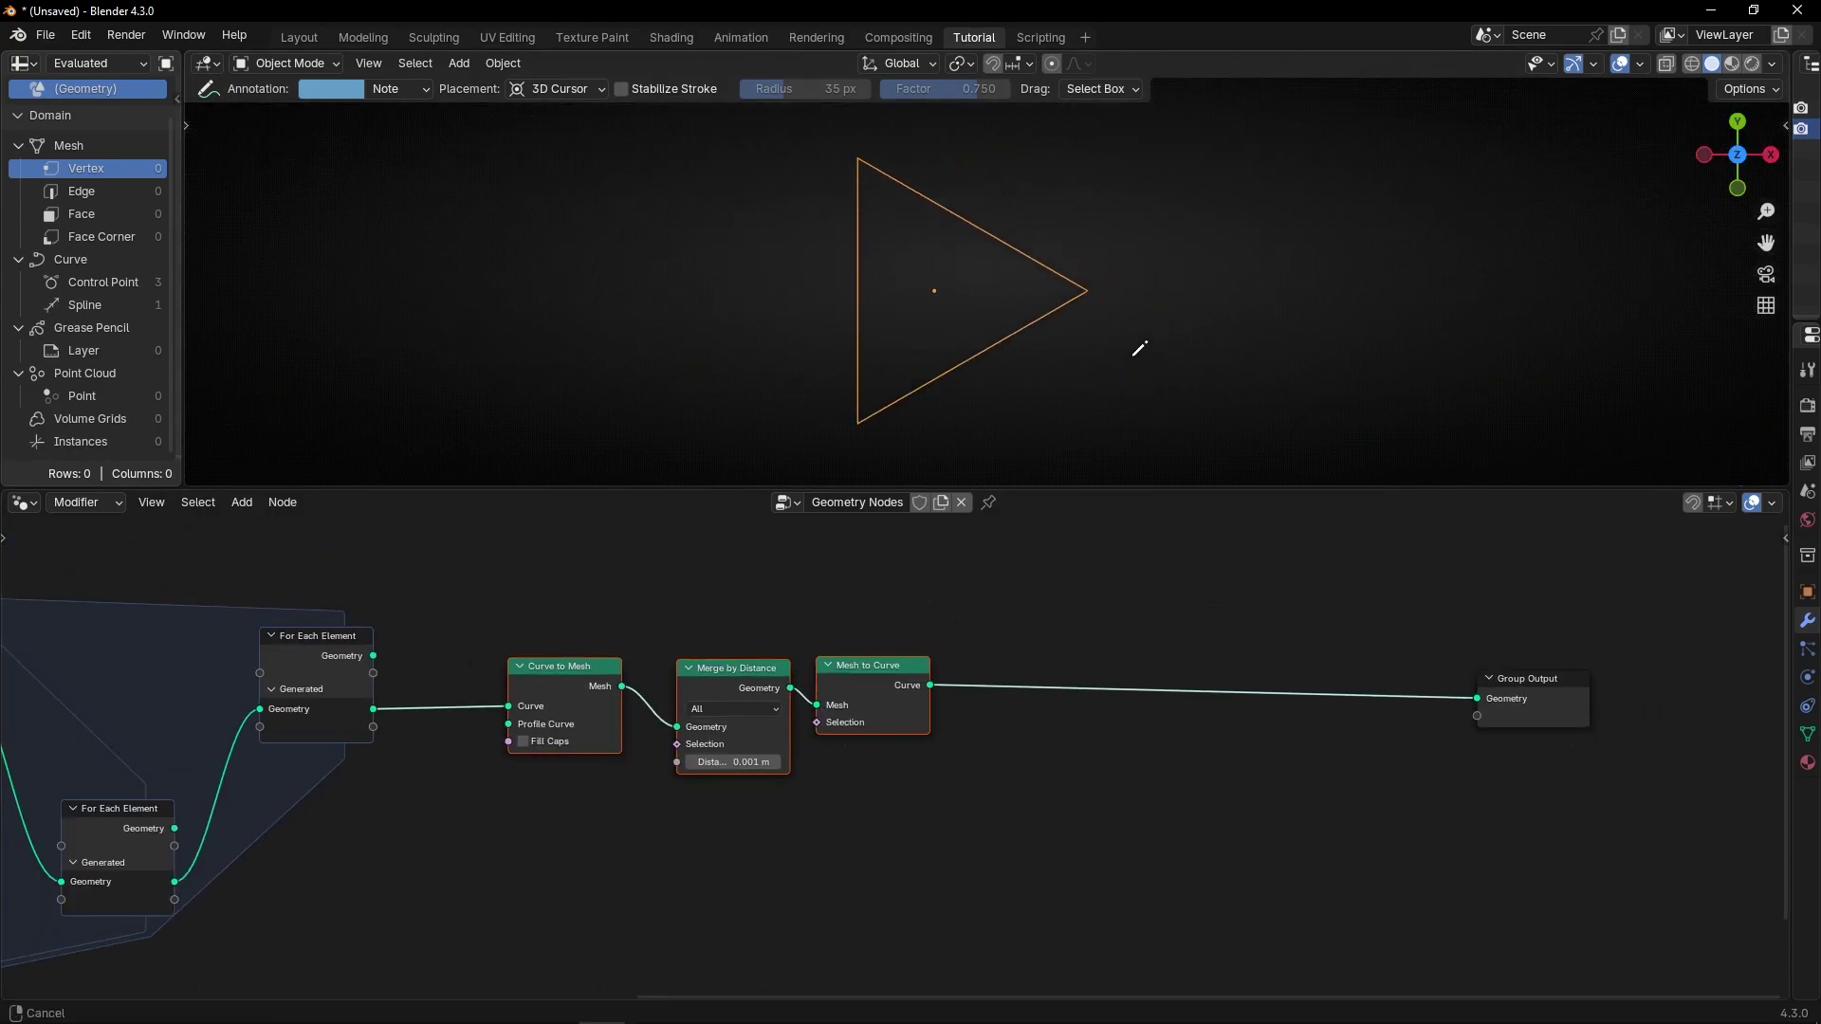
{"action": "scroll", "coordinate": [997, 702], "scroll_direction": "down", "scroll_amount": 2}
{"action": "middle_click_drag", "start_coordinate": [996, 702], "coordinate": [1390, 655]}
{"action": "left_click_drag", "start_coordinate": [1751, 635], "coordinate": [1388, 622]}
{"action": "middle_click_drag", "start_coordinate": [972, 793], "coordinate": [1232, 829]}
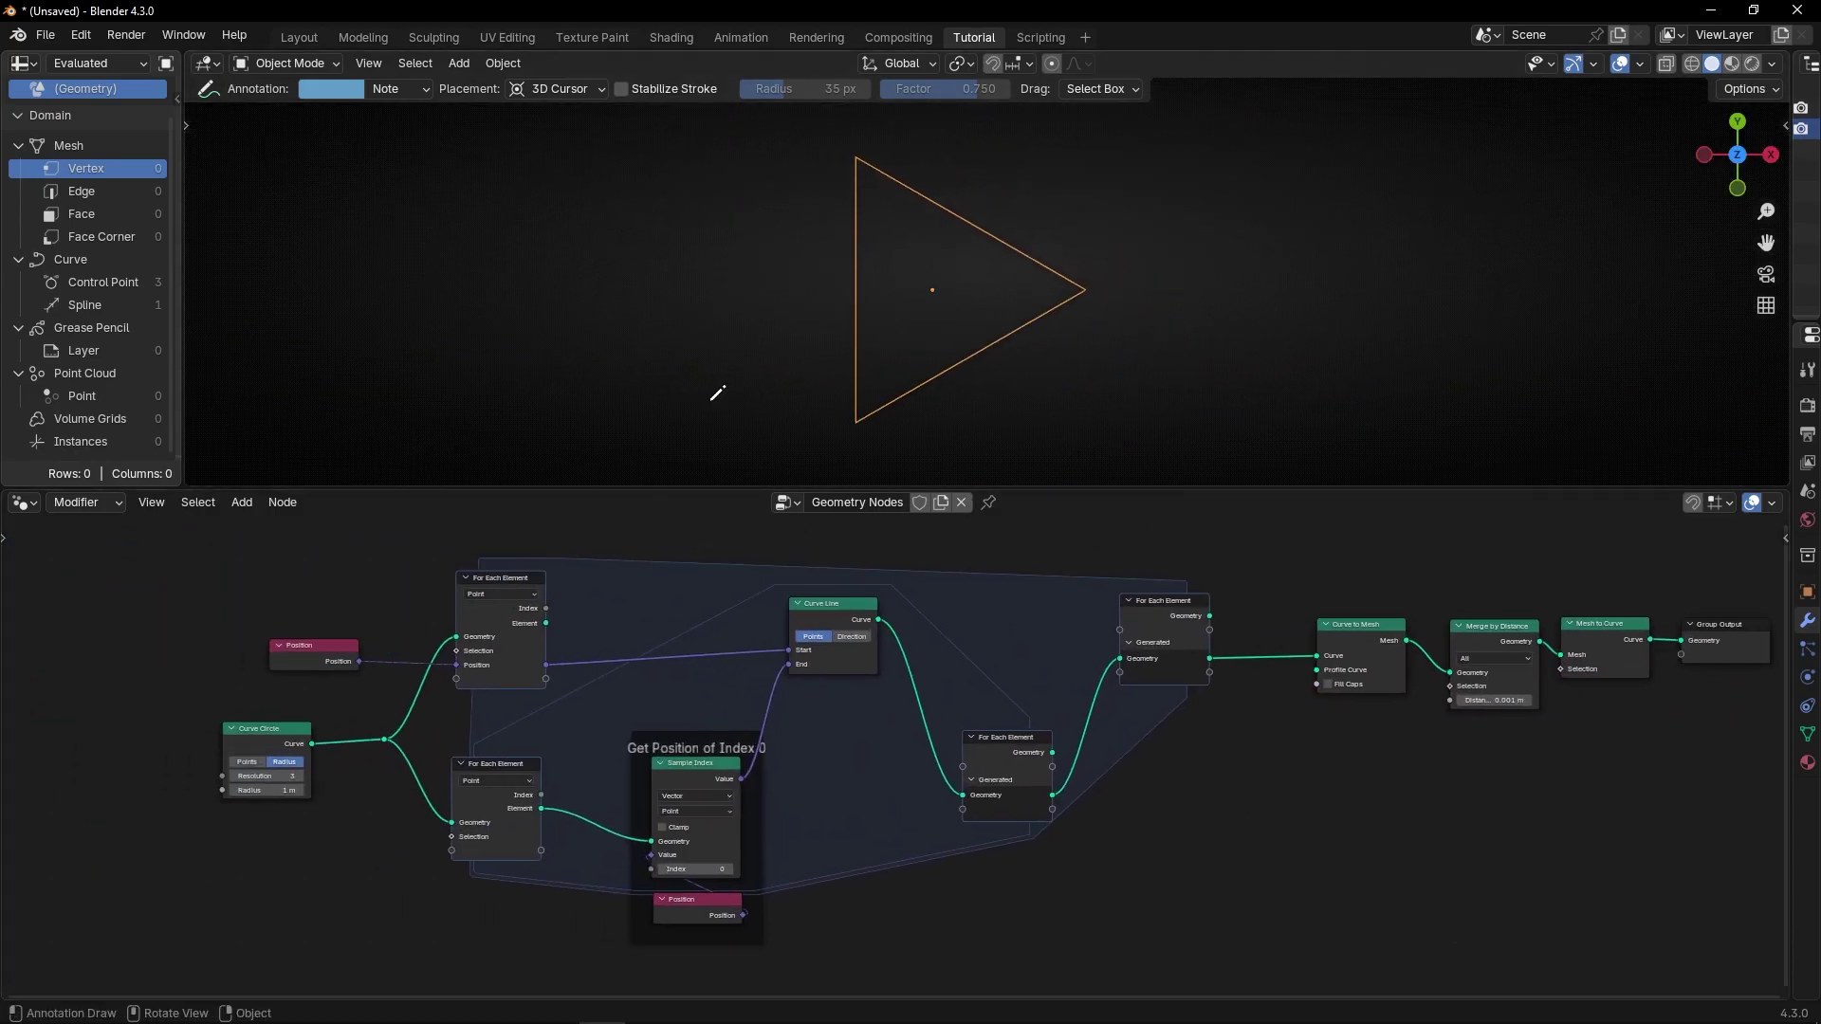
- Set the Curve Circle's resolution to 10
{"action": "scroll", "coordinate": [512, 785], "scroll_direction": "up", "scroll_amount": 8}
{"action": "scroll", "coordinate": [290, 759], "scroll_direction": "down", "scroll_amount": 1}
{"action": "middle_click_drag", "start_coordinate": [275, 764], "coordinate": [992, 748]}
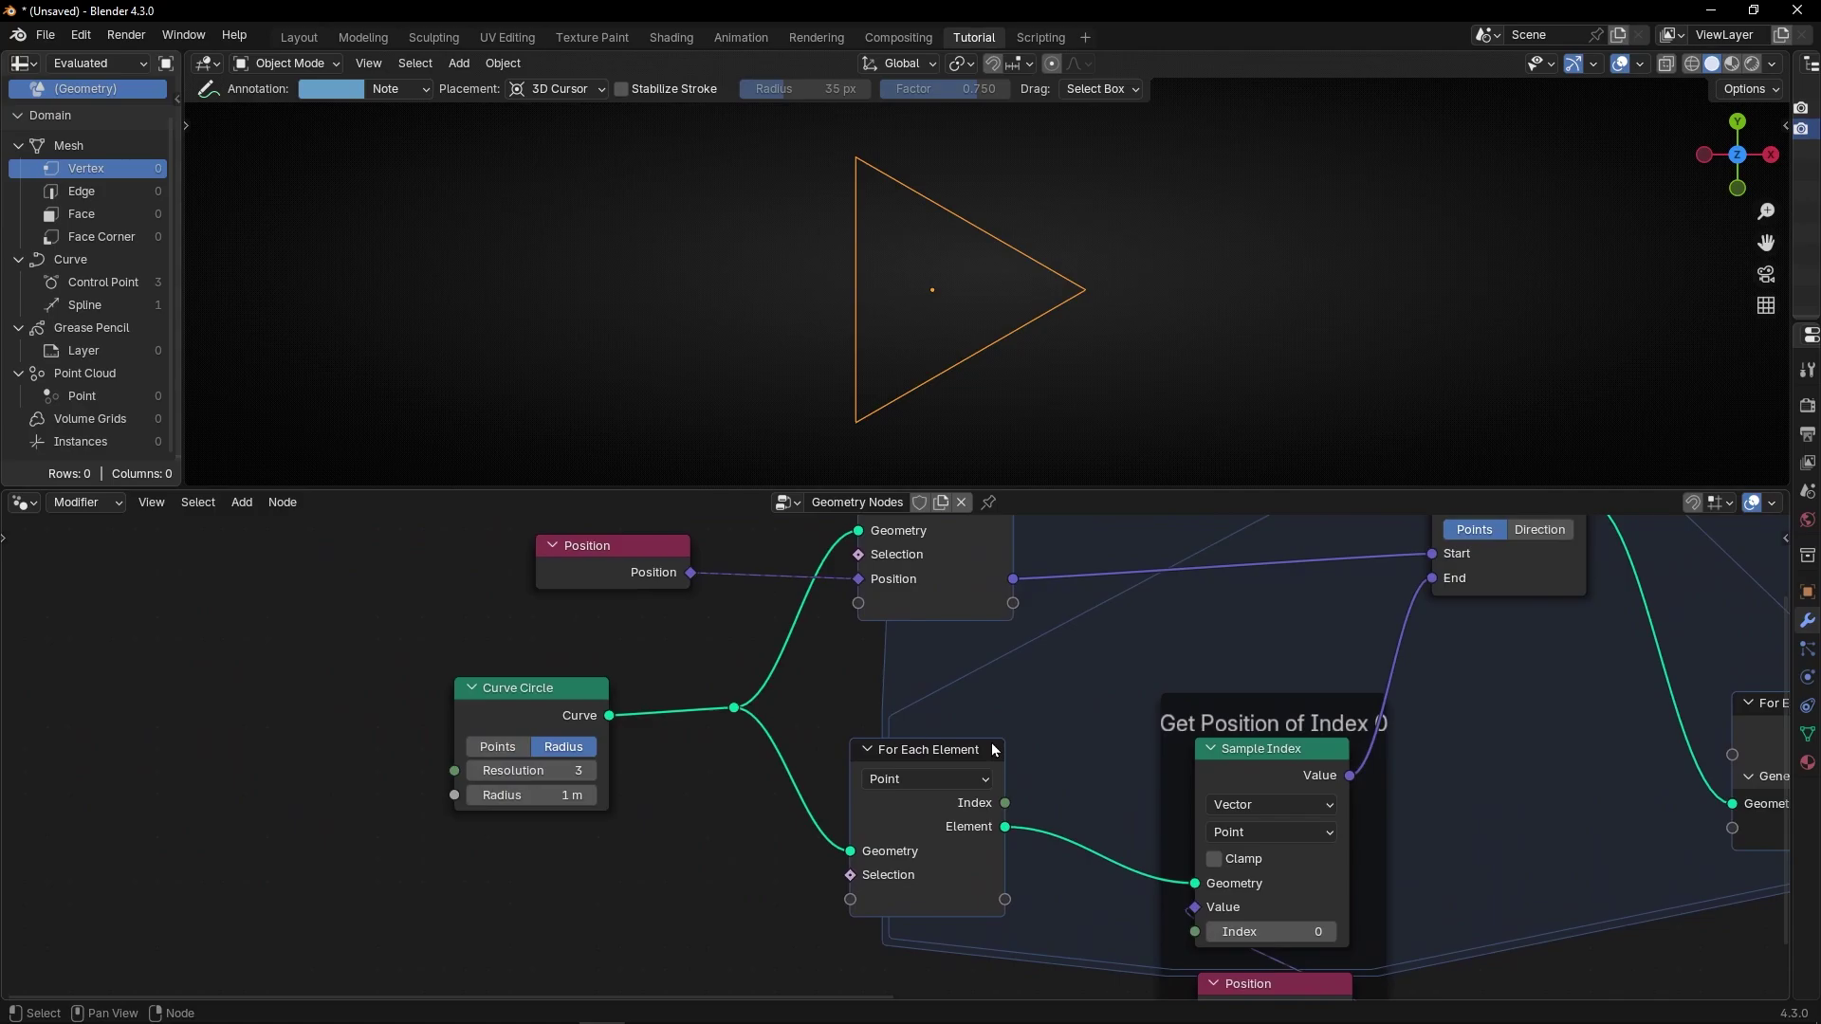
{"action": "scroll", "coordinate": [664, 778], "scroll_direction": "up", "scroll_amount": 4}
{"action": "left_click", "coordinate": [478, 777]}
{"action": "left_click", "coordinate": [478, 777]}
{"action": "left_click", "coordinate": [478, 777]}
{"action": "left_click", "coordinate": [479, 777]}
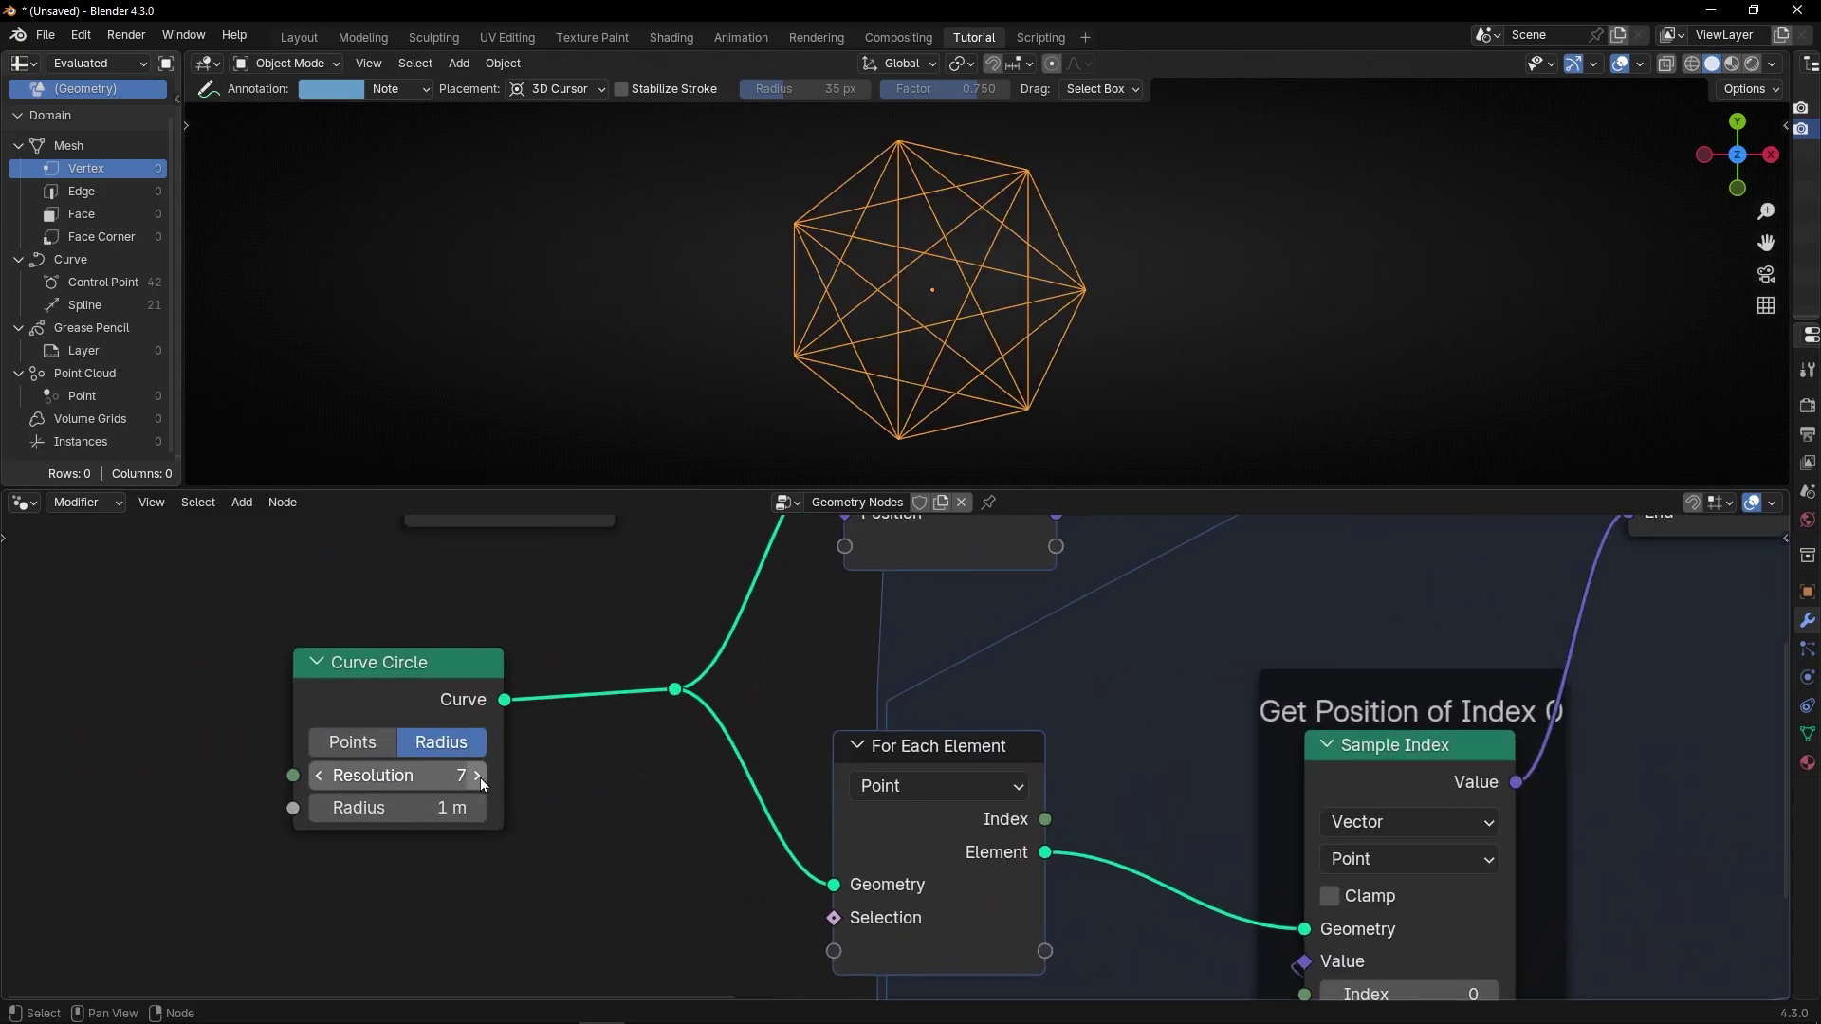
{"action": "left_click", "coordinate": [478, 777]}
{"action": "left_click", "coordinate": [478, 777]}
{"action": "left_click", "coordinate": [478, 777]}
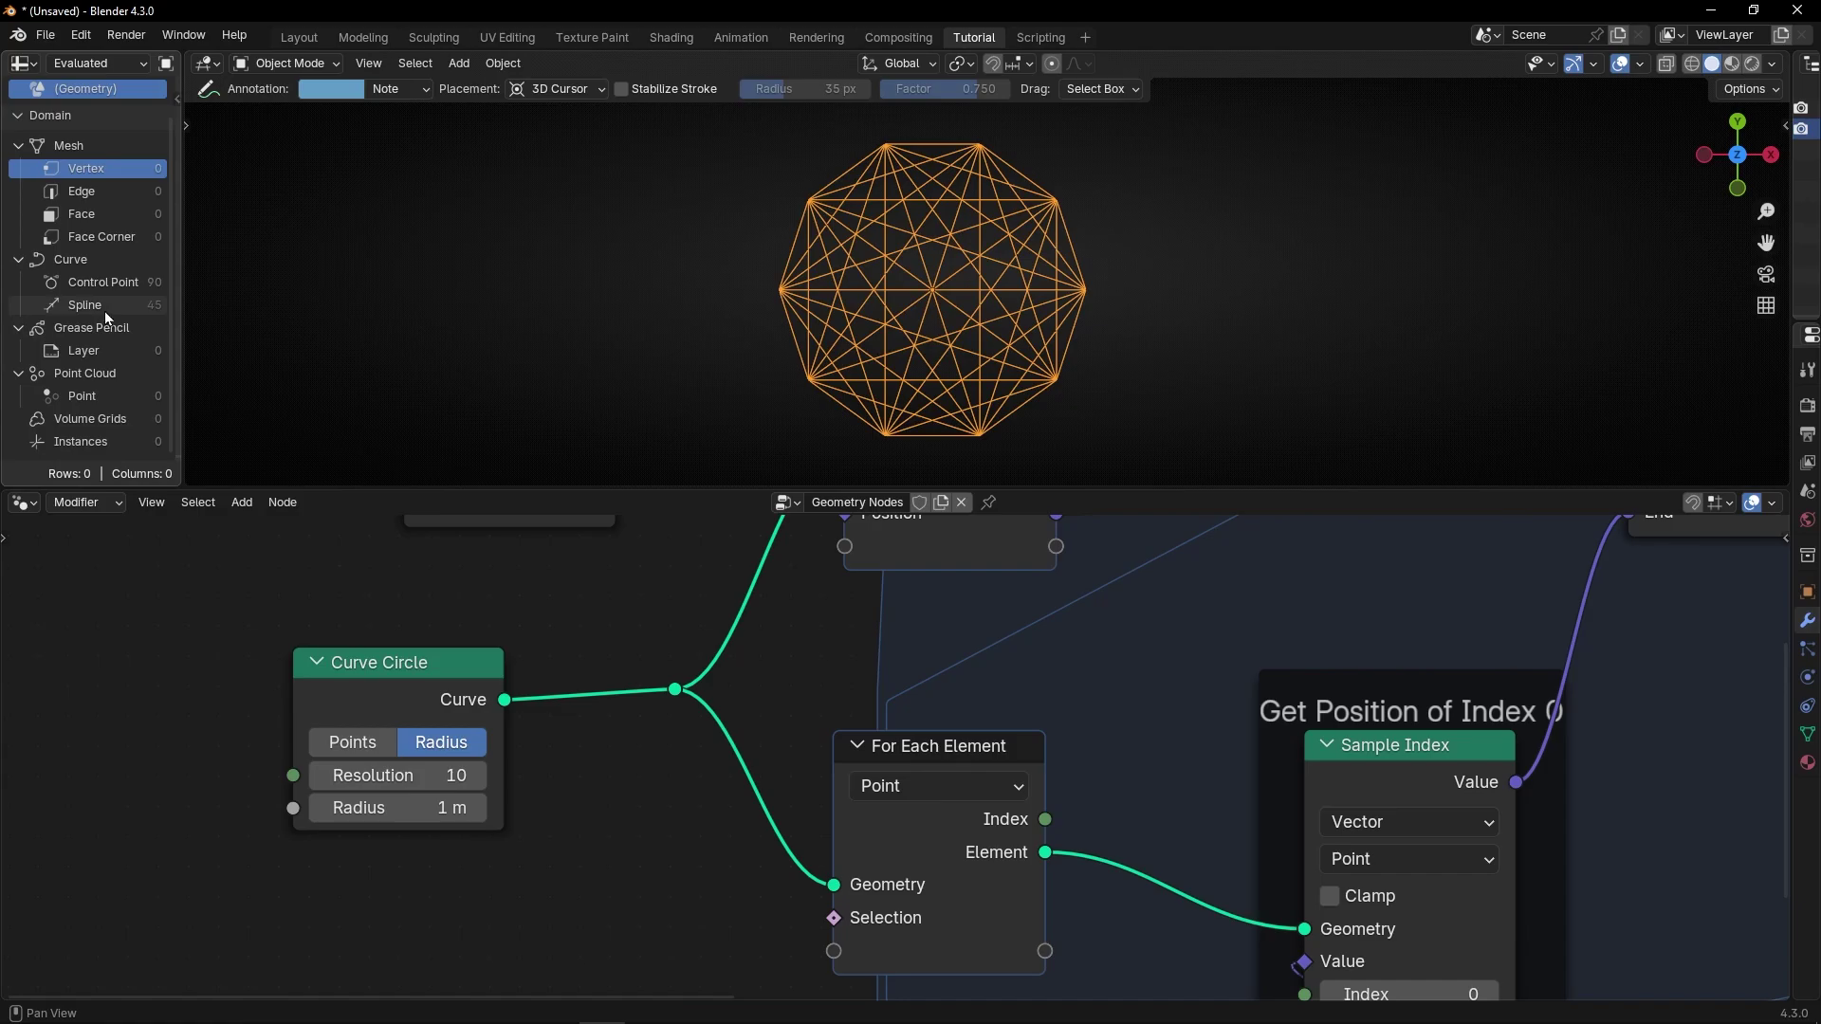
- Mute and unmute Curve to Mesh, Merge by Distance and Mesh to Curve to compare the spline counts
{"action": "key", "text": "Home"}
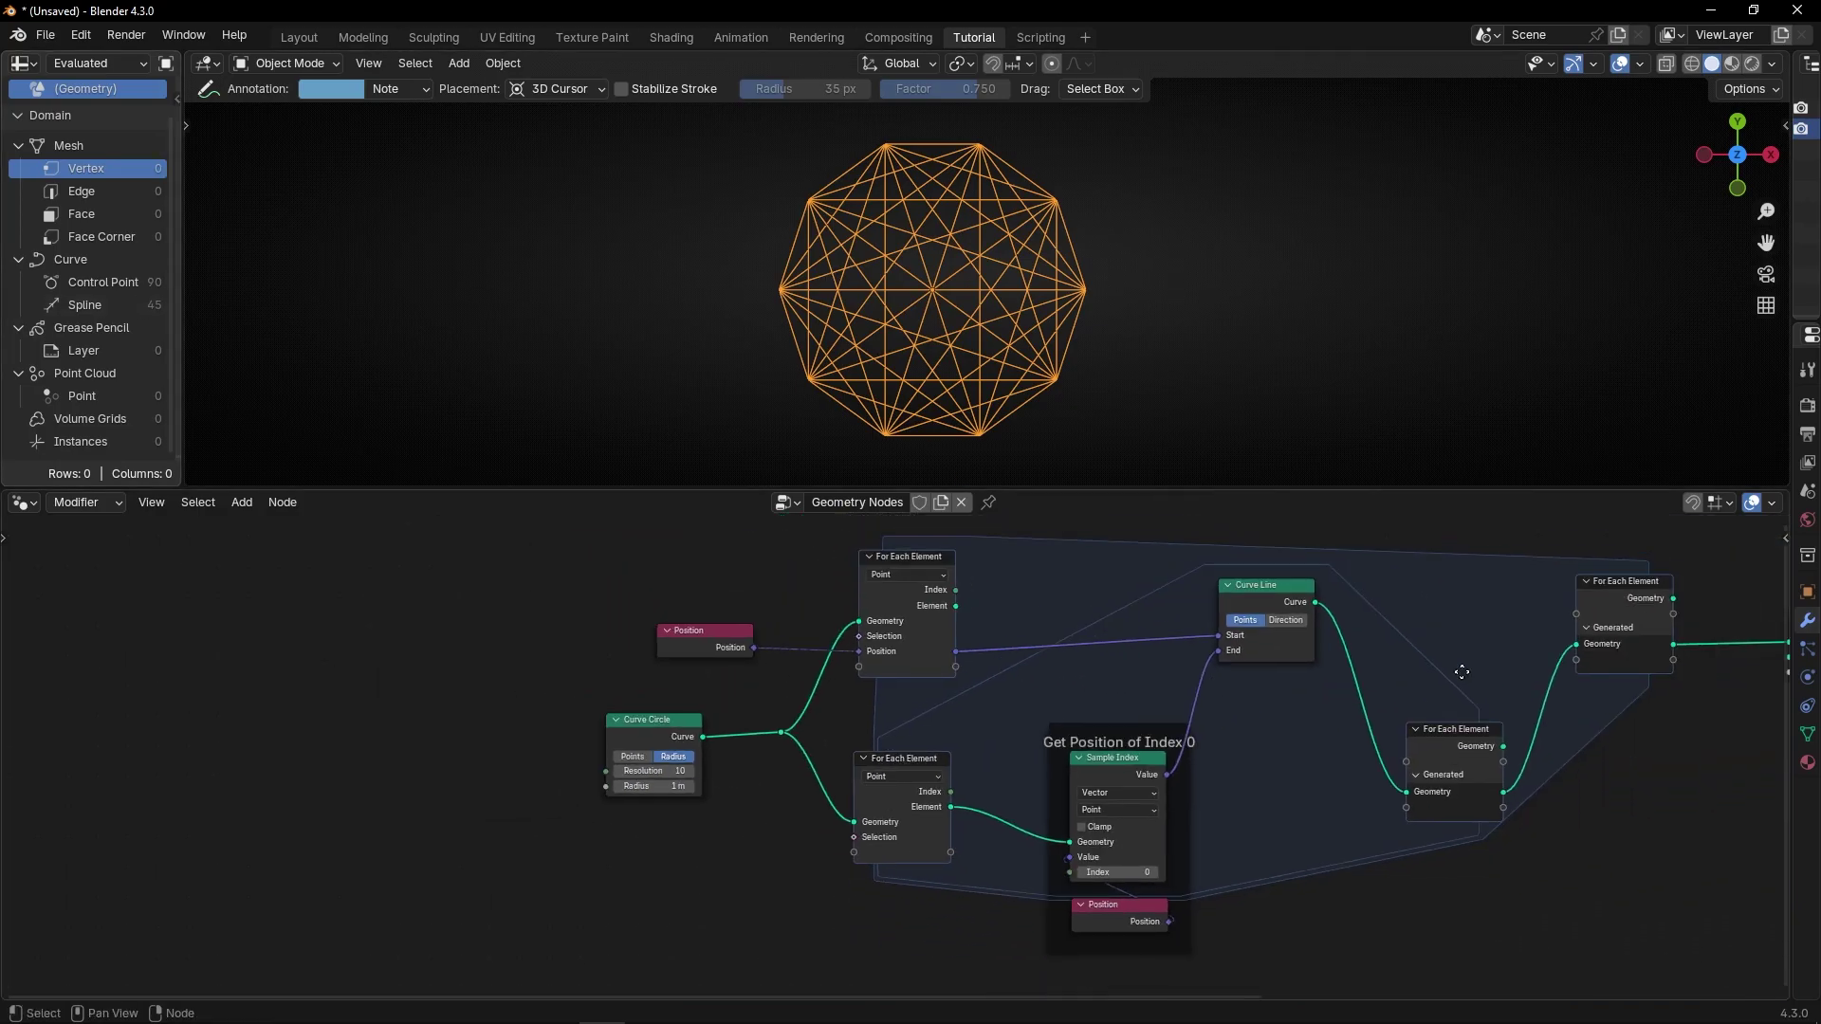
{"action": "middle_click_drag", "start_coordinate": [1462, 671], "coordinate": [647, 729]}
{"action": "left_click_drag", "start_coordinate": [914, 600], "coordinate": [1300, 821]}
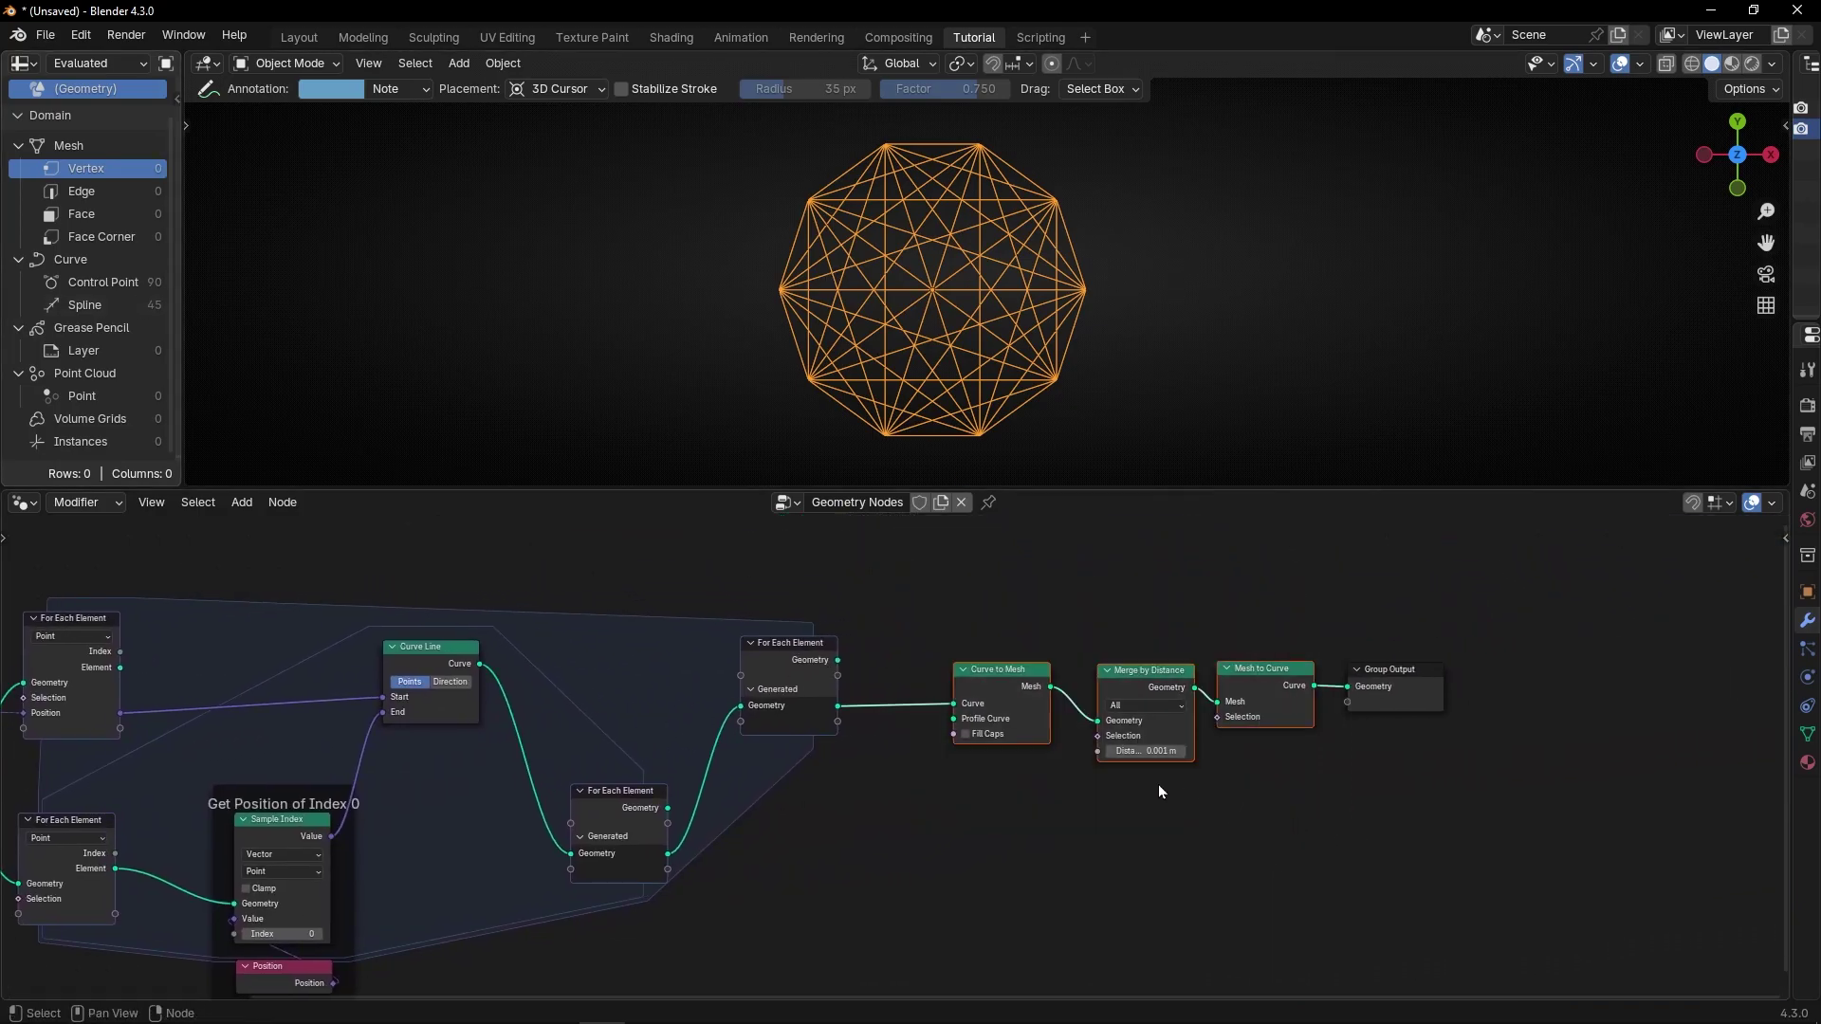
{"action": "key", "text": "m"}
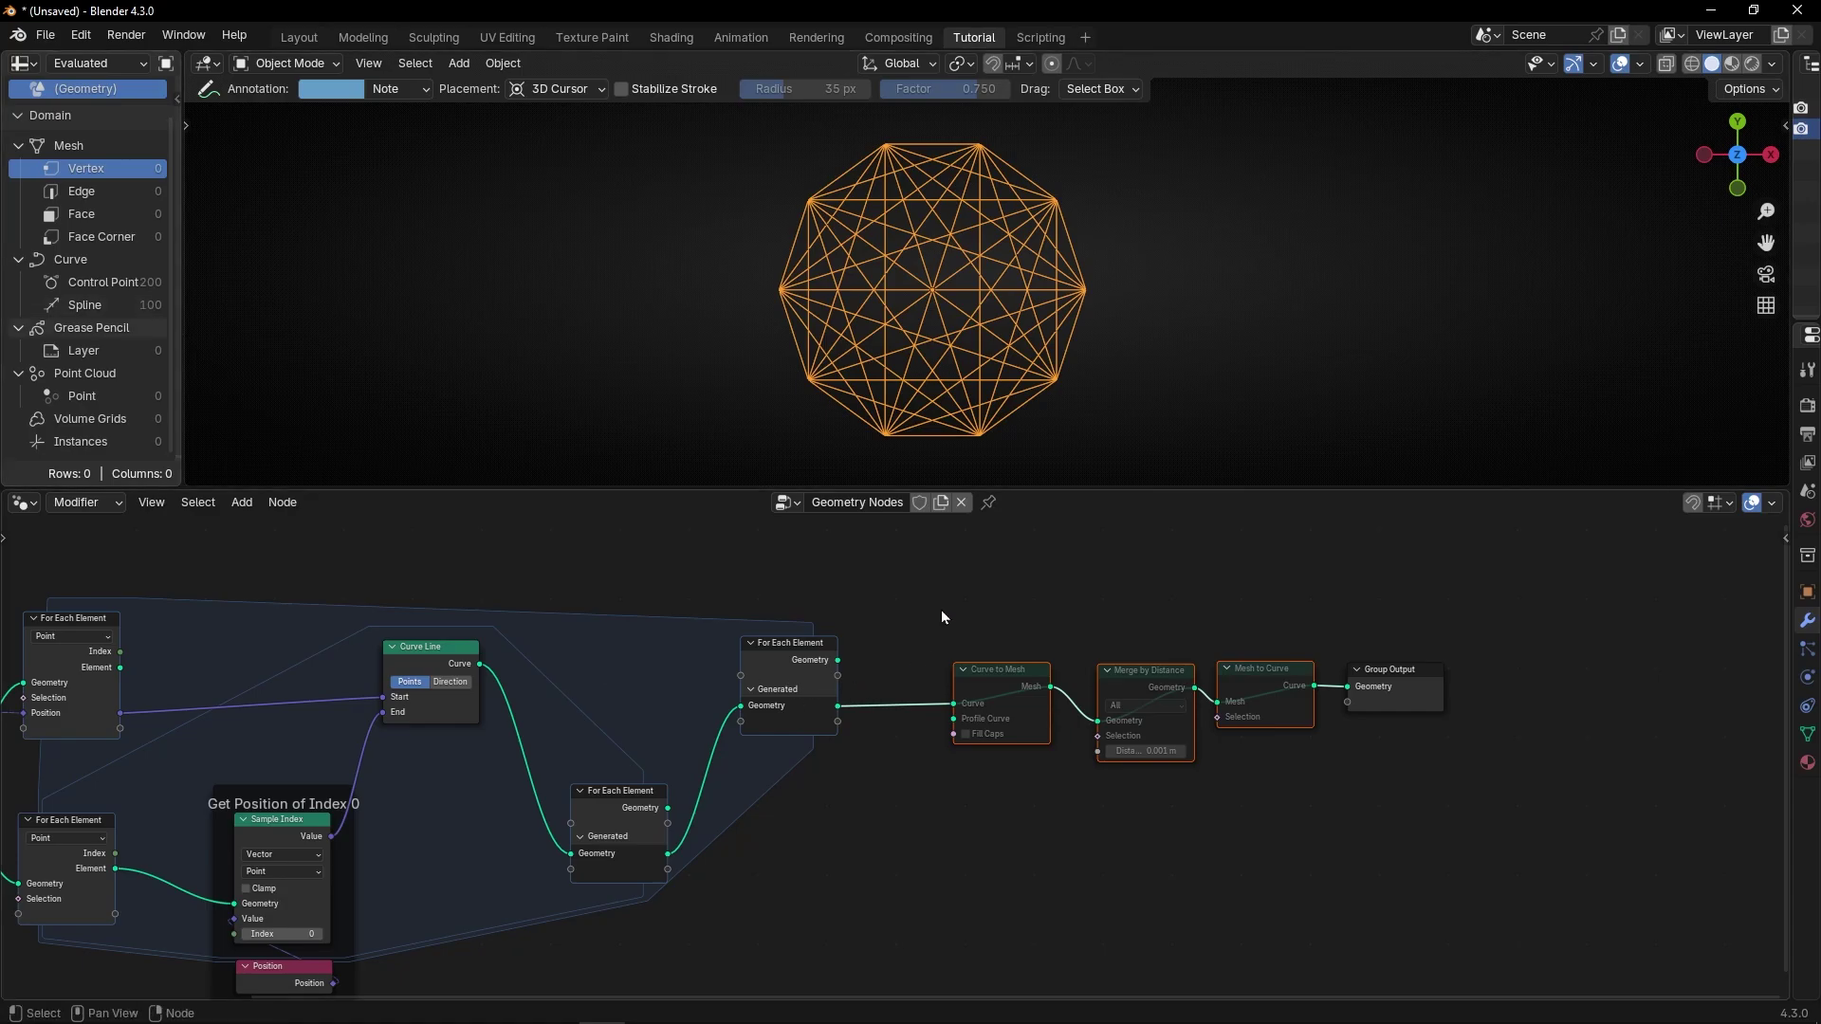
{"action": "left_click_drag", "start_coordinate": [942, 616], "coordinate": [1275, 818]}
{"action": "key", "text": "m"}
{"action": "scroll", "coordinate": [1238, 722], "scroll_direction": "up", "scroll_amount": 2}
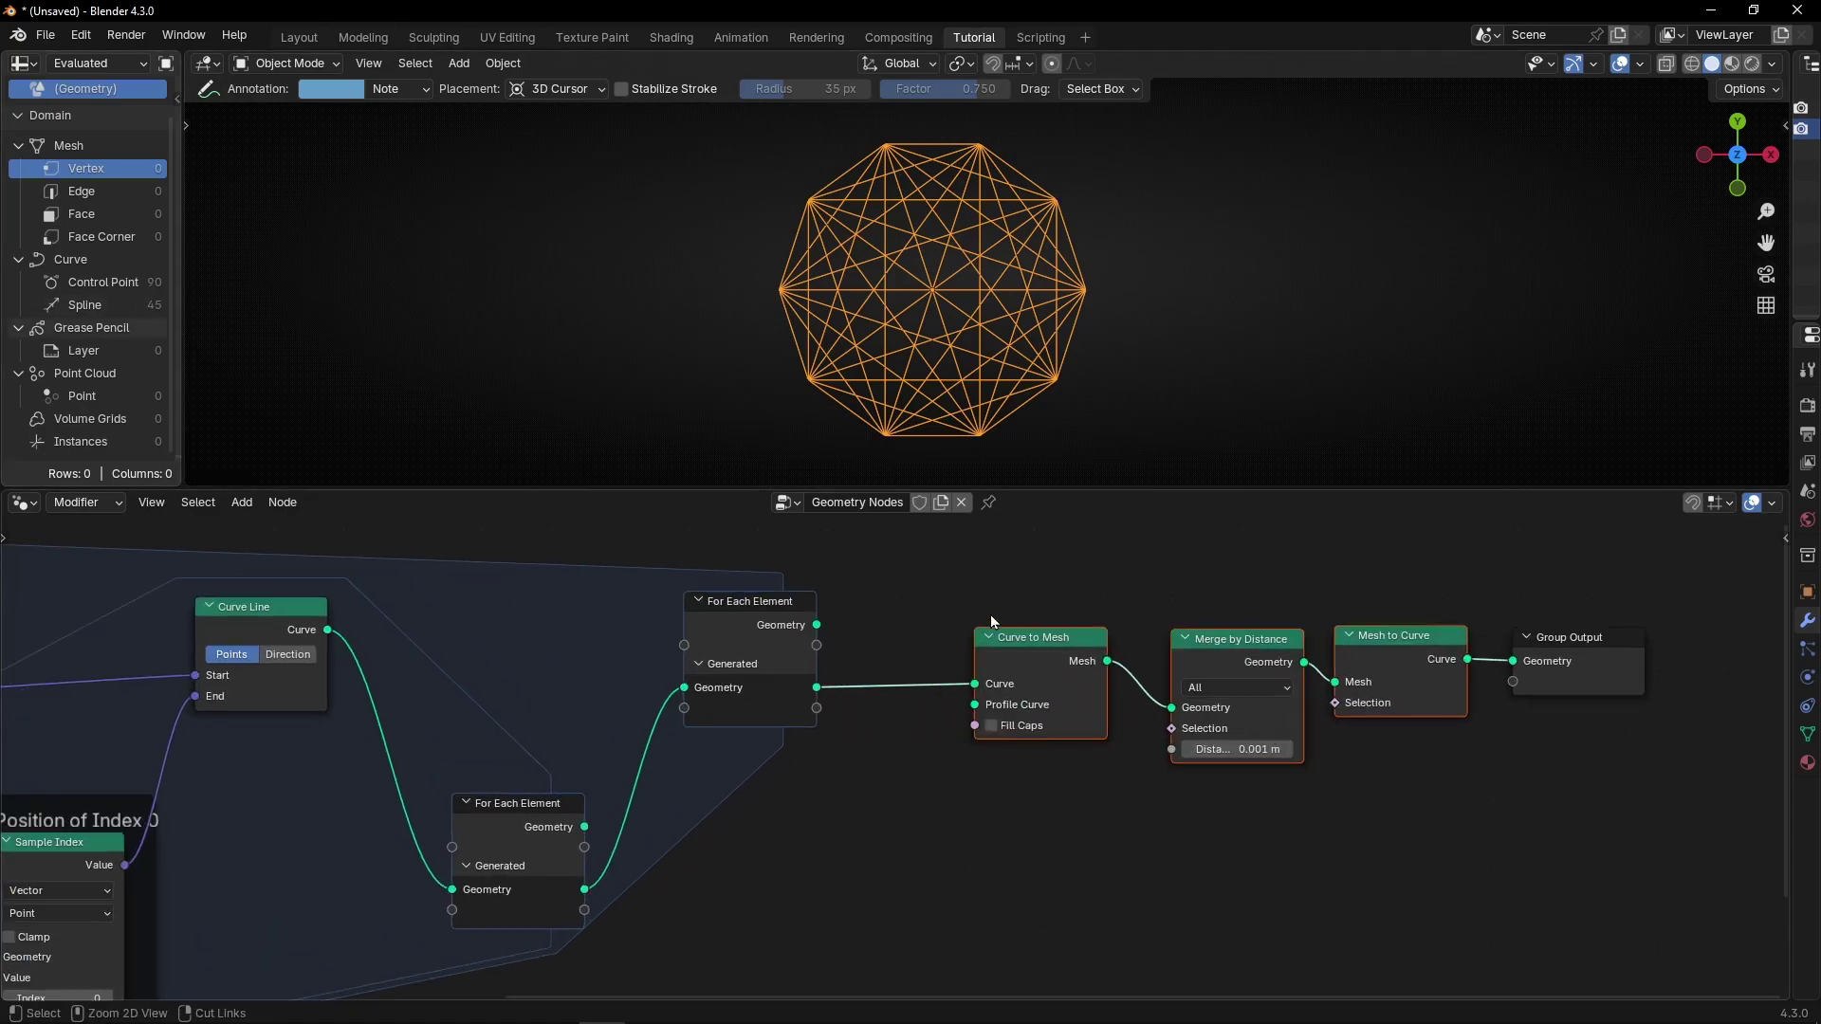
- Join Curve to Mesh, Merge by Distance and Mesh to Curve in a frame labelled "Delete Overlapping Lines"
{"action": "key", "text": "ctrl+j"}
{"action": "key", "text": "F2"}
{"action": "type", "text": "Delete Overlapping L"}
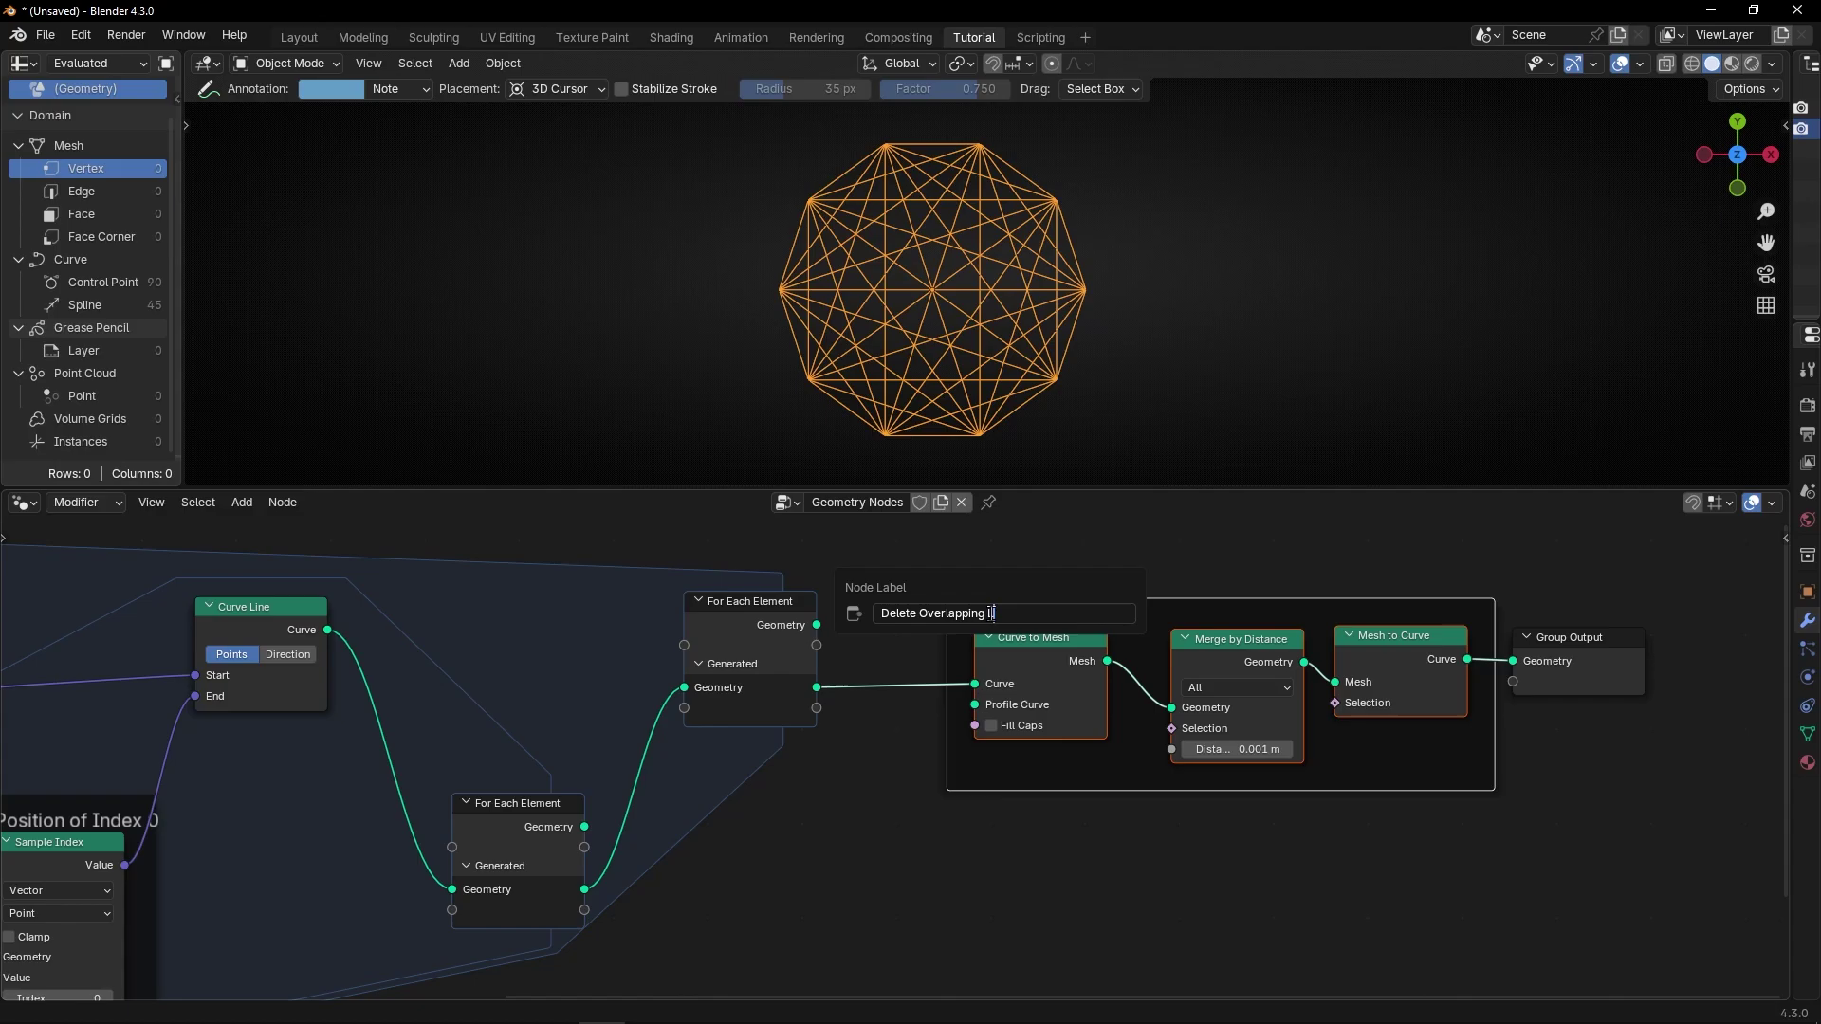
{"action": "type", "text": "ines"}
{"action": "key", "text": "Return"}
{"action": "key", "text": "Home"}
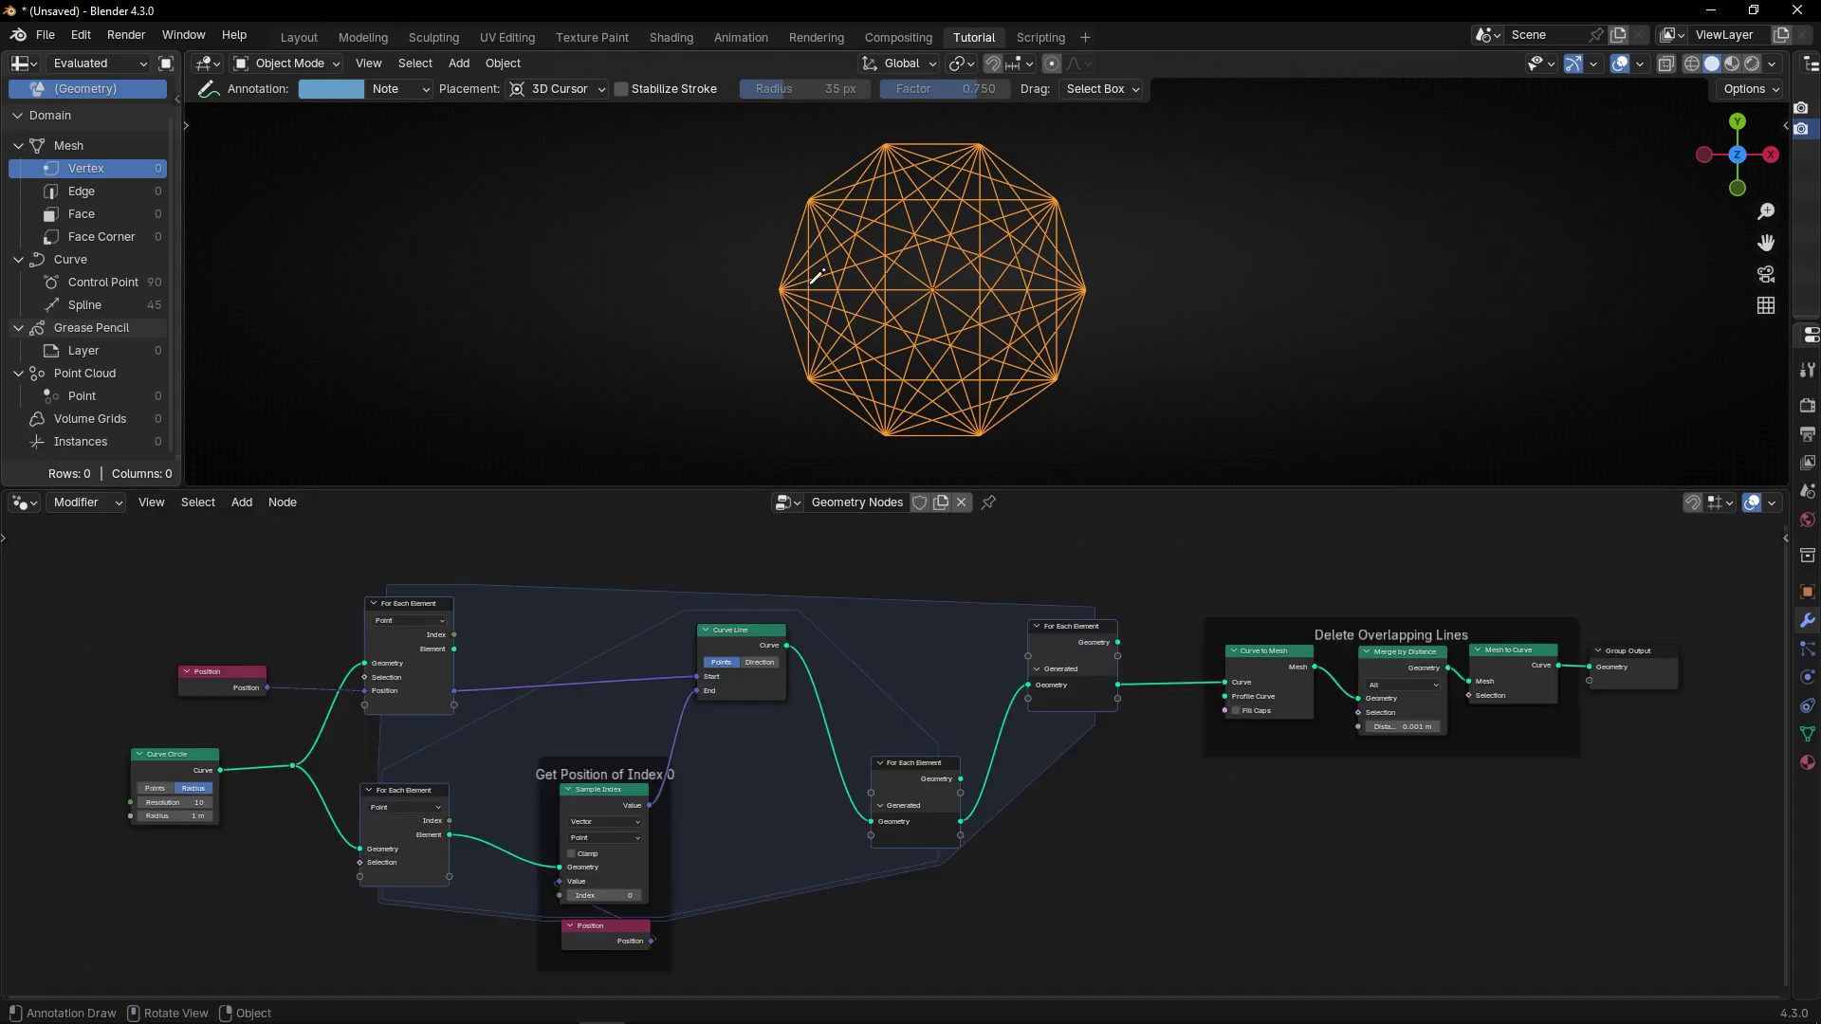
- Insert a Trim Curve node between the outer zone's generated geometry and Curve to Mesh
{"action": "scroll", "coordinate": [1358, 678], "scroll_direction": "up", "scroll_amount": 3}
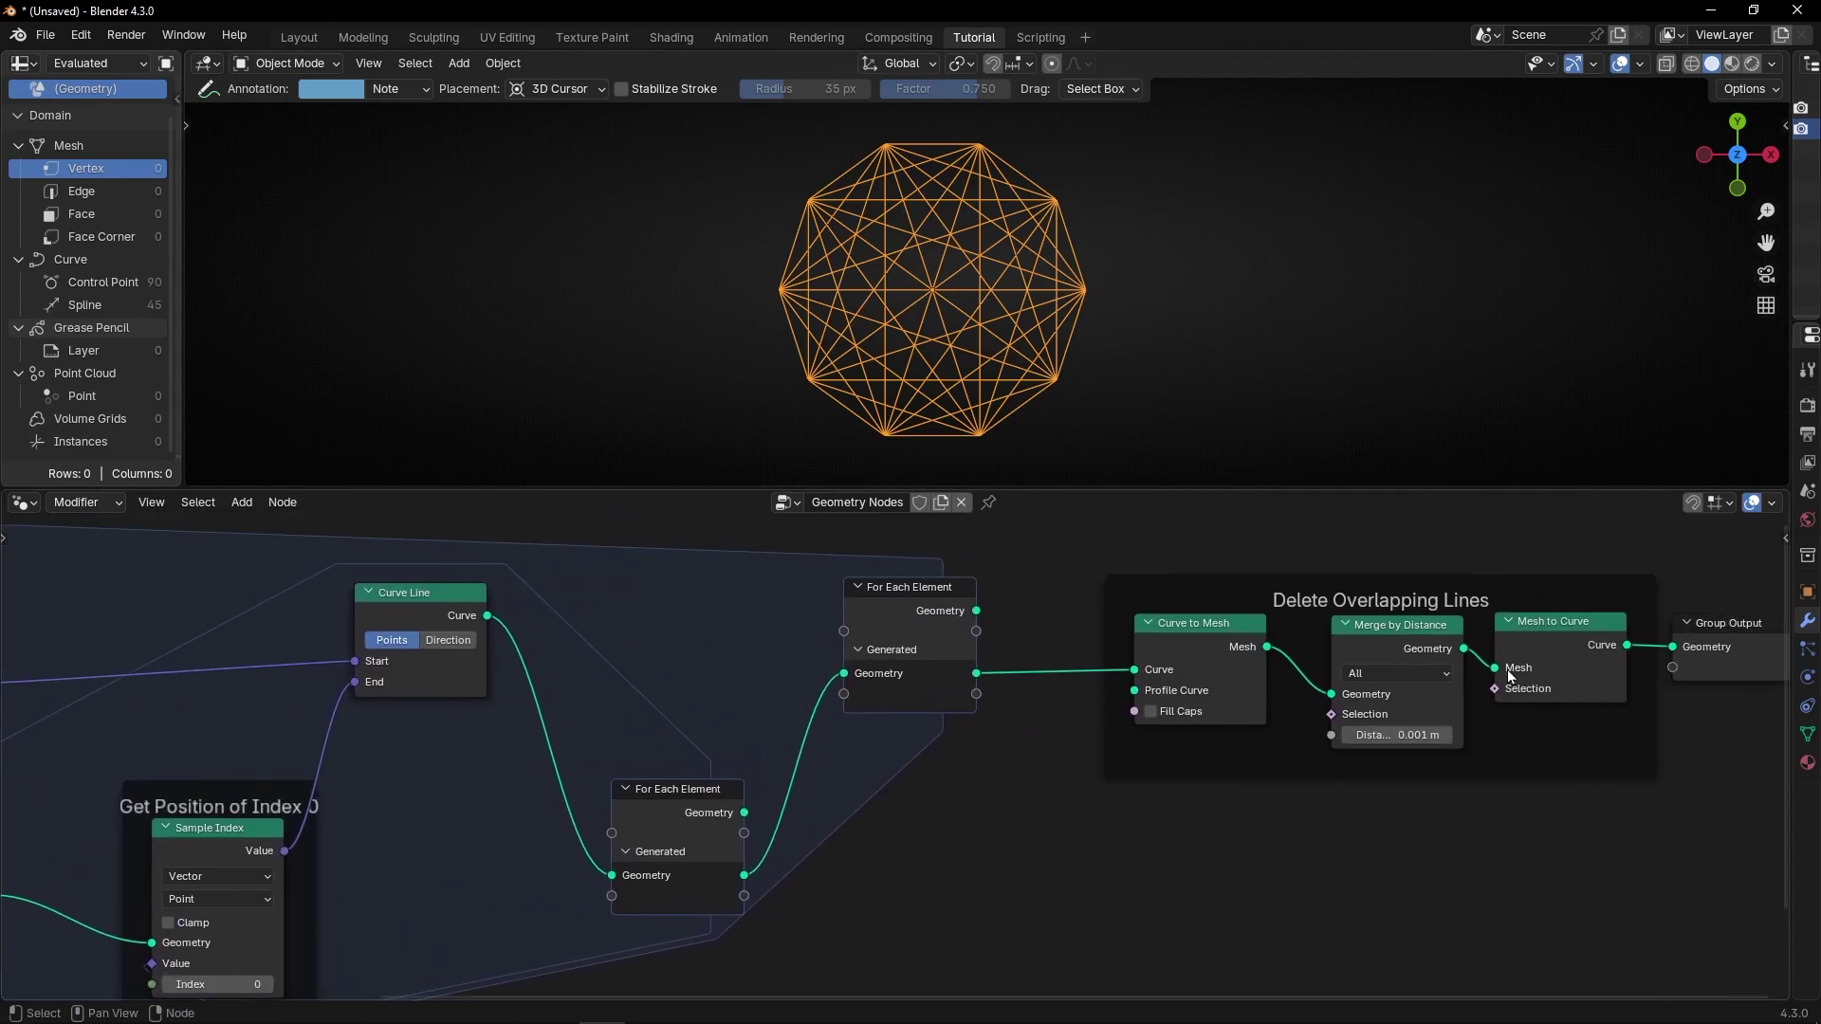
{"action": "key", "text": "shift+a"}
{"action": "type", "text": "tr"}
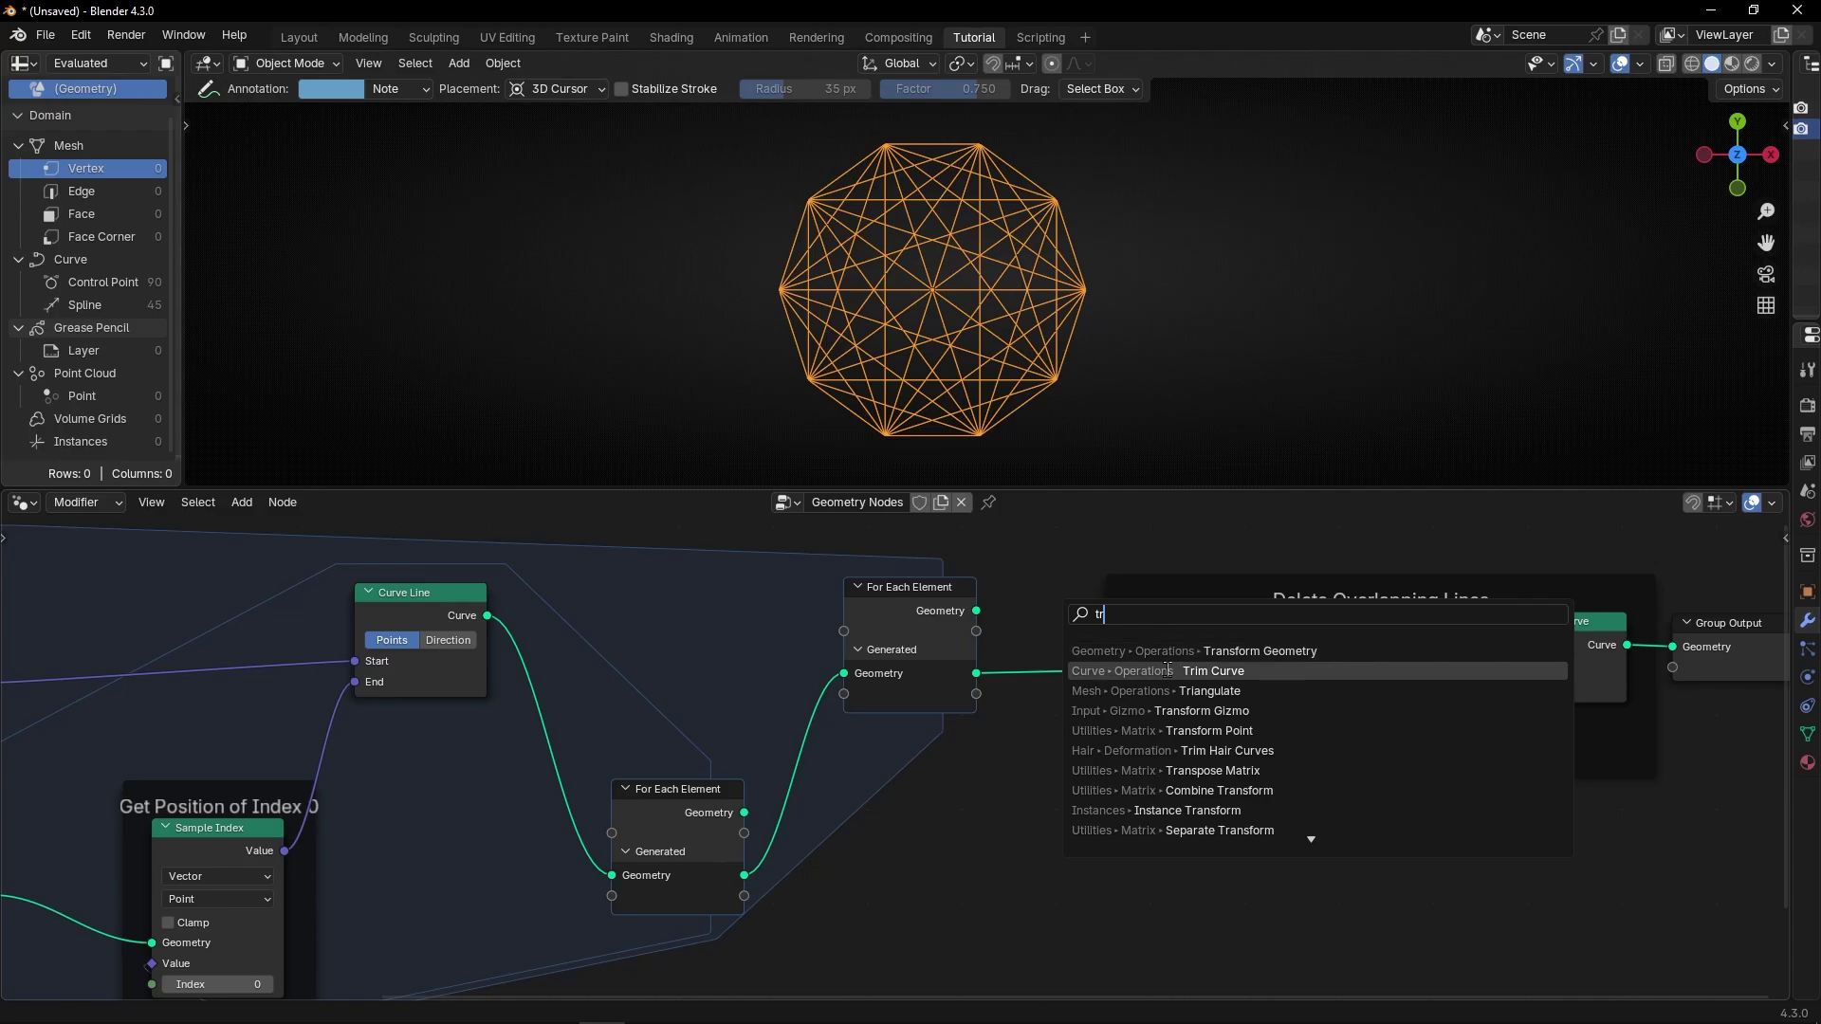
{"action": "left_click", "coordinate": [1166, 671]}
{"action": "left_click", "coordinate": [1046, 697]}
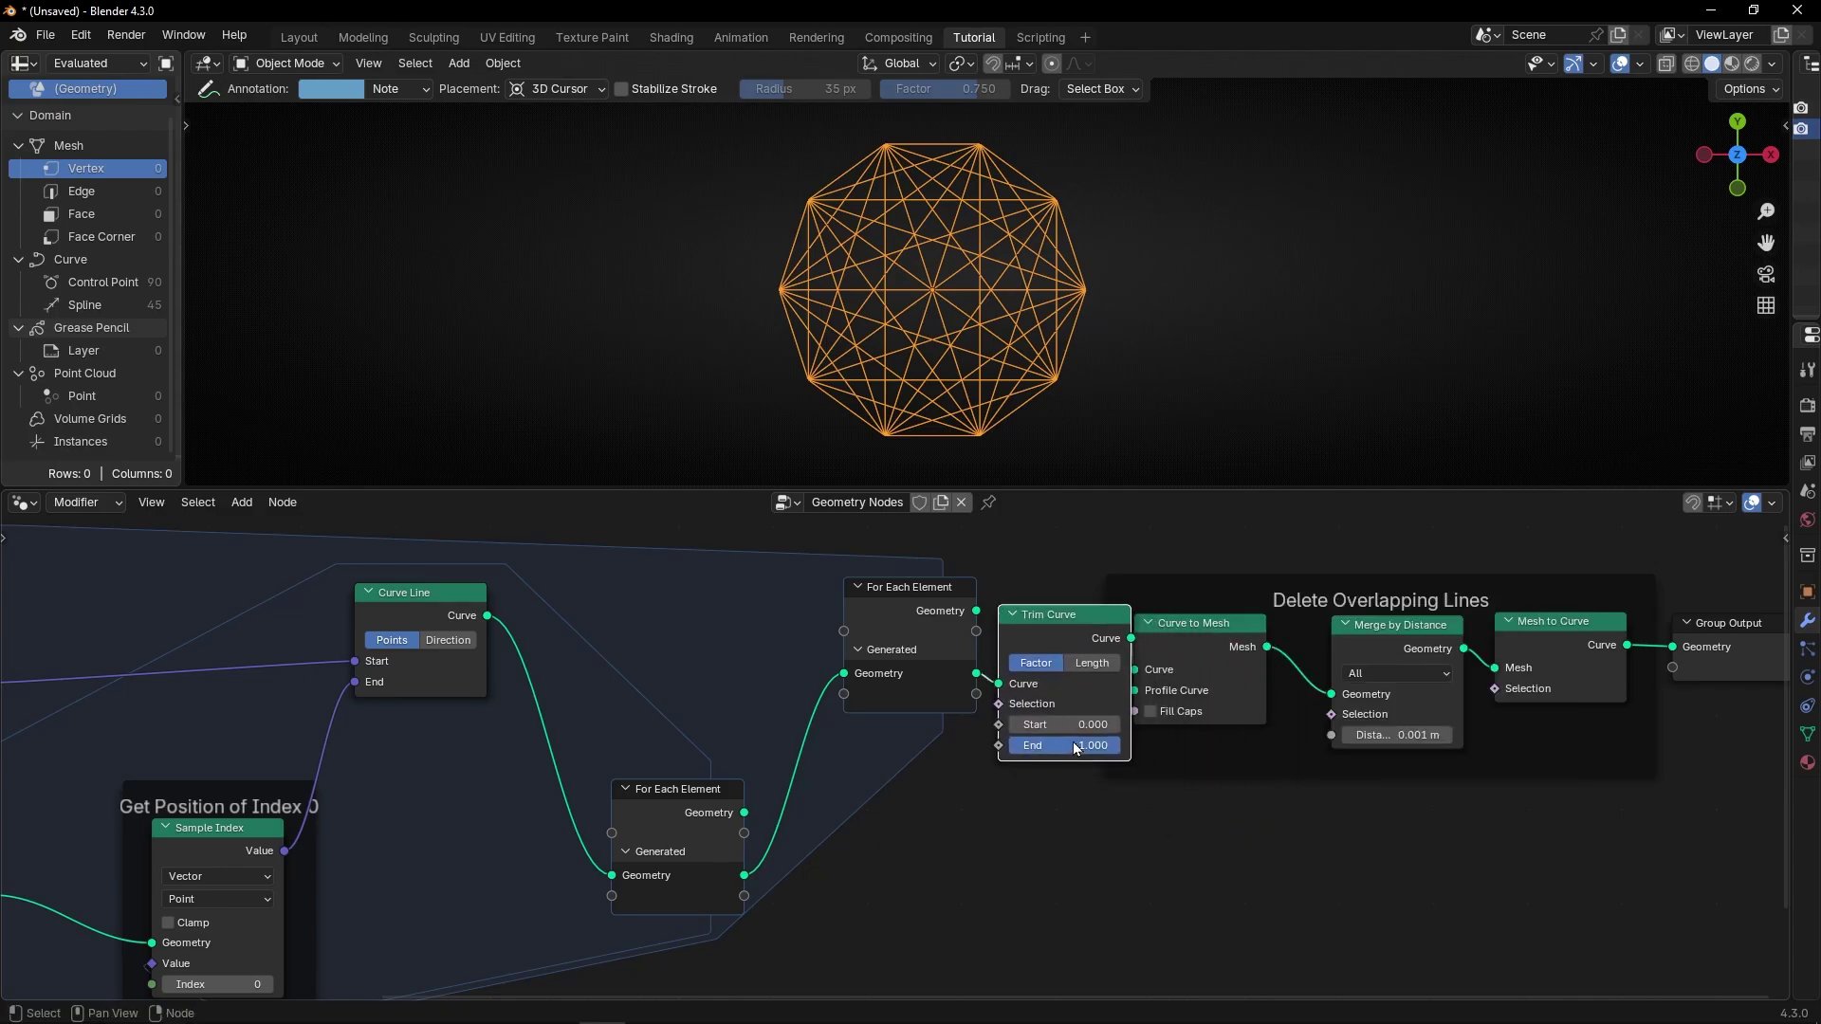
- Nudge Trim Curve away from the frame's nodes and lower its End factor to 0.275
{"action": "left_click_drag", "start_coordinate": [1045, 746], "coordinate": [1039, 746]}
{"action": "middle_click_drag", "start_coordinate": [1277, 759], "coordinate": [1075, 769]}
{"action": "scroll", "coordinate": [958, 740], "scroll_direction": "up", "scroll_amount": 4}
{"action": "mouse_move", "coordinate": [871, 615]}
{"action": "left_mouse_down"}
{"action": "mouse_move", "coordinate": [849, 764]}
{"action": "mouse_move", "coordinate": [863, 622]}
{"action": "left_mouse_up"}
{"action": "mouse_move", "coordinate": [875, 760]}
{"action": "left_mouse_down"}
{"action": "mouse_move", "coordinate": [826, 761]}
{"action": "mouse_move", "coordinate": [901, 760]}
{"action": "mouse_move", "coordinate": [825, 761]}
{"action": "mouse_move", "coordinate": [872, 761]}
{"action": "left_mouse_up"}
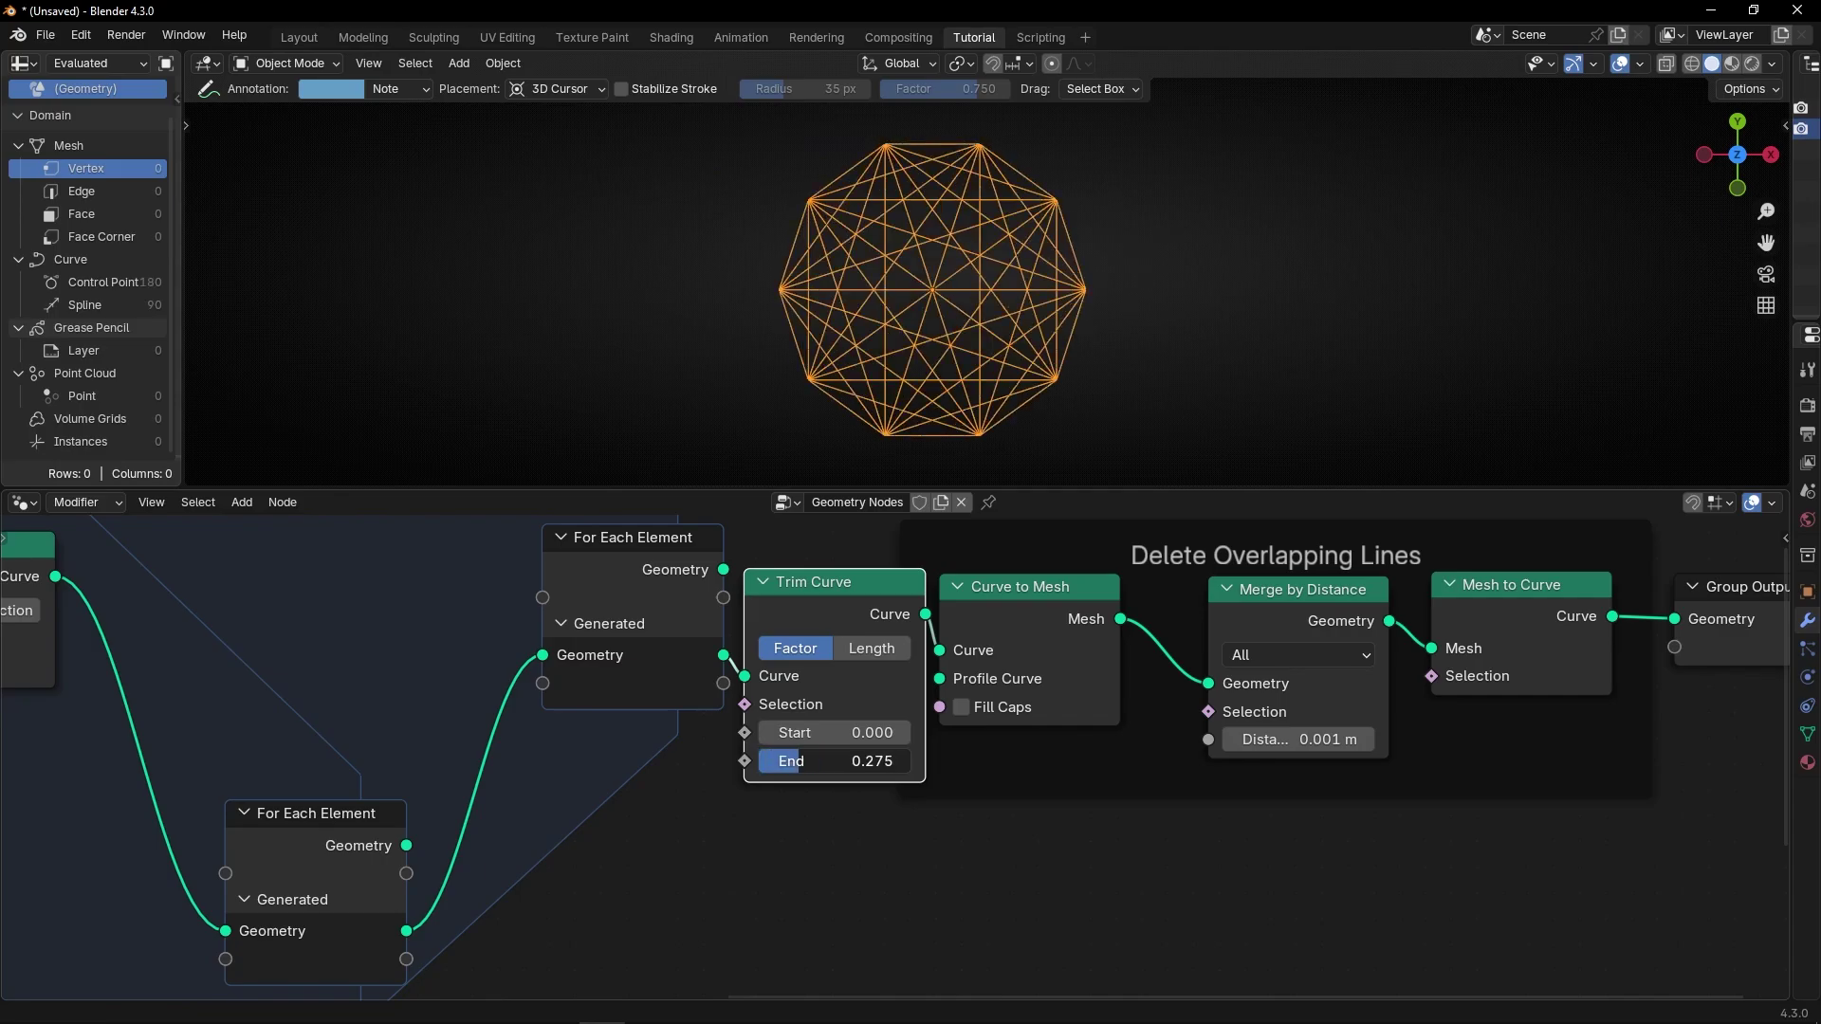